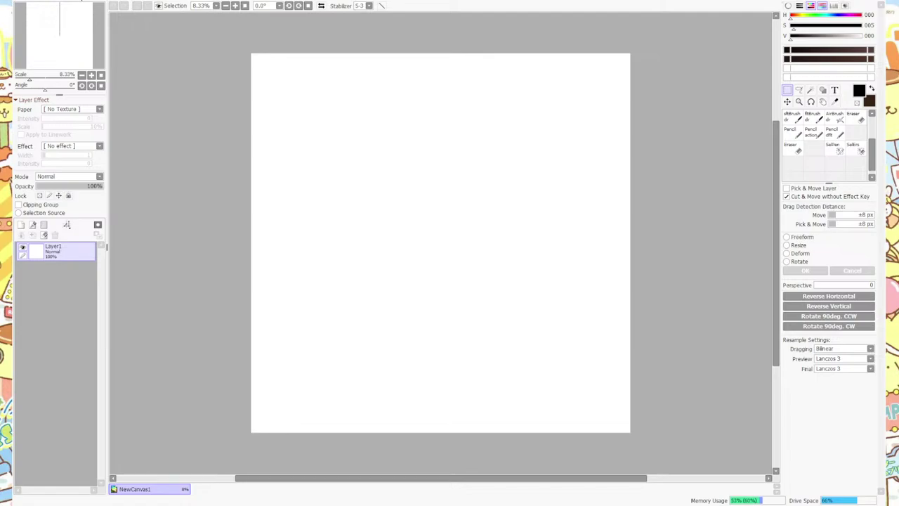
Bucket-fill the canvas with a neutral light grey at value 96, and refill it with a slightly darker grey at value 88.
left_click_drag(815, 36, 859, 39)
left_click_drag(793, 26, 785, 26)
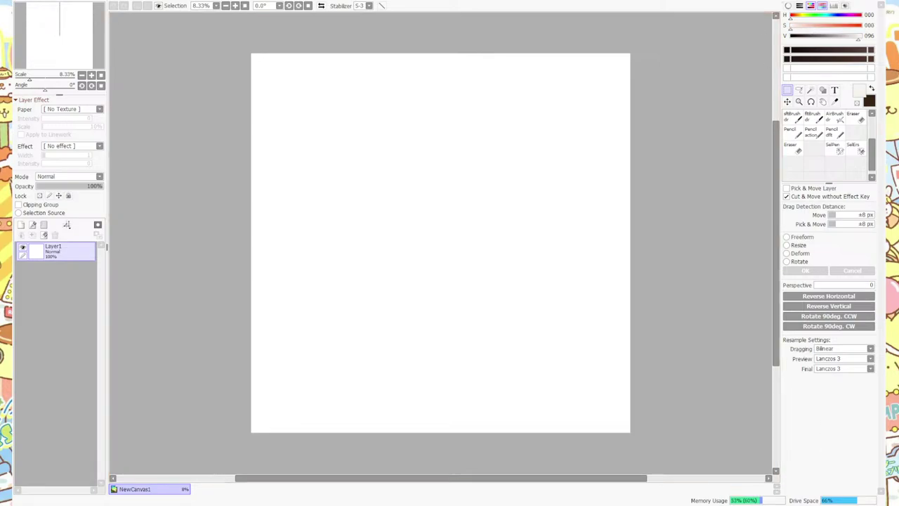
scroll(819, 144, "up", 3)
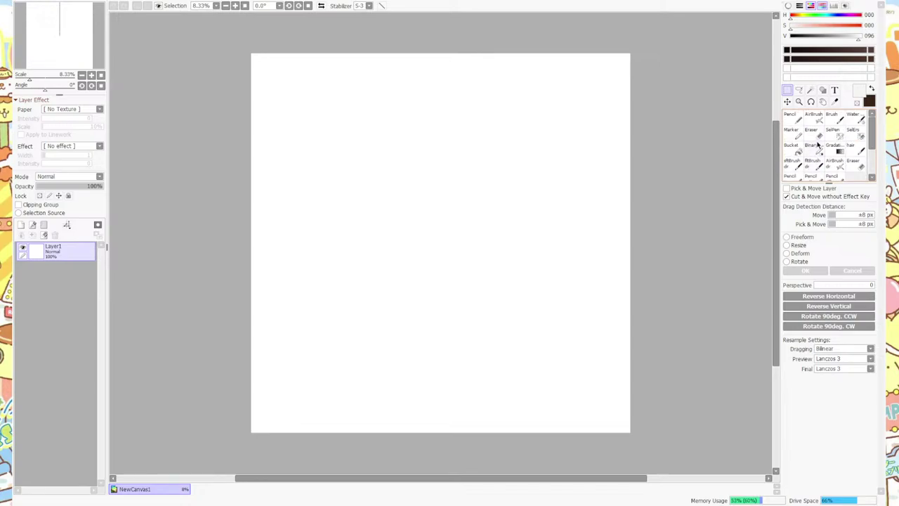
left_click(797, 150)
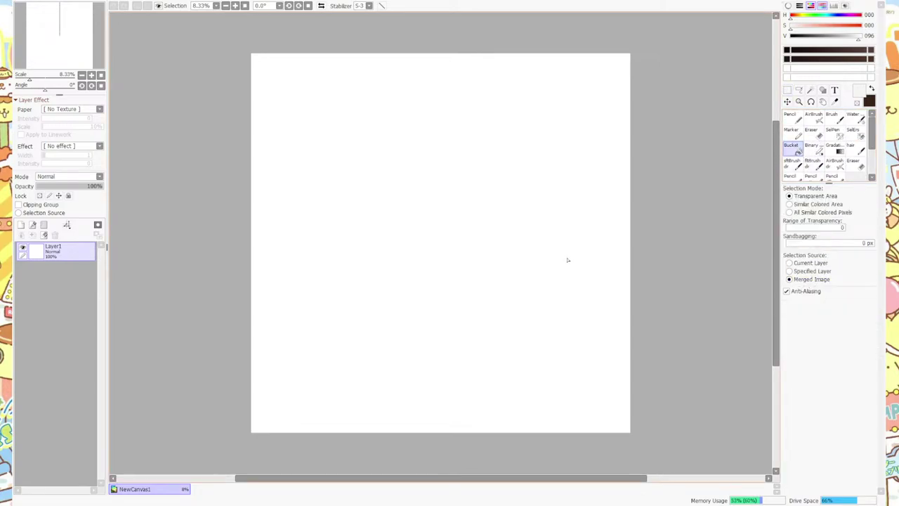
left_click(489, 236)
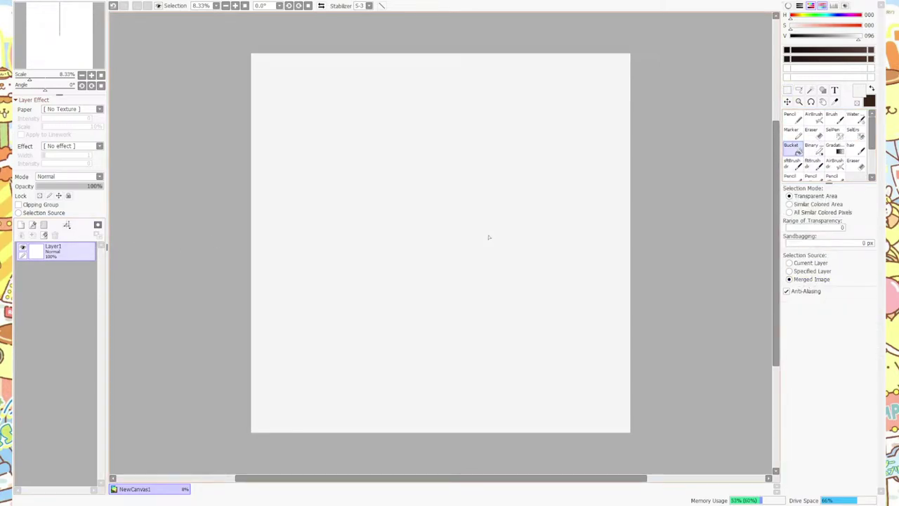
left_click(853, 35)
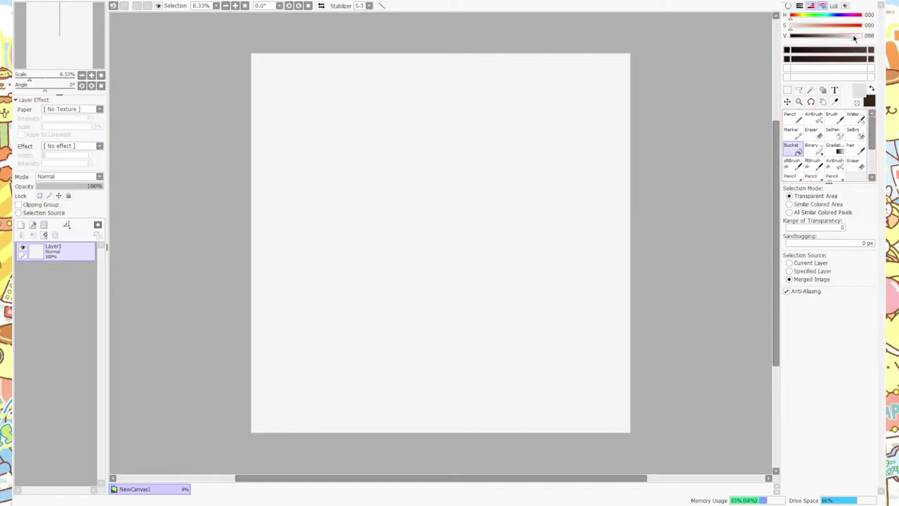
left_click(503, 274)
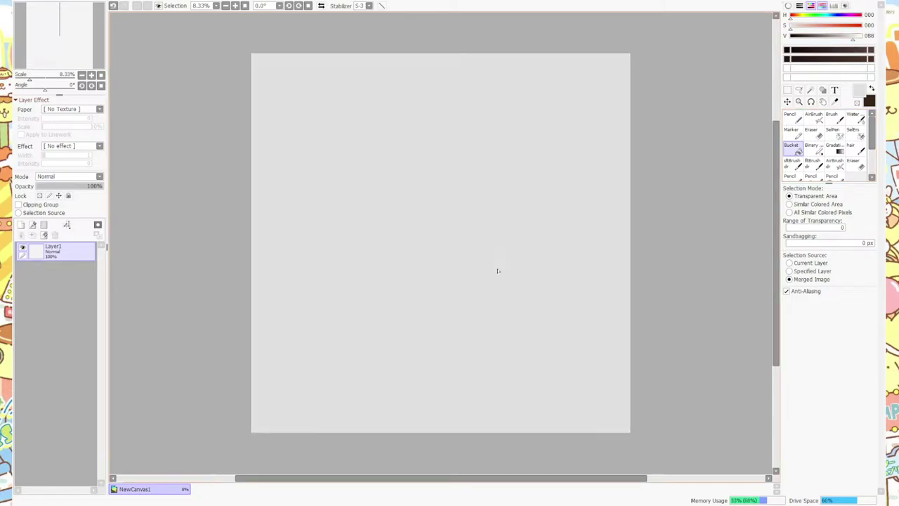
Add a new layer above the grey background and paste the masked man's head-and-shoulders reference photo onto the canvas.
left_click(21, 224)
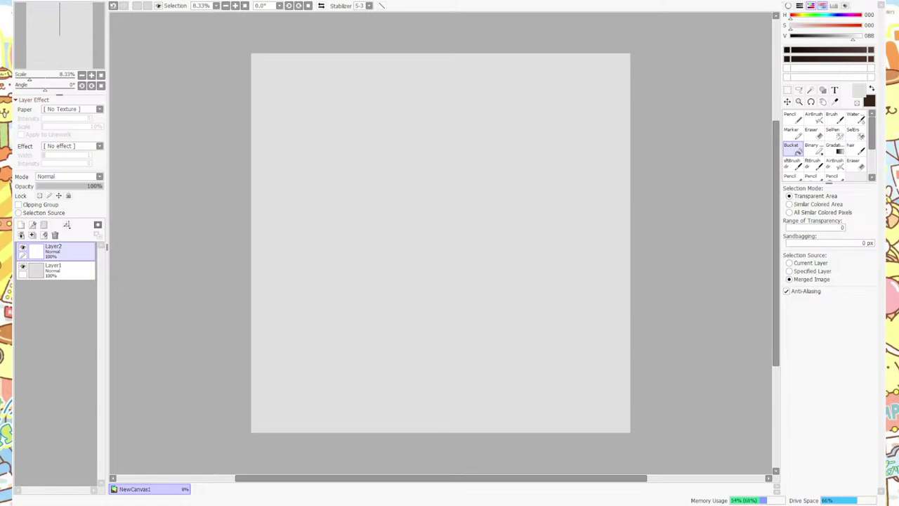
key("ctrl+shift+n")
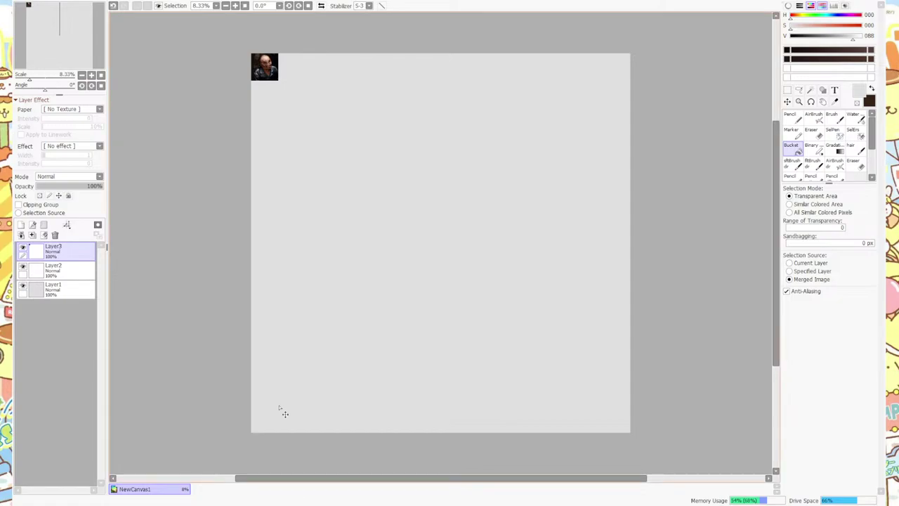
scroll(278, 394, "down", 2)
scroll(260, 202, "up", 5)
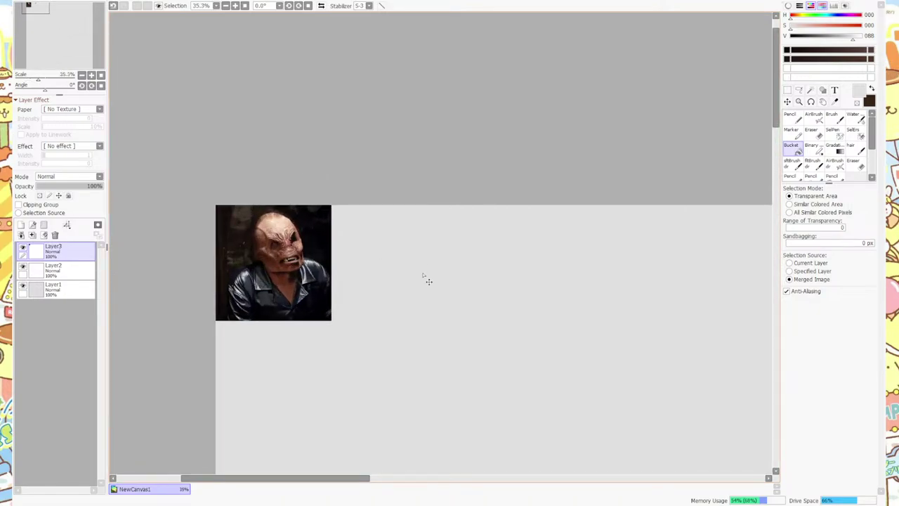
Paste the masked man's full-body photo and the pink-haired cartoon girl artwork as two further layers.
key("ctrl+v")
scroll(281, 437, "down", 2)
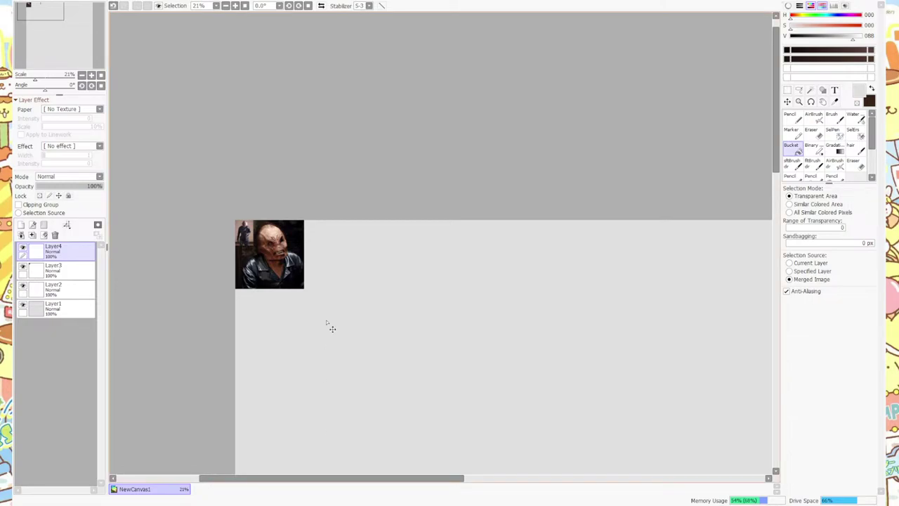
key("ctrl+v")
key("ctrl+minus")
key("ctrl+minus")
key("ctrl+plus")
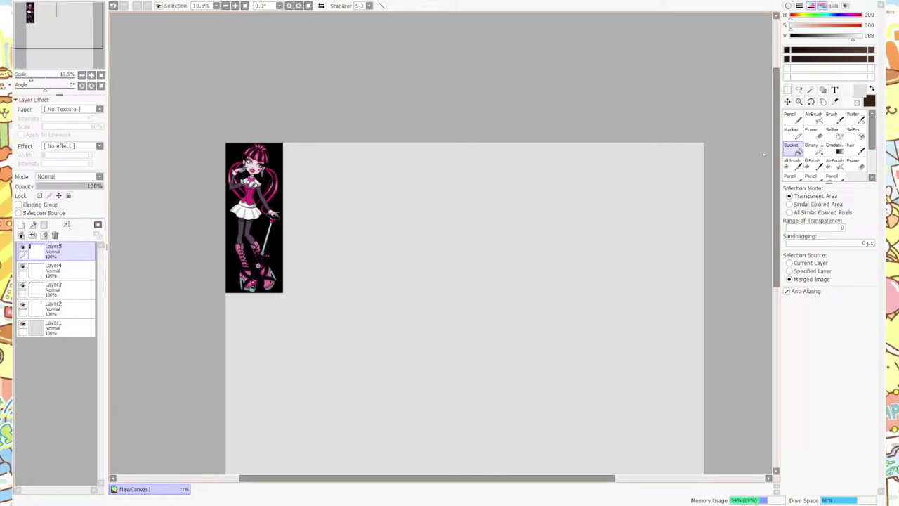
Move the pink-haired girl artwork away from the canvas corner and enlarge it with the Resize transform.
left_click(788, 90)
left_click_drag(207, 115, 393, 318)
left_click_drag(264, 263, 308, 312)
left_click(795, 245)
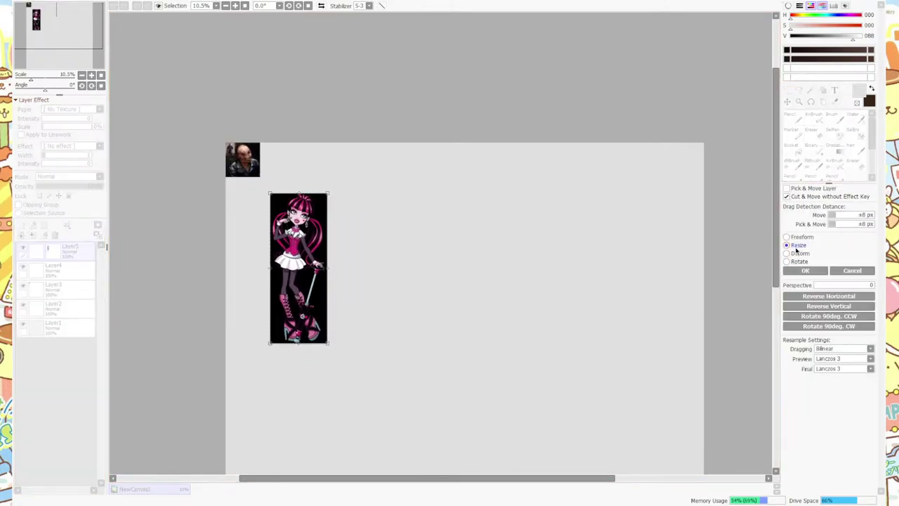
left_click_drag(327, 343, 348, 394)
left_click(805, 270)
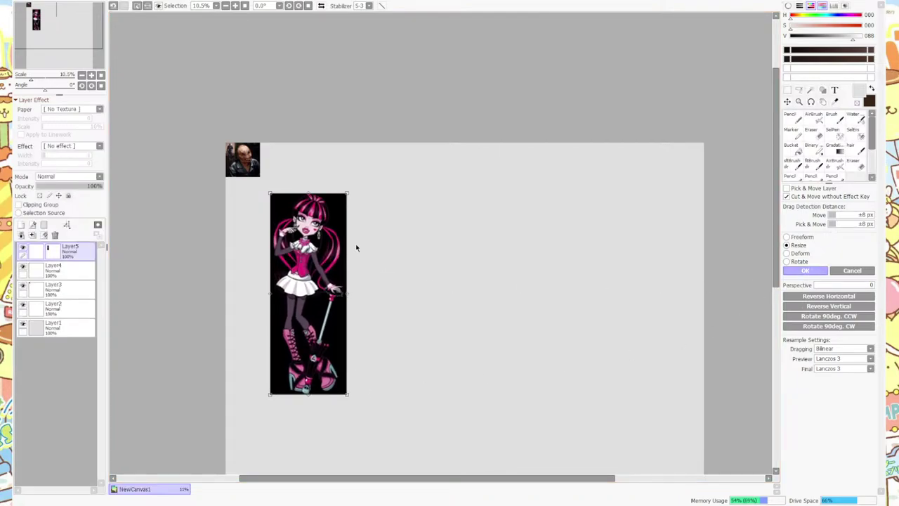
Enlarge the full-body photo on Layer4, place it on the right side of the canvas level with the girl artwork, and clear the selection.
left_click(63, 270)
key("ctrl+t")
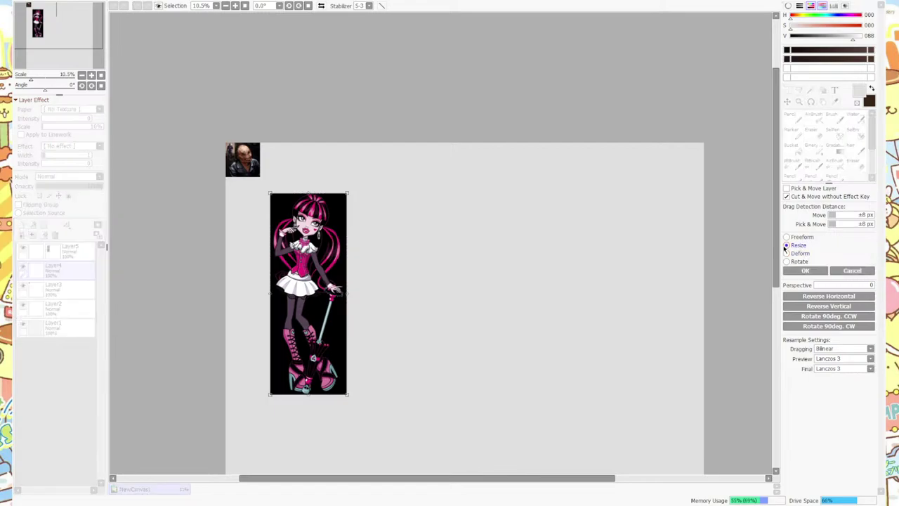
left_click(852, 271)
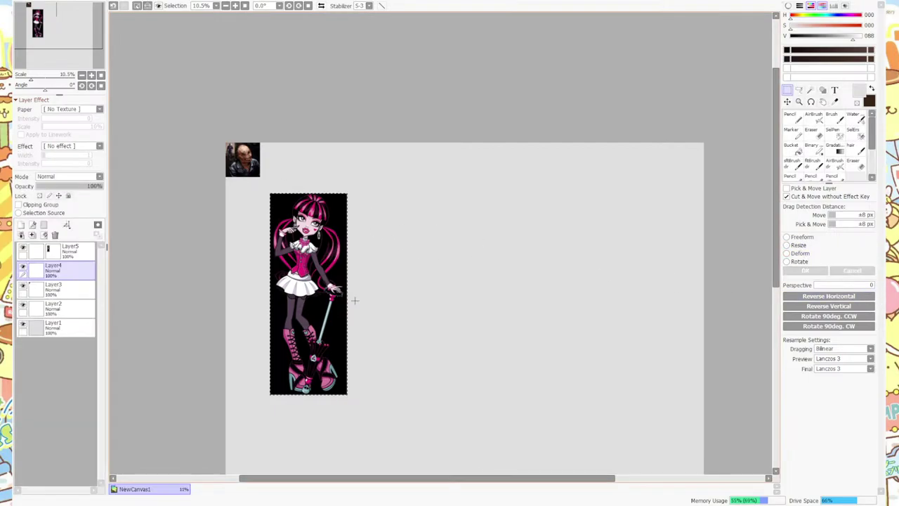
key("ctrl+a")
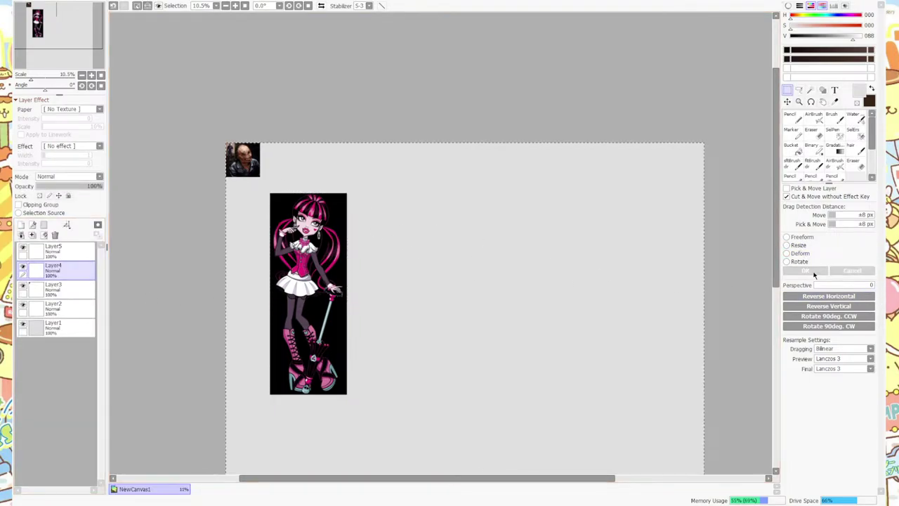
key("ctrl+t")
left_click_drag(260, 176, 334, 293)
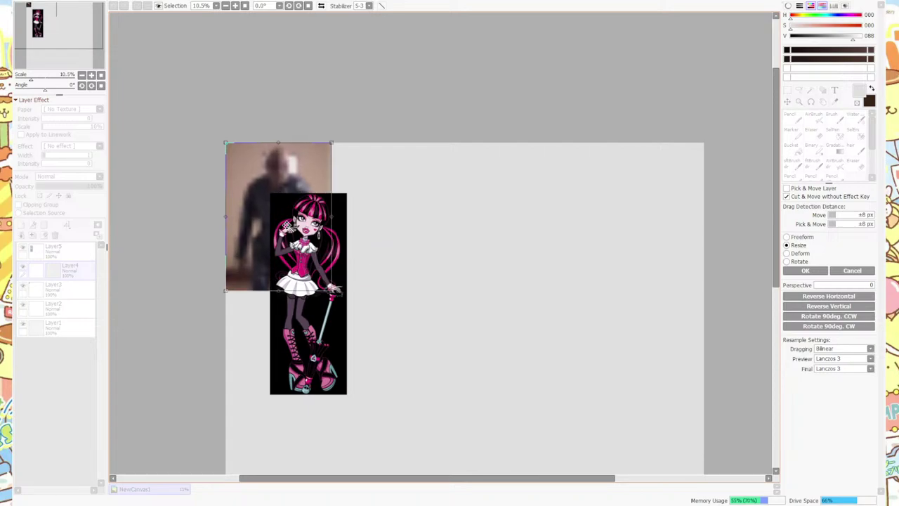
left_click_drag(265, 206, 594, 311)
key("Return")
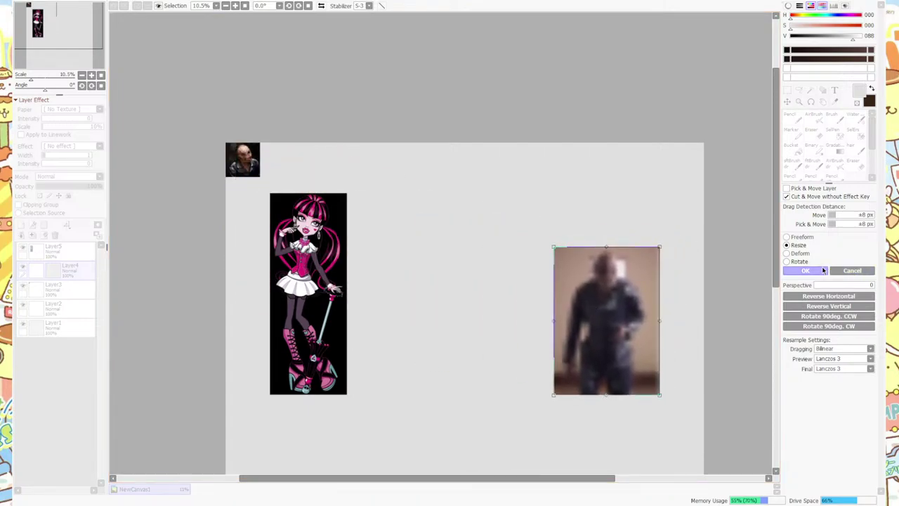
left_click(83, 253)
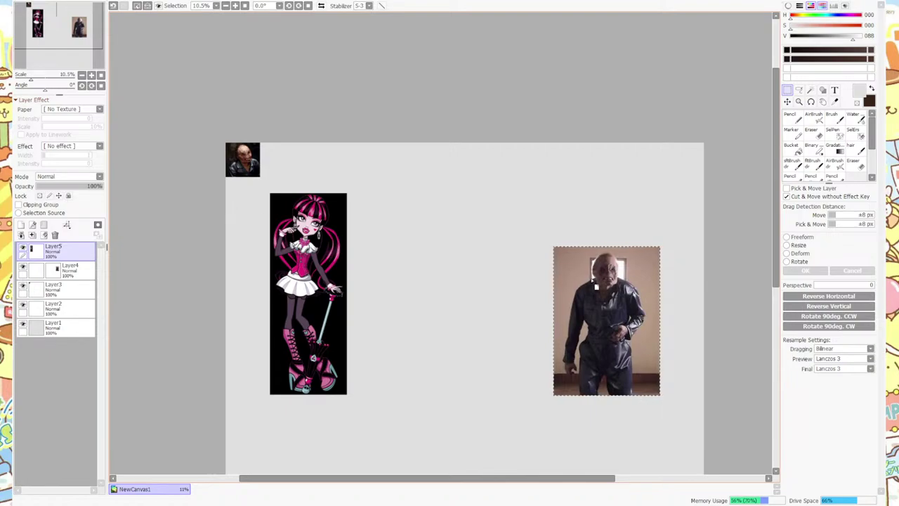
scroll(497, 313, "down", 1)
scroll(479, 328, "up", 2)
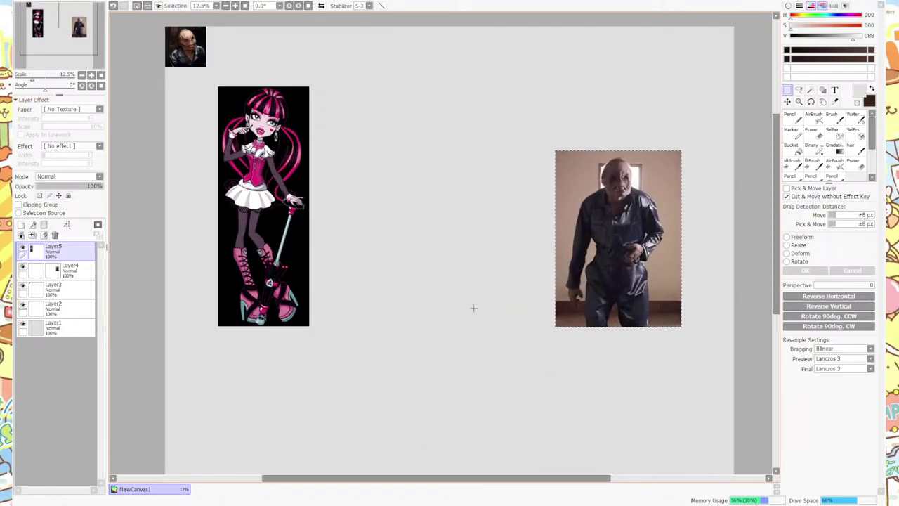
key("ctrl+d")
Enlarge the head-and-shoulders photo on Layer3, place it just above and overlapping the full-body photo, and clear the selection.
left_click(86, 290)
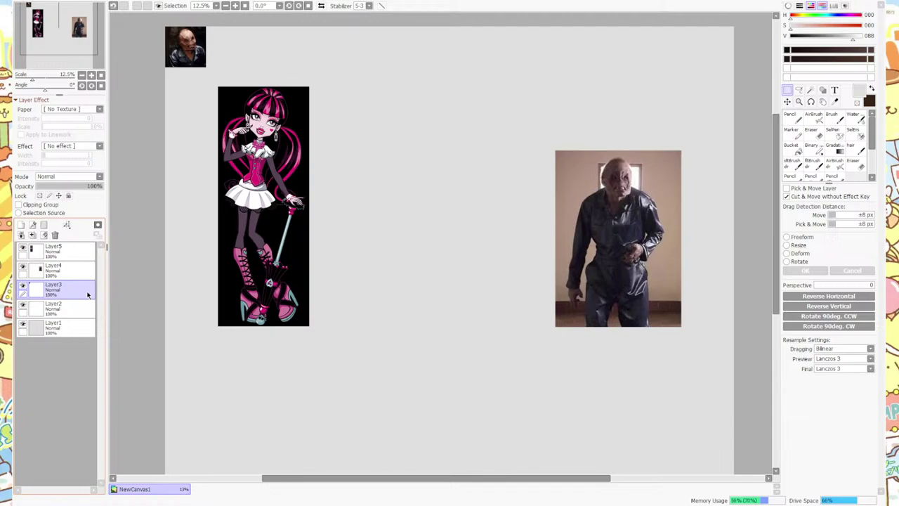
key("ctrl+t")
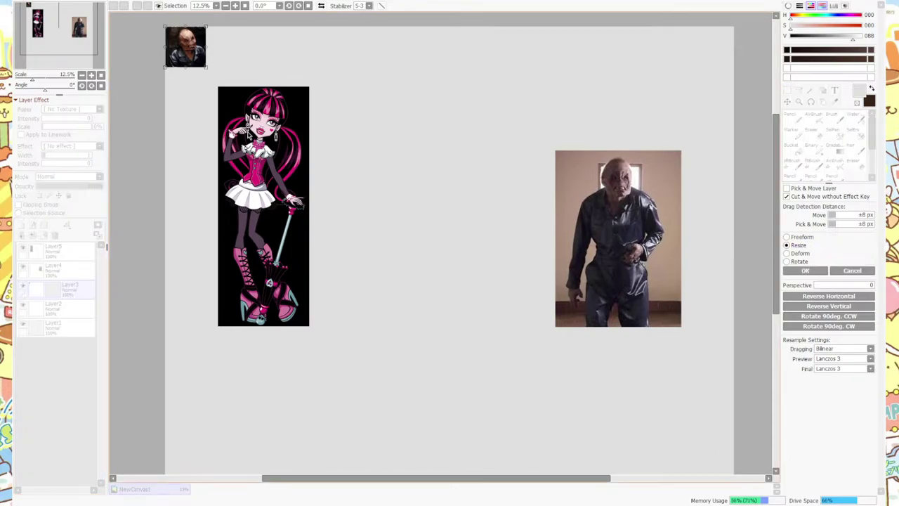
left_click_drag(207, 68, 311, 171)
left_click_drag(252, 74, 583, 84)
left_click(805, 271)
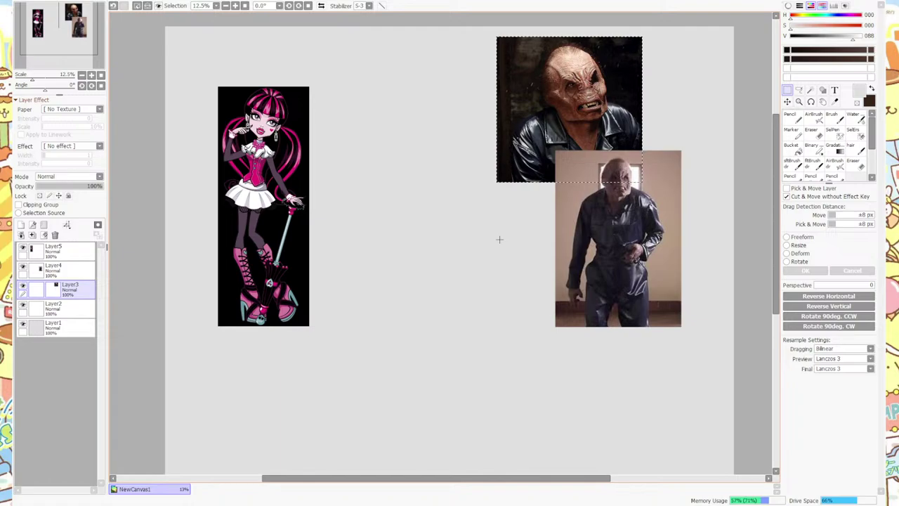
key("ctrl+d")
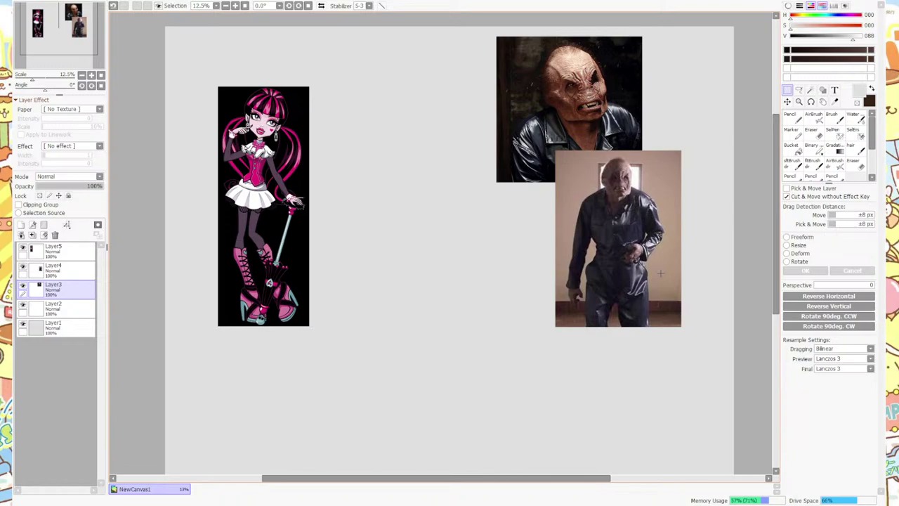
Add a new sketch layer on top of the references and set up the black Pencil at brush size 9.
left_click(781, 119)
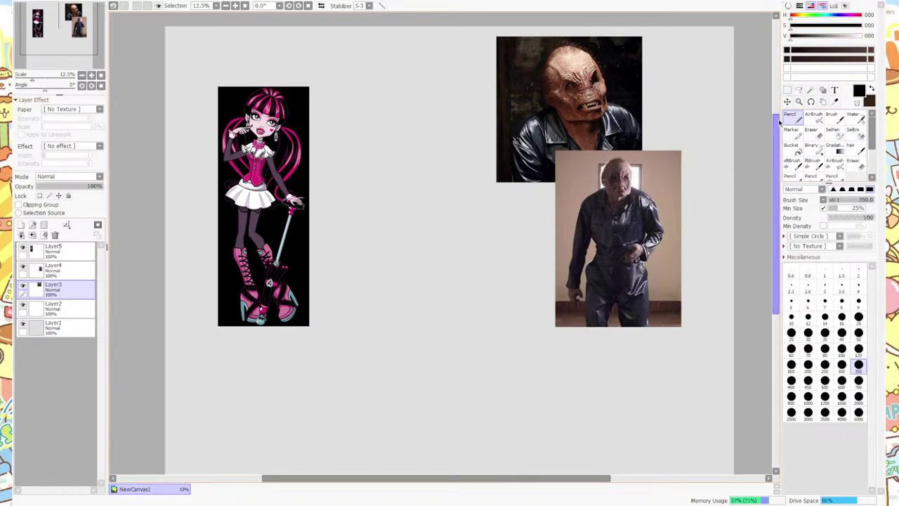
left_click(21, 224)
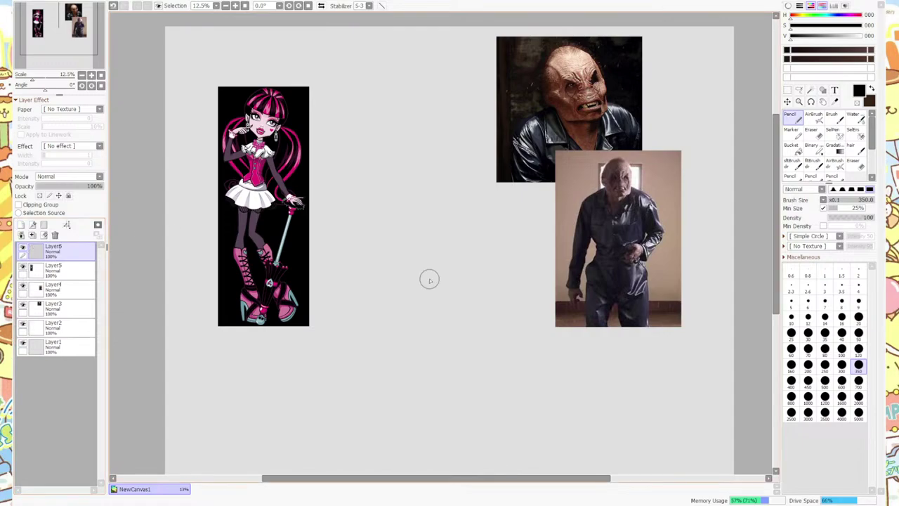
left_click(858, 301)
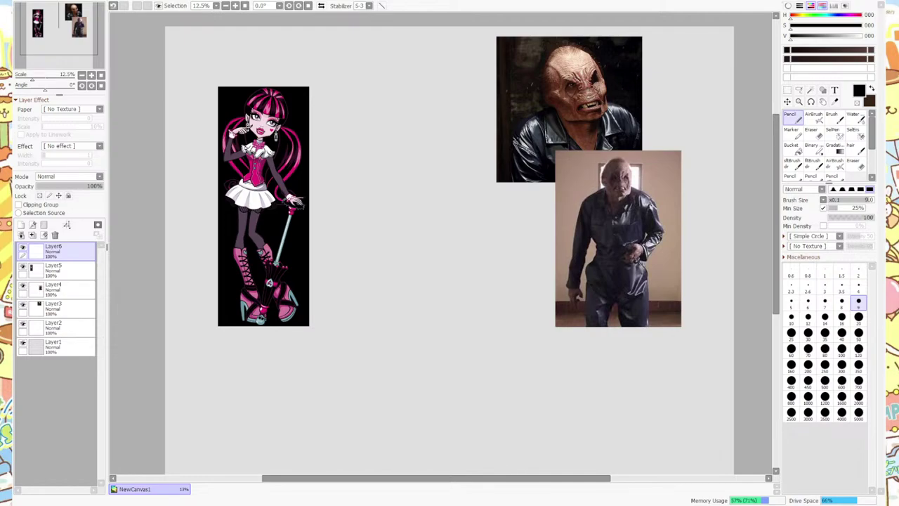
Paste the photo of two fashion dolls for a close look at their details, and delete its layer.
key("ctrl+v")
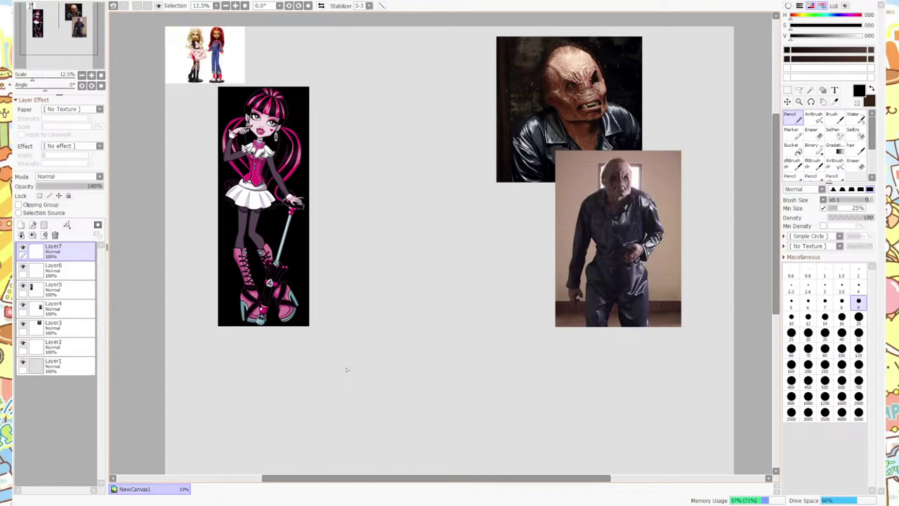
scroll(602, 241, "up", 8)
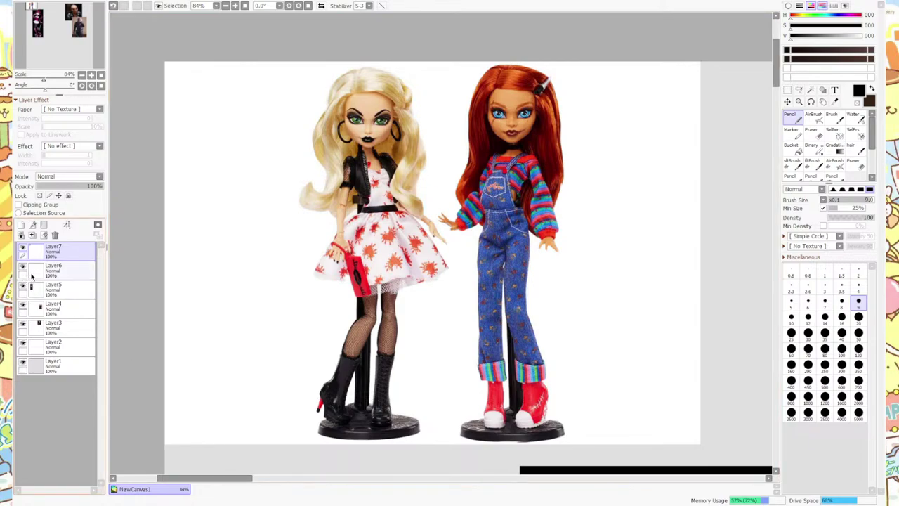
left_click(55, 235)
scroll(319, 196, "down", 3)
scroll(319, 196, "down", 3)
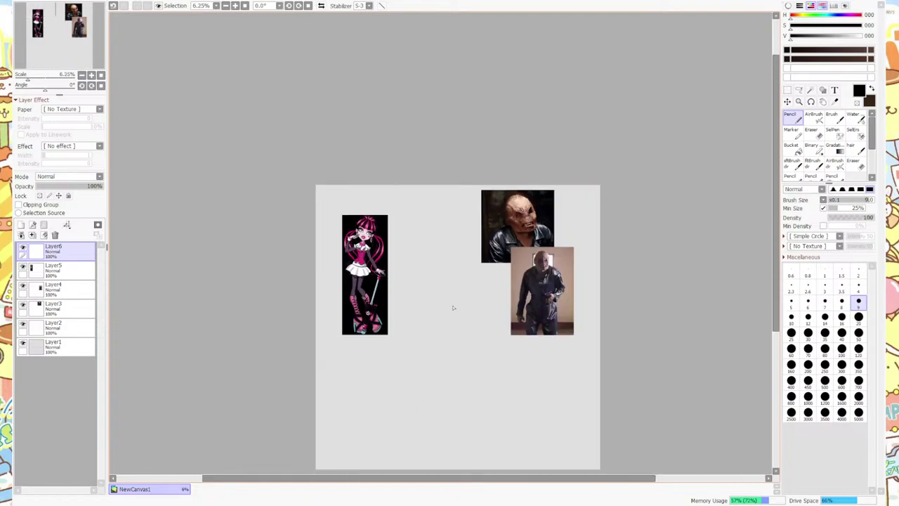
scroll(484, 326, "up", 3)
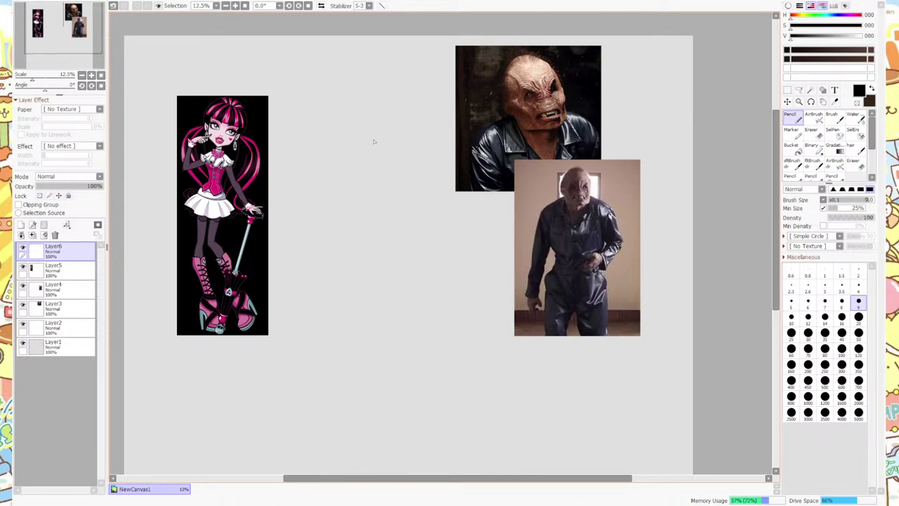
mouse_move(351, 126)
left_mouse_down()
mouse_move(400, 151)
mouse_move(334, 130)
mouse_move(402, 155)
mouse_move(365, 113)
mouse_move(395, 166)
mouse_move(360, 103)
mouse_move(393, 170)
mouse_move(351, 109)
mouse_move(401, 158)
mouse_move(340, 168)
left_mouse_up()
left_click(44, 235)
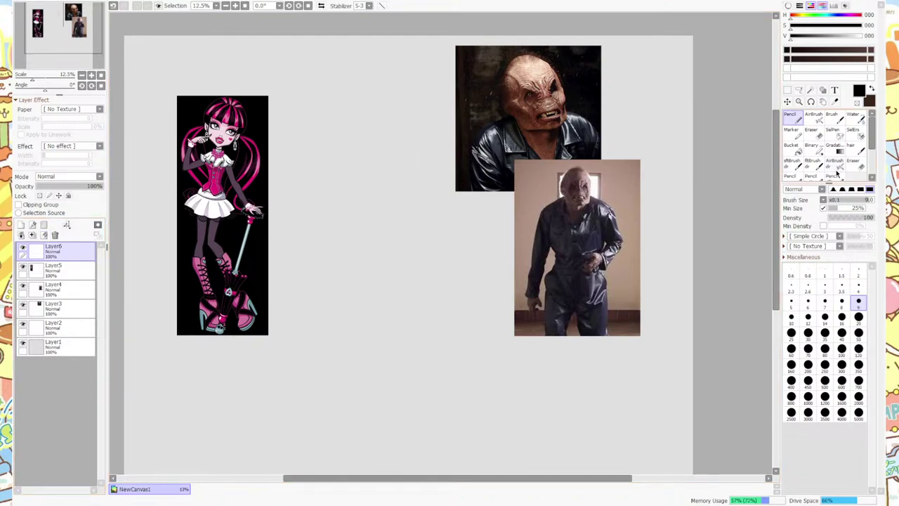
Sketch overlapping head circles and a long curved line between the references with the size 20 Pencil, and switch to the Pencil dft brush.
scroll(873, 177, "down", 2)
scroll(873, 177, "down", 1)
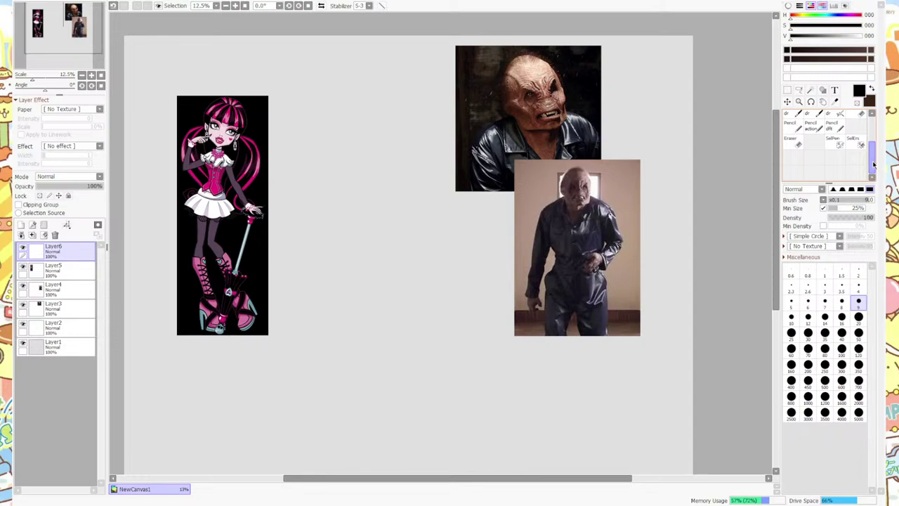
left_click(792, 125)
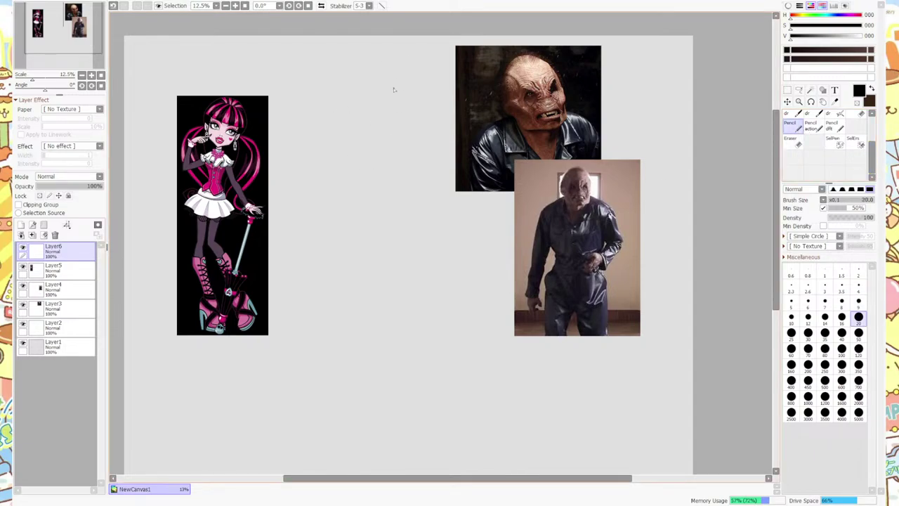
mouse_move(338, 143)
left_mouse_down()
mouse_move(351, 96)
mouse_move(397, 151)
mouse_move(413, 195)
mouse_move(424, 309)
left_mouse_up()
left_click(831, 125)
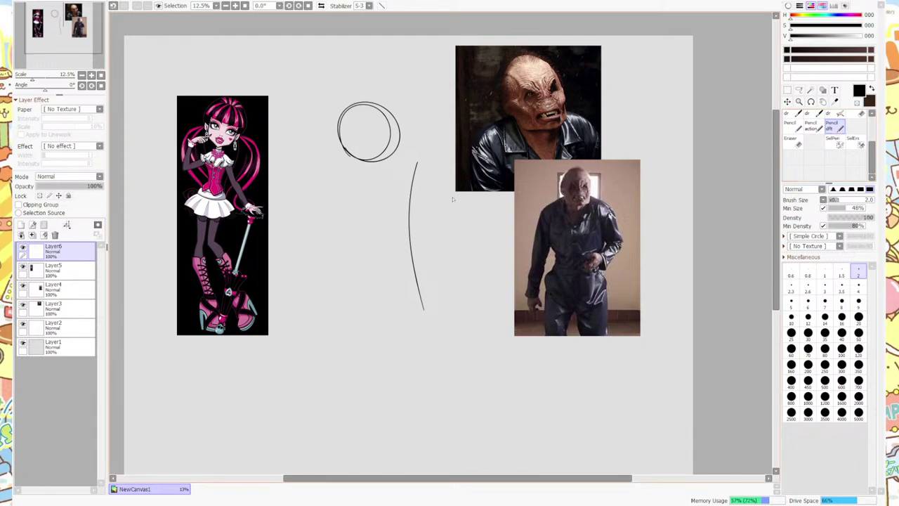
Draw a long curved comparison line beside the earlier ones with the Pencil dft brush at size 9 and compare their thickness up close.
left_click(858, 301)
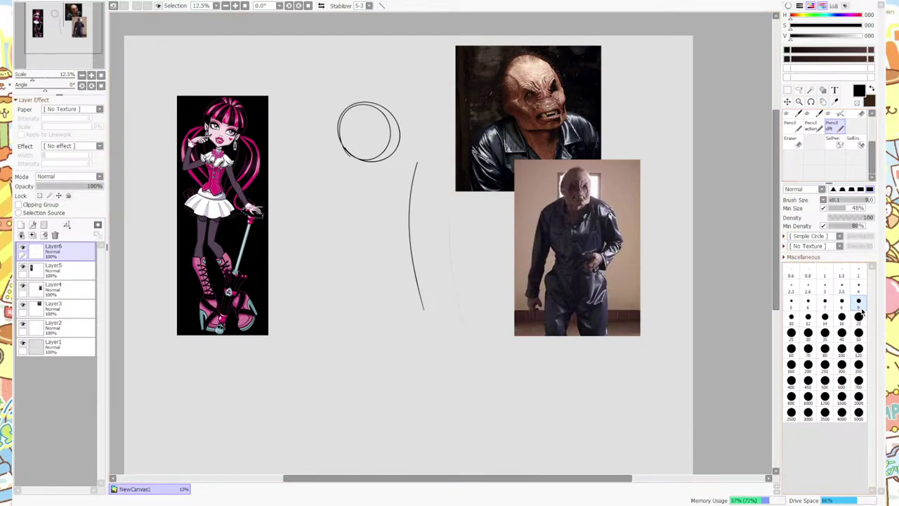
left_click_drag(442, 172, 444, 310)
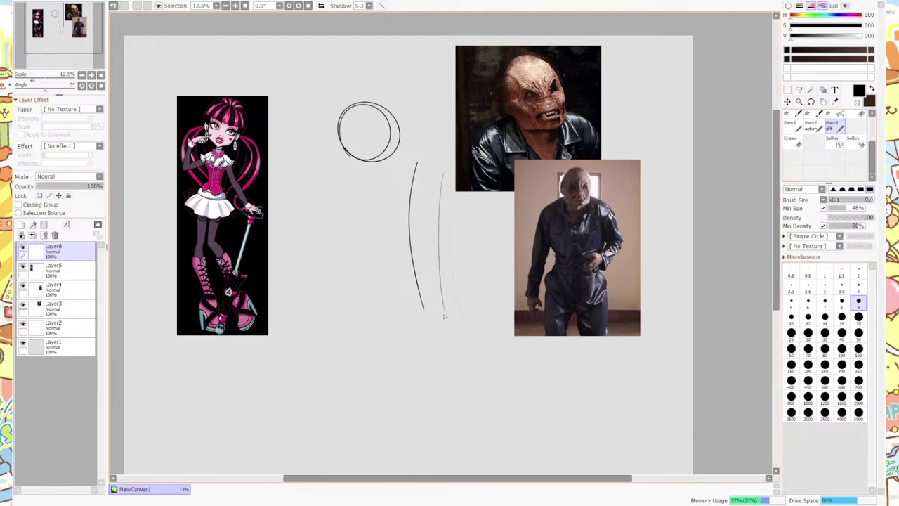
scroll(443, 316, "up", 6)
scroll(191, 263, "down", 2)
scroll(194, 254, "up", 2)
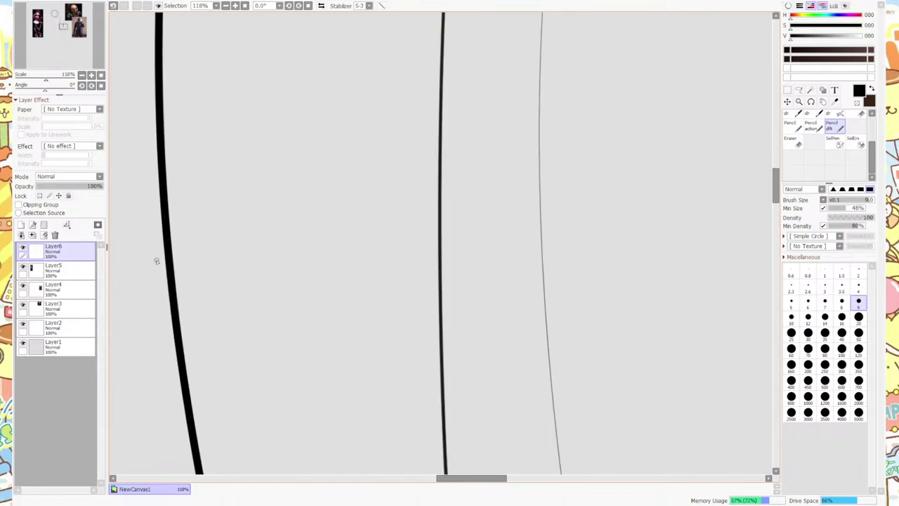
scroll(315, 255, "down", 2)
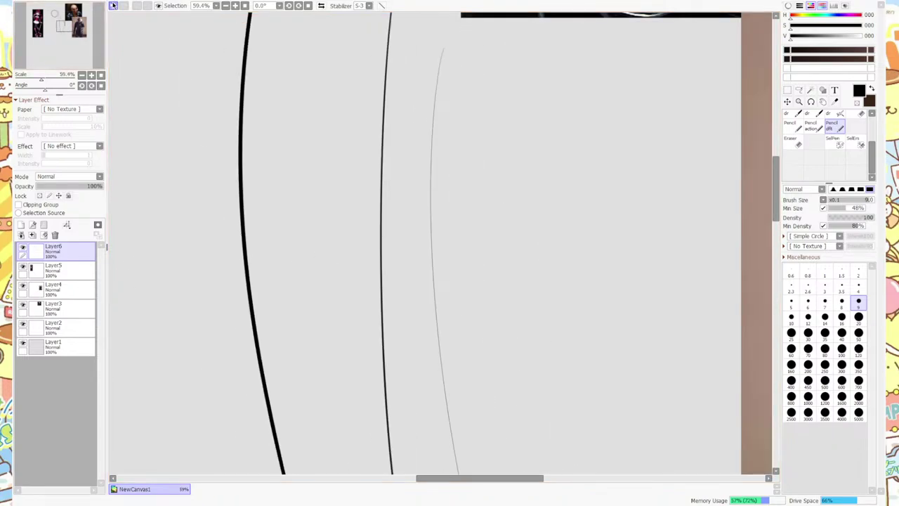
Undo the curved lines and the overlapping head circles, and switch to the Pencil action brush.
left_click(112, 6)
left_click(113, 6)
left_click(112, 6)
scroll(327, 195, "down", 2)
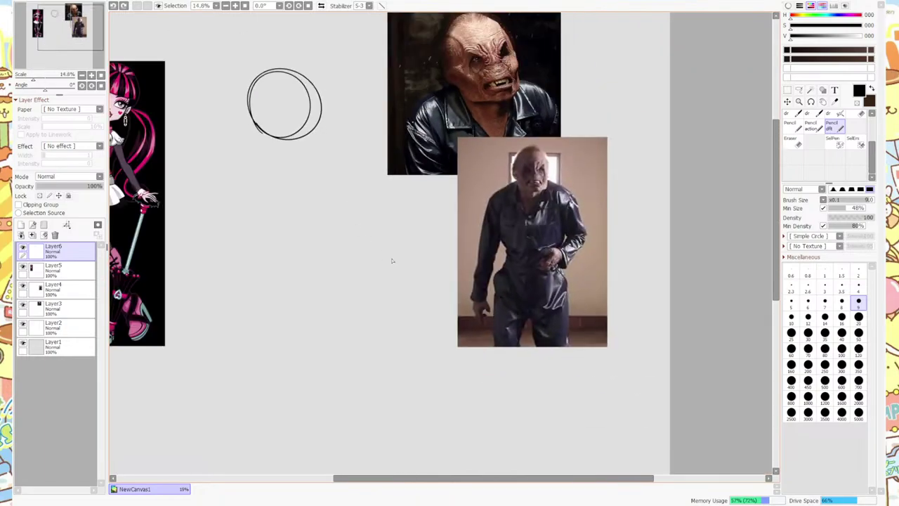
left_click(112, 6)
left_click(809, 128)
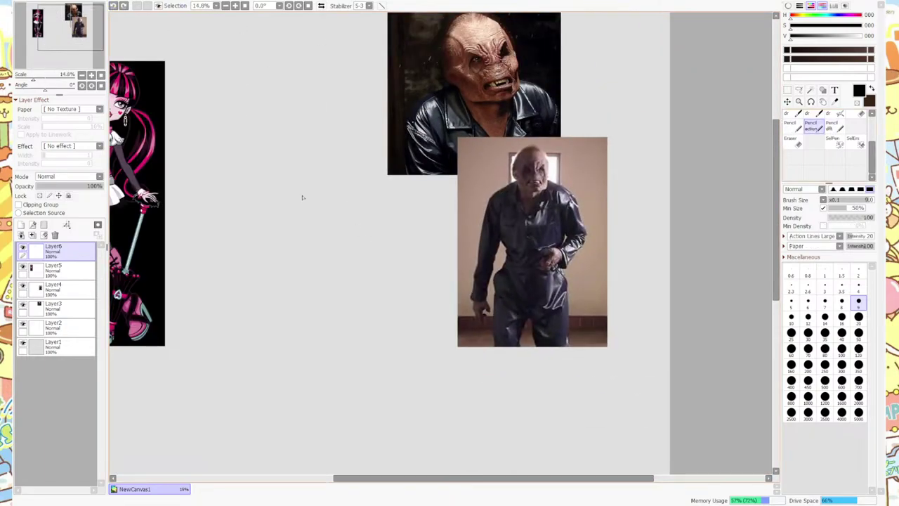
Try a long, slightly curved line between the references with the size 9 Pencil action brush, and undo it.
left_click_drag(306, 96, 342, 364)
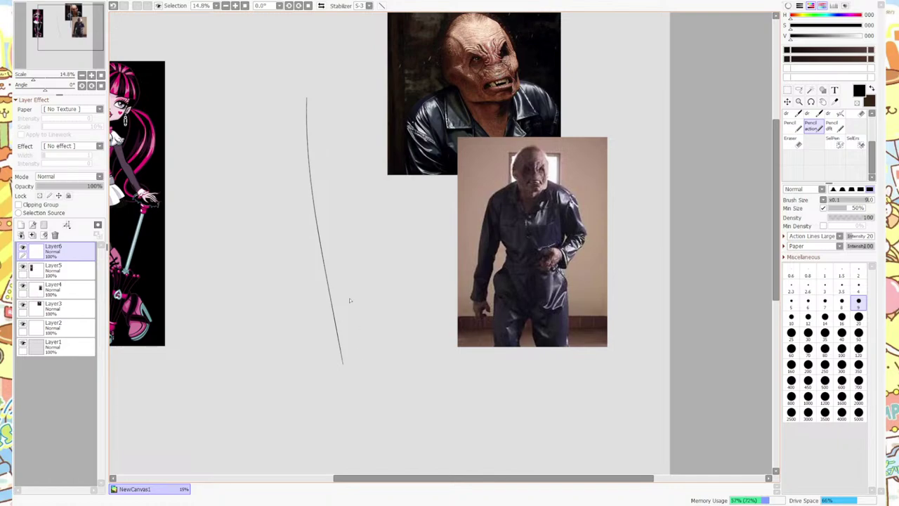
scroll(349, 302, "up", 5)
scroll(284, 292, "down", 8)
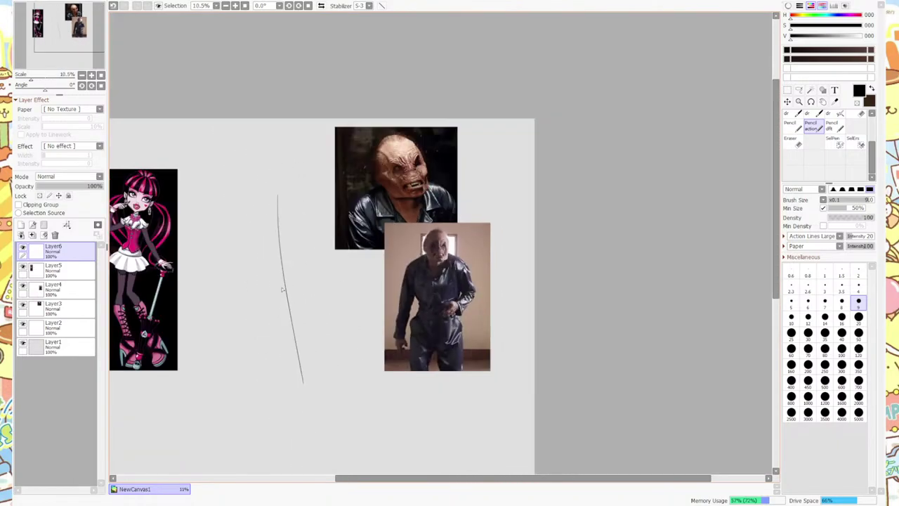
scroll(280, 287, "up", 3)
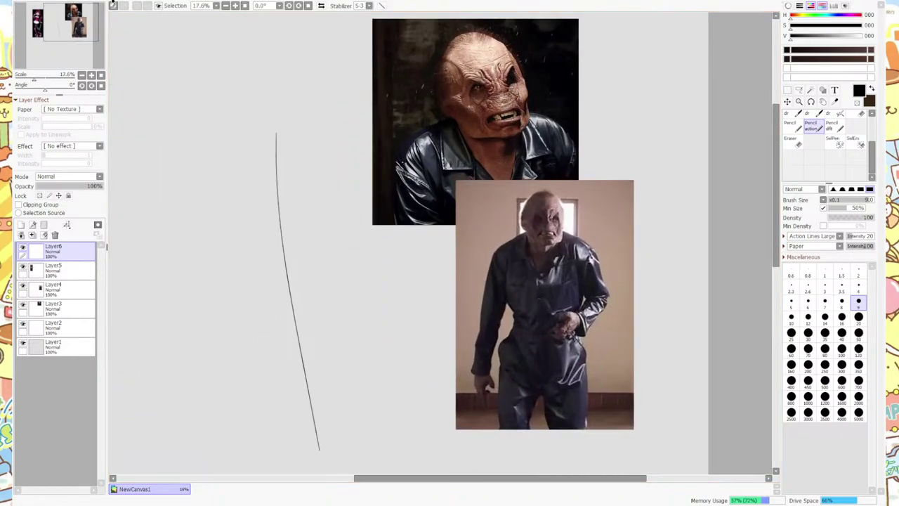
key("ctrl+z")
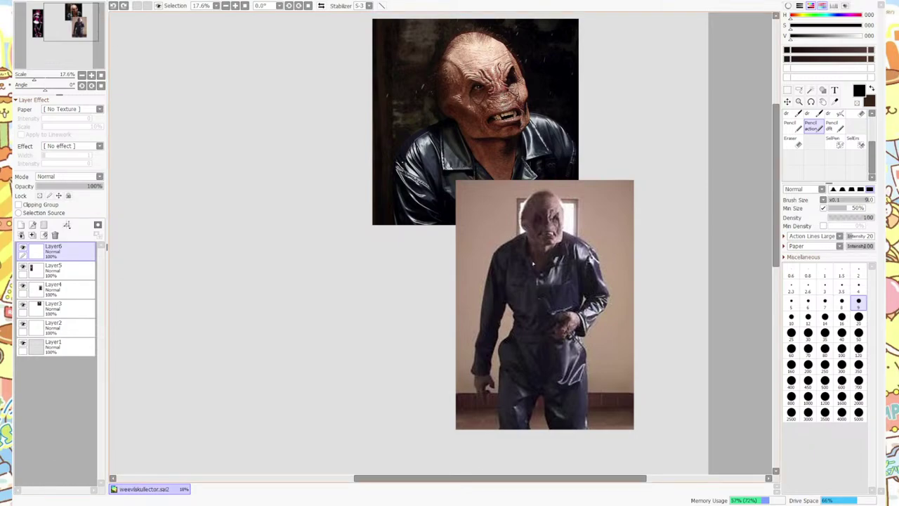
Sketch the head between the references as a loose circle with a tapered jaw, and start the torso's side line below it.
scroll(340, 230, "down", 3)
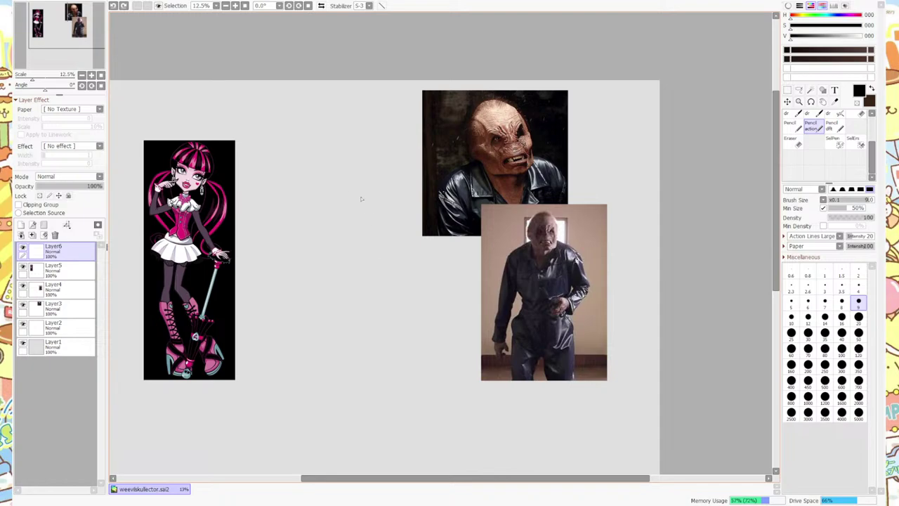
mouse_move(341, 166)
left_mouse_down()
mouse_move(336, 212)
mouse_move(344, 224)
mouse_move(338, 166)
mouse_move(351, 219)
mouse_move(316, 204)
mouse_move(341, 230)
mouse_move(364, 221)
mouse_move(373, 191)
left_mouse_up()
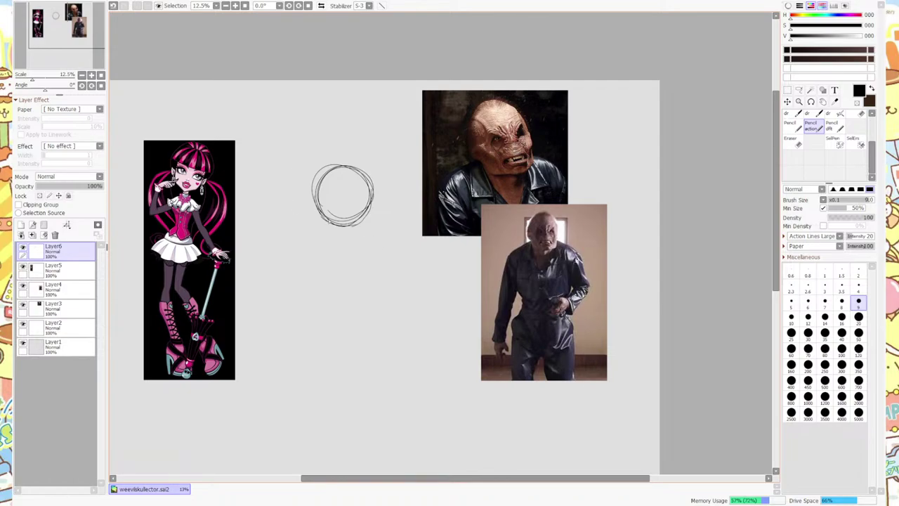
mouse_move(320, 186)
left_mouse_down()
mouse_move(321, 237)
mouse_move(330, 243)
mouse_move(315, 198)
mouse_move(327, 239)
mouse_move(346, 244)
mouse_move(377, 196)
mouse_move(374, 180)
mouse_move(347, 165)
left_mouse_up()
mouse_move(314, 214)
left_mouse_down()
mouse_move(331, 170)
mouse_move(353, 164)
mouse_move(375, 198)
left_mouse_up()
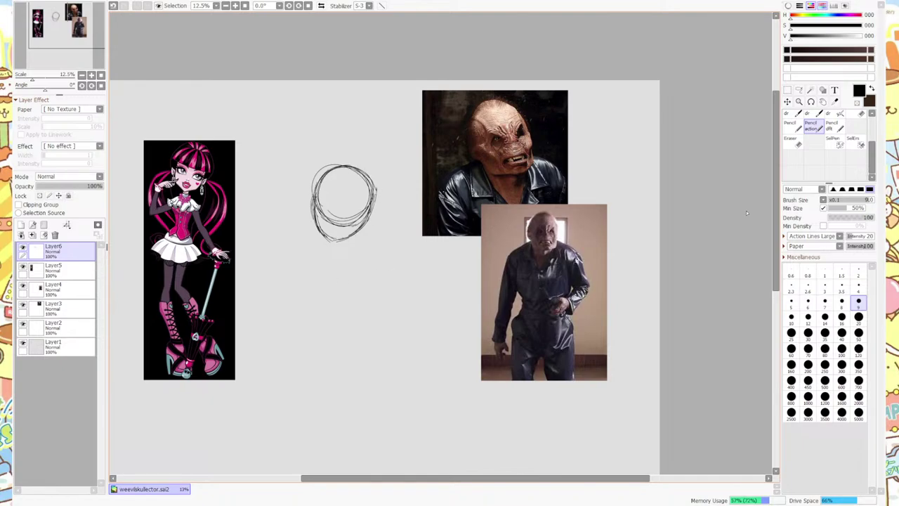
scroll(401, 252, "down", 1)
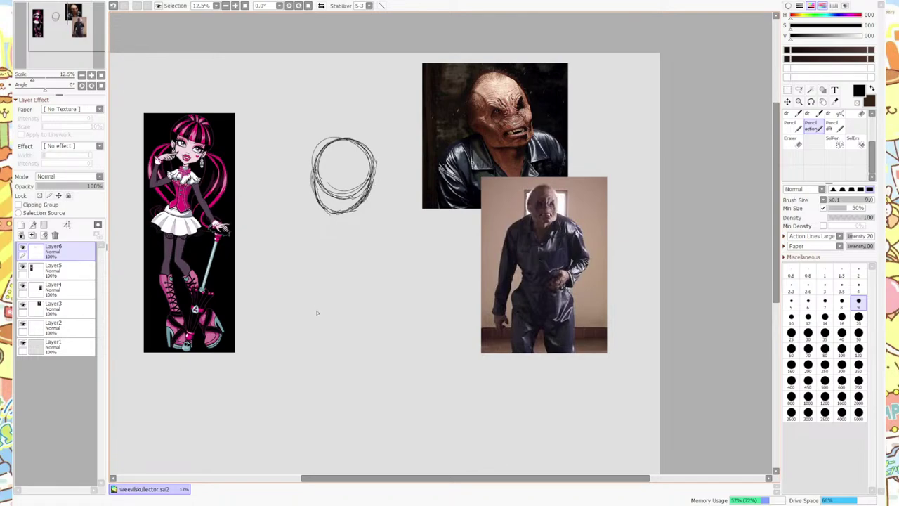
left_click_drag(322, 294, 310, 240)
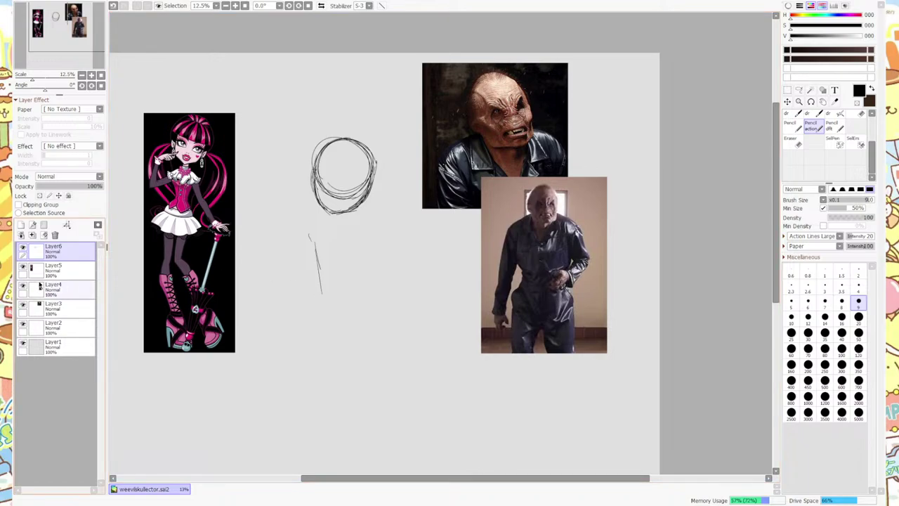
Select the head sketch, narrow it slightly with a transform, and clear the selection.
left_click(787, 90)
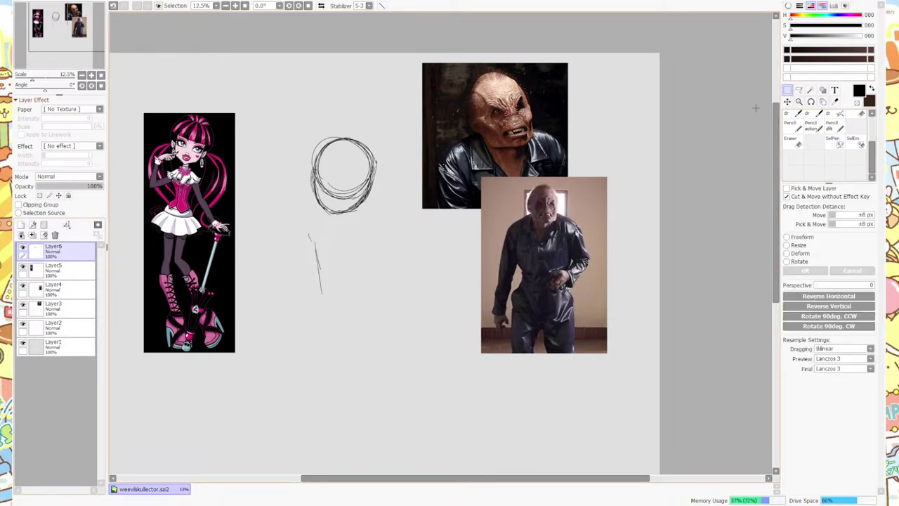
mouse_move(234, 111)
left_mouse_down()
mouse_move(273, 121)
mouse_move(381, 207)
mouse_move(294, 104)
mouse_move(387, 226)
mouse_move(390, 219)
left_mouse_up()
key("ctrl+t")
key("Return")
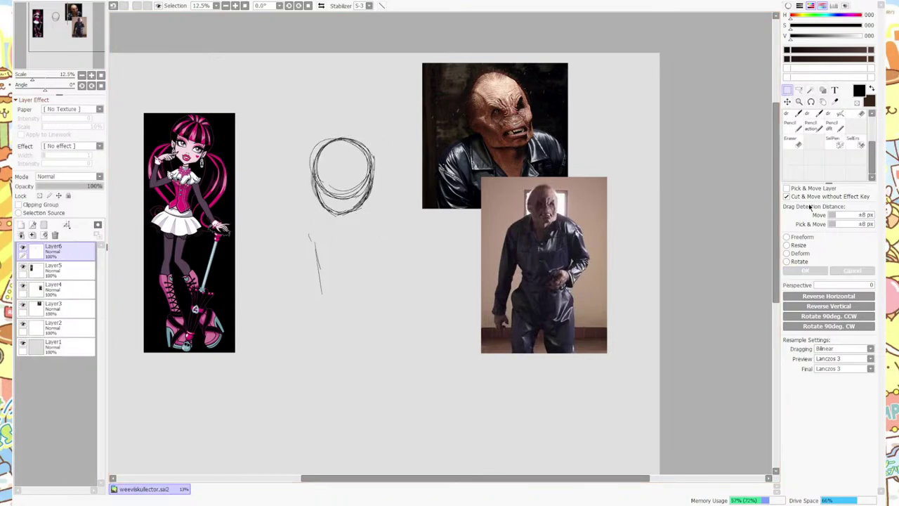
Sketch a tapering box-shaped torso below the head with the Pencil action brush.
left_click(812, 127)
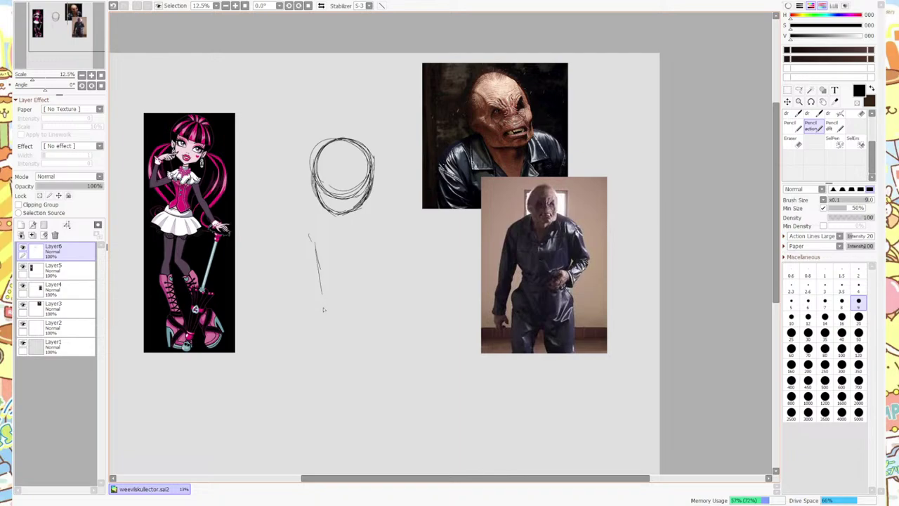
mouse_move(323, 307)
left_mouse_down()
mouse_move(313, 239)
mouse_move(362, 230)
mouse_move(357, 284)
mouse_move(316, 295)
left_mouse_up()
mouse_move(312, 254)
left_mouse_down()
mouse_move(323, 292)
mouse_move(310, 239)
mouse_move(345, 229)
mouse_move(365, 270)
mouse_move(314, 250)
mouse_move(312, 237)
left_mouse_up()
Erase the lower part of the torso sketch with the Eraser at size 350.
key("e")
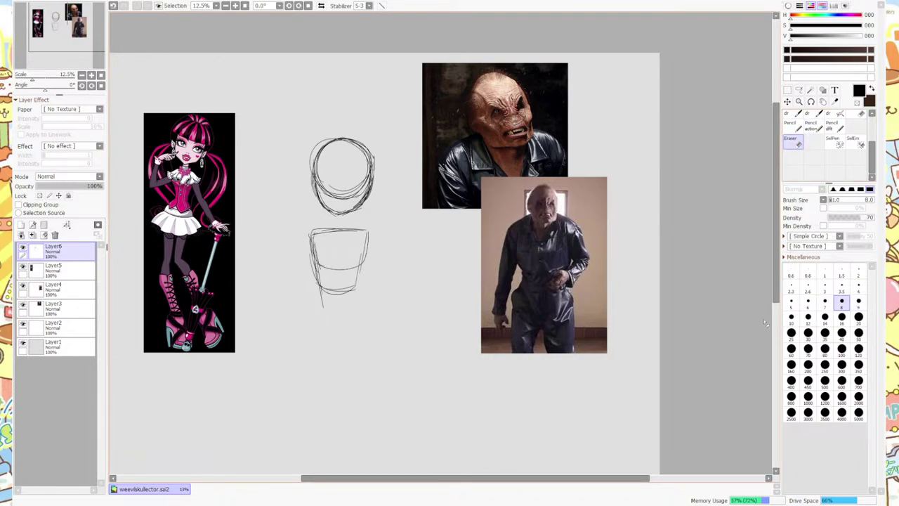
left_click(858, 364)
mouse_move(306, 279)
left_mouse_down()
mouse_move(356, 300)
mouse_move(348, 288)
mouse_move(373, 271)
mouse_move(337, 281)
mouse_move(321, 323)
left_mouse_up()
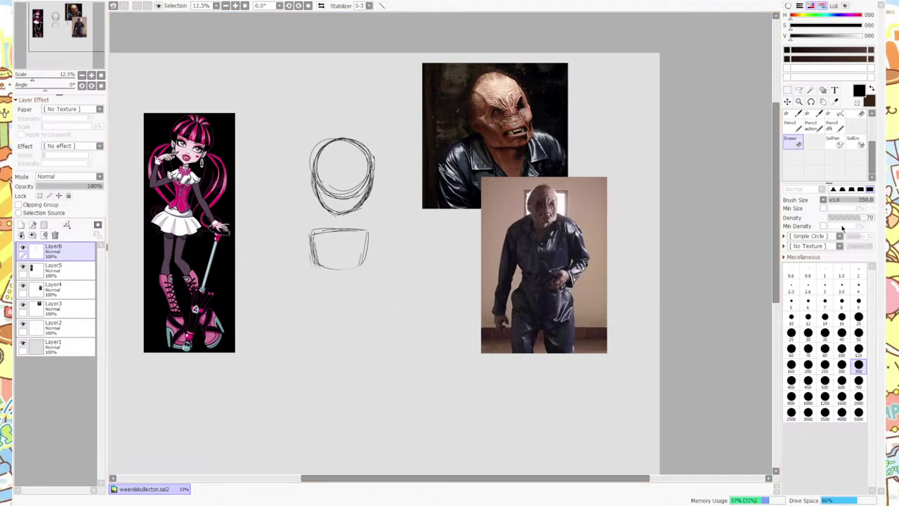
Set the Eraser to density 80, sharpness 100 and size 120, and lighten the side lines of the torso box.
left_click_drag(858, 219, 865, 223)
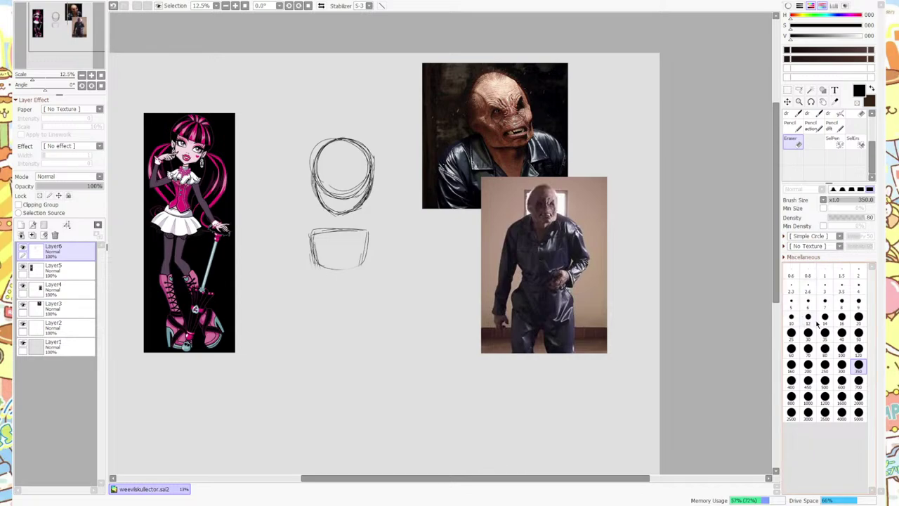
left_click(858, 332)
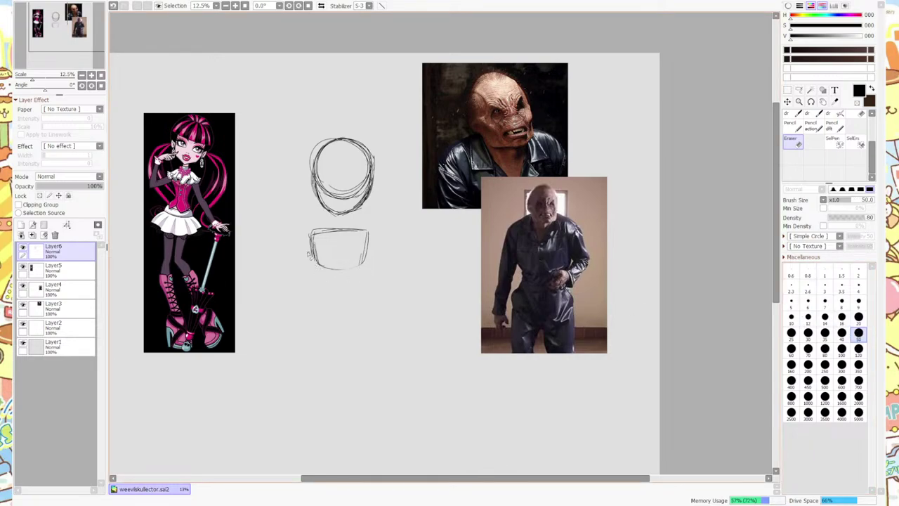
left_click(796, 257)
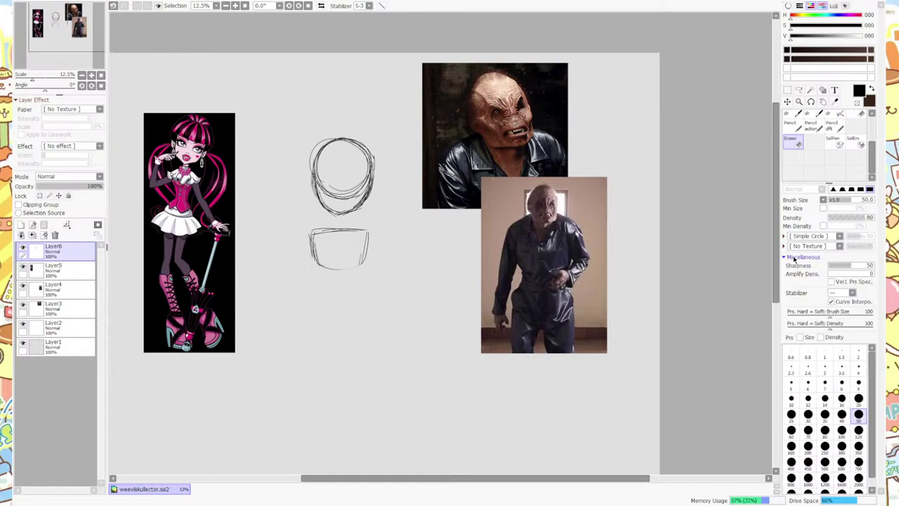
left_click(869, 266)
left_click(813, 257)
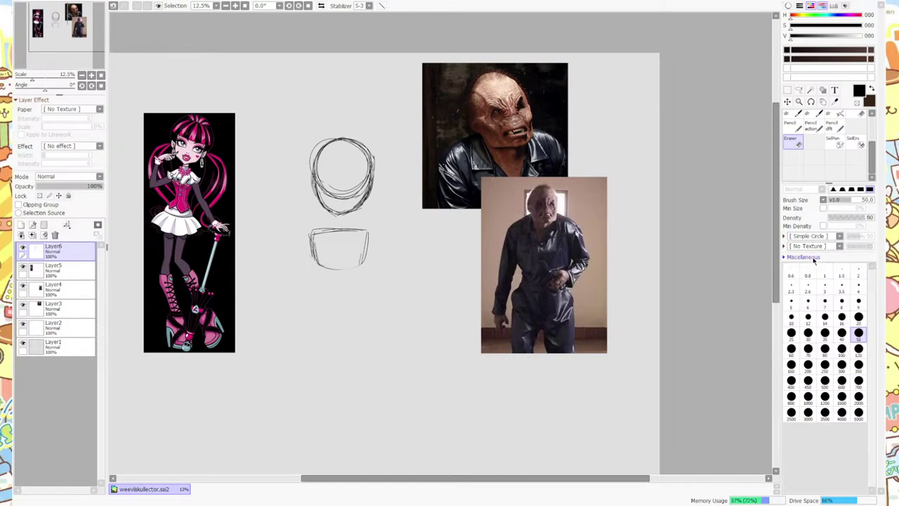
left_click(858, 349)
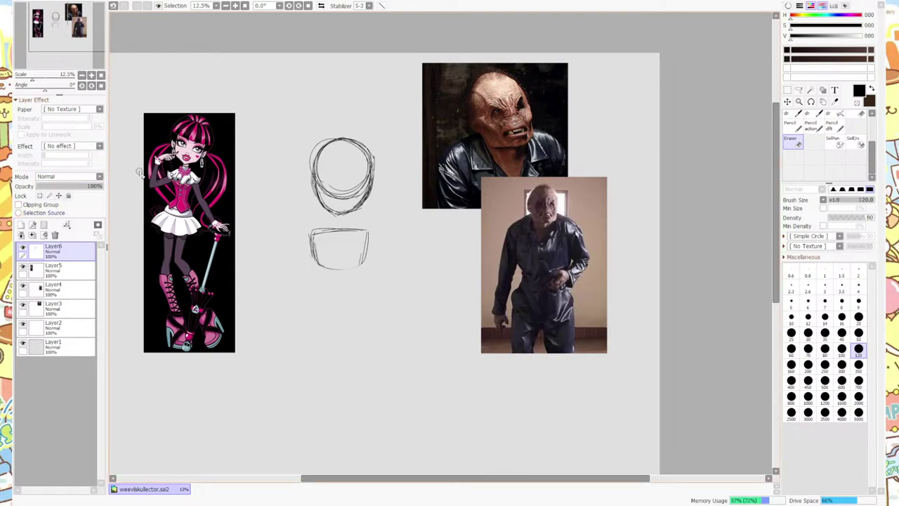
left_click_drag(320, 272, 314, 238)
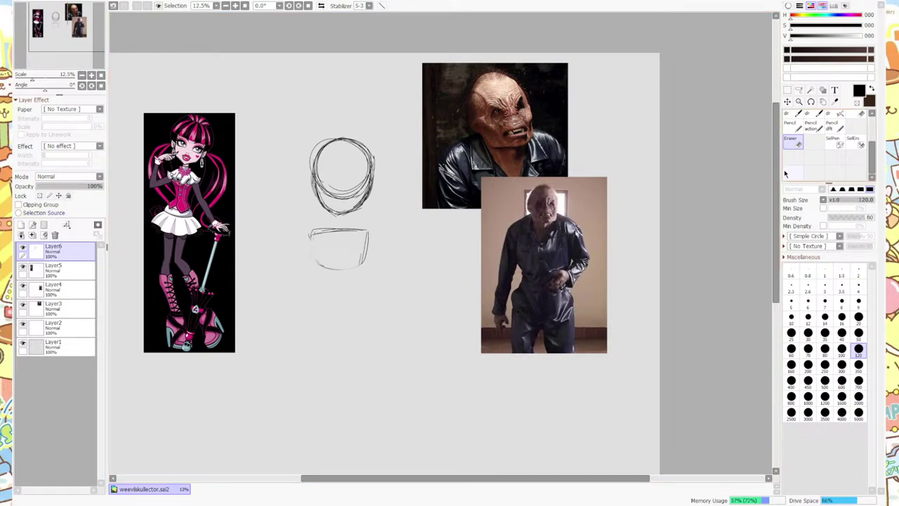
Check the Eraser's miscellaneous settings and set its brush size to 50.
left_click(787, 258)
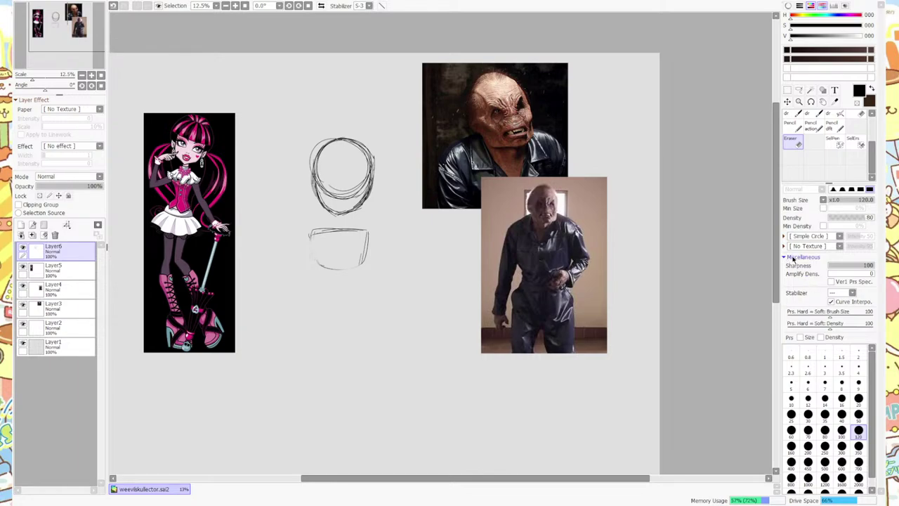
left_click(792, 258)
left_click(858, 333)
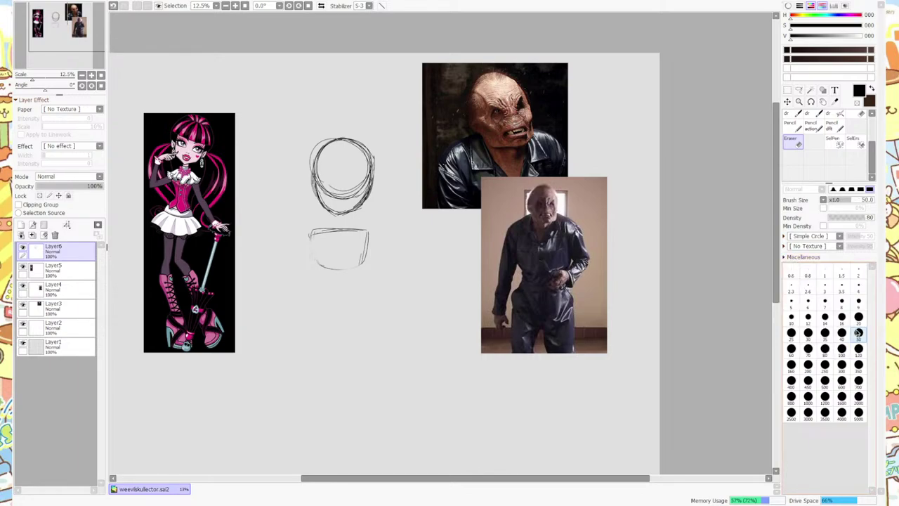
Redraw the chest shape with the Pencil action brush and add waist side lines running down from it.
left_click(835, 127)
left_click(813, 127)
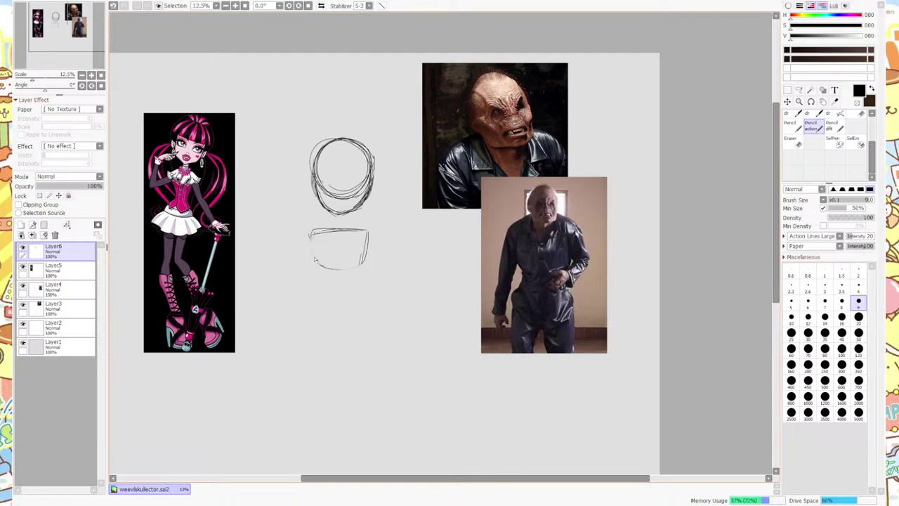
mouse_move(310, 230)
left_mouse_down()
mouse_move(314, 260)
mouse_move(331, 266)
mouse_move(363, 265)
mouse_move(368, 246)
mouse_move(309, 232)
mouse_move(358, 229)
mouse_move(371, 260)
mouse_move(324, 294)
left_mouse_up()
left_click_drag(357, 268, 359, 303)
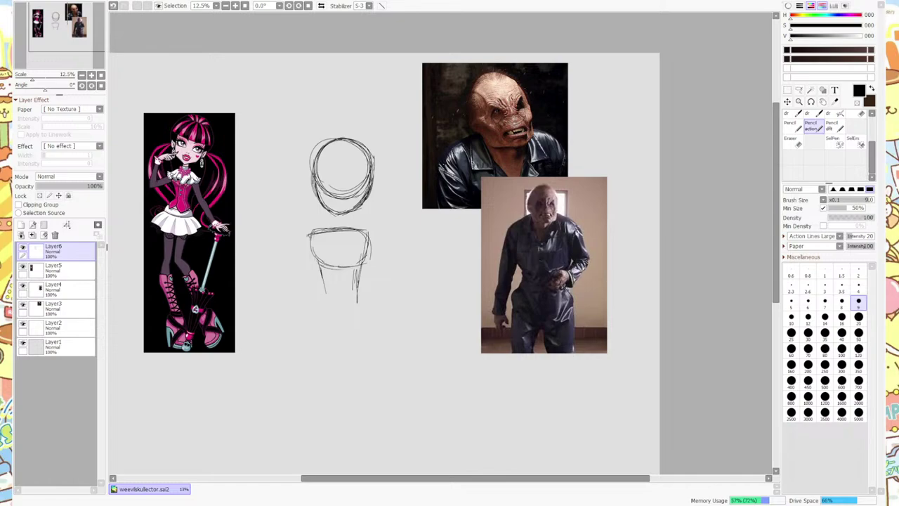
Paste the image of the skull-faced doll in a black suit, enlarge it, and place it overlapping the full-body photo.
key("ctrl+v")
scroll(163, 254, "down", 2)
scroll(163, 253, "up", 1)
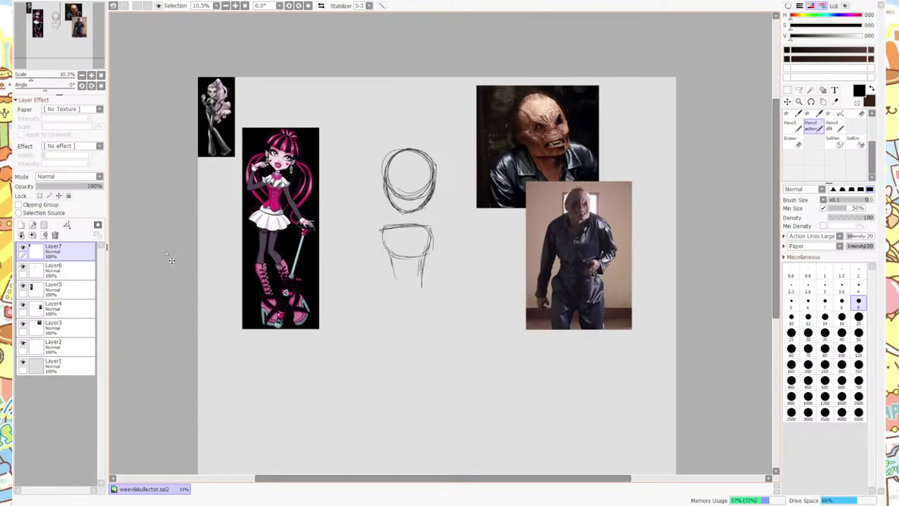
key("ctrl+t")
left_click_drag(238, 163, 309, 317)
left_click_drag(243, 209, 514, 325)
left_click(809, 272)
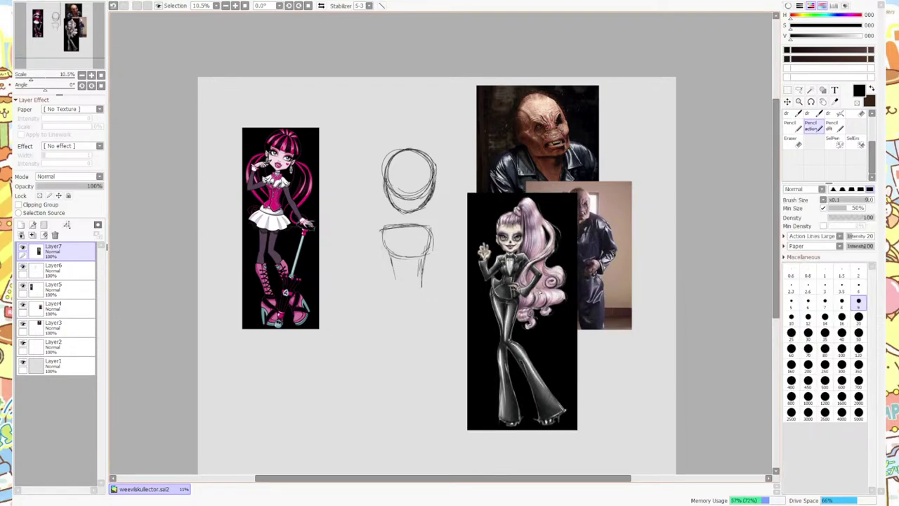
Move the suited doll's Layer7 directly below the full-body photo's Layer4 in the layer order.
left_click(70, 290)
left_click(72, 303)
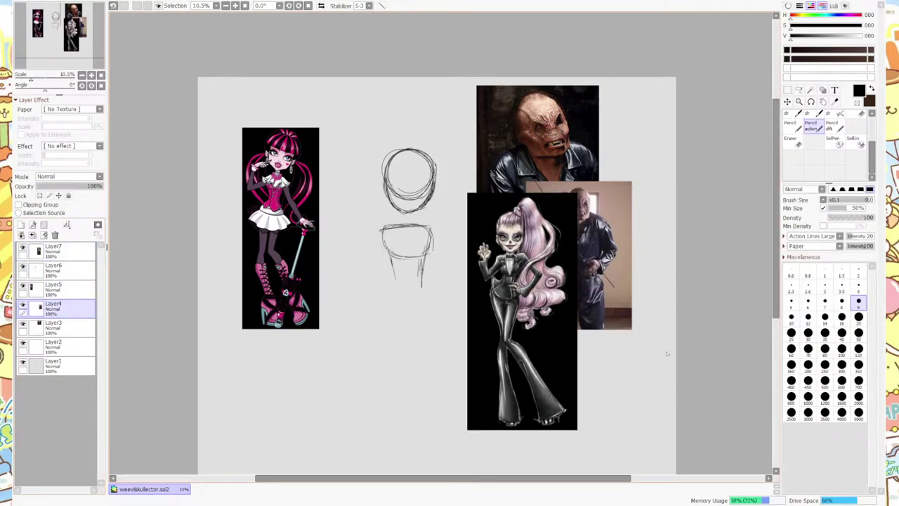
left_click_drag(605, 276, 676, 362)
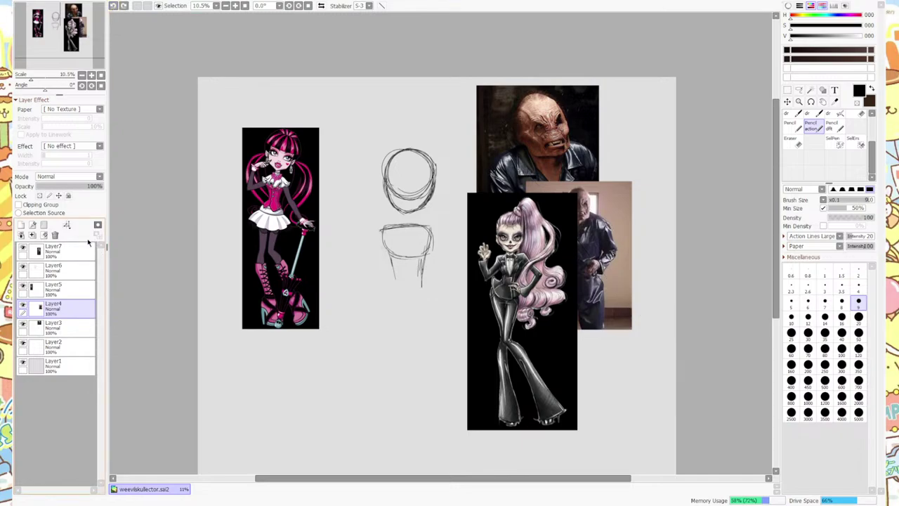
left_click_drag(70, 252, 77, 318)
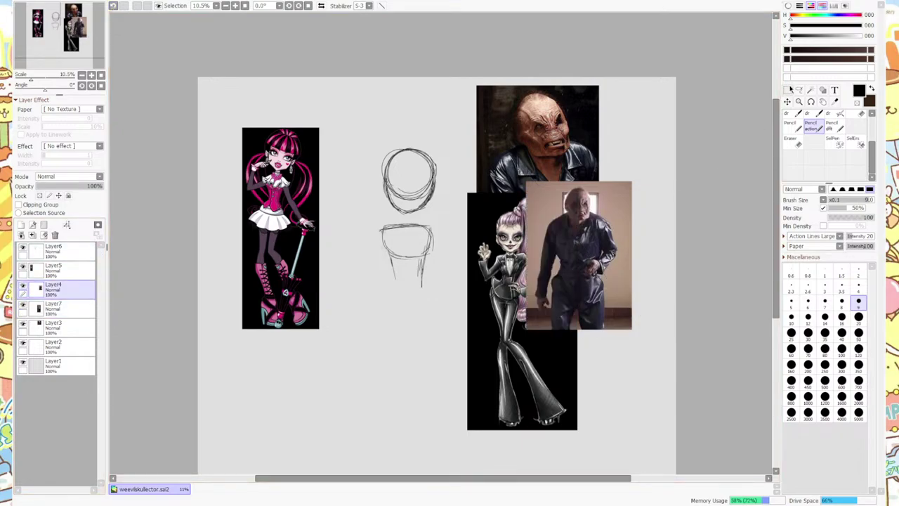
Move the full-body photo on Layer4 to the right so it uncovers the suited doll's hair and arm.
key("ctrl")
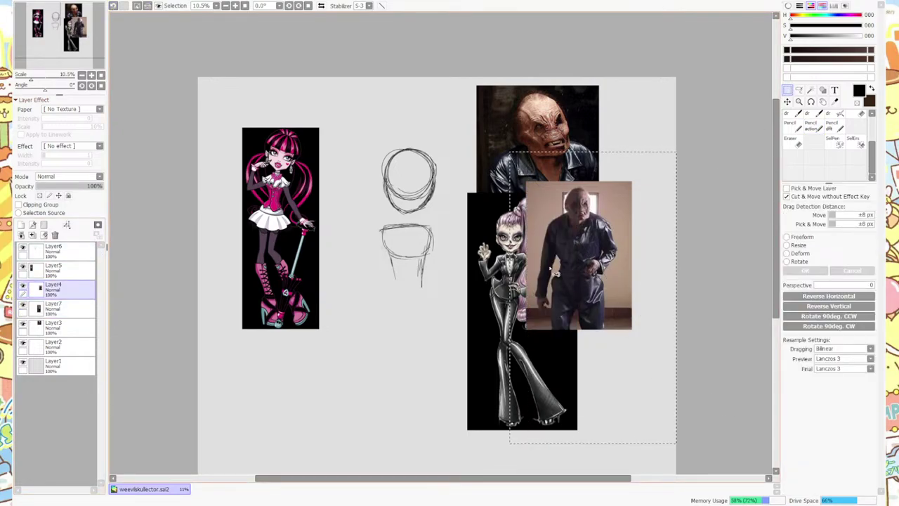
left_click_drag(565, 277, 611, 283)
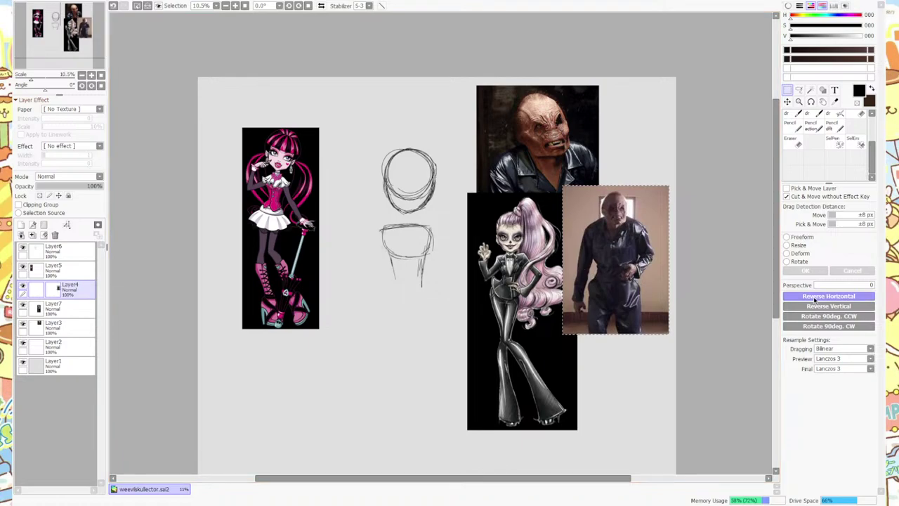
scroll(594, 249, "up", 1)
scroll(595, 250, "up", 1)
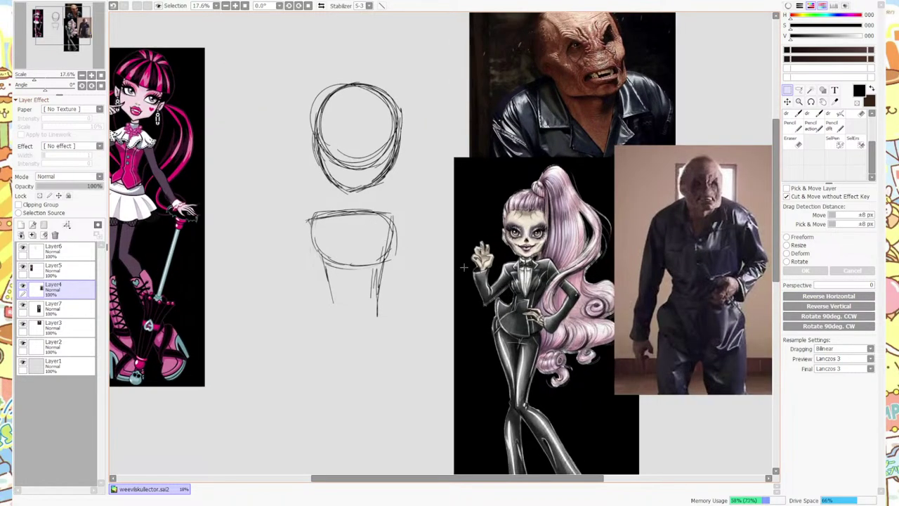
scroll(450, 263, "down", 1)
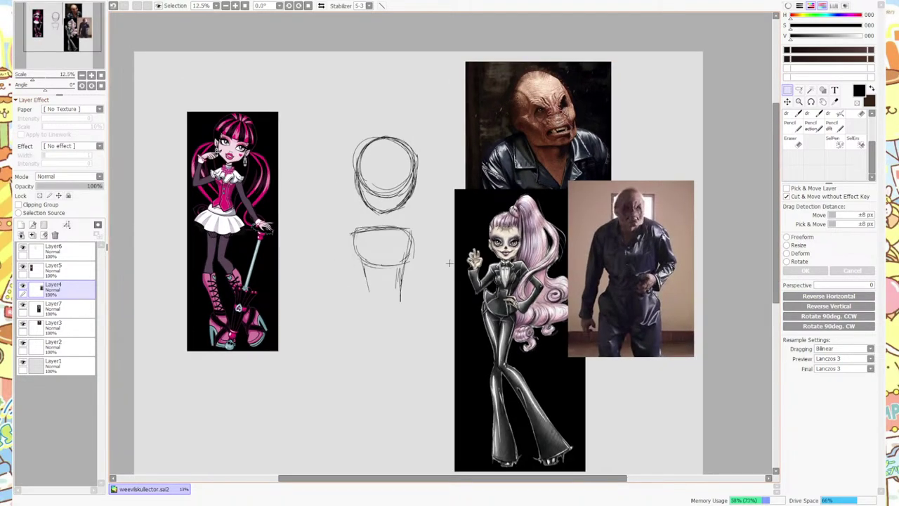
On Layer6, sketch the waist's side lines and a slanted hip line beneath the torso with the Pencil dft brush.
left_click(70, 250)
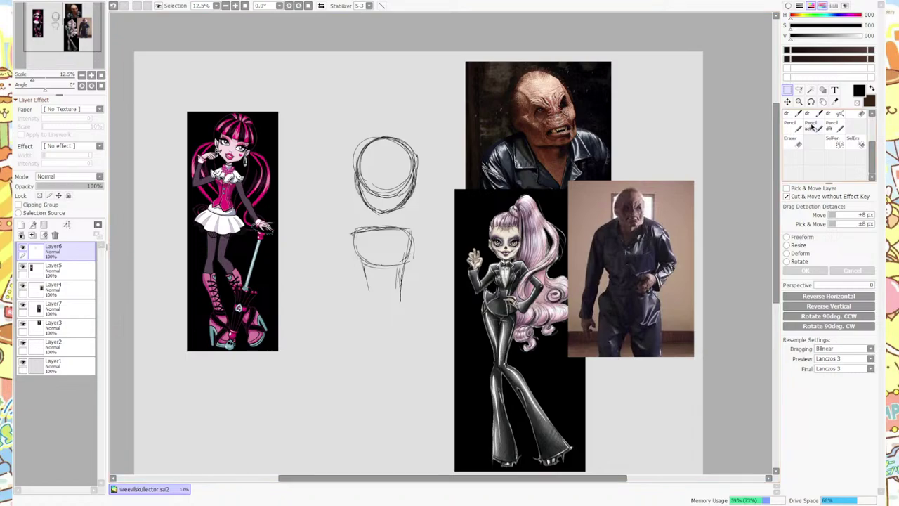
left_click(831, 126)
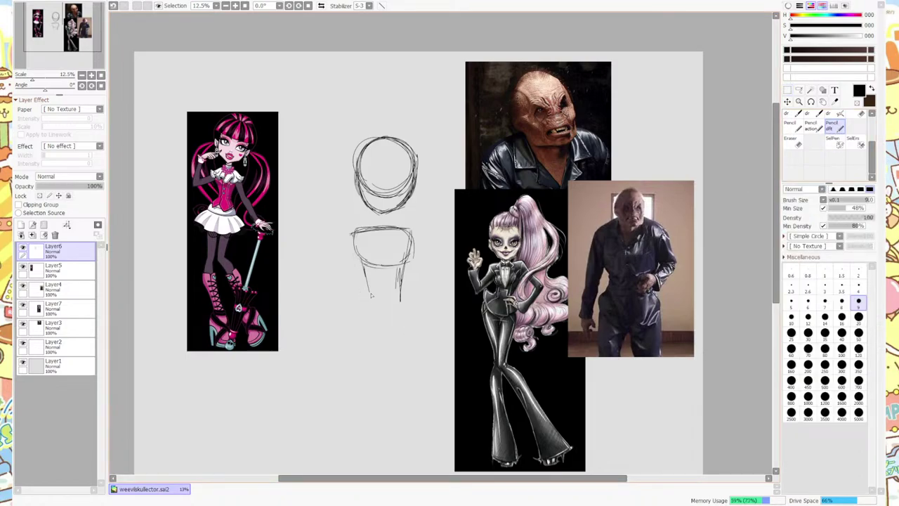
left_click_drag(368, 261, 365, 308)
left_click_drag(775, 213, 775, 243)
left_click_drag(365, 210, 360, 241)
mouse_move(364, 195)
left_mouse_down()
mouse_move(359, 246)
mouse_move(421, 284)
mouse_move(348, 243)
mouse_move(392, 249)
left_mouse_up()
mouse_move(399, 198)
left_mouse_down()
mouse_move(393, 241)
mouse_move(396, 230)
left_mouse_up()
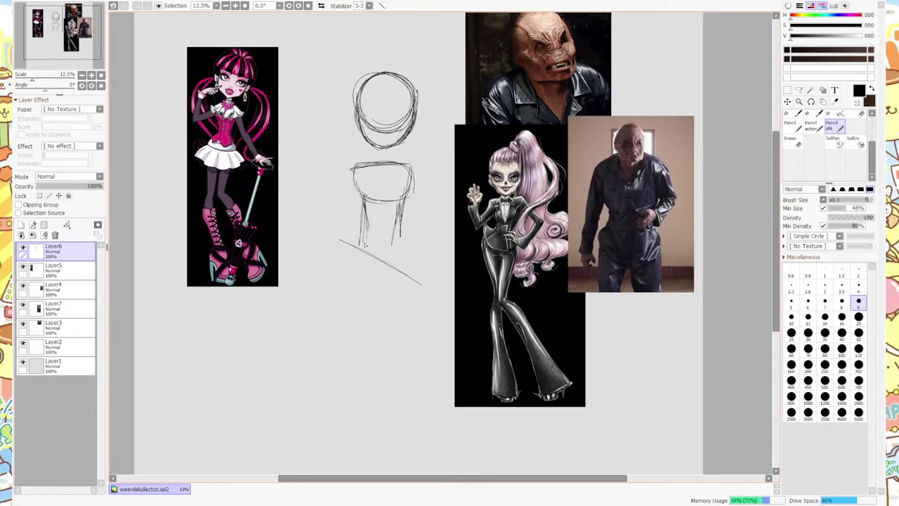
left_click_drag(366, 194, 361, 252)
Sketch the hip curves on both sides and a long guide line down for the straight standing leg.
scroll(441, 242, "down", 5)
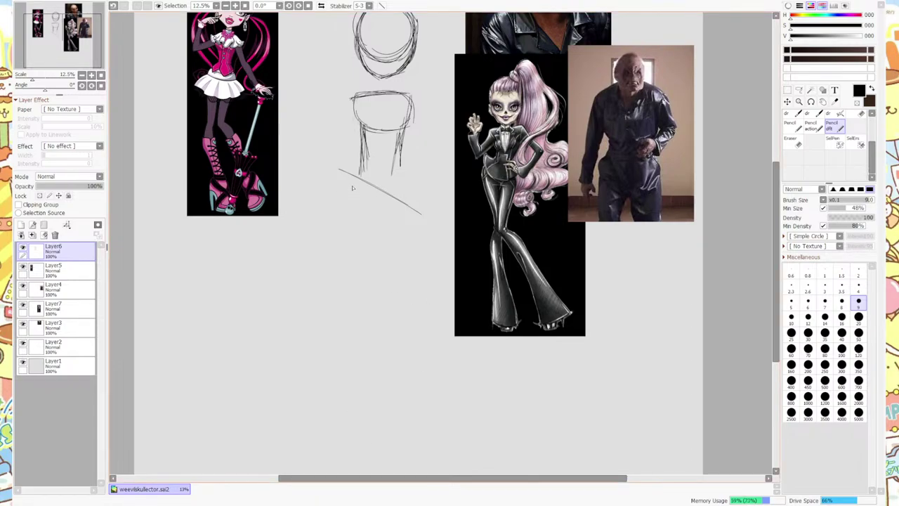
left_click_drag(361, 157, 344, 184)
left_click_drag(401, 172, 401, 207)
left_click_drag(355, 168, 344, 232)
mouse_move(360, 167)
left_mouse_down()
mouse_move(349, 215)
mouse_move(358, 193)
left_mouse_up()
left_click_drag(355, 177, 354, 353)
left_click_drag(356, 290, 354, 439)
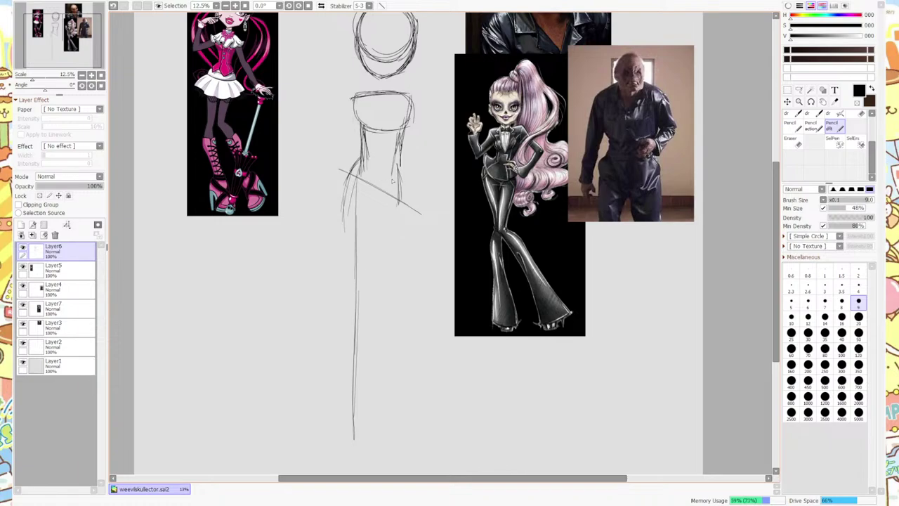
Sketch the angled second leg behind the standing leg, then add thigh contours and the standing leg's calf line.
mouse_move(388, 201)
left_mouse_down()
mouse_move(366, 323)
mouse_move(397, 411)
mouse_move(424, 441)
left_mouse_up()
mouse_move(379, 322)
left_mouse_down()
mouse_move(406, 407)
mouse_move(350, 255)
mouse_move(348, 161)
left_mouse_up()
left_click_drag(371, 212, 365, 181)
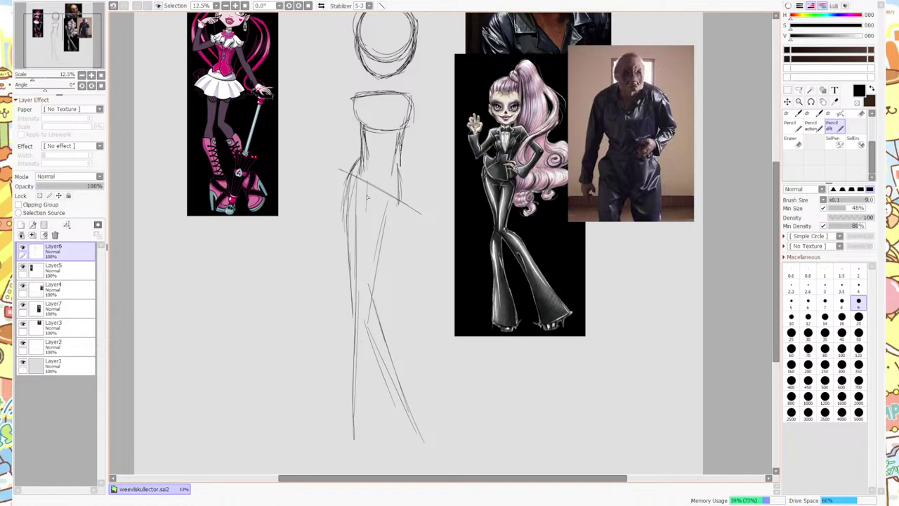
left_click_drag(358, 319, 374, 200)
left_click_drag(348, 294, 346, 394)
Sketch a pointed foot with a rounded heel at the end of the standing leg.
scroll(776, 260, "down", 1)
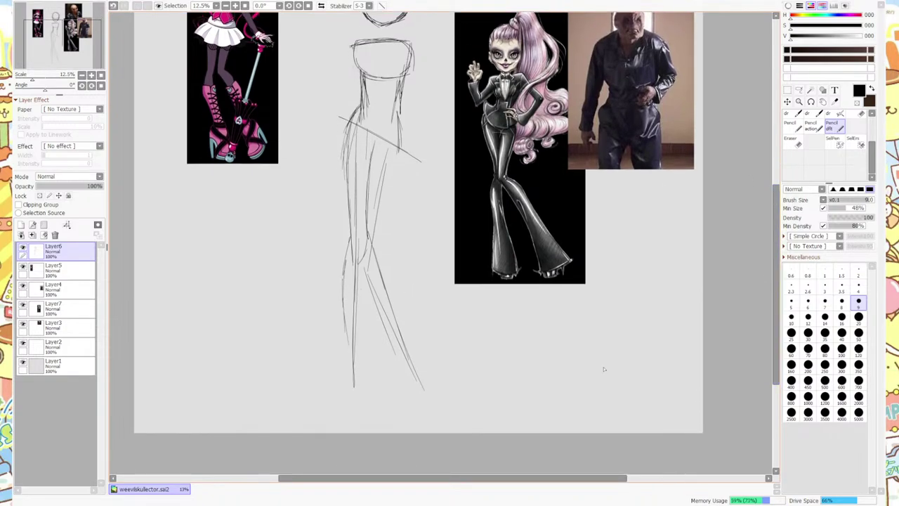
mouse_move(347, 346)
left_mouse_down()
mouse_move(339, 395)
mouse_move(364, 415)
mouse_move(355, 396)
left_mouse_up()
mouse_move(354, 364)
left_mouse_down()
mouse_move(373, 426)
mouse_move(359, 426)
mouse_move(356, 413)
mouse_move(367, 427)
mouse_move(378, 425)
mouse_move(377, 409)
mouse_move(357, 366)
left_mouse_up()
left_click_drag(340, 397, 349, 346)
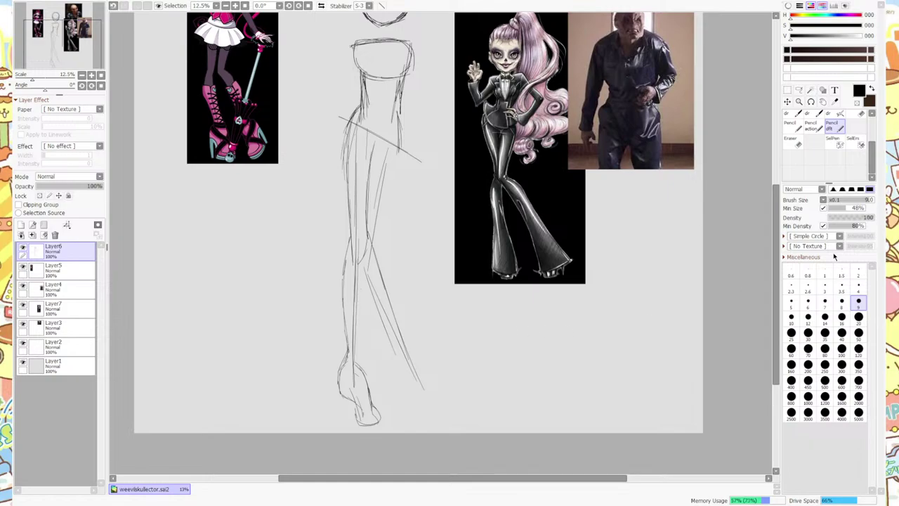
Fill the blank white area at the bottom of Layer1 with the background grey sampled from the canvas.
left_click_drag(774, 228, 773, 274)
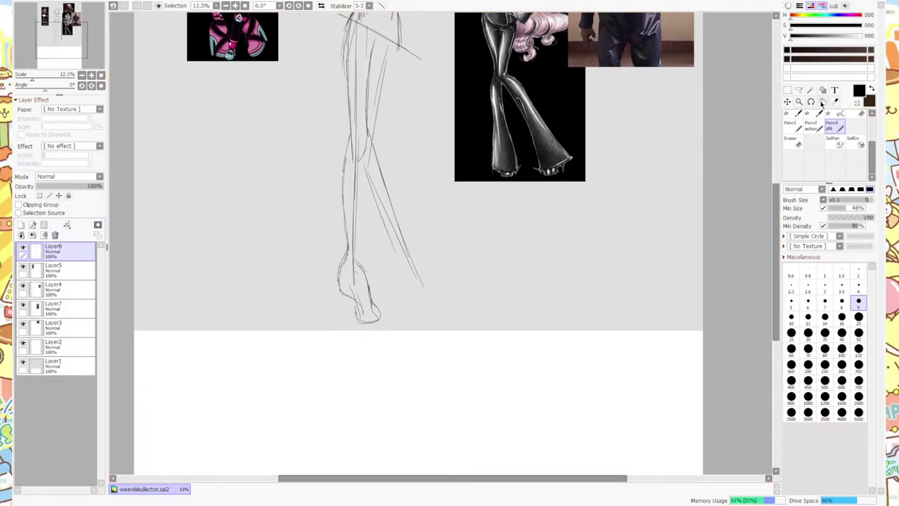
left_click(834, 102)
left_click(56, 364)
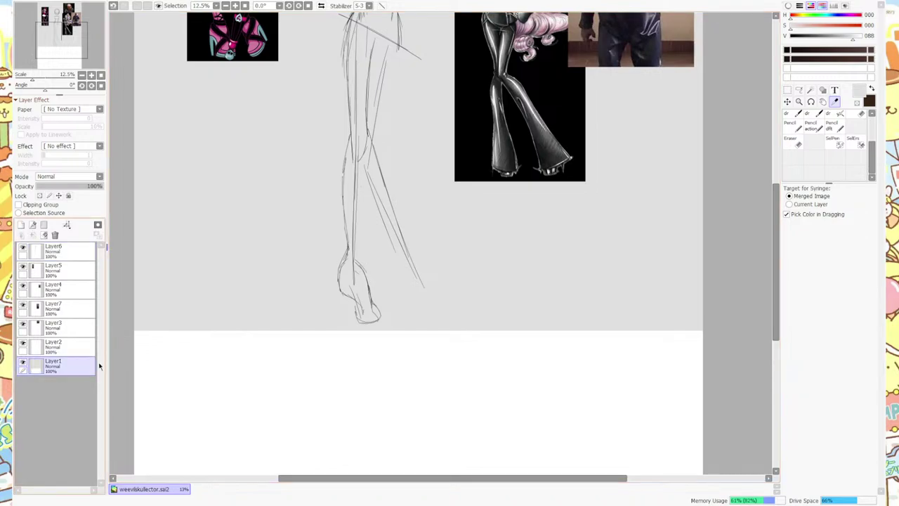
scroll(799, 142, "up", 2)
left_click(793, 126)
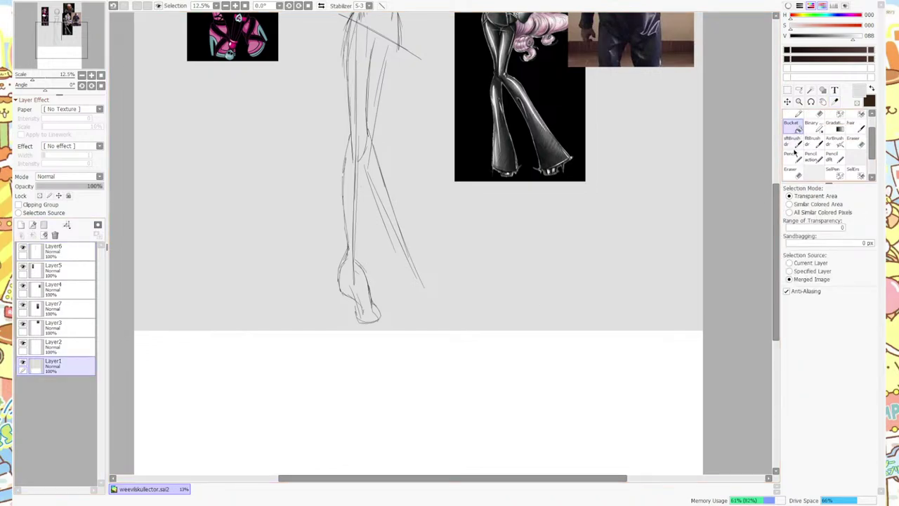
left_click(361, 423)
Erase the standing leg's foot on Layer6 using the Eraser at brush size 350.
scroll(345, 358, "up", 3)
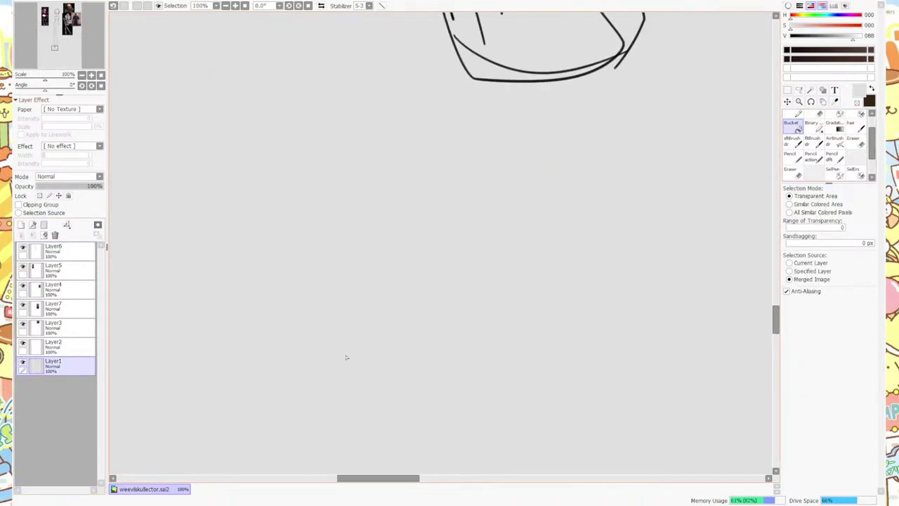
scroll(344, 358, "down", 5)
scroll(346, 358, "up", 2)
scroll(345, 358, "down", 1)
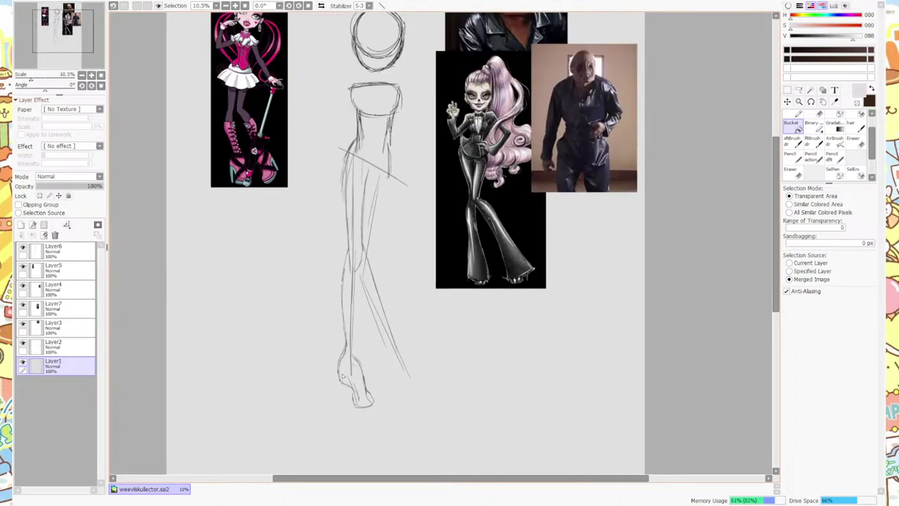
left_click(44, 257)
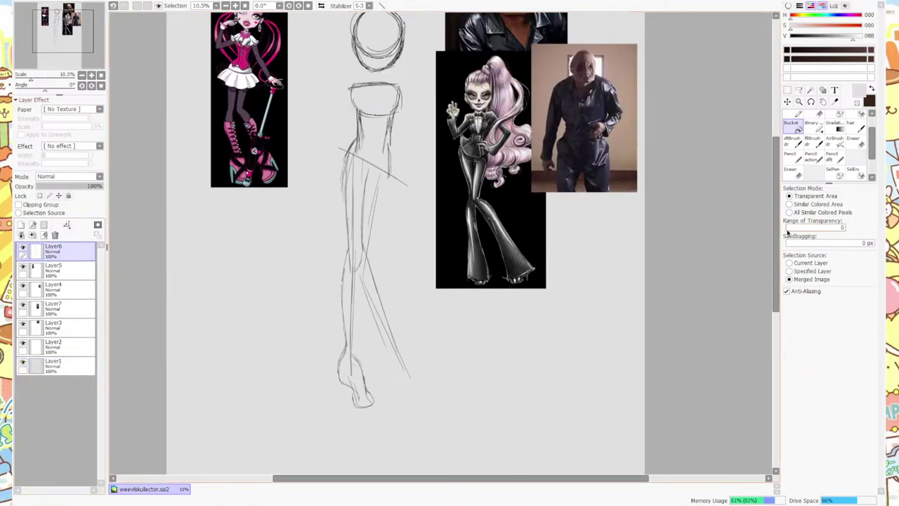
left_click(792, 172)
scroll(815, 148, "down", 1)
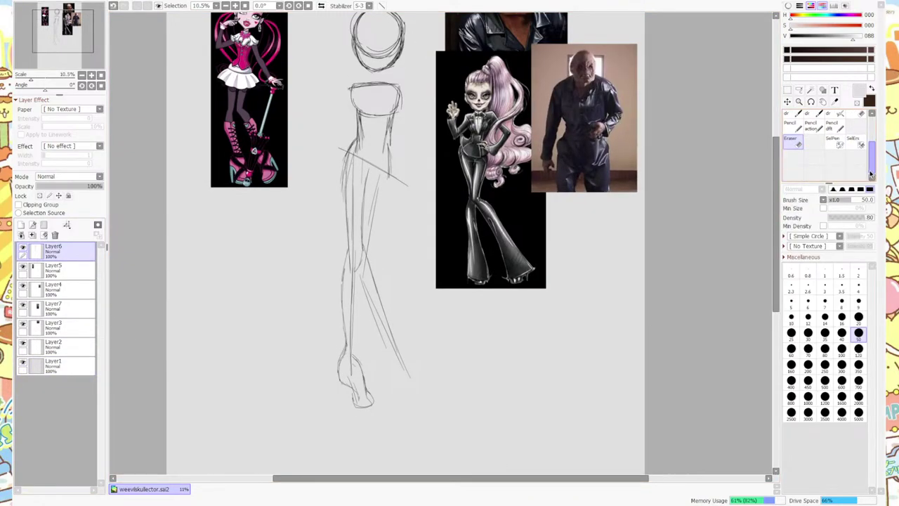
left_click(858, 366)
mouse_move(365, 349)
left_mouse_down()
mouse_move(353, 390)
mouse_move(345, 344)
mouse_move(377, 338)
left_mouse_up()
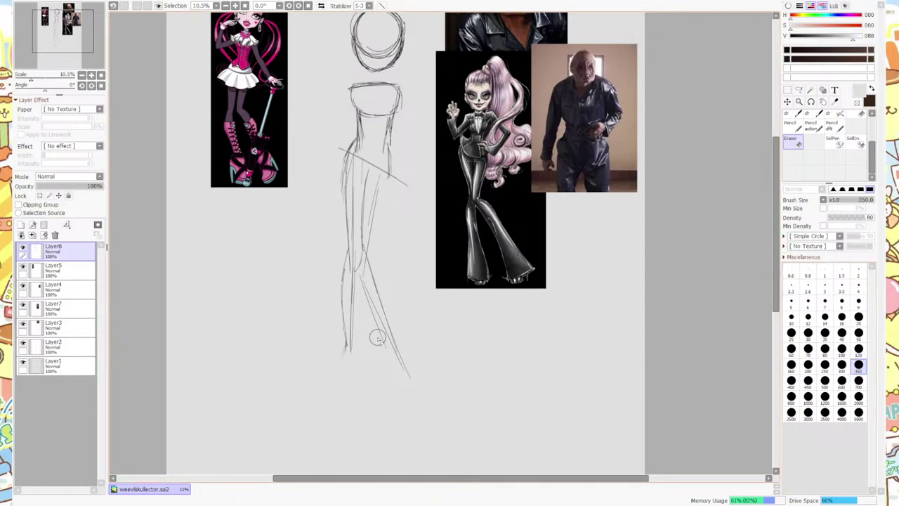
Draw a rounded ankle shape and the inner calf line on the standing leg with the black Pencil action brush.
left_click(812, 126)
left_click(833, 127)
left_click(815, 128)
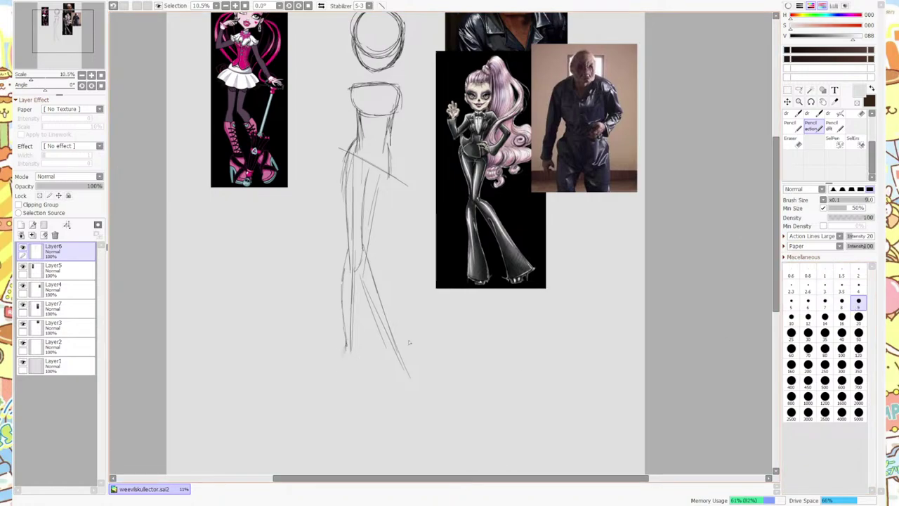
left_click(858, 91)
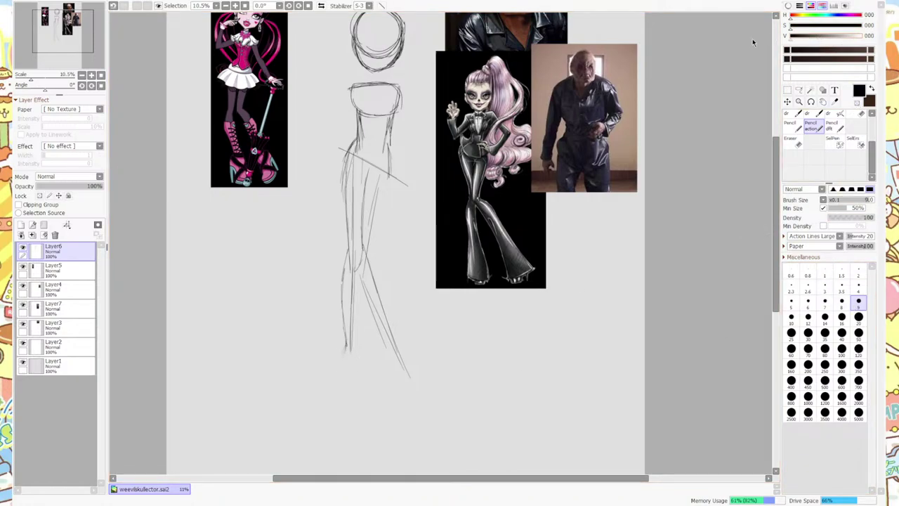
mouse_move(341, 352)
left_mouse_down()
mouse_move(363, 359)
mouse_move(344, 378)
mouse_move(364, 348)
mouse_move(360, 331)
mouse_move(362, 356)
mouse_move(358, 274)
left_mouse_up()
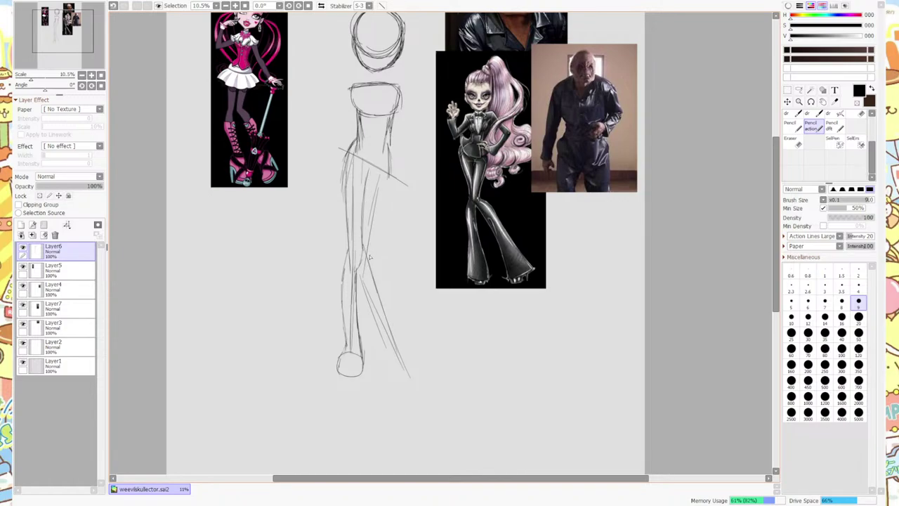
Redraw the thigh and hip contours of both legs, and reinforce the angled lower leg and the knee.
left_click_drag(363, 267, 364, 205)
left_click_drag(361, 250, 363, 191)
left_click_drag(359, 230, 367, 165)
left_click_drag(372, 258, 389, 167)
left_click_drag(350, 243, 350, 171)
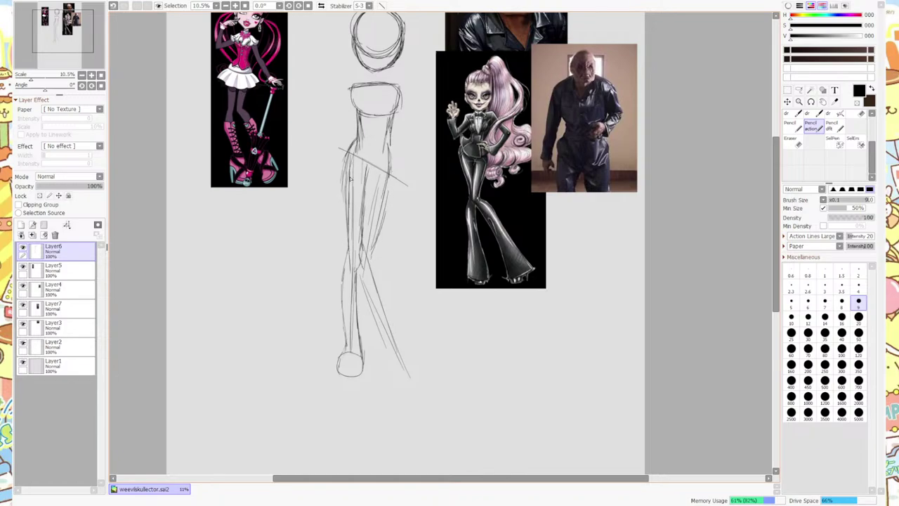
left_click_drag(351, 209, 354, 149)
mouse_move(361, 270)
left_mouse_down()
mouse_move(365, 237)
mouse_move(376, 309)
mouse_move(407, 375)
left_mouse_up()
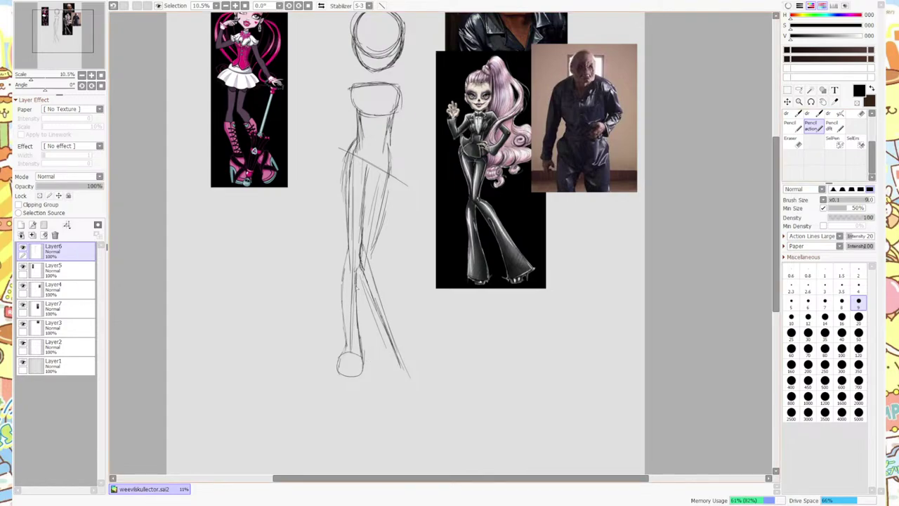
left_click_drag(357, 261, 358, 280)
Erase the standing leg's extra guide lines and the hip line's overhanging ends with the Eraser at size 50.
key("e")
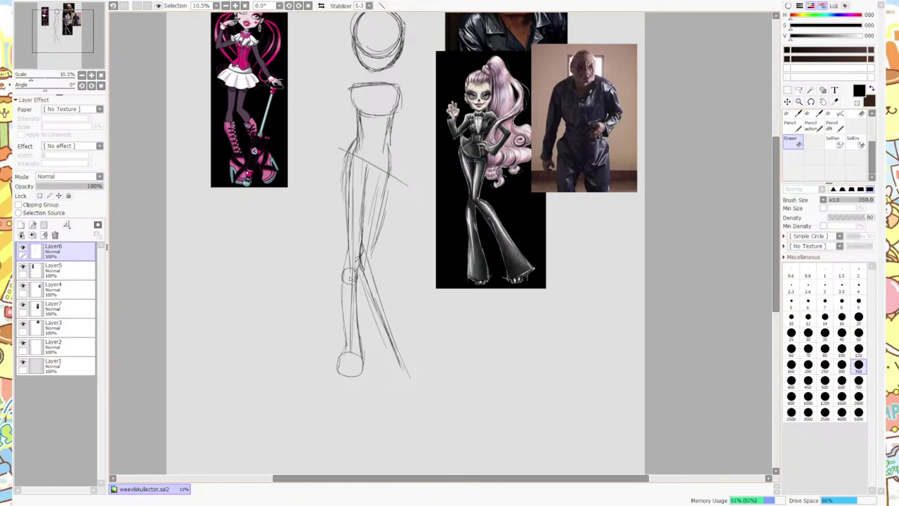
left_click(858, 317)
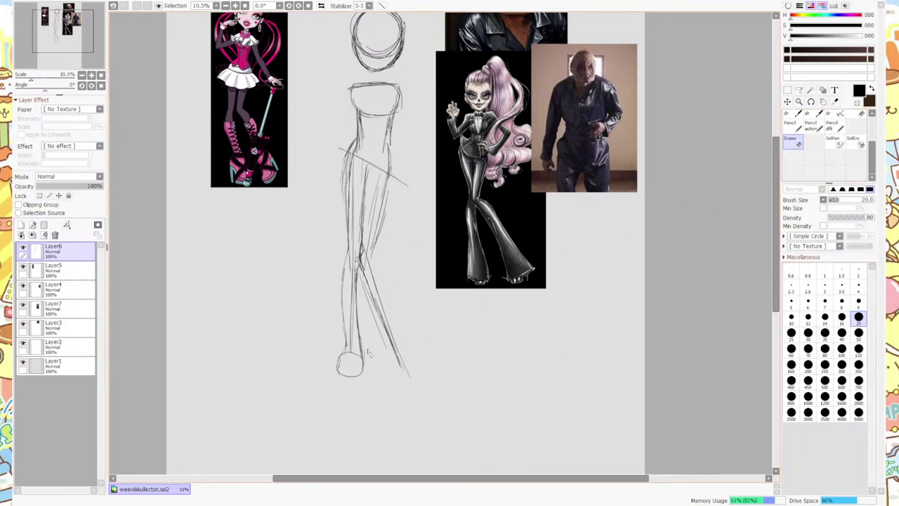
left_click(859, 333)
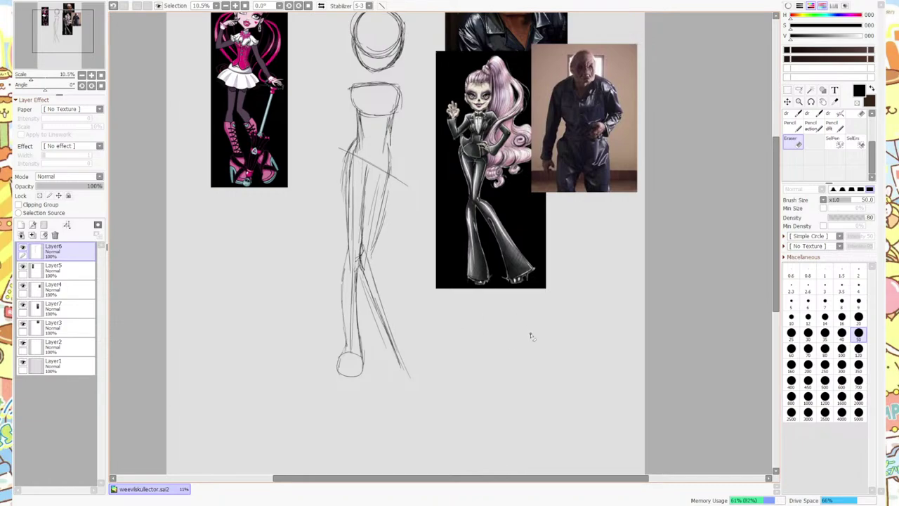
mouse_move(350, 360)
left_mouse_down()
mouse_move(356, 231)
mouse_move(359, 264)
mouse_move(360, 251)
mouse_move(355, 201)
mouse_move(354, 216)
mouse_move(347, 205)
mouse_move(349, 138)
mouse_move(348, 160)
mouse_move(341, 152)
left_mouse_up()
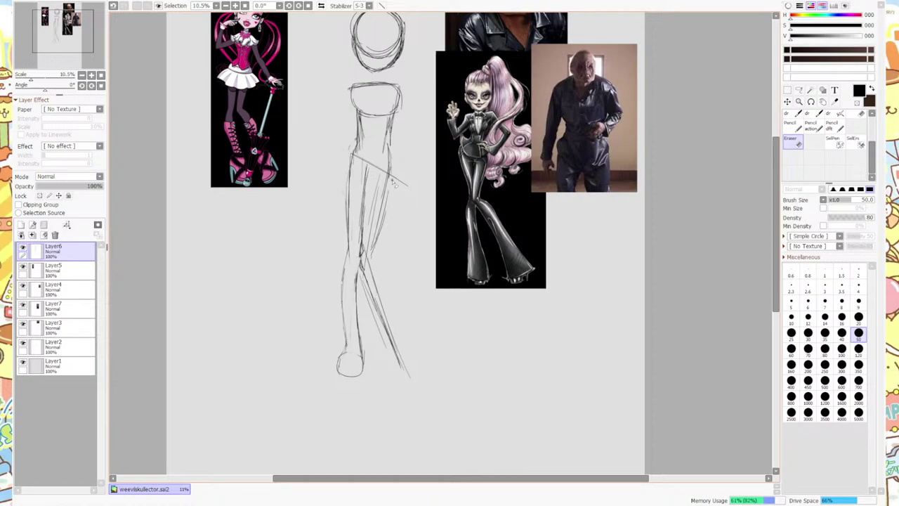
left_click_drag(393, 184, 403, 183)
mouse_move(391, 149)
left_mouse_down()
mouse_move(384, 162)
mouse_move(366, 117)
mouse_move(362, 153)
left_mouse_up()
Redraw the waist-to-hip contours and the inner thigh lines with the Pencil action brush.
left_click(813, 127)
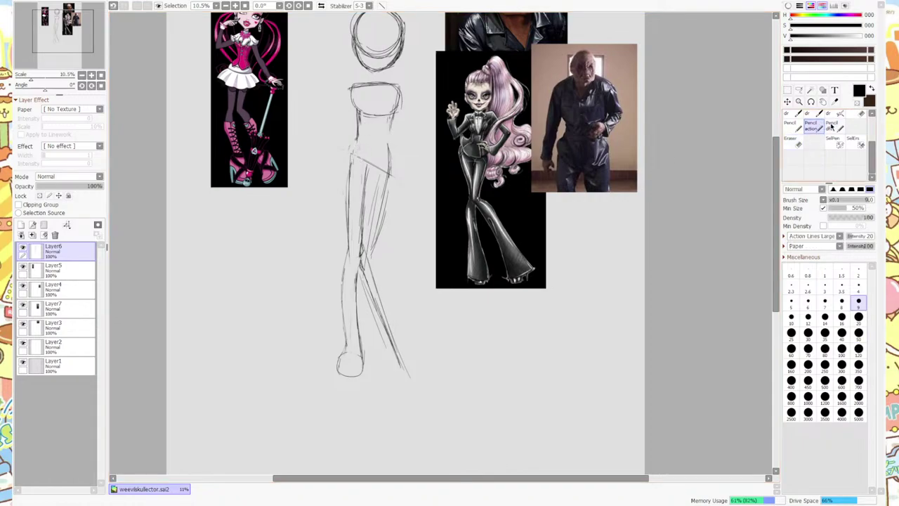
mouse_move(360, 147)
left_mouse_down()
mouse_move(354, 163)
mouse_move(363, 134)
mouse_move(387, 144)
mouse_move(391, 167)
left_mouse_up()
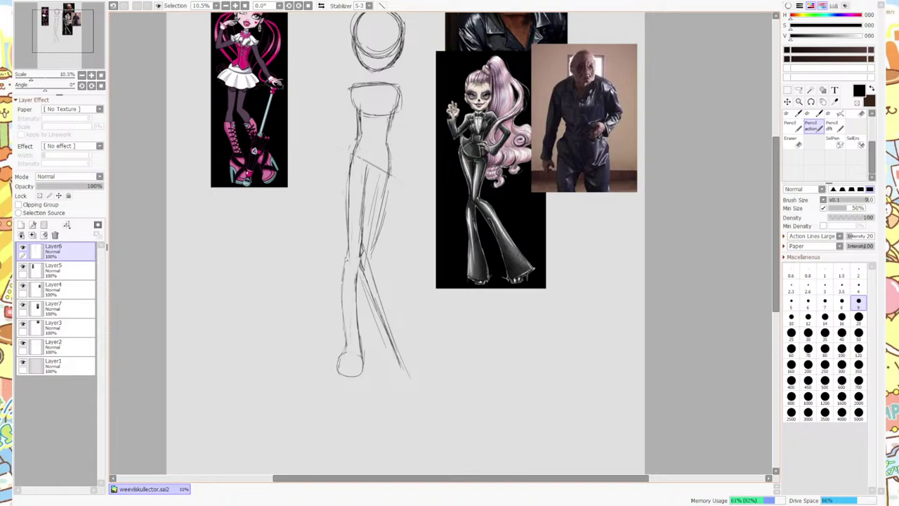
left_click_drag(355, 279, 374, 177)
left_click_drag(369, 209, 371, 161)
Erase the overlapping construction lines inside the hips and thighs with the Eraser at size 120.
left_click(793, 140)
left_click(858, 348)
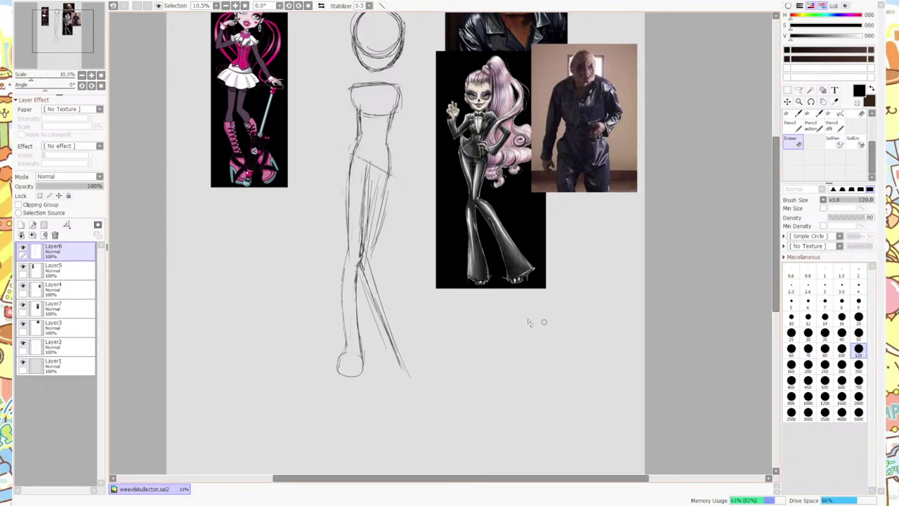
mouse_move(360, 261)
left_mouse_down()
mouse_move(365, 169)
mouse_move(364, 271)
mouse_move(371, 160)
mouse_move(365, 191)
mouse_move(359, 159)
mouse_move(384, 177)
mouse_move(368, 214)
mouse_move(380, 171)
mouse_move(367, 218)
mouse_move(347, 151)
left_mouse_up()
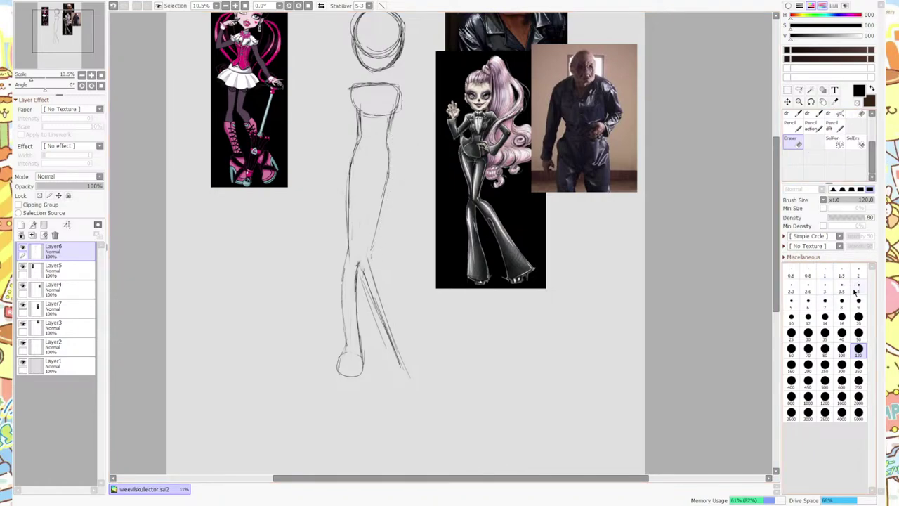
Draw the inner thigh line, the outer hip and thigh contour and the crotch line with the Pencil action brush at size 9.
left_click(859, 317)
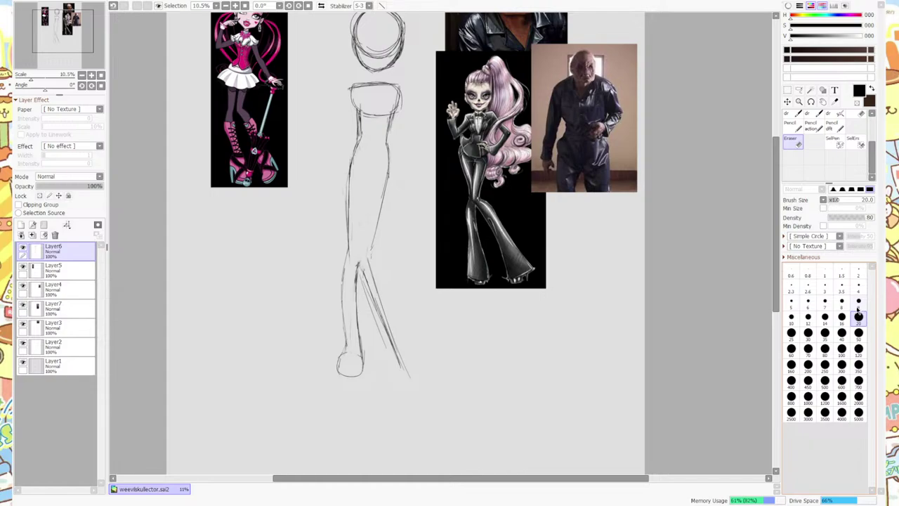
left_click(859, 301)
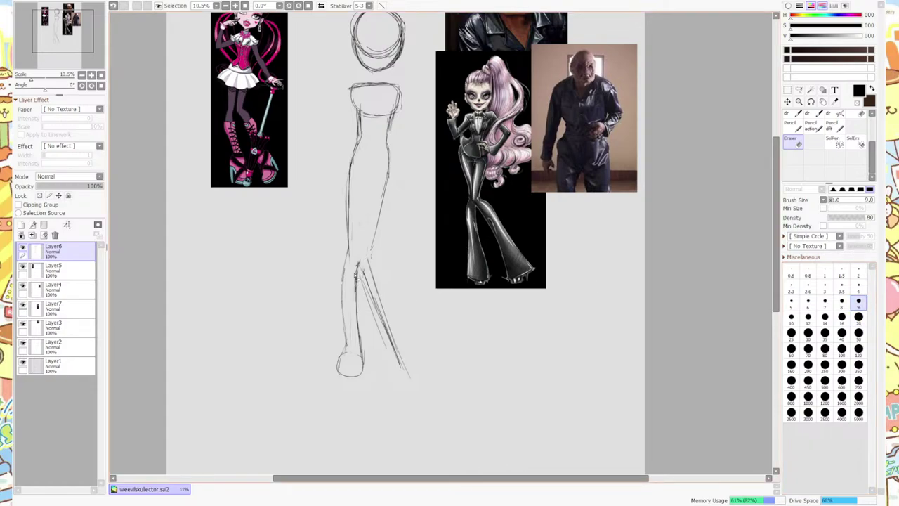
left_click(812, 127)
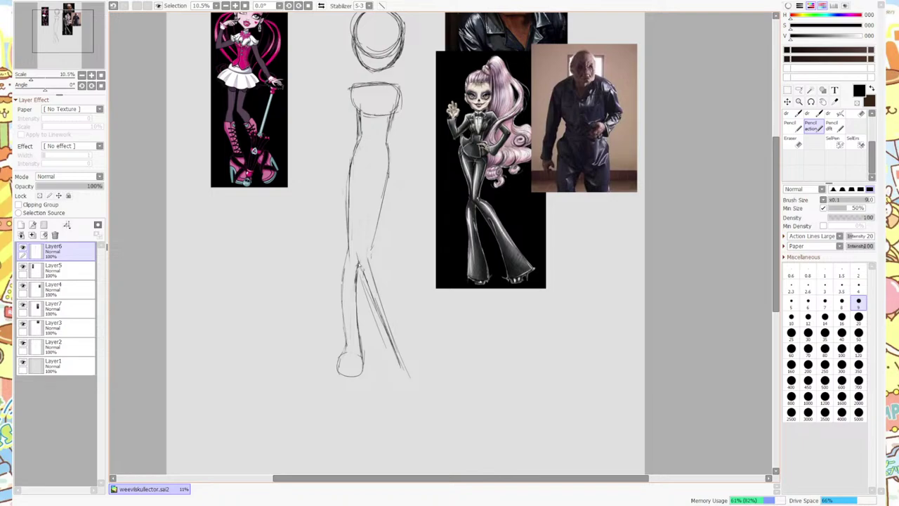
mouse_move(358, 261)
left_mouse_down()
mouse_move(367, 174)
mouse_move(367, 191)
left_mouse_up()
mouse_move(347, 247)
left_mouse_down()
mouse_move(344, 177)
mouse_move(355, 151)
left_mouse_up()
left_click_drag(344, 211, 349, 156)
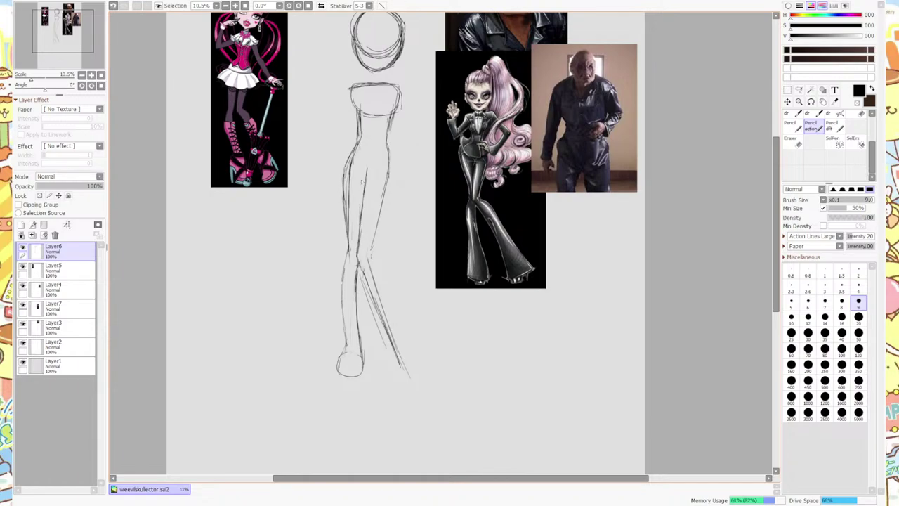
mouse_move(360, 210)
left_mouse_down()
mouse_move(366, 169)
mouse_move(380, 172)
left_mouse_up()
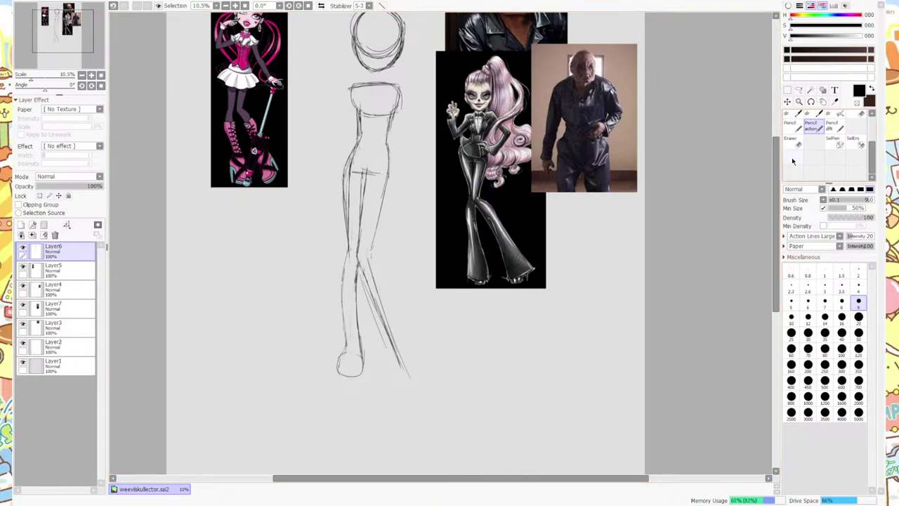
Erase the excess hip, crotch and inner thigh strokes with the Eraser at size 50.
key("e")
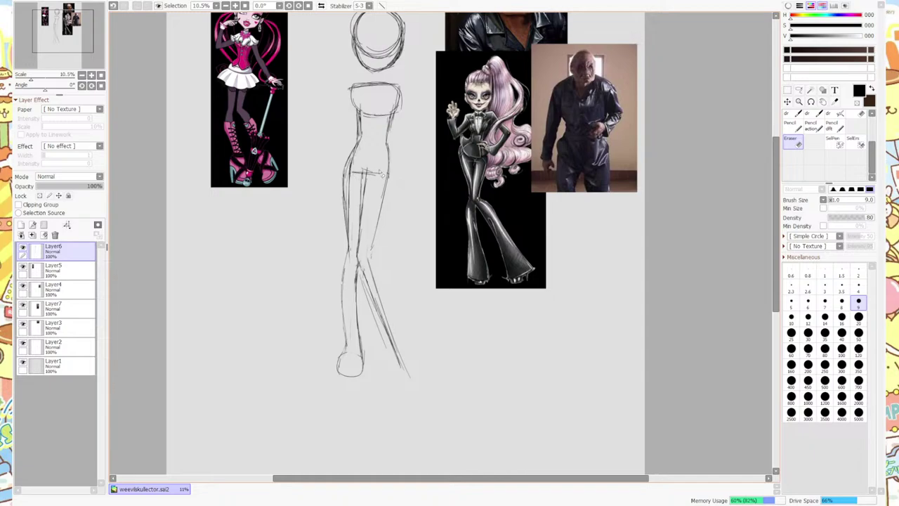
left_click(858, 333)
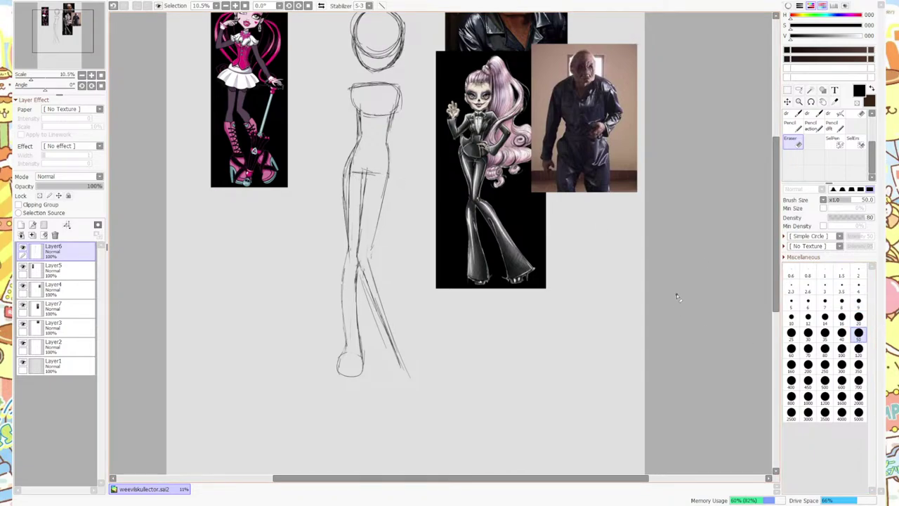
left_click_drag(365, 175, 369, 169)
mouse_move(354, 232)
left_mouse_down()
mouse_move(354, 164)
mouse_move(364, 222)
left_mouse_up()
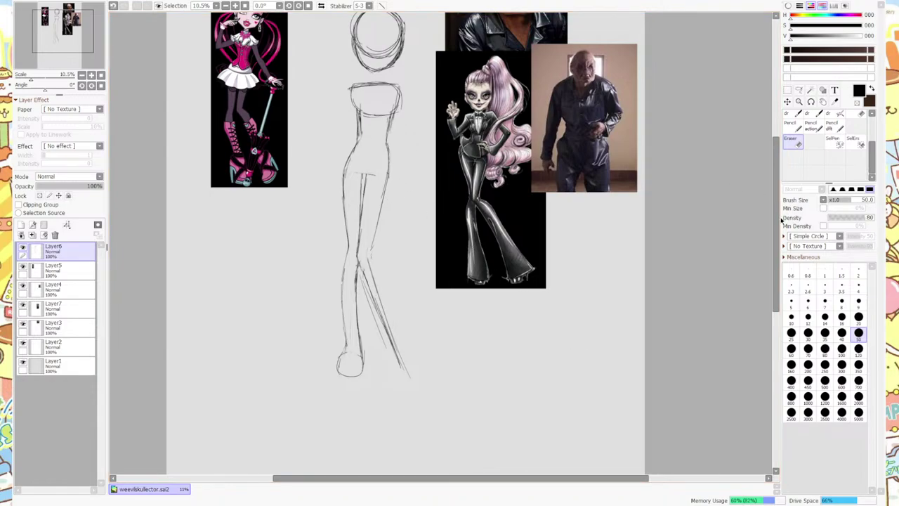
Redraw the angled leg's outer contour from the waist down the thigh with the Pencil action brush.
scroll(782, 220, "up", 1)
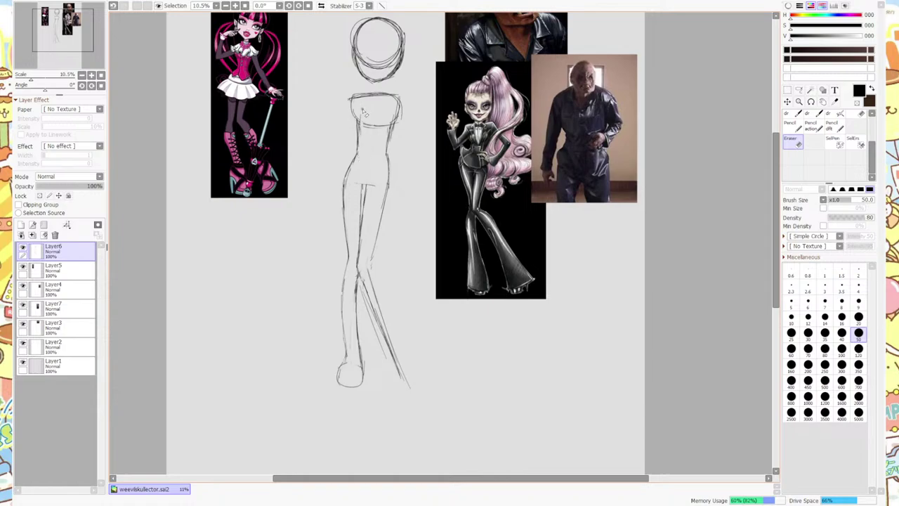
left_click(811, 126)
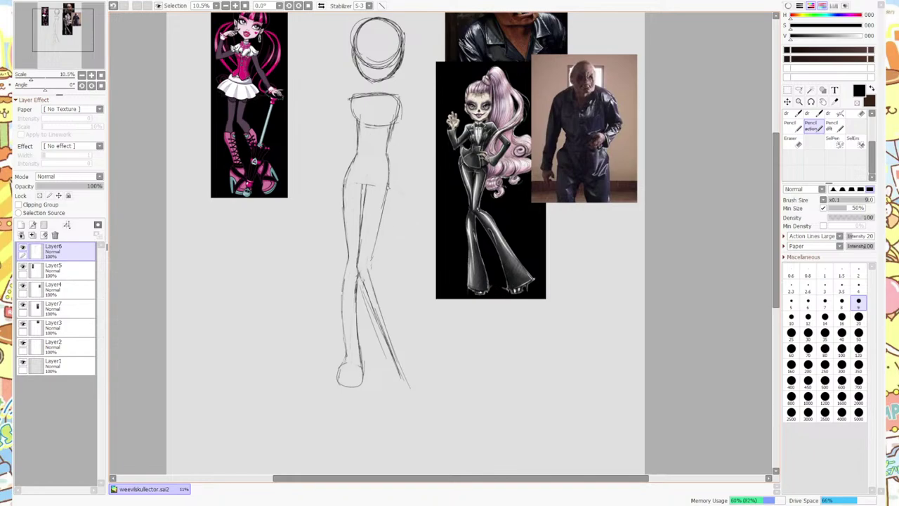
left_click_drag(386, 201, 385, 155)
left_click_drag(380, 226, 372, 254)
left_click_drag(384, 199, 380, 227)
Thin out the inner thigh line using the Pencil action brush with transparent colour at size 20.
left_click(857, 101)
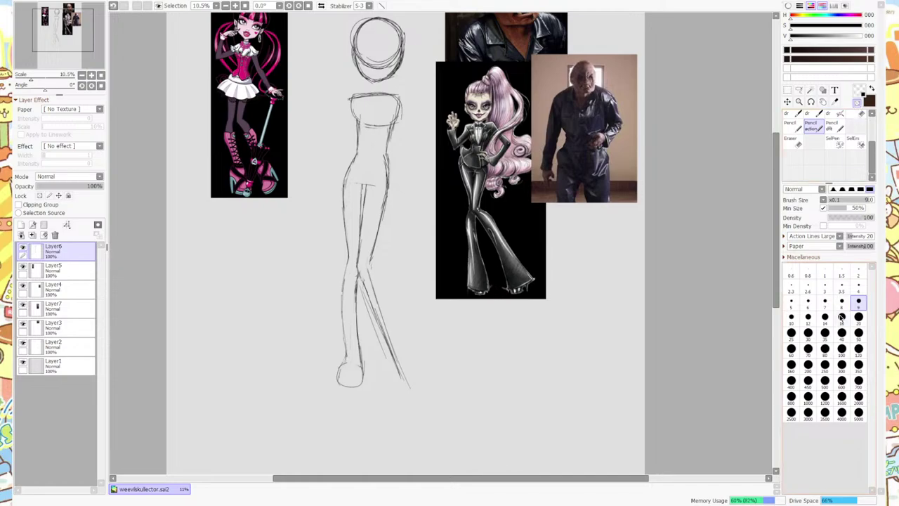
left_click(858, 317)
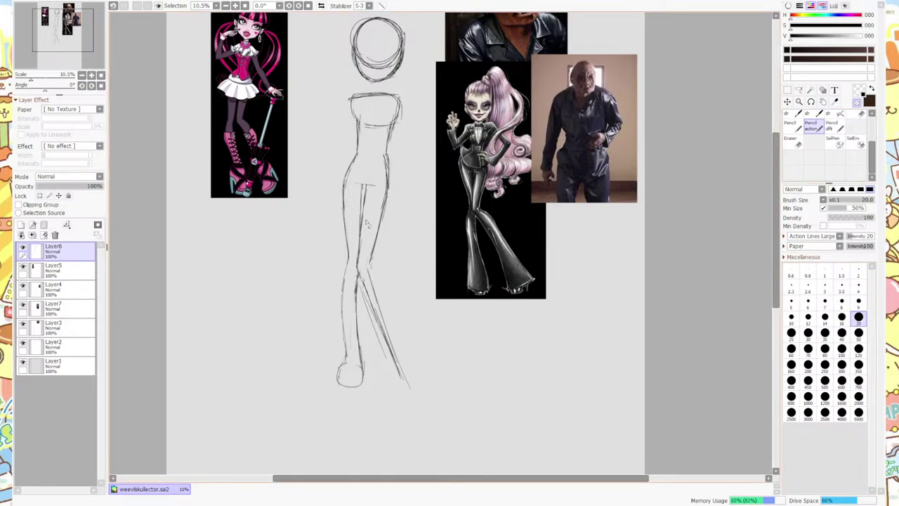
left_click_drag(360, 243, 366, 186)
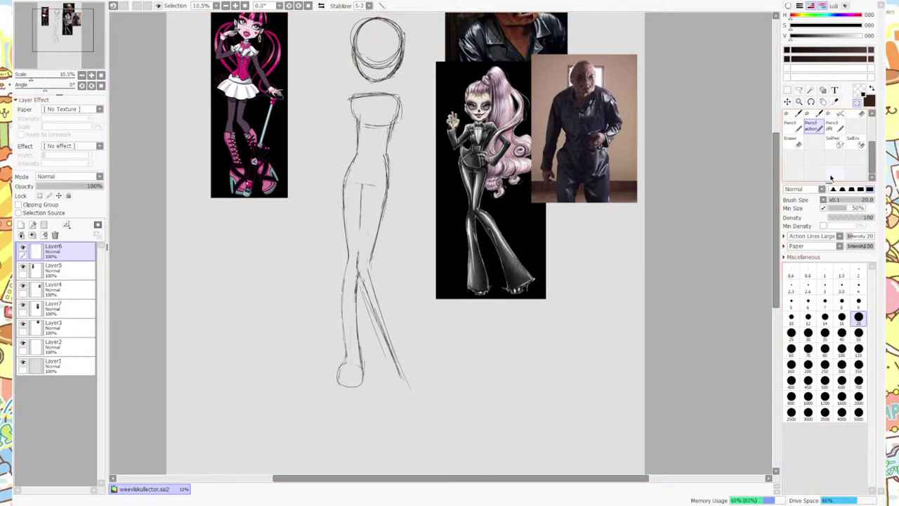
Redraw the inner thigh line and widen the angled leg's outer hip contour in black at brush size 9.
left_click(858, 91)
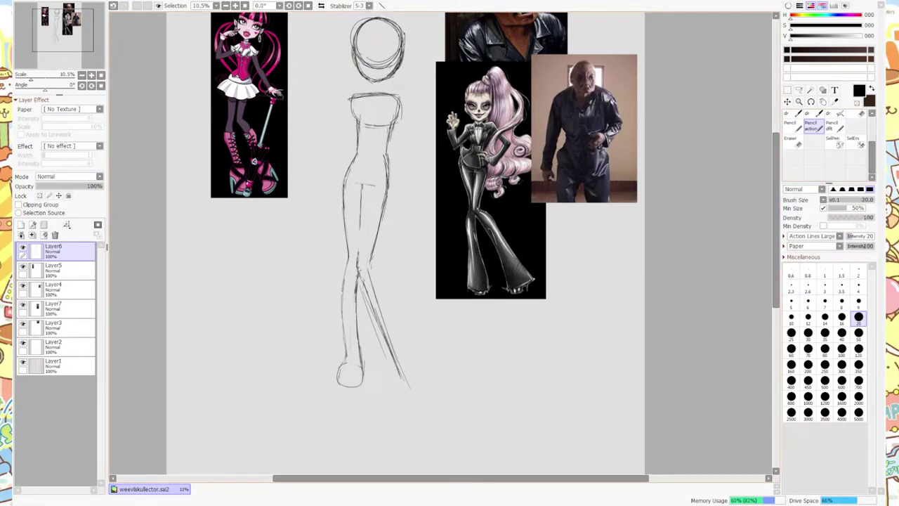
mouse_move(368, 214)
left_mouse_down()
mouse_move(358, 271)
mouse_move(359, 250)
left_mouse_up()
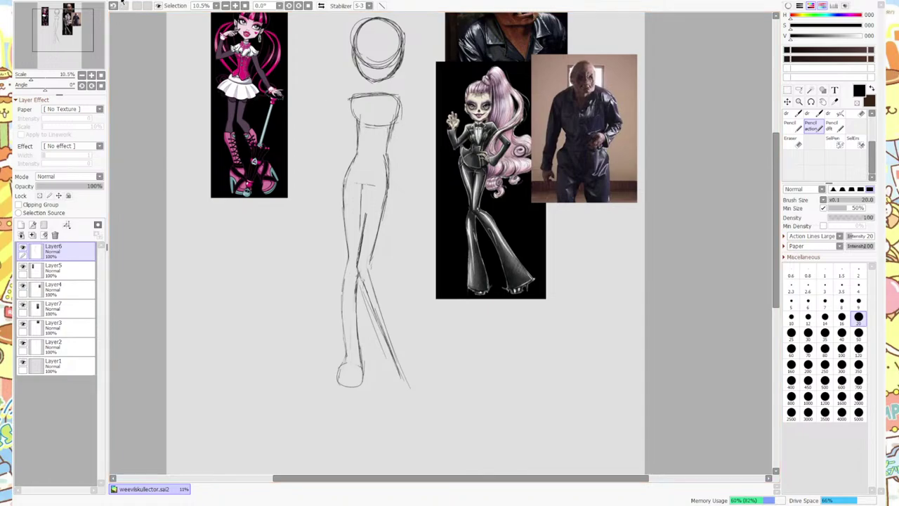
key("ctrl+z")
left_click(858, 300)
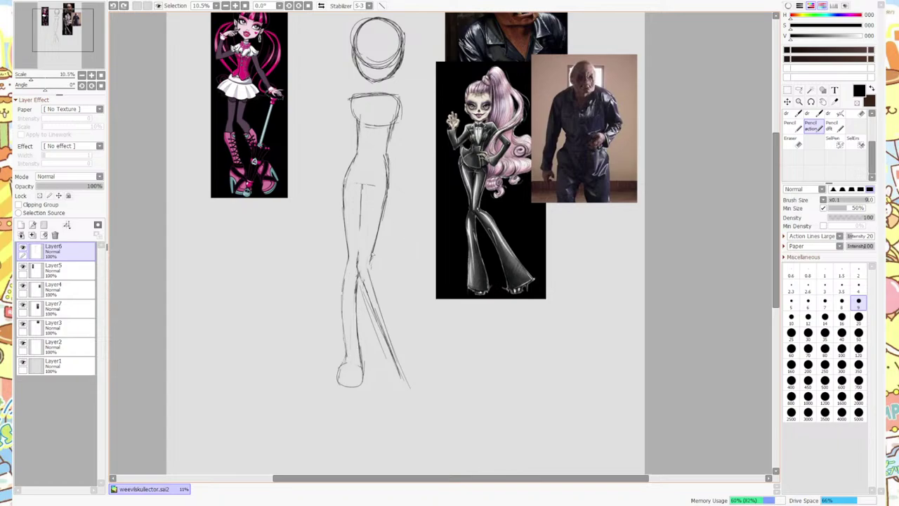
mouse_move(368, 207)
left_mouse_down()
mouse_move(358, 255)
mouse_move(364, 236)
left_mouse_up()
mouse_move(362, 189)
left_mouse_down()
mouse_move(369, 236)
mouse_move(359, 250)
mouse_move(364, 197)
left_mouse_up()
left_click_drag(372, 264, 391, 158)
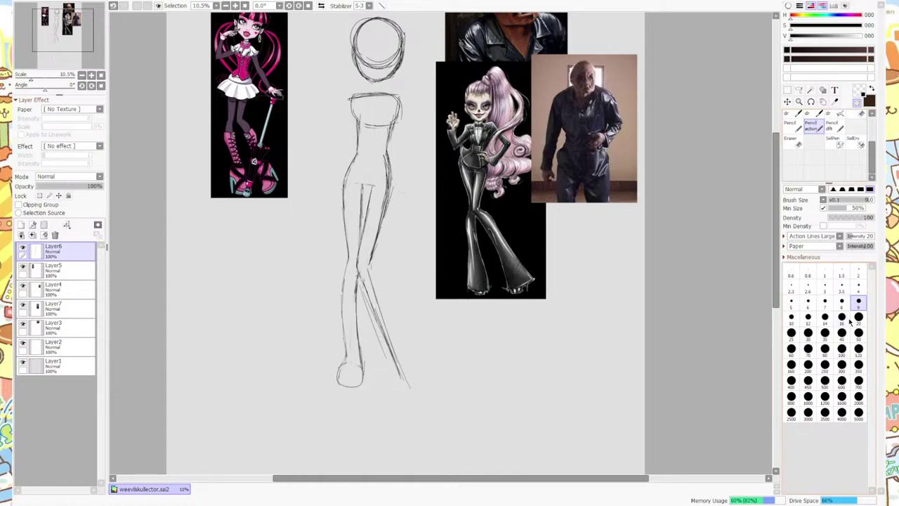
Erase the old inner and outer thigh strokes with the transparent brush at sizes 20 and 50.
left_click(858, 316)
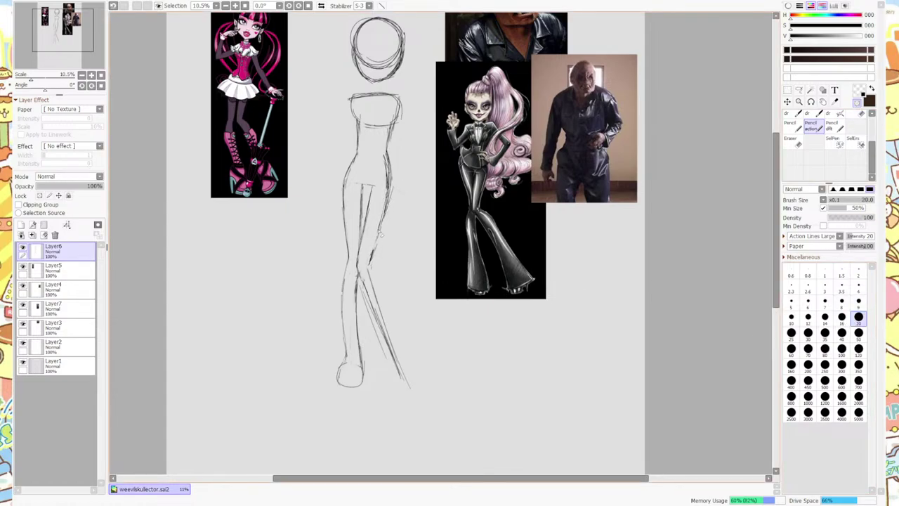
left_click(858, 333)
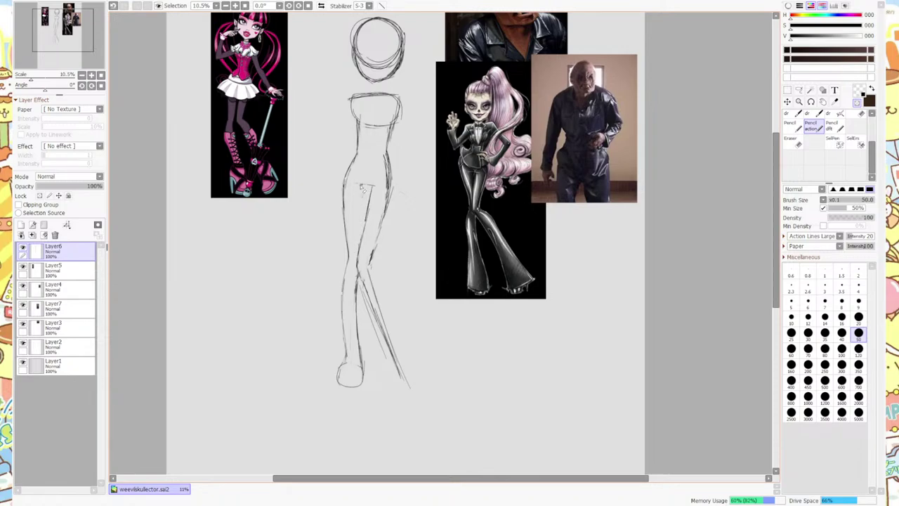
Redraw the inner thigh lines, the crotch line and the angled leg's rounded outer hip in black at size 9.
left_click(859, 91)
left_click(858, 301)
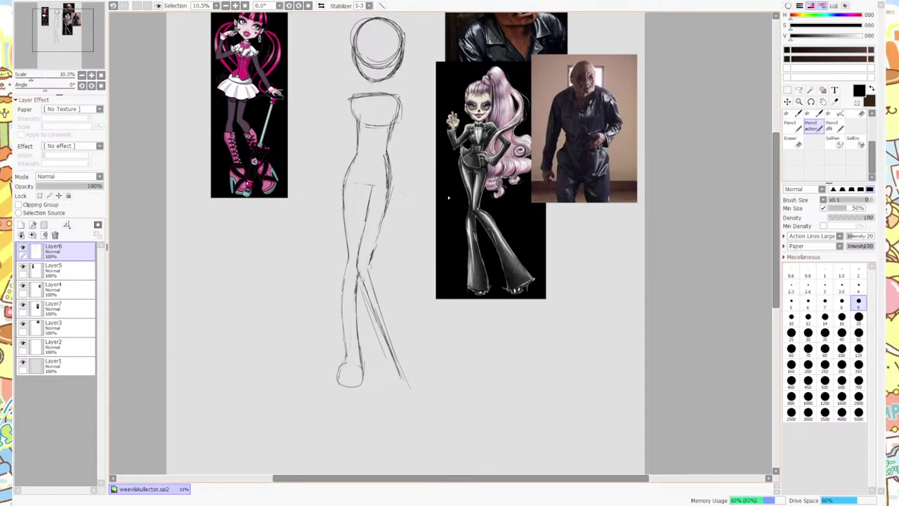
left_click_drag(364, 237, 373, 186)
left_click_drag(377, 240, 394, 183)
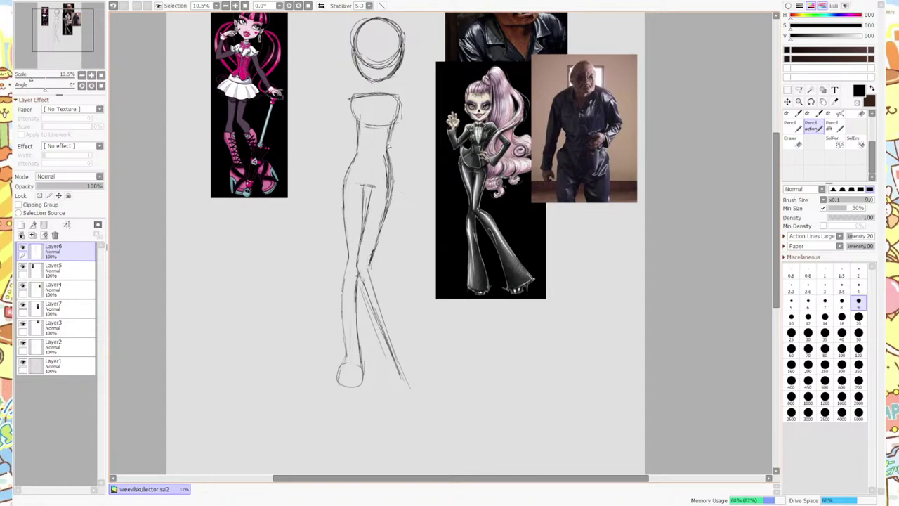
Erase the doubled strokes along the angled leg's outer hip and thigh with the Eraser at size 50.
left_click(862, 113)
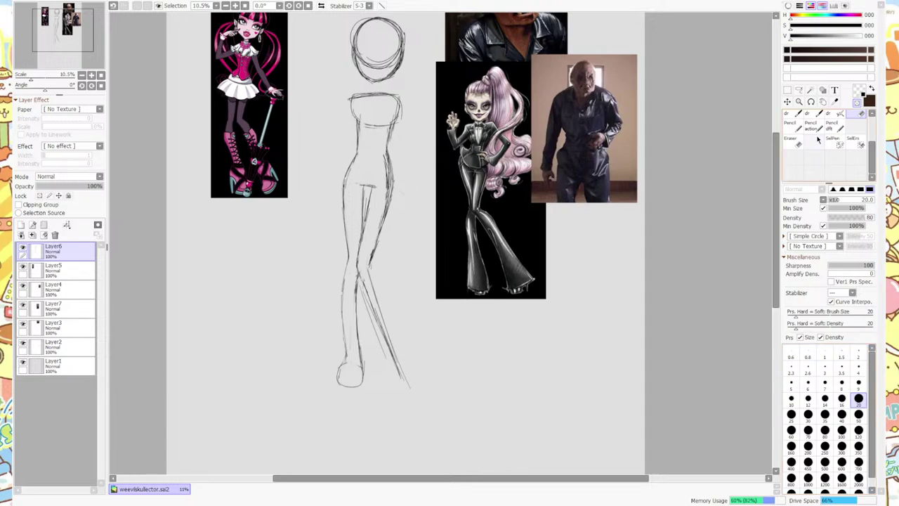
left_click(793, 141)
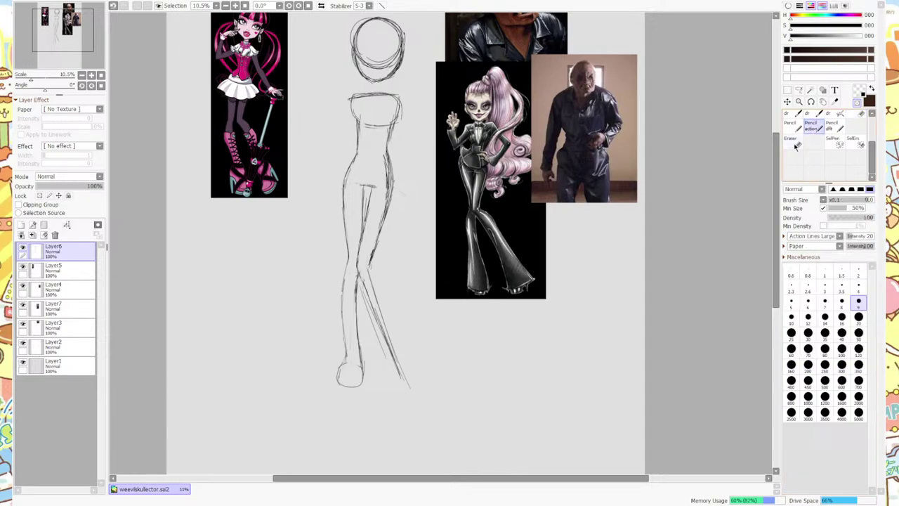
left_click(859, 97)
mouse_move(386, 211)
left_mouse_down()
mouse_move(386, 221)
mouse_move(385, 154)
left_mouse_up()
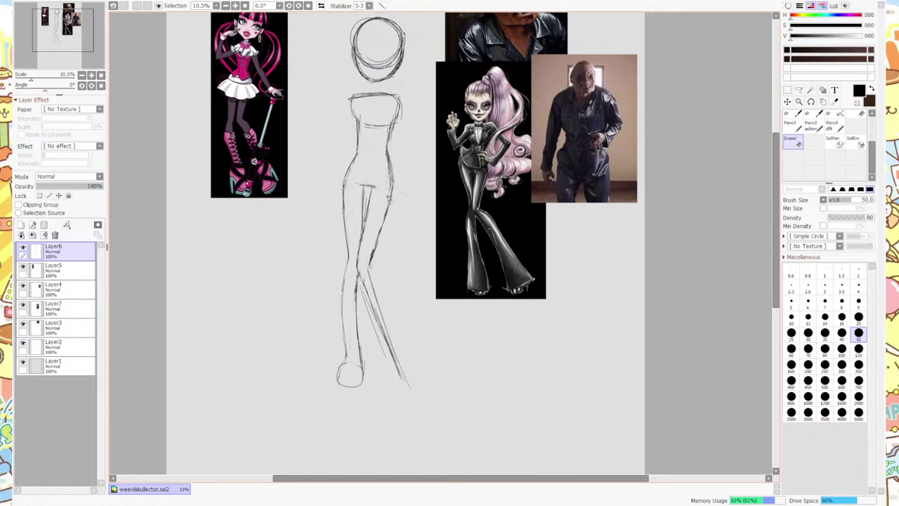
Draw the standing leg's raised heel and downward-pointing foot around the ankle circle with the Pencil action brush at size 9.
left_click(813, 128)
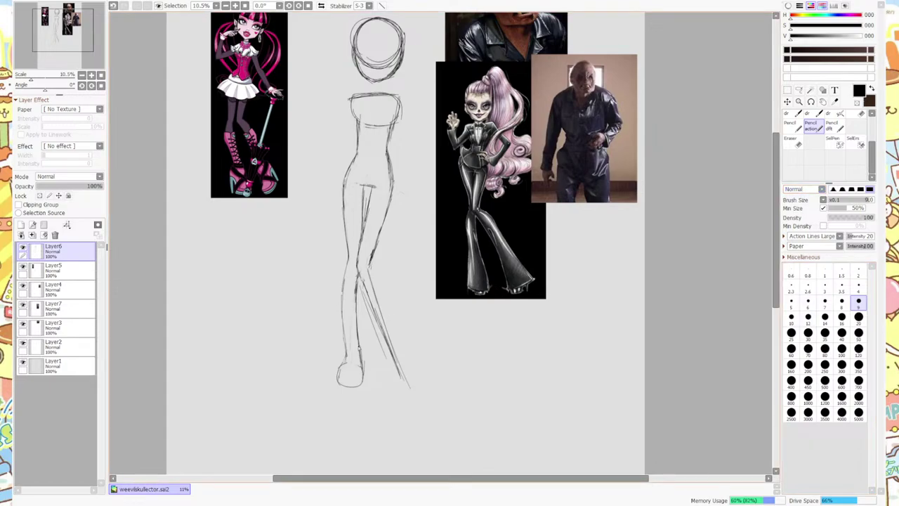
left_click_drag(365, 360, 366, 415)
left_click_drag(344, 358, 336, 387)
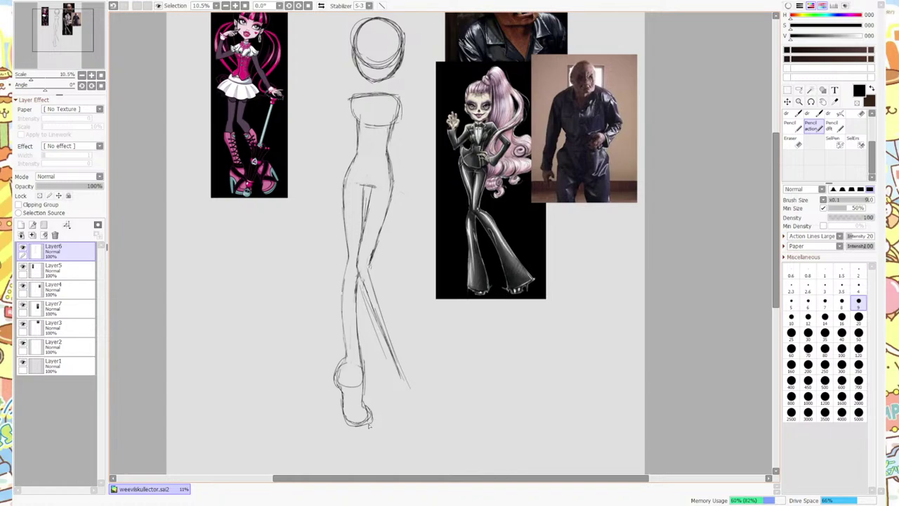
left_click_drag(351, 426, 373, 422)
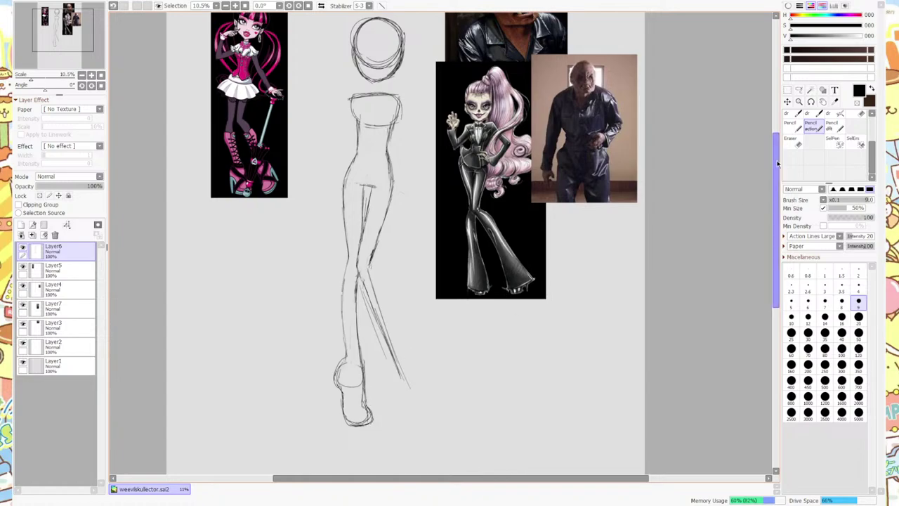
Erase the construction circle at the standing leg's ankle using transparent colour at size 120.
left_click(857, 103)
left_click(858, 317)
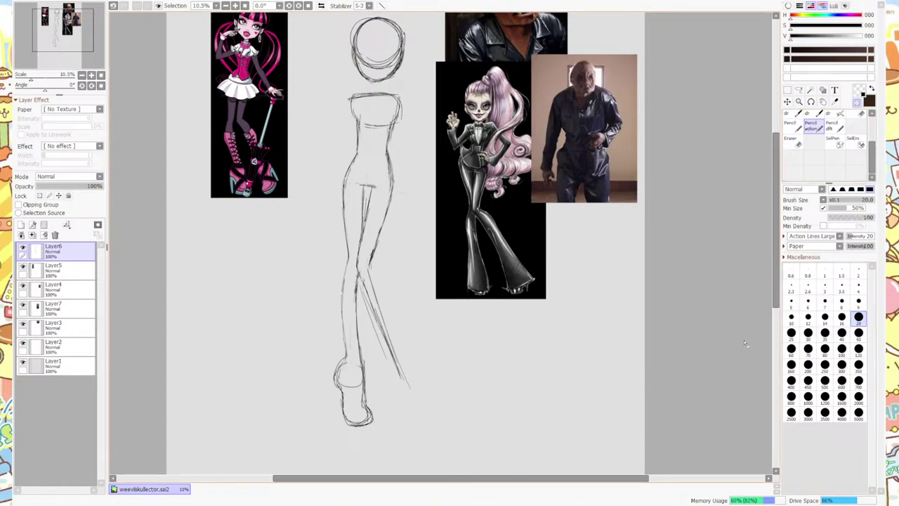
left_click(859, 348)
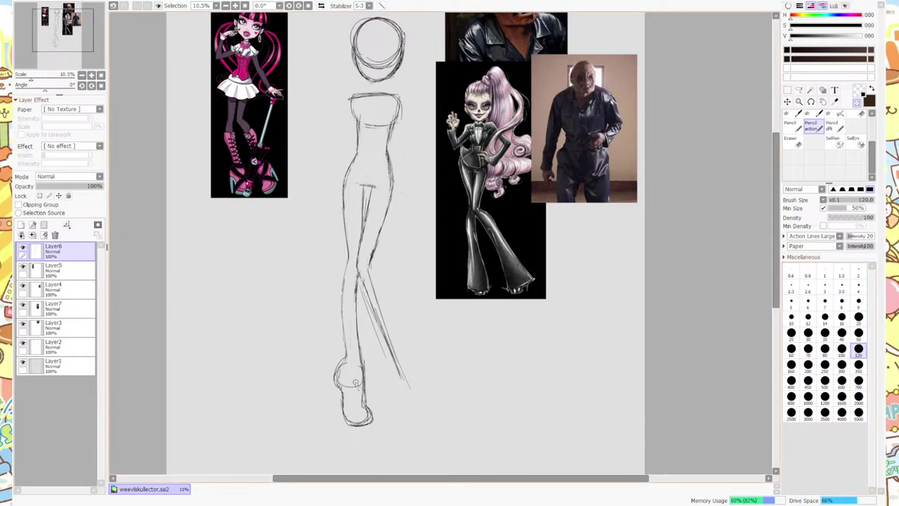
mouse_move(349, 368)
left_mouse_down()
mouse_move(362, 398)
mouse_move(360, 373)
mouse_move(336, 373)
left_mouse_up()
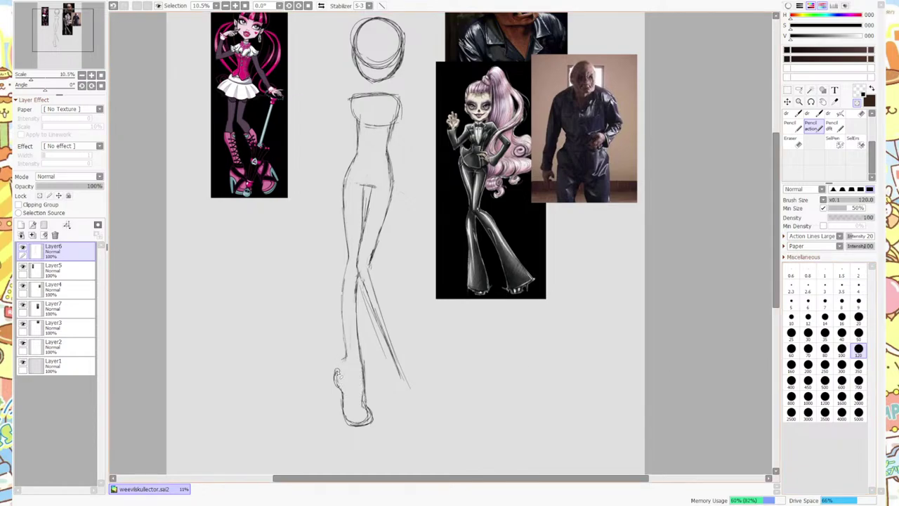
Redraw the standing leg's heel and ankle contours in black at size 9, and add a short ankle line to the angled leg.
left_click(859, 91)
left_click(858, 301)
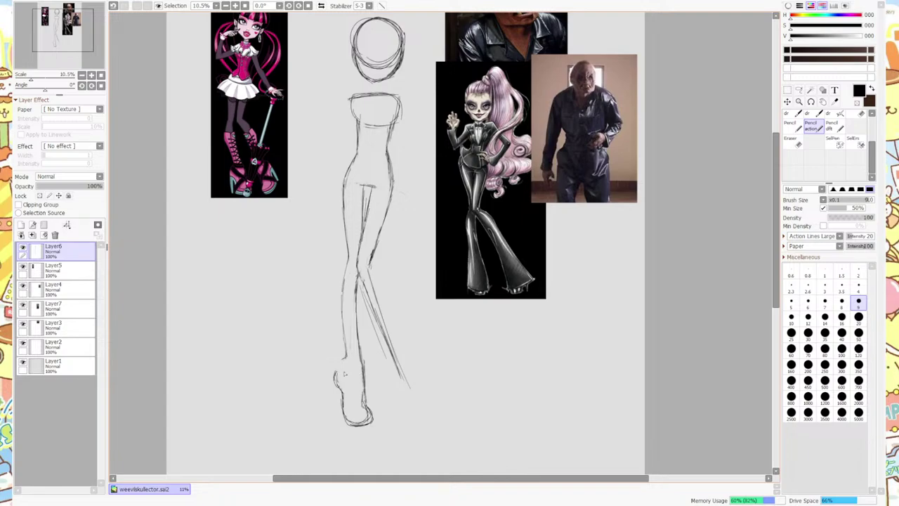
left_click_drag(342, 366, 337, 378)
left_click_drag(365, 368, 357, 317)
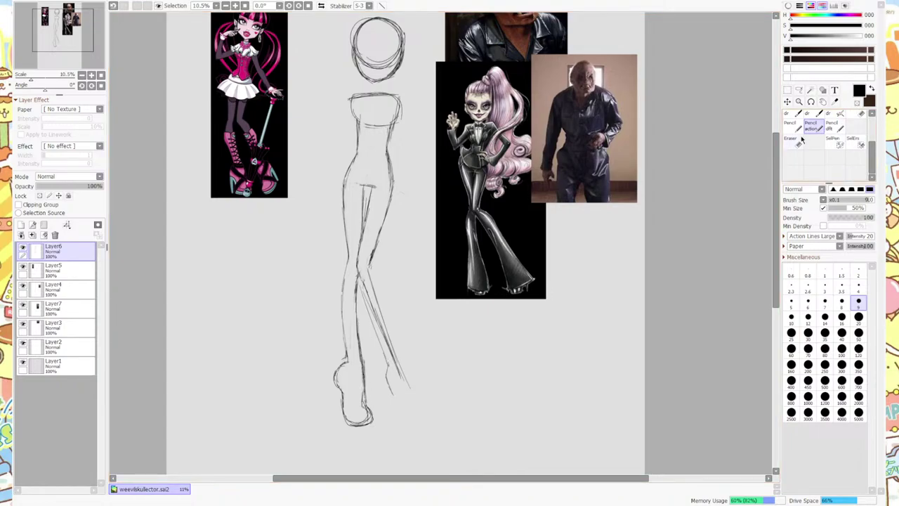
Paint a selection over the standing leg's entire foot with the SelPen at size 120.
left_click(838, 145)
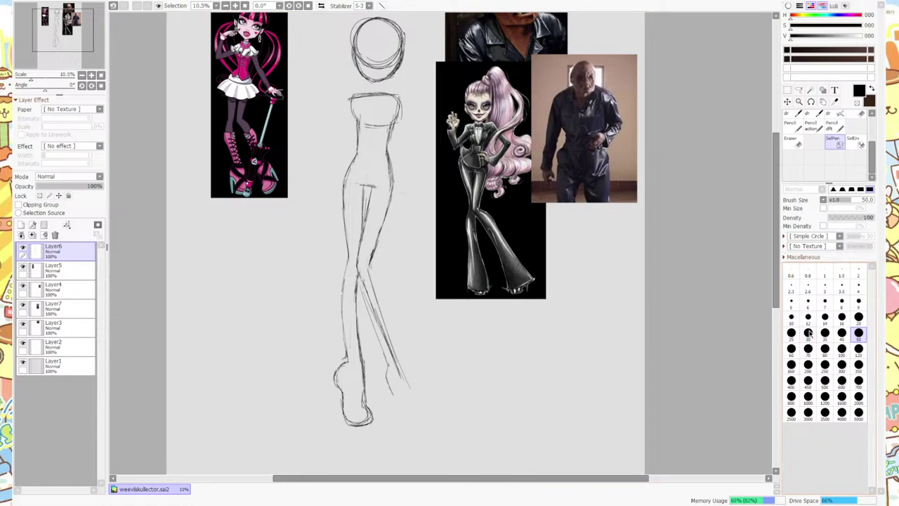
left_click(858, 349)
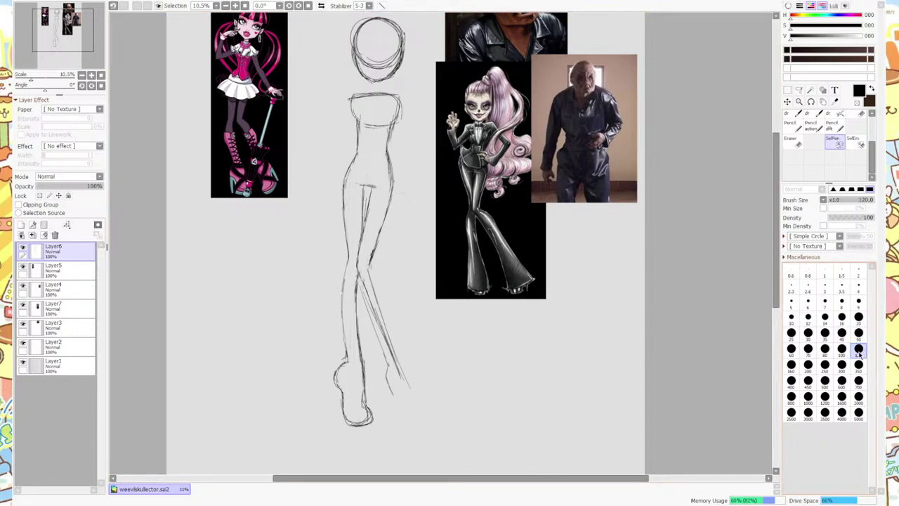
mouse_move(382, 418)
left_mouse_down()
mouse_move(365, 417)
mouse_move(386, 410)
mouse_move(337, 404)
mouse_move(377, 402)
mouse_move(336, 390)
mouse_move(349, 366)
mouse_move(364, 372)
mouse_move(367, 394)
mouse_move(359, 372)
mouse_move(359, 397)
mouse_move(370, 395)
mouse_move(368, 365)
mouse_move(365, 378)
mouse_move(338, 376)
left_mouse_up()
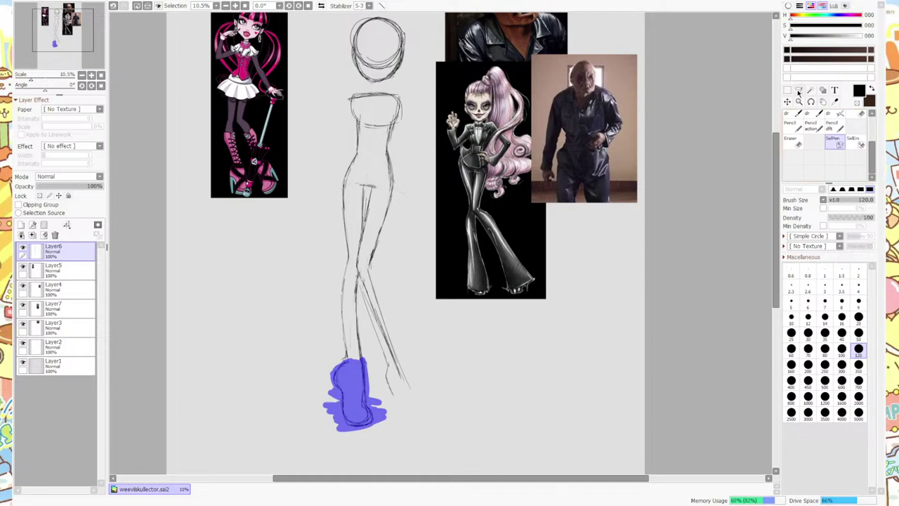
Shrink the selected foot of the standing leg, reposition it under the ankle, and clear the selection.
key("ctrl+t")
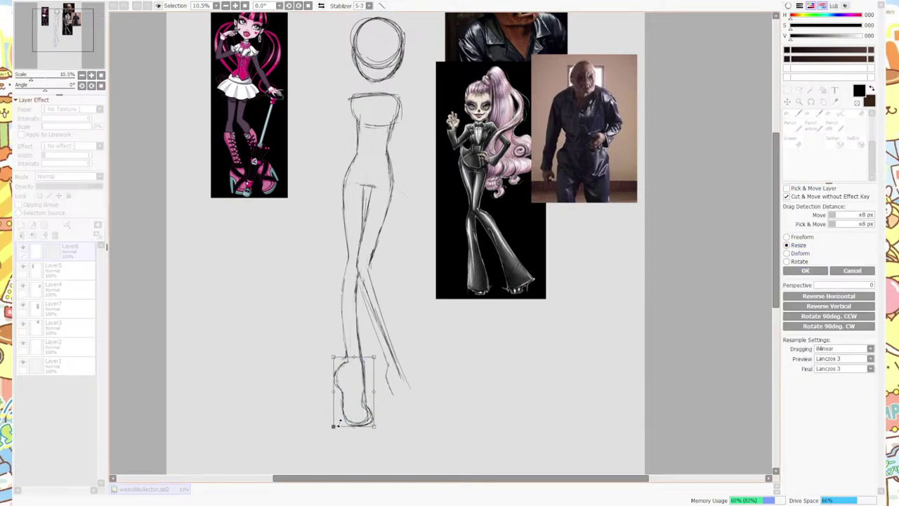
left_click_drag(333, 426, 340, 415)
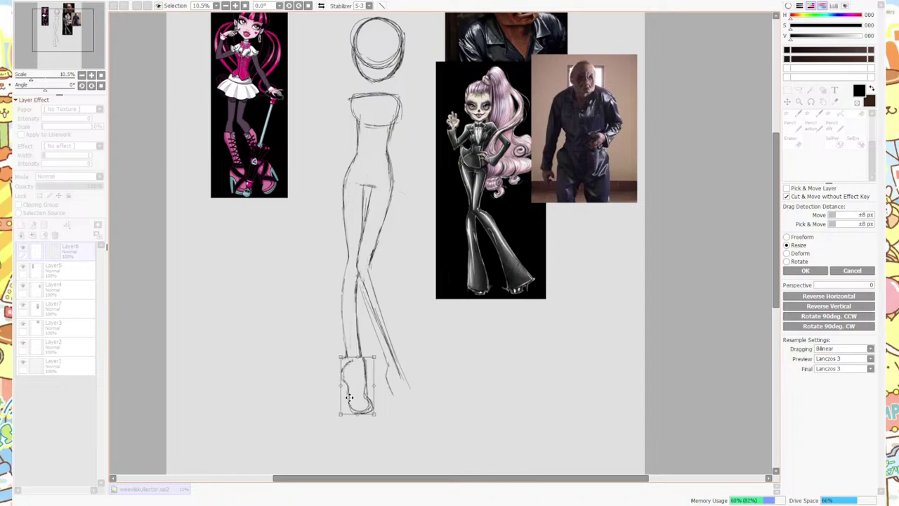
left_click_drag(351, 384, 347, 380)
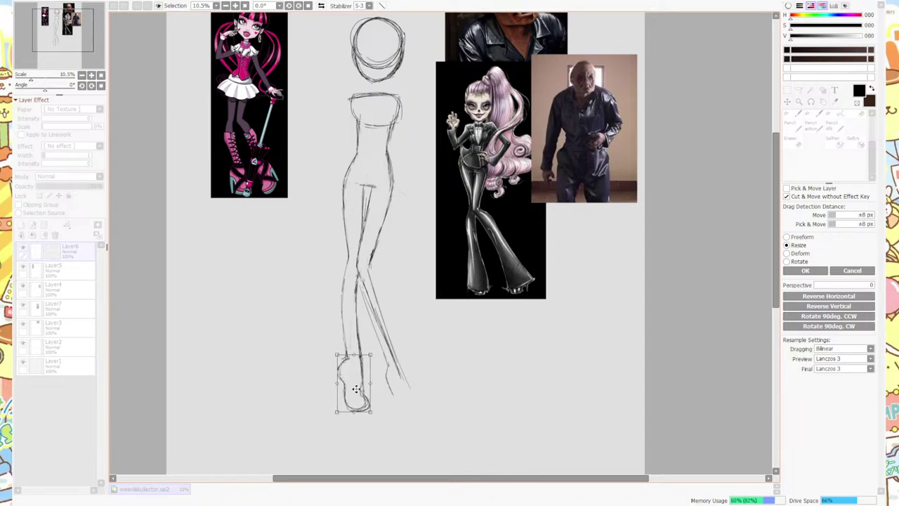
left_click(805, 270)
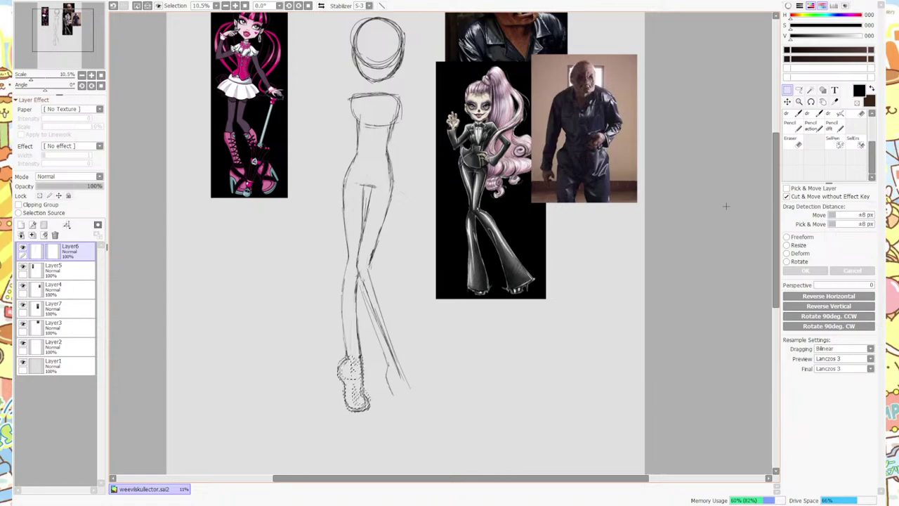
key("ctrl+d")
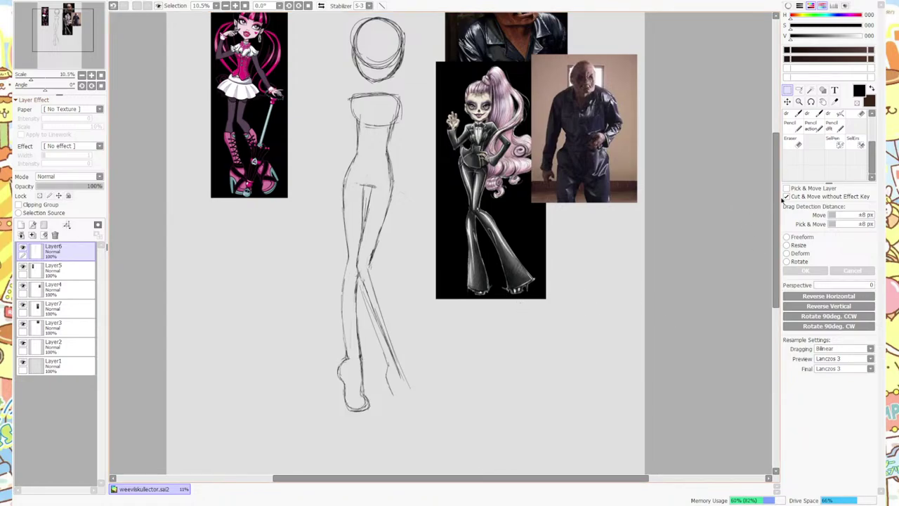
Erase the standing leg's inner calf line with the Eraser at size 50 and redraw it with the Pencil action brush at size 9.
left_click(812, 125)
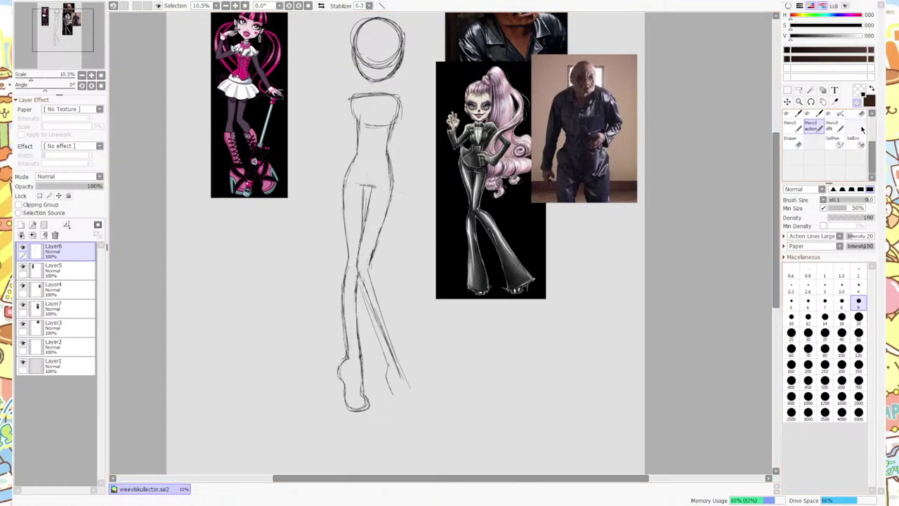
key("e")
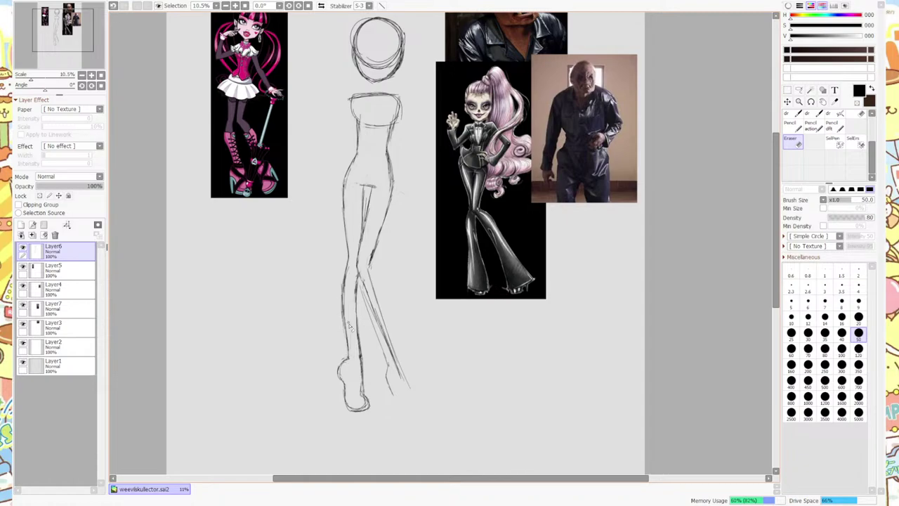
left_click_drag(361, 353, 357, 273)
left_click(857, 103)
left_click(812, 127)
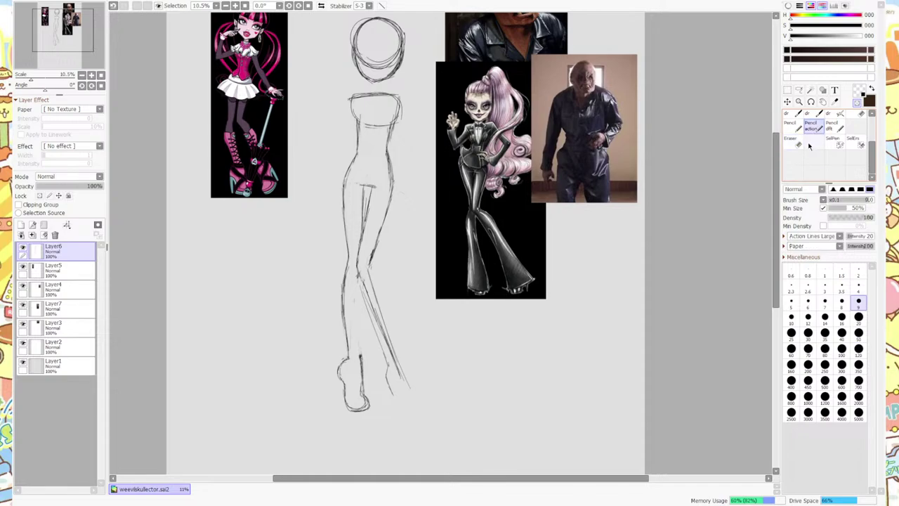
left_click(857, 103)
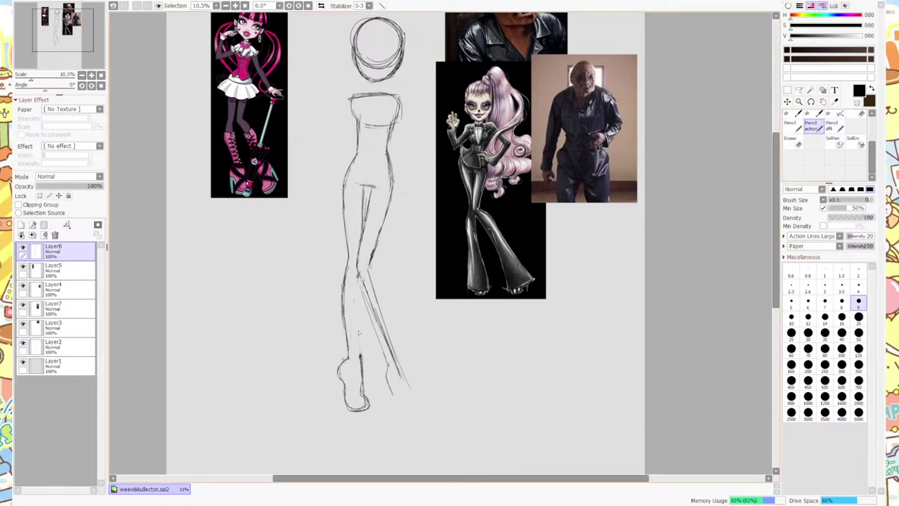
mouse_move(359, 333)
left_mouse_down()
mouse_move(357, 291)
mouse_move(357, 300)
left_mouse_up()
Redraw the angled leg's calf contours and sketch its ankle circle, heel and downward-pointing foot with the size 9 Pencil action brush.
left_click_drag(368, 294, 395, 375)
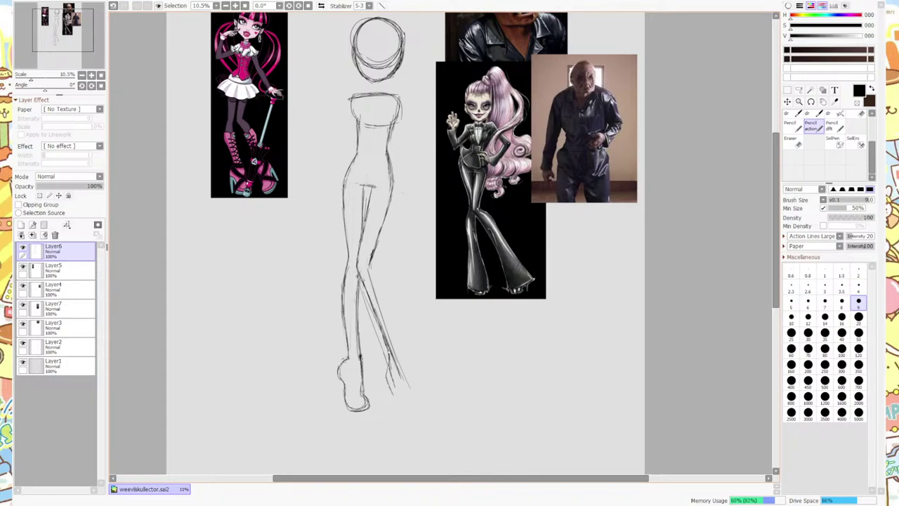
mouse_move(386, 345)
left_mouse_down()
mouse_move(400, 388)
mouse_move(411, 368)
mouse_move(403, 346)
mouse_move(410, 363)
mouse_move(392, 368)
mouse_move(395, 375)
mouse_move(424, 391)
left_mouse_up()
left_click_drag(413, 359, 425, 388)
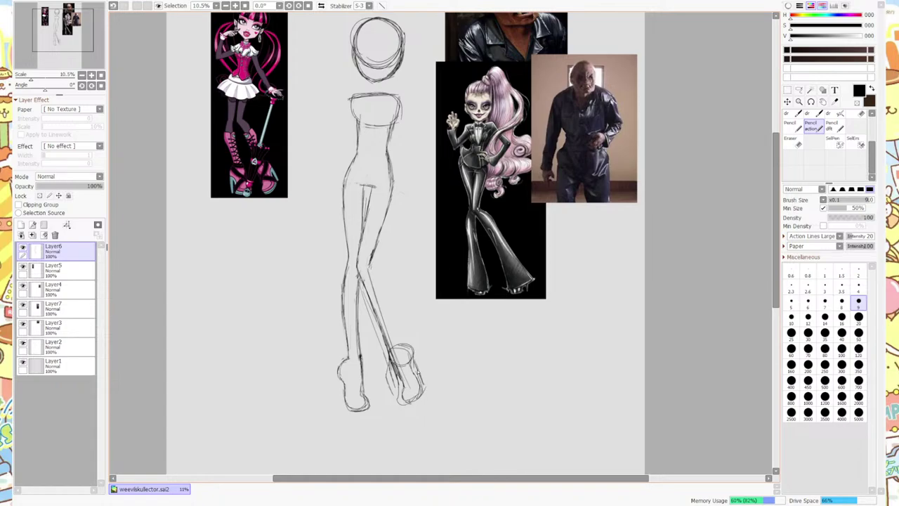
mouse_move(398, 343)
left_mouse_down()
mouse_move(417, 359)
mouse_move(369, 268)
left_mouse_up()
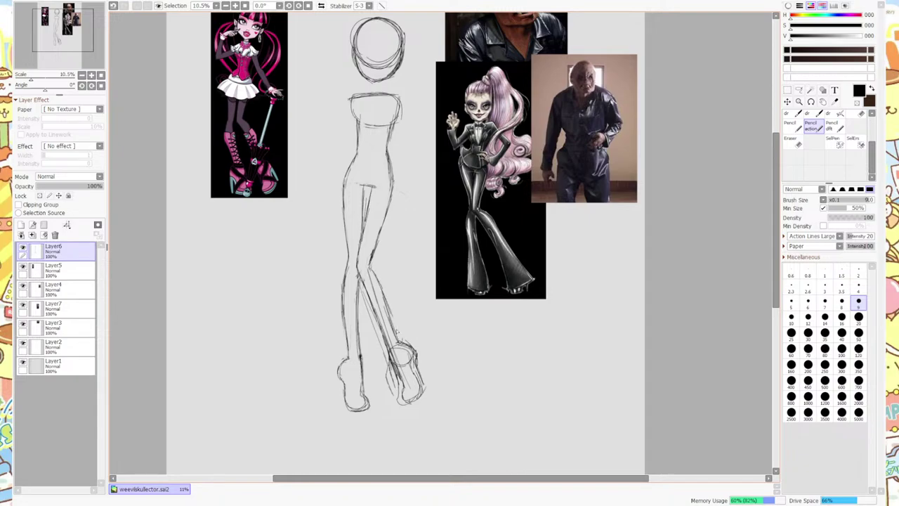
left_click_drag(394, 317, 404, 350)
Draw a lower, narrower shoulder line across the torso and erase the old chest block with the Eraser at size 120.
scroll(317, 467, "down", 3)
scroll(295, 253, "up", 5)
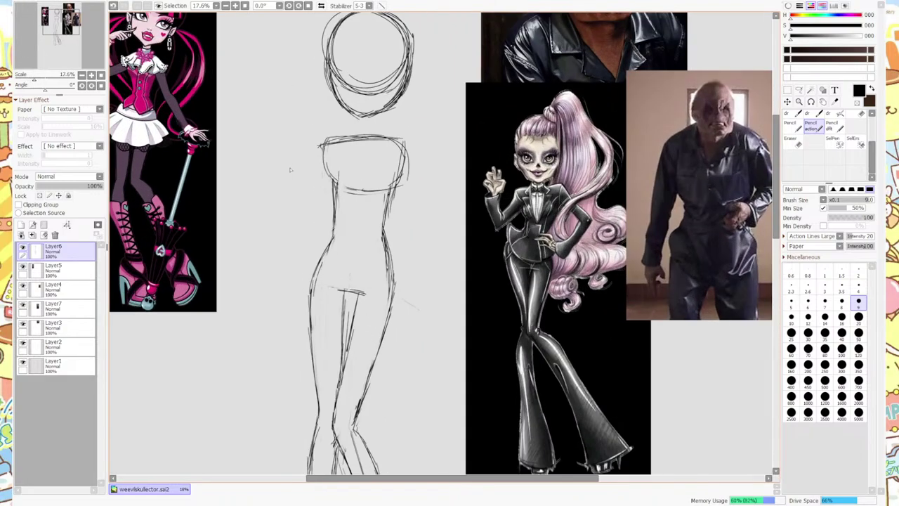
scroll(345, 224, "down", 2)
scroll(345, 224, "down", 1)
scroll(345, 223, "up", 3)
scroll(355, 208, "down", 2)
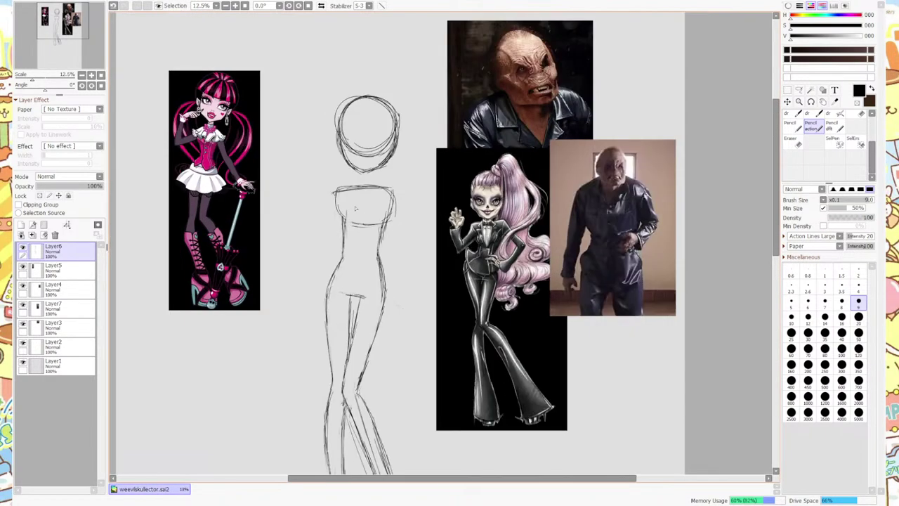
scroll(354, 207, "up", 1)
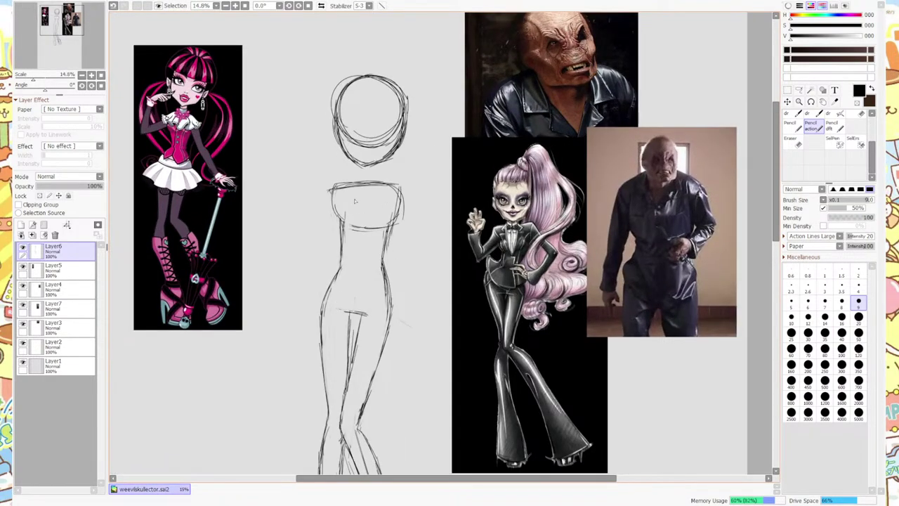
mouse_move(341, 219)
left_mouse_down()
mouse_move(369, 202)
mouse_move(397, 215)
mouse_move(353, 206)
left_mouse_up()
left_click(792, 140)
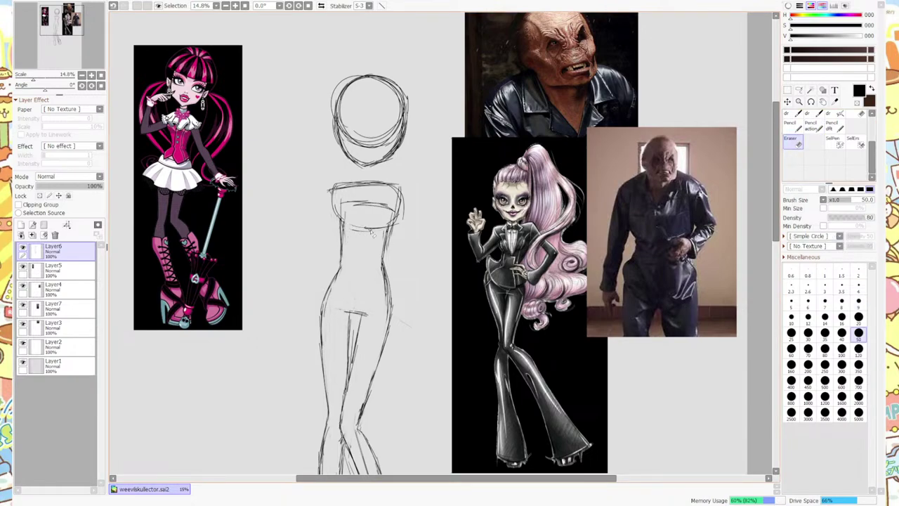
left_click(858, 349)
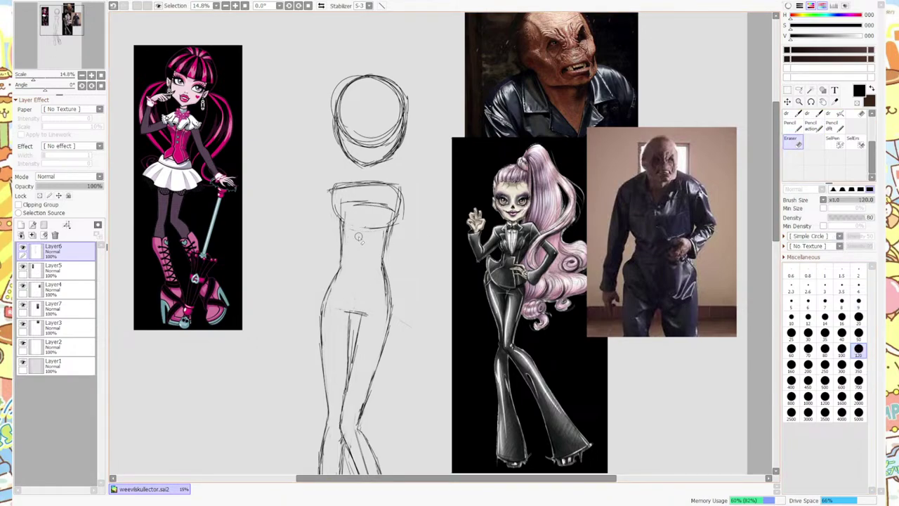
mouse_move(378, 233)
left_mouse_down()
mouse_move(402, 211)
mouse_move(399, 195)
mouse_move(395, 204)
left_mouse_up()
mouse_move(338, 231)
left_mouse_down()
mouse_move(351, 181)
mouse_move(399, 186)
left_mouse_up()
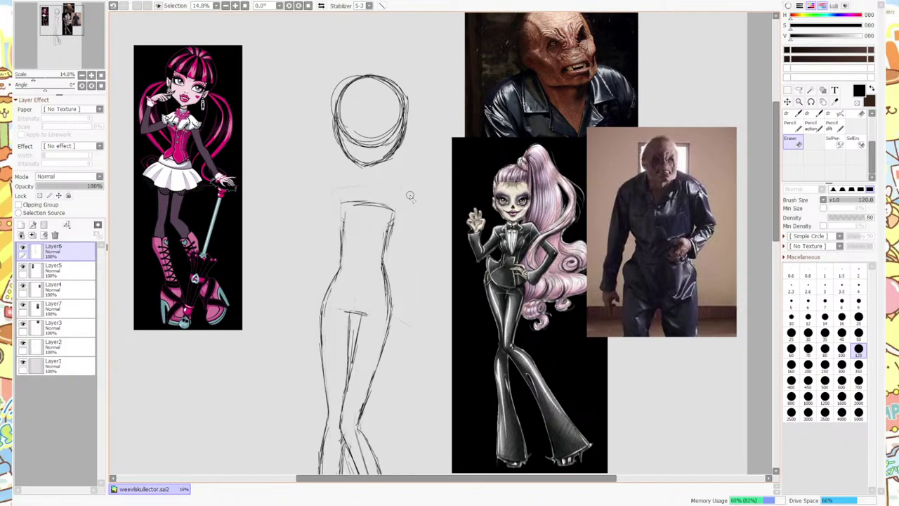
Select the head and the new shoulder line and shift the head slightly down, closer to the torso.
key("ctrl")
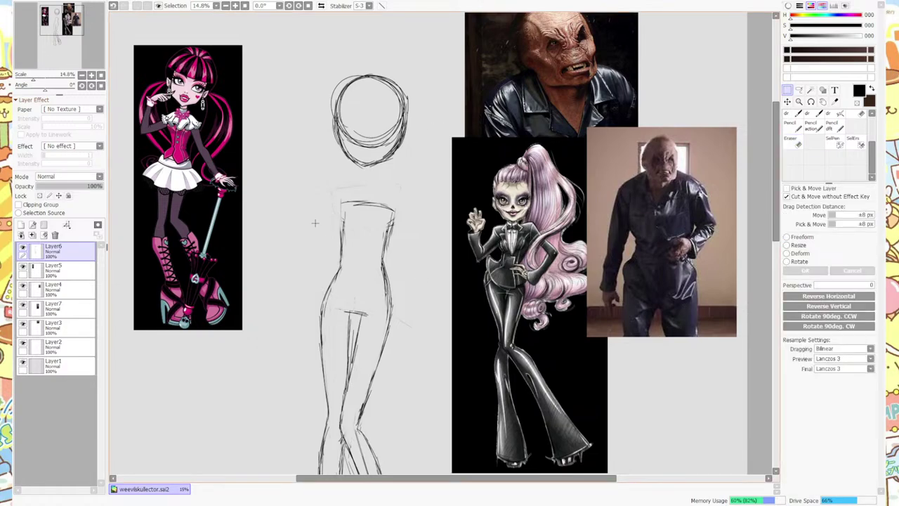
left_click_drag(388, 152, 391, 173)
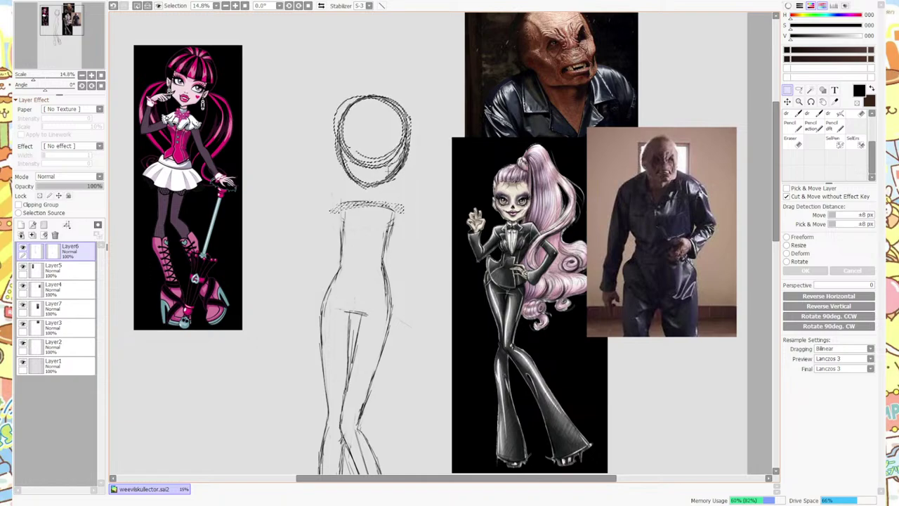
Examine the masked man's face up close and compare the figure's head, torso and leg proportions with the reference images.
scroll(390, 172, "down", 2)
scroll(391, 173, "up", 5)
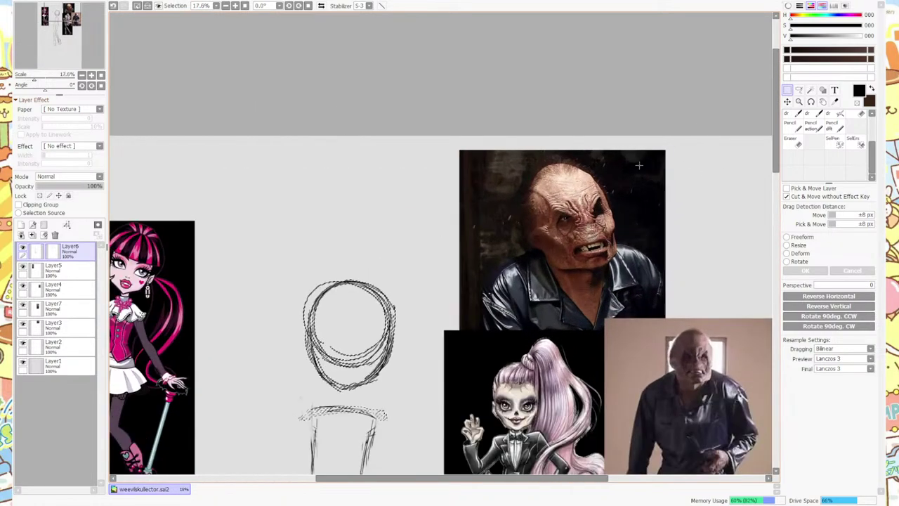
scroll(581, 170, "up", 2)
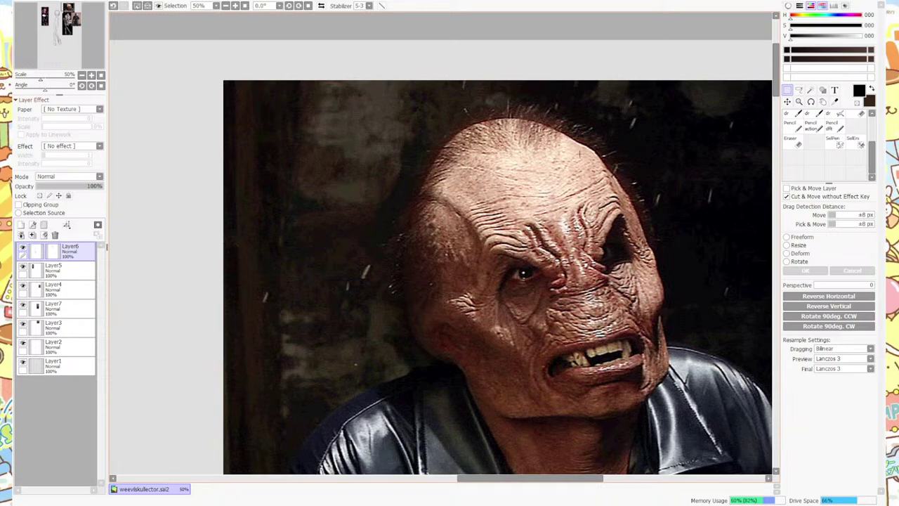
scroll(580, 154, "down", 6)
scroll(400, 169, "up", 5)
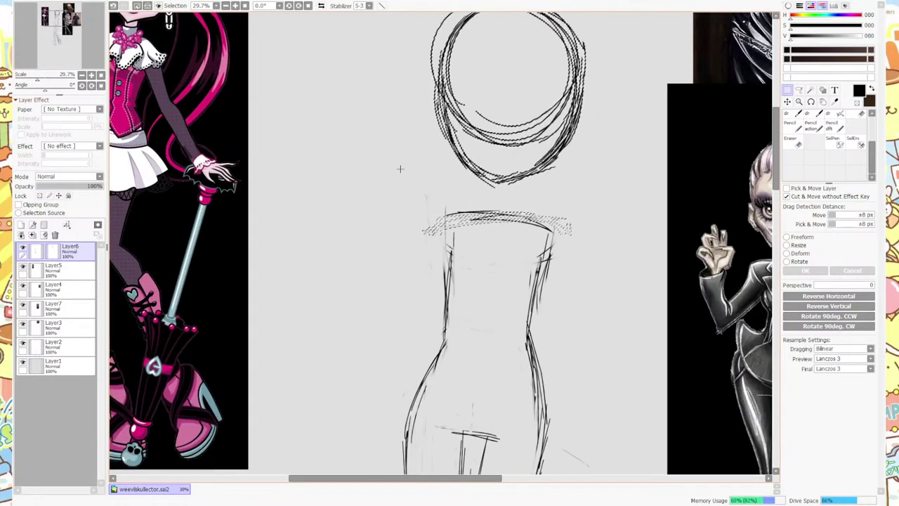
scroll(400, 169, "down", 4)
scroll(414, 210, "up", 1)
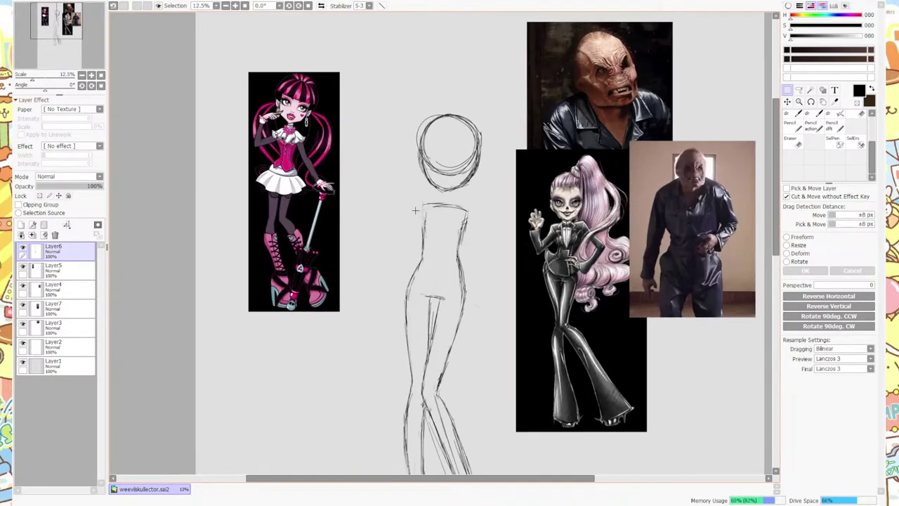
scroll(426, 184, "down", 1)
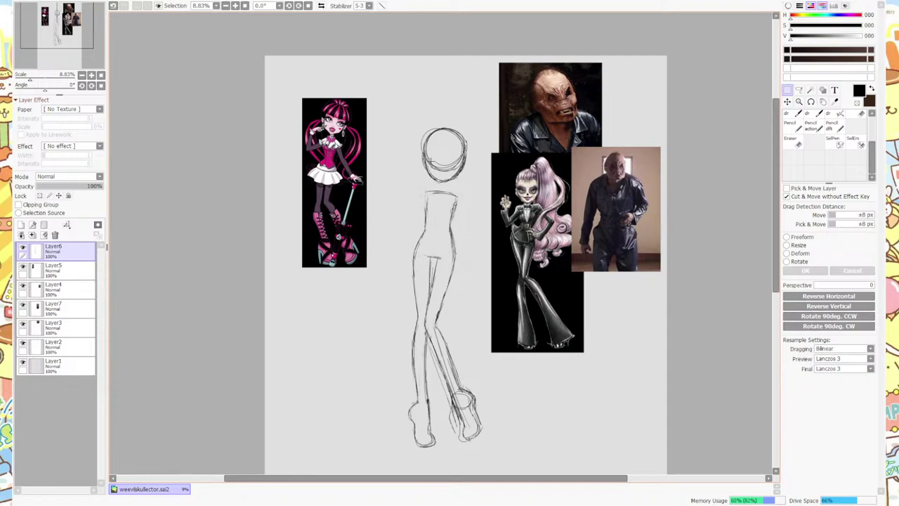
scroll(430, 167, "up", 2)
scroll(434, 165, "down", 1)
scroll(437, 165, "up", 3)
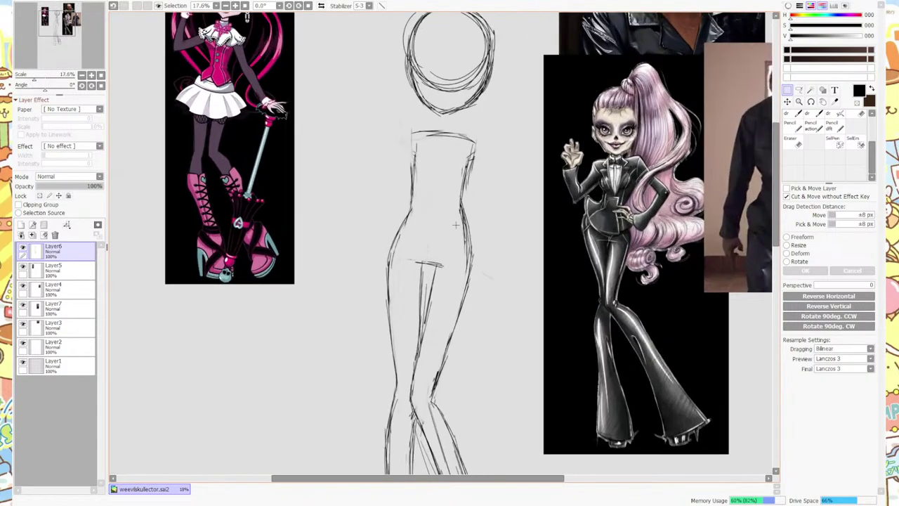
scroll(440, 164, "down", 3)
scroll(436, 79, "up", 2)
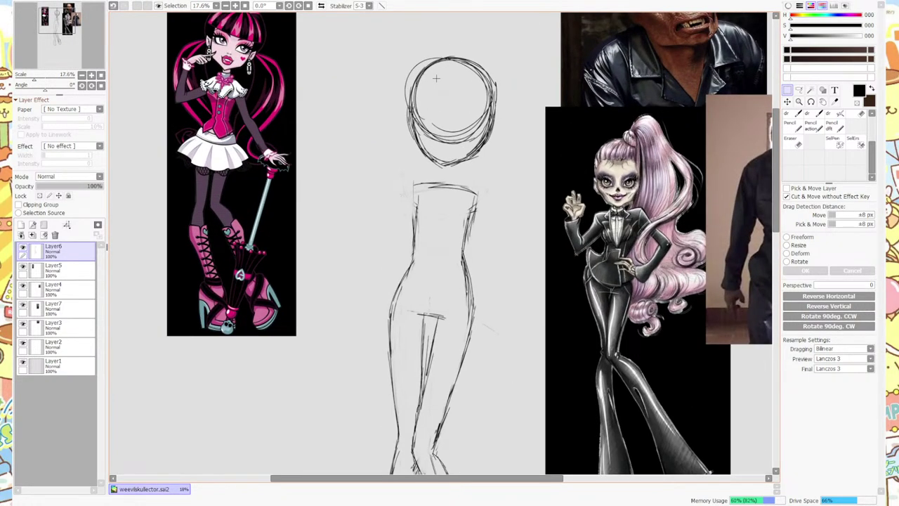
Sketch the bent arm's upper arm, elbow and raised forearm with the Pencil action brush at size 9, and erase its stray lines at size 120.
left_click(811, 130)
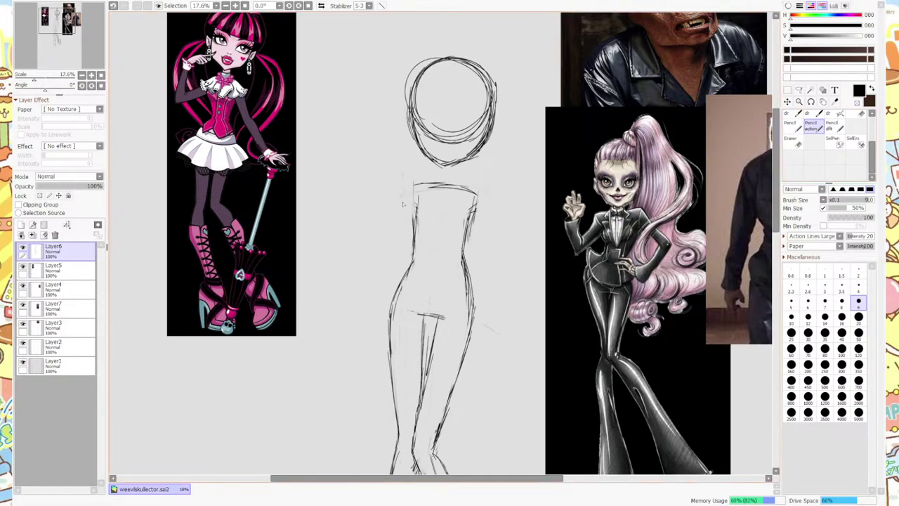
mouse_move(380, 230)
left_mouse_down()
mouse_move(410, 186)
mouse_move(421, 184)
mouse_move(373, 253)
mouse_move(383, 246)
mouse_move(372, 256)
mouse_move(375, 232)
mouse_move(388, 222)
mouse_move(367, 244)
mouse_move(378, 262)
left_mouse_up()
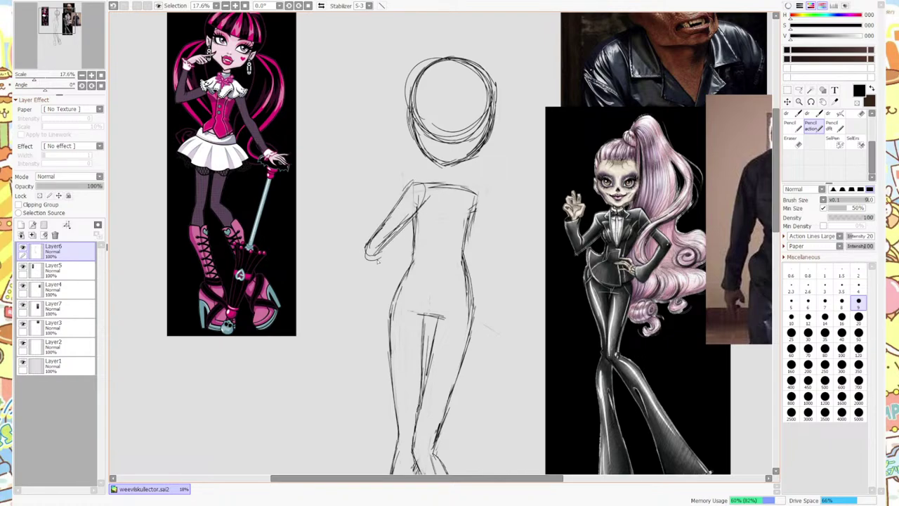
mouse_move(360, 226)
left_mouse_down()
mouse_move(355, 195)
mouse_move(367, 166)
mouse_move(361, 253)
left_mouse_up()
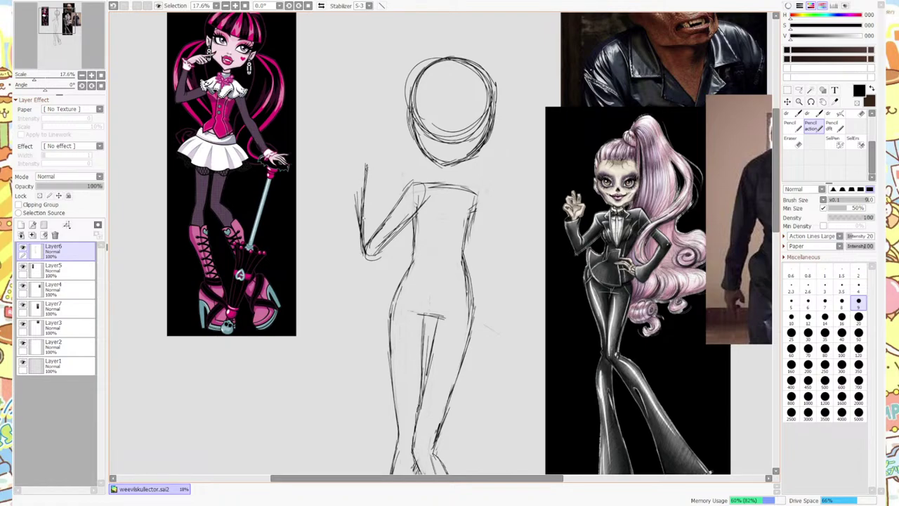
mouse_move(363, 182)
left_mouse_down()
mouse_move(360, 262)
mouse_move(385, 252)
mouse_move(423, 210)
left_mouse_up()
left_click(792, 140)
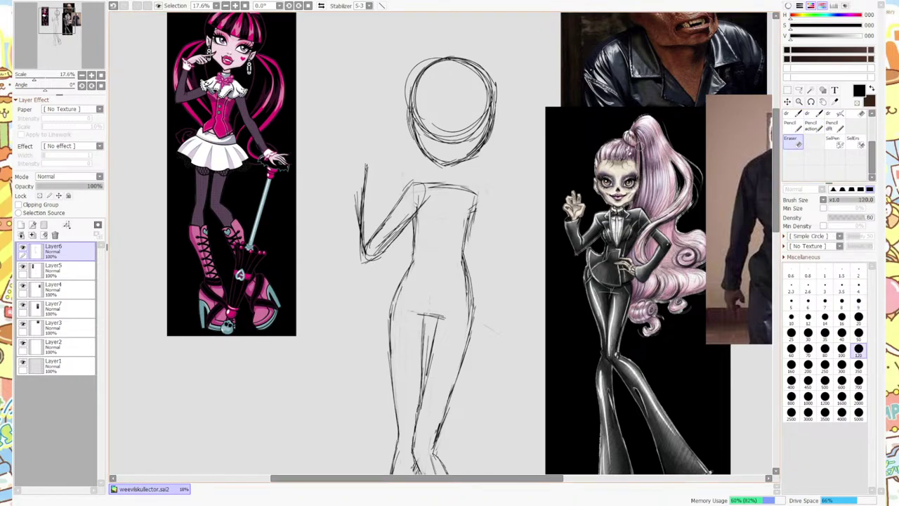
mouse_move(349, 225)
left_mouse_down()
mouse_move(351, 251)
mouse_move(361, 169)
mouse_move(371, 239)
mouse_move(372, 188)
mouse_move(385, 222)
mouse_move(374, 258)
mouse_move(417, 198)
mouse_move(386, 242)
mouse_move(424, 210)
mouse_move(420, 184)
mouse_move(435, 185)
left_mouse_up()
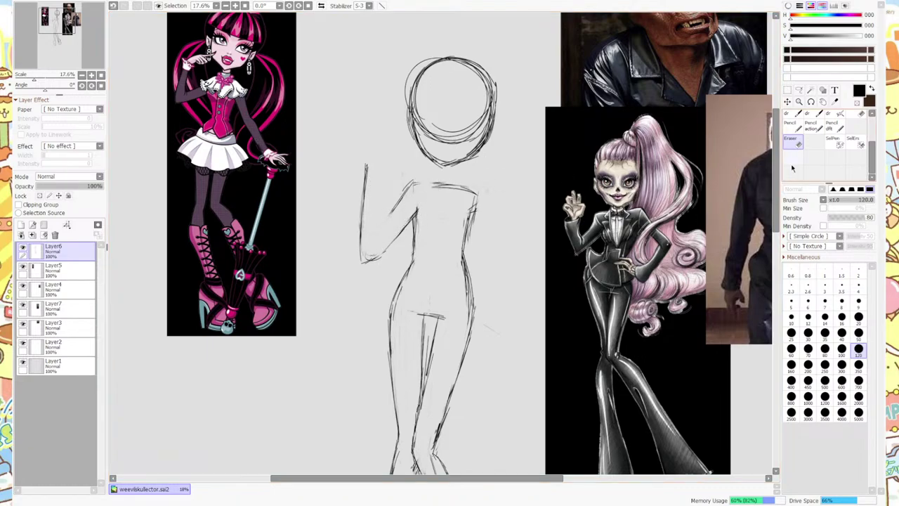
Draw the raised forearm's inner line and hand line with the Pencil action brush at size 9, and erase the overlapping forearm strokes at size 120.
left_click(819, 125)
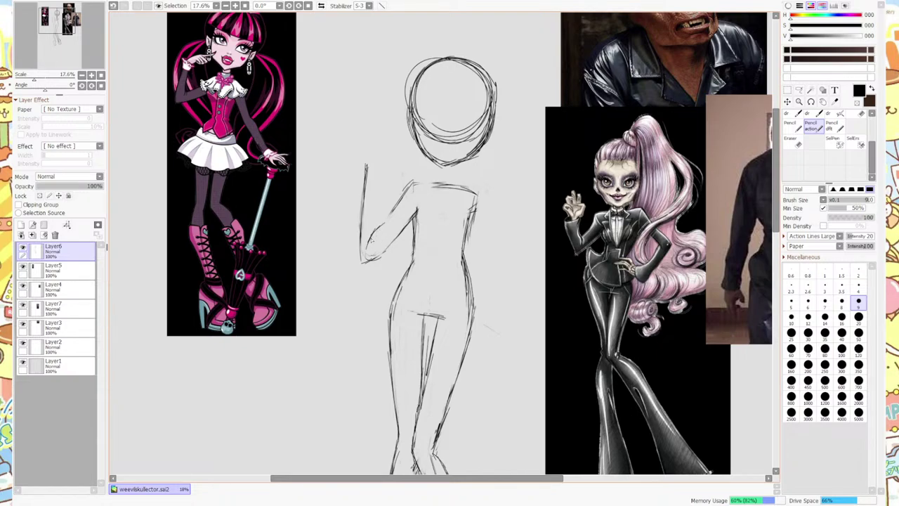
mouse_move(372, 244)
left_mouse_down()
mouse_move(380, 238)
mouse_move(380, 172)
mouse_move(364, 171)
mouse_move(372, 177)
left_mouse_up()
mouse_move(380, 221)
left_mouse_down()
mouse_move(386, 176)
mouse_move(401, 157)
left_mouse_up()
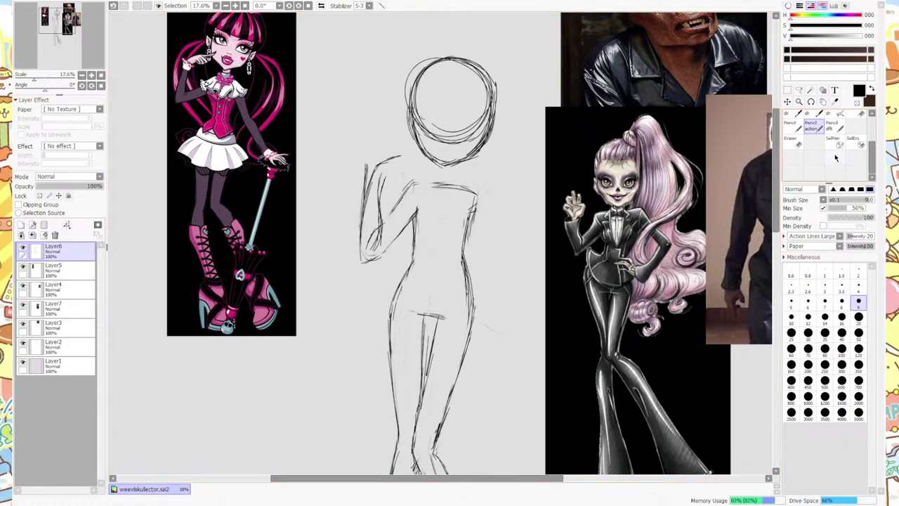
key("e")
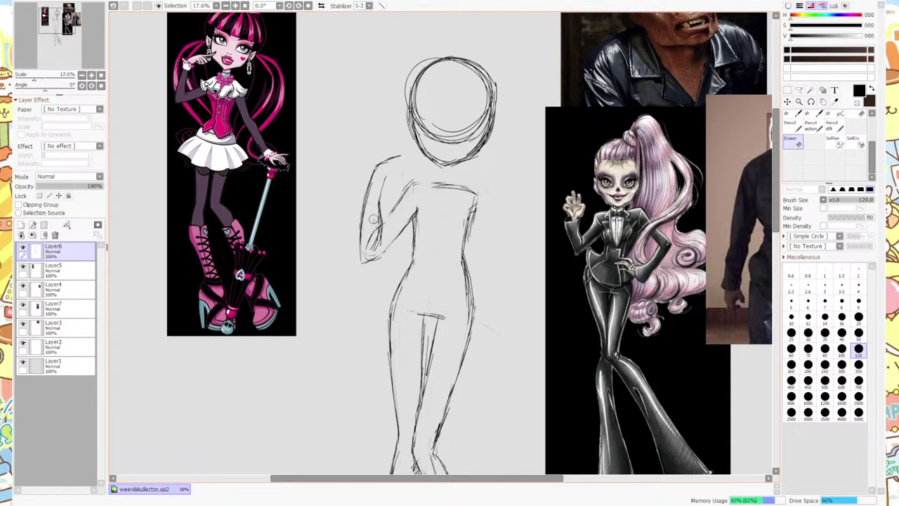
scroll(373, 218, "down", 2)
left_click_drag(693, 244, 510, 244)
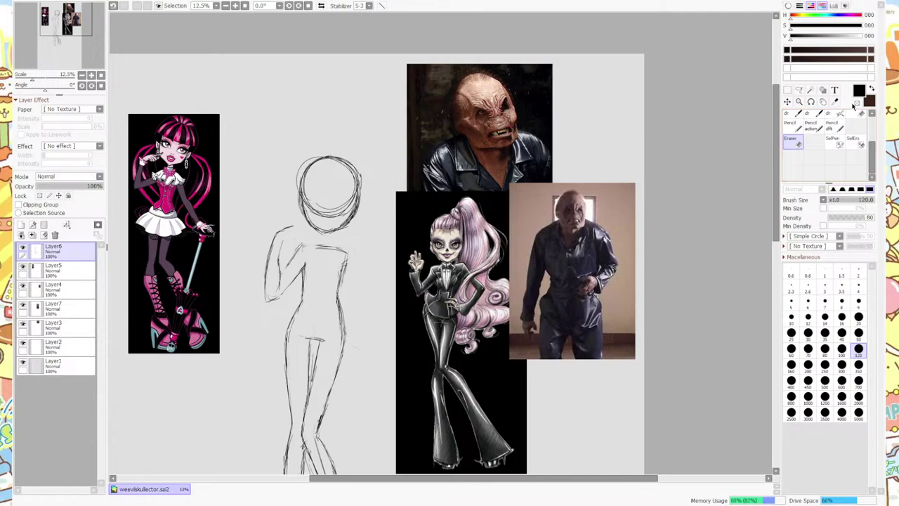
Check the arm against the whole figure and erase the curved hand line above the raised forearm with the Eraser at size 120.
left_click(812, 125)
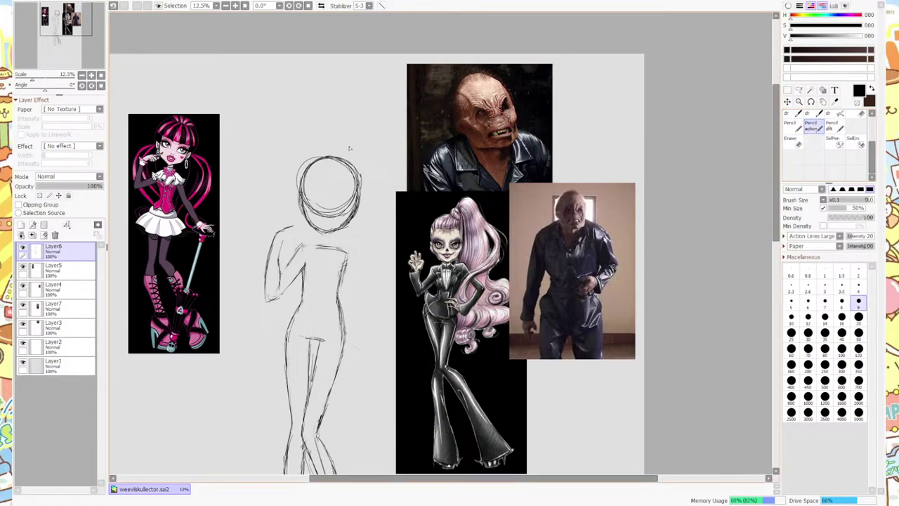
scroll(257, 262, "down", 1)
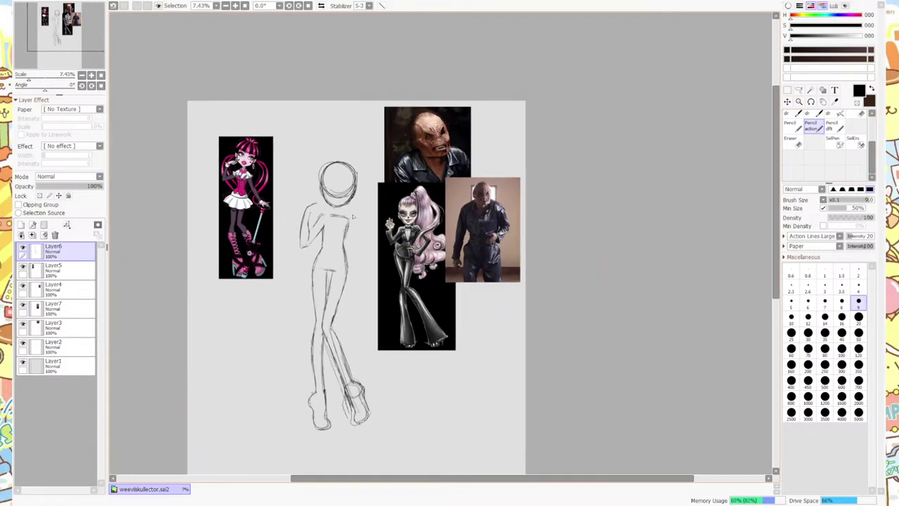
scroll(257, 263, "up", 2)
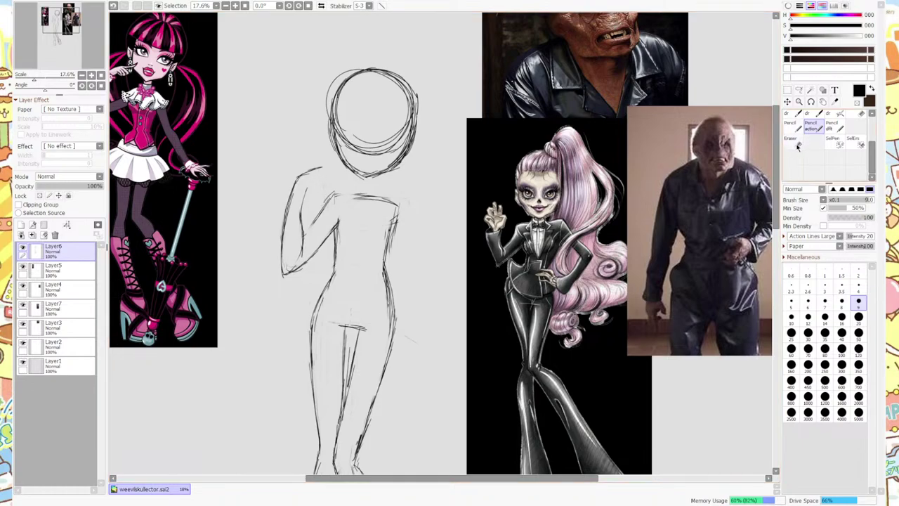
key("e")
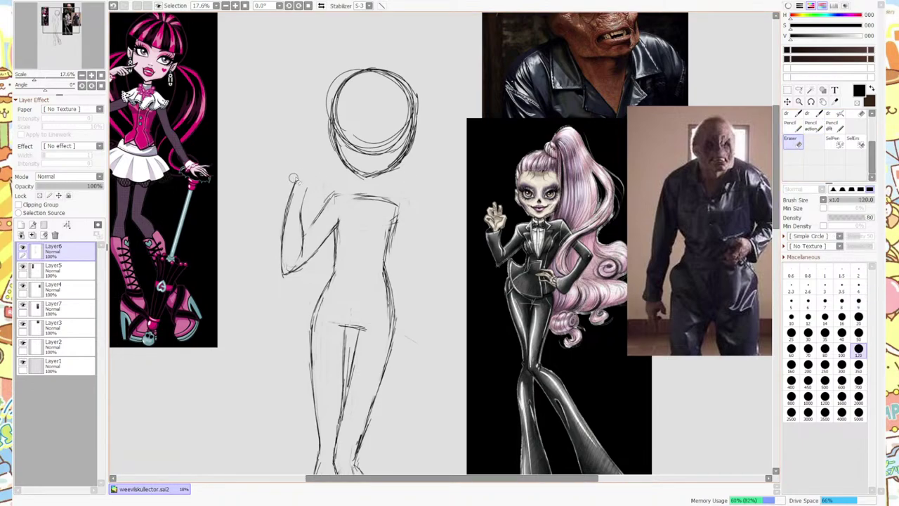
Erase the shoulder line and thin out the torso's side line opposite the bent arm with the Eraser at size 120.
left_click(818, 130)
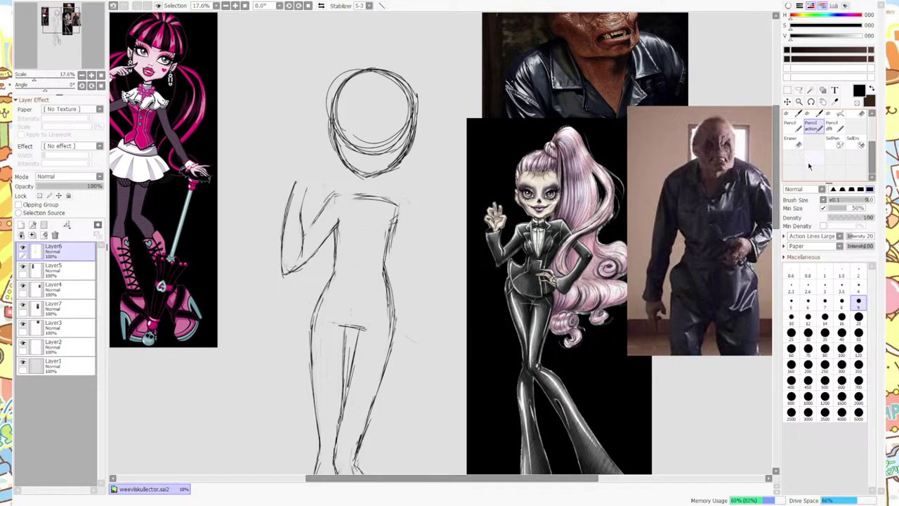
scroll(806, 154, "down", 2)
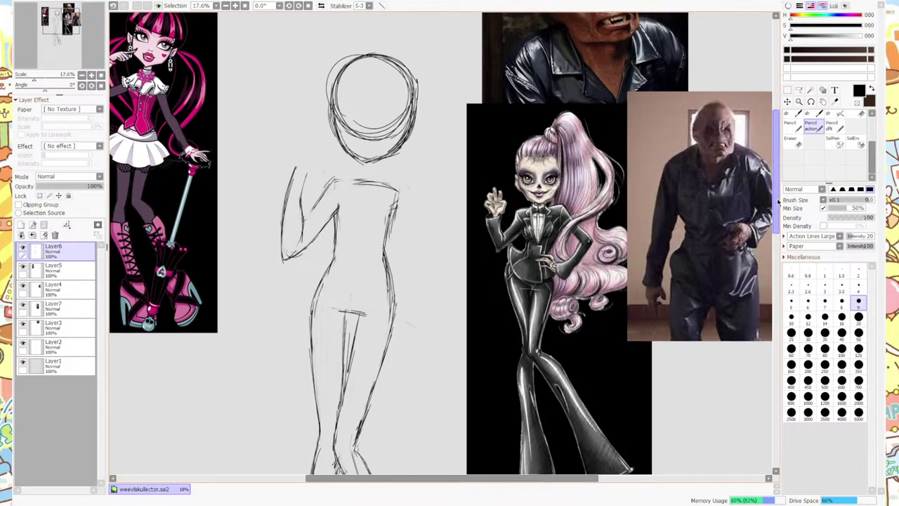
left_click(799, 140)
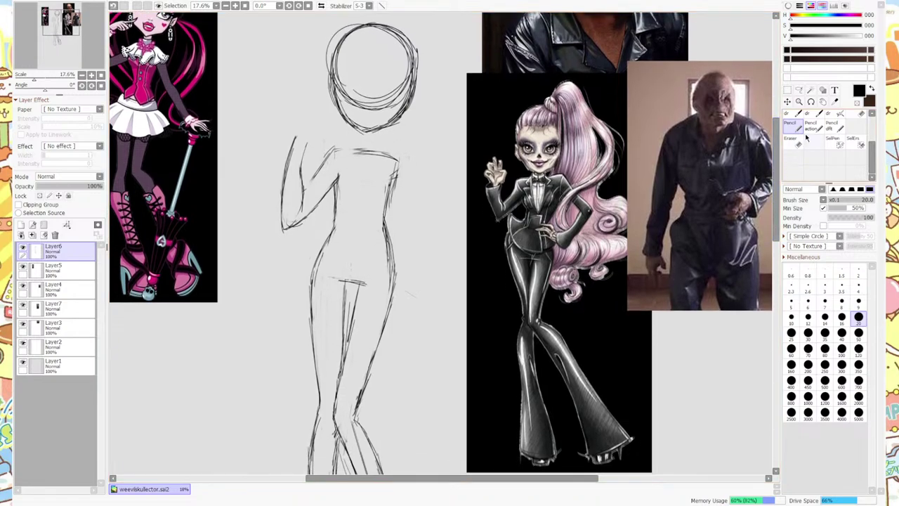
left_click(791, 141)
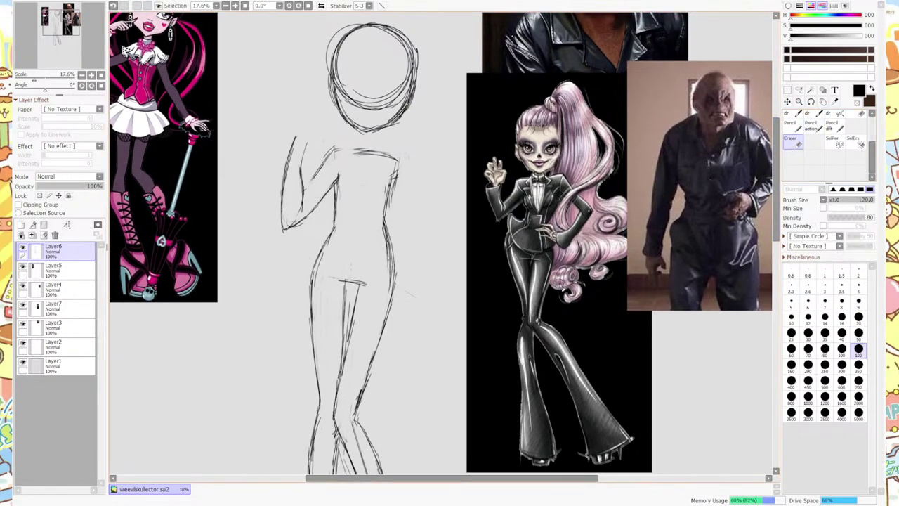
mouse_move(390, 152)
left_mouse_down()
mouse_move(376, 204)
mouse_move(390, 167)
mouse_move(364, 150)
mouse_move(329, 164)
mouse_move(338, 142)
mouse_move(316, 167)
left_mouse_up()
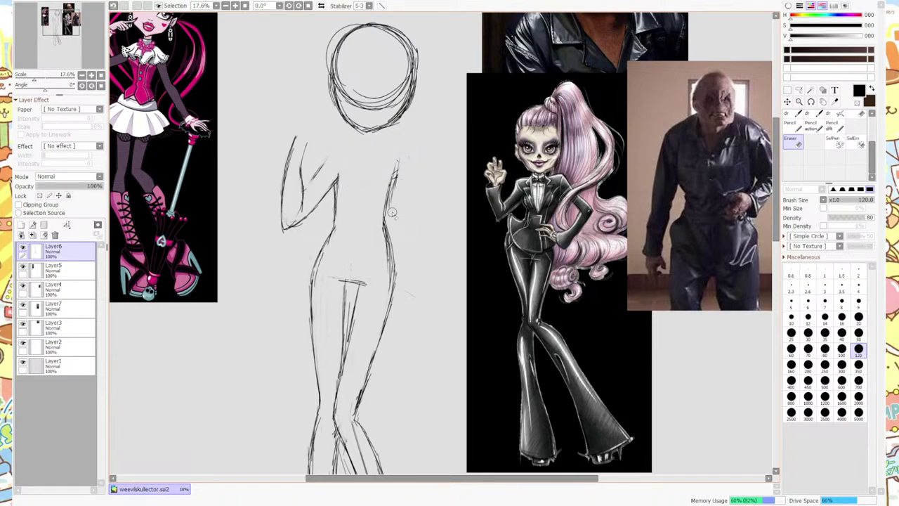
mouse_move(393, 200)
left_mouse_down()
mouse_move(401, 153)
mouse_move(396, 192)
left_mouse_up()
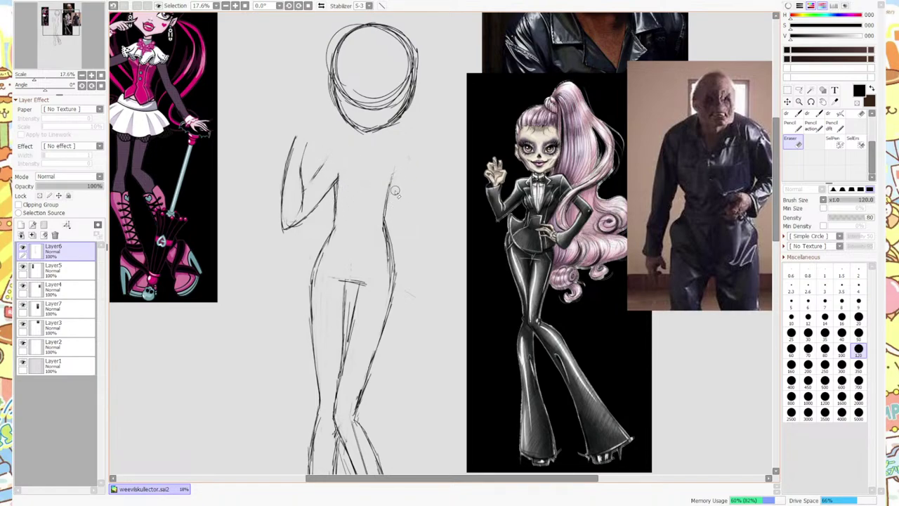
Erase the rough hip line opposite the bent arm, redraw it as a smooth curve with Pencil action at size 9, and clean its edge.
left_click(811, 127)
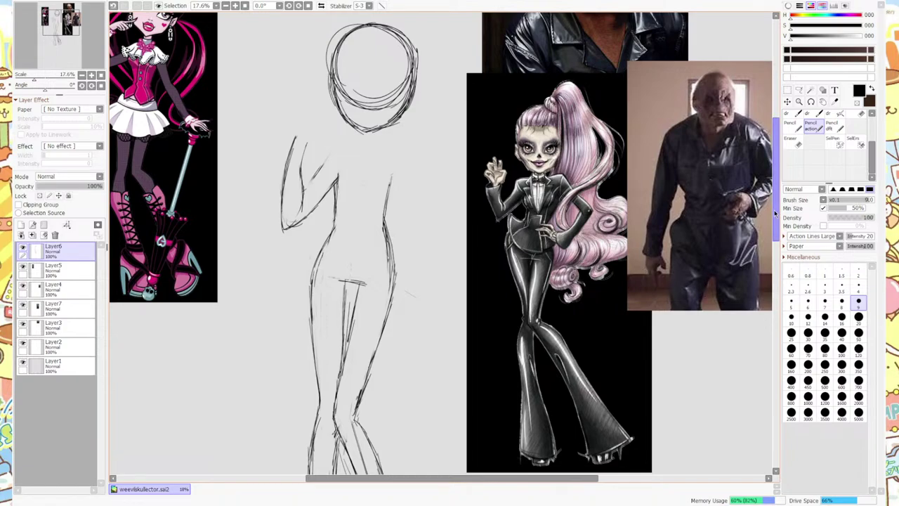
mouse_move(776, 211)
left_mouse_down()
mouse_move(777, 270)
mouse_move(787, 238)
left_mouse_up()
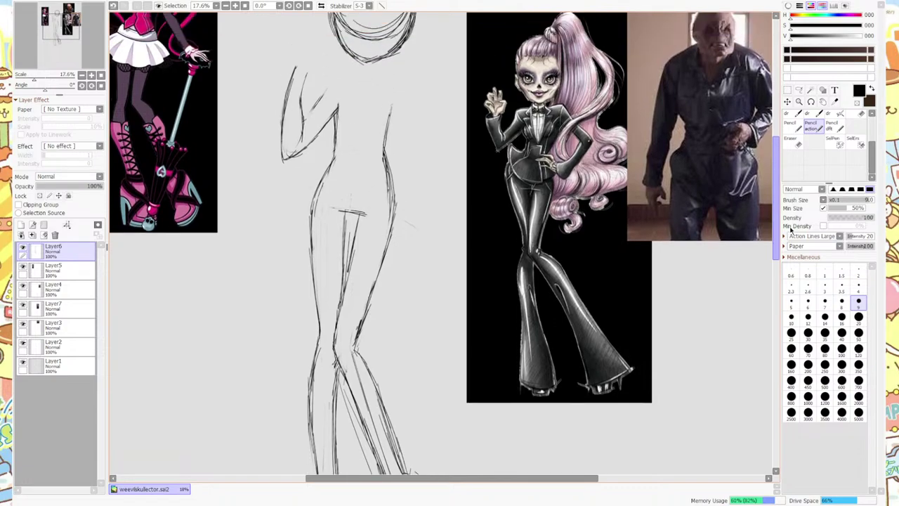
left_click(796, 146)
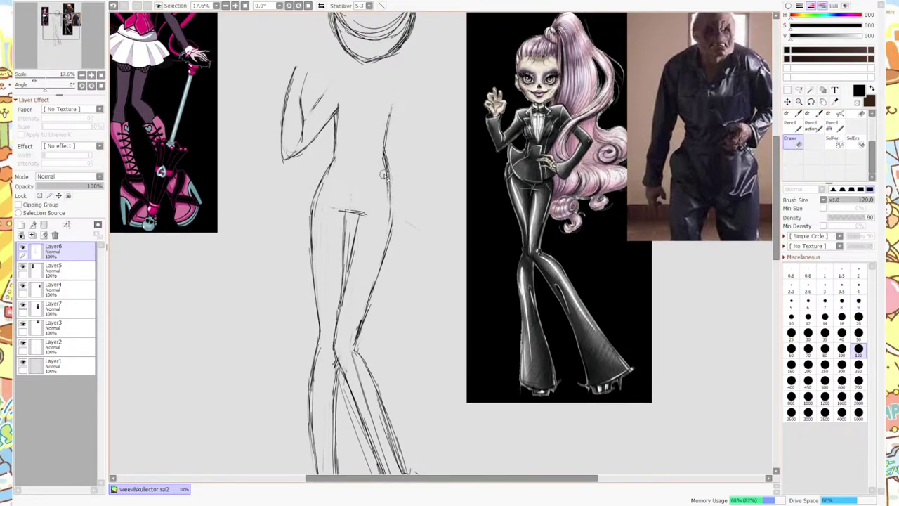
left_click(811, 126)
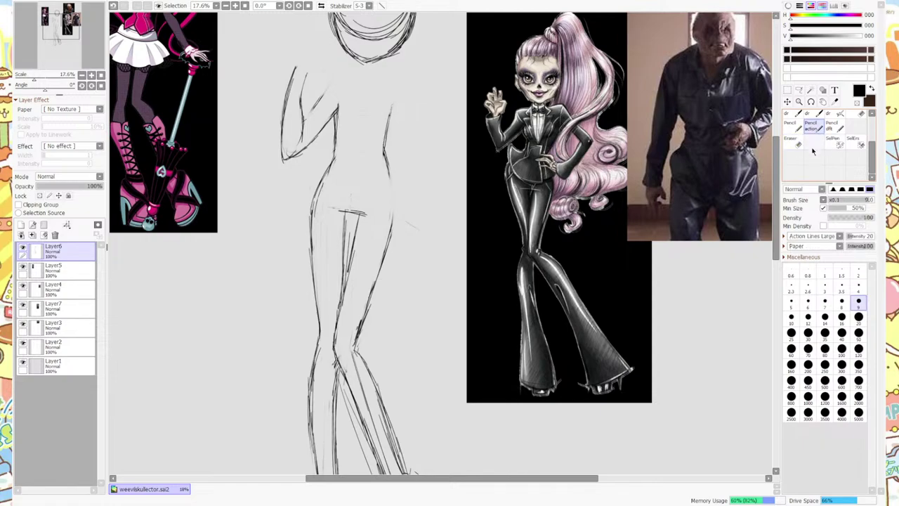
mouse_move(381, 250)
left_mouse_down()
mouse_move(393, 217)
mouse_move(389, 165)
left_mouse_up()
left_click_drag(394, 203, 384, 153)
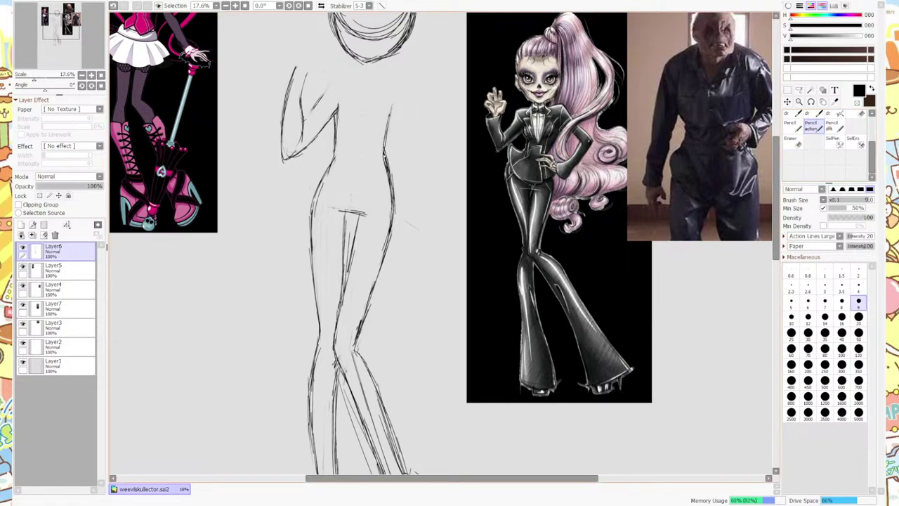
left_click(792, 141)
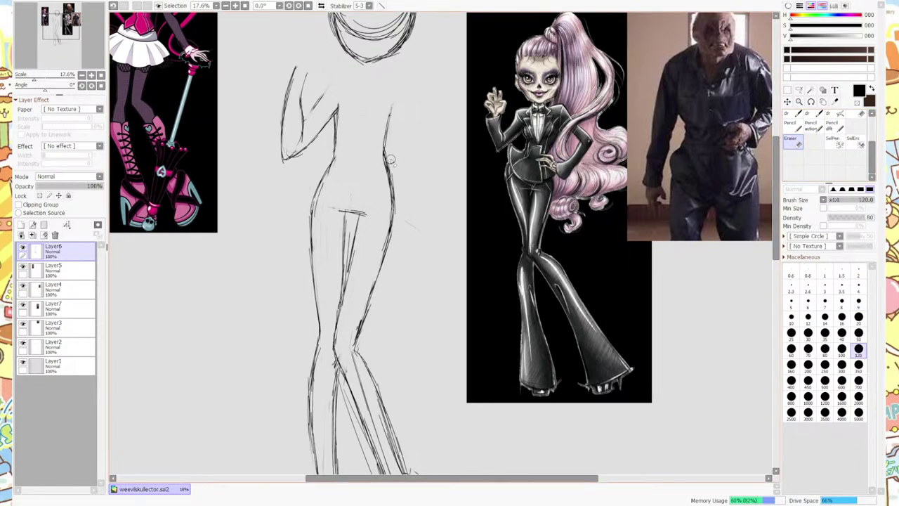
mouse_move(391, 160)
left_mouse_down()
mouse_move(392, 254)
mouse_move(387, 215)
mouse_move(378, 256)
mouse_move(385, 231)
left_mouse_up()
Erase the construction circle and stray inner lines from the angled leg's heel and foot with the Eraser at size 120.
left_click_drag(776, 184, 771, 215)
mouse_move(405, 403)
left_mouse_down()
mouse_move(383, 424)
mouse_move(390, 439)
mouse_move(393, 422)
mouse_move(341, 277)
mouse_move(372, 322)
mouse_move(349, 235)
mouse_move(354, 214)
mouse_move(372, 218)
left_mouse_up()
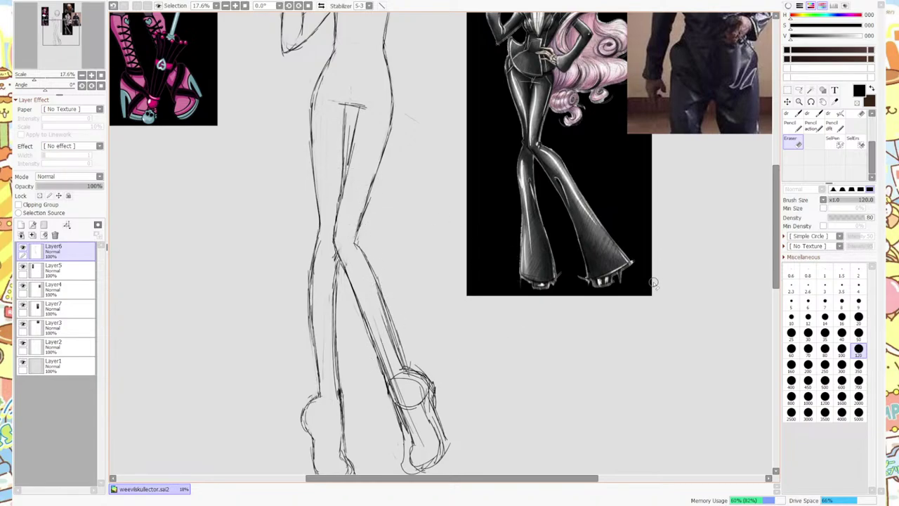
scroll(776, 225, "down", 2)
left_click_drag(395, 395, 407, 398)
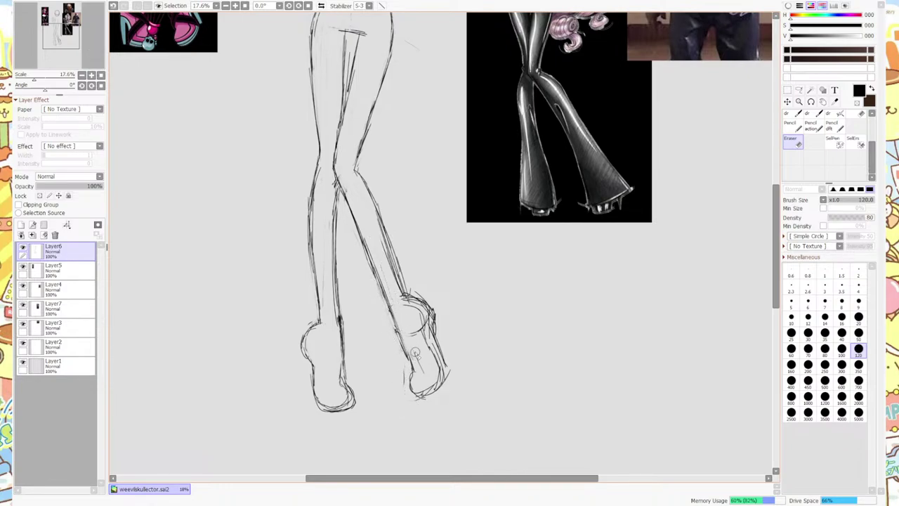
mouse_move(415, 354)
left_mouse_down()
mouse_move(418, 328)
mouse_move(404, 300)
left_mouse_up()
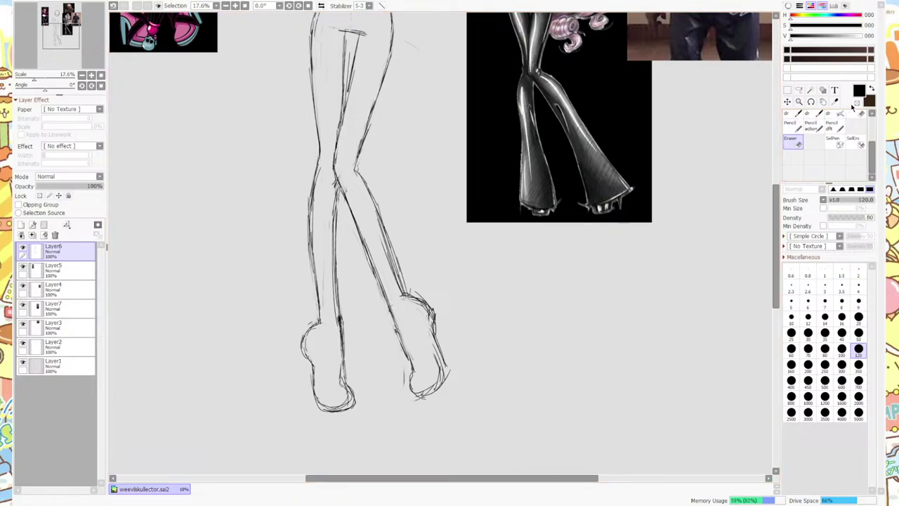
Select the toe of the angled foot with the selection pen and move it slightly up toward the heel.
left_click(835, 140)
mouse_move(455, 371)
left_mouse_down()
mouse_move(403, 385)
mouse_move(394, 403)
mouse_move(411, 375)
mouse_move(446, 385)
left_mouse_up()
key("ctrl+t")
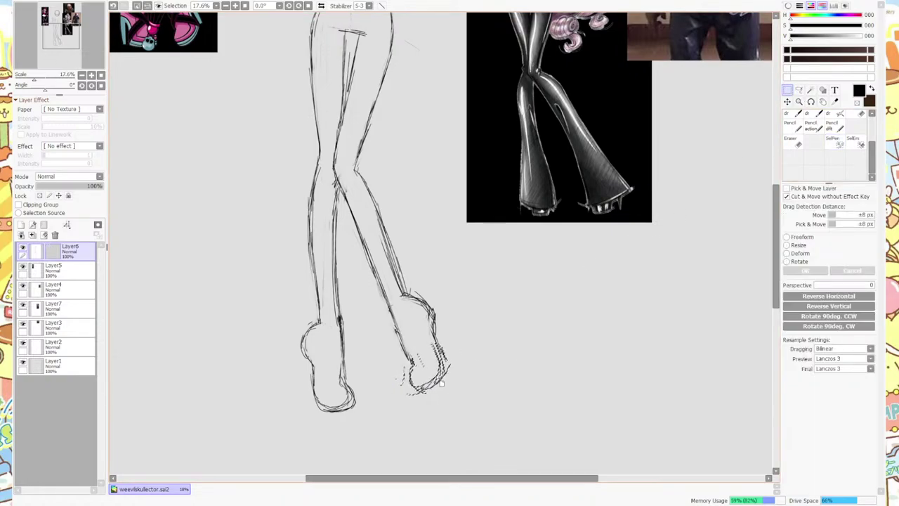
key("Return")
scroll(467, 452, "down", 3)
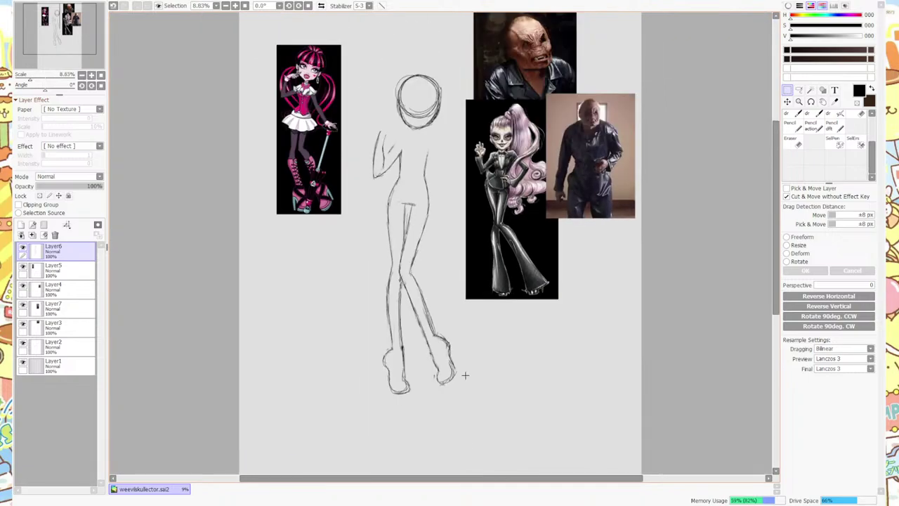
Reselect the angled foot's toe area, shift it further up to shorten the foot, and clear the selection.
scroll(454, 389, "up", 4)
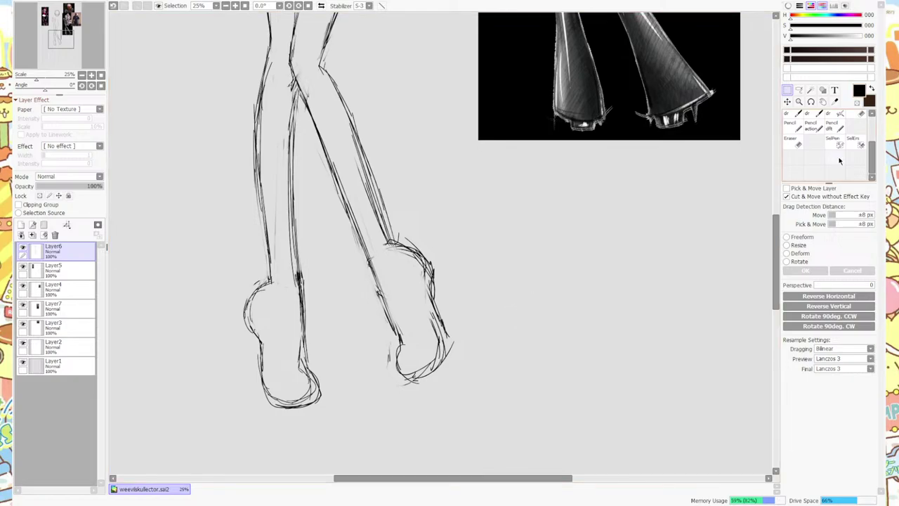
key("s")
mouse_move(473, 363)
left_mouse_down()
mouse_move(389, 367)
mouse_move(376, 382)
mouse_move(419, 381)
mouse_move(464, 333)
mouse_move(415, 339)
mouse_move(379, 366)
mouse_move(487, 322)
left_mouse_up()
left_click(788, 90)
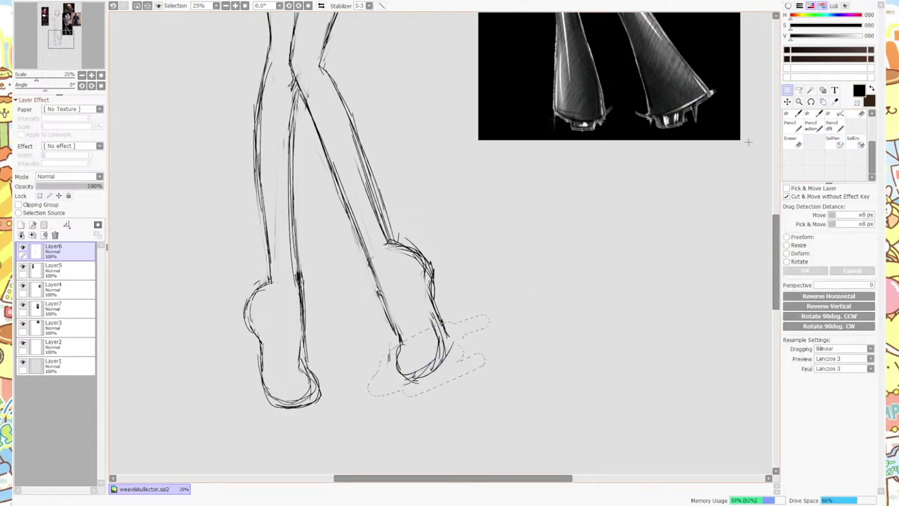
key("Delete")
key("ctrl+d")
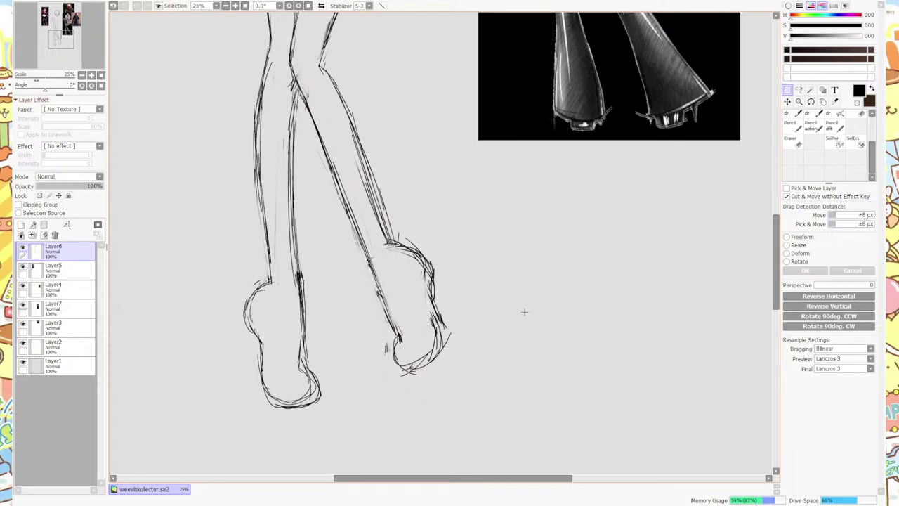
Erase the stray lines around the angled foot's toe with the Eraser at size 120.
left_click(792, 140)
mouse_move(371, 374)
left_mouse_down()
mouse_move(383, 353)
mouse_move(409, 375)
mouse_move(452, 349)
mouse_move(446, 305)
mouse_move(429, 345)
left_mouse_up()
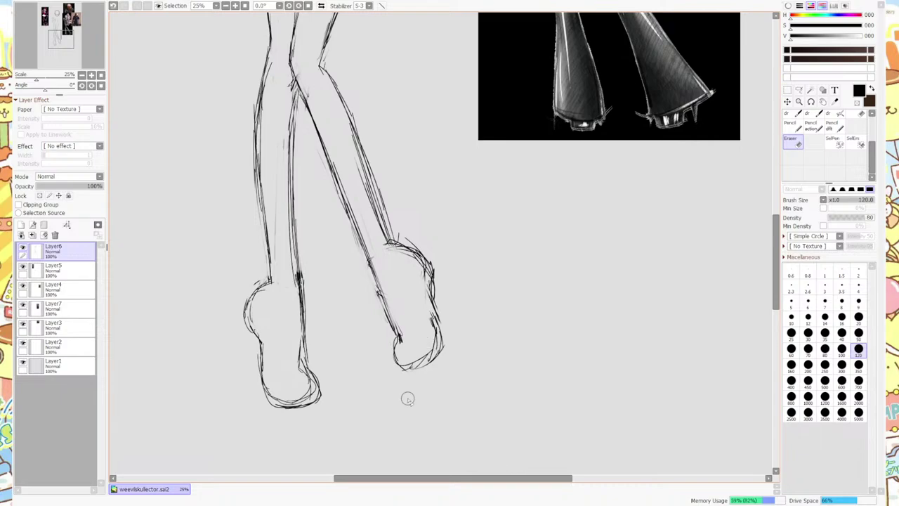
scroll(407, 399, "down", 5)
Erase and redraw the inner thigh line with Pencil action at size 9, and erase the torso's side line above the waist opposite the bent arm.
scroll(381, 242, "up", 5)
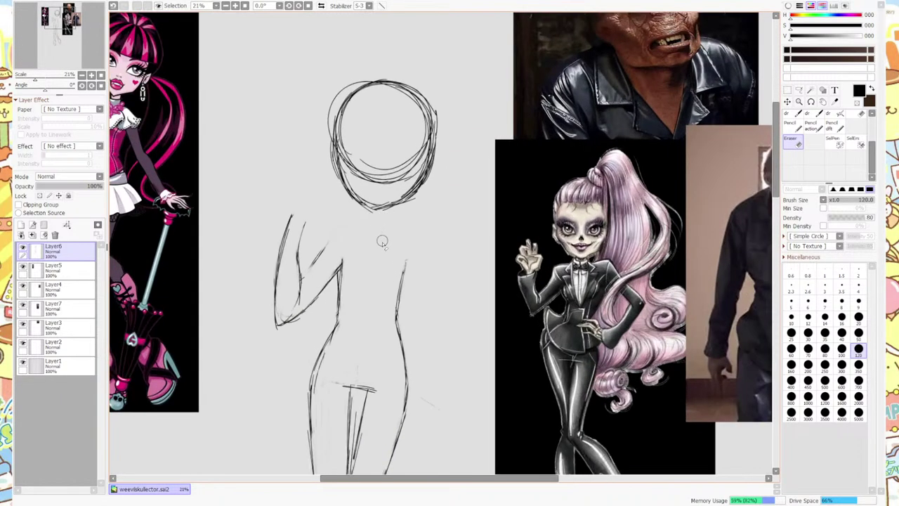
scroll(382, 247, "down", 5)
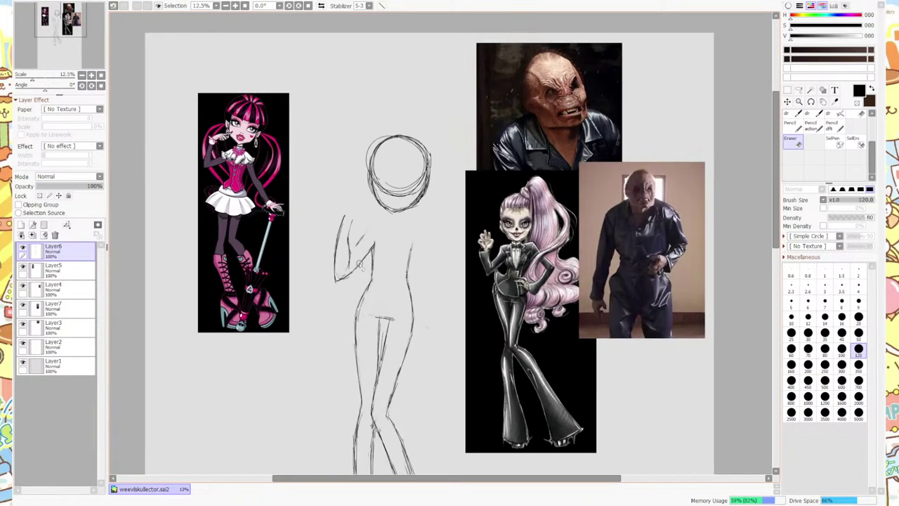
scroll(401, 337, "up", 2)
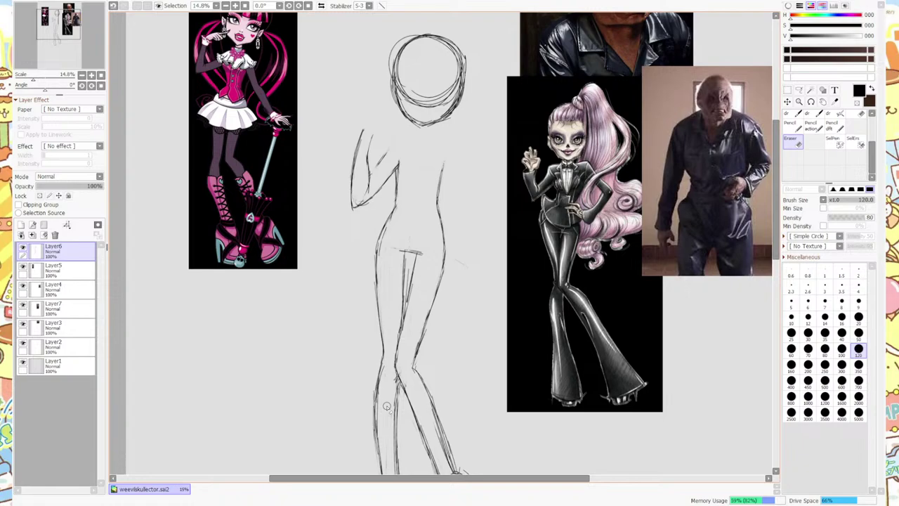
left_click_drag(411, 330, 410, 271)
left_click(813, 126)
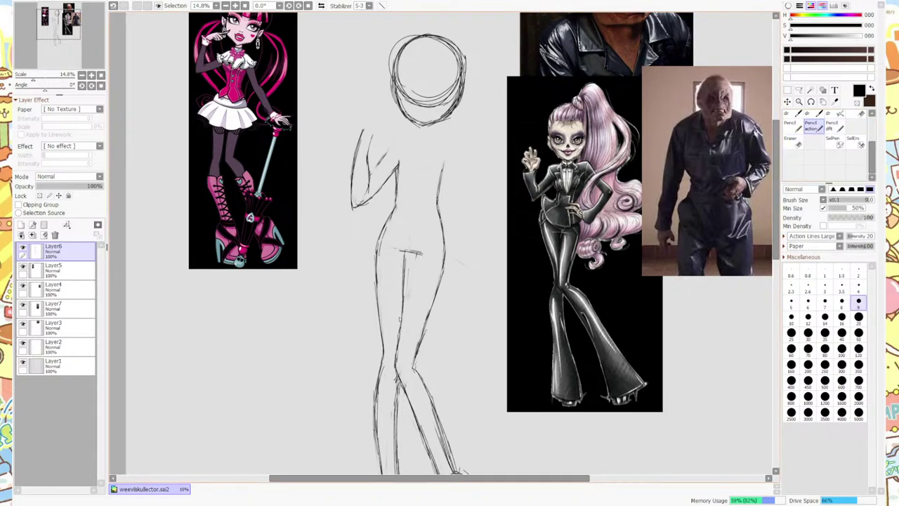
mouse_move(398, 355)
left_mouse_down()
mouse_move(416, 256)
mouse_move(417, 292)
left_mouse_up()
mouse_move(425, 328)
left_mouse_down()
mouse_move(445, 261)
mouse_move(442, 207)
left_mouse_up()
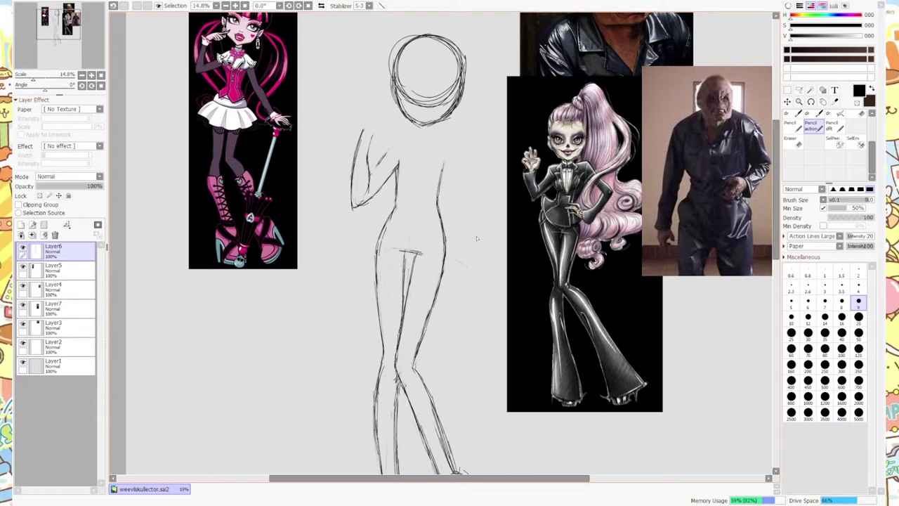
key("e")
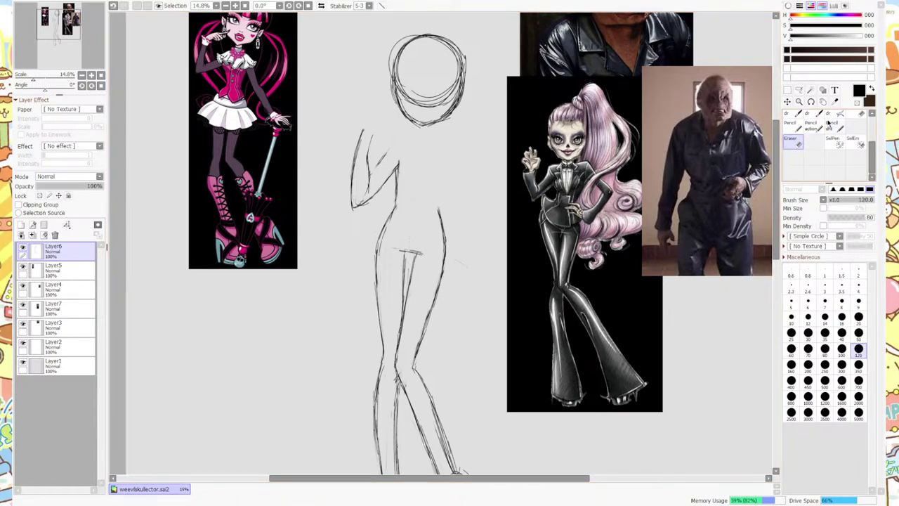
Redraw the torso's side line above the waist opposite the bent arm, and sketch the shoulder line with Pencil action at size 9.
key("e")
left_click_drag(441, 222, 446, 181)
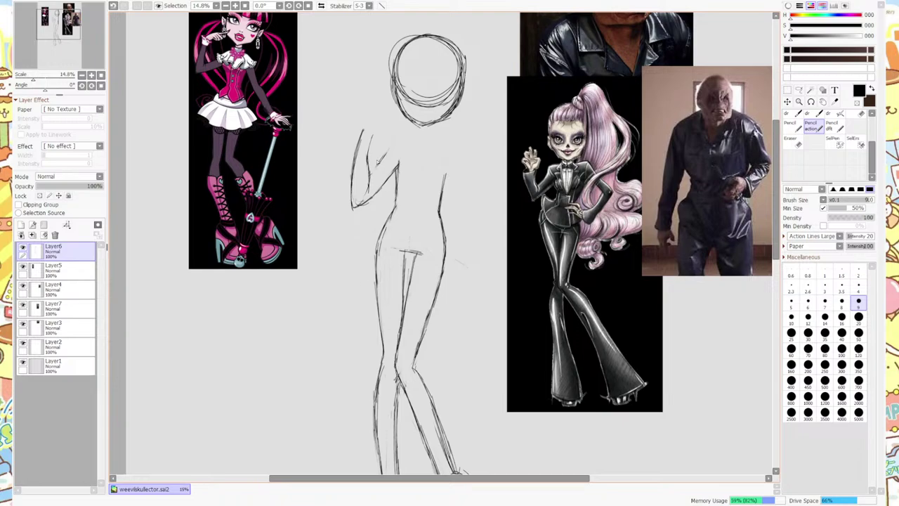
mouse_move(397, 139)
left_mouse_down()
mouse_move(384, 159)
mouse_move(420, 144)
left_mouse_up()
left_click_drag(399, 139, 462, 152)
left_click_drag(401, 162, 395, 181)
Sketch the second arm hanging straight down from the shoulder, with inner and outer lines reaching beside the upper thigh.
left_click_drag(459, 152, 460, 214)
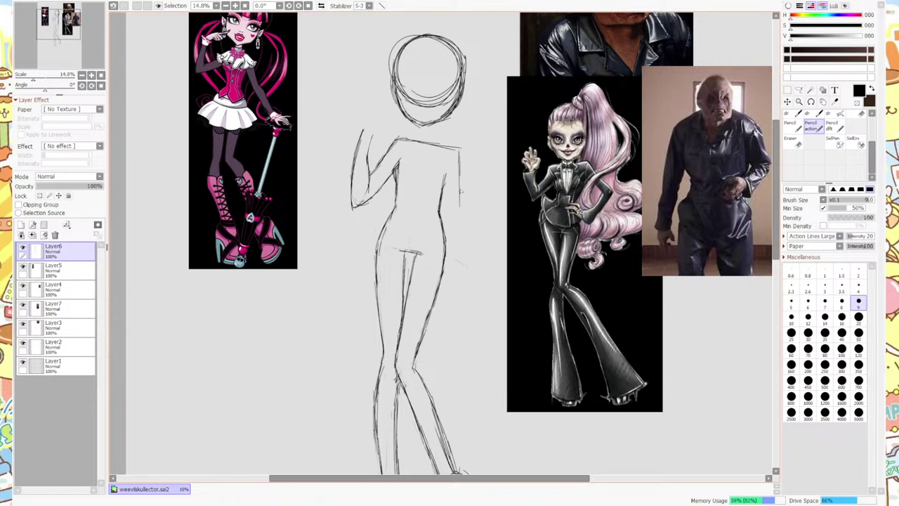
left_click_drag(460, 181, 461, 225)
mouse_move(444, 170)
left_mouse_down()
mouse_move(448, 223)
mouse_move(454, 238)
mouse_move(449, 210)
mouse_move(463, 240)
left_mouse_up()
mouse_move(462, 181)
left_mouse_down()
mouse_move(463, 211)
mouse_move(453, 145)
left_mouse_up()
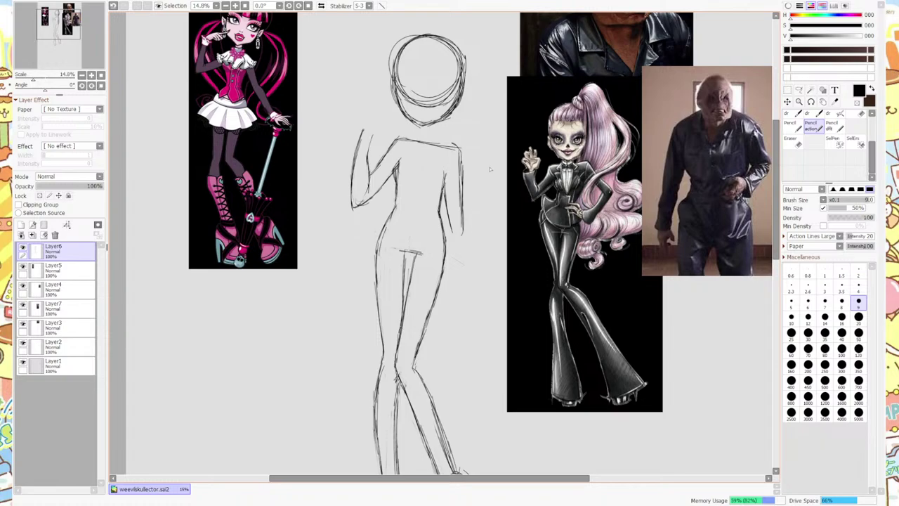
scroll(762, 208, "down", 3)
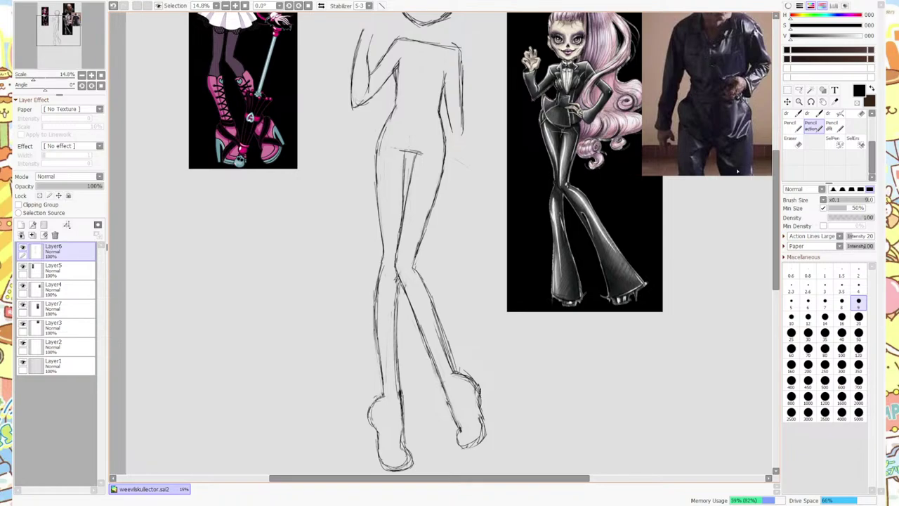
scroll(747, 204, "up", 1)
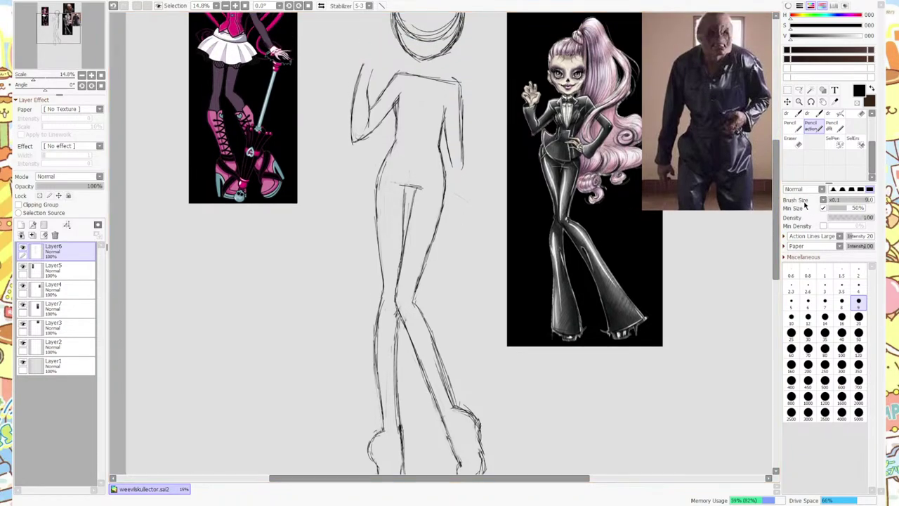
mouse_move(779, 194)
left_mouse_down()
mouse_move(779, 173)
mouse_move(779, 214)
mouse_move(779, 167)
left_mouse_up()
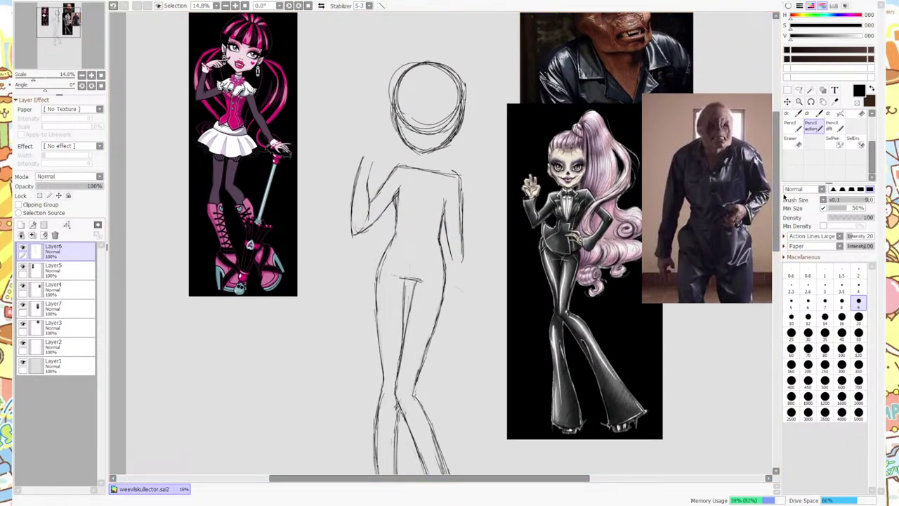
mouse_move(452, 261)
left_mouse_down()
mouse_move(445, 231)
mouse_move(453, 289)
left_mouse_up()
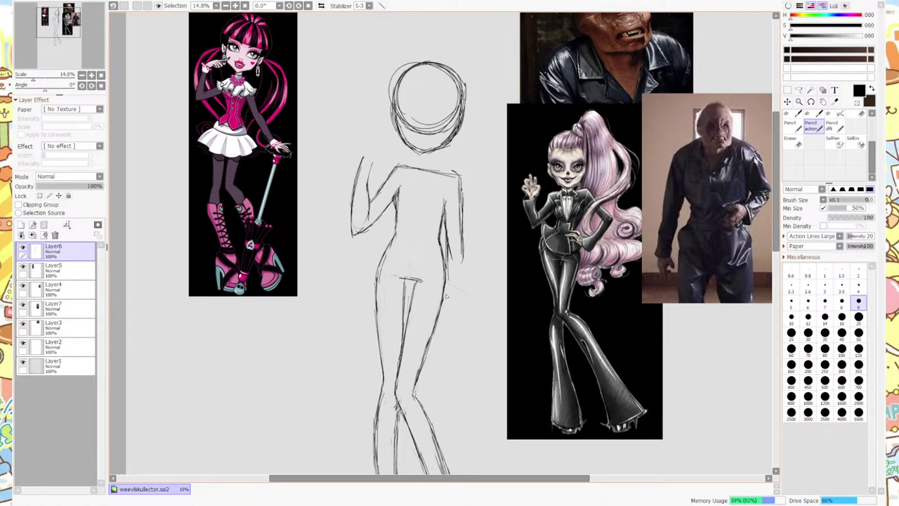
mouse_move(447, 256)
left_mouse_down()
mouse_move(452, 337)
mouse_move(464, 233)
mouse_move(452, 245)
mouse_move(462, 224)
left_mouse_up()
Rework the hanging arm's outer upper-arm line, and erase the stretch above the elbow with the Eraser at size 120.
key("e")
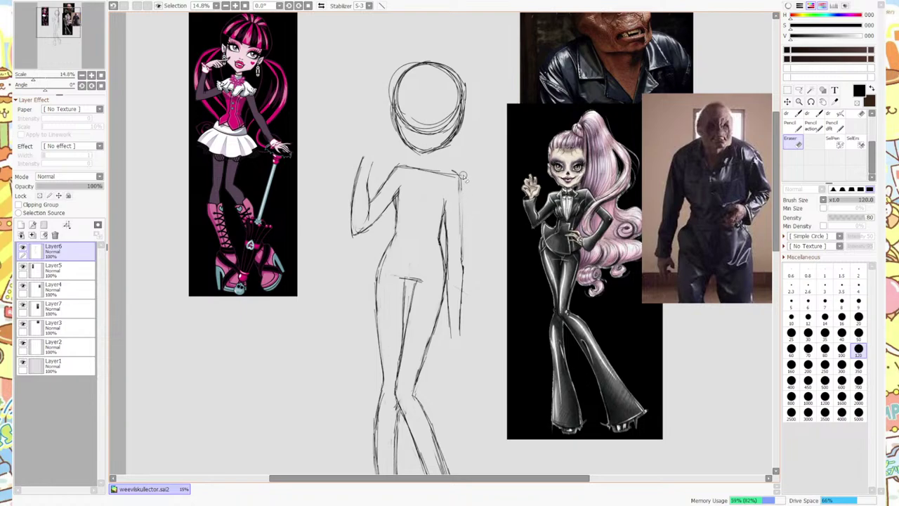
left_click(811, 125)
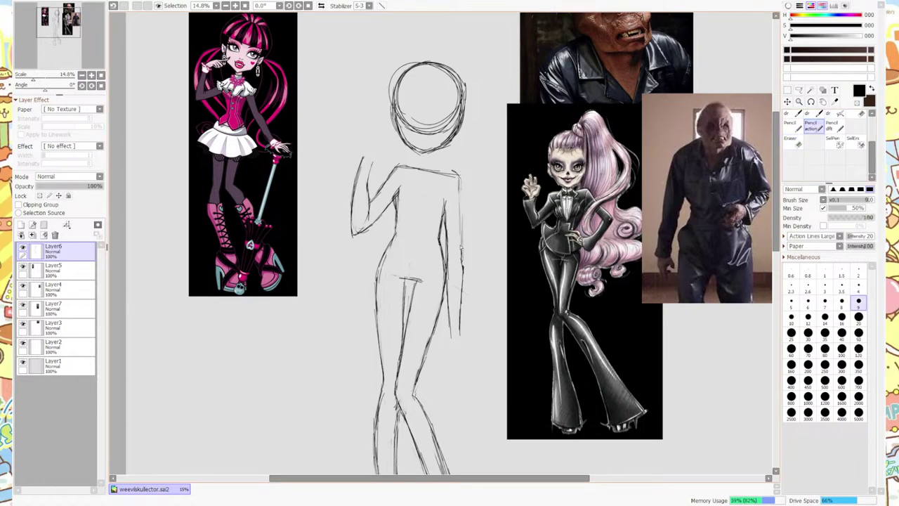
left_click_drag(463, 259, 462, 193)
left_click_drag(461, 242, 454, 174)
left_click(800, 144)
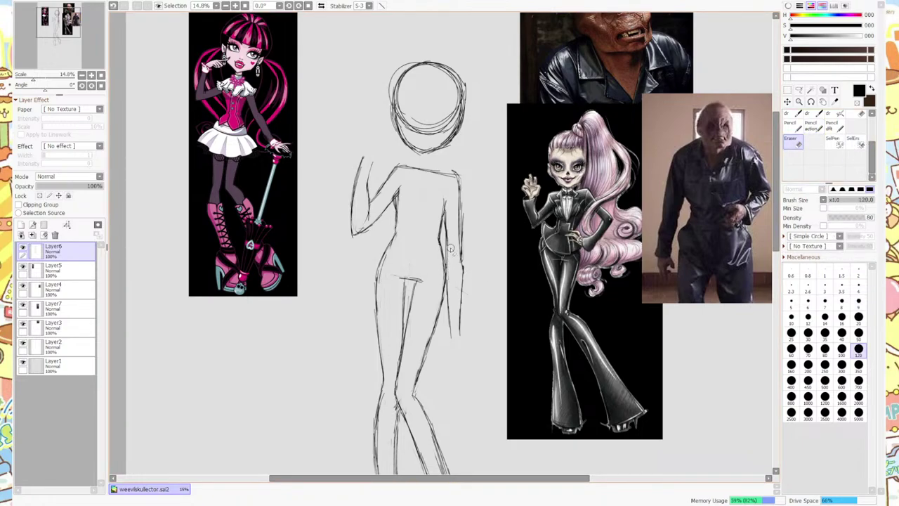
mouse_move(451, 248)
left_mouse_down()
mouse_move(448, 220)
mouse_move(462, 257)
mouse_move(467, 179)
left_mouse_up()
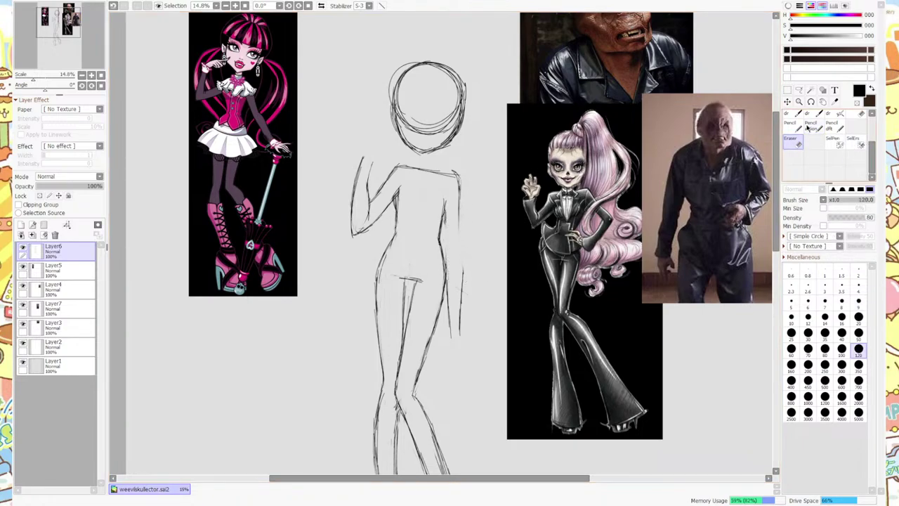
Redraw the hanging arm's outer line from the shoulder to the elbow with Pencil action at size 9, joining it to the forearm.
left_click(808, 127)
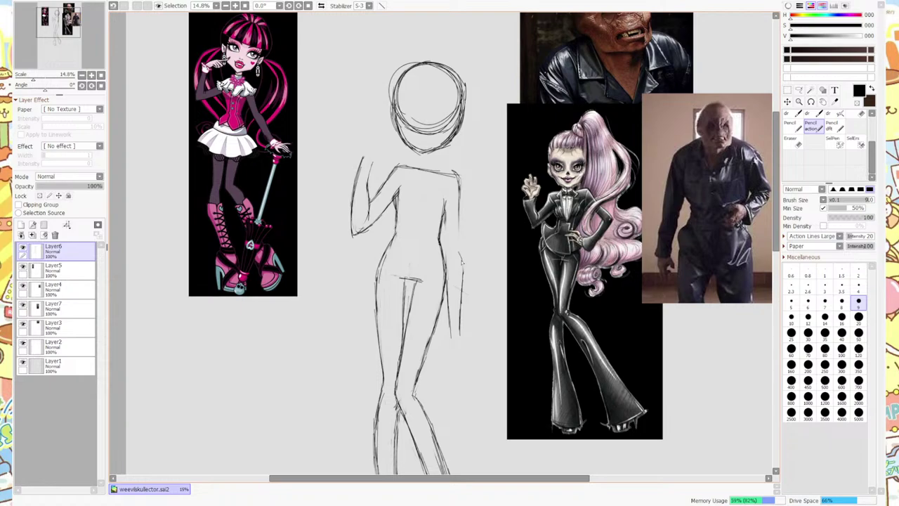
left_click_drag(461, 259, 459, 201)
mouse_move(459, 236)
left_mouse_down()
mouse_move(457, 245)
mouse_move(445, 212)
left_mouse_up()
left_click_drag(449, 258, 447, 228)
key("e")
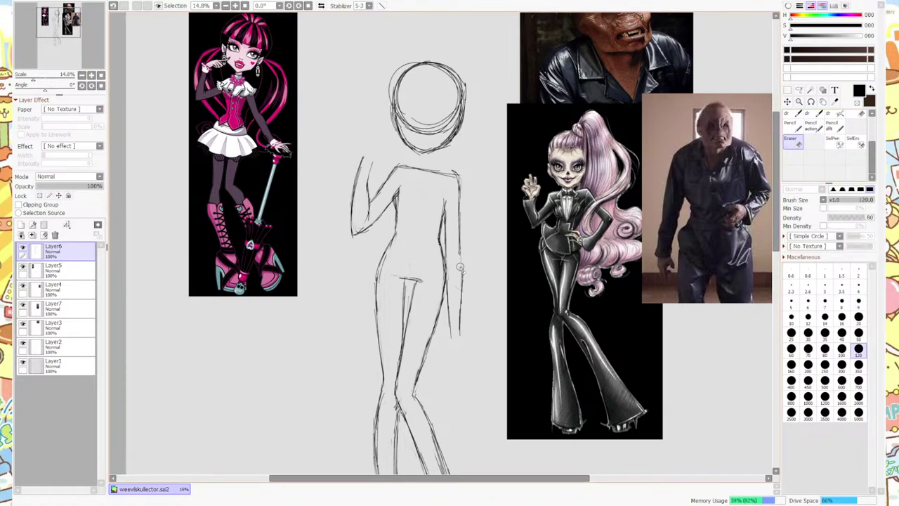
left_click(811, 126)
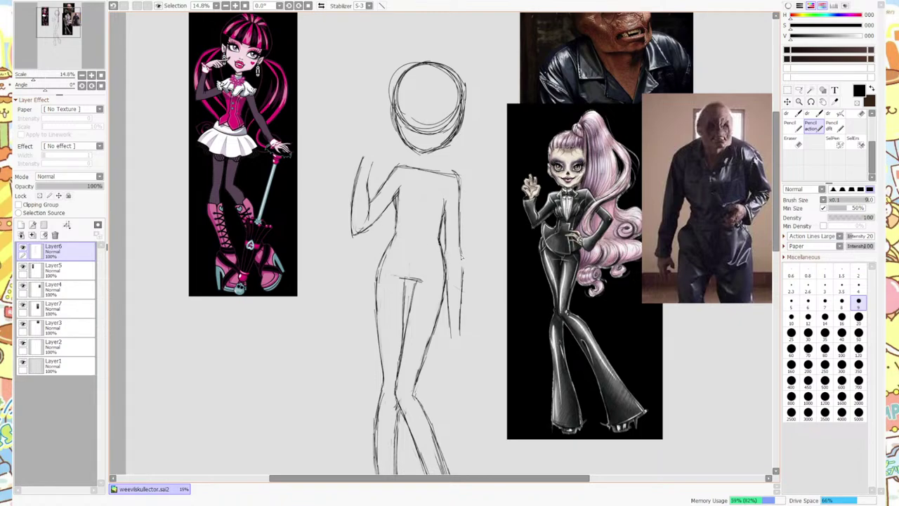
key("e")
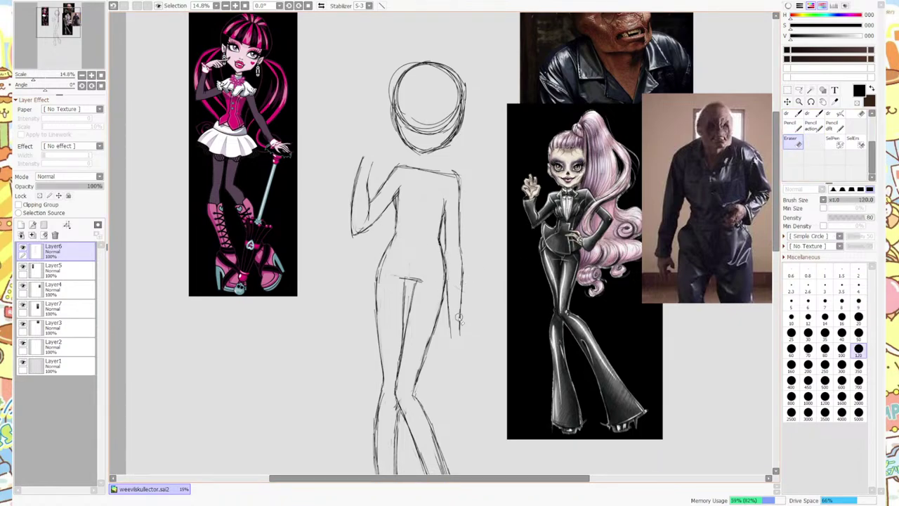
Erase and redraw the hanging arm's forearm lines, and sketch a flexed hand pointing outward from the wrist.
mouse_move(452, 309)
left_mouse_down()
mouse_move(451, 247)
mouse_move(466, 278)
mouse_move(465, 335)
mouse_move(467, 272)
left_mouse_up()
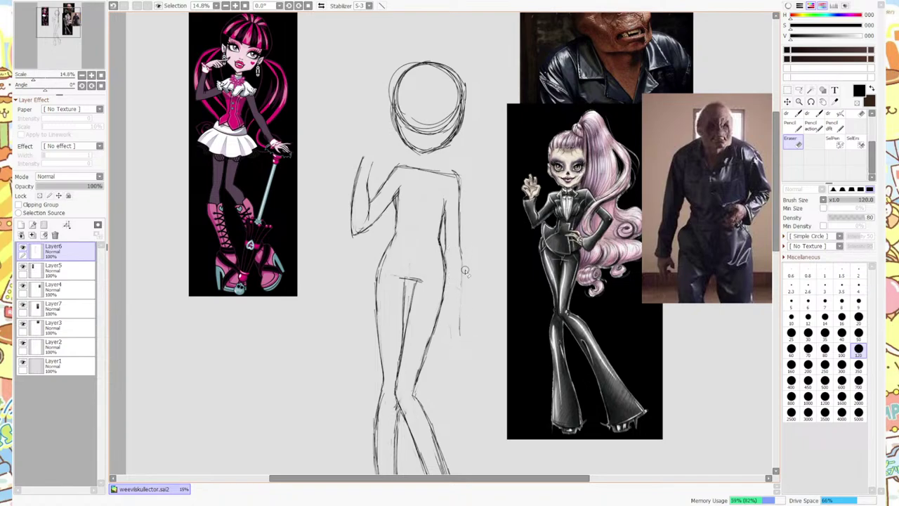
left_click(813, 126)
left_click_drag(461, 329, 460, 248)
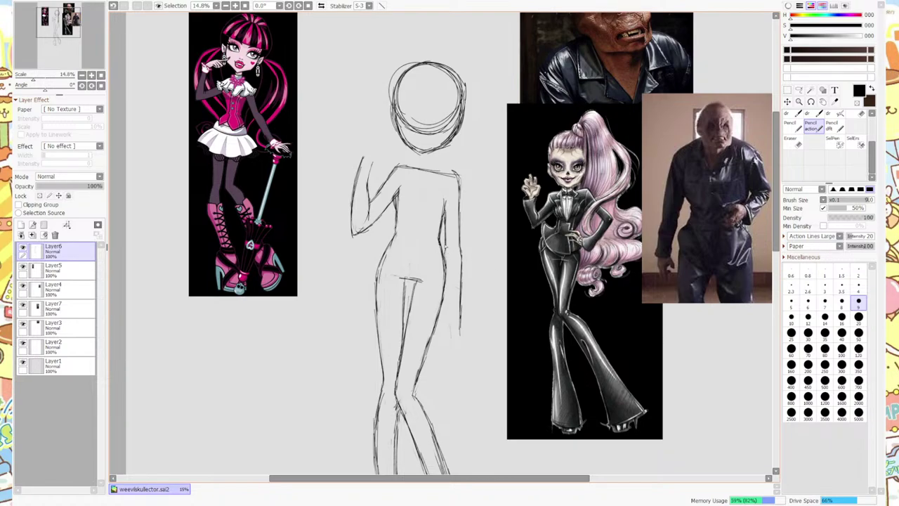
mouse_move(448, 254)
left_mouse_down()
mouse_move(450, 333)
mouse_move(483, 344)
mouse_move(489, 333)
left_mouse_up()
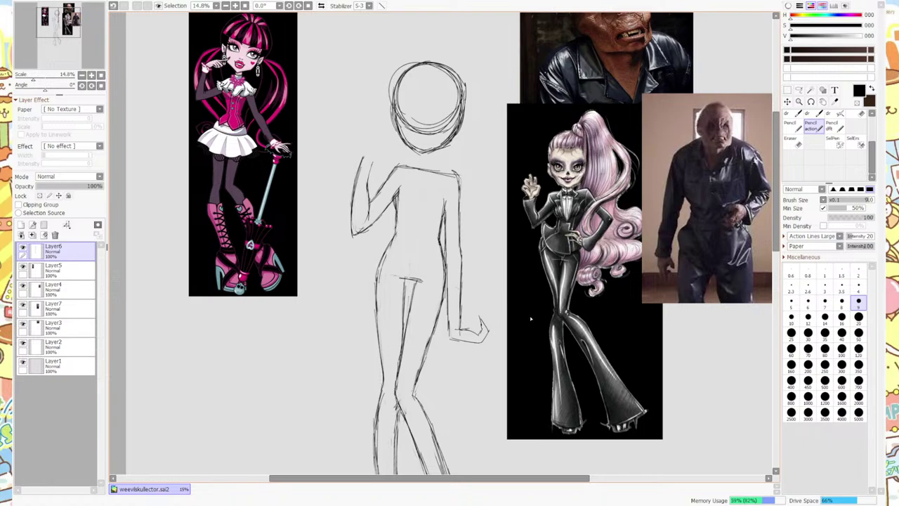
Select the hanging arm's hand with the selection pen, move it slightly up to shorten the forearm, and clear the selection.
left_click(793, 143)
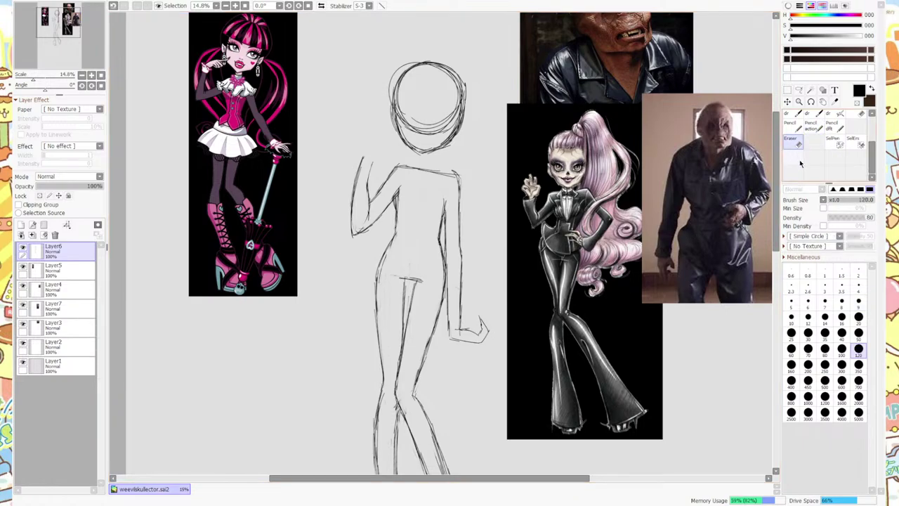
scroll(437, 341, "down", 1)
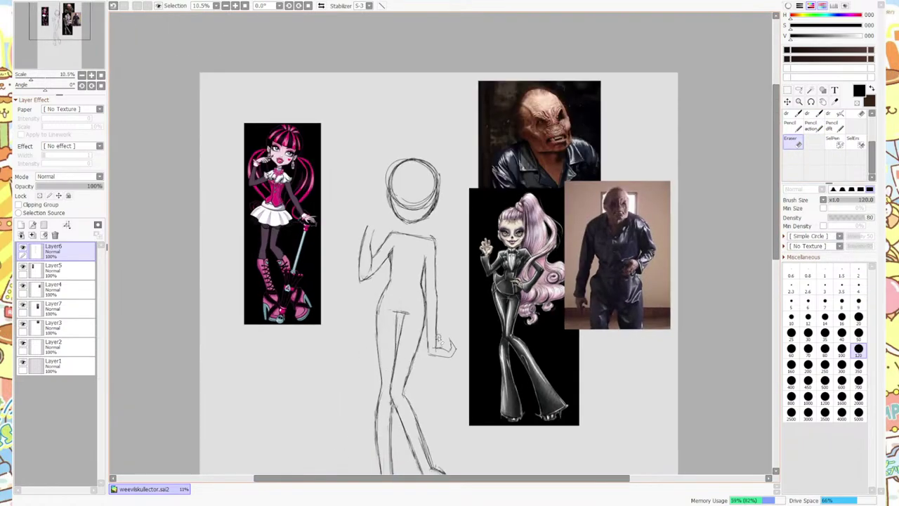
scroll(437, 341, "up", 1)
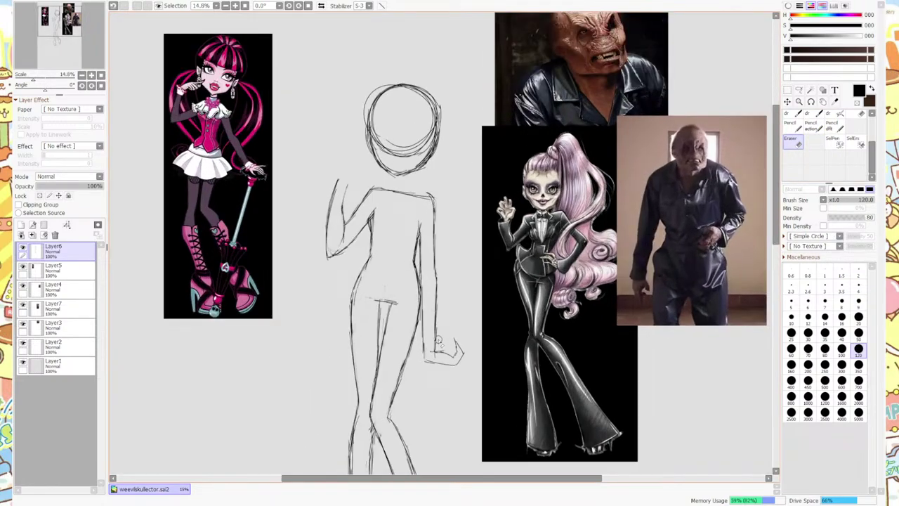
left_click(834, 142)
mouse_move(443, 351)
left_mouse_down()
mouse_move(430, 357)
mouse_move(446, 370)
mouse_move(456, 343)
mouse_move(464, 355)
mouse_move(453, 337)
left_mouse_up()
left_click(789, 102)
key("ctrl+t")
key("Return")
key("ctrl+d")
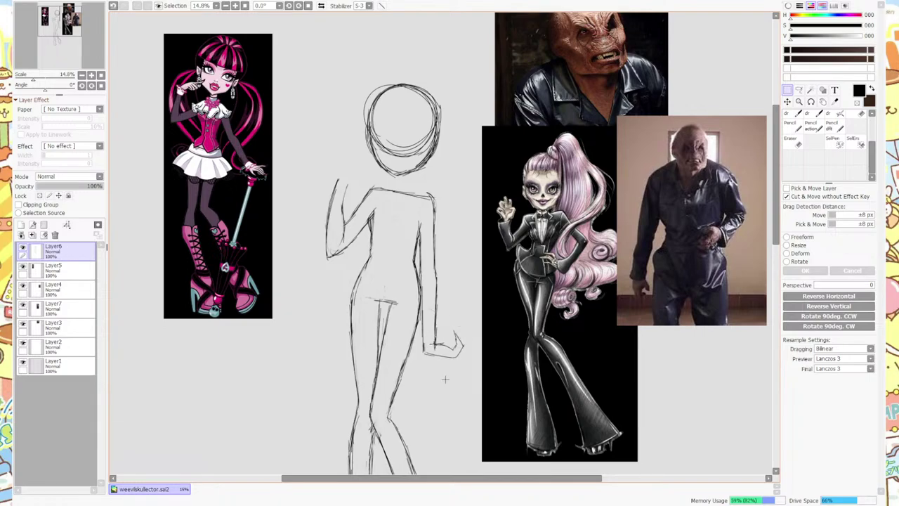
Examine the whole figure's pose and proportions against the reference images.
scroll(445, 379, "down", 3)
scroll(444, 379, "up", 5)
scroll(441, 403, "down", 4)
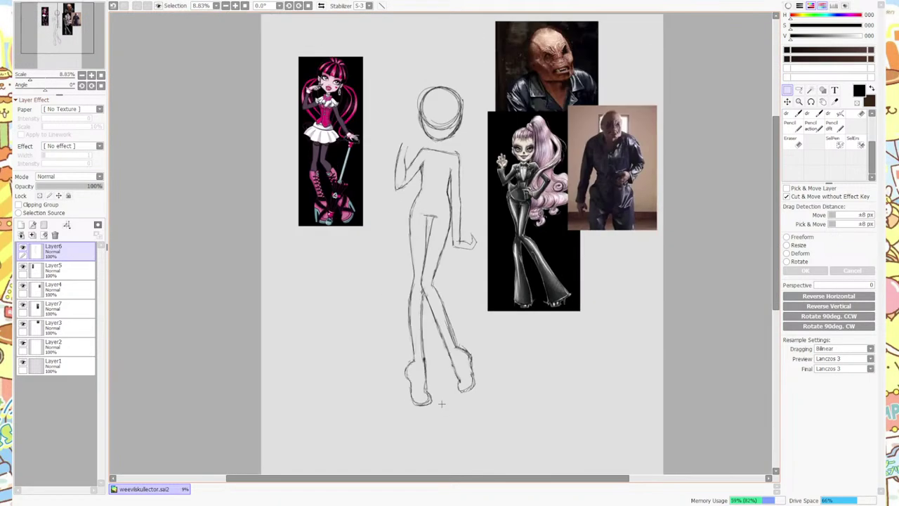
scroll(447, 224, "down", 1)
scroll(446, 225, "up", 3)
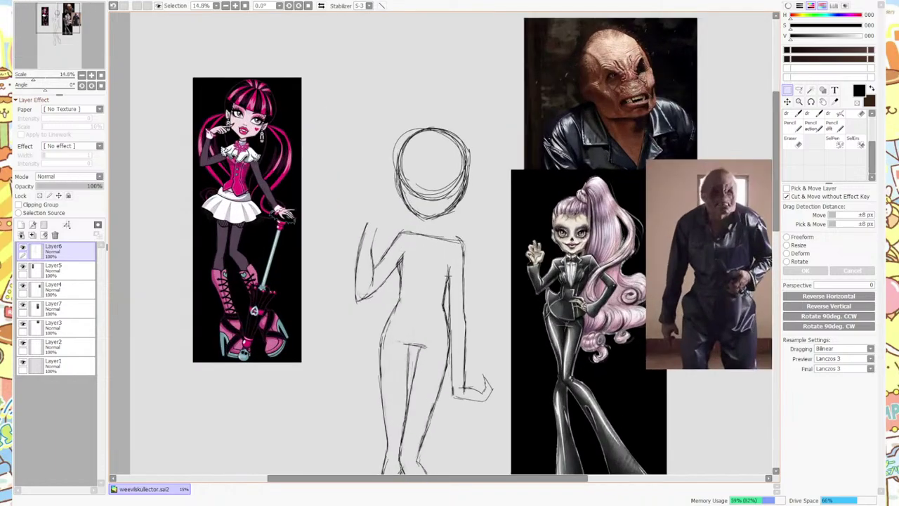
scroll(453, 277, "up", 2)
scroll(441, 260, "down", 3)
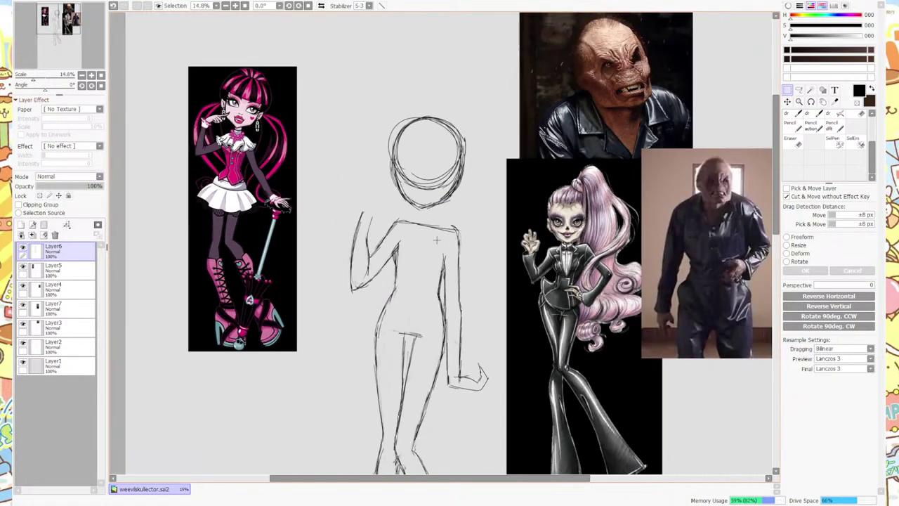
scroll(423, 195, "up", 2)
scroll(422, 195, "down", 1)
scroll(423, 195, "up", 1)
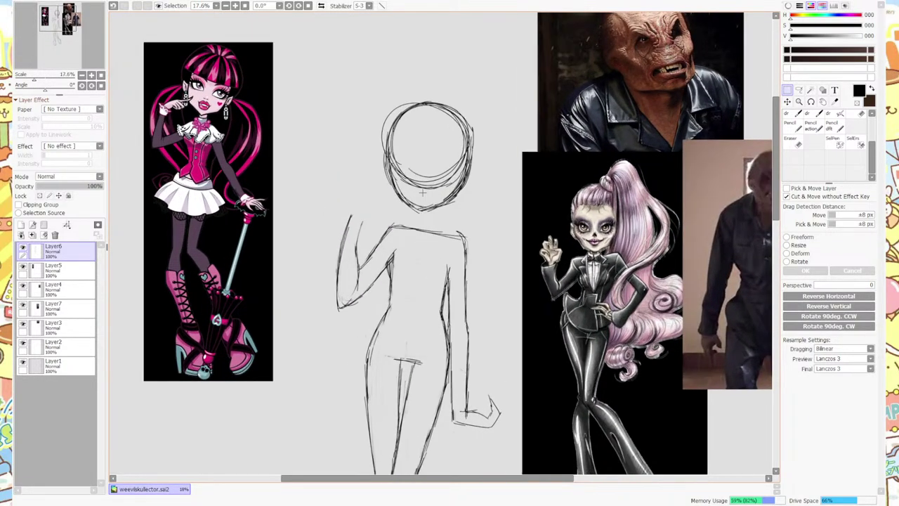
Erase the overlapping construction circles around and inside the head with the Eraser at size 120, leaving one oval outline.
key("e")
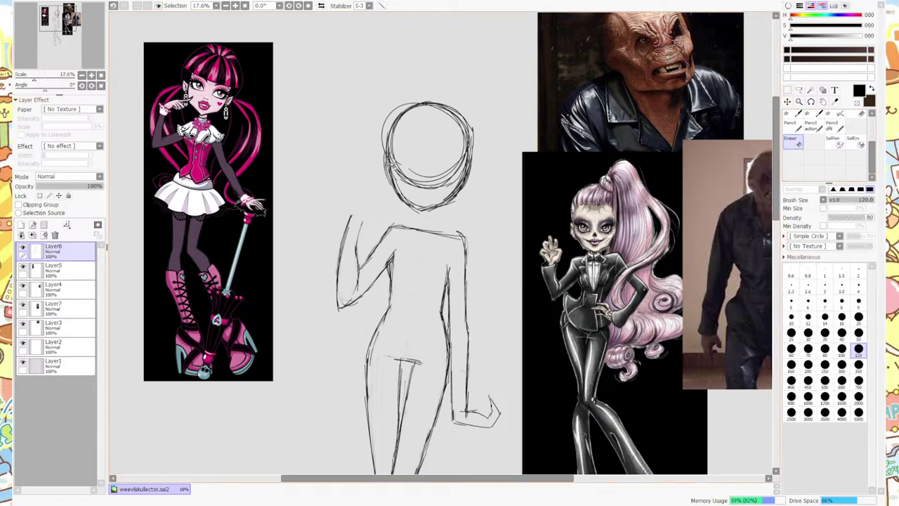
left_click_drag(380, 155, 393, 96)
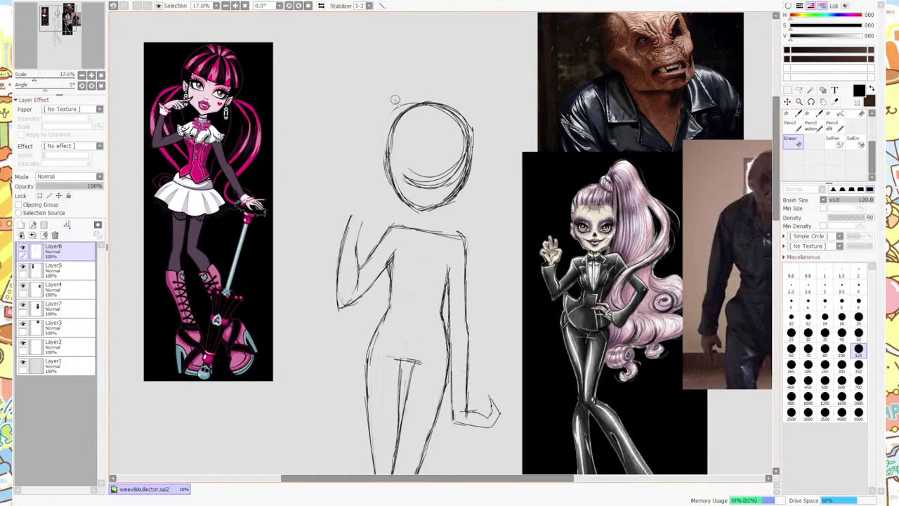
mouse_move(404, 157)
left_mouse_down()
mouse_move(427, 194)
mouse_move(453, 169)
mouse_move(430, 166)
mouse_move(466, 144)
mouse_move(460, 166)
mouse_move(445, 118)
mouse_move(453, 163)
mouse_move(454, 120)
mouse_move(427, 112)
mouse_move(446, 111)
mouse_move(466, 168)
mouse_move(453, 188)
mouse_move(439, 199)
mouse_move(463, 154)
mouse_move(449, 189)
mouse_move(448, 158)
mouse_move(424, 200)
mouse_move(401, 182)
mouse_move(421, 203)
mouse_move(398, 172)
mouse_move(386, 192)
mouse_move(386, 167)
mouse_move(442, 190)
mouse_move(425, 205)
mouse_move(464, 172)
left_mouse_up()
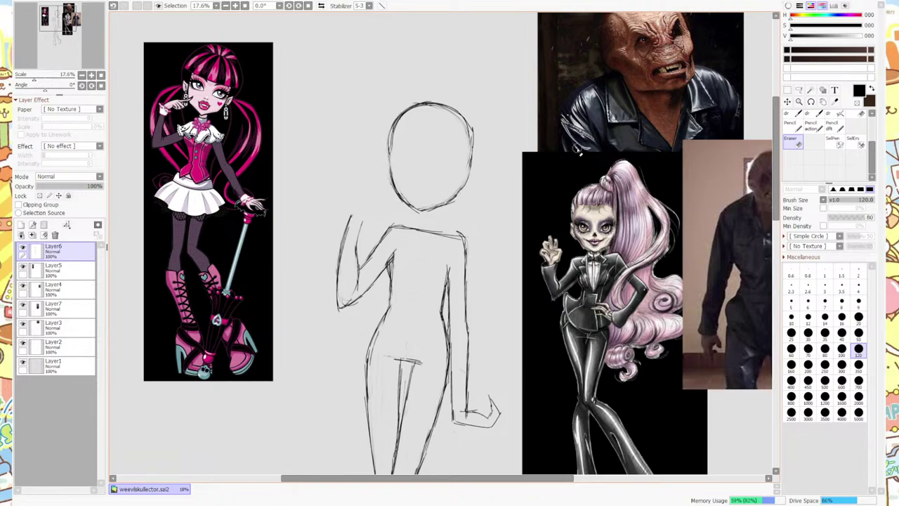
Erase and redraw the head's side outline opposite the bent arm with Pencil action at size 9, and lower the crown slightly.
mouse_move(432, 202)
left_mouse_down()
mouse_move(463, 185)
mouse_move(477, 115)
left_mouse_up()
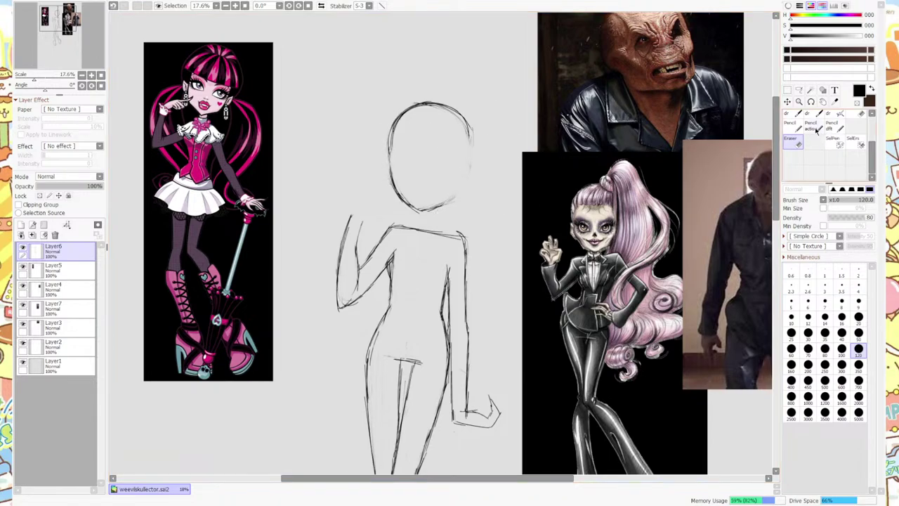
key("n")
mouse_move(430, 208)
left_mouse_down()
mouse_move(463, 183)
mouse_move(465, 118)
left_mouse_up()
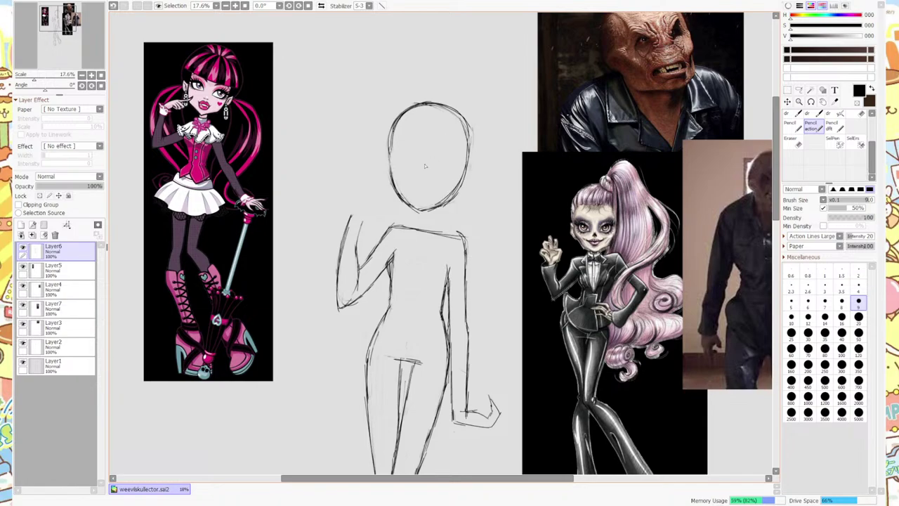
mouse_move(395, 179)
left_mouse_down()
mouse_move(389, 138)
mouse_move(405, 113)
mouse_move(461, 114)
mouse_move(469, 159)
mouse_move(433, 95)
mouse_move(387, 101)
mouse_move(381, 124)
mouse_move(435, 100)
mouse_move(450, 105)
left_mouse_up()
key("e")
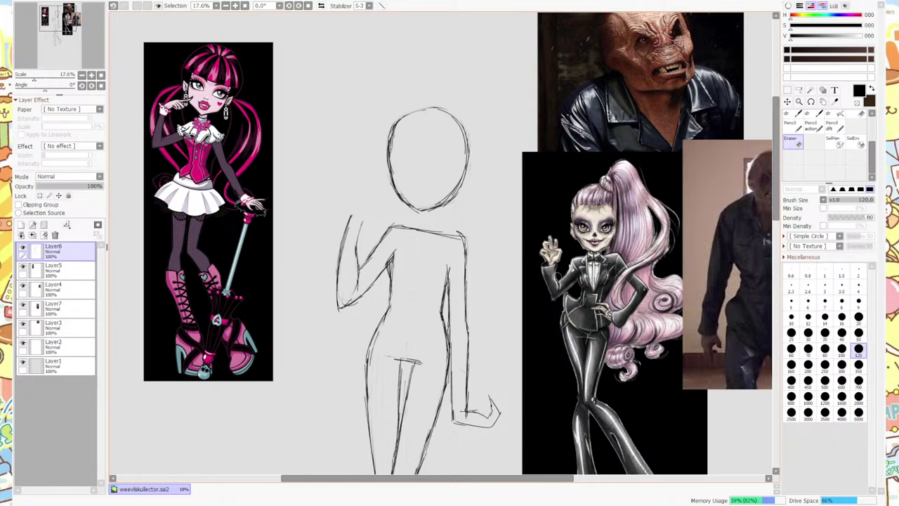
left_click(813, 128)
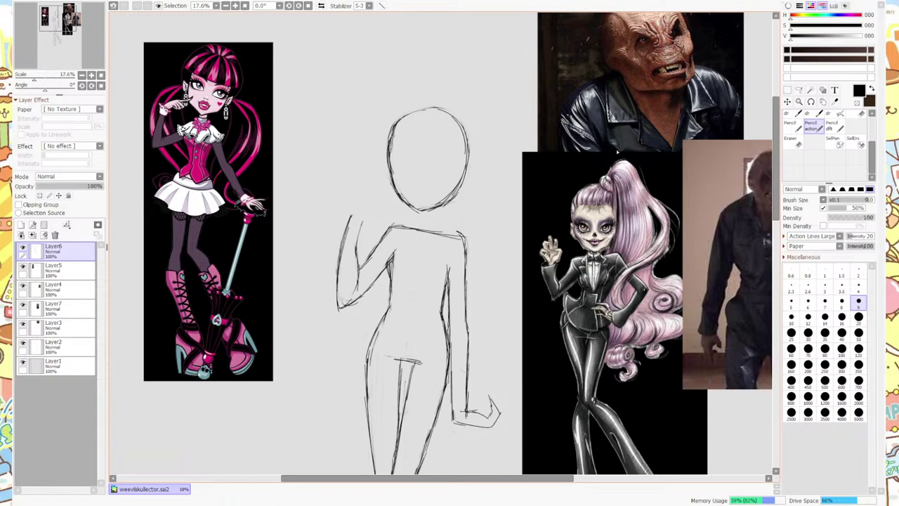
Erase the lower side of the head outline toward the bent arm and redraw the jaw with Pencil action at size 9.
key("e")
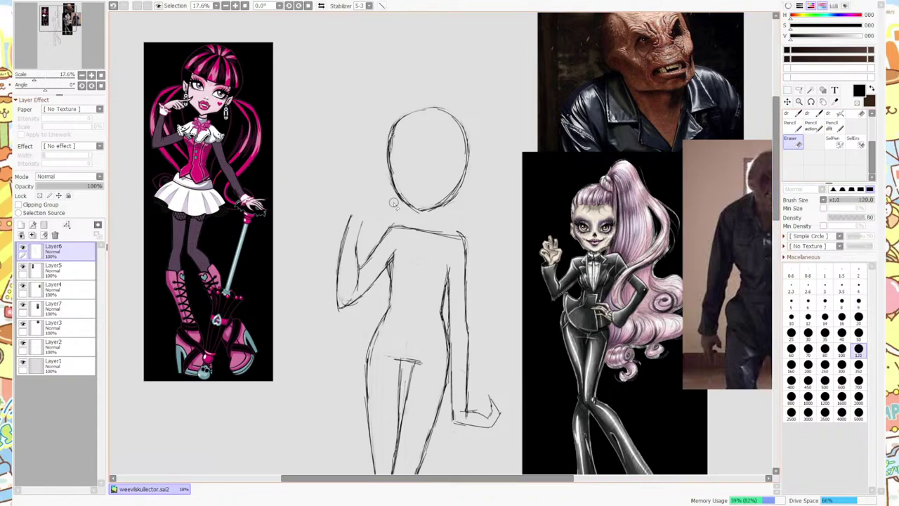
mouse_move(394, 202)
left_mouse_down()
mouse_move(398, 163)
mouse_move(410, 192)
left_mouse_up()
left_click(831, 127)
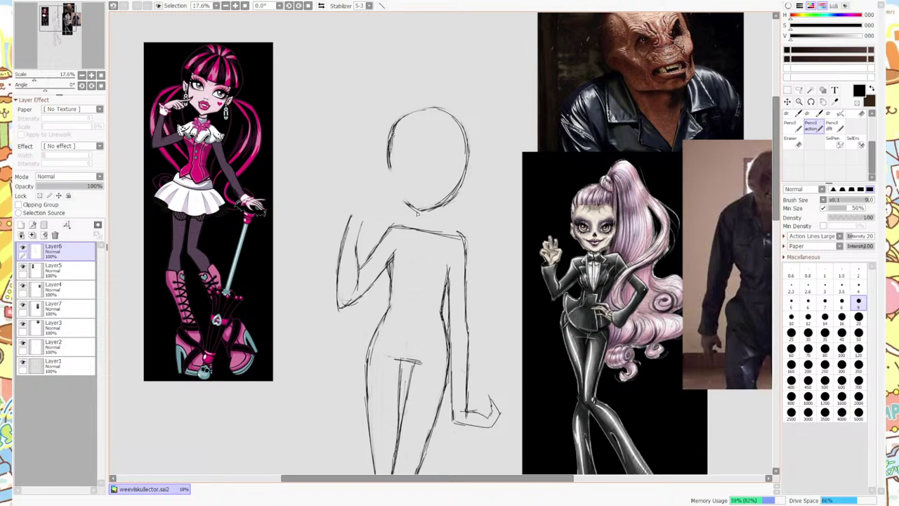
mouse_move(413, 207)
left_mouse_down()
mouse_move(393, 188)
mouse_move(391, 168)
left_mouse_up()
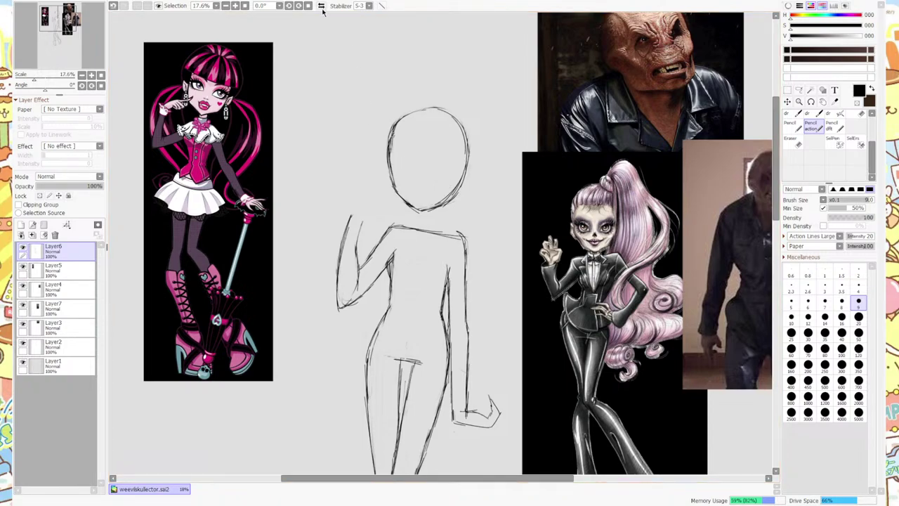
Examine the figure's proportions in mirrored, rotated and normal views and at several zoom levels beside the reference images.
key("ctrl+minus")
key("ctrl+plus")
key("ctrl+plus")
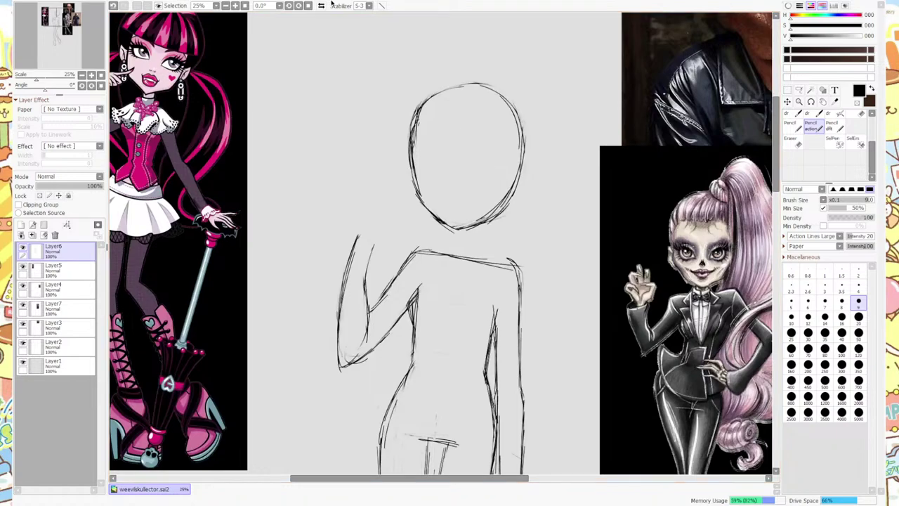
left_click(321, 6)
left_click(321, 6)
left_click(288, 6)
left_click(321, 6)
left_click(321, 5)
left_click(321, 6)
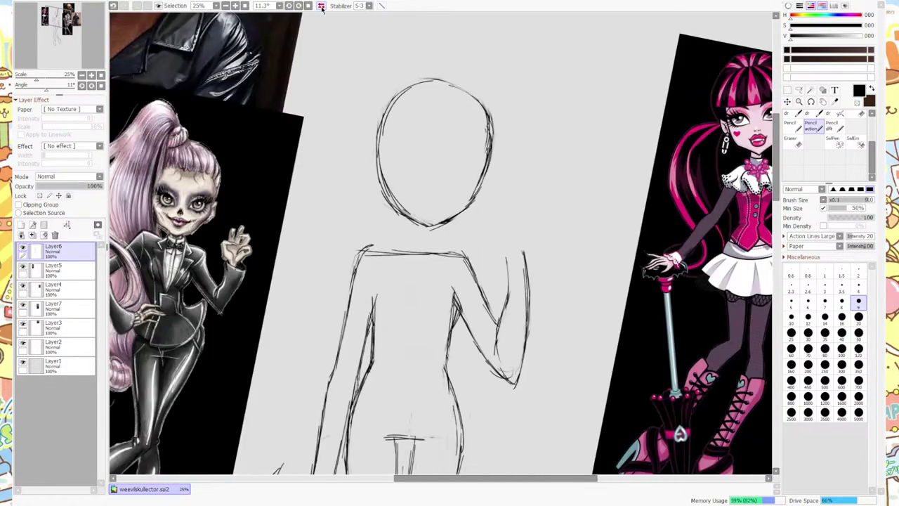
left_click(321, 6)
left_click(309, 6)
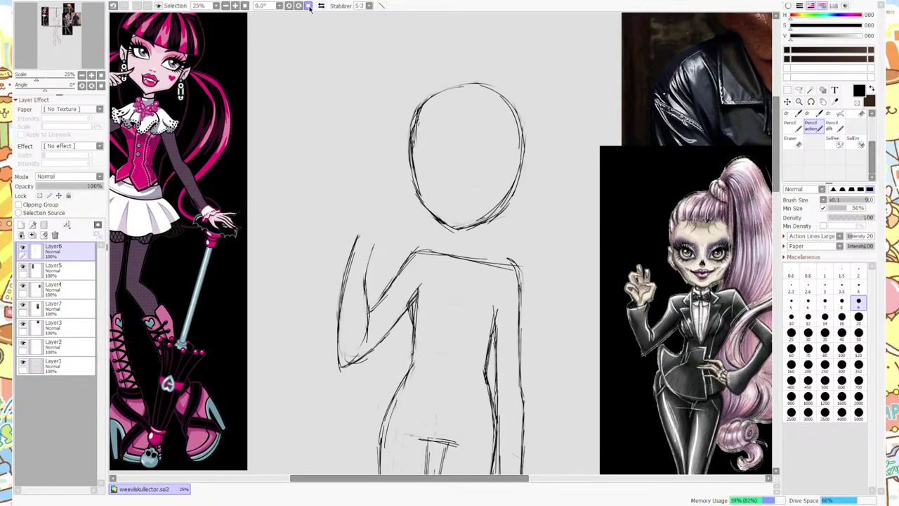
scroll(426, 210, "down", 3)
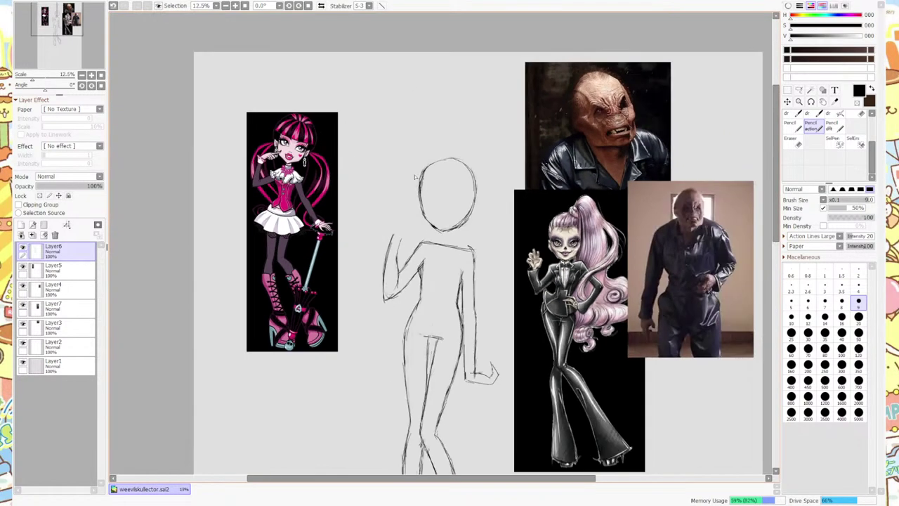
scroll(414, 201, "up", 2)
scroll(440, 262, "down", 1)
scroll(440, 262, "down", 1)
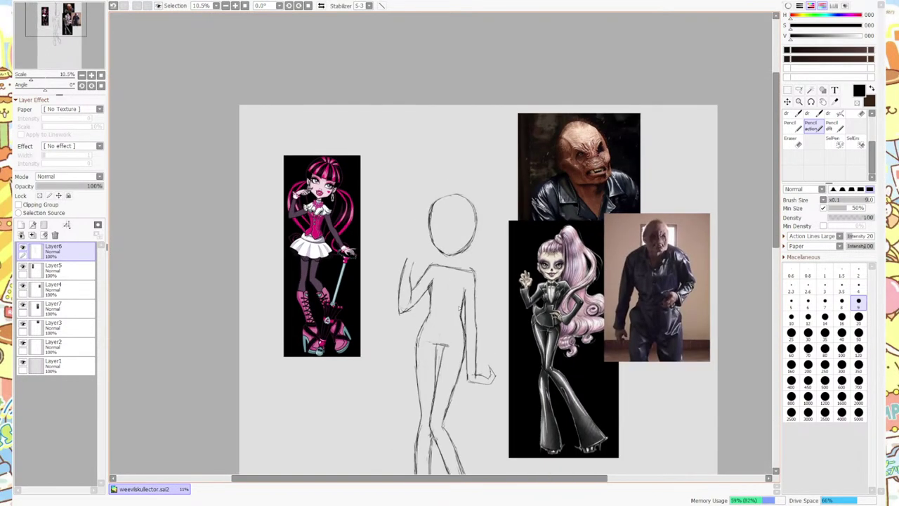
scroll(440, 262, "up", 3)
scroll(441, 262, "down", 2)
Box-select the head, scale it down slightly, move it slightly down toward the hanging arm's side, and apply the transform.
left_click(788, 90)
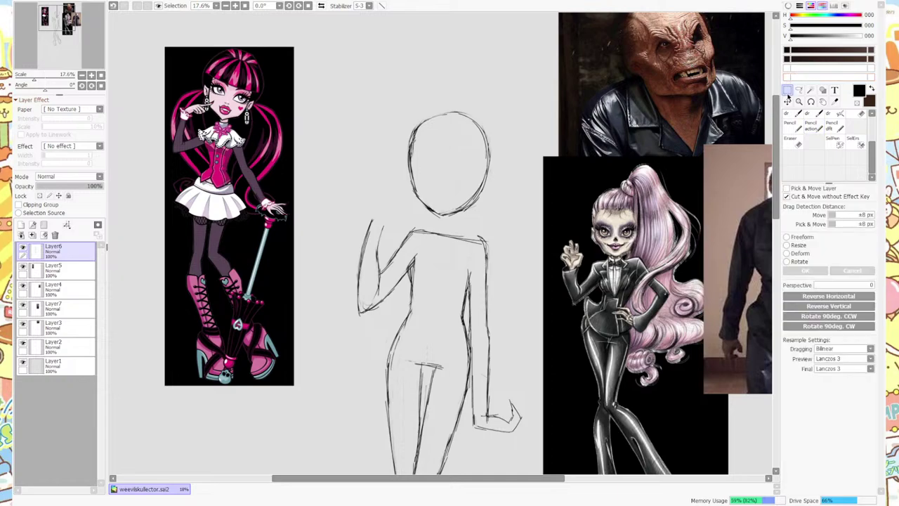
left_click_drag(378, 85, 526, 223)
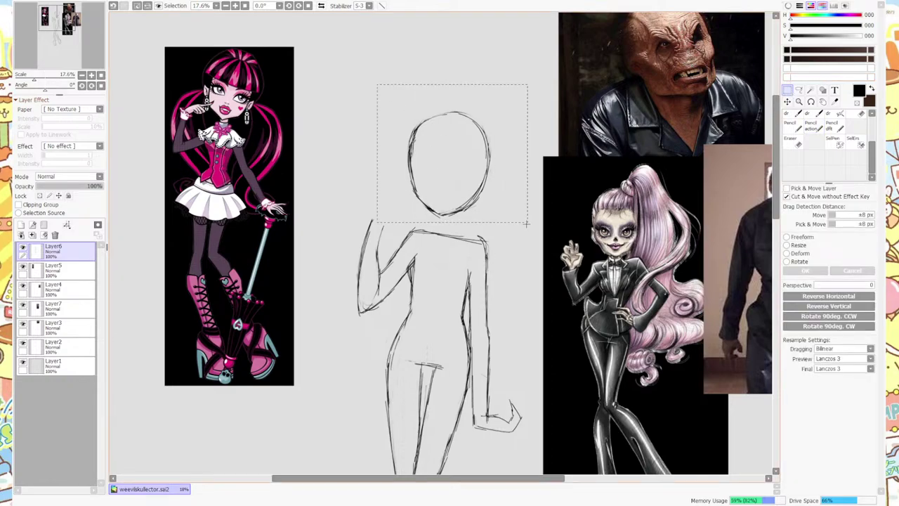
key("ctrl+t")
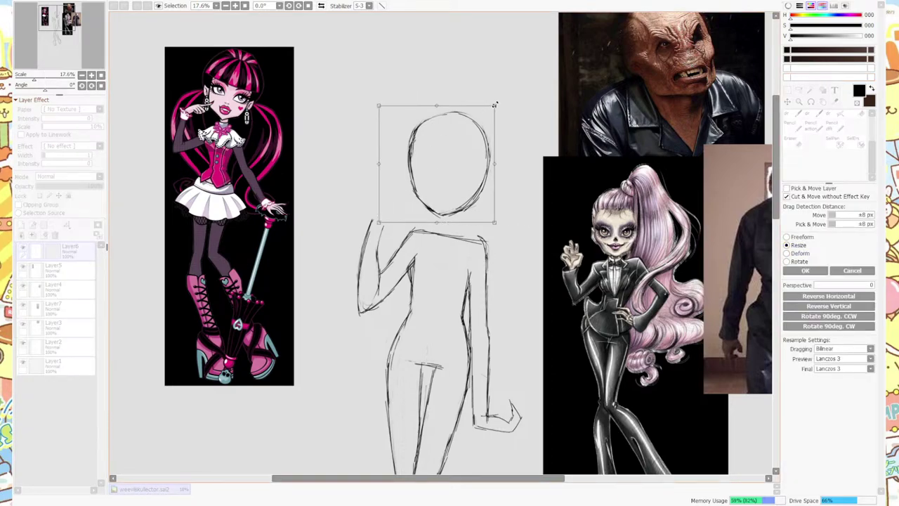
left_click_drag(495, 105, 492, 109)
left_click_drag(479, 148, 490, 154)
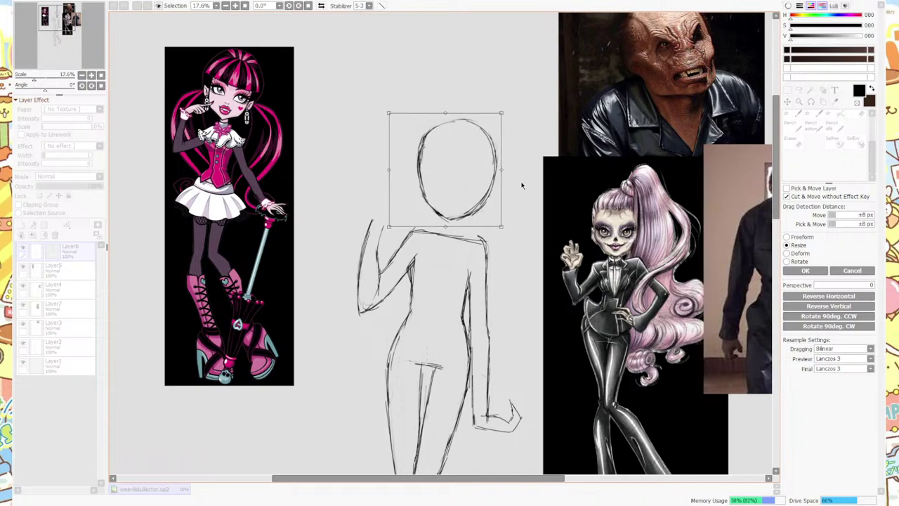
left_click(805, 271)
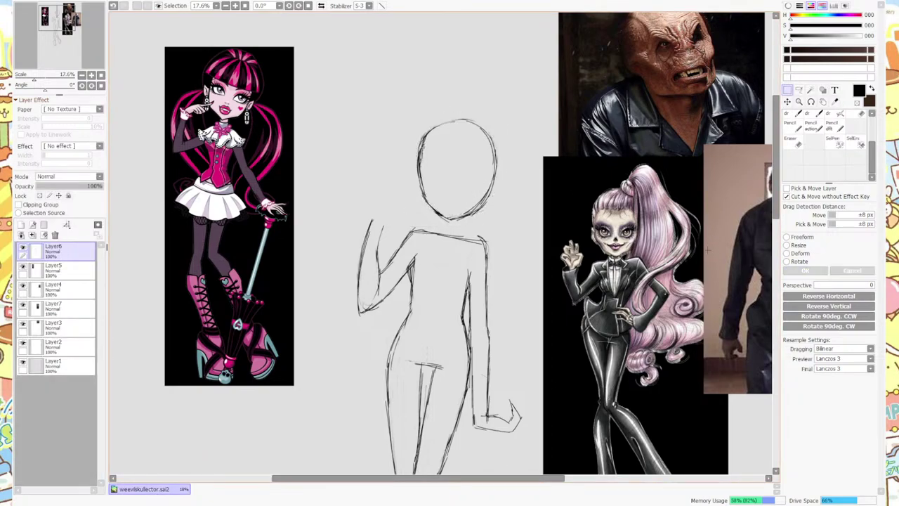
Add a new layer above the body sketch and draw a curved hem across the upper thighs with Pencil action at size 9.
scroll(579, 178, "down", 4)
scroll(579, 179, "up", 3)
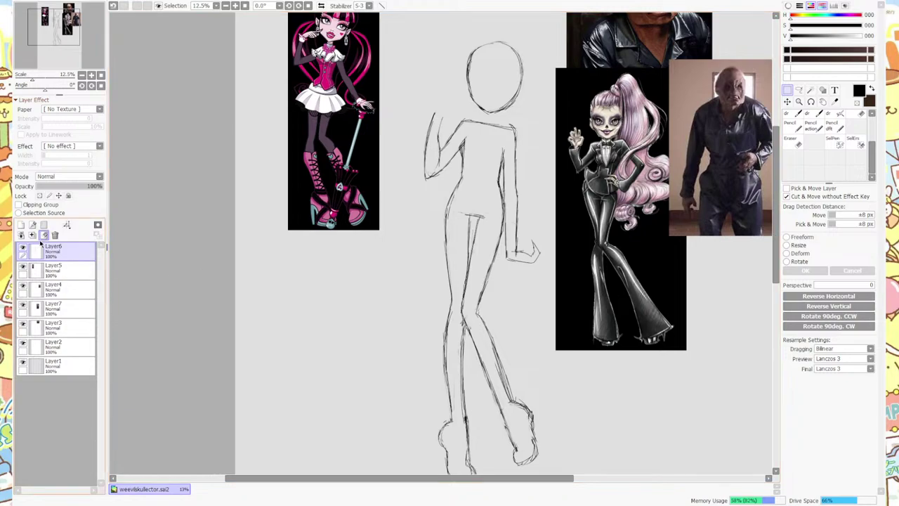
left_click(20, 225)
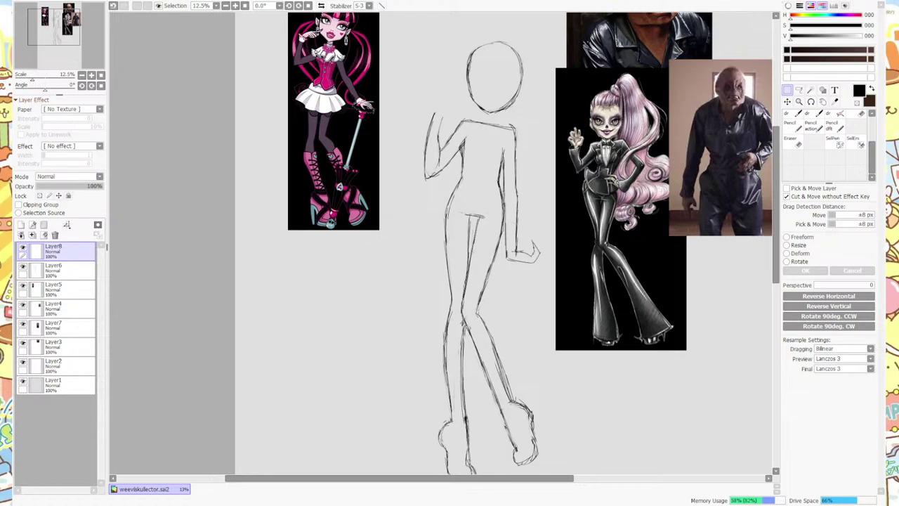
left_click(812, 125)
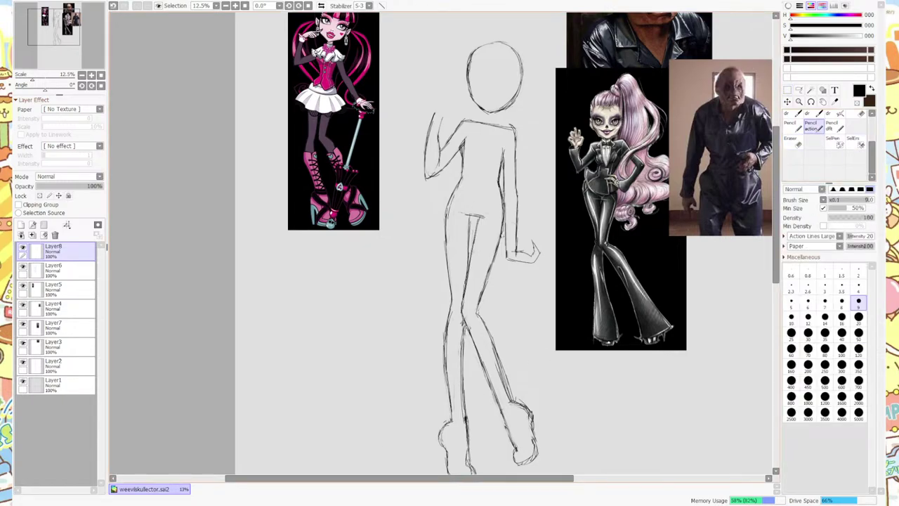
scroll(516, 172, "up", 2)
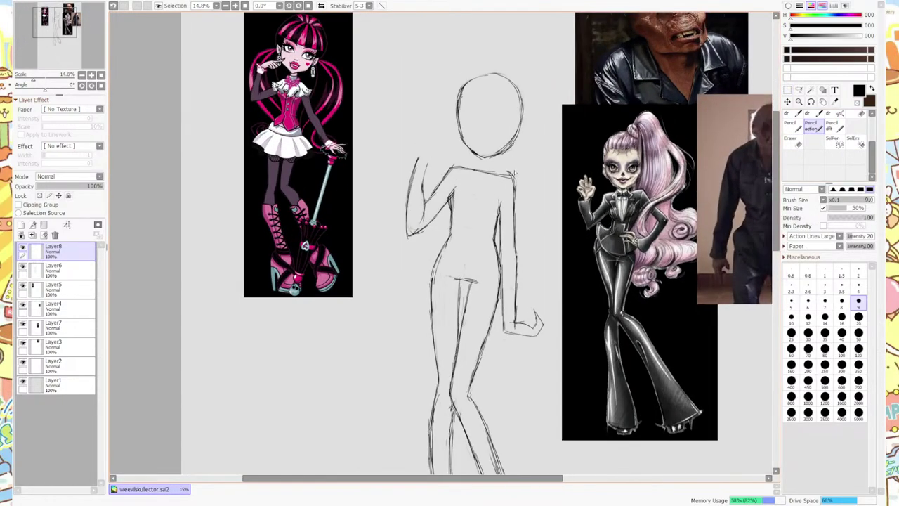
scroll(515, 172, "down", 2)
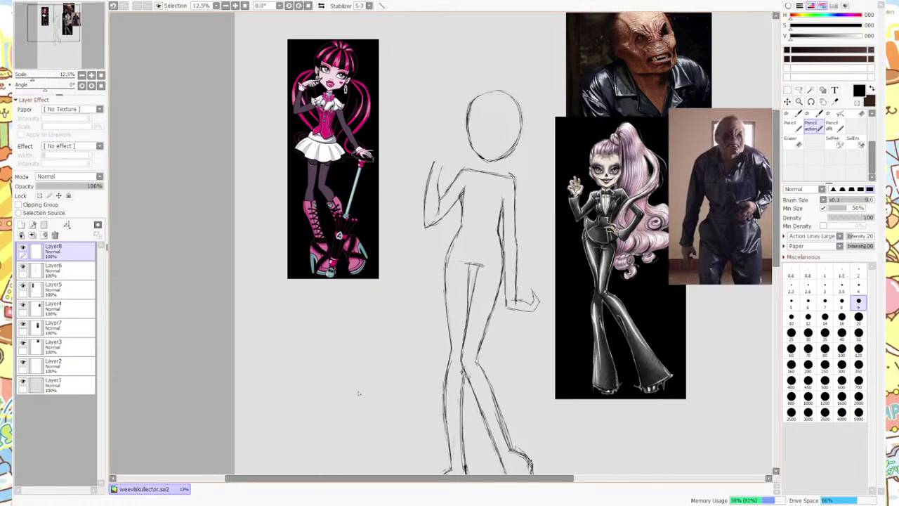
scroll(521, 237, "up", 1)
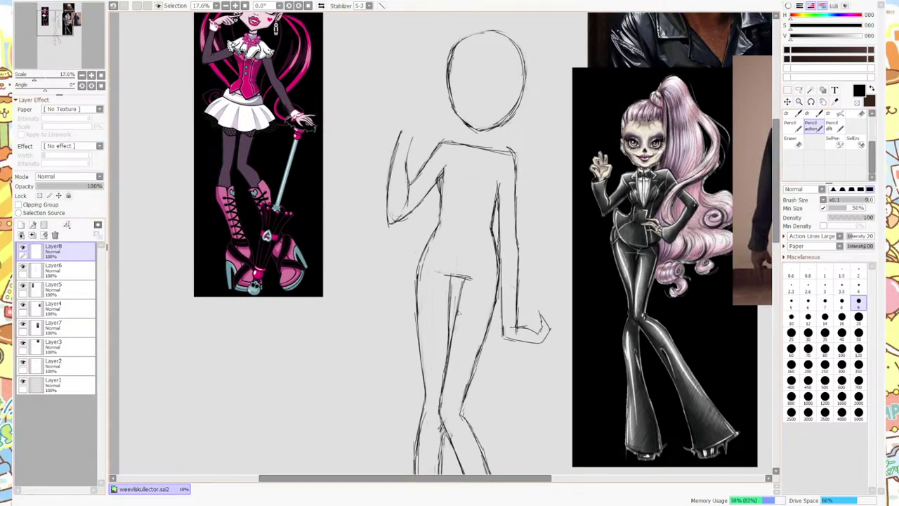
mouse_move(457, 319)
left_mouse_down()
mouse_move(506, 327)
mouse_move(410, 310)
mouse_move(461, 323)
left_mouse_up()
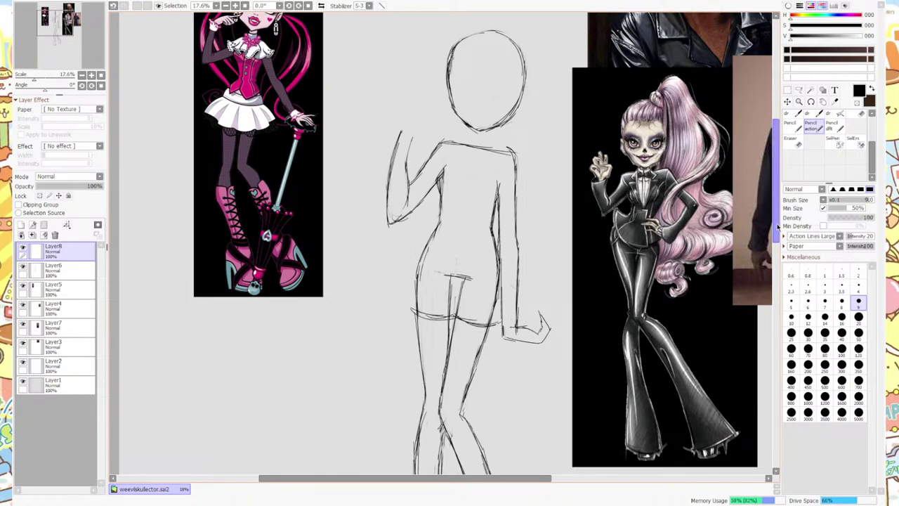
Sketch short sleeve hems across the bent arm's and the hanging arm's upper arms.
scroll(523, 254, "up", 2)
left_click_drag(423, 216, 437, 235)
mouse_move(491, 249)
left_mouse_down()
mouse_move(517, 254)
mouse_move(530, 247)
mouse_move(520, 242)
left_mouse_up()
left_click(792, 141)
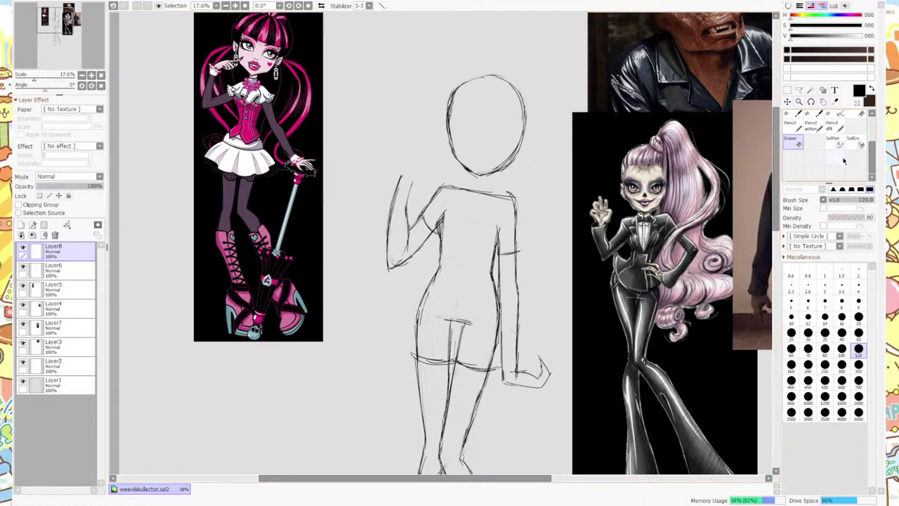
left_click(812, 127)
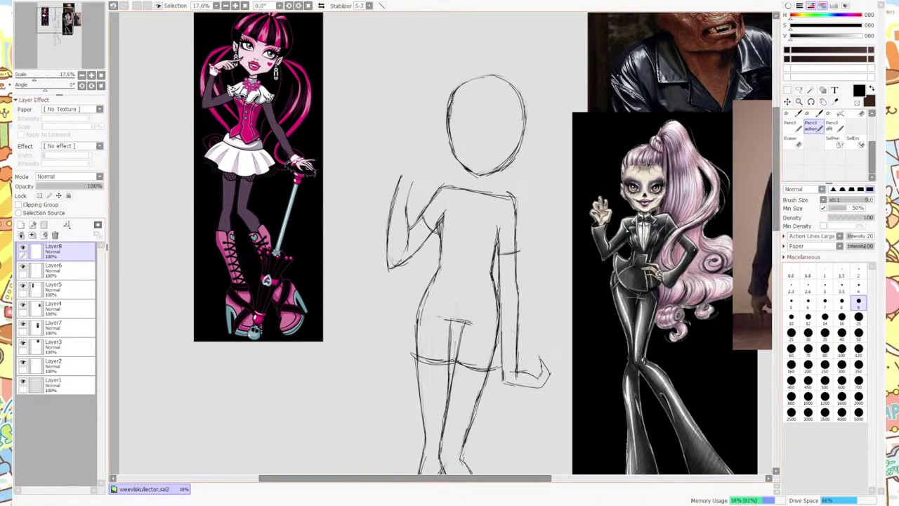
left_click(794, 142)
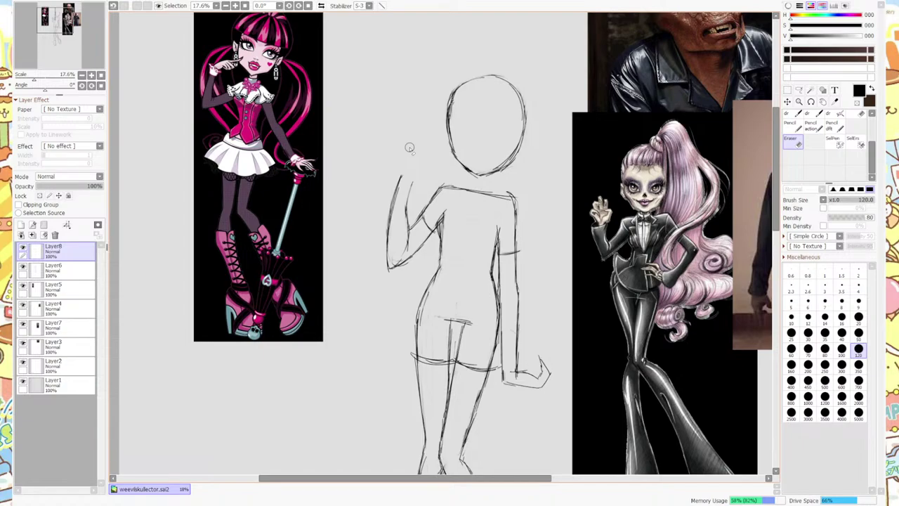
left_click(810, 126)
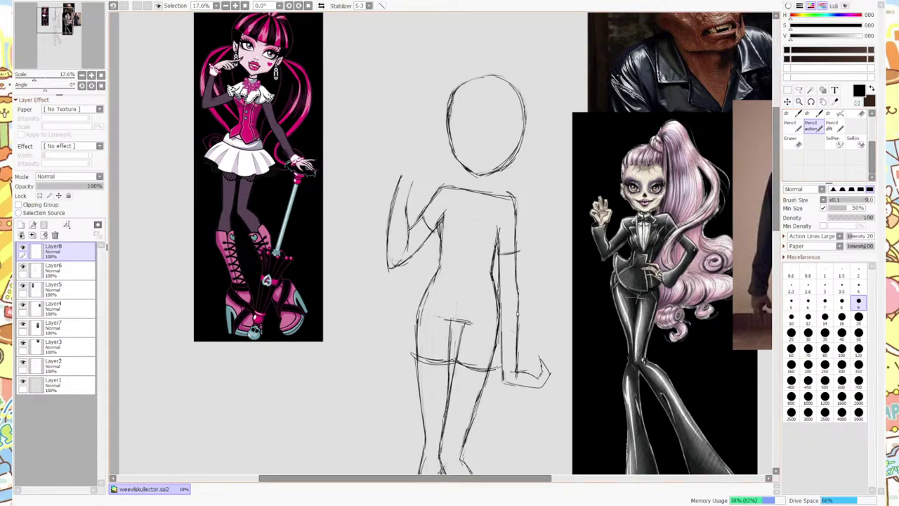
left_click(795, 136)
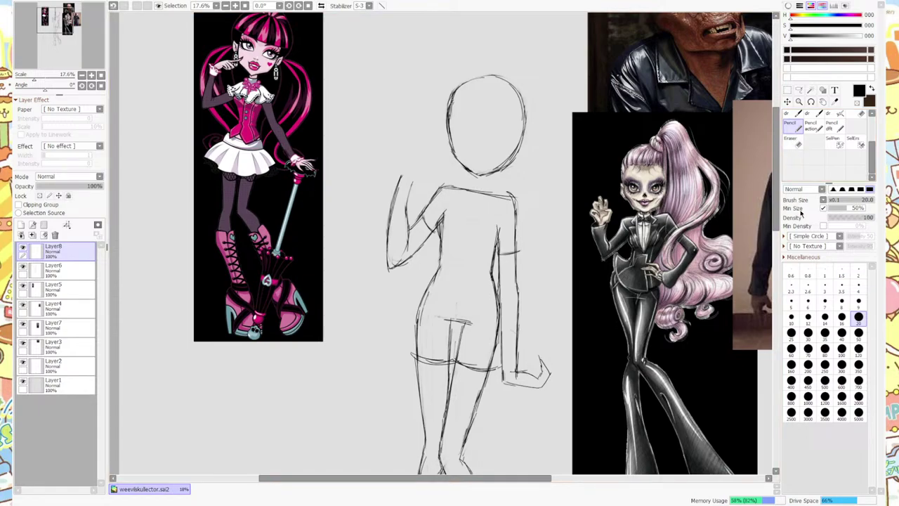
left_click(811, 127)
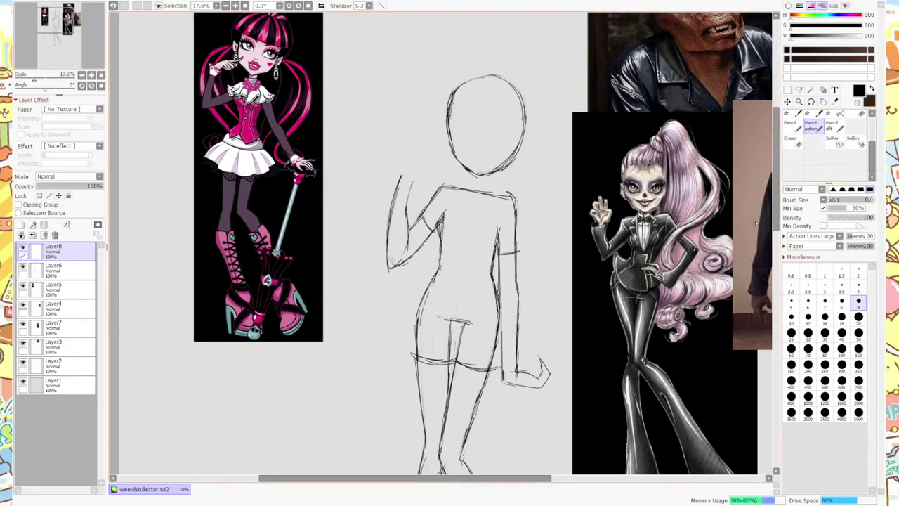
scroll(756, 224, "down", 3)
scroll(757, 238, "up", 2)
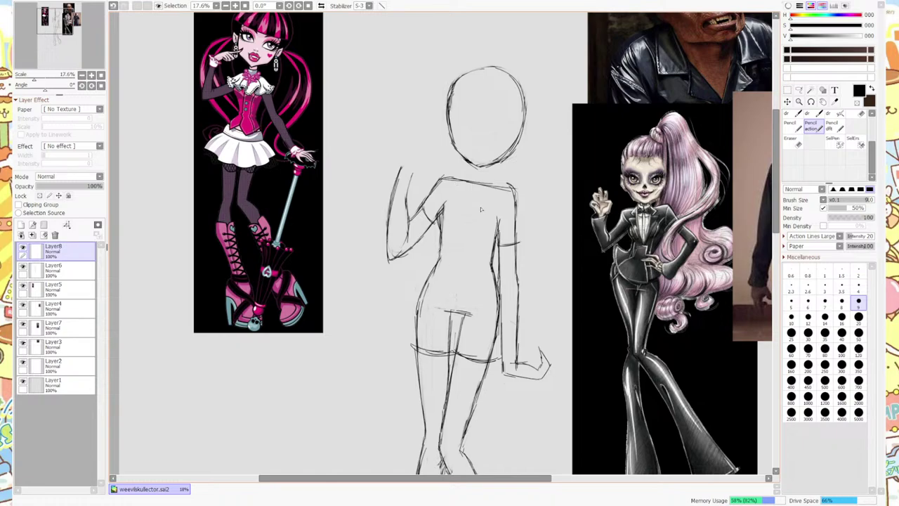
Erase the hanging arm's sleeve hem, redraw it as a slightly tilted curve, and trim its outer end with the Eraser at size 120.
key("e")
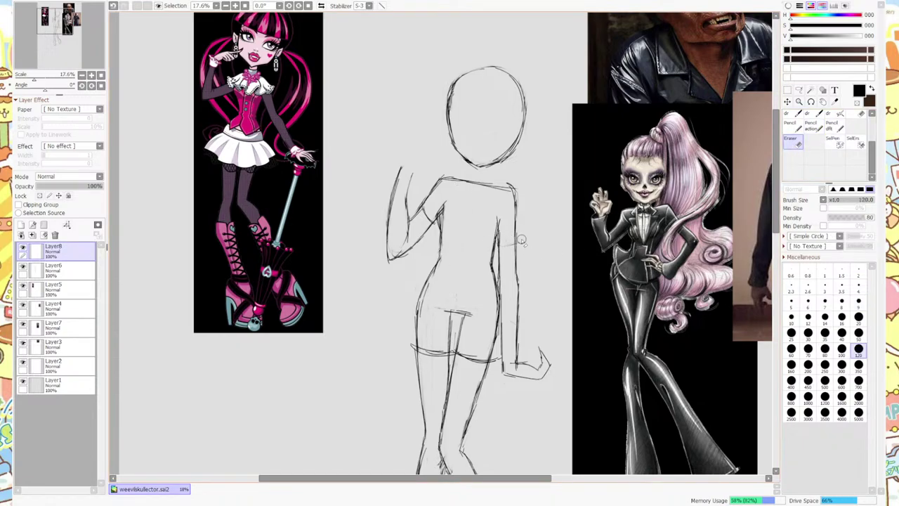
key("e")
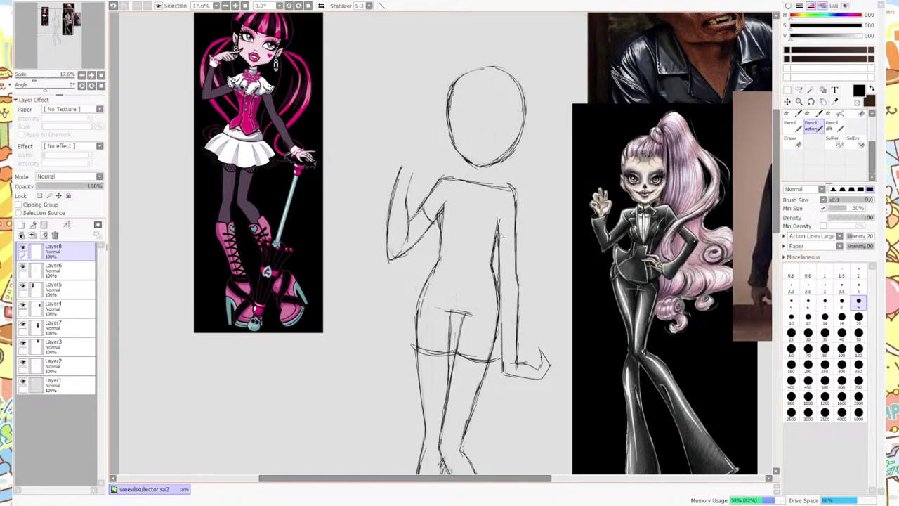
left_click_drag(489, 242, 534, 232)
left_click(791, 144)
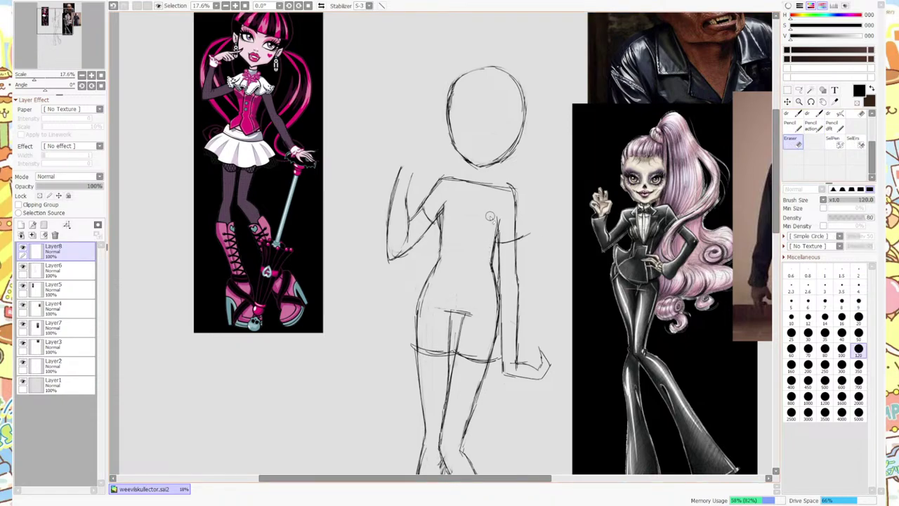
left_click_drag(543, 245, 526, 244)
Box-select the hanging arm's sleeve hem, reposition it slightly, and trim its outer end with the Eraser.
mouse_move(775, 210)
left_mouse_down()
mouse_move(766, 105)
mouse_move(774, 194)
left_mouse_up()
left_click(788, 90)
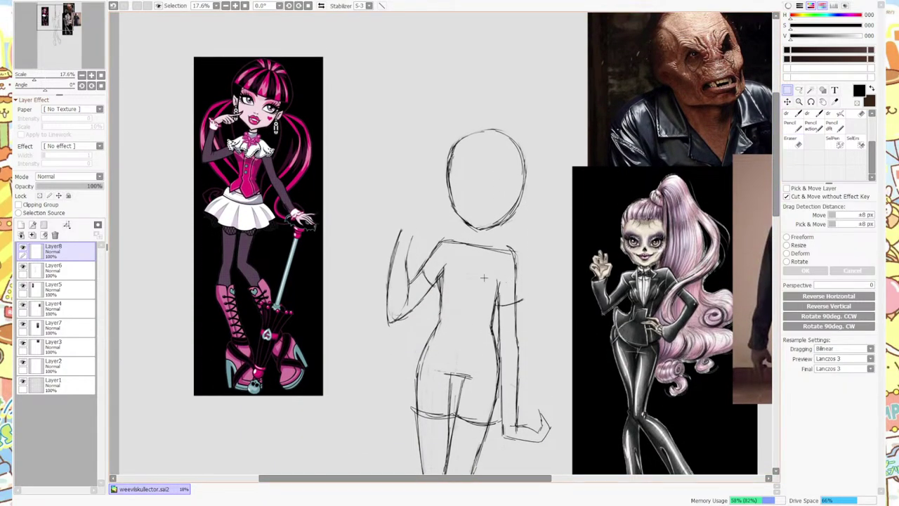
mouse_move(479, 272)
left_mouse_down()
mouse_move(555, 345)
mouse_move(538, 343)
left_mouse_up()
key("ctrl+d")
scroll(767, 207, "down", 2)
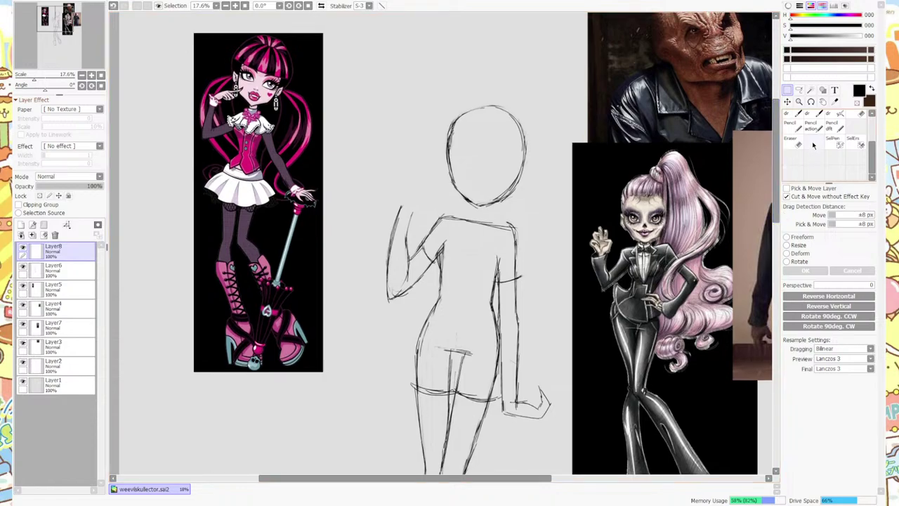
left_click(813, 131)
scroll(776, 172, "down", 3)
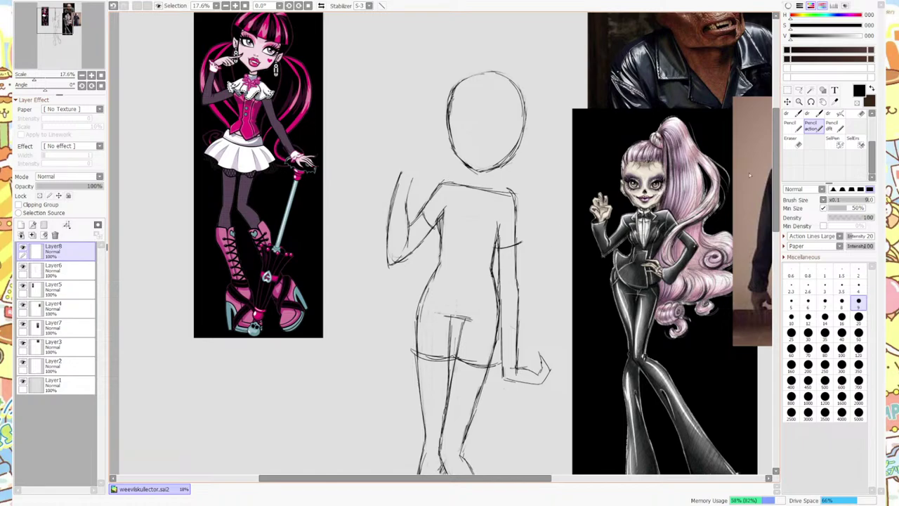
scroll(780, 145, "up", 1)
left_click(788, 90)
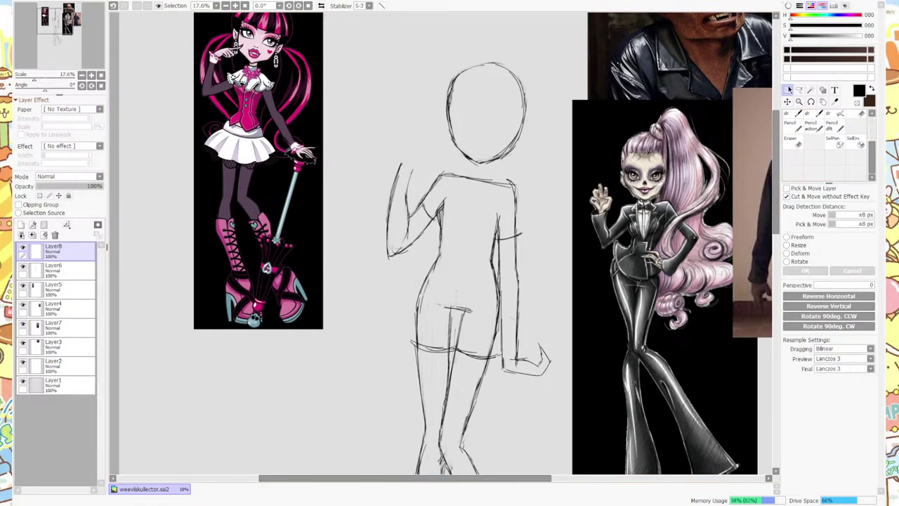
left_click_drag(516, 238, 522, 235)
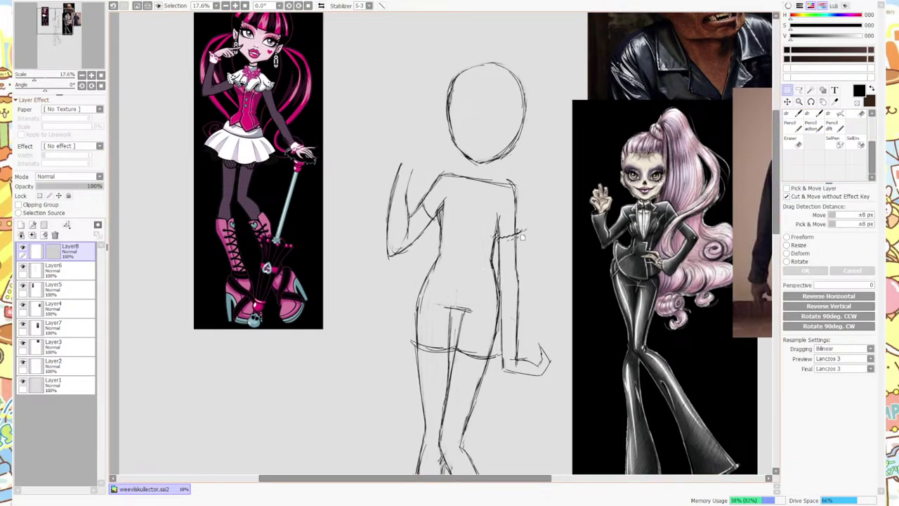
left_click(792, 141)
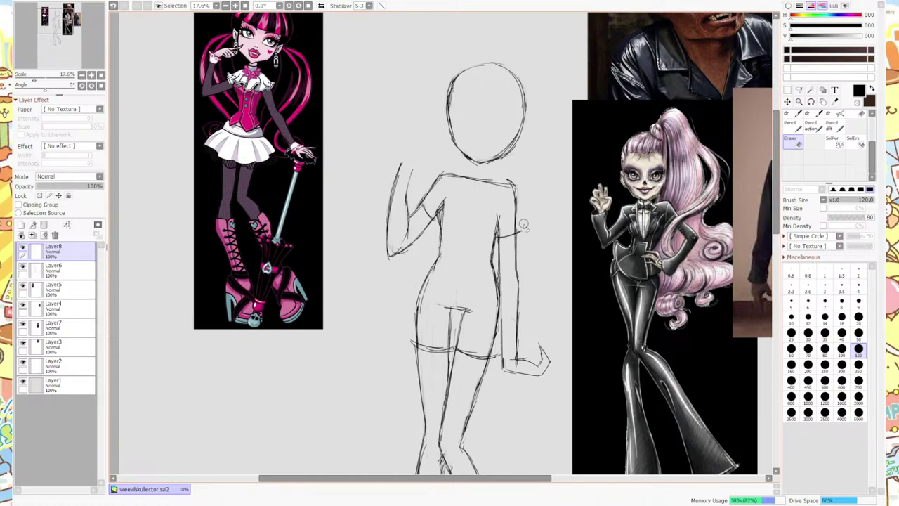
Try an outer sleeve edge from the hanging arm's hem up to the shoulder with Pencil action, and erase it.
left_click(810, 128)
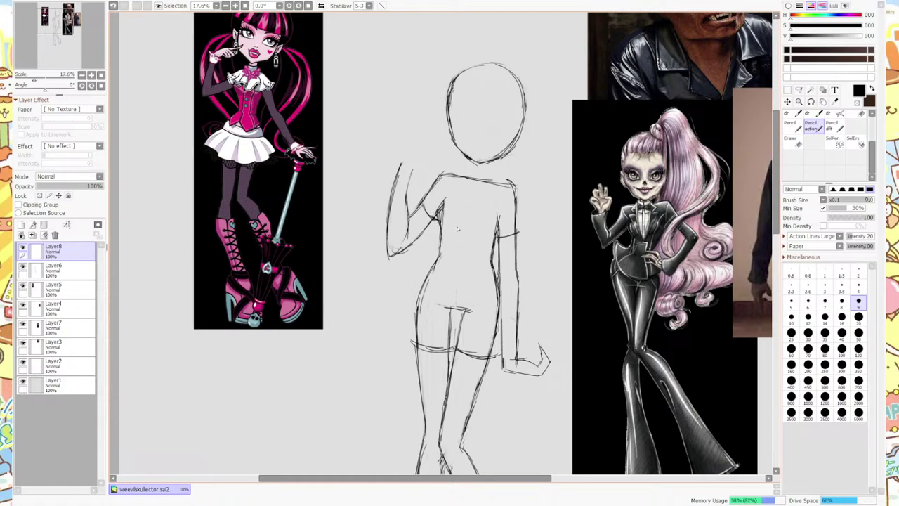
mouse_move(496, 240)
left_mouse_down()
mouse_move(521, 229)
mouse_move(519, 191)
mouse_move(510, 185)
left_mouse_up()
left_click(793, 140)
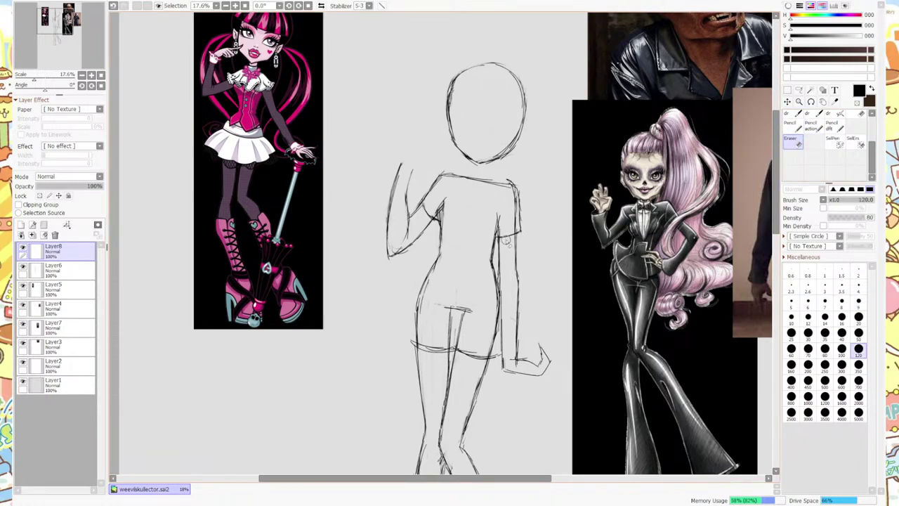
mouse_move(506, 238)
left_mouse_down()
mouse_move(518, 228)
mouse_move(514, 181)
left_mouse_up()
Sketch the hanging arm's sleeve with a second hem line as a cuff and an outer edge flaring from the shoulder.
left_click(813, 126)
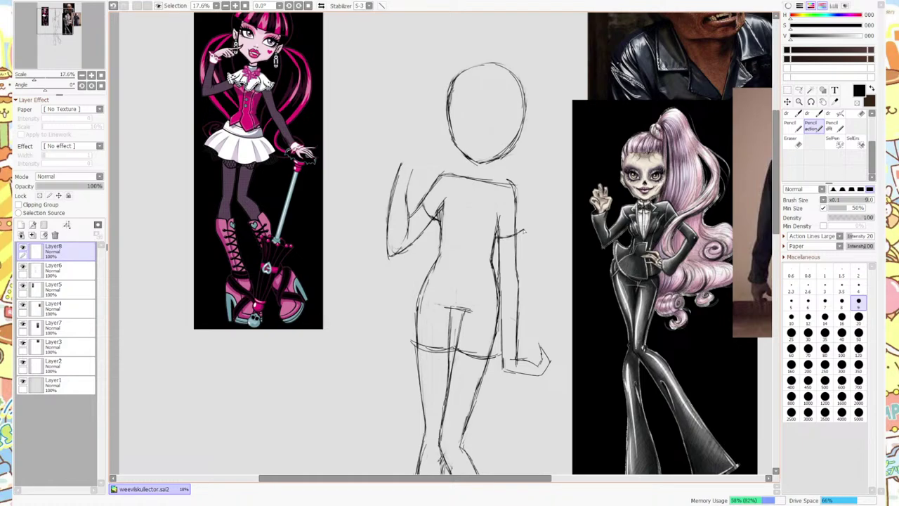
mouse_move(523, 229)
left_mouse_down()
mouse_move(493, 230)
mouse_move(524, 223)
mouse_move(523, 214)
mouse_move(517, 226)
mouse_move(510, 186)
left_mouse_up()
key("e")
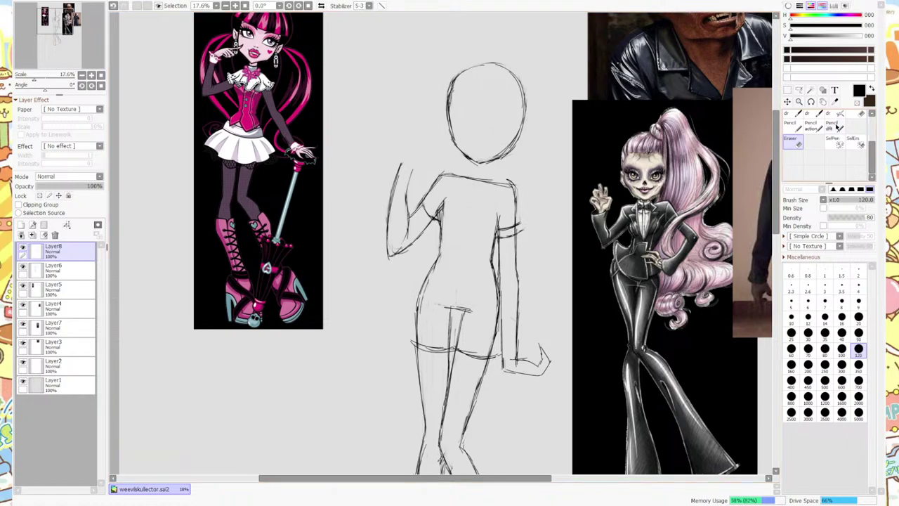
key("n")
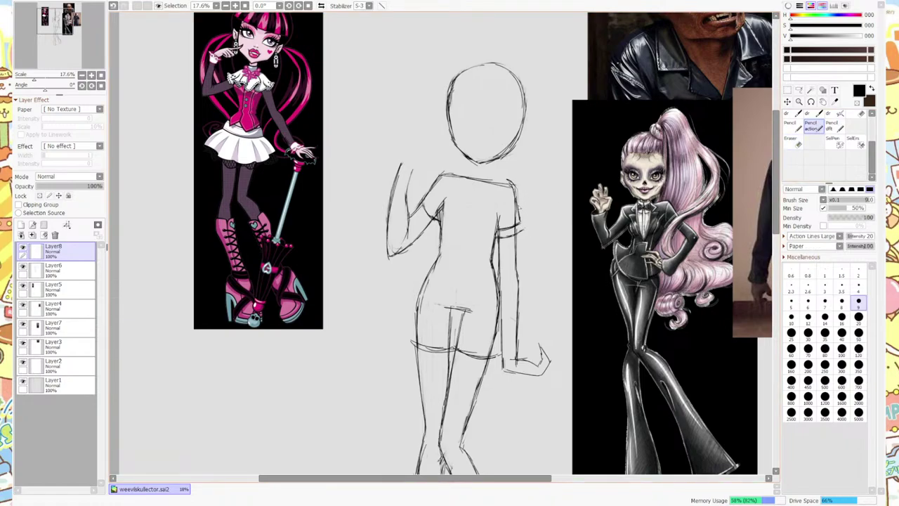
left_click_drag(521, 199, 513, 187)
left_click_drag(524, 224, 523, 234)
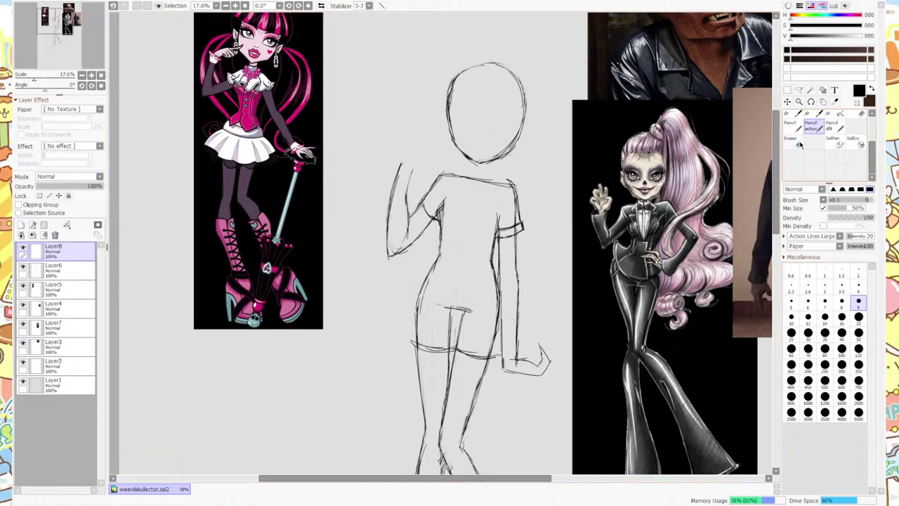
Retouch the cuff's outer corner, and erase the flared sleeve edge and the upper cuff line.
key("e")
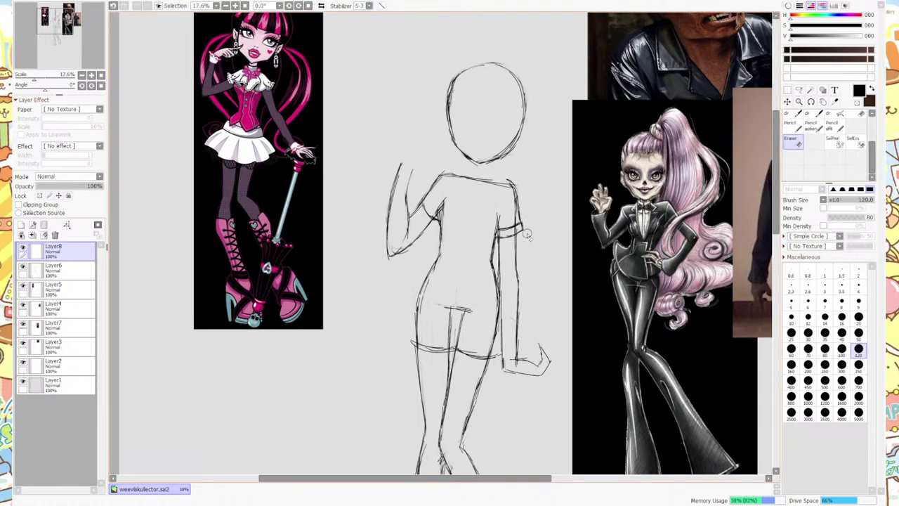
key("n")
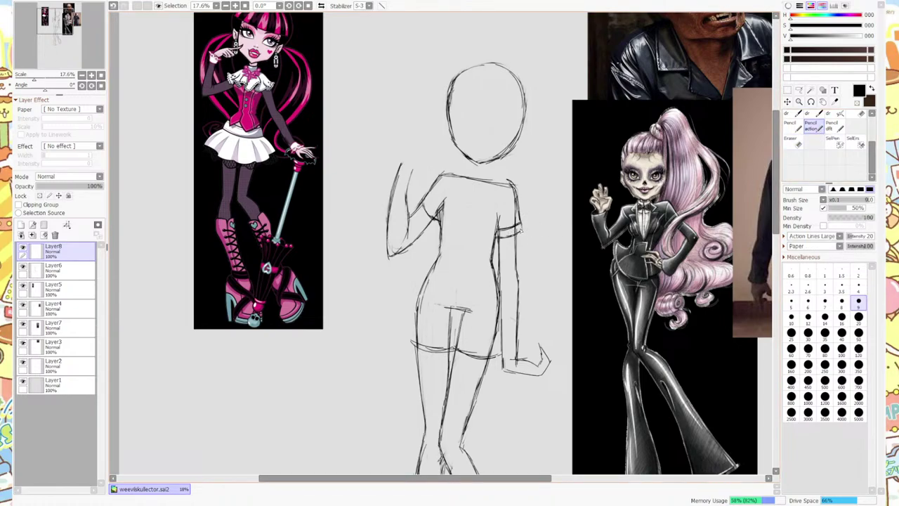
mouse_move(520, 234)
left_mouse_down()
mouse_move(524, 228)
mouse_move(499, 230)
mouse_move(511, 221)
left_mouse_up()
key("e")
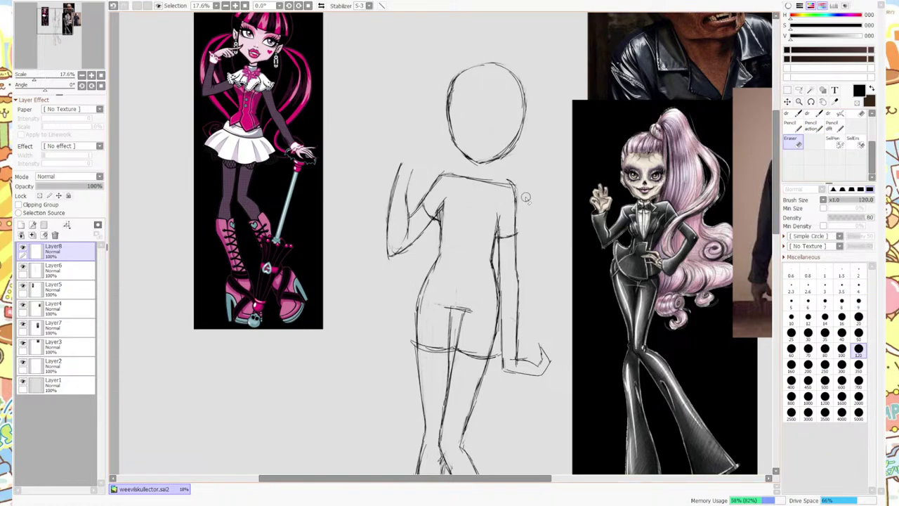
Try loose outer sleeve edges running down from the hanging arm's shoulder, erasing each attempt.
key("n")
mouse_move(505, 184)
left_mouse_down()
mouse_move(520, 192)
mouse_move(524, 218)
left_mouse_up()
key("e")
left_click(822, 129)
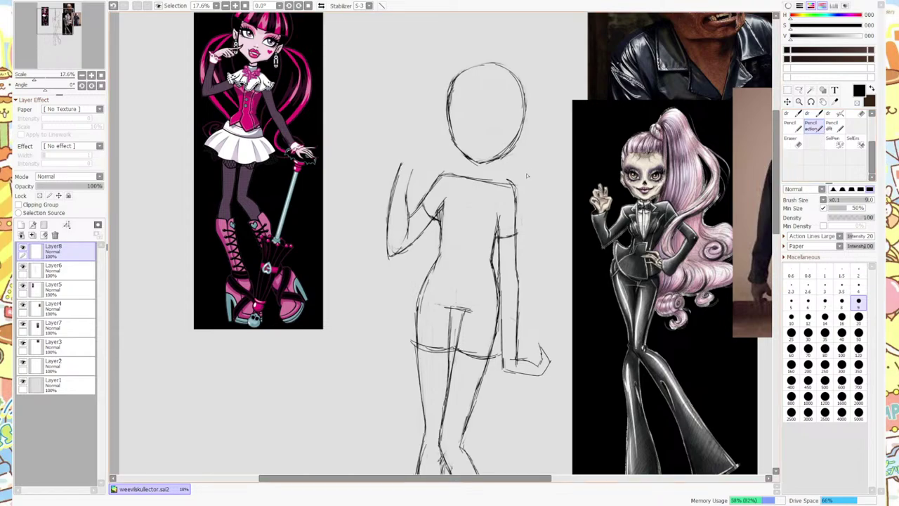
left_click_drag(506, 181, 521, 223)
left_click(791, 140)
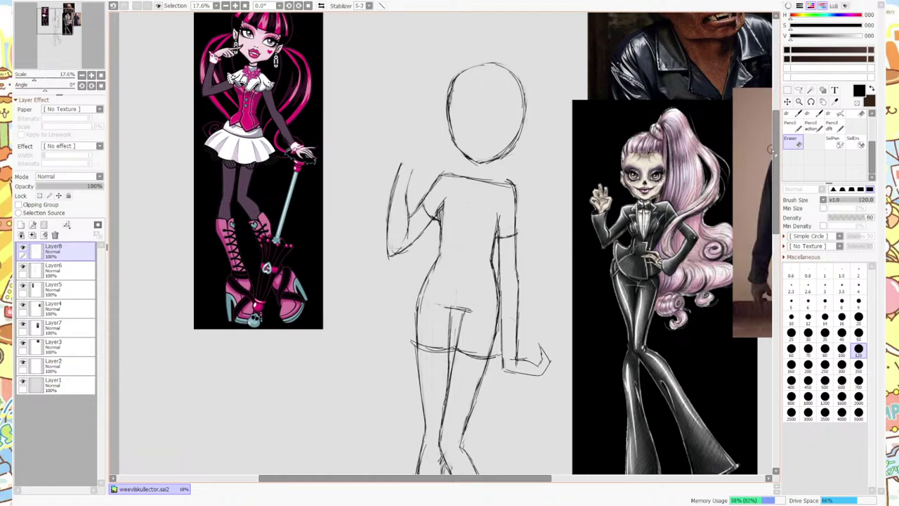
left_click(813, 126)
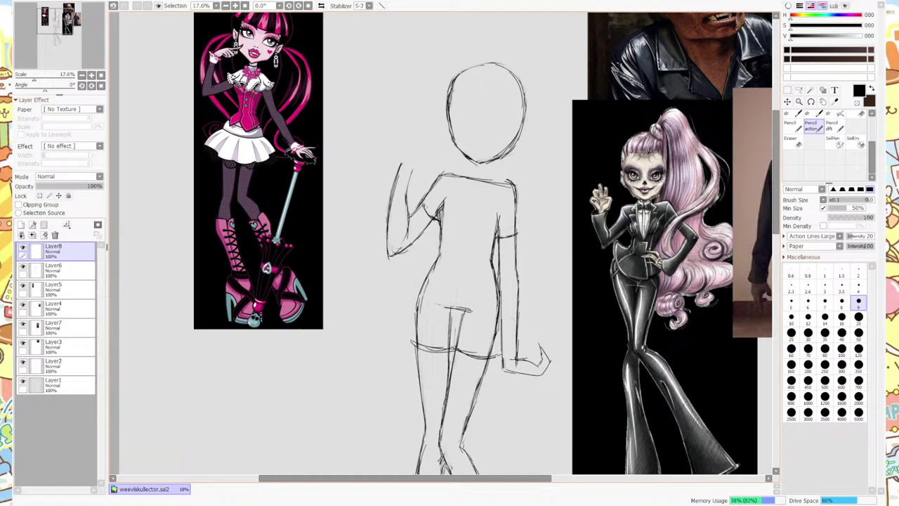
Sketch a straighter outer sleeve edge and cuff on the hanging arm, and erase the hem lines across the arm.
mouse_move(519, 202)
left_mouse_down()
mouse_move(523, 231)
mouse_move(514, 226)
mouse_move(524, 236)
left_mouse_up()
left_click(792, 140)
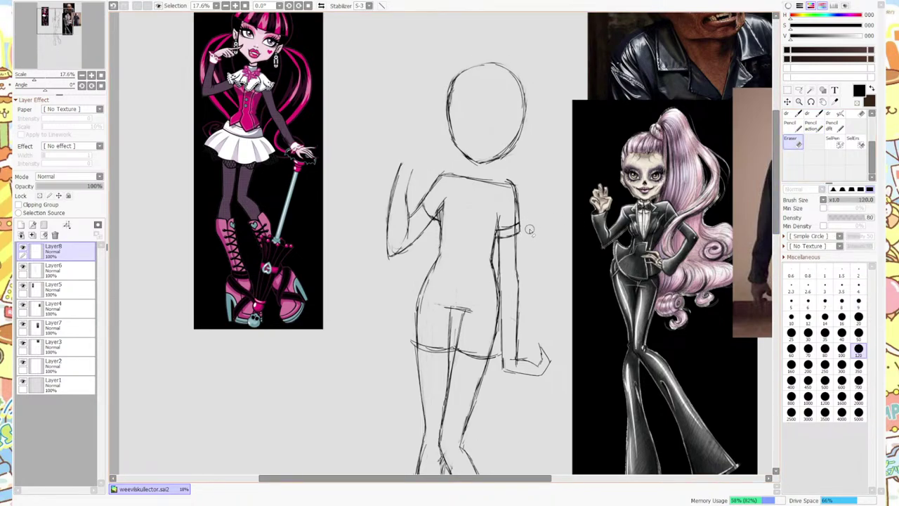
mouse_move(522, 229)
left_mouse_down()
mouse_move(495, 225)
mouse_move(521, 234)
mouse_move(499, 235)
mouse_move(514, 224)
mouse_move(516, 236)
left_mouse_up()
left_click(811, 129)
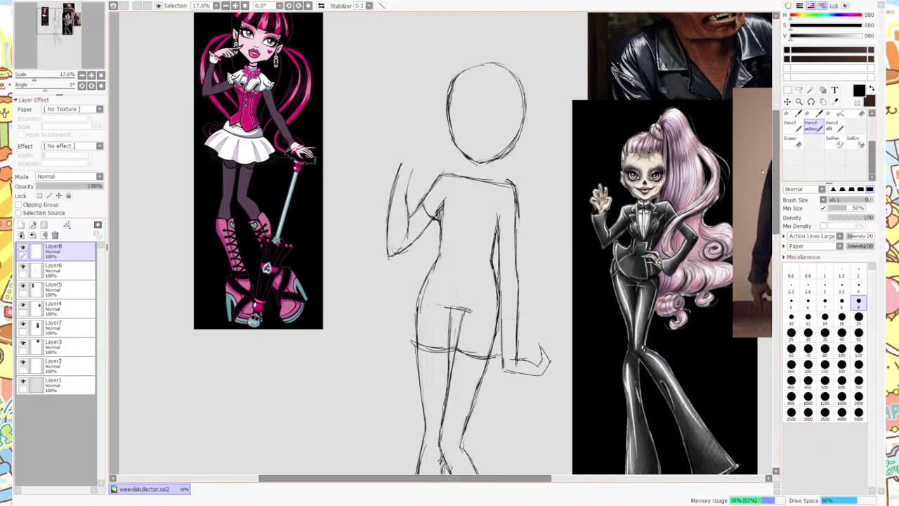
Try new hem lines across the hanging arm's upper arm with Pencil action at size 9, and erase them.
left_click(791, 125)
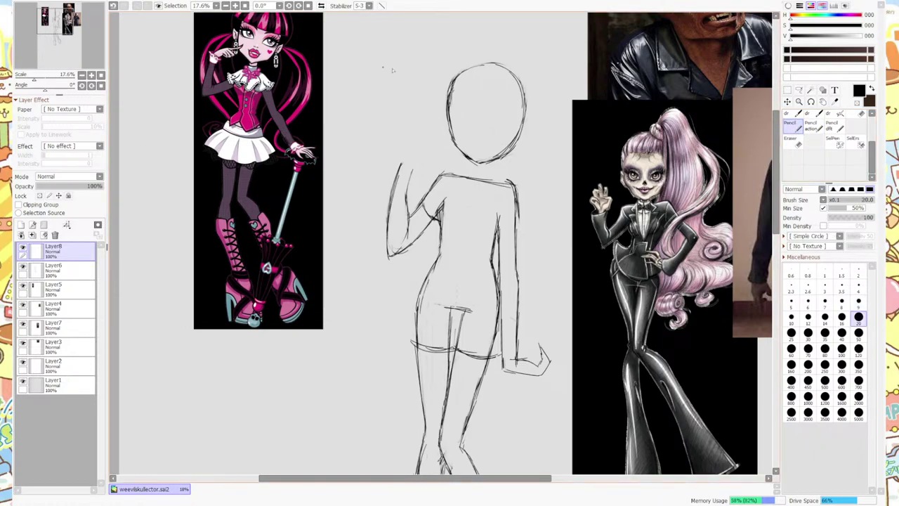
key("n")
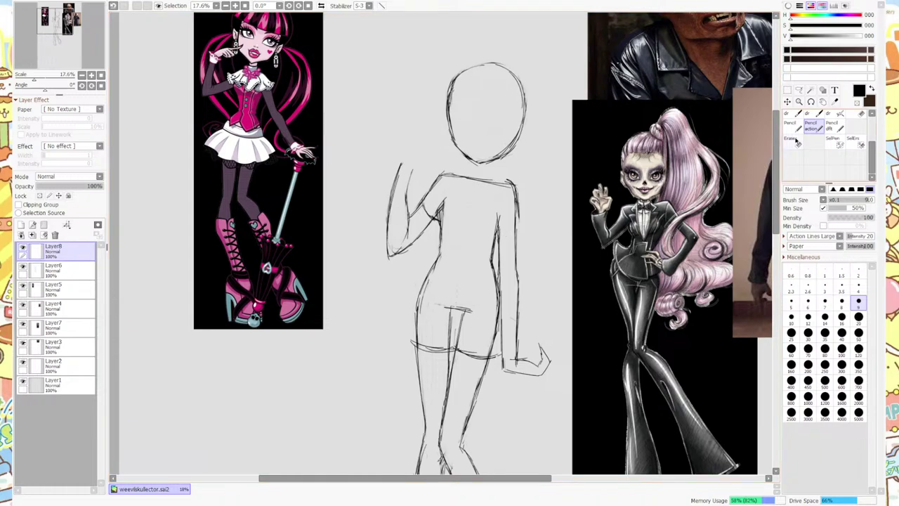
mouse_move(496, 241)
left_mouse_down()
mouse_move(526, 229)
mouse_move(522, 222)
mouse_move(500, 233)
mouse_move(522, 220)
mouse_move(515, 238)
mouse_move(500, 239)
mouse_move(532, 215)
mouse_move(506, 234)
left_mouse_up()
left_click(791, 139)
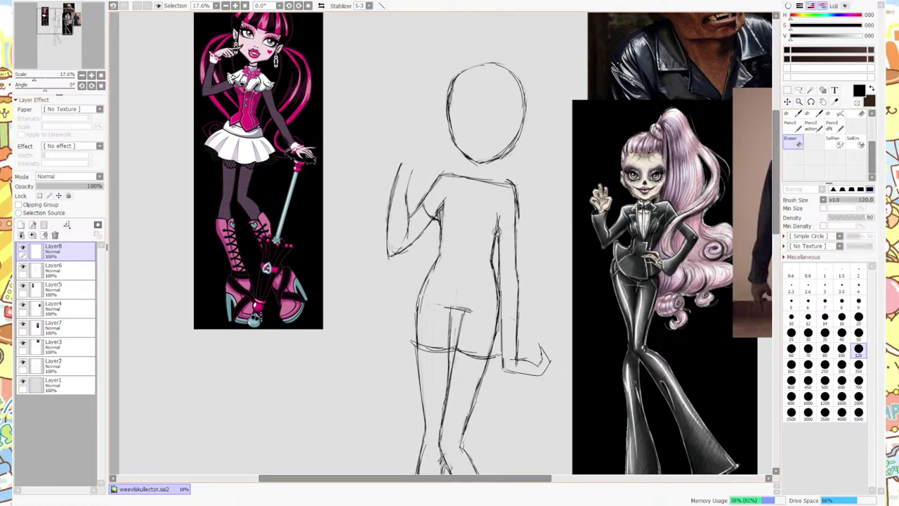
key("n")
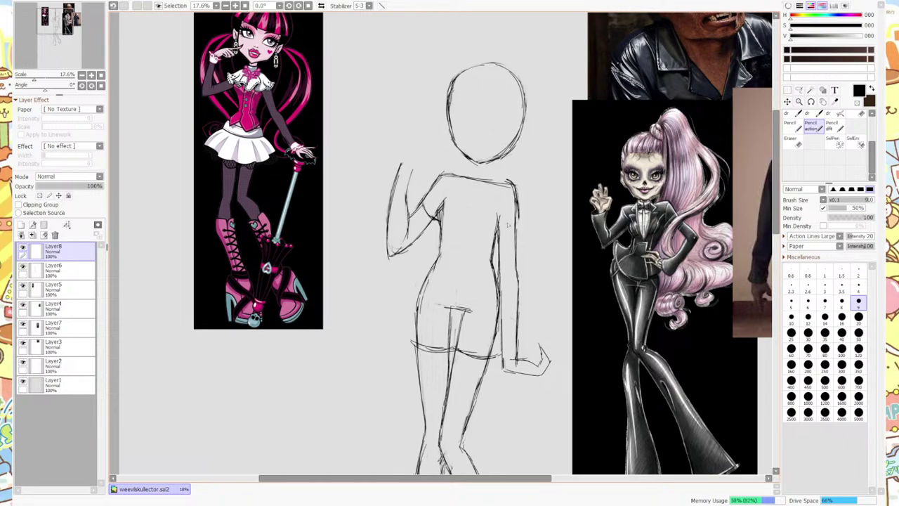
mouse_move(509, 224)
left_mouse_down()
mouse_move(523, 221)
mouse_move(511, 233)
mouse_move(497, 230)
mouse_move(523, 226)
left_mouse_up()
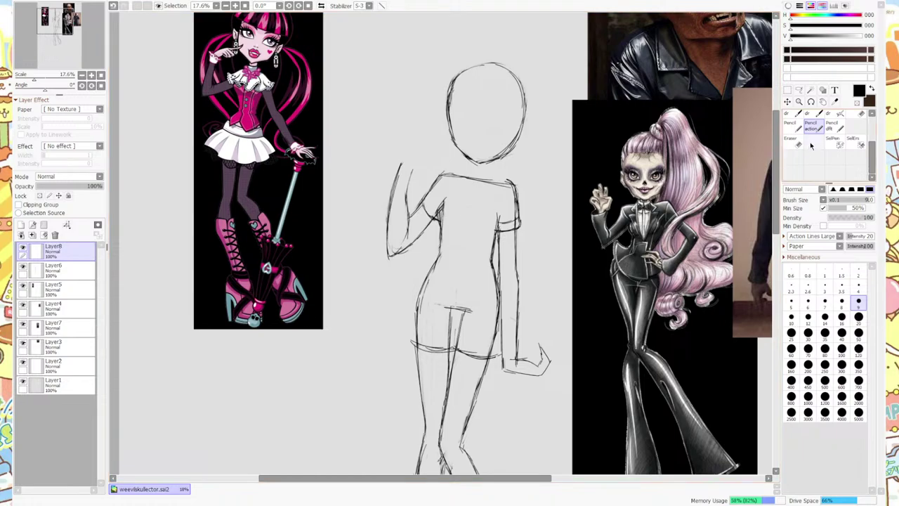
key("e")
left_click_drag(491, 227, 511, 221)
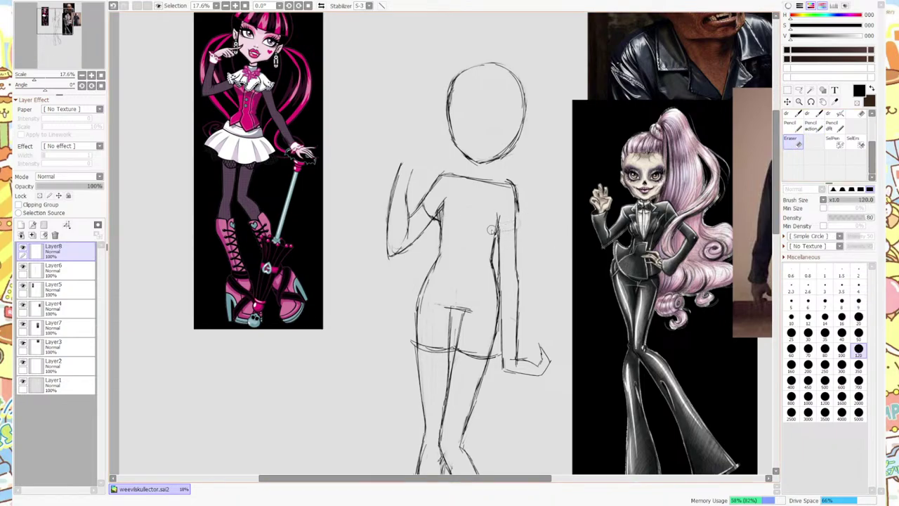
Redraw the hanging arm's sleeve hem higher as a narrow curved band, and erase the outer sleeve edge.
left_click(811, 125)
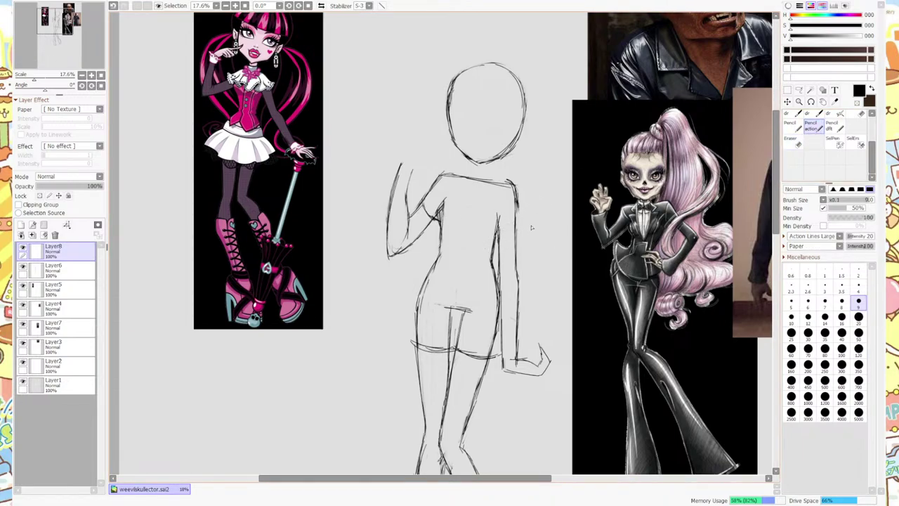
mouse_move(497, 222)
left_mouse_down()
mouse_move(521, 205)
mouse_move(520, 220)
left_mouse_up()
left_click(791, 139)
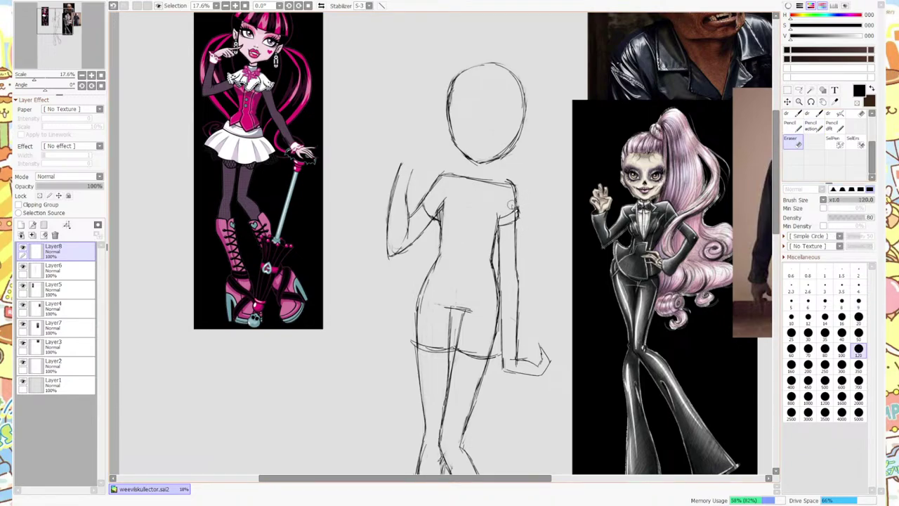
mouse_move(507, 181)
left_mouse_down()
mouse_move(502, 172)
mouse_move(513, 174)
mouse_move(527, 214)
left_mouse_up()
Sketch the outer sleeve edge from the shoulder to the cuff, darken the cuff's upper line, and clean up stray marks with the Eraser.
left_click(812, 126)
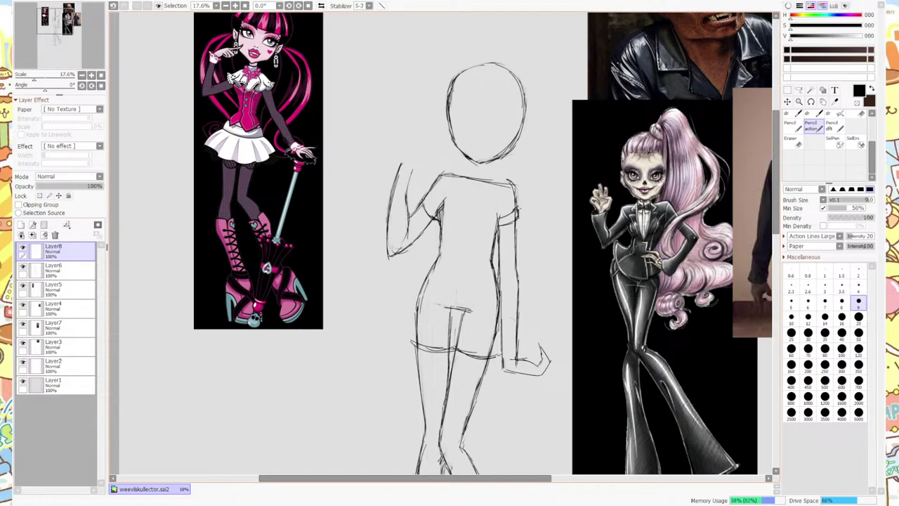
left_click(793, 142)
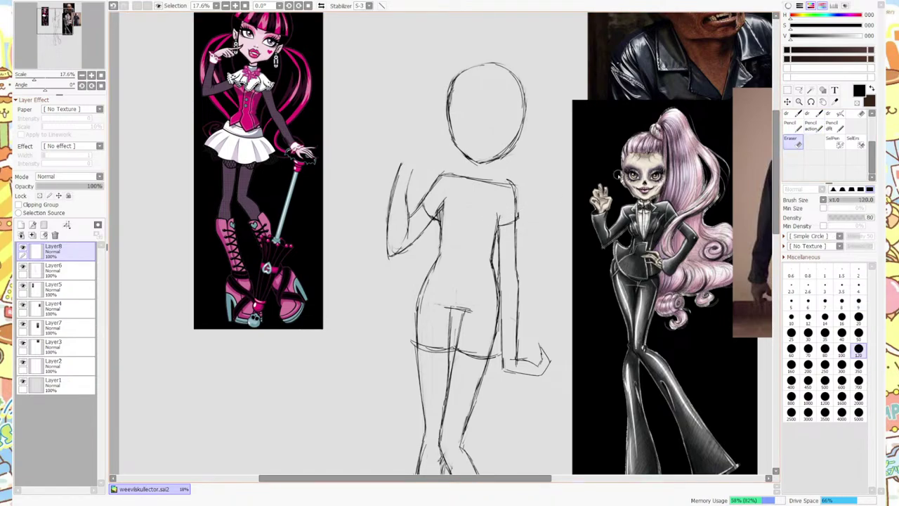
left_click(812, 126)
mouse_move(500, 215)
left_mouse_down()
mouse_move(519, 210)
mouse_move(520, 219)
mouse_move(515, 188)
left_mouse_up()
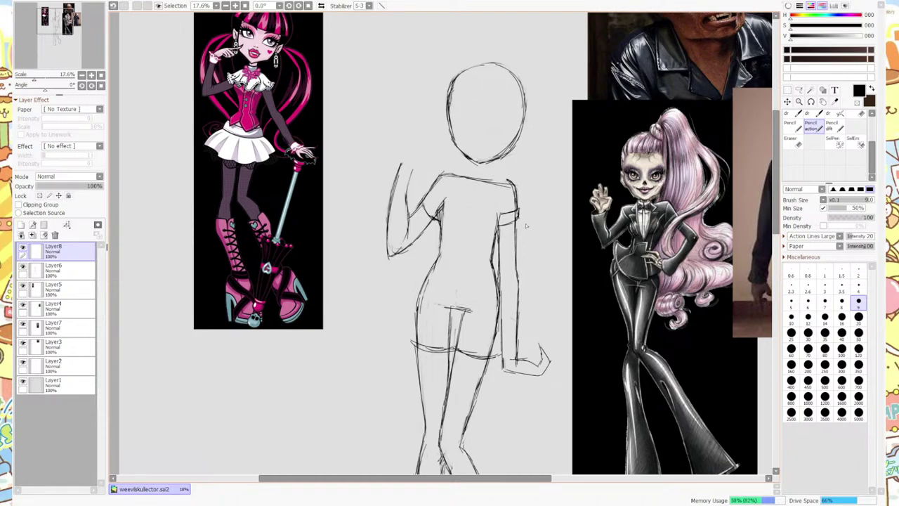
left_click(790, 140)
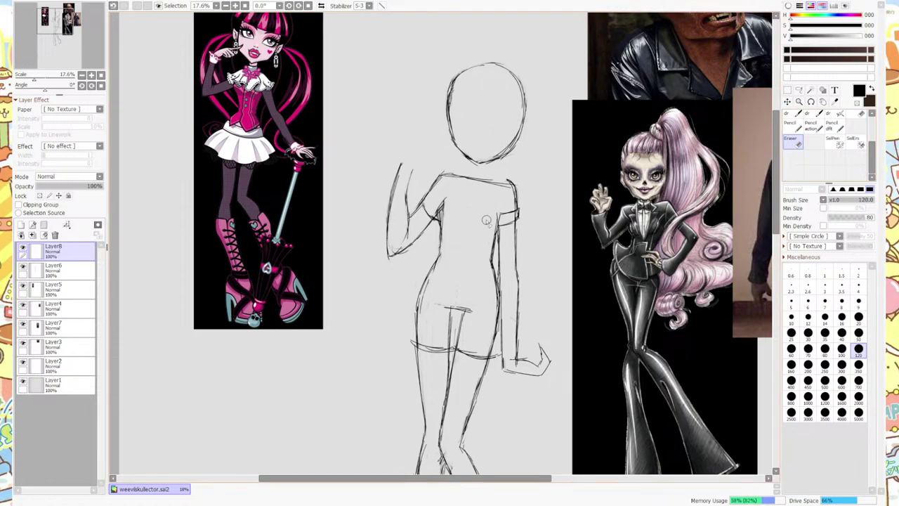
left_click(811, 127)
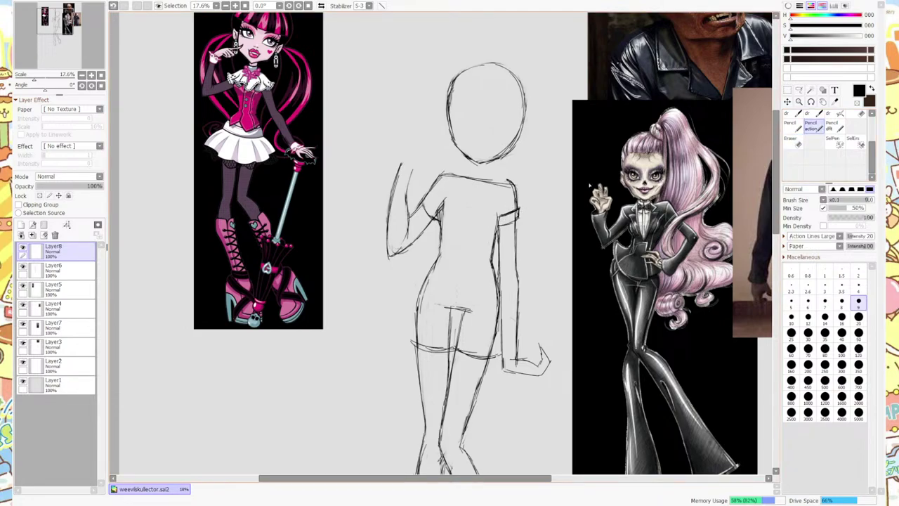
left_click(791, 141)
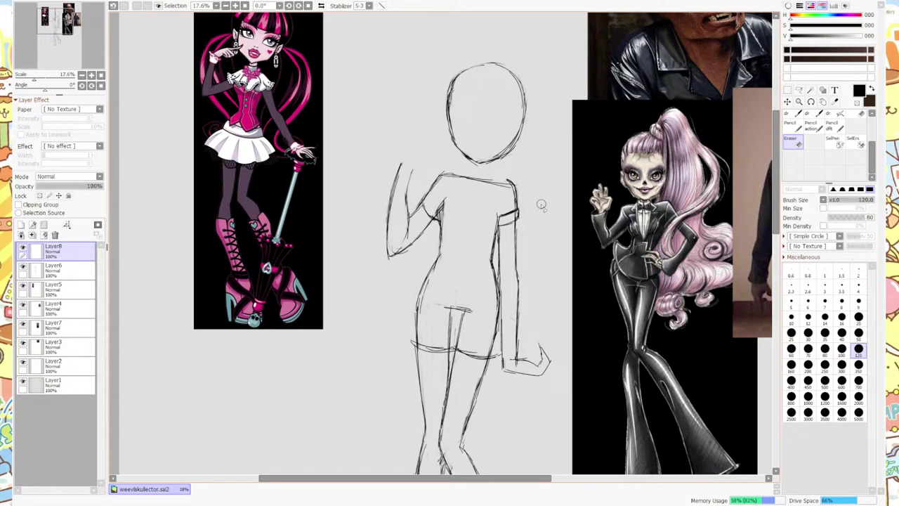
left_click(815, 132)
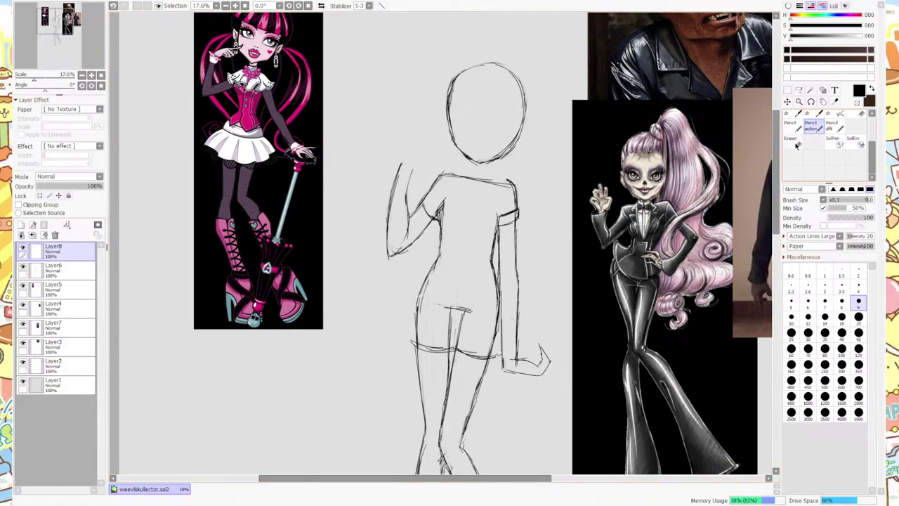
left_click(788, 90)
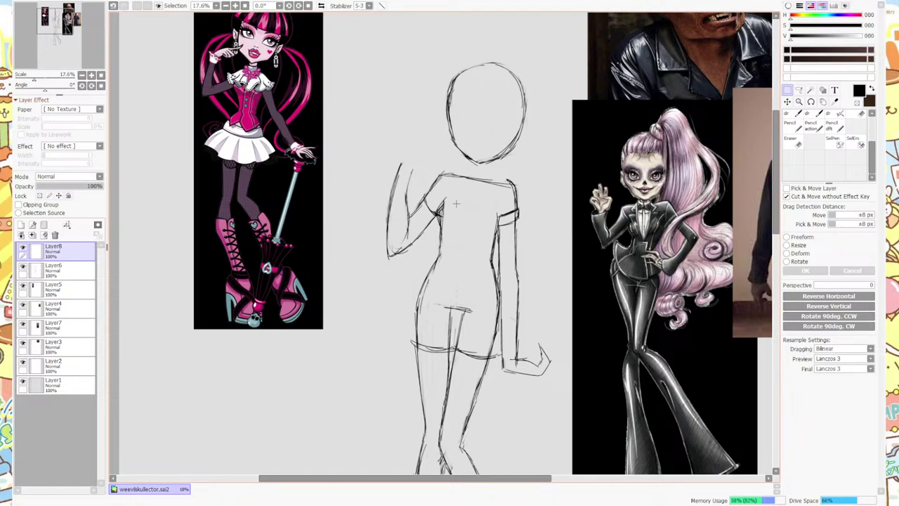
Sketch the short sleeve over the raised arm's shoulder with the Pencil action brush and erase its stray lines.
left_click(811, 127)
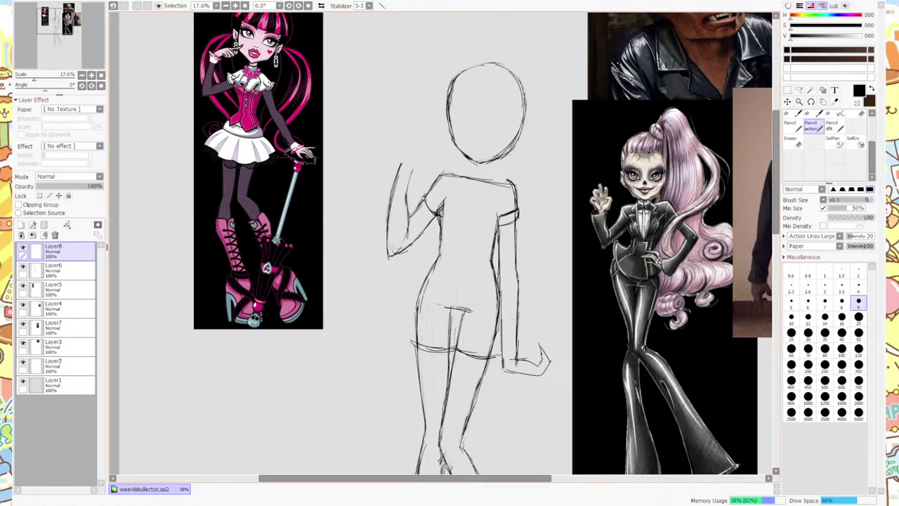
mouse_move(422, 200)
left_mouse_down()
mouse_move(434, 187)
mouse_move(446, 200)
mouse_move(425, 191)
mouse_move(439, 222)
mouse_move(423, 195)
mouse_move(434, 184)
left_mouse_up()
key("e")
key("n")
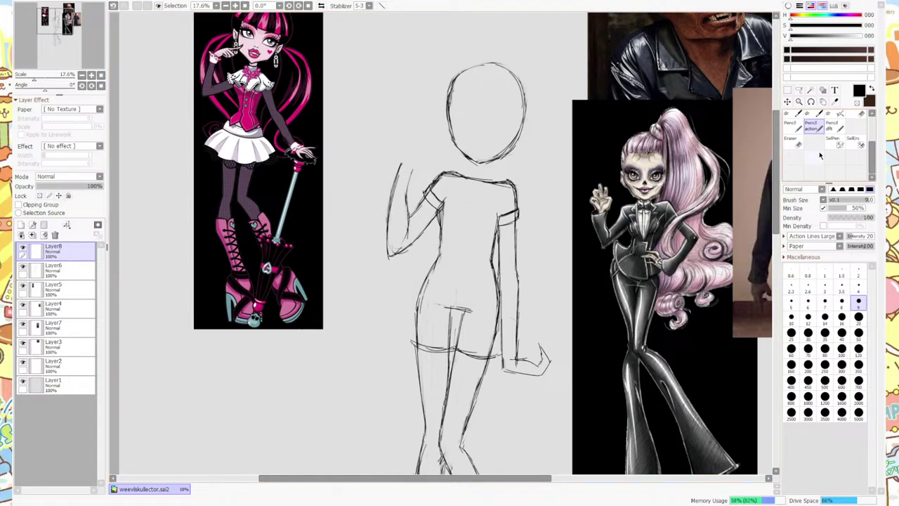
key("e")
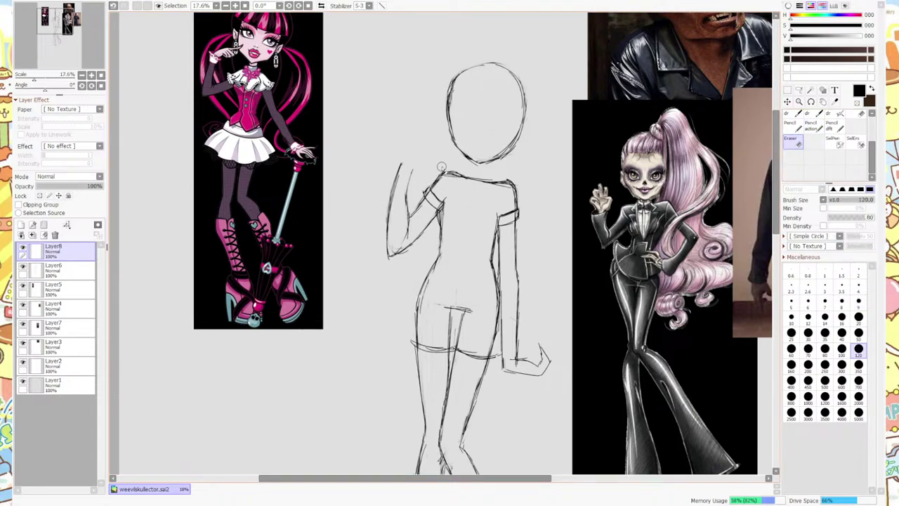
left_click(823, 130)
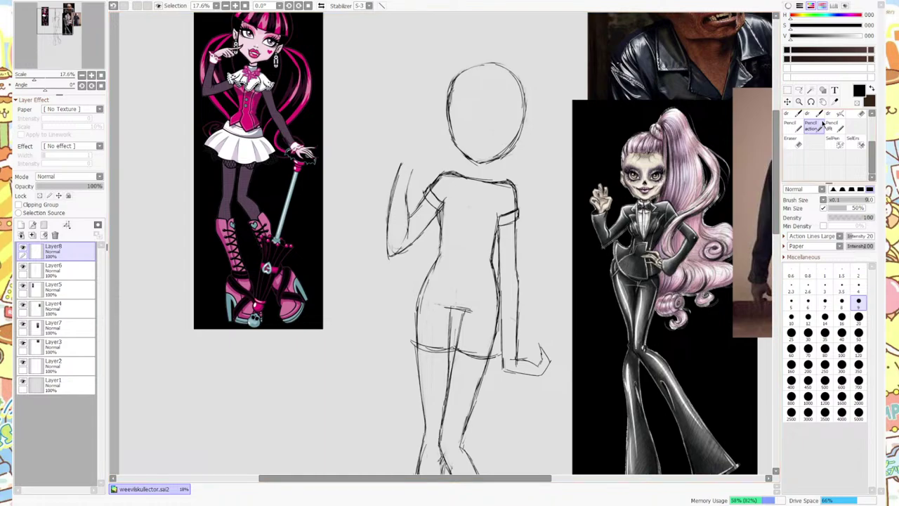
Select the raised arm's sleeve hem with the SelPen, adjust its placement slightly, and clear the selection.
left_click(795, 142)
left_click(833, 140)
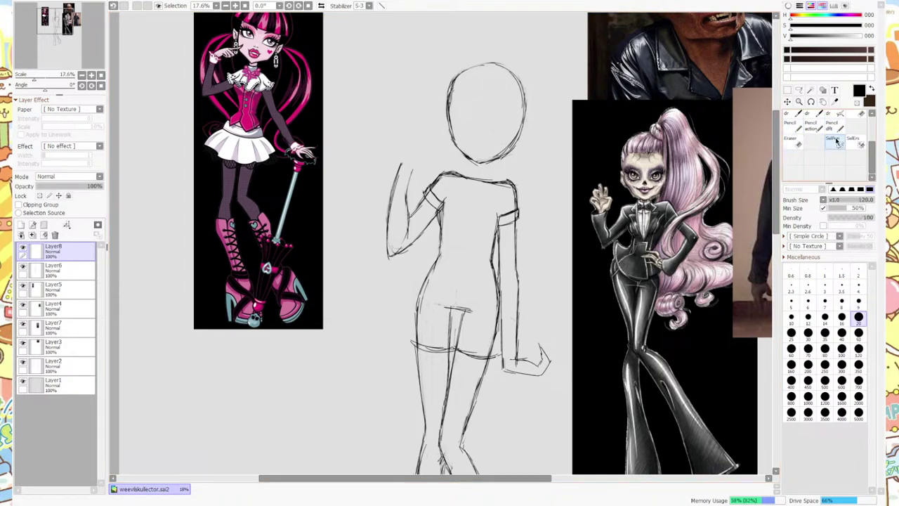
mouse_move(433, 223)
left_mouse_down()
mouse_move(441, 205)
mouse_move(425, 189)
mouse_move(445, 188)
left_mouse_up()
key("ctrl")
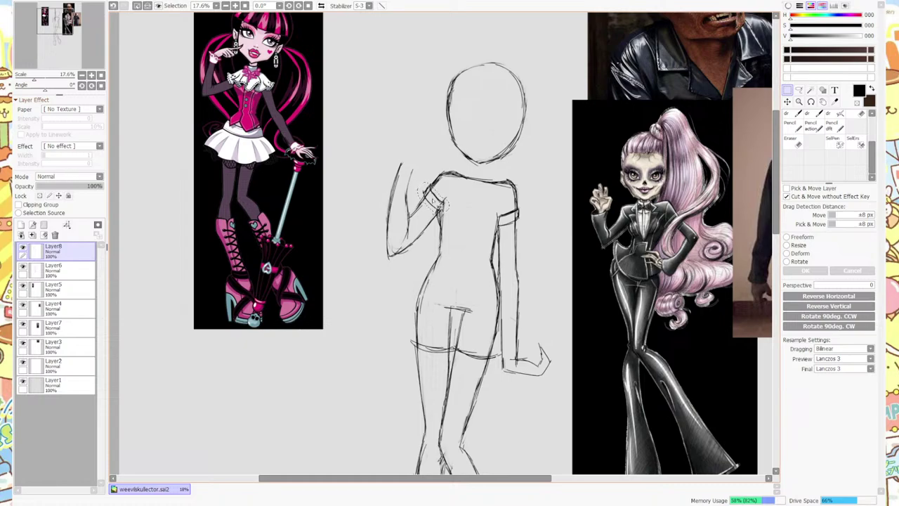
key("ctrl+d")
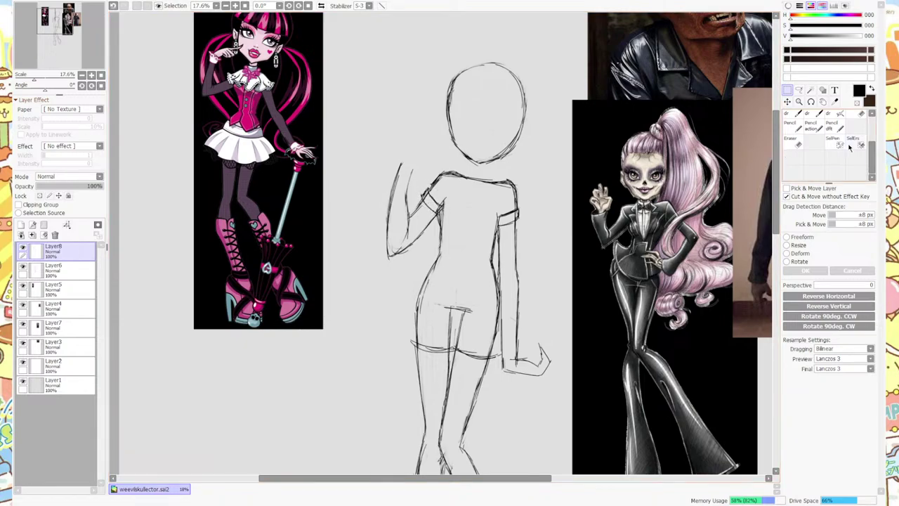
left_click(814, 131)
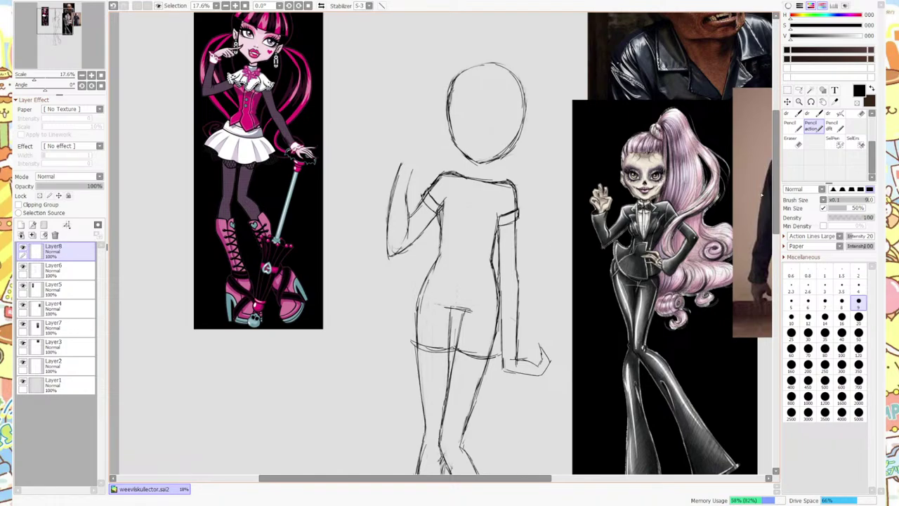
Move the shorts' hem line slightly higher on the thighs and erase the ends sticking out past the legs.
mouse_move(775, 195)
left_mouse_down()
mouse_move(776, 221)
mouse_move(775, 163)
mouse_move(775, 175)
left_mouse_up()
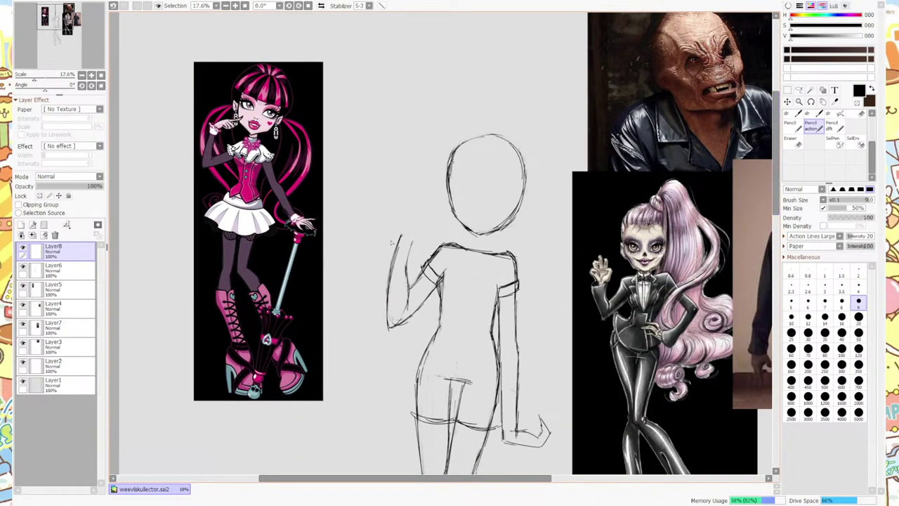
left_click(25, 247)
left_click(30, 246)
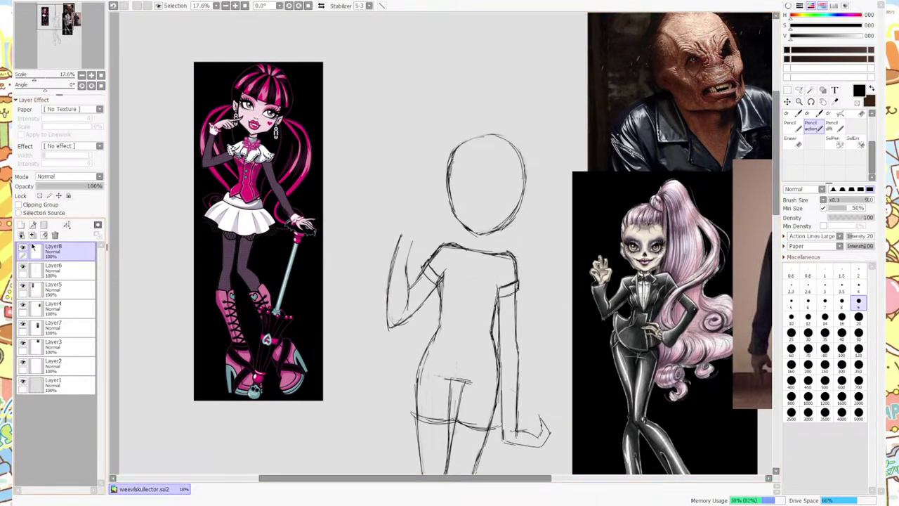
left_click(787, 91)
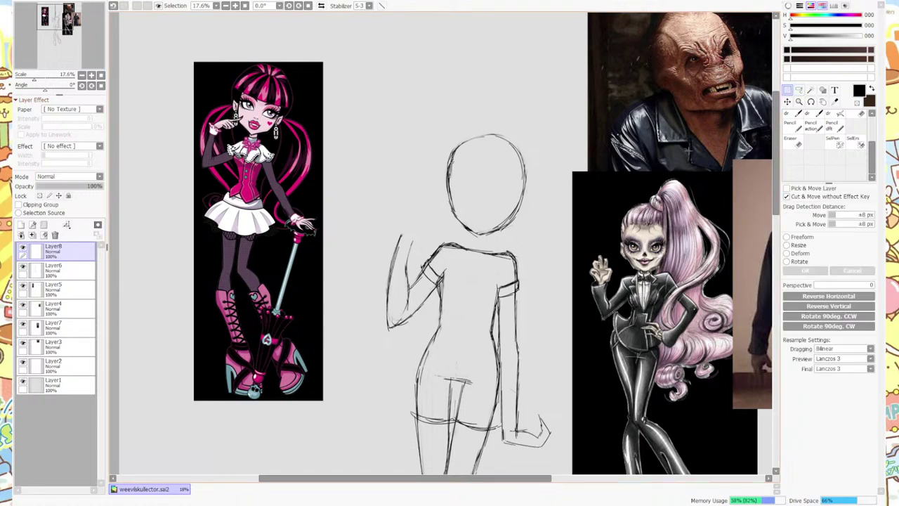
left_click_drag(483, 420, 483, 404)
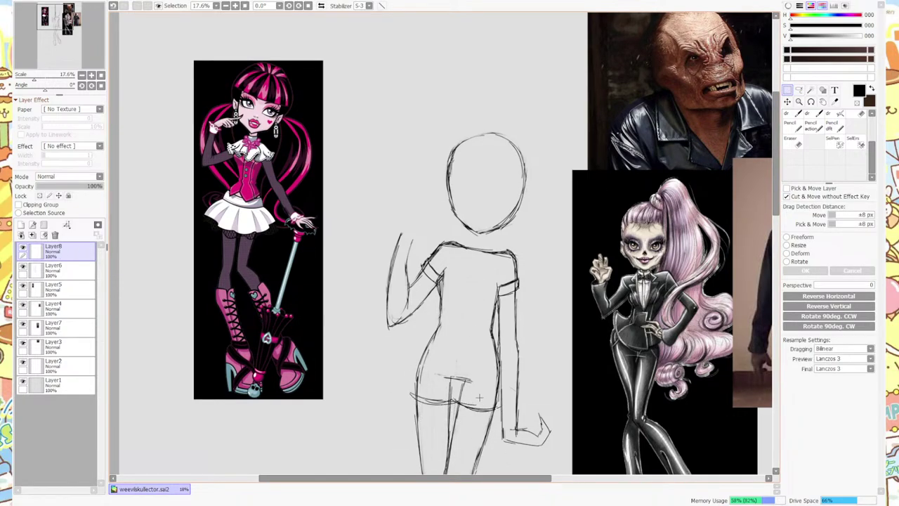
left_click(797, 143)
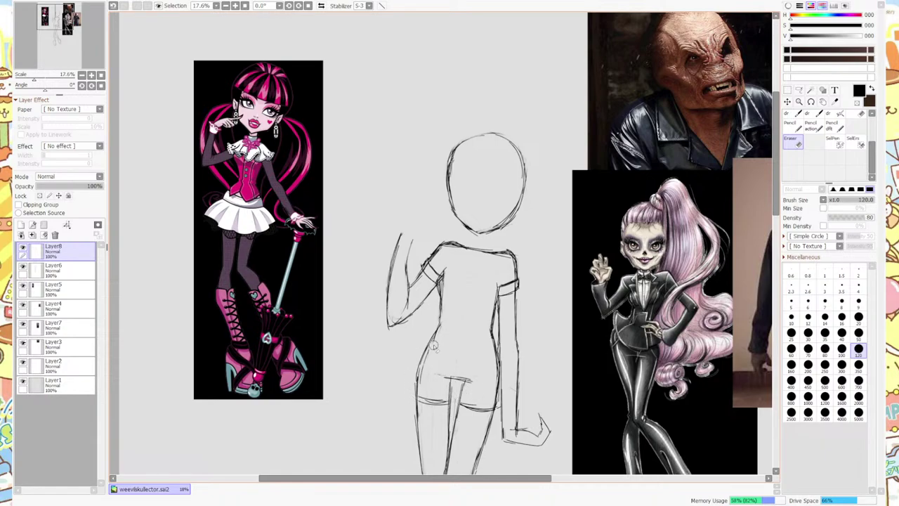
left_click(797, 126)
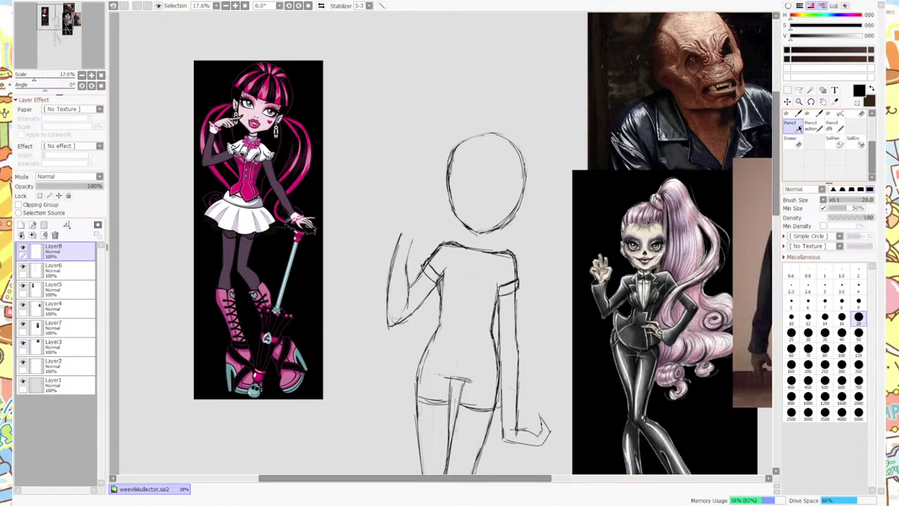
scroll(413, 306, "down", 3)
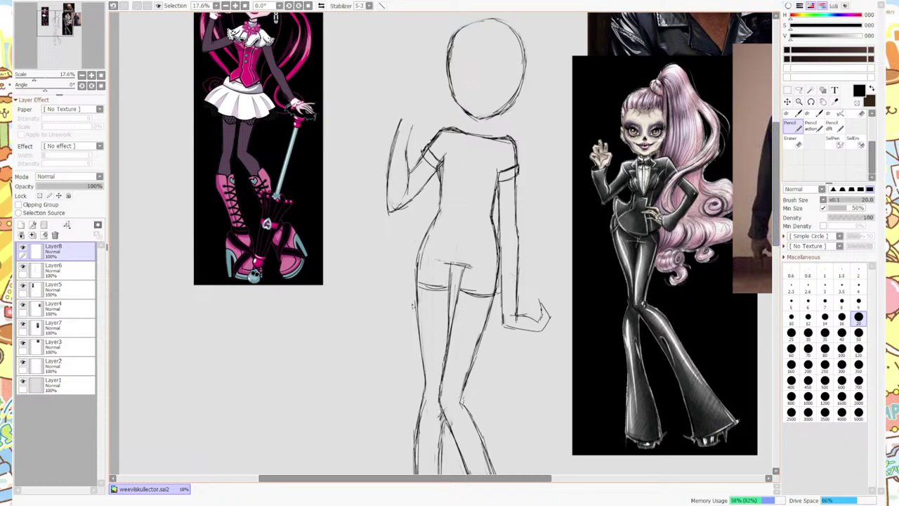
left_click_drag(414, 282, 449, 293)
left_click(113, 5)
left_click(112, 6)
Sketch a narrow cuff around the shorts' leg on the raised-arm side with the Pencil action brush, erasing and redrawing its lower edge.
left_click(812, 126)
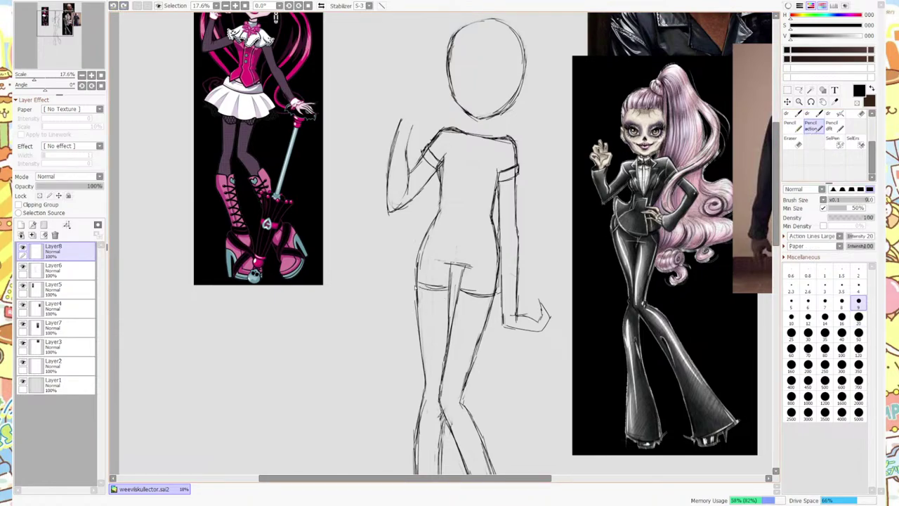
mouse_move(414, 287)
left_mouse_down()
mouse_move(457, 293)
mouse_move(416, 281)
mouse_move(418, 289)
mouse_move(417, 280)
mouse_move(451, 283)
mouse_move(439, 295)
left_mouse_up()
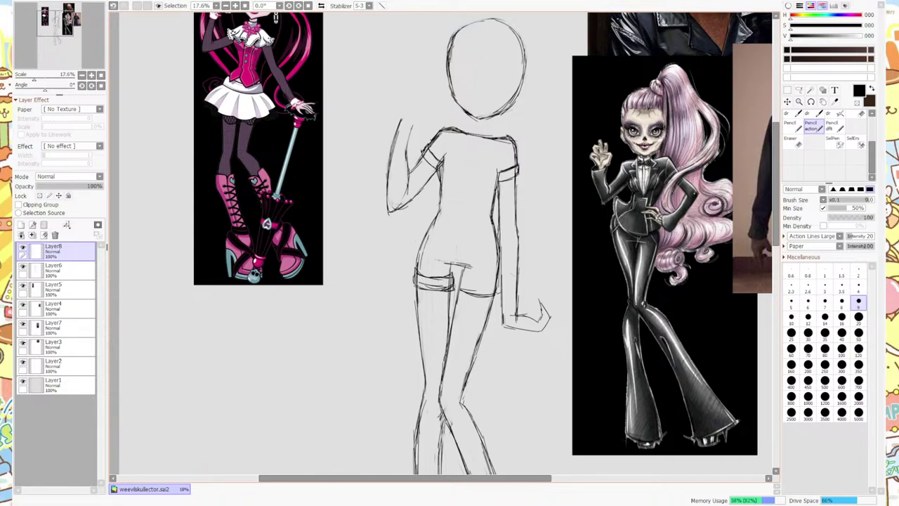
key("e")
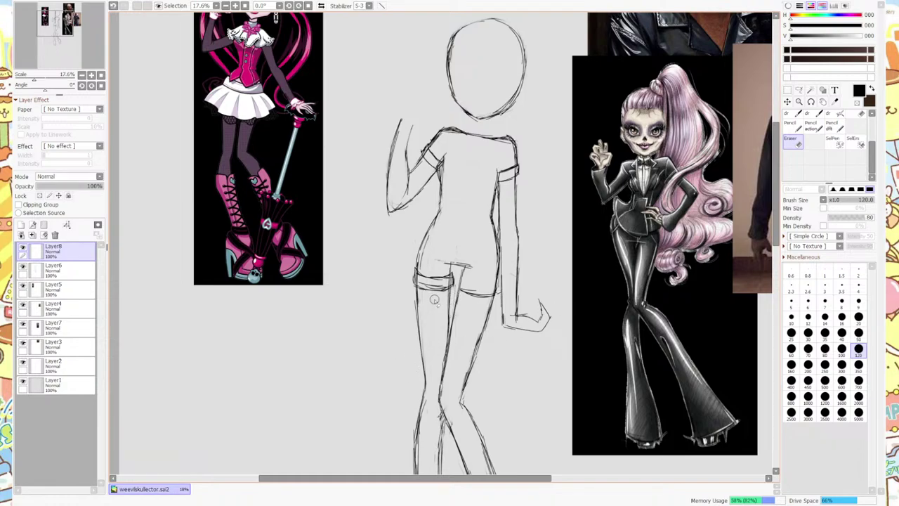
mouse_move(434, 300)
left_mouse_down()
mouse_move(439, 284)
mouse_move(407, 278)
left_mouse_up()
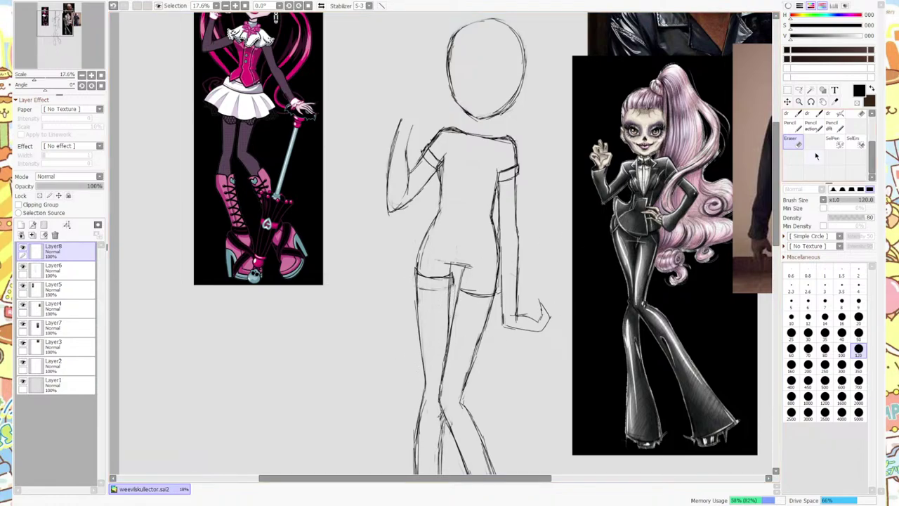
left_click(812, 126)
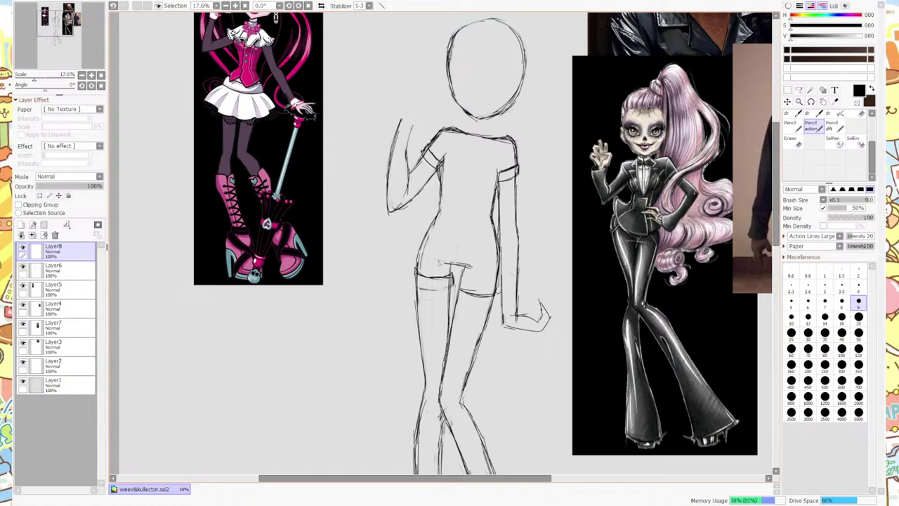
mouse_move(419, 285)
left_mouse_down()
mouse_move(414, 269)
mouse_move(424, 290)
mouse_move(455, 289)
left_mouse_up()
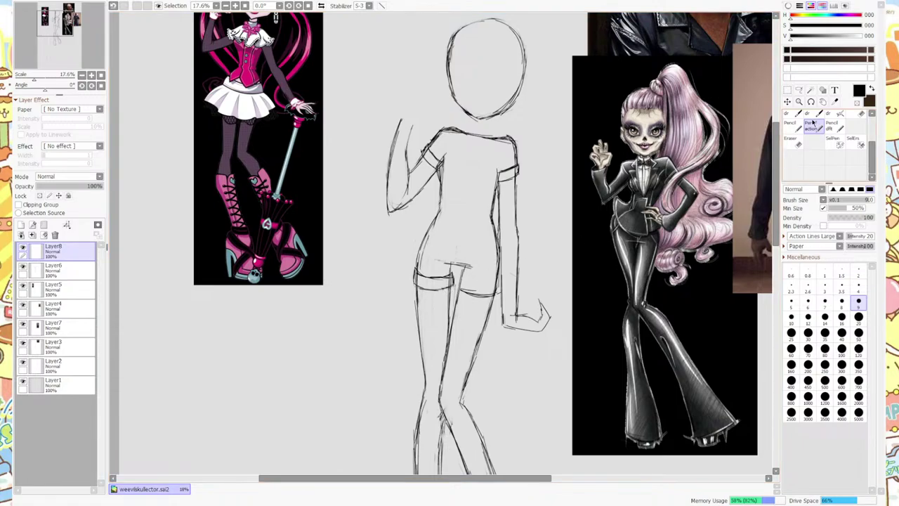
key("e")
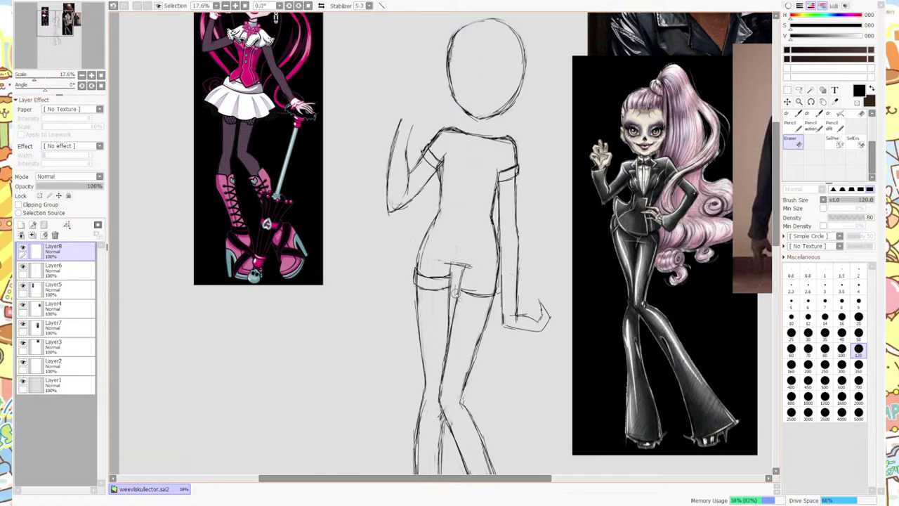
Sketch a matching cuff on the shorts' other leg, beside the lowered arm, and erase the lines overshooting its edge.
key("n")
mouse_move(454, 281)
left_mouse_down()
mouse_move(451, 291)
mouse_move(448, 279)
mouse_move(472, 296)
mouse_move(459, 282)
mouse_move(486, 288)
mouse_move(504, 280)
left_mouse_up()
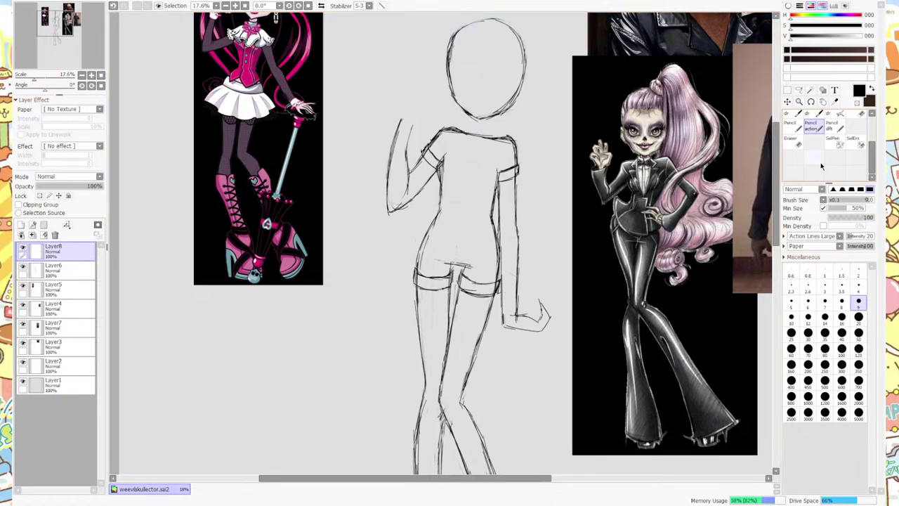
left_click(791, 141)
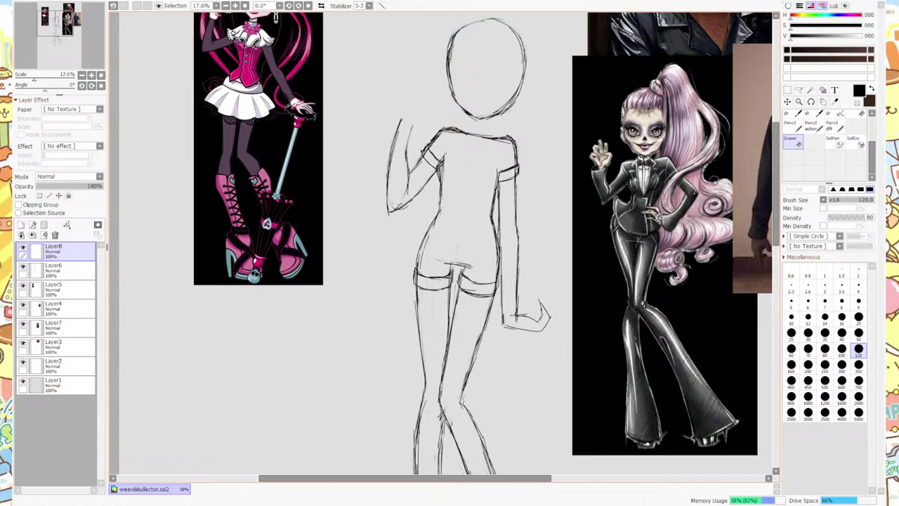
left_click(812, 127)
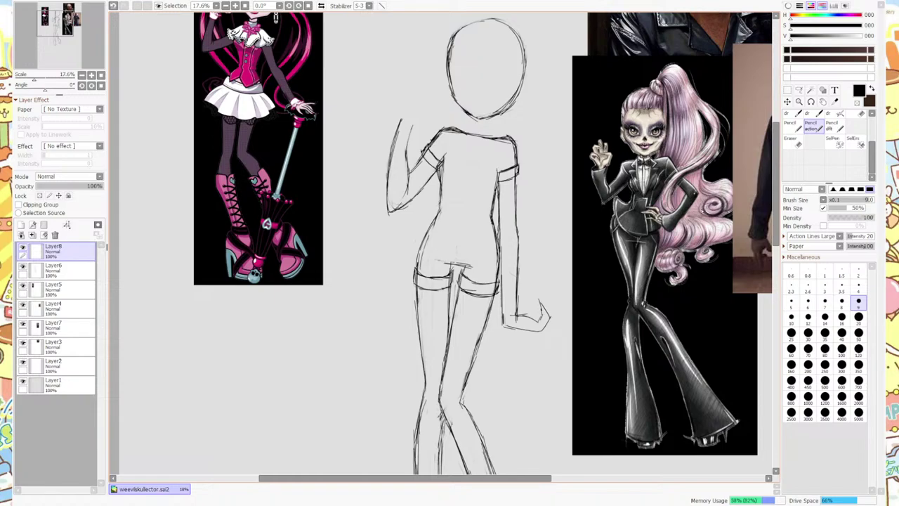
key("e")
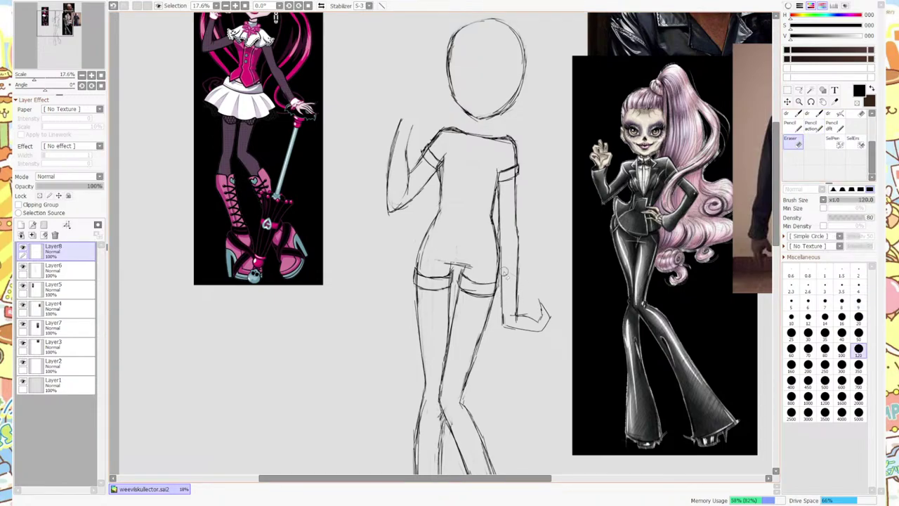
left_click(817, 130)
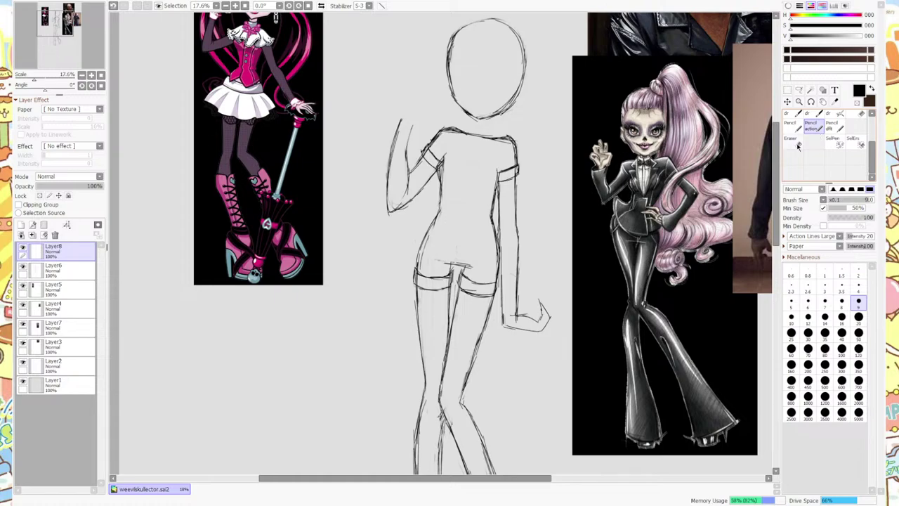
Redraw and clean up the outer edge of the shorts' cuff next to the lowered arm.
left_click_drag(480, 283, 501, 289)
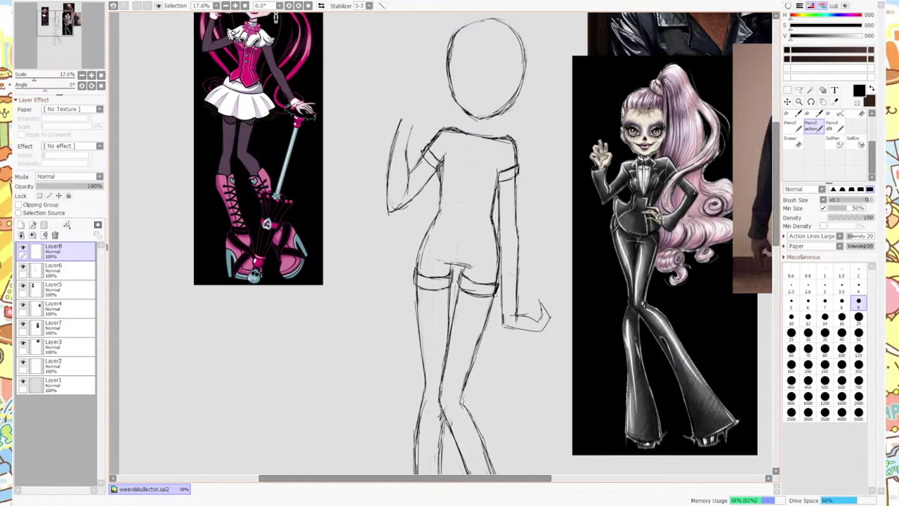
left_click(792, 140)
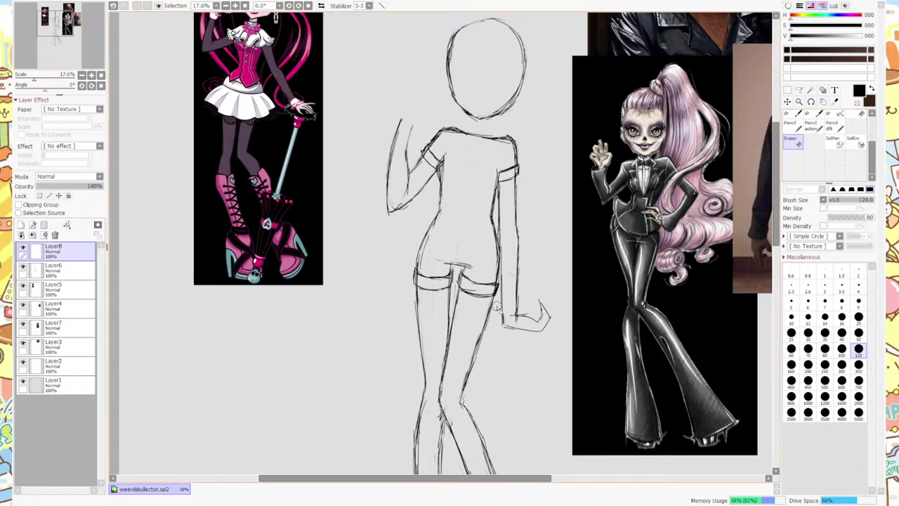
key("n")
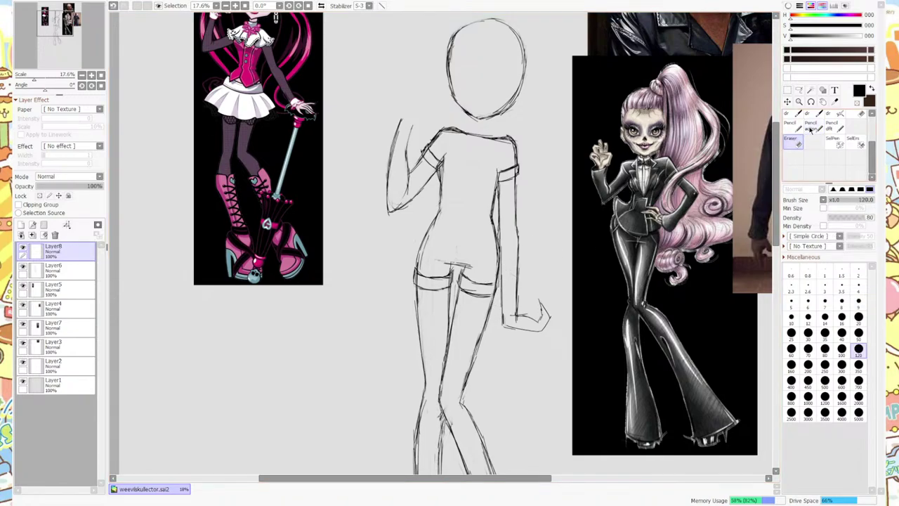
mouse_move(490, 287)
left_mouse_down()
mouse_move(498, 281)
mouse_move(491, 300)
mouse_move(499, 297)
left_mouse_up()
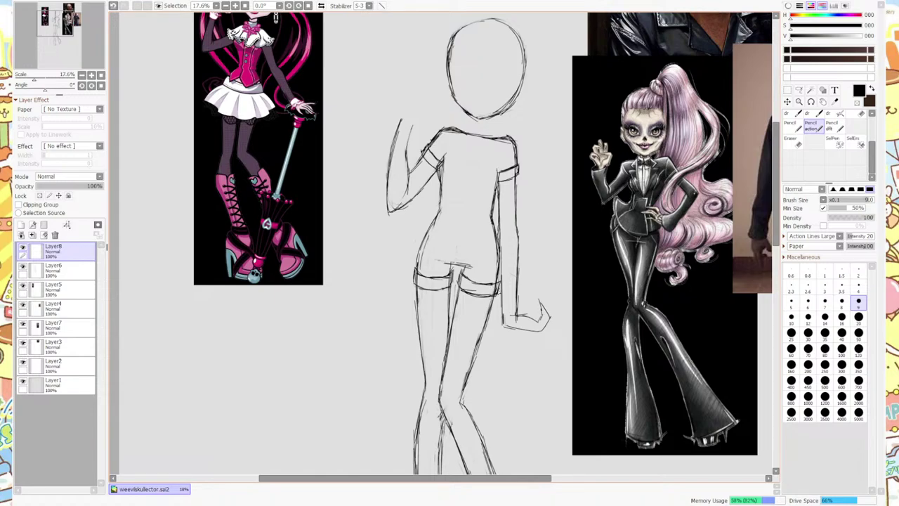
key("e")
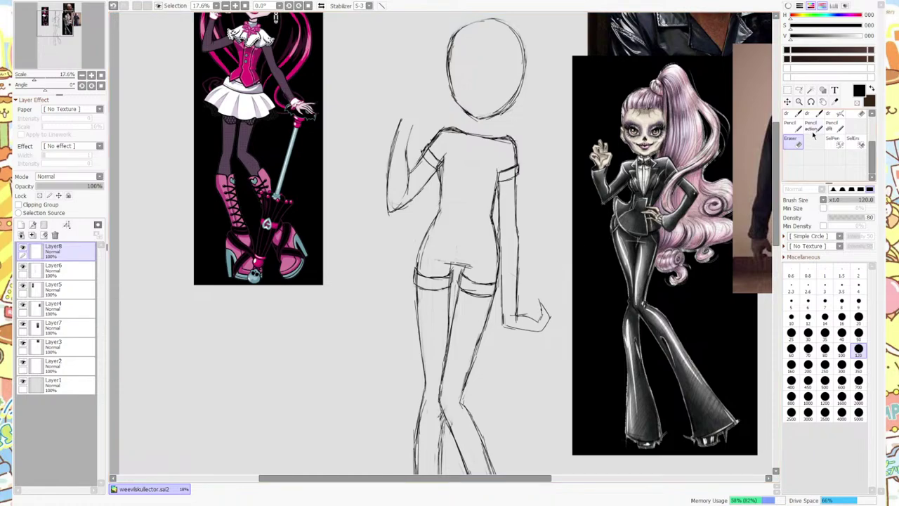
key("n")
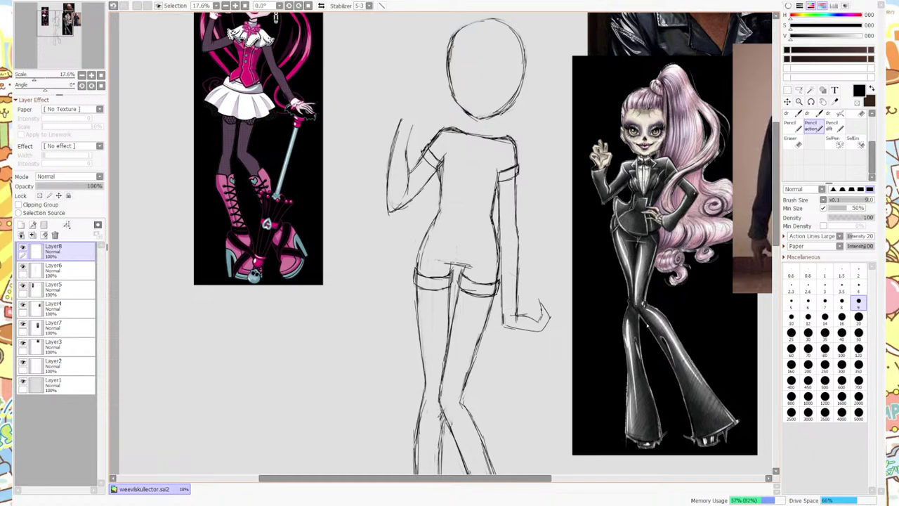
left_click(792, 141)
scroll(780, 142, "up", 3)
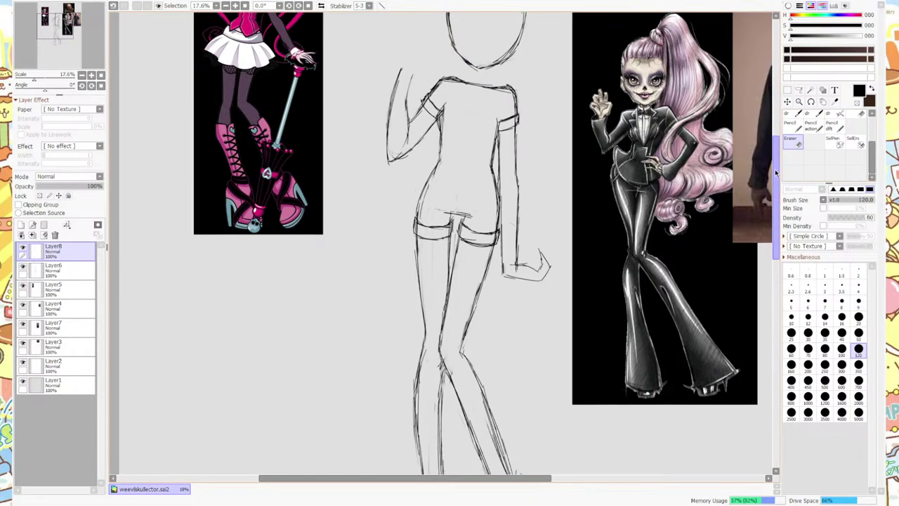
scroll(780, 142, "down", 5)
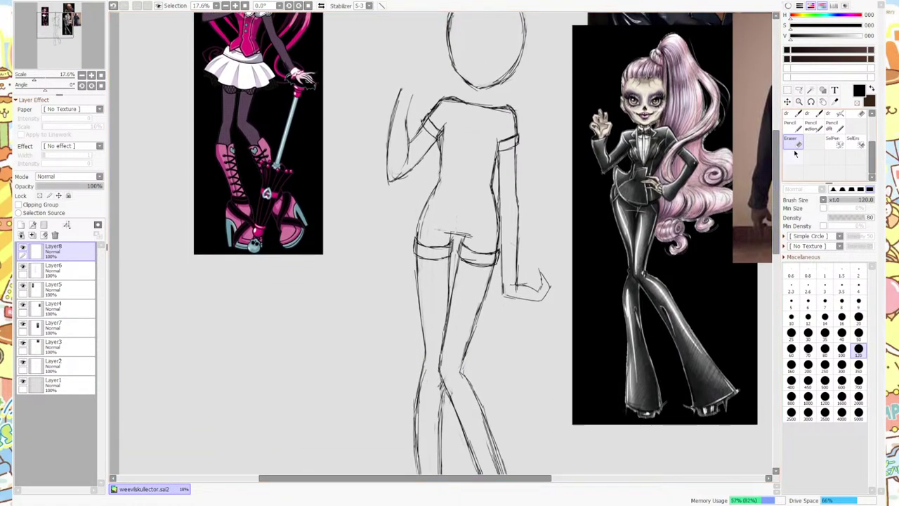
Select the shorts' cuff beside the lowered arm with a rectangular selection, nudge it slightly, and clear the selection.
left_click(787, 90)
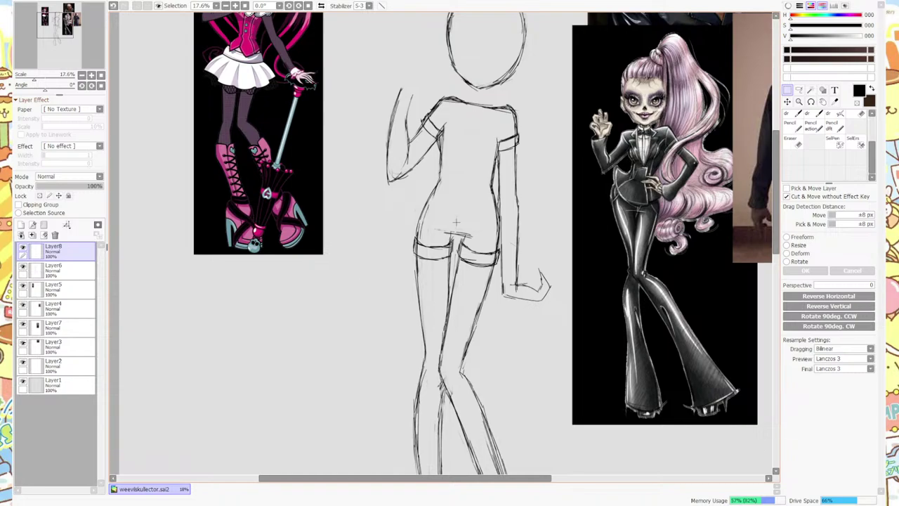
left_click_drag(470, 226, 483, 270)
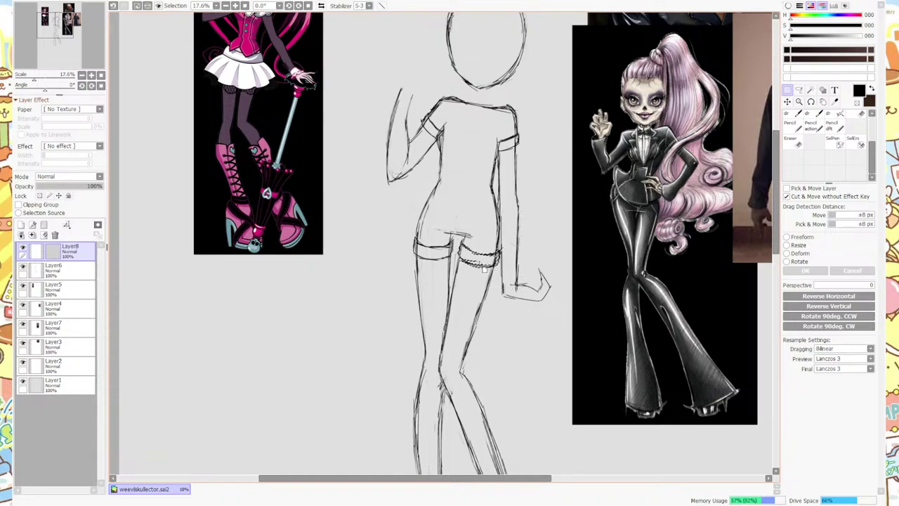
key("ctrl+d")
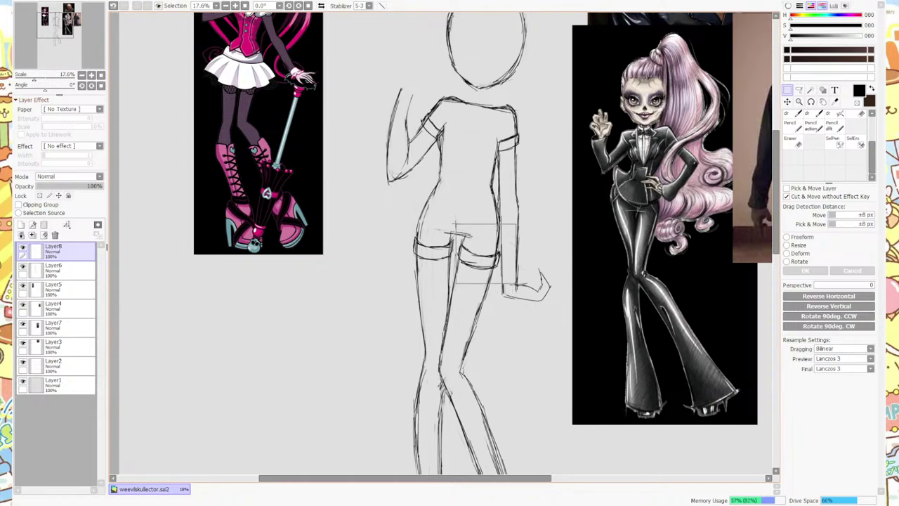
left_click(476, 259)
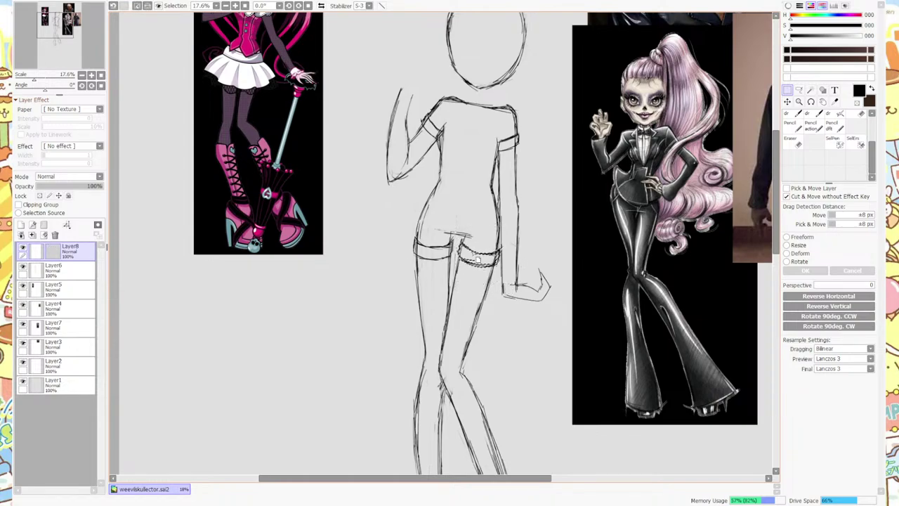
key("Delete")
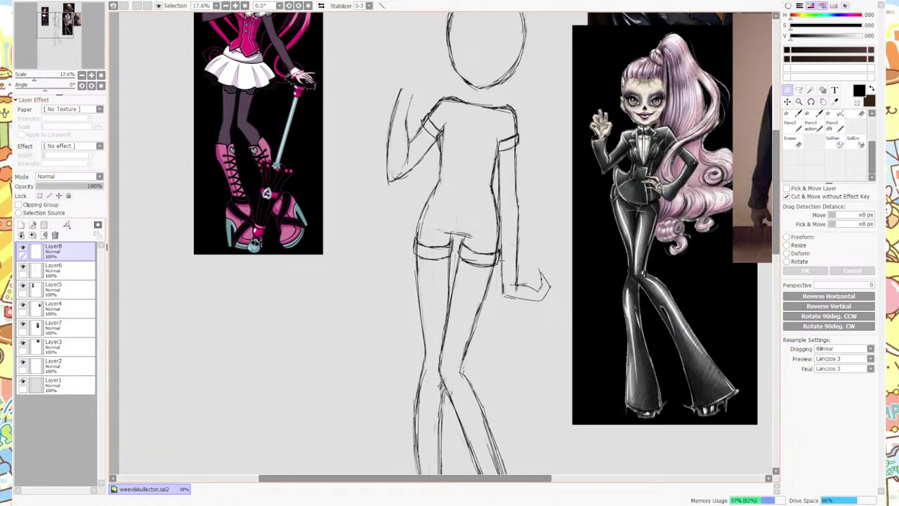
Select the shorts' cuff on the raised-arm side with a rectangular selection and resize it slightly.
left_click_drag(394, 223, 458, 284)
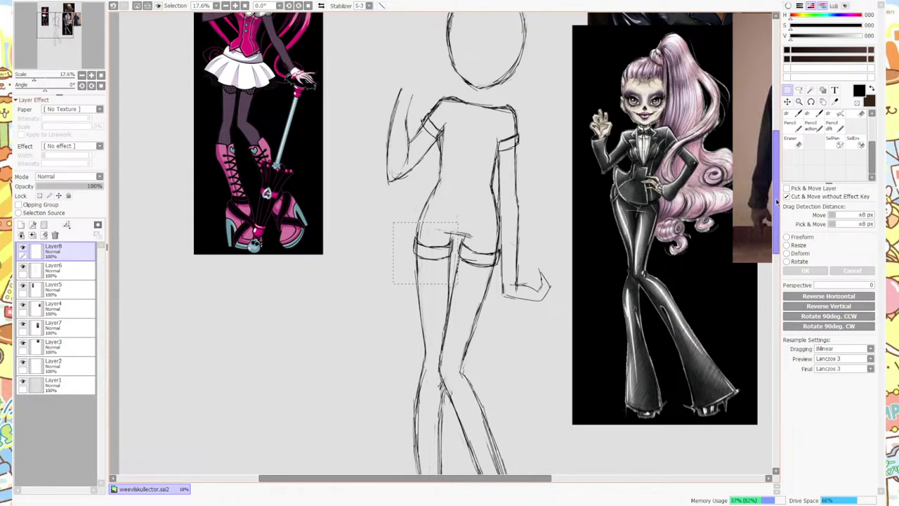
key("ctrl+t")
left_click(798, 244)
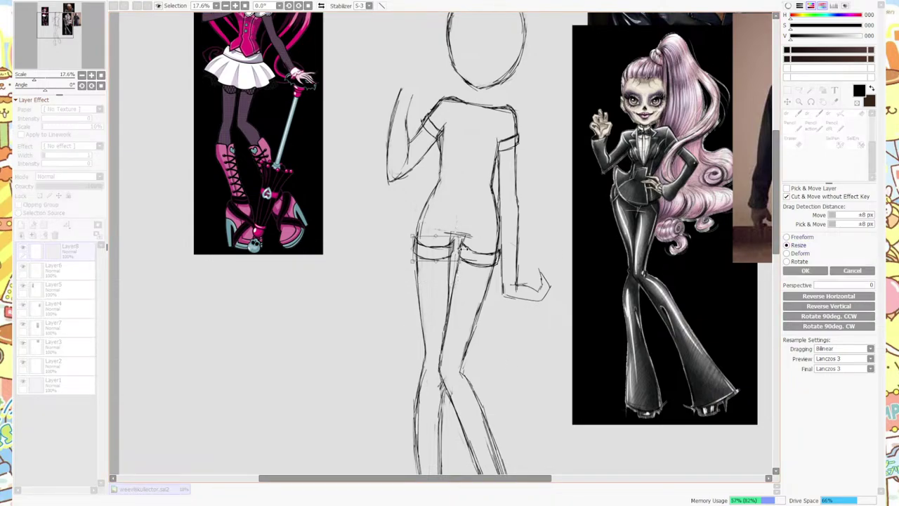
left_click(805, 270)
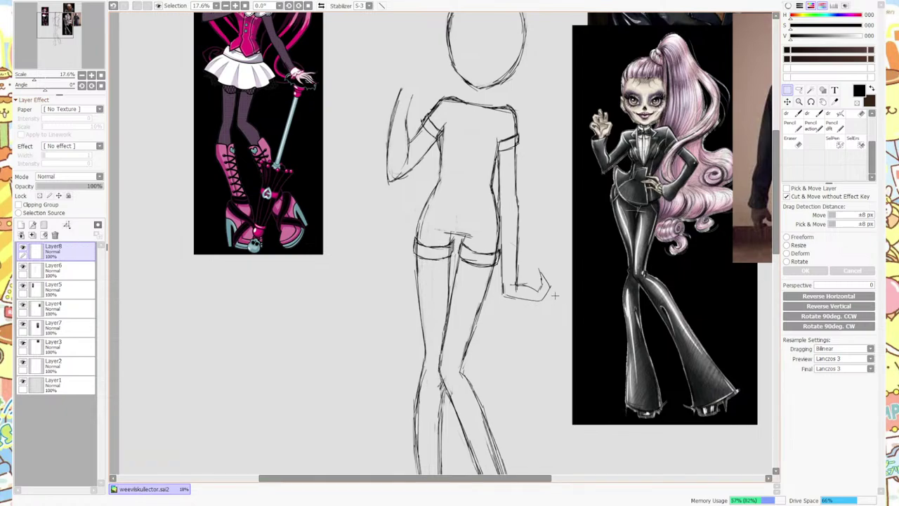
left_click(791, 125)
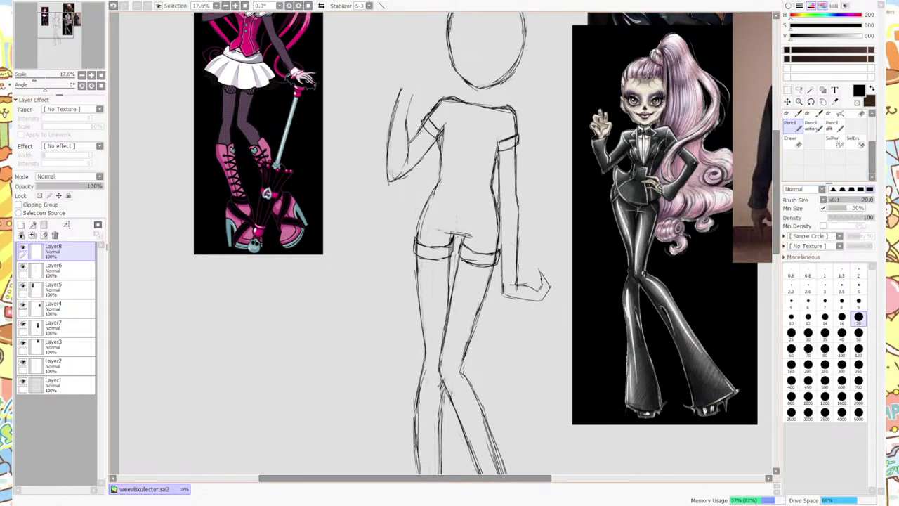
left_click(112, 6)
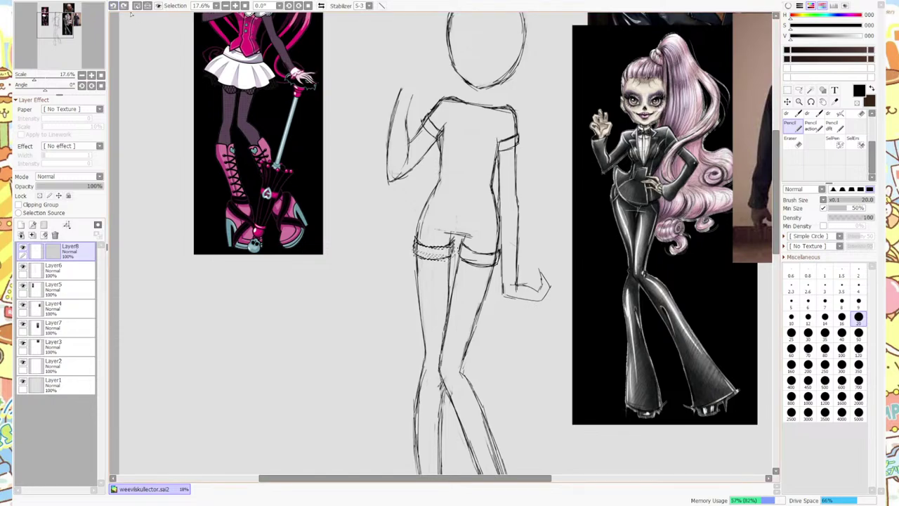
Sketch the small arch joining the two shorts' cuffs at the crotch with the Pencil action brush and clean it up with the Eraser.
key("b")
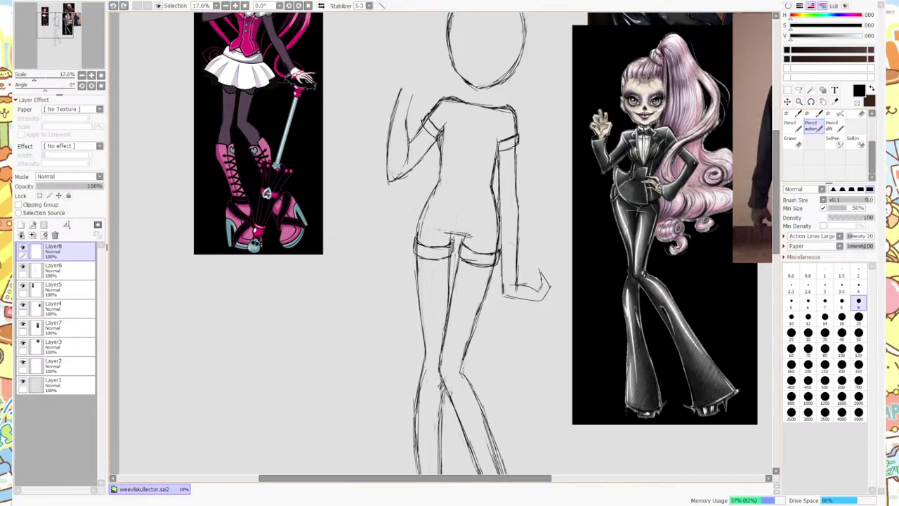
key("ctrl+y")
key("e")
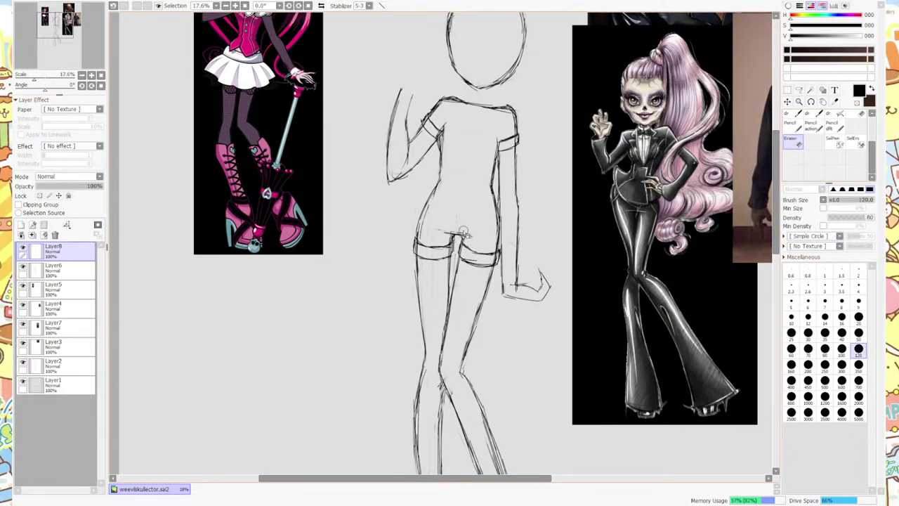
left_click(811, 128)
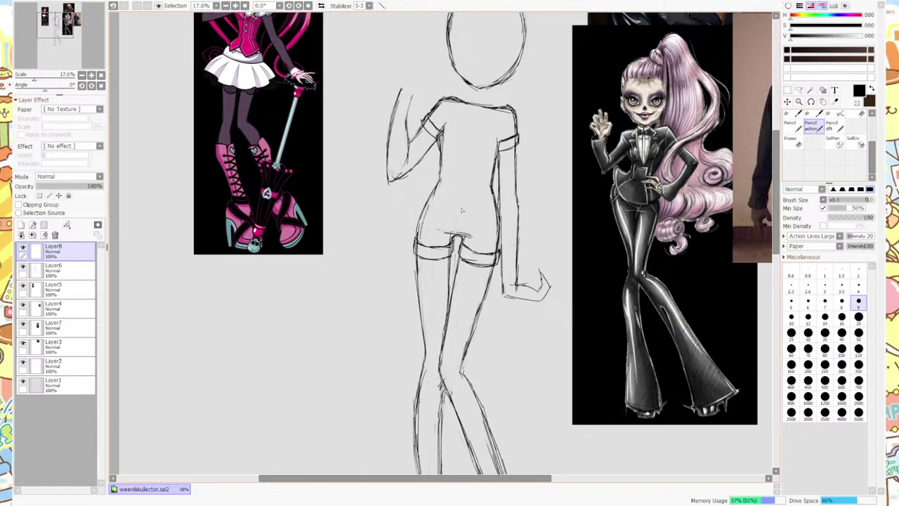
mouse_move(434, 211)
left_mouse_down()
mouse_move(452, 232)
mouse_move(480, 228)
left_mouse_up()
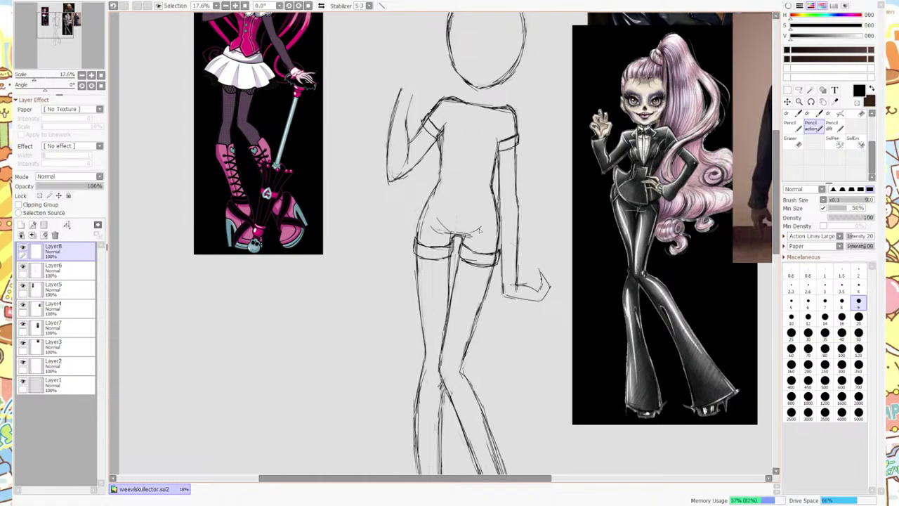
left_click(113, 6)
left_click(113, 6)
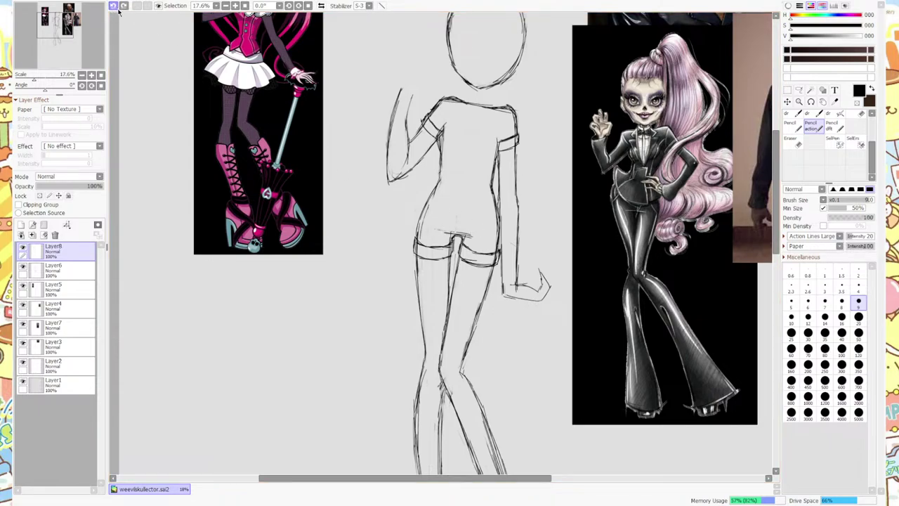
left_click_drag(461, 235, 469, 230)
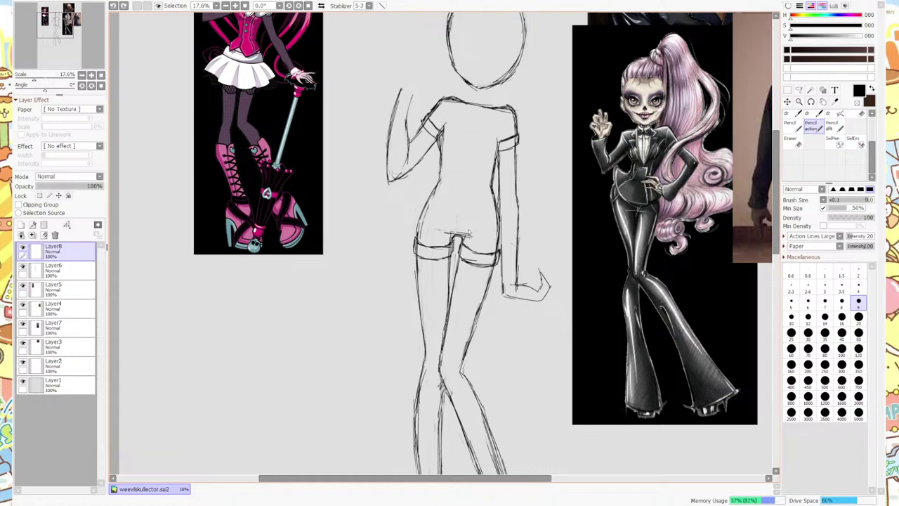
Erase and redraw the outer edge of the shorts' cuff beside the lowered arm with the Pencil action brush.
left_click(792, 140)
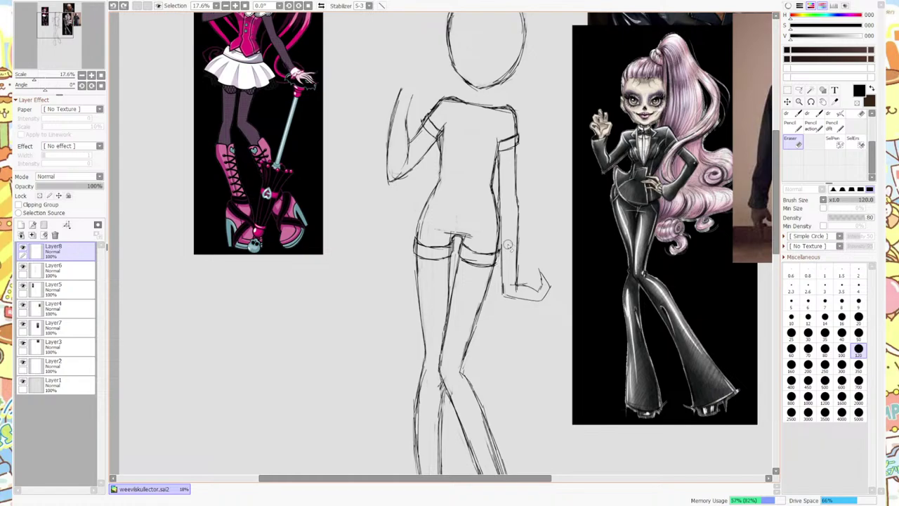
left_click(809, 127)
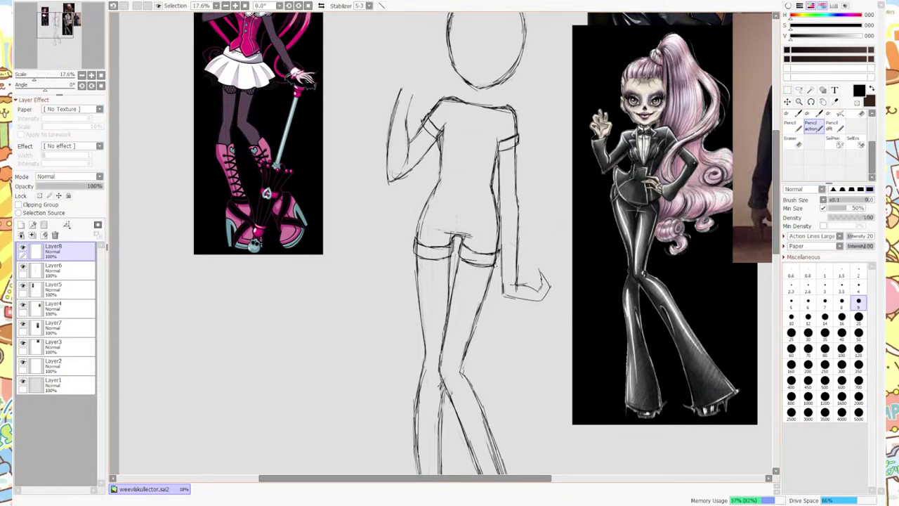
left_click_drag(496, 266, 498, 253)
Mask the lowered arm's sleeve cuff with the SelPen, rotate it to a steeper angle and move it up toward the shoulder.
scroll(776, 190, "up", 4)
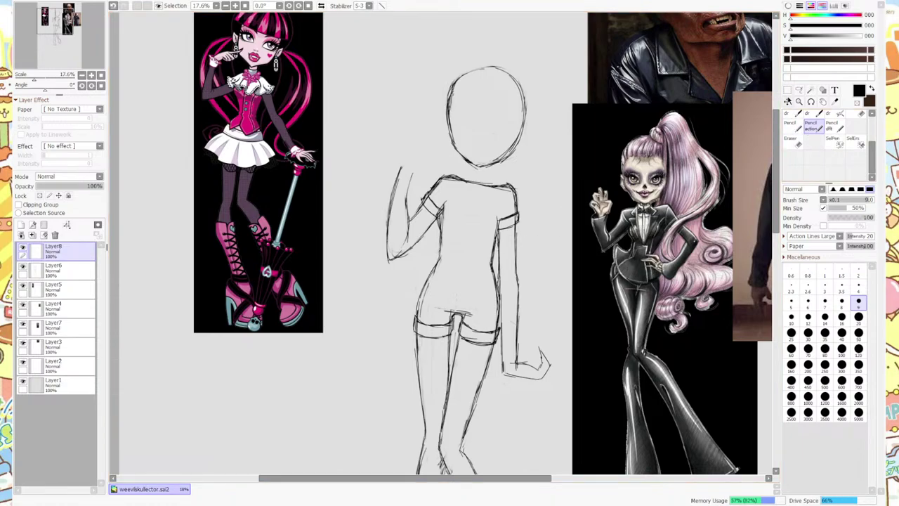
left_click(788, 90)
left_click(815, 127)
left_click(799, 142)
left_click(833, 141)
left_click_drag(495, 228, 527, 222)
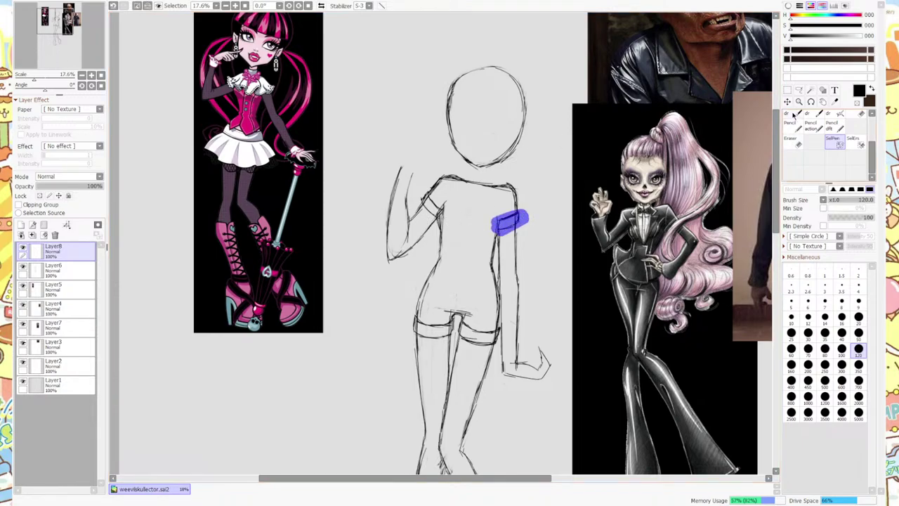
left_click(787, 91)
left_click(795, 264)
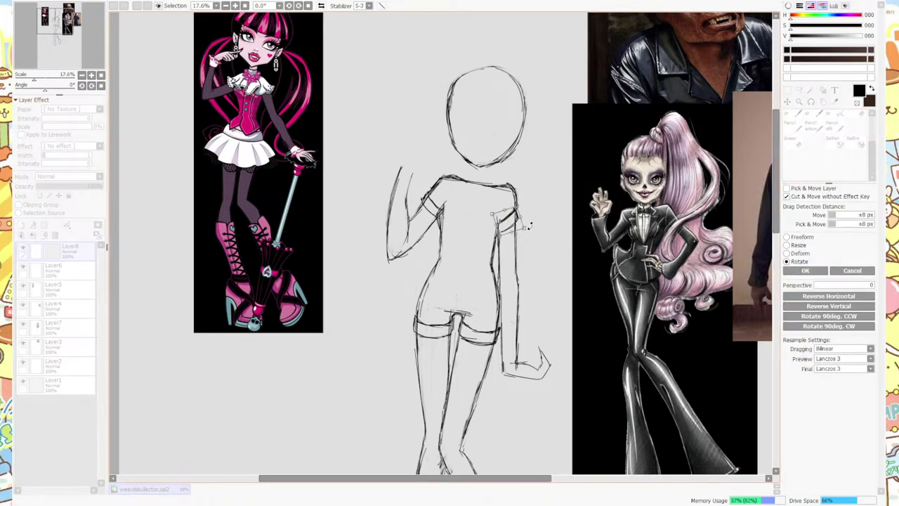
left_click_drag(511, 217, 532, 211)
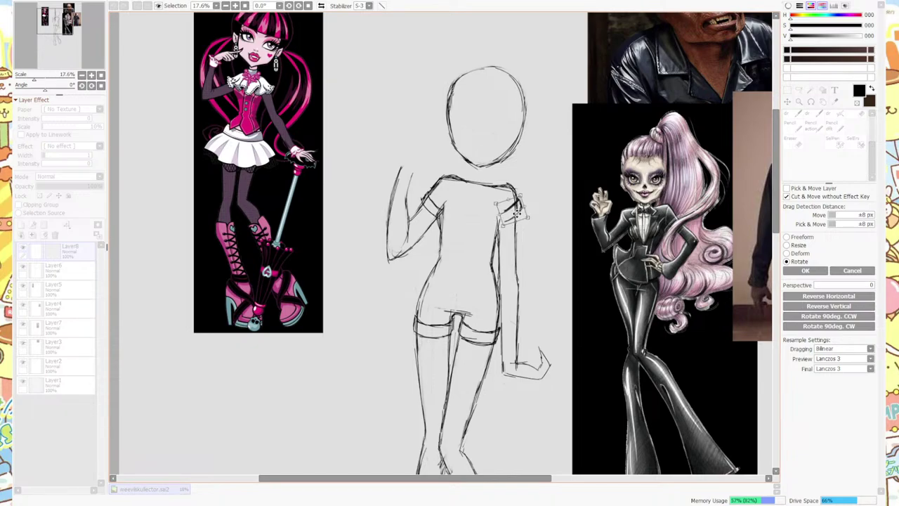
left_click(808, 271)
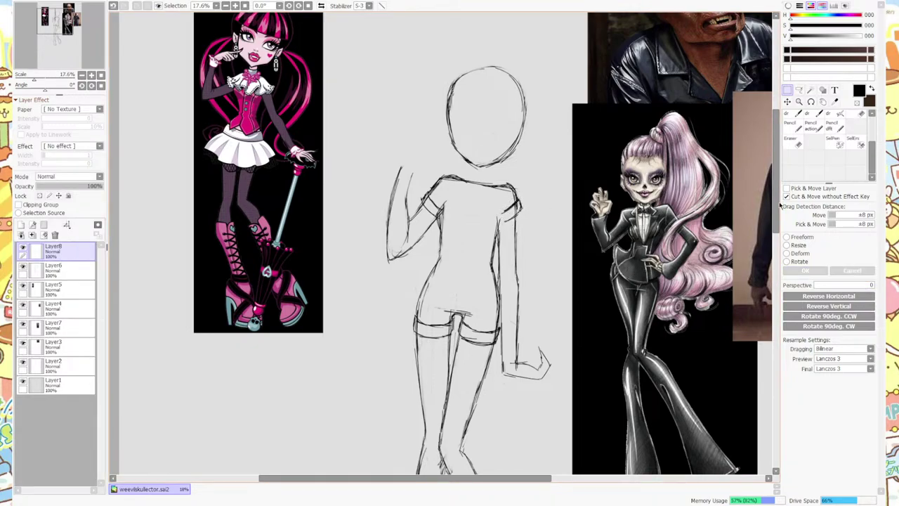
Erase the stray lines around the lowered arm's sleeve cuff and redraw its outer edge with the Pencil action brush.
left_click(793, 141)
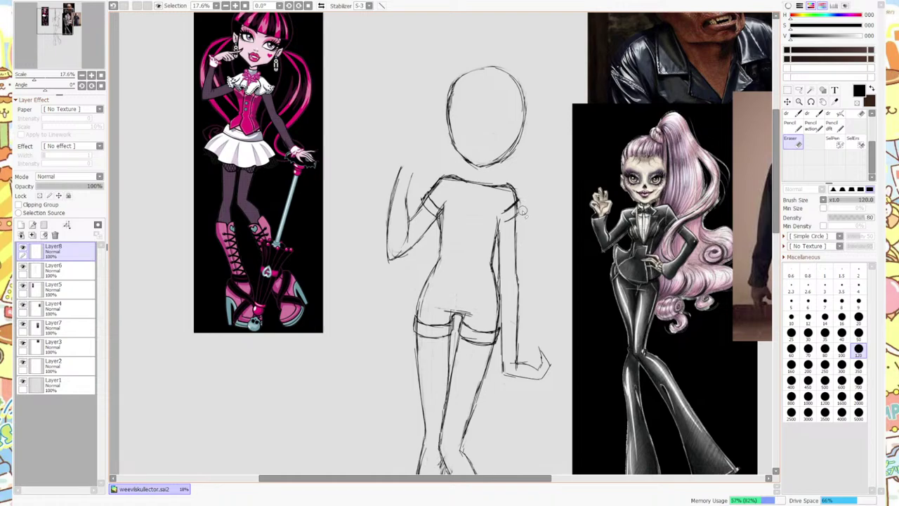
left_click(812, 126)
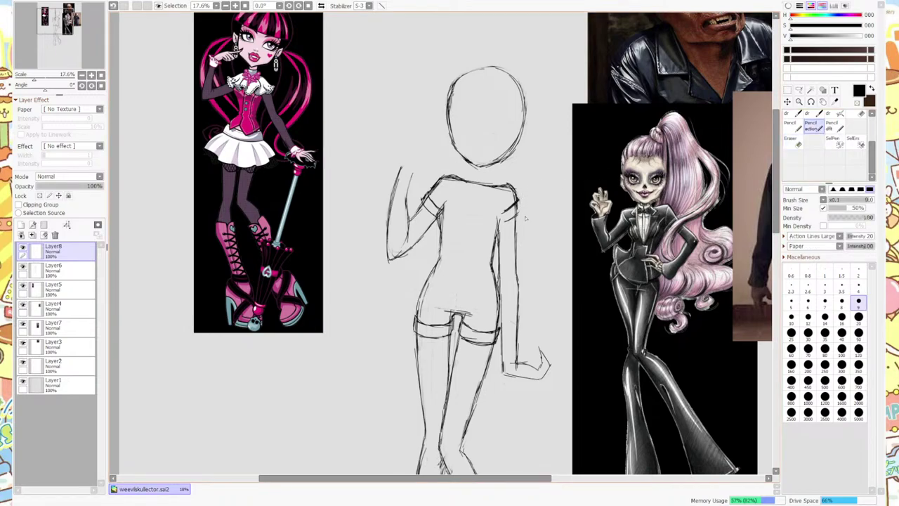
mouse_move(518, 199)
left_mouse_down()
mouse_move(500, 227)
mouse_move(510, 215)
left_mouse_up()
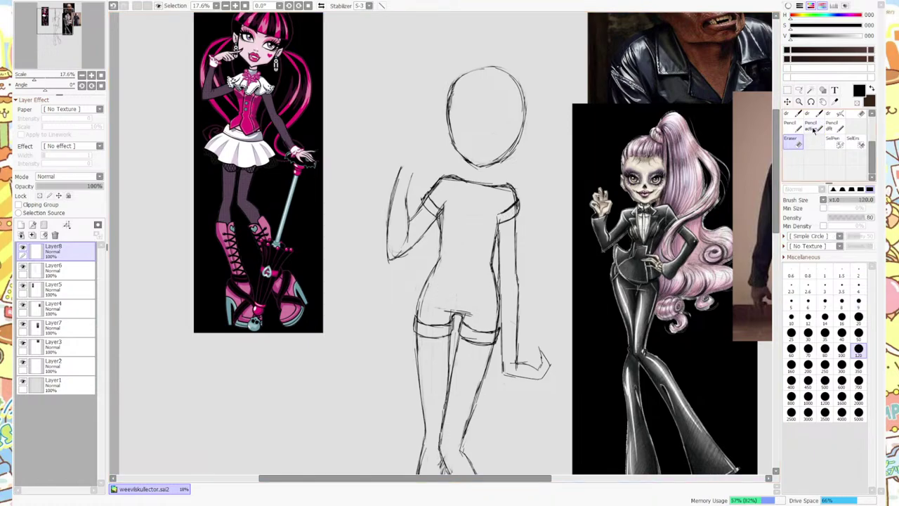
Mask the raised arm's sleeve cuff with the SelPen, then rotate it and shift it up toward the shoulder.
left_click(834, 141)
mouse_move(446, 220)
left_mouse_down()
mouse_move(419, 208)
mouse_move(439, 215)
mouse_move(425, 192)
left_mouse_up()
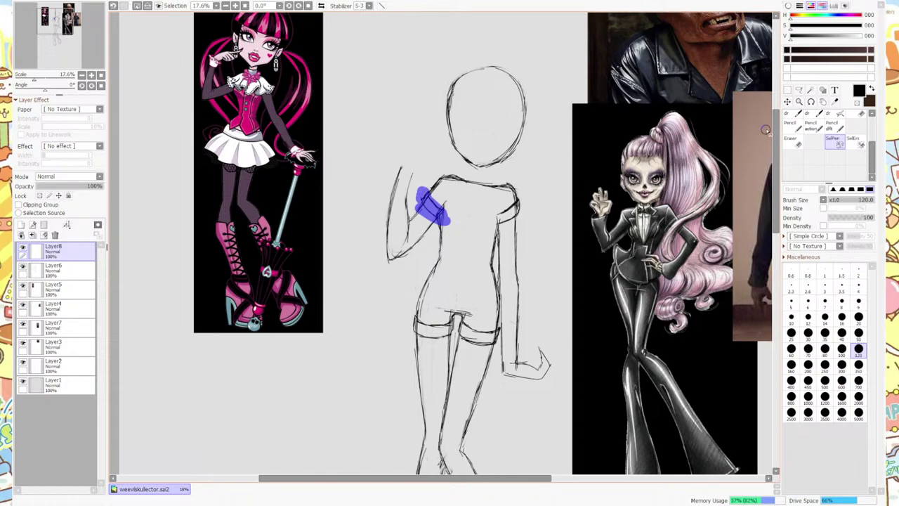
left_click(787, 90)
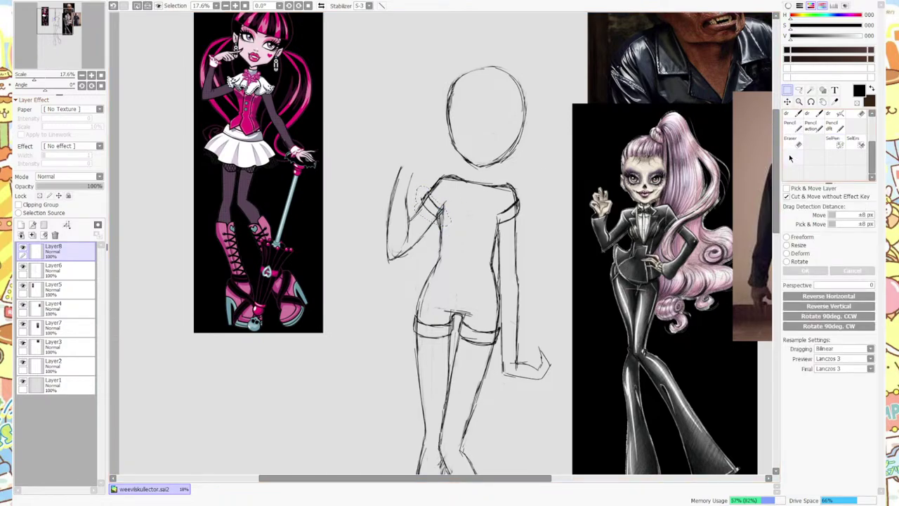
left_click(792, 244)
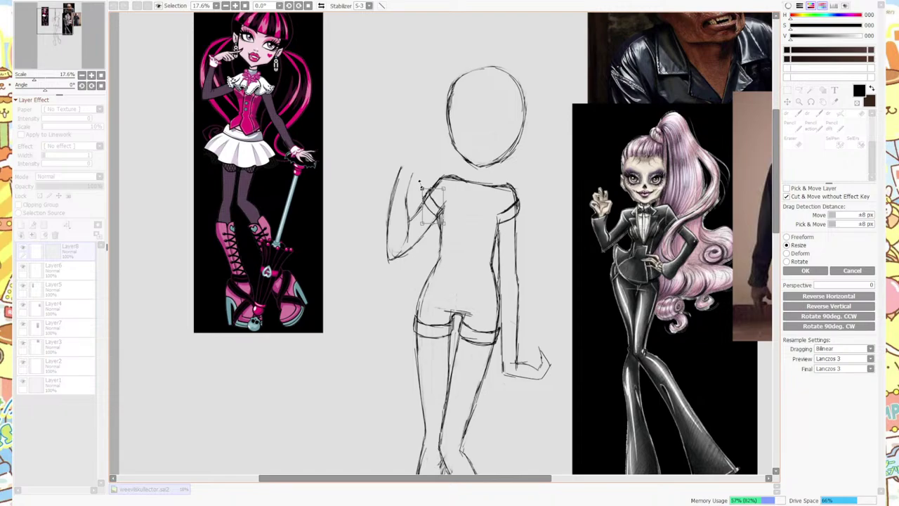
left_click(852, 271)
left_click(797, 260)
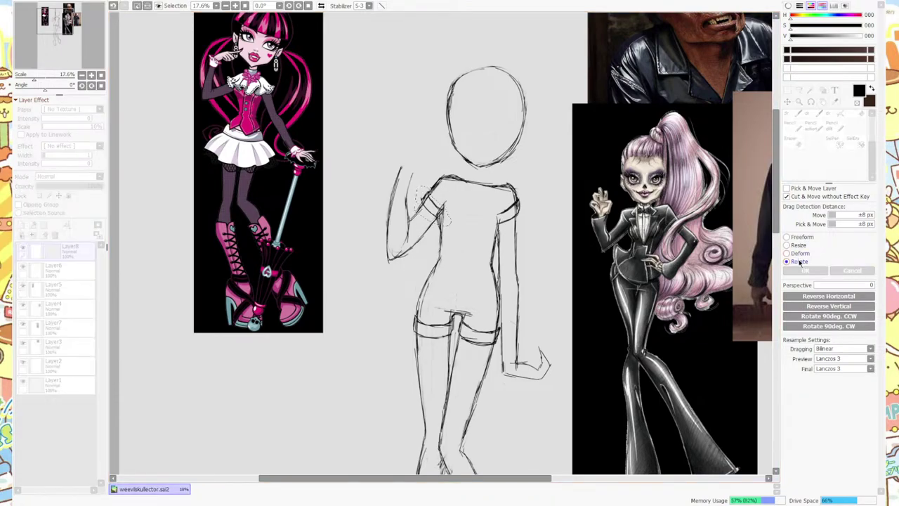
left_click_drag(438, 201, 435, 199)
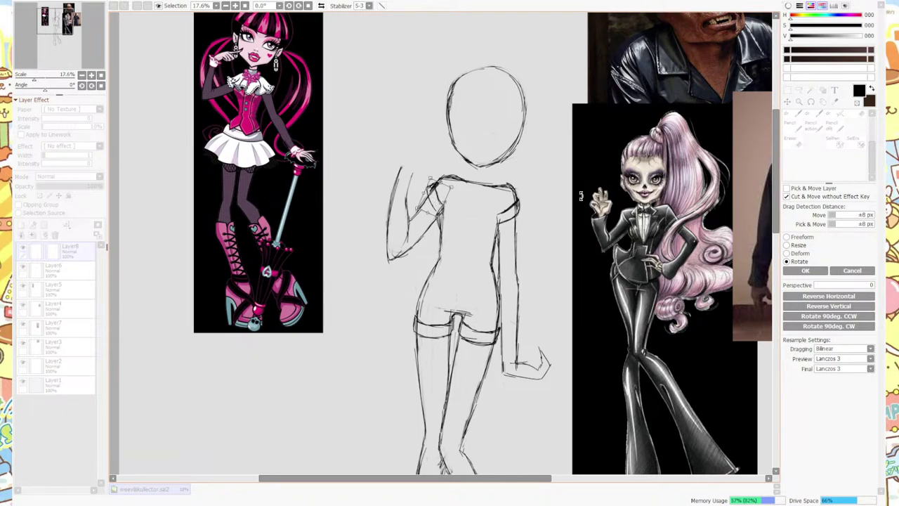
left_click(818, 272)
Clear the selection, then erase and redraw the raised arm's sleeve cuff lines so they meet the shoulder cleanly.
left_click(794, 141)
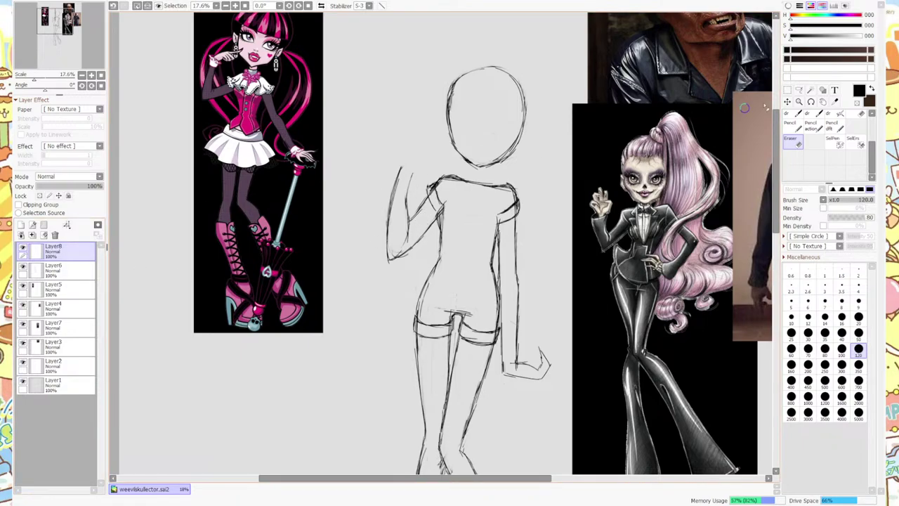
key("ctrl")
left_click(793, 140)
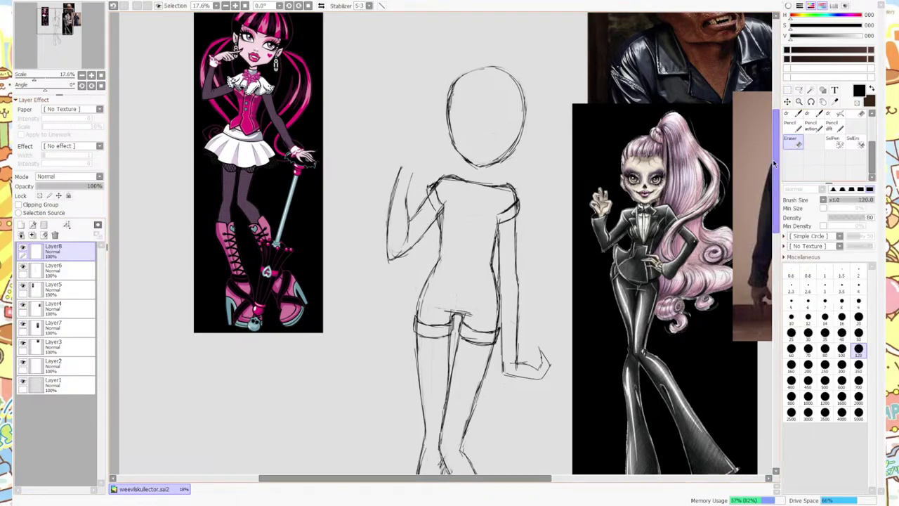
left_click(811, 126)
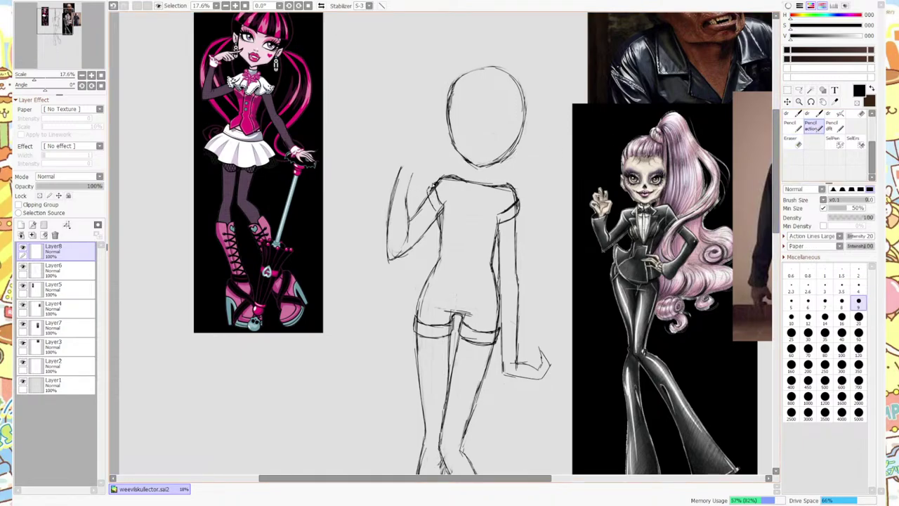
left_click(793, 141)
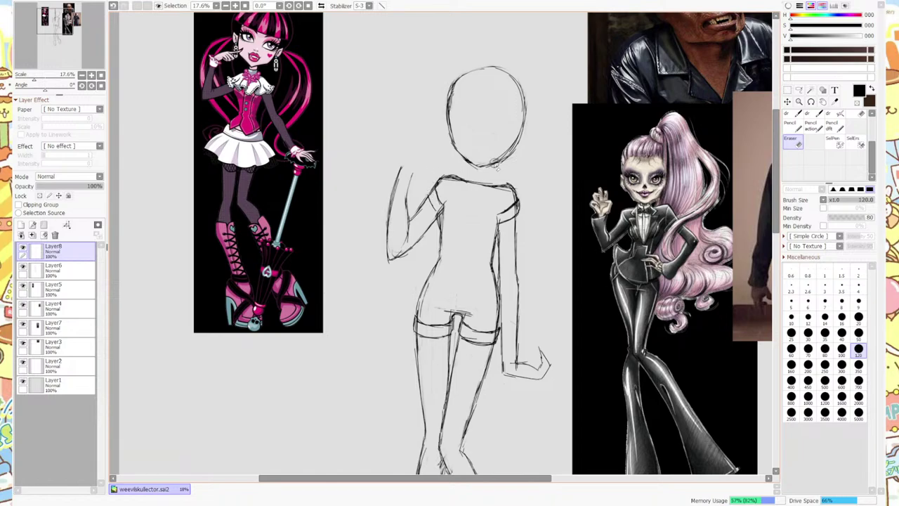
key("n")
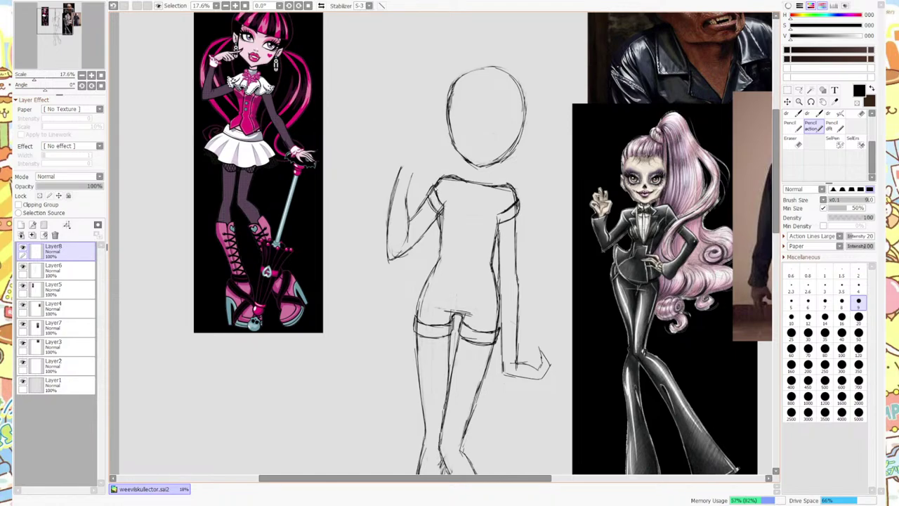
left_click(794, 141)
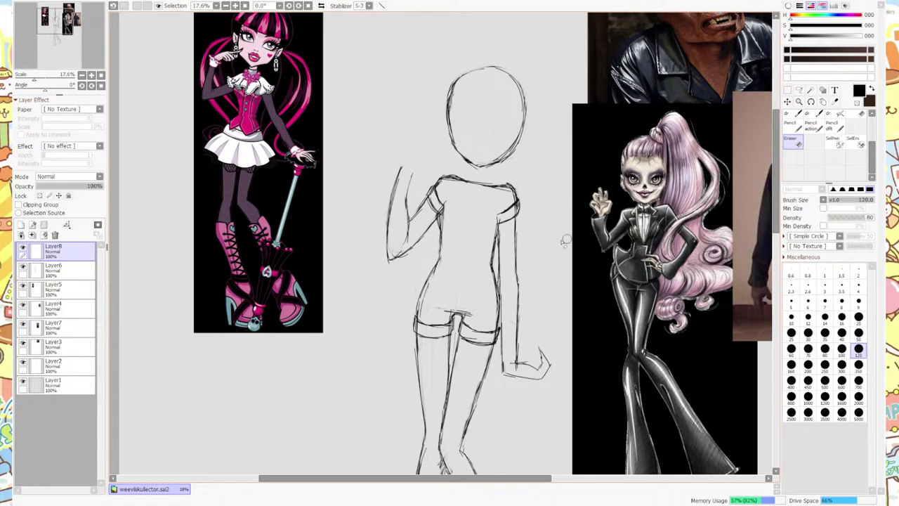
left_click(861, 318)
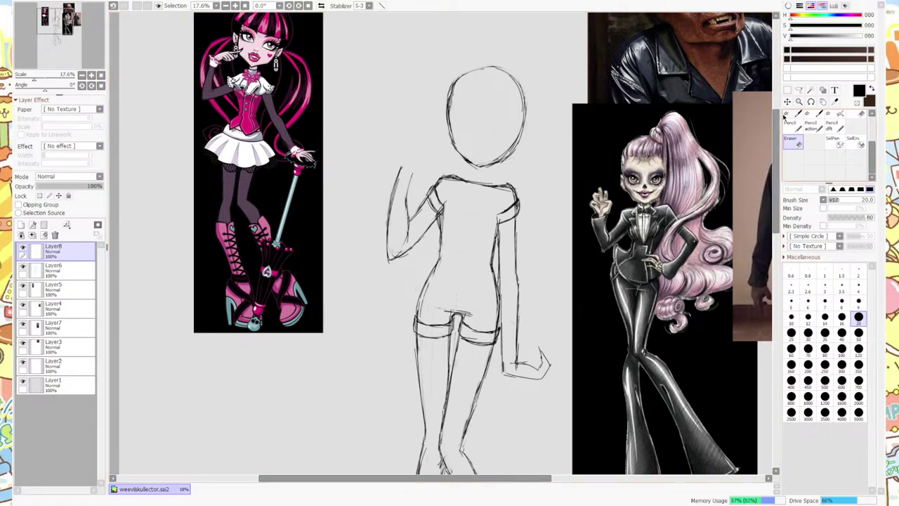
left_click(798, 91)
left_click(788, 90)
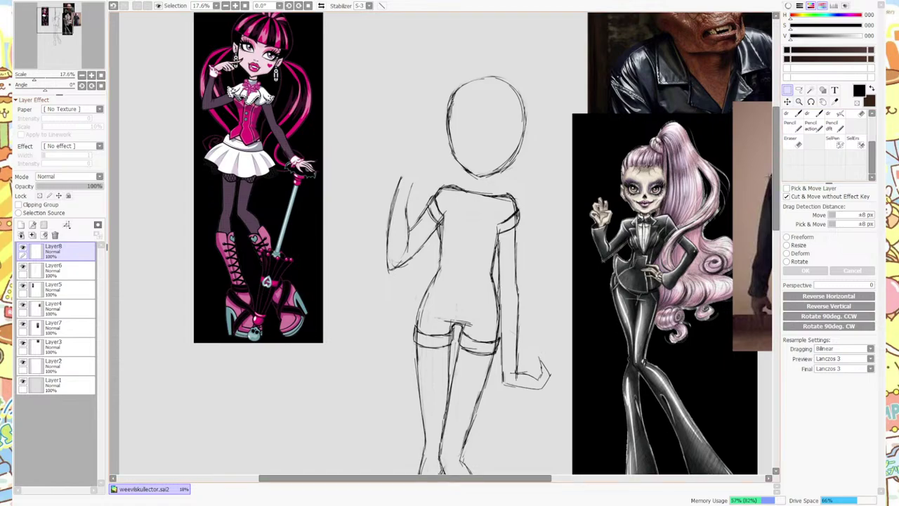
On Layer6, erase the raised arm's inner forearm line with the Eraser and redraw it down to the elbow with the Pencil action brush.
left_click(56, 270)
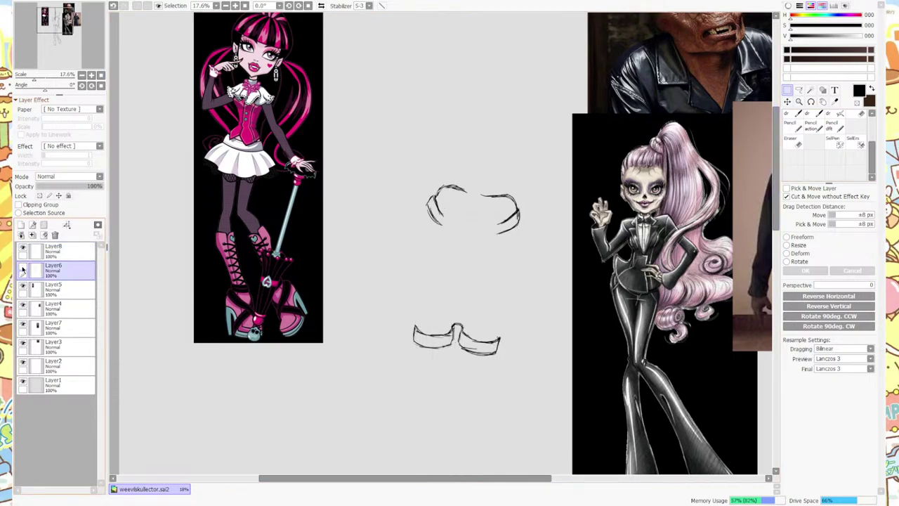
left_click(793, 141)
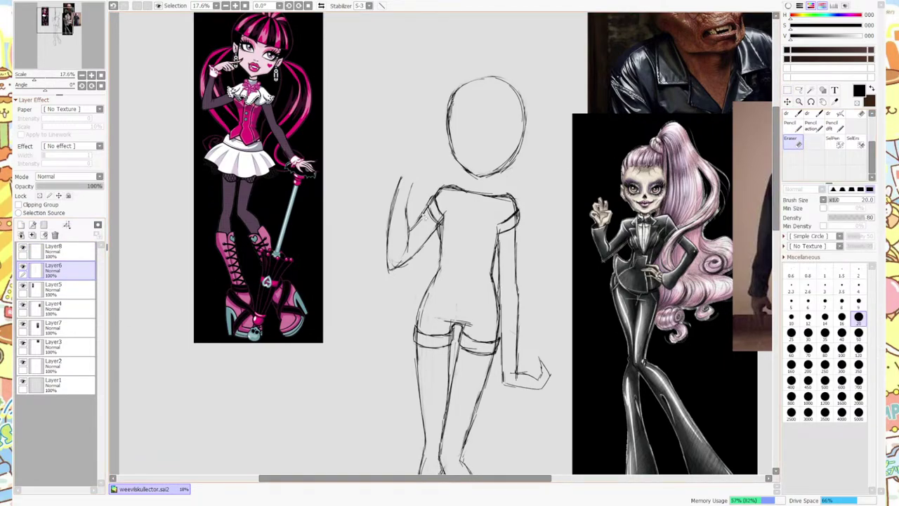
left_click_drag(402, 266, 396, 260)
left_click(858, 301)
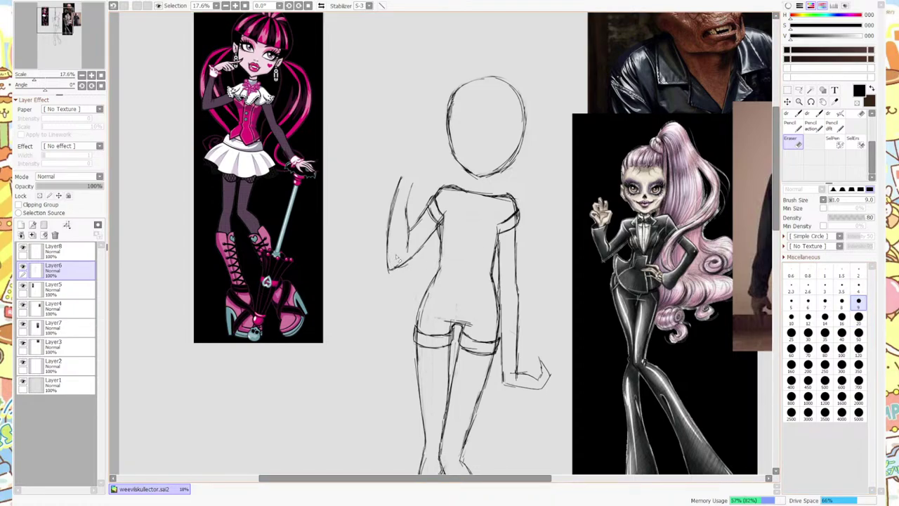
left_click(858, 333)
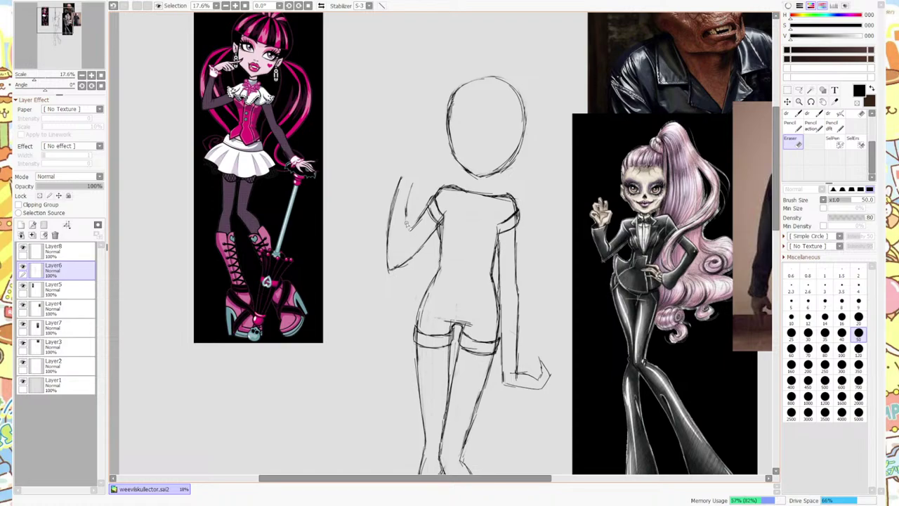
left_click(813, 127)
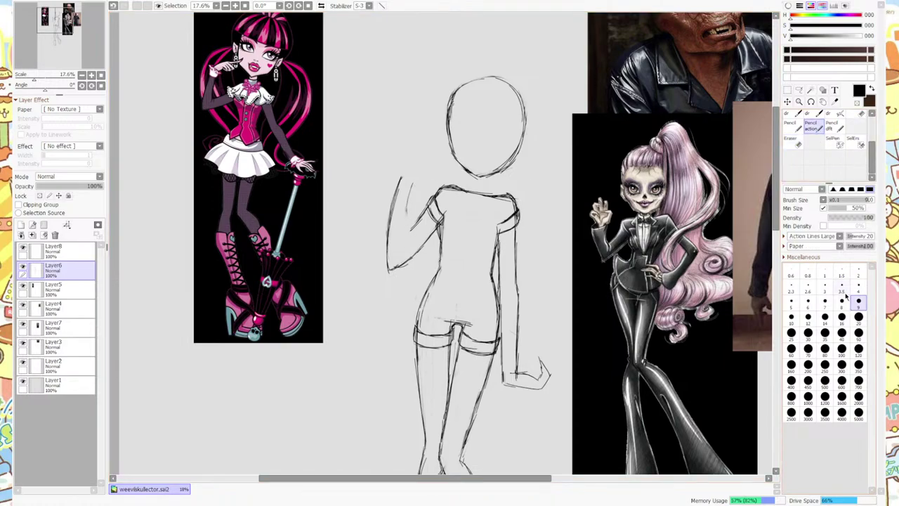
mouse_move(405, 260)
left_mouse_down()
mouse_move(414, 193)
mouse_move(416, 221)
left_mouse_up()
Check the whole figure, and touch up the torso's side line beside the raised arm with the Eraser and Pencil action brush.
left_click_drag(776, 218, 779, 258)
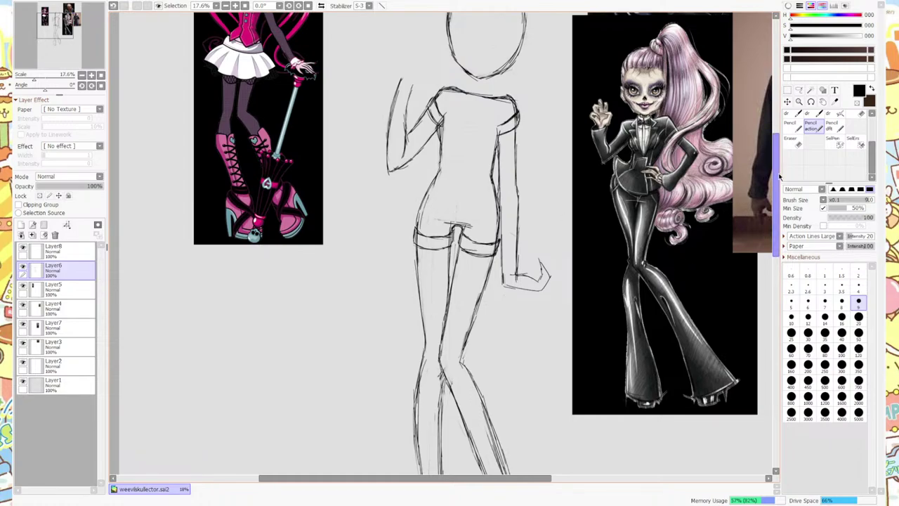
left_click_drag(777, 176, 778, 124)
scroll(765, 190, "down", 2)
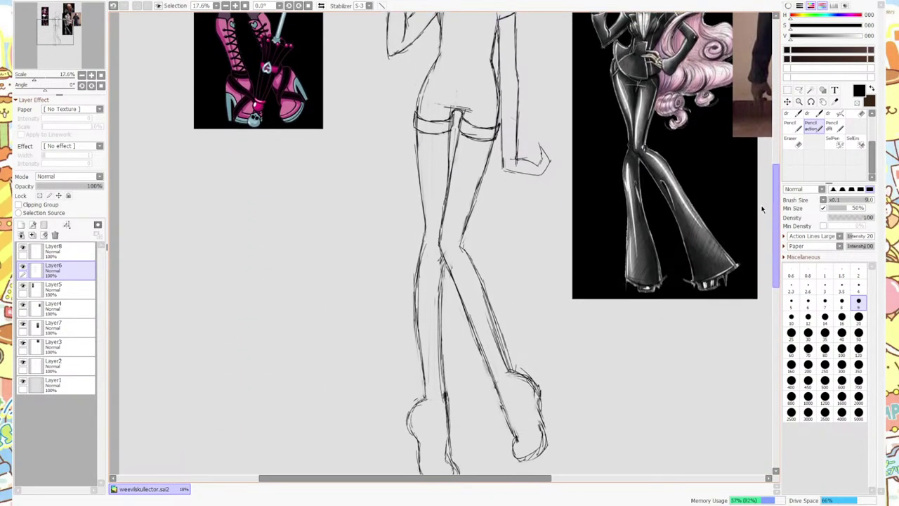
scroll(766, 146, "up", 7)
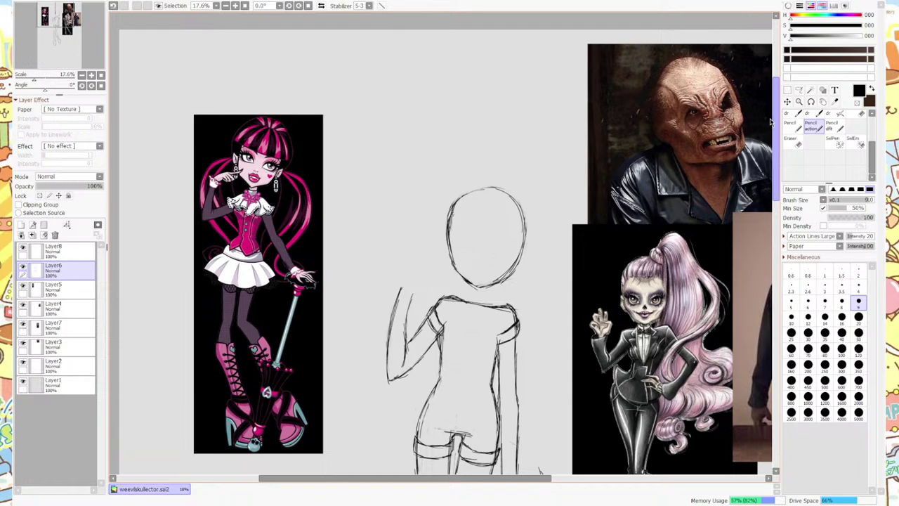
scroll(771, 123, "up", 1)
scroll(769, 130, "down", 5)
scroll(768, 140, "up", 2)
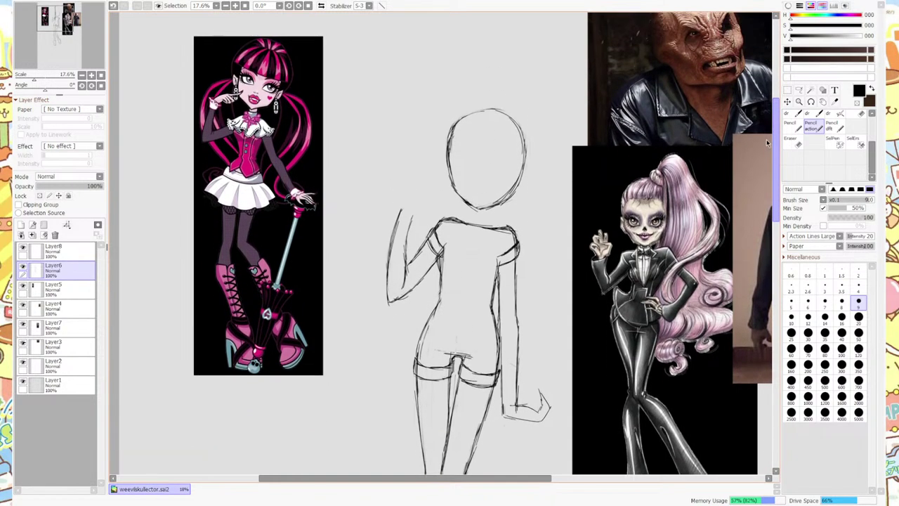
scroll(767, 143, "down", 2)
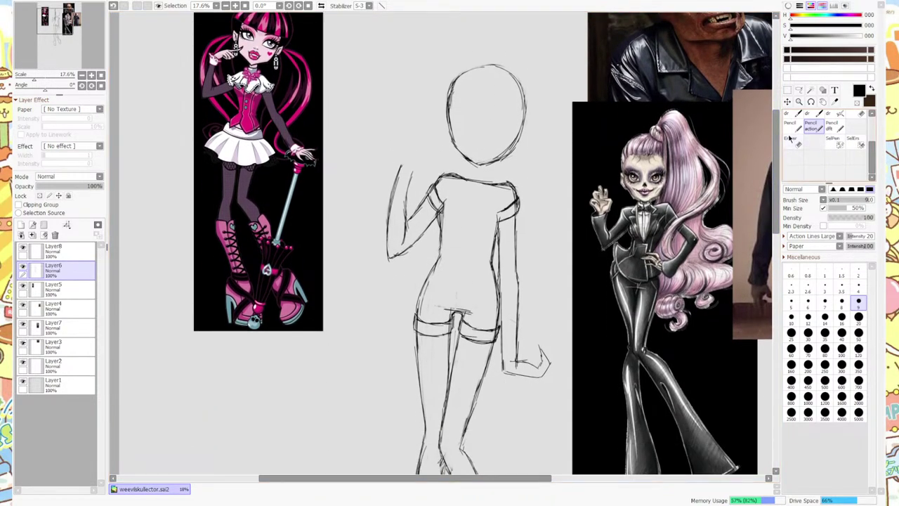
left_click(789, 138)
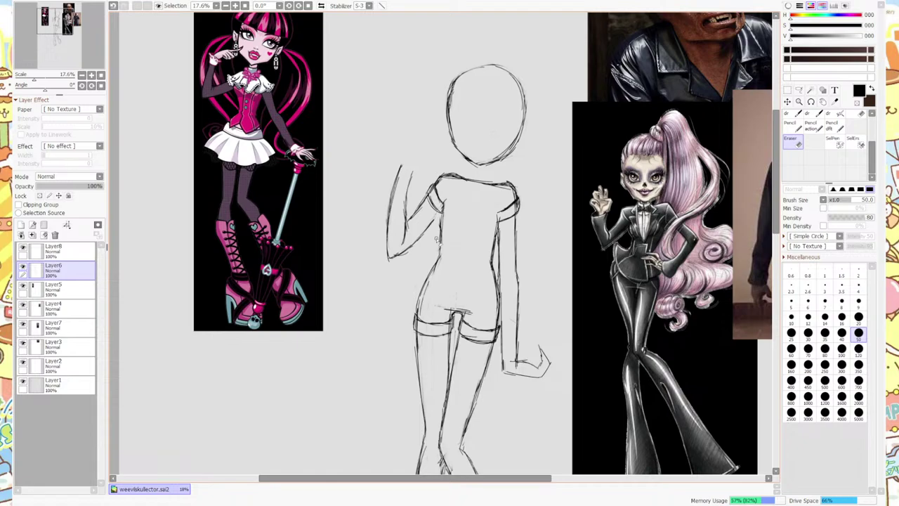
left_click(811, 127)
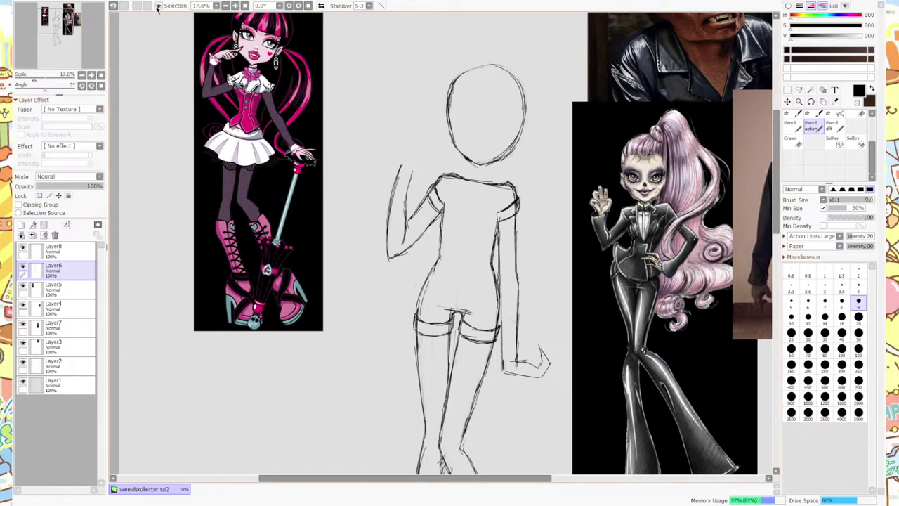
Open the copied image of the doll in a patterned jacket as a new canvas and examine its outfit and pose at different scales.
key("ctrl+shift+v")
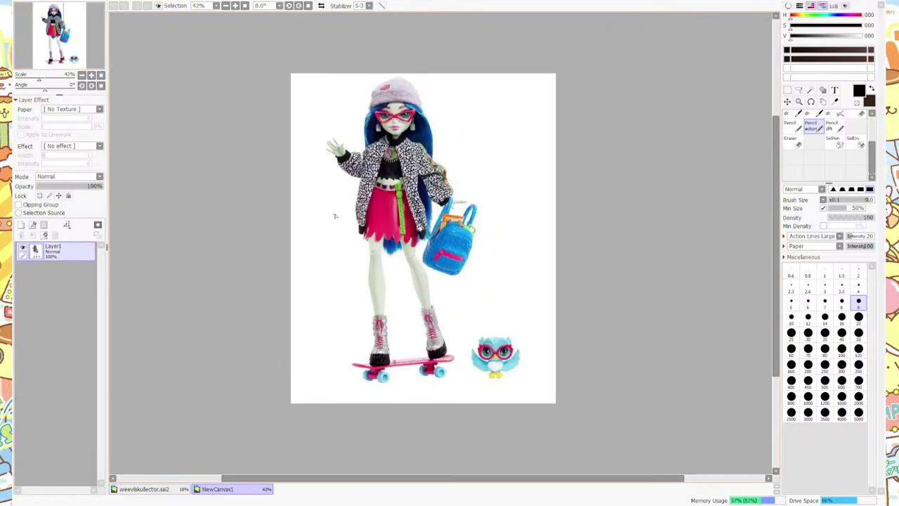
scroll(464, 204, "up", 2)
scroll(463, 203, "down", 1)
scroll(464, 203, "up", 1)
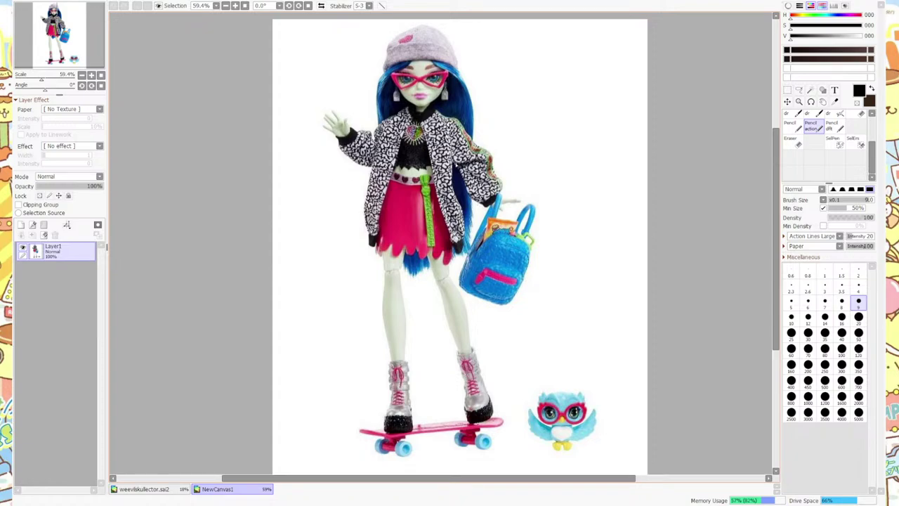
scroll(457, 165, "up", 6)
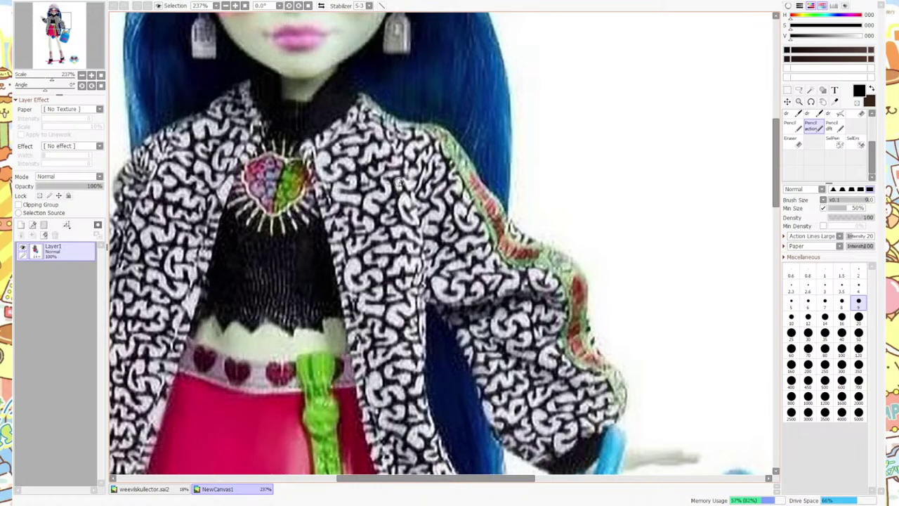
scroll(399, 183, "down", 5)
scroll(378, 432, "down", 3)
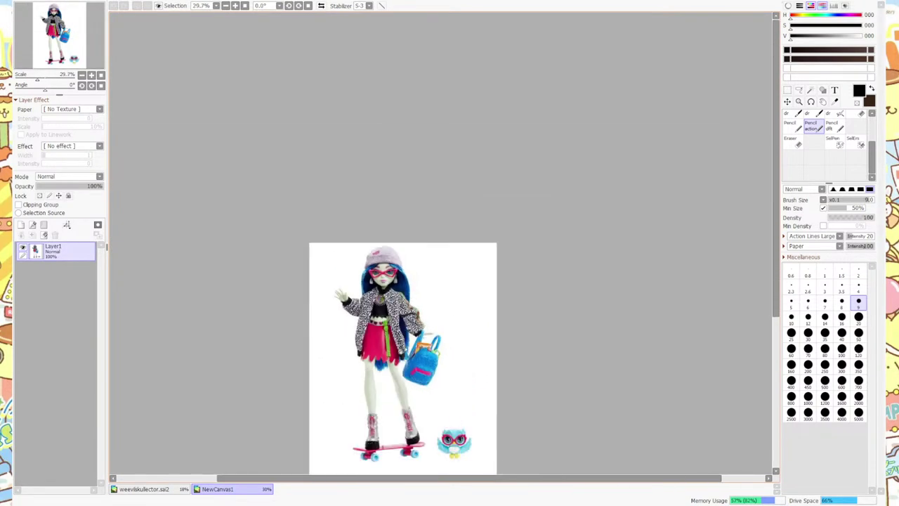
scroll(453, 246, "up", 2)
scroll(453, 245, "down", 1)
scroll(453, 246, "down", 1)
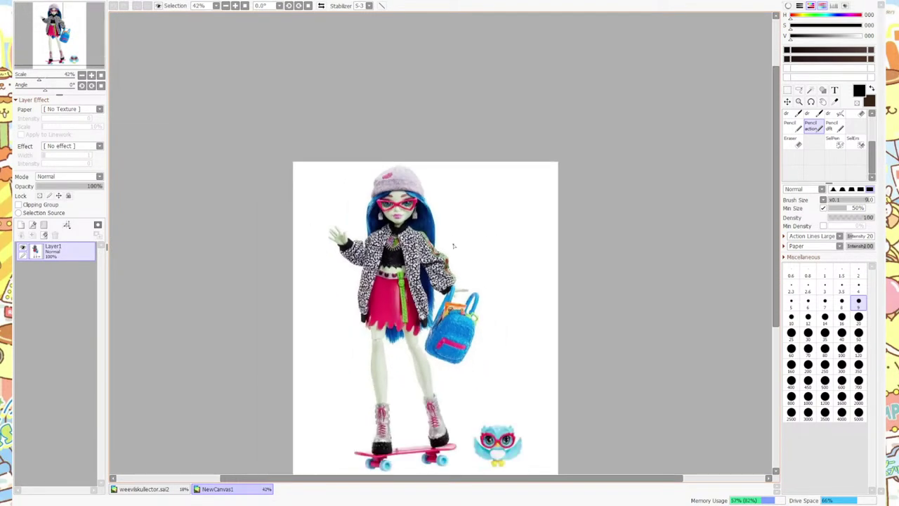
scroll(450, 441, "up", 1)
scroll(450, 441, "down", 1)
scroll(450, 441, "up", 3)
scroll(450, 441, "down", 2)
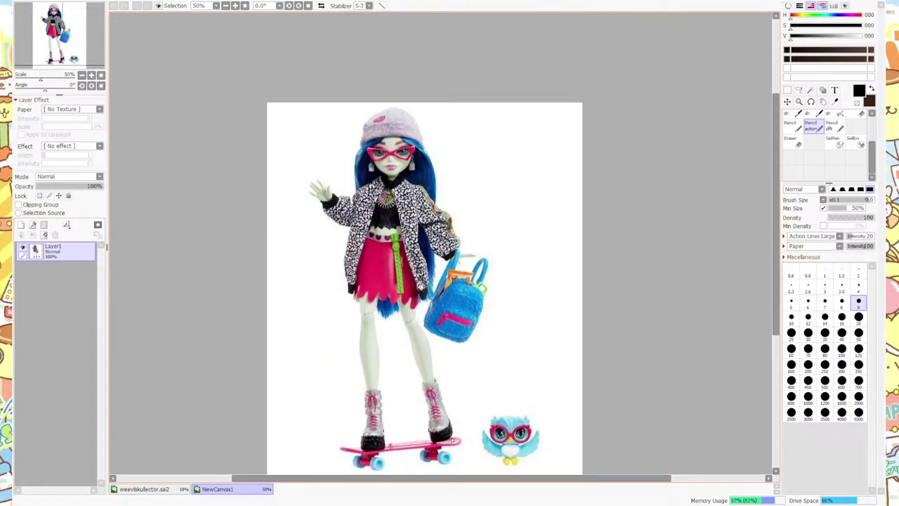
scroll(450, 441, "up", 2)
scroll(327, 181, "down", 1)
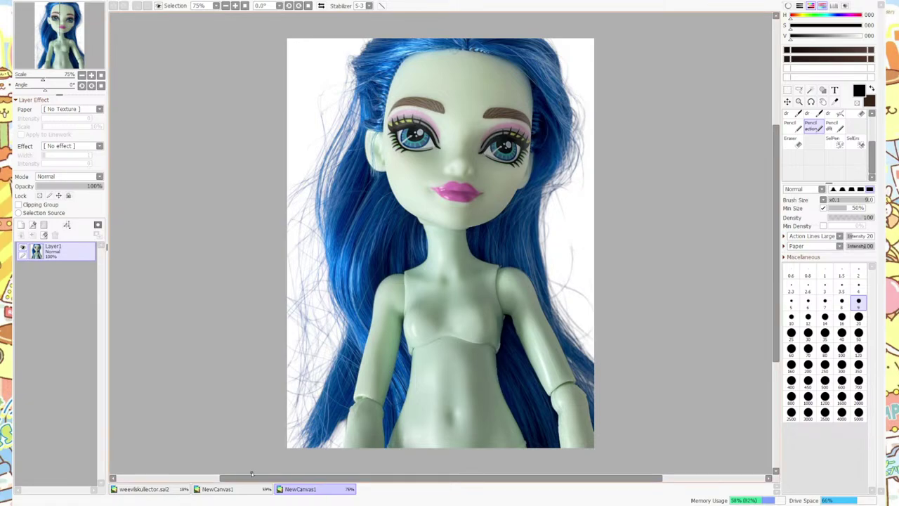
Compare the jacket doll with the unclothed blue-haired doll, and examine the blonde doll's face, pose and outfit up close.
left_click(224, 488)
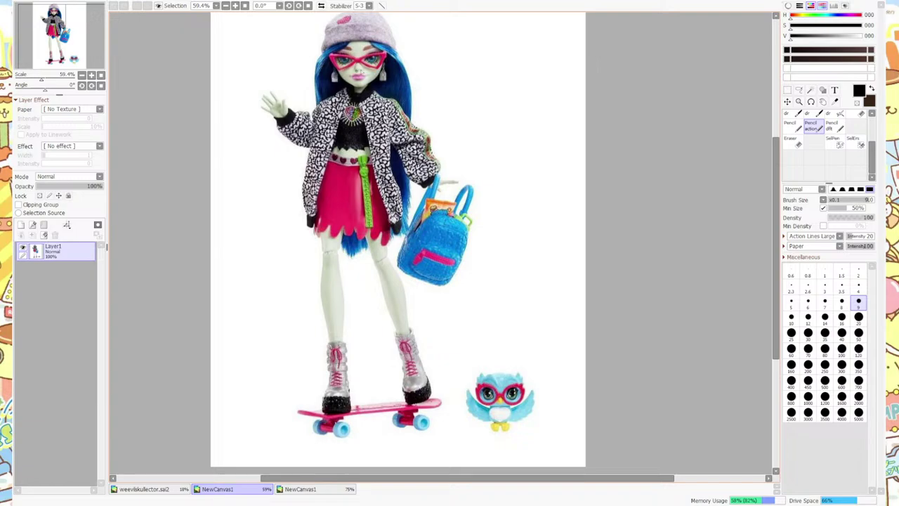
left_click(306, 489)
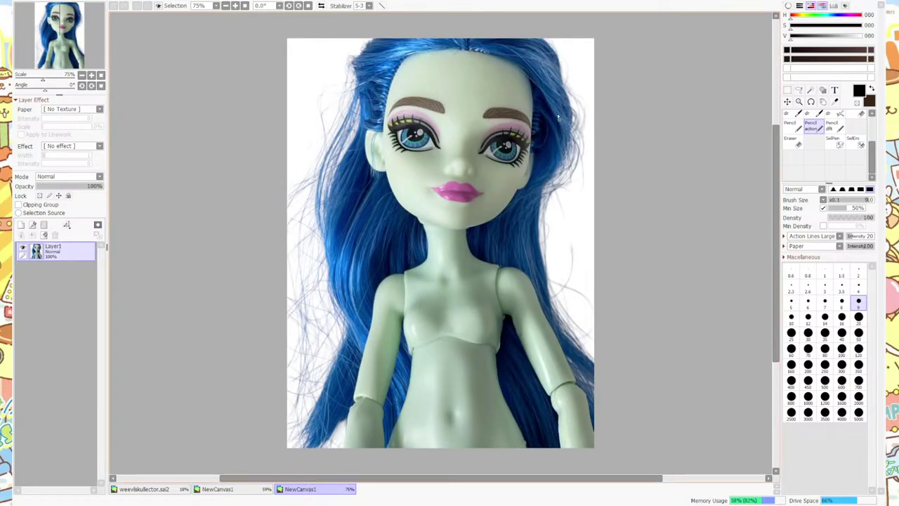
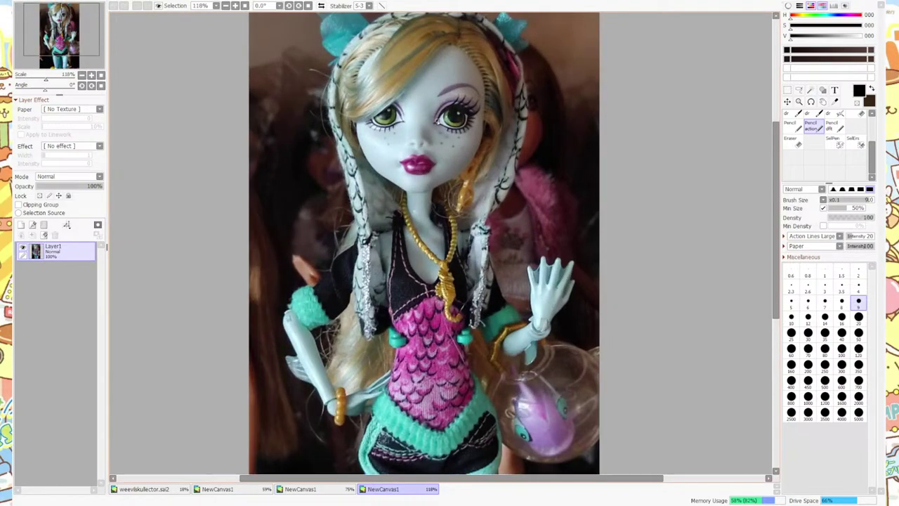
scroll(434, 118, "up", 2)
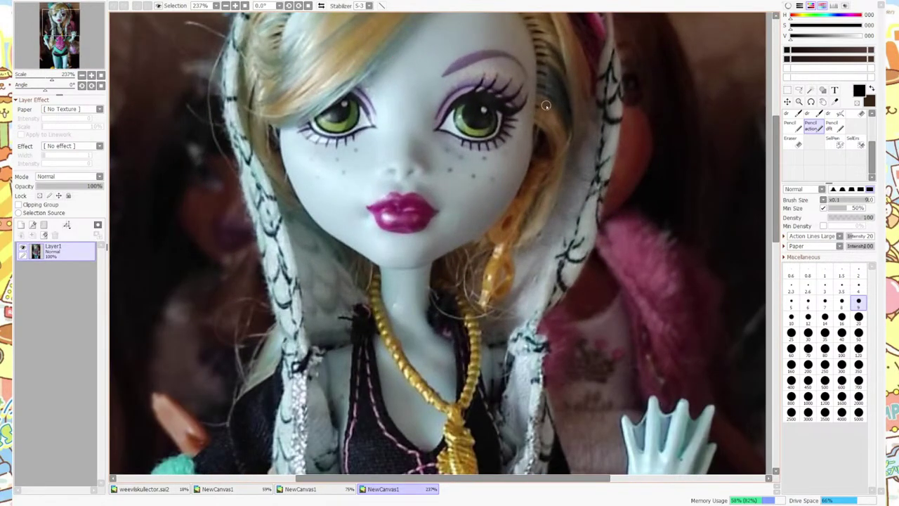
scroll(545, 106, "down", 2)
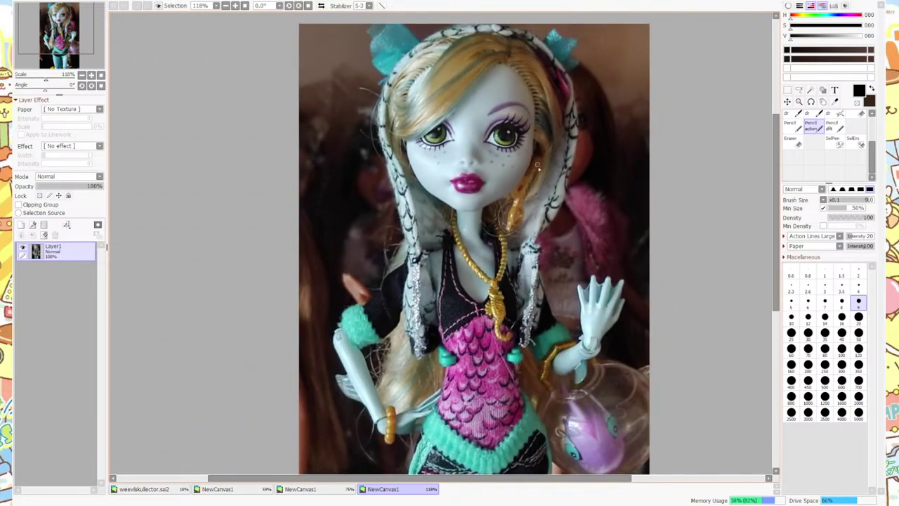
scroll(575, 189, "up", 2)
scroll(575, 191, "down", 3)
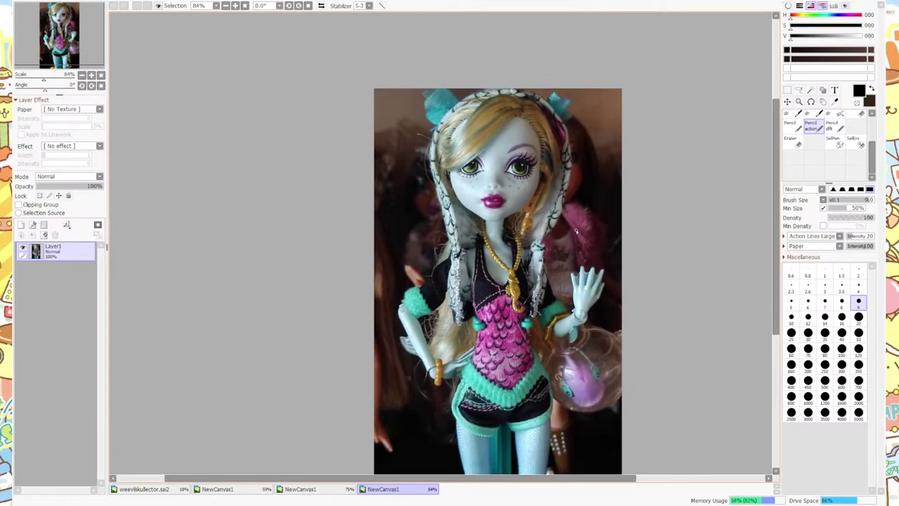
Close the temporary doll reference canvases and return to the full figure sketch in the main document.
left_click(308, 487)
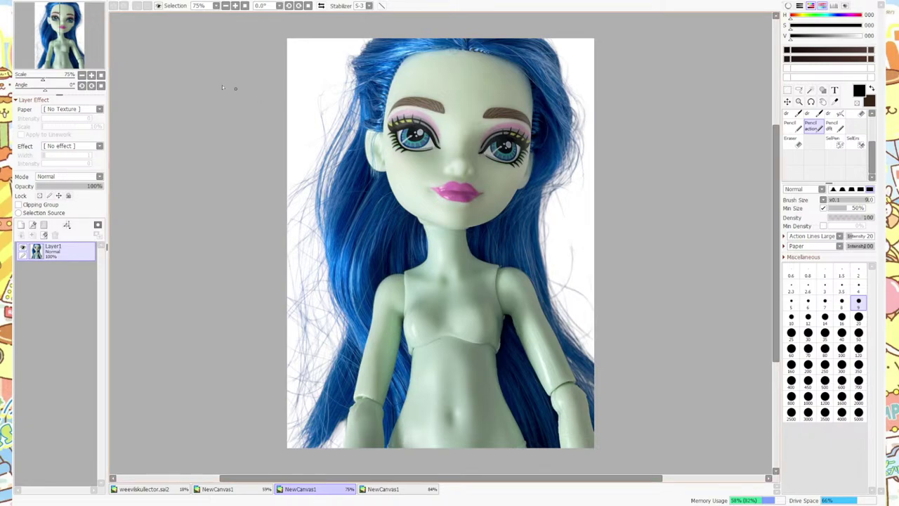
key("ctrl+w")
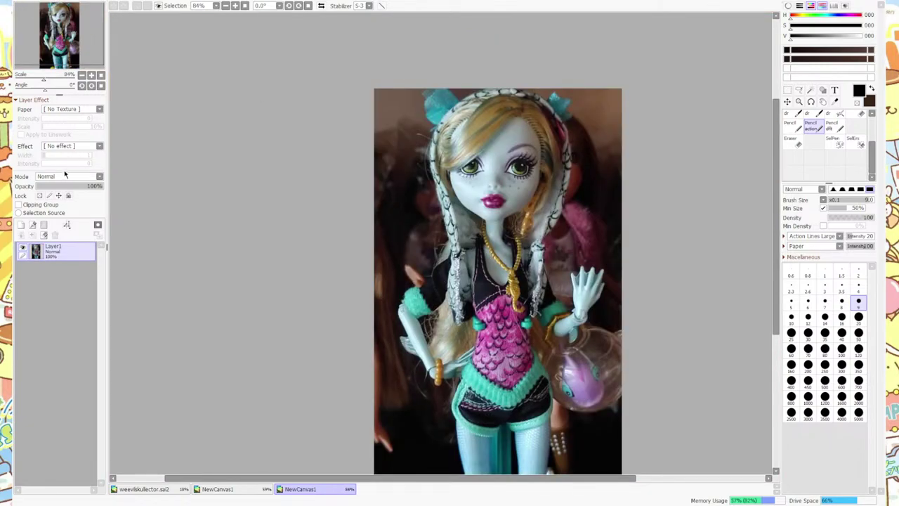
key("ctrl+w")
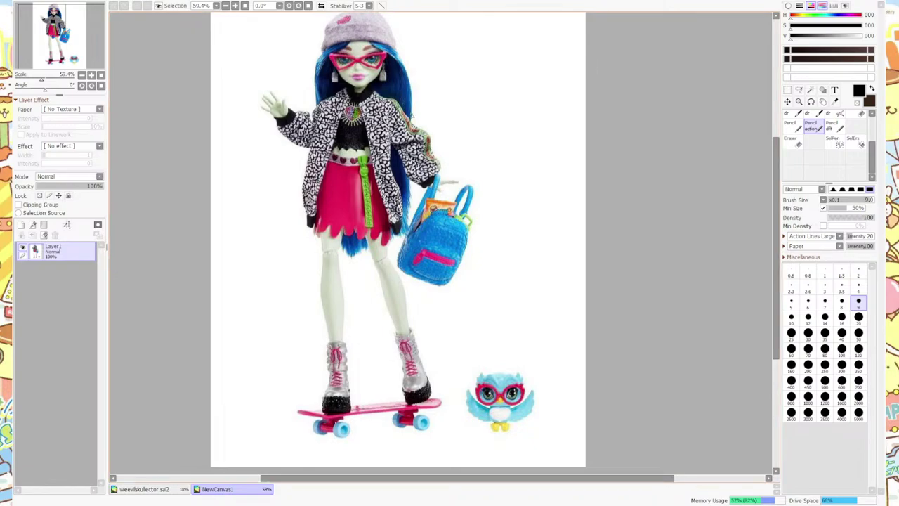
scroll(34, 47, "down", 4)
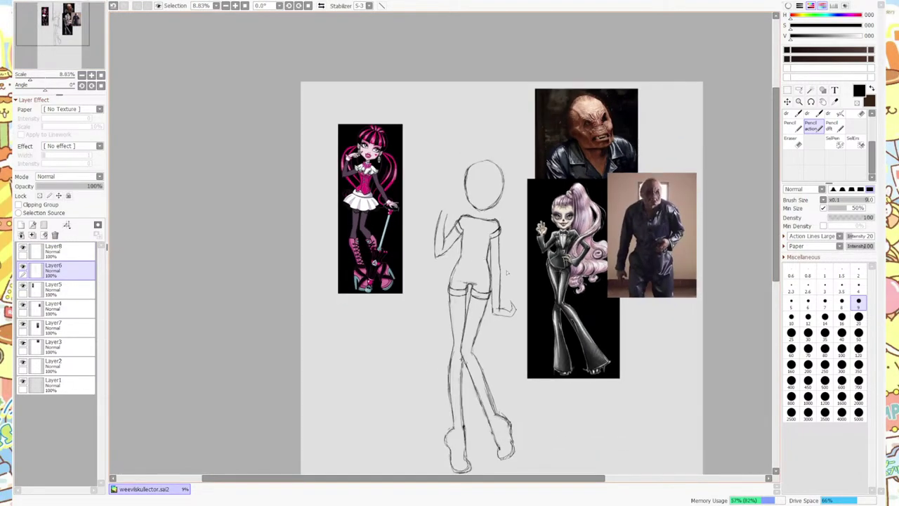
scroll(491, 281, "up", 2)
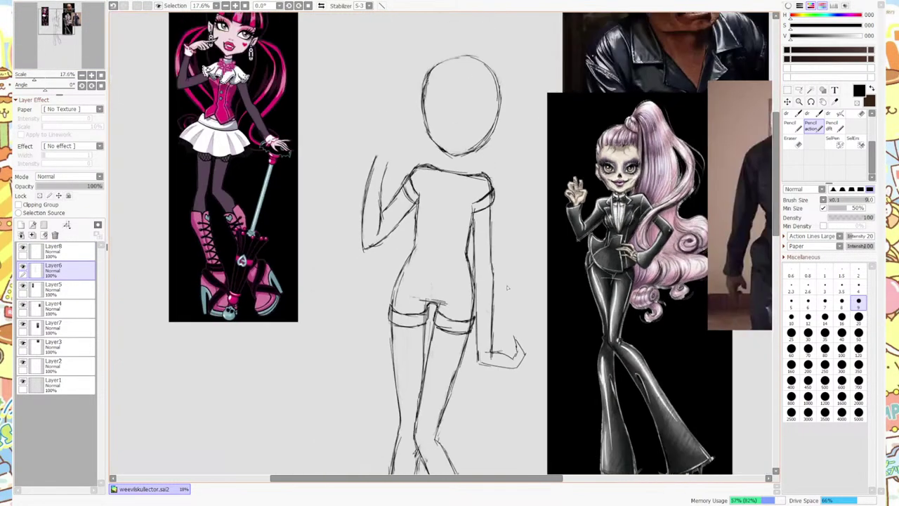
scroll(492, 281, "down", 2)
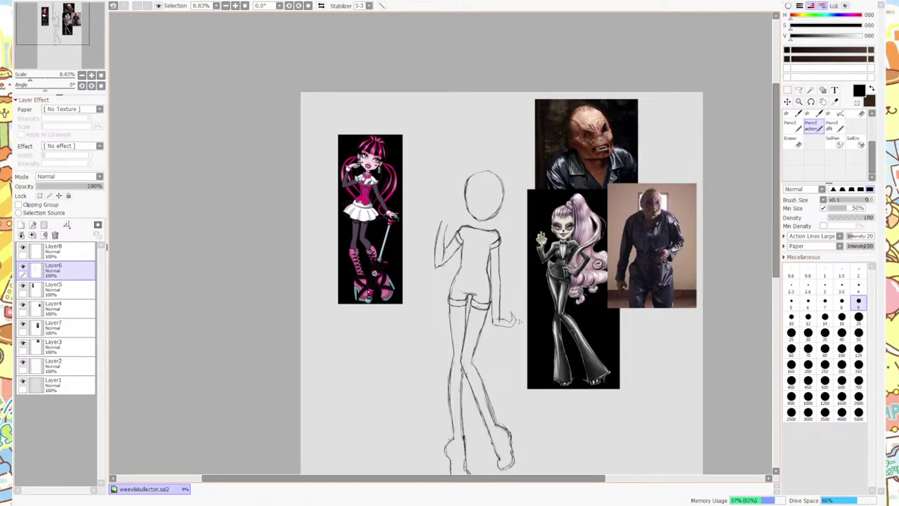
Examine the figure's raised arm, shoulders and torso up close and the whole pose beside the reference images.
scroll(430, 224, "up", 2)
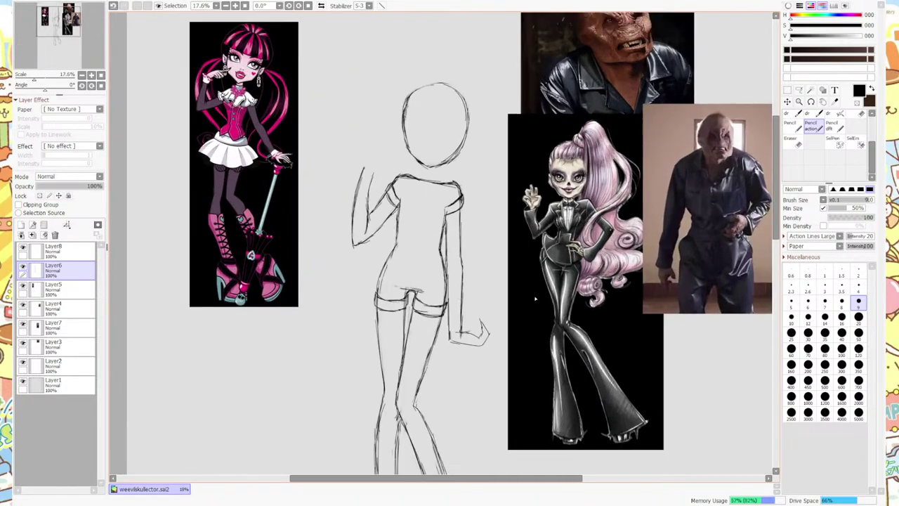
scroll(430, 225, "up", 3)
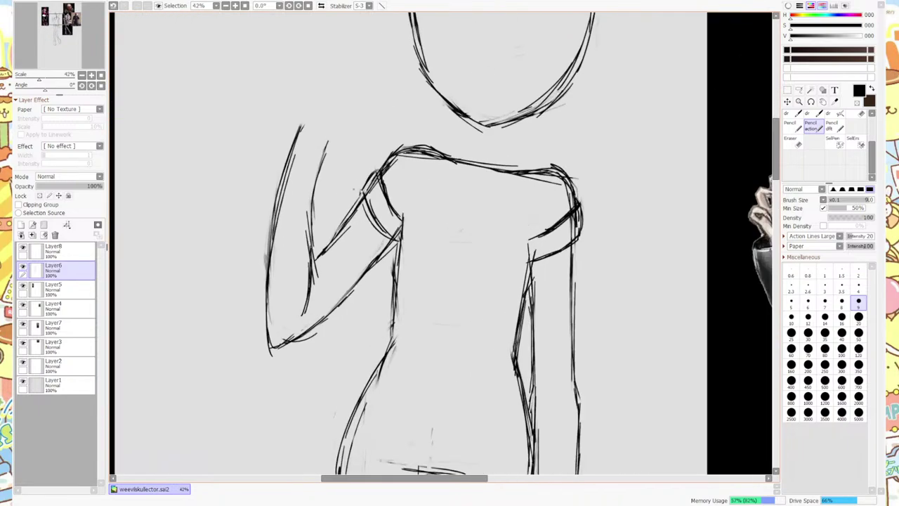
scroll(501, 228, "down", 2)
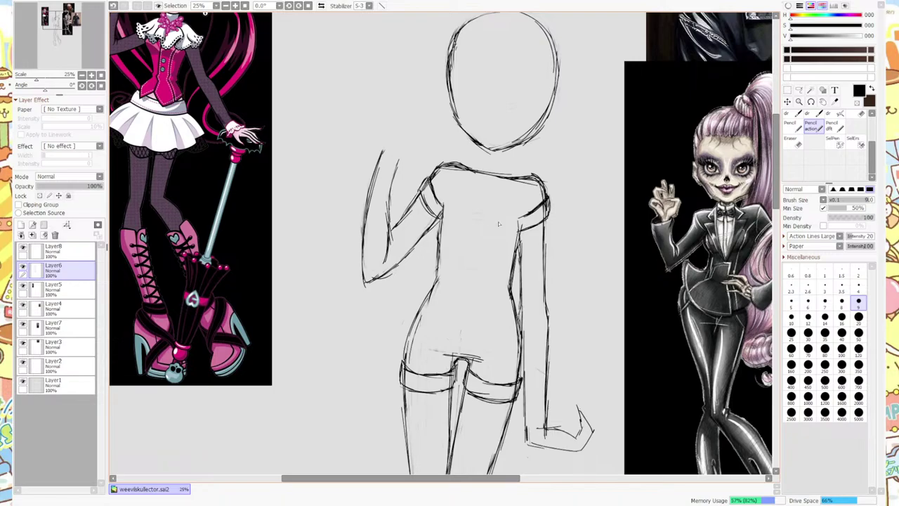
scroll(501, 228, "down", 4)
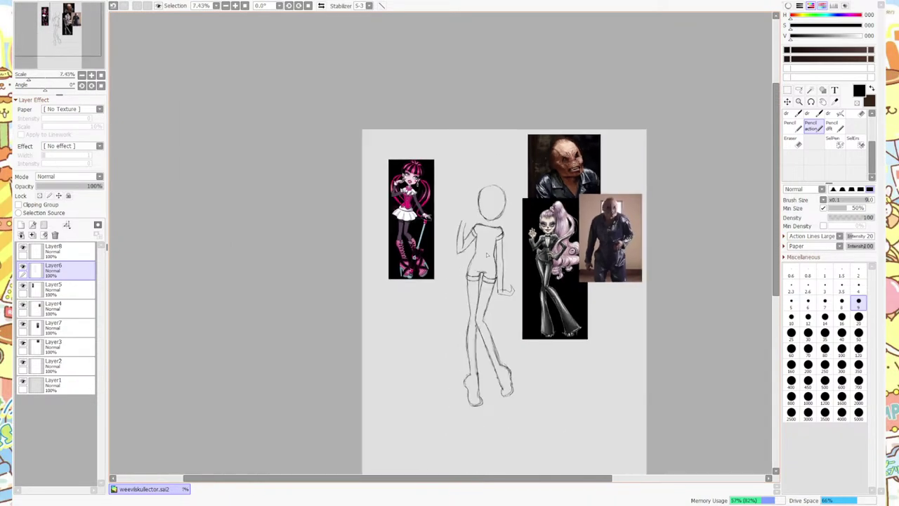
scroll(489, 256, "up", 3)
scroll(489, 264, "down", 3)
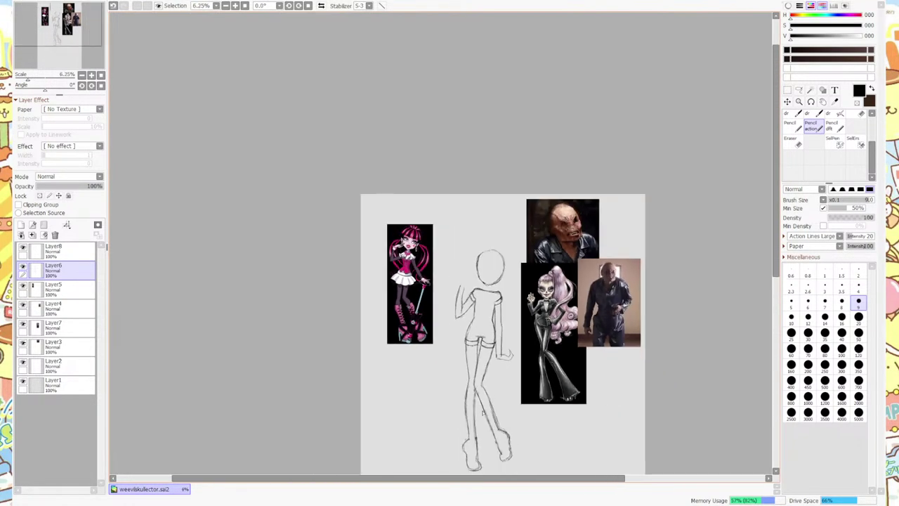
Clean up the straight leg's toe outline with the Eraser and redraw its underside with the Pencil action brush.
scroll(474, 403, "up", 4)
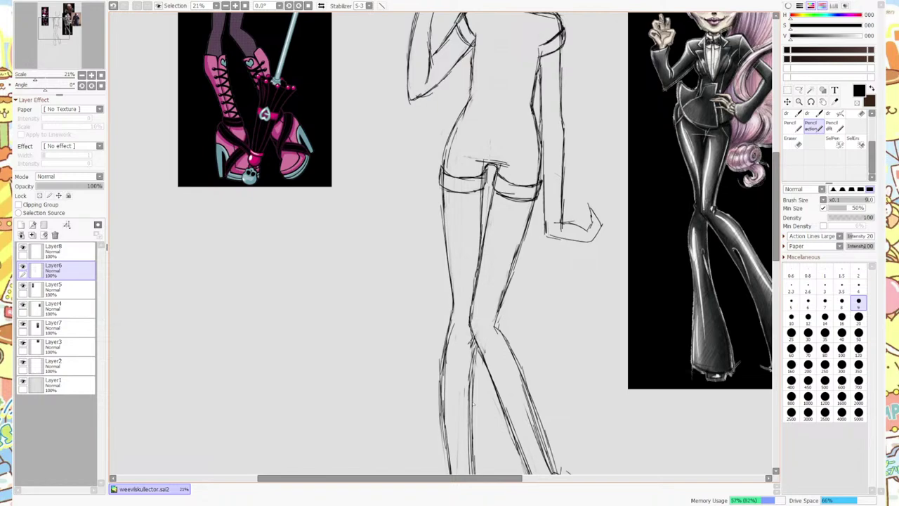
scroll(441, 245, "down", 5)
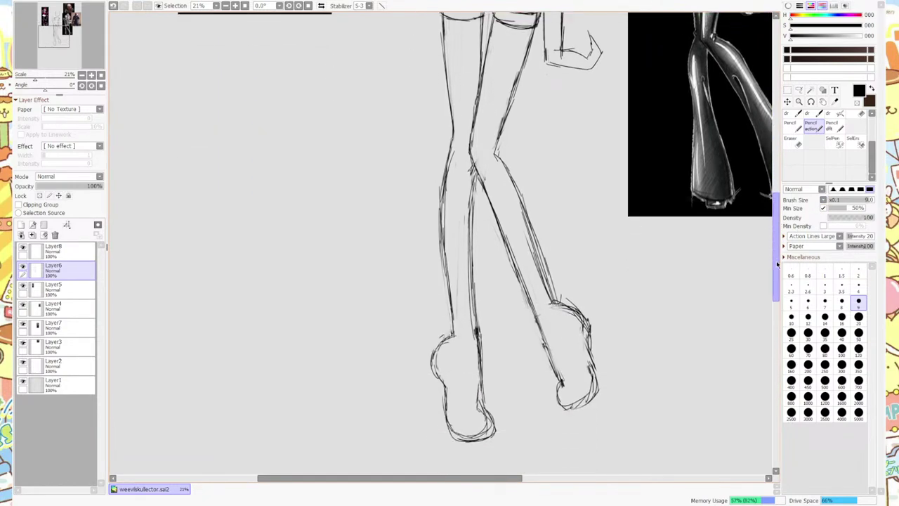
left_click(790, 143)
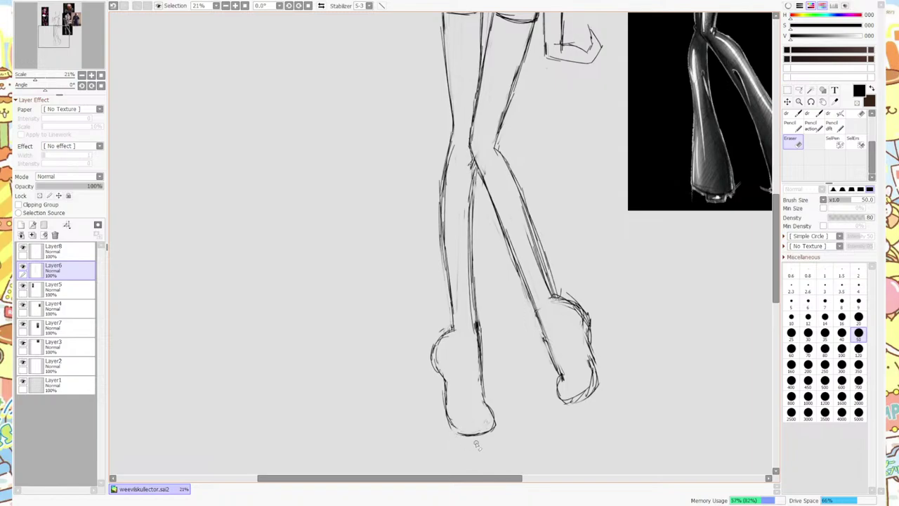
left_click(812, 127)
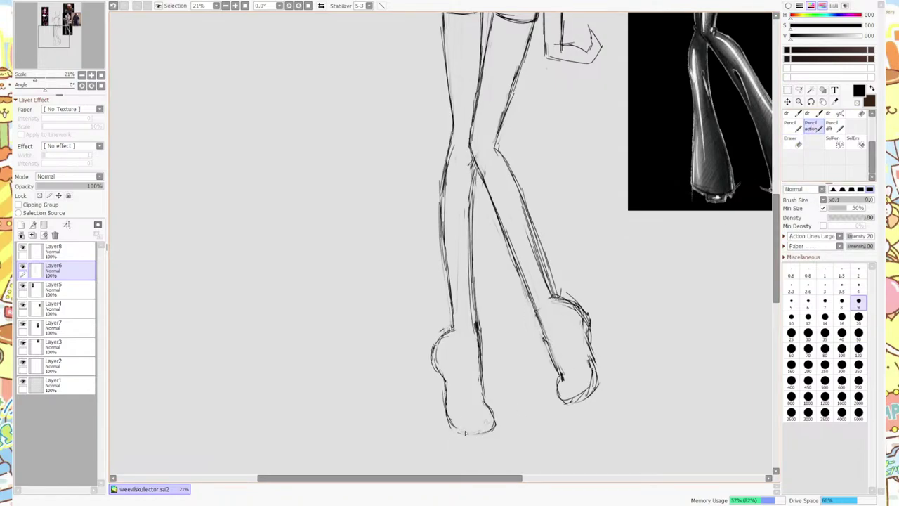
left_click_drag(450, 424, 486, 434)
Thin the crossed leg's foot outline, redraw its inner line, and erase the doubled ankle line on the straight leg.
left_click(796, 144)
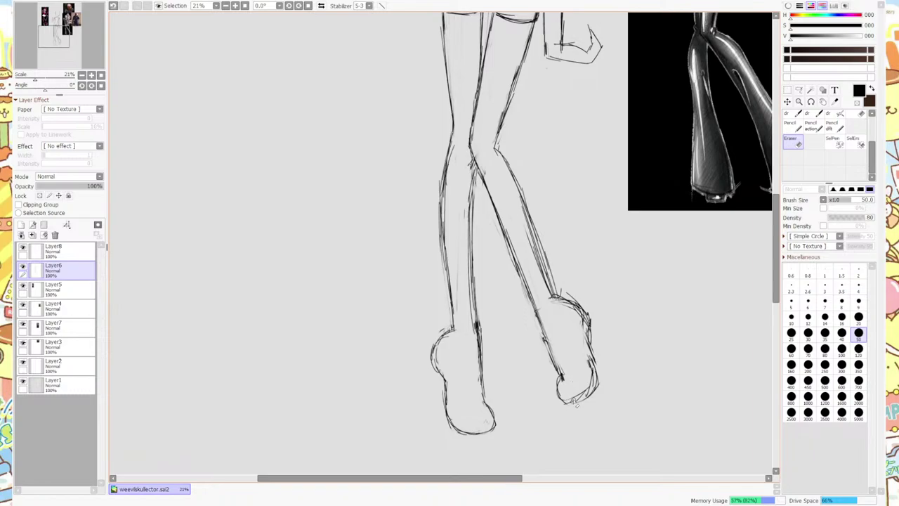
mouse_move(590, 380)
left_mouse_down()
mouse_move(587, 355)
mouse_move(593, 387)
mouse_move(581, 309)
mouse_move(561, 306)
mouse_move(573, 308)
mouse_move(582, 333)
mouse_move(554, 366)
mouse_move(542, 330)
left_mouse_up()
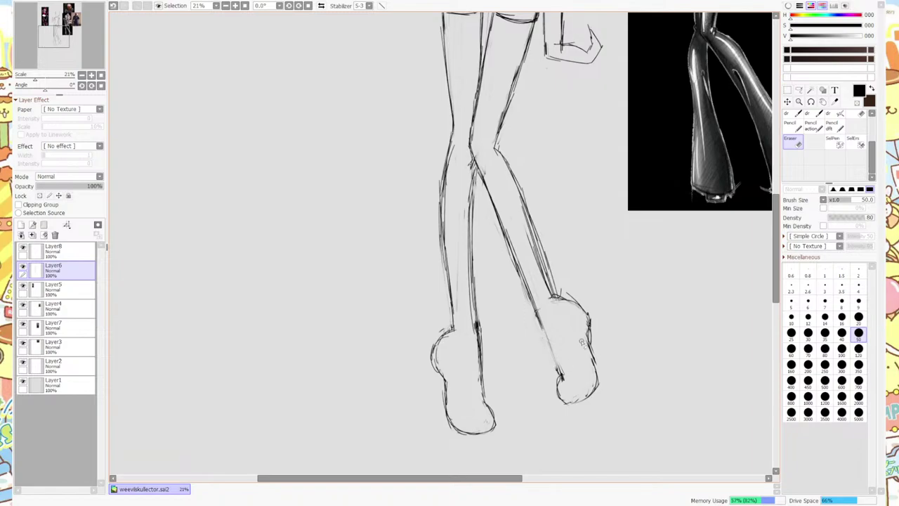
left_click(811, 127)
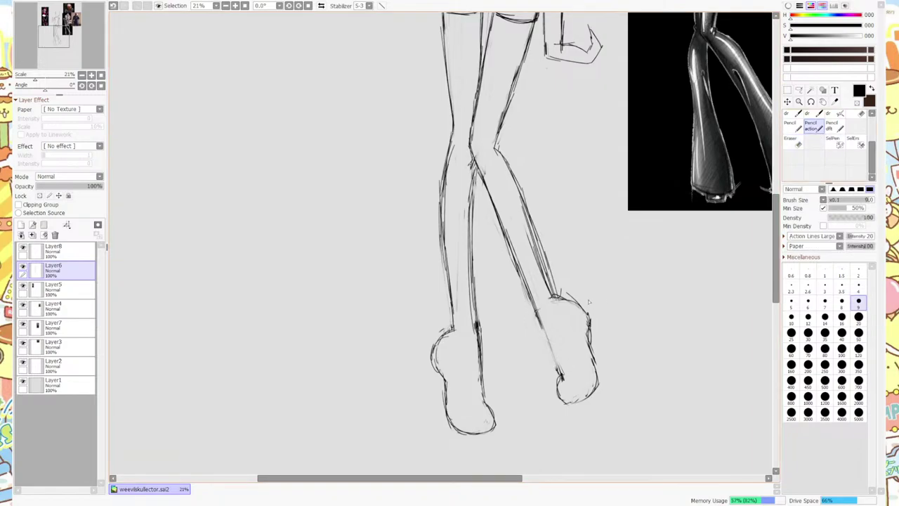
left_click_drag(560, 379, 538, 312)
left_click(799, 144)
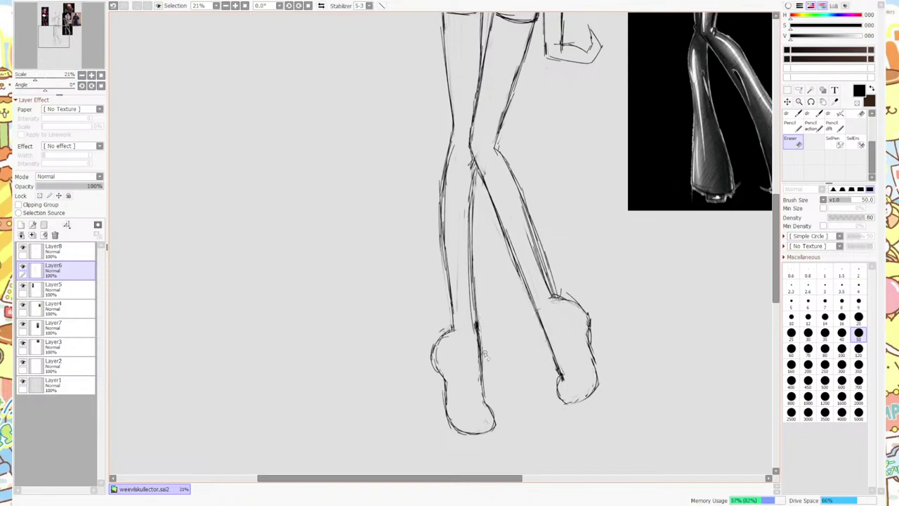
mouse_move(465, 295)
left_mouse_down()
mouse_move(476, 336)
mouse_move(469, 274)
mouse_move(476, 342)
mouse_move(473, 323)
left_mouse_up()
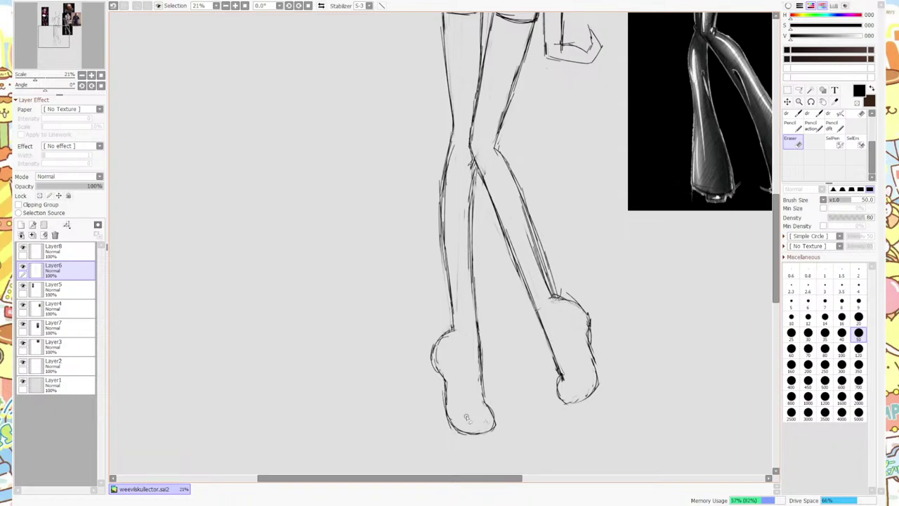
Copy the straight leg's foot, paste it as a new layer and move it beside the crossed leg's foot.
left_click(787, 91)
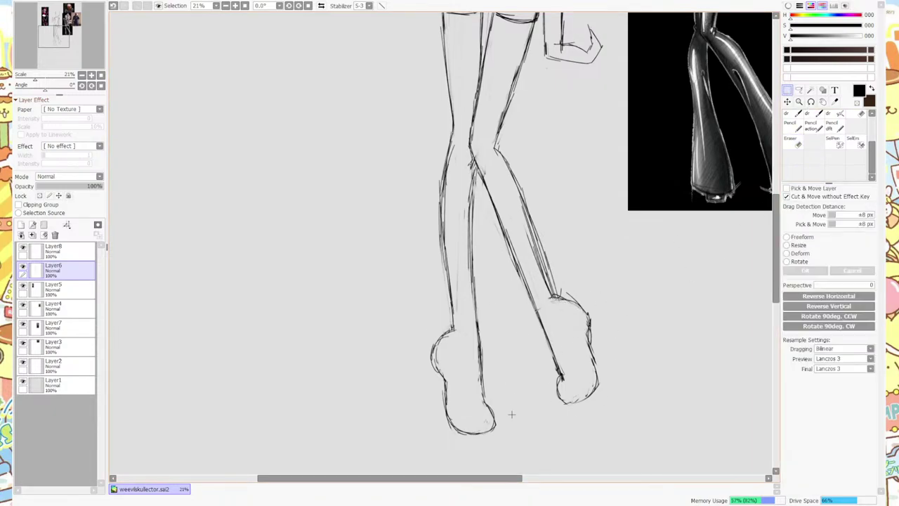
mouse_move(515, 441)
left_mouse_down()
mouse_move(421, 355)
mouse_move(405, 328)
left_mouse_up()
key("ctrl+c")
key("ctrl+v")
left_click_drag(390, 285, 712, 391)
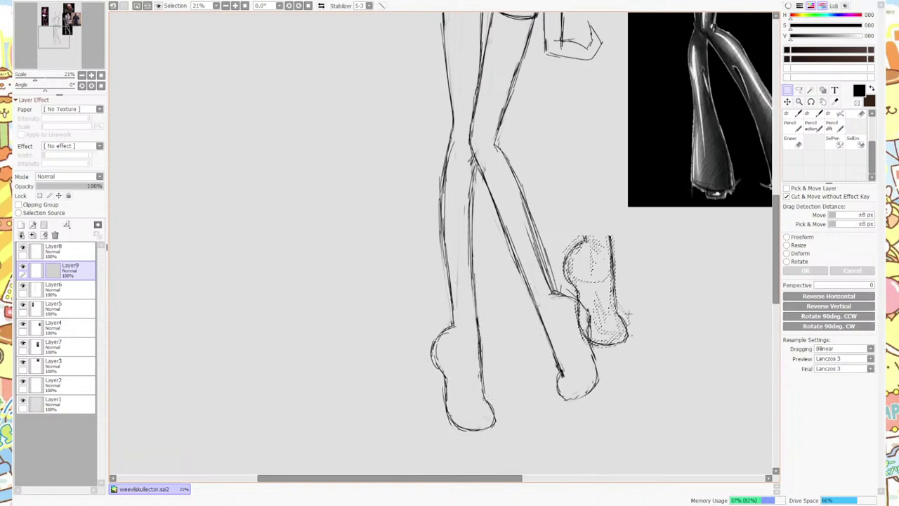
Mirror the pasted foot horizontally, rotate it to the crossed leg's angle and place it over the old foot.
left_click(851, 295)
left_click(803, 262)
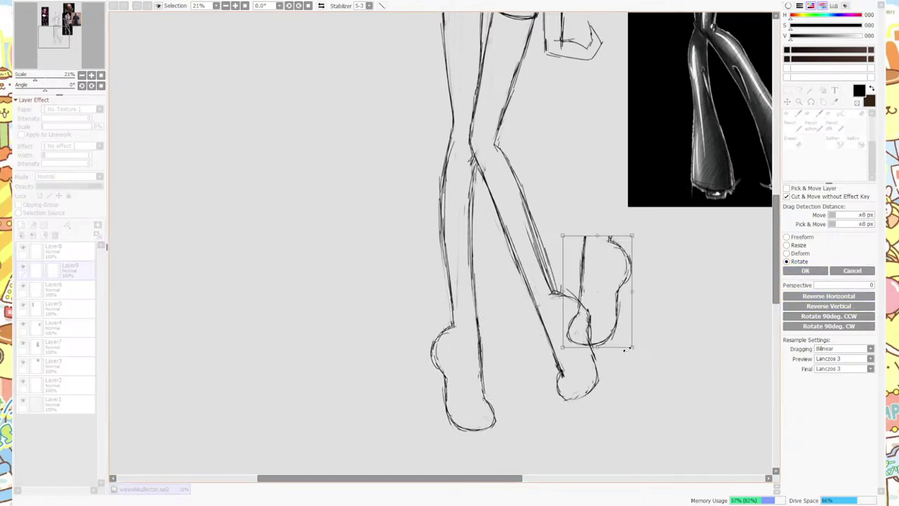
left_click_drag(627, 349, 664, 330)
left_click_drag(606, 310, 586, 359)
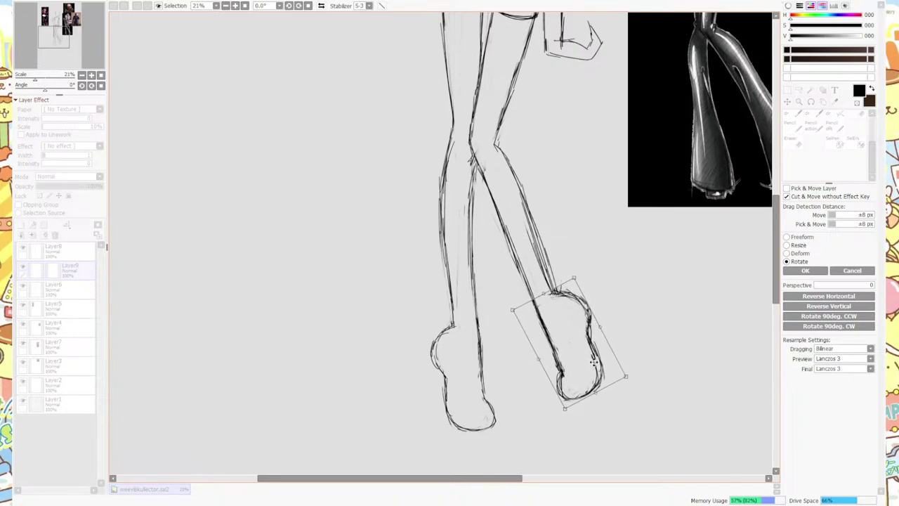
key("Return")
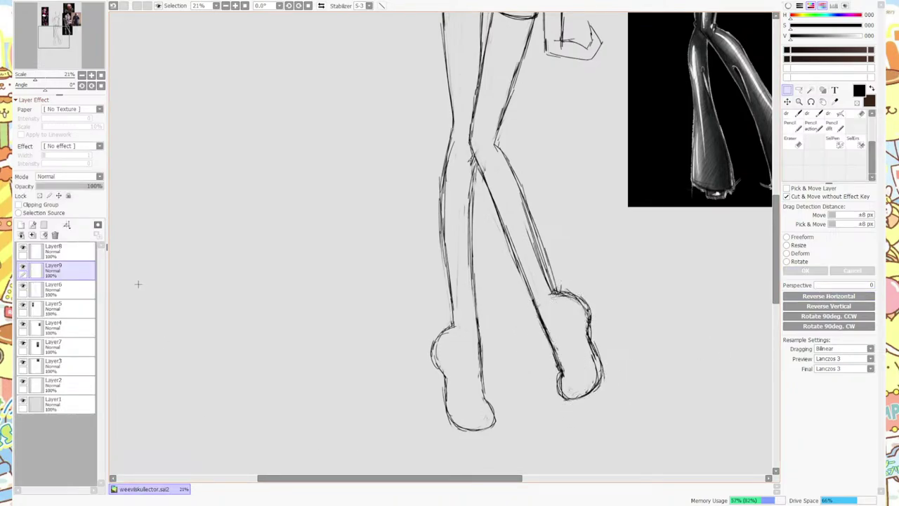
Mark the crossed leg's old foot lines on Layer6 with the SelPen and remove them.
key("s")
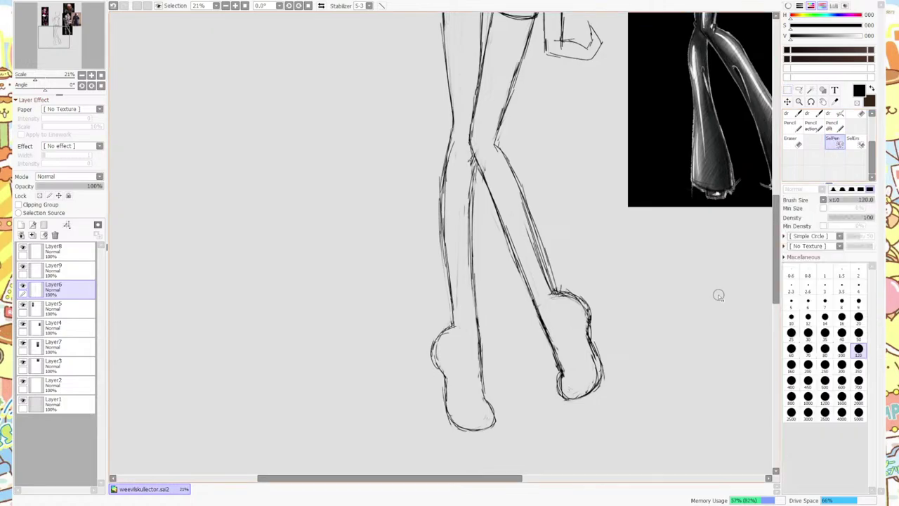
mouse_move(598, 379)
left_mouse_down()
mouse_move(558, 376)
mouse_move(547, 395)
mouse_move(580, 391)
mouse_move(602, 360)
mouse_move(596, 366)
mouse_move(586, 345)
mouse_move(586, 303)
mouse_move(557, 296)
mouse_move(560, 289)
mouse_move(571, 291)
mouse_move(540, 316)
mouse_move(537, 307)
mouse_move(569, 390)
mouse_move(544, 335)
mouse_move(568, 381)
left_mouse_up()
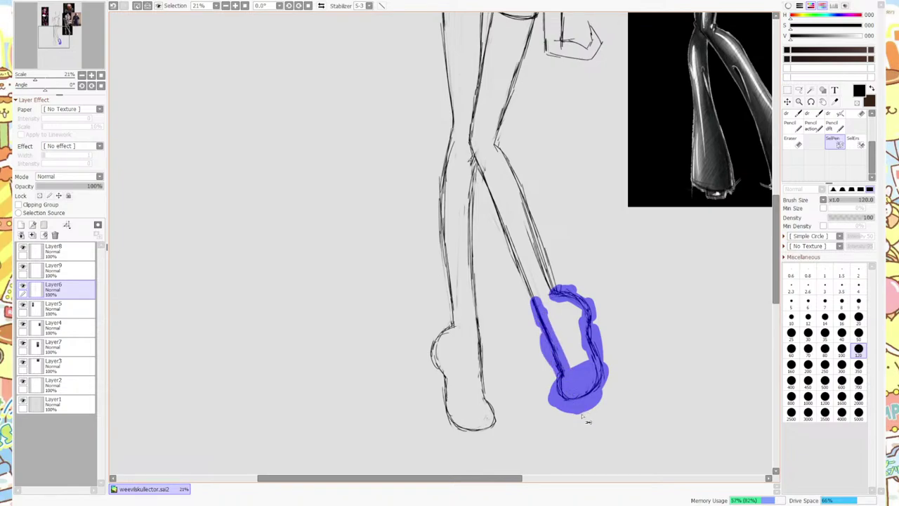
key("ctrl")
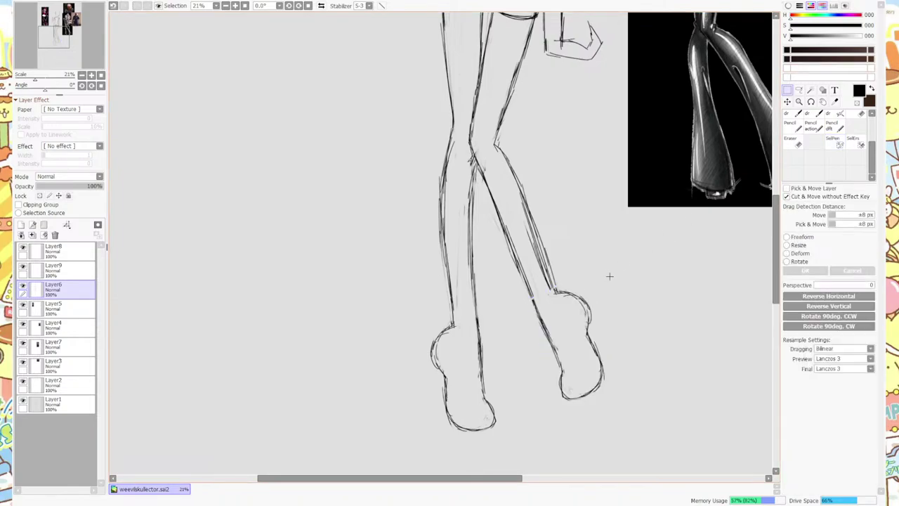
Check the mirrored foot by toggling Layer9's visibility, and merge it down into Layer6.
left_click(42, 270)
left_click(23, 267)
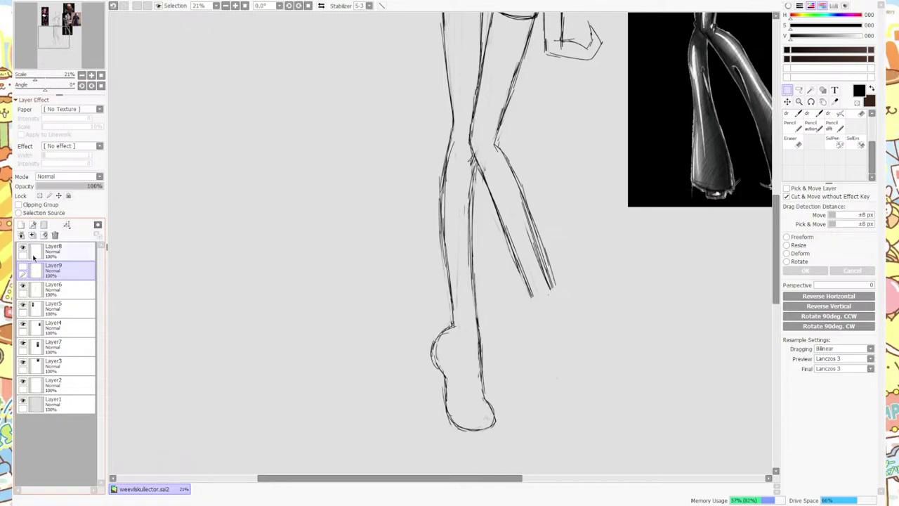
left_click(25, 264)
key("ctrl+e")
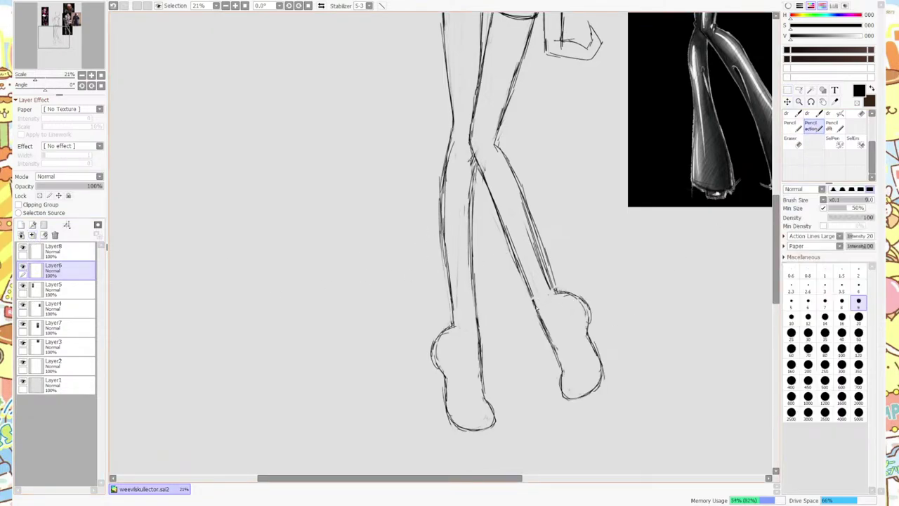
Join the mirrored foot to the crossed leg's inner line, erase the doubled outer shin lines and redraw the outer edge.
left_click_drag(536, 310, 527, 282)
key("e")
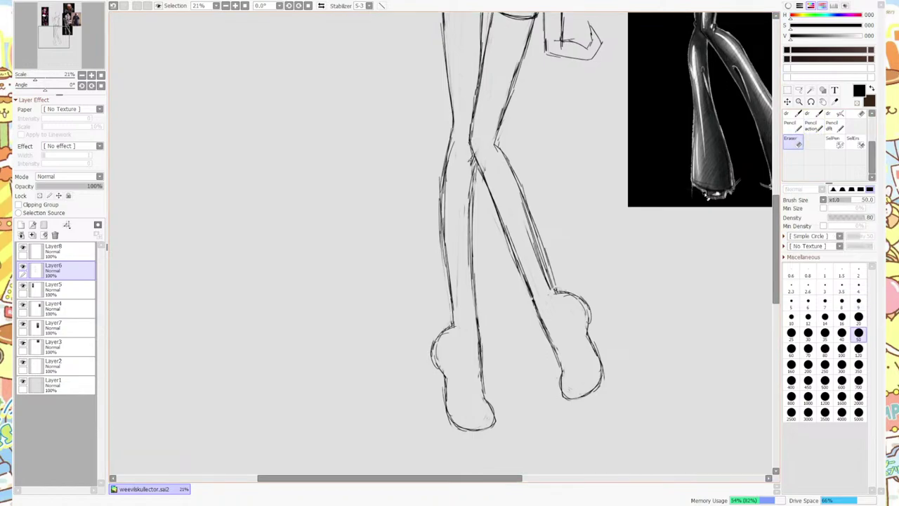
mouse_move(558, 289)
left_mouse_down()
mouse_move(534, 215)
mouse_move(546, 289)
mouse_move(523, 228)
mouse_move(552, 294)
left_mouse_up()
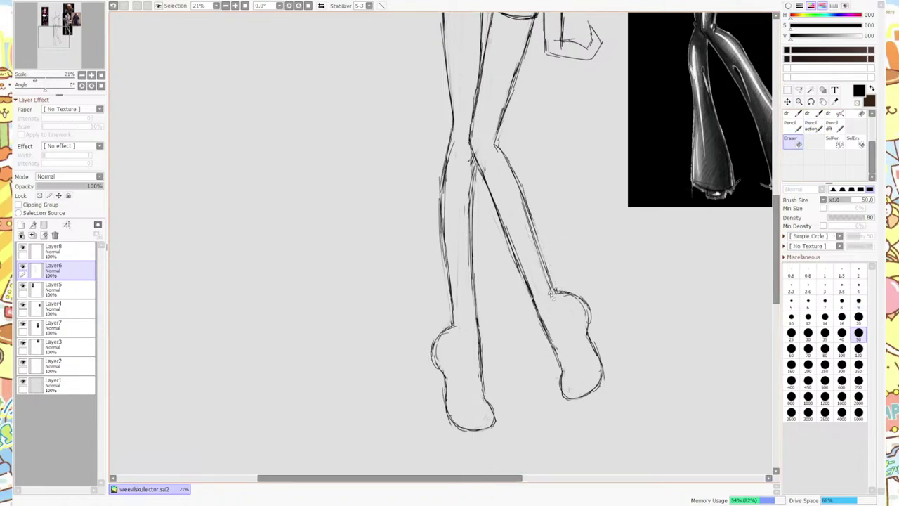
left_click(812, 127)
scroll(627, 302, "up", 2)
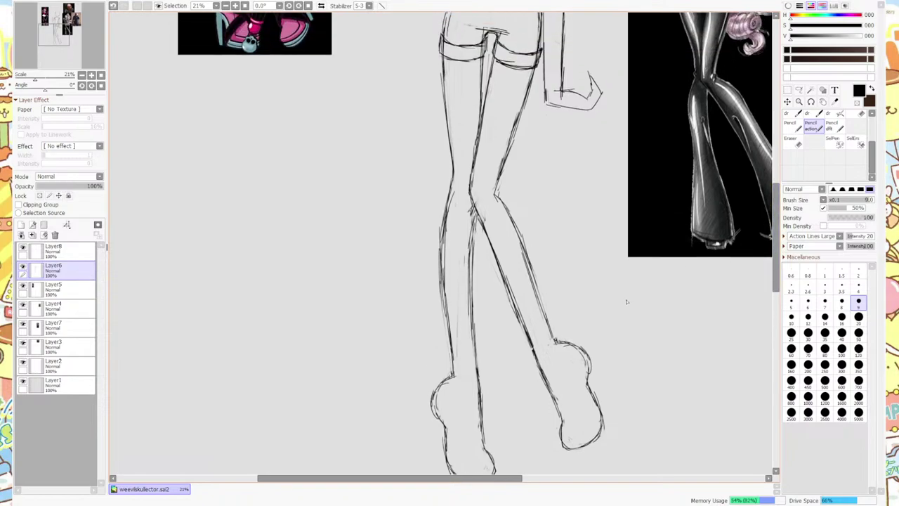
left_click_drag(548, 330, 531, 276)
Erase the stray sketch lines along the straight leg's inner calf and where the legs cross at the knee.
left_click(795, 141)
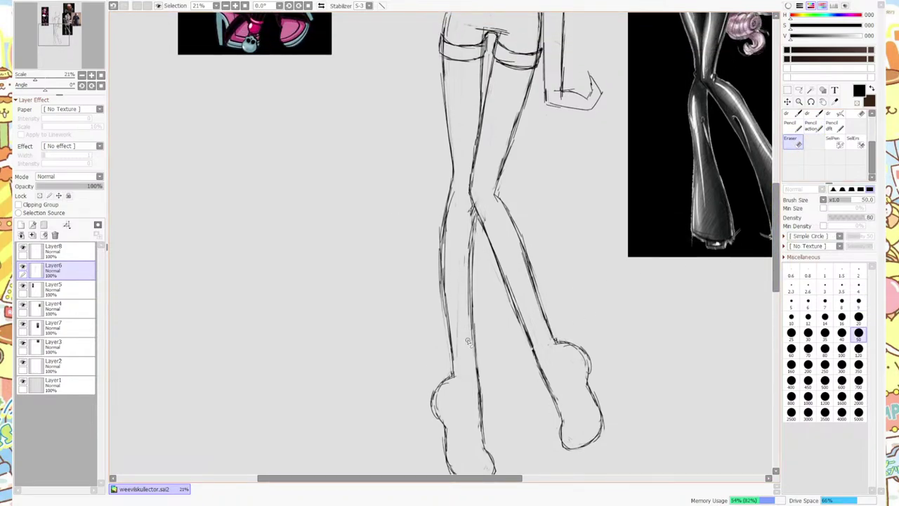
mouse_move(468, 341)
left_mouse_down()
mouse_move(470, 205)
mouse_move(467, 236)
left_mouse_up()
left_click(820, 128)
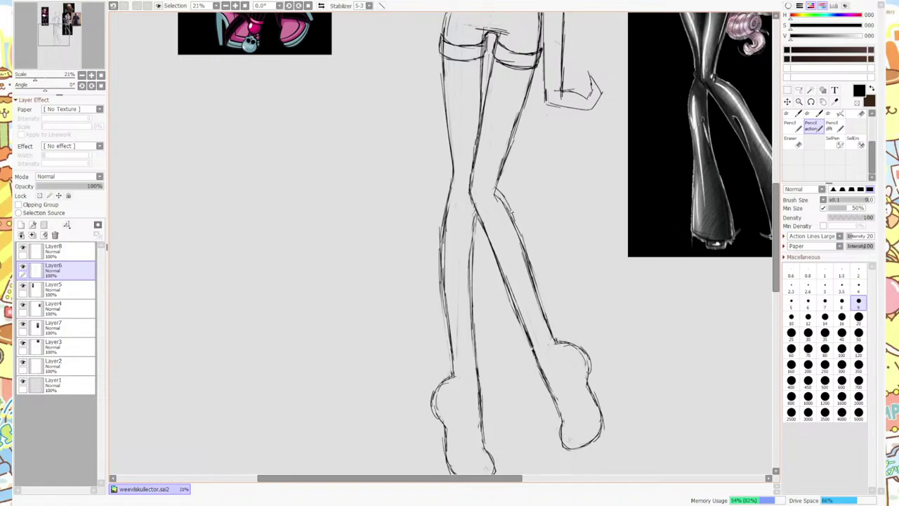
Refine the crossed leg's outer contour from knee to ankle, erasing rough strokes and redrawing the line with the Pencil action brush.
left_click(792, 140)
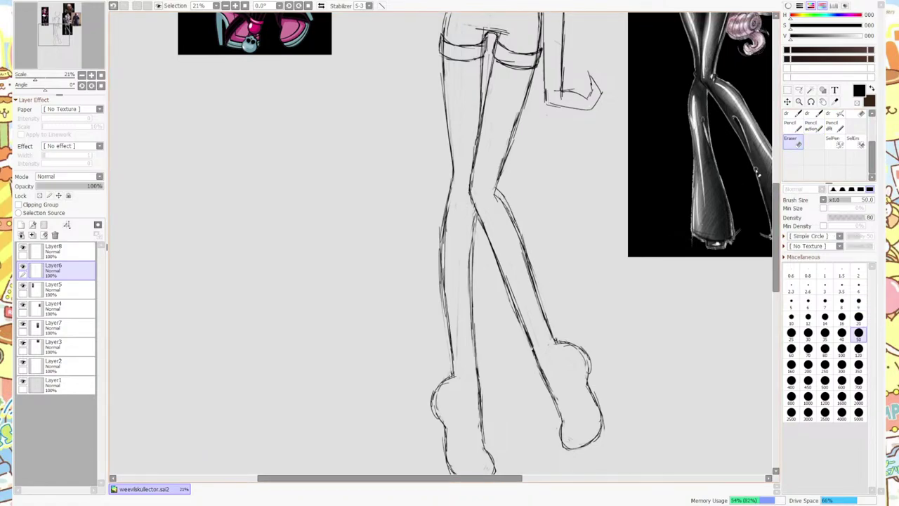
mouse_move(511, 213)
left_mouse_down()
mouse_move(500, 200)
mouse_move(538, 314)
mouse_move(528, 249)
left_mouse_up()
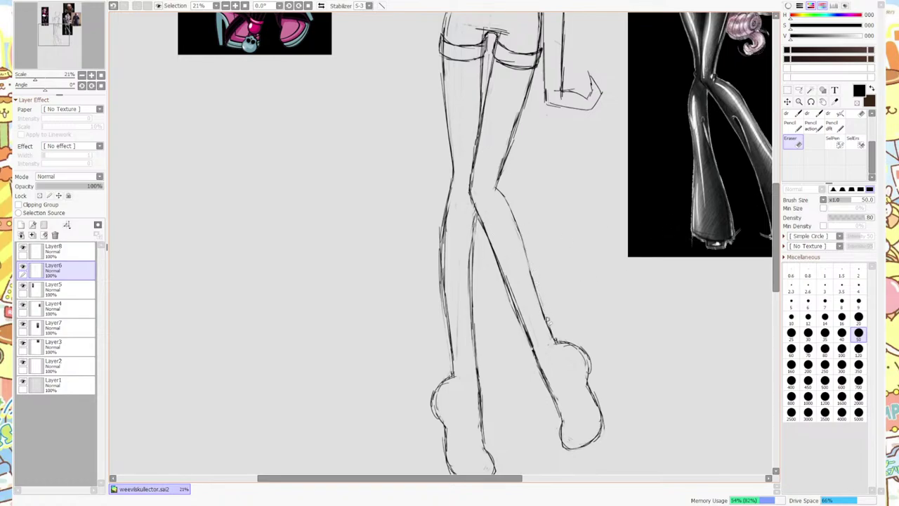
key("n")
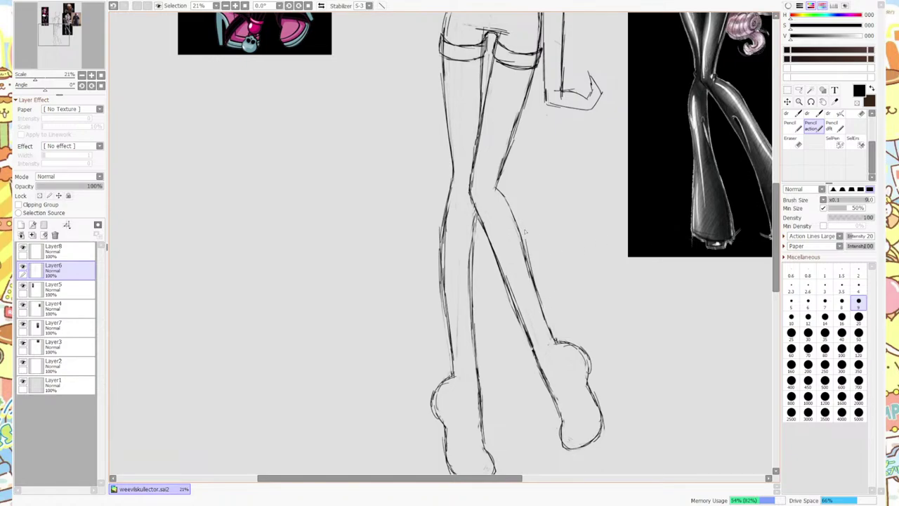
left_click(794, 145)
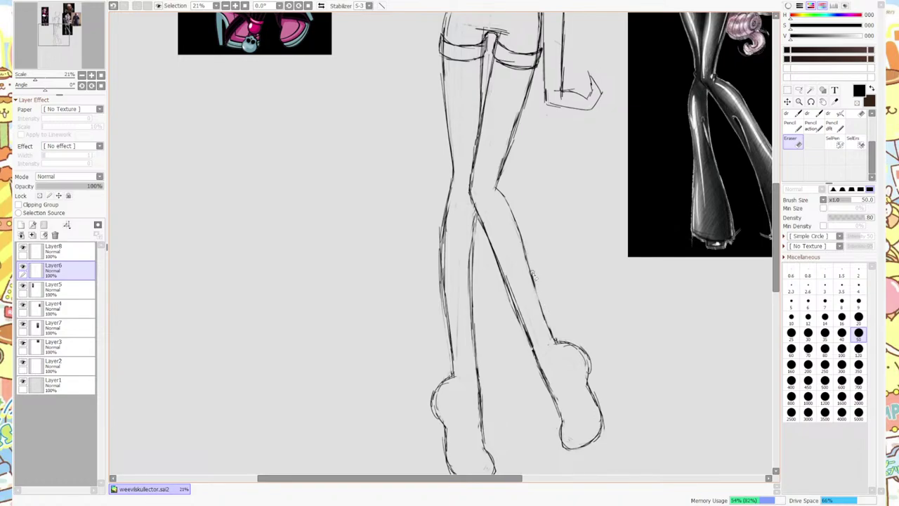
key("n")
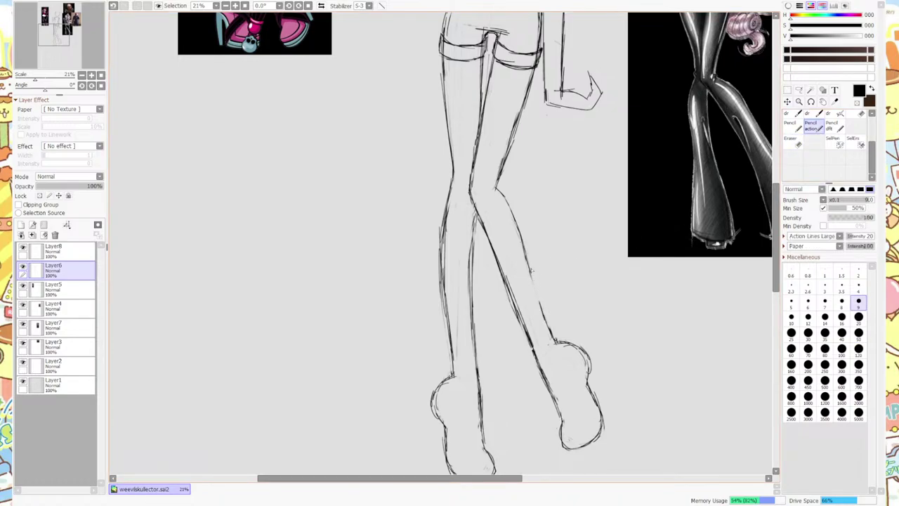
left_click_drag(532, 270, 545, 323)
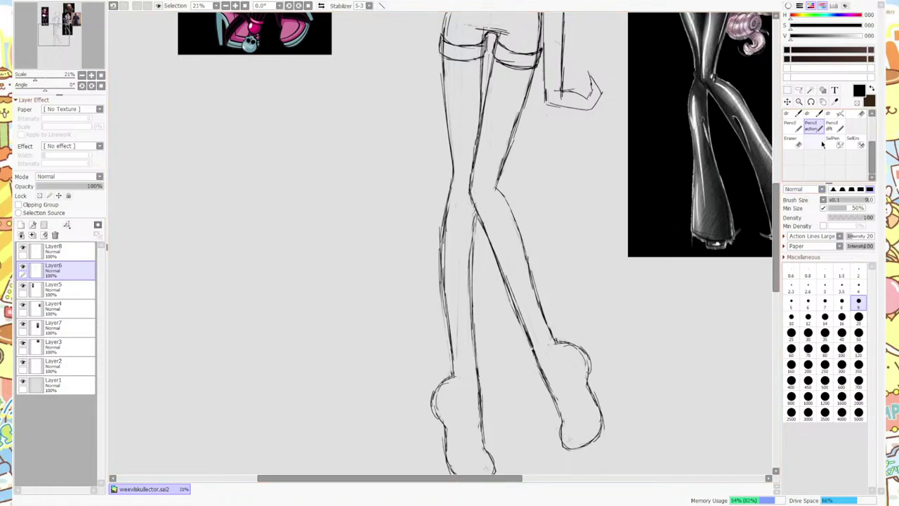
Erase and redraw the straight leg's outer calf line, and erase the doubled strokes along the crossed leg's outer thigh.
key("e")
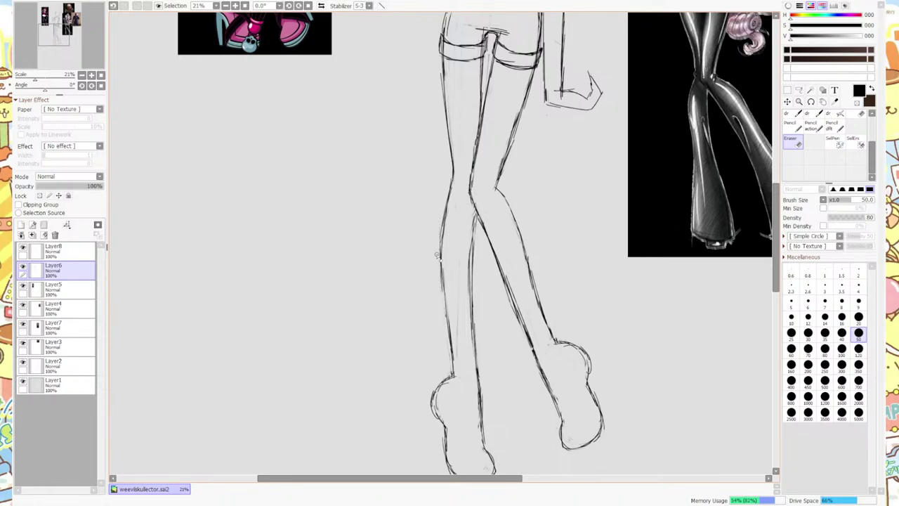
left_click(812, 126)
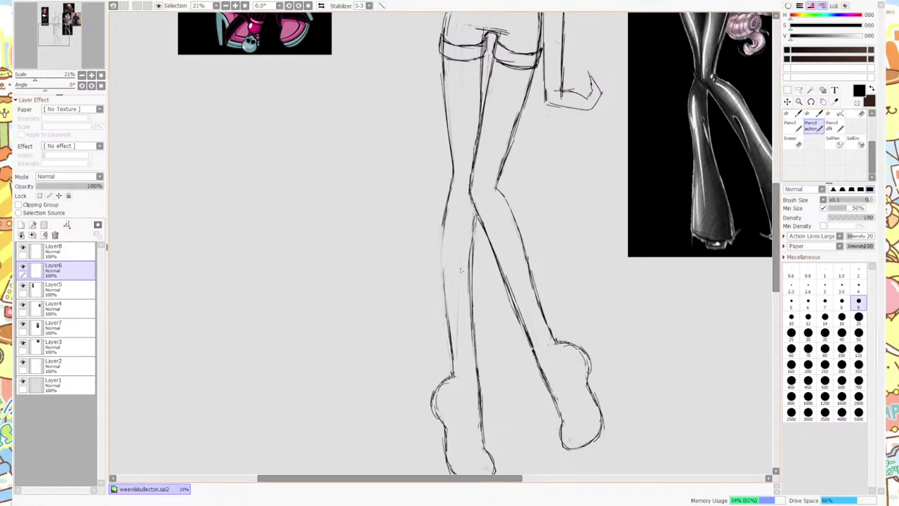
mouse_move(442, 271)
left_mouse_down()
mouse_move(446, 314)
mouse_move(441, 224)
mouse_move(471, 264)
left_mouse_up()
left_click_drag(780, 210, 779, 186)
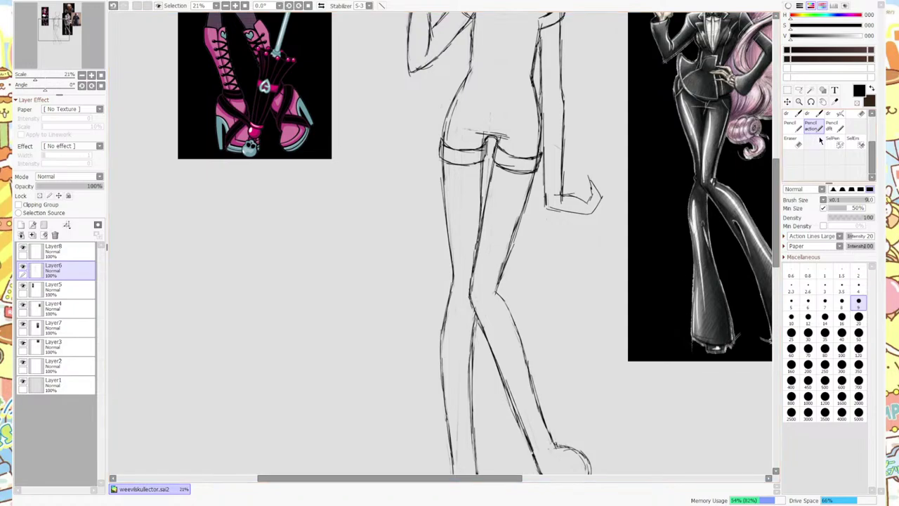
key("e")
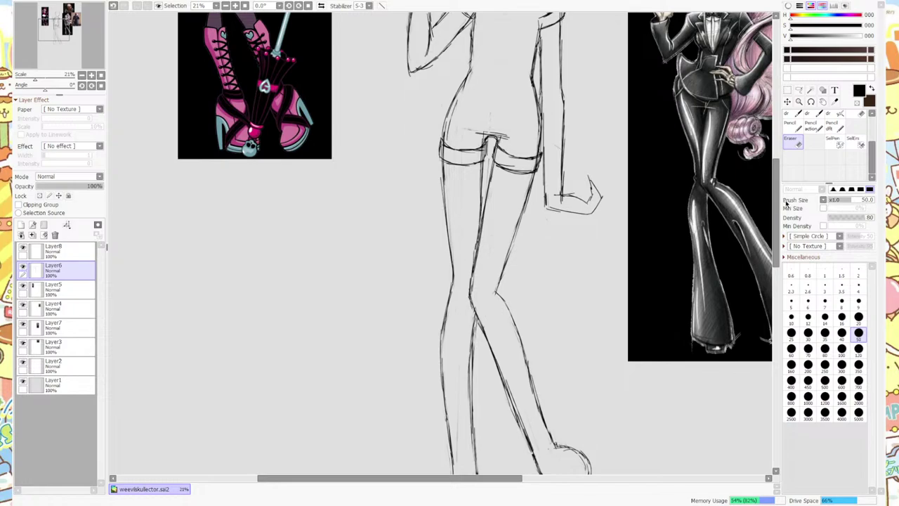
Try two short neck lines beneath the head, then erase them together with the neckline between the shoulders.
left_click_drag(774, 194, 773, 172)
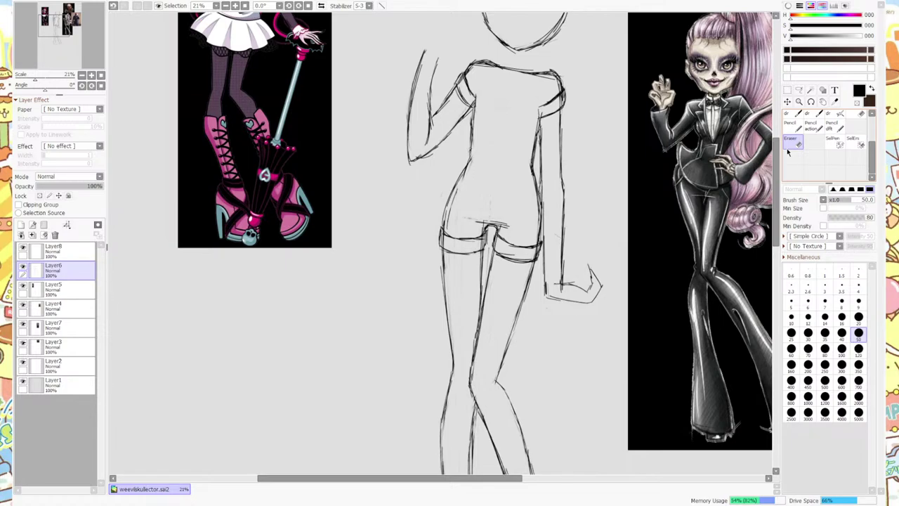
scroll(777, 148, "up", 3)
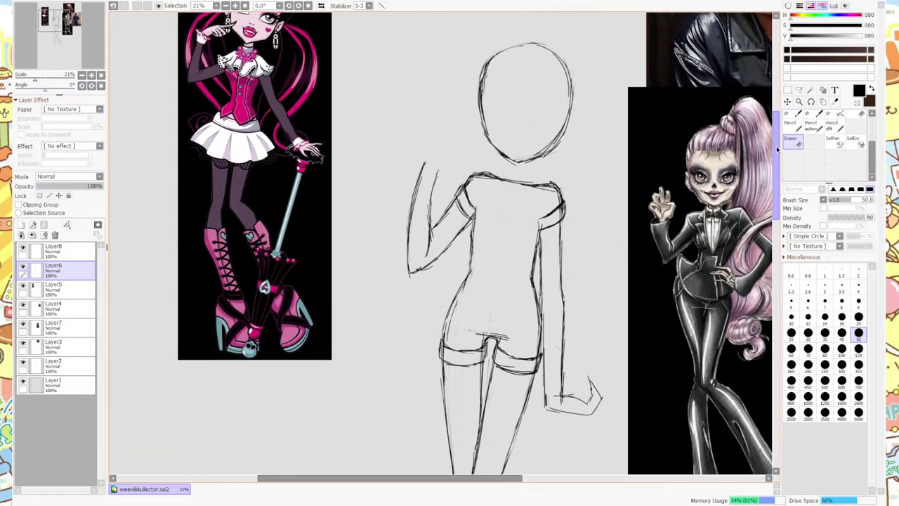
left_click_drag(777, 149, 775, 118)
key("n")
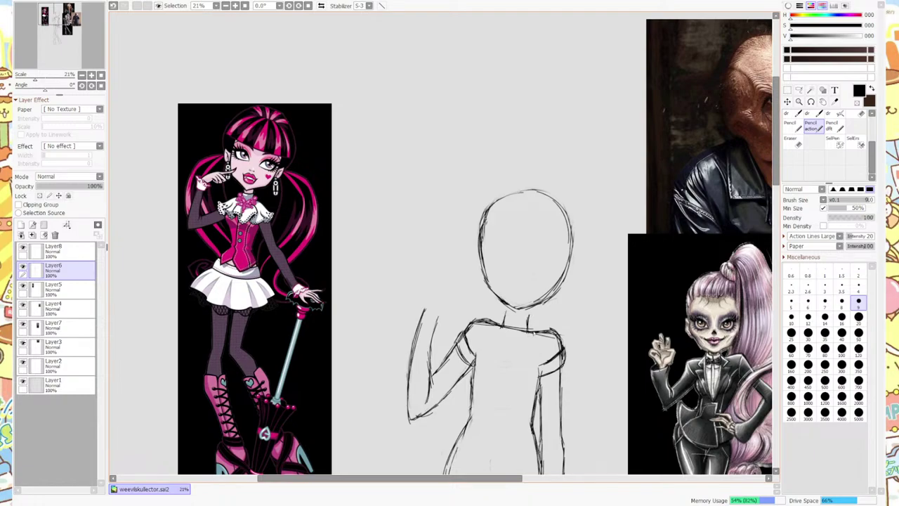
key("e")
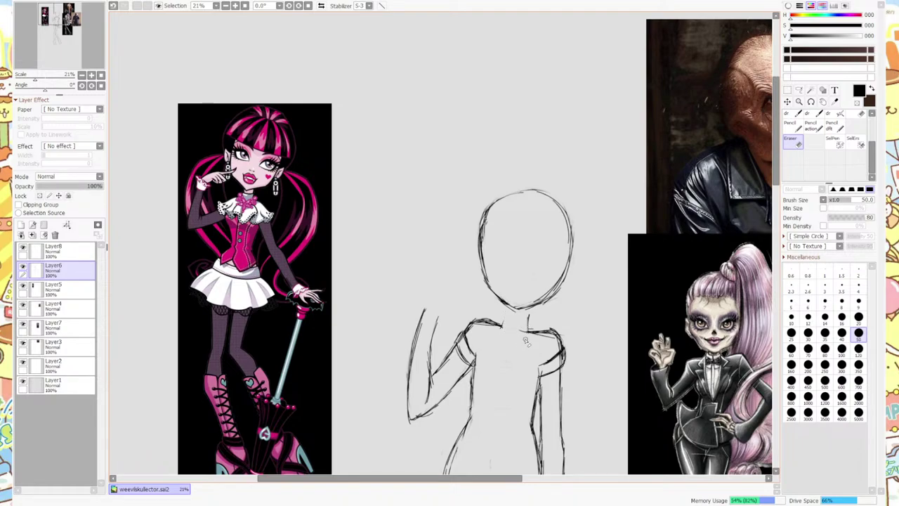
left_click_drag(526, 340, 523, 340)
Merge Layer8 down into Layer6.
left_click(26, 257)
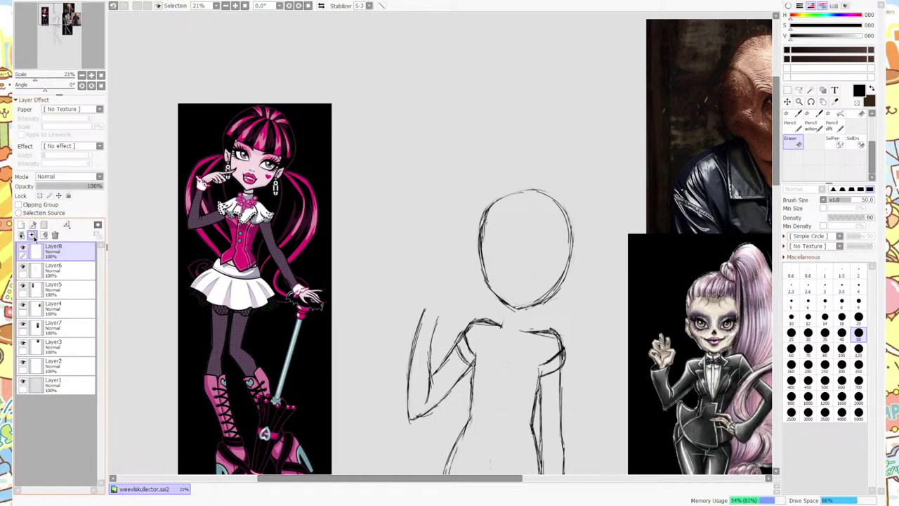
left_click(32, 234)
Clean up the shorts by erasing overlapping strokes at the cuffs and crotch, and redraw the short crotch line between the cuffs.
scroll(776, 134, "down", 5)
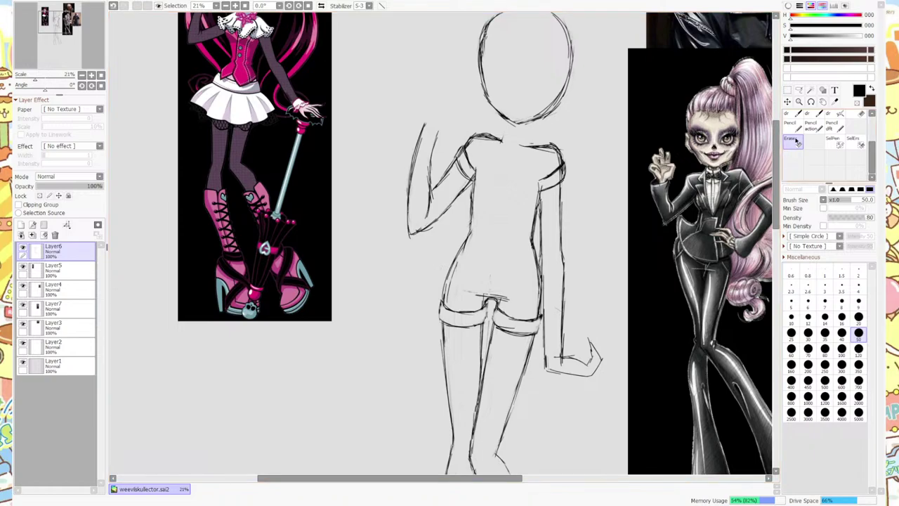
left_click(811, 125)
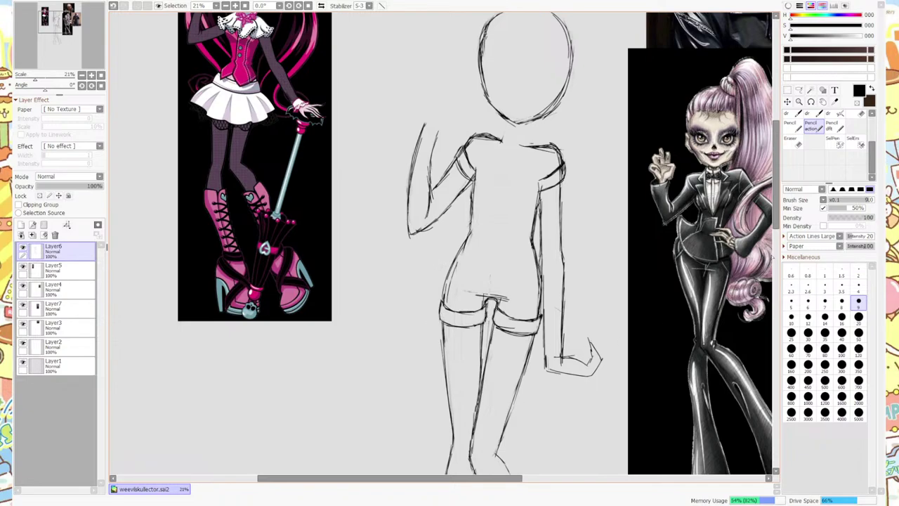
key("e")
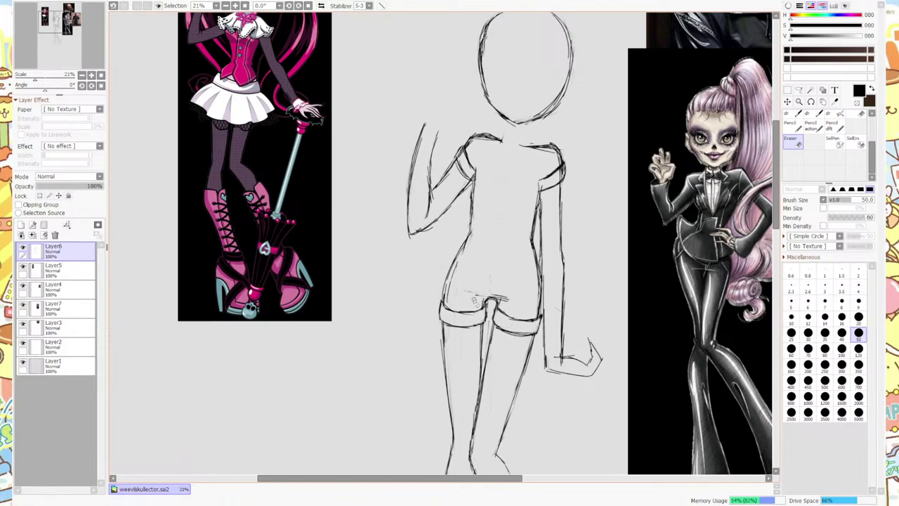
mouse_move(474, 301)
left_mouse_down()
mouse_move(500, 295)
mouse_move(508, 304)
left_mouse_up()
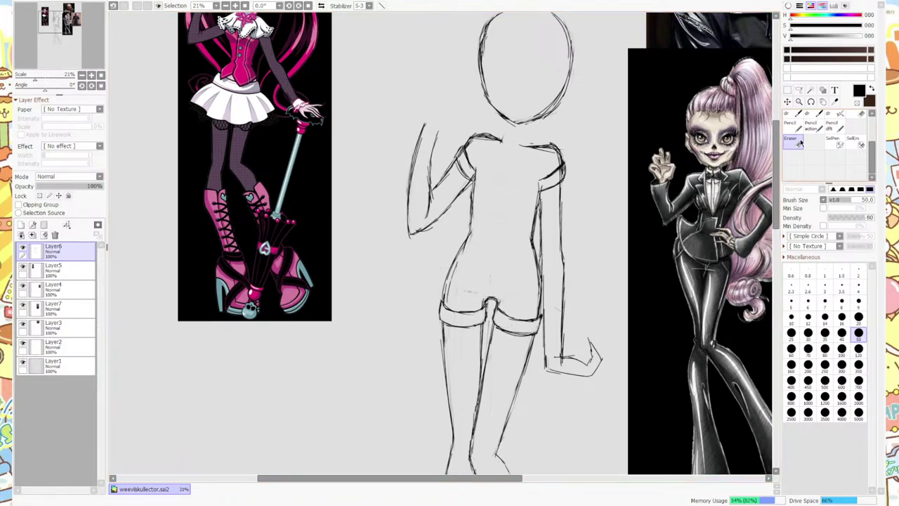
left_click(812, 127)
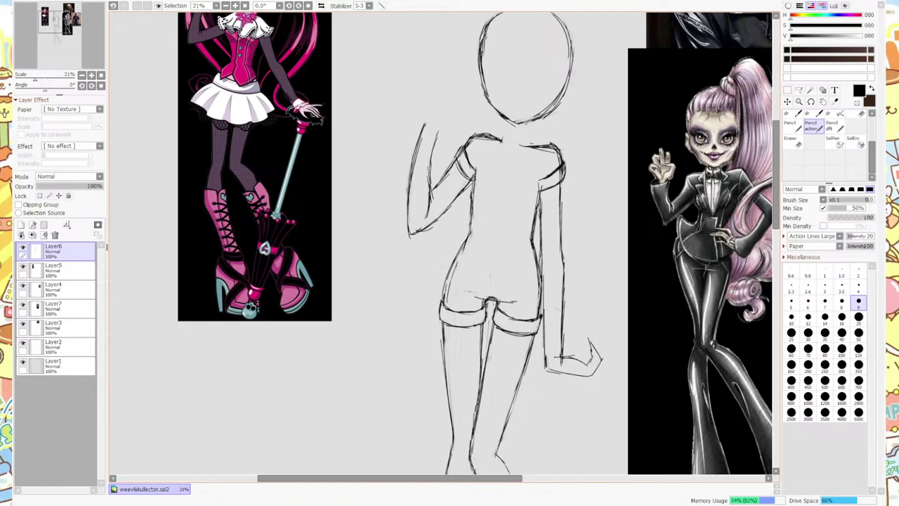
left_click(791, 140)
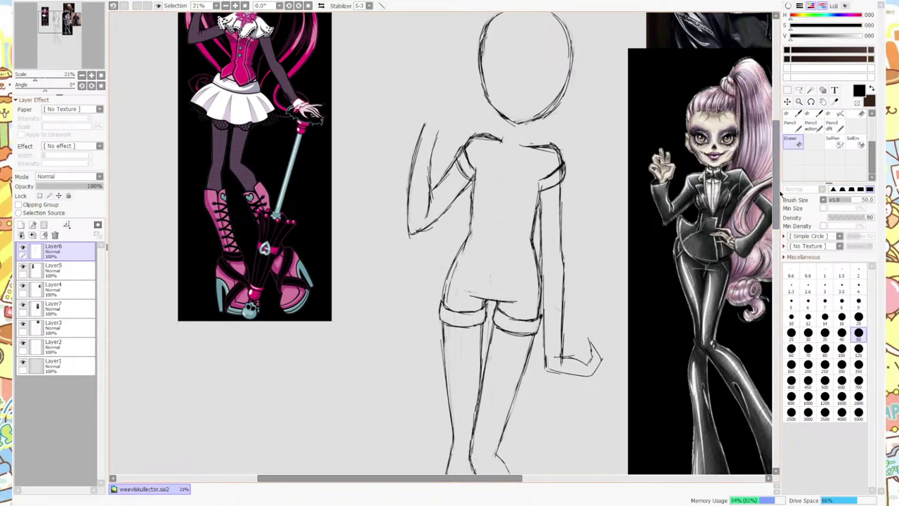
Sketch two short neck lines between the shoulders with the Pencil action brush and trim the shoulder lines where they meet the neck.
scroll(778, 193, "up", 3)
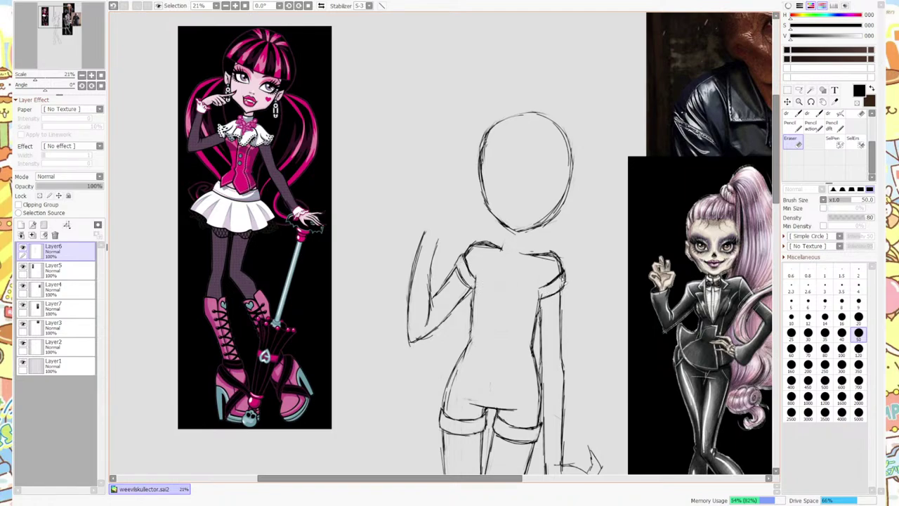
left_click(815, 128)
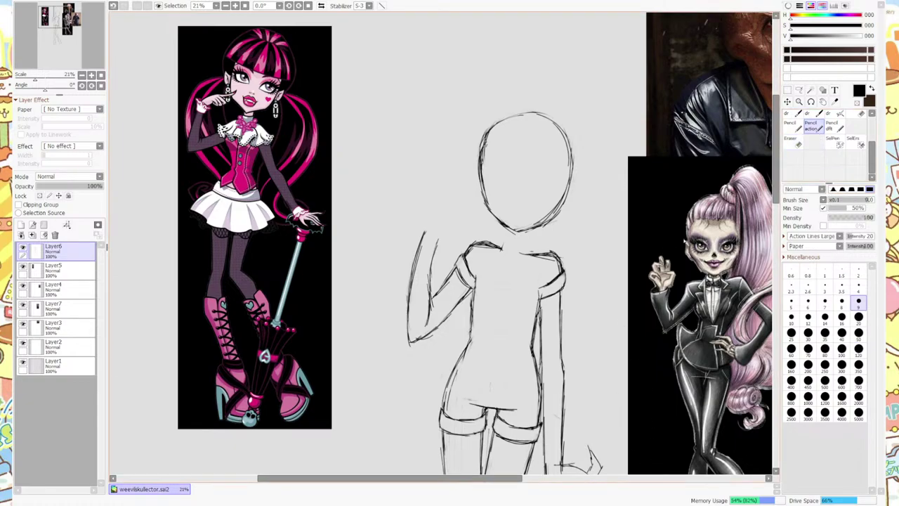
scroll(776, 200, "down", 1)
scroll(776, 198, "up", 1)
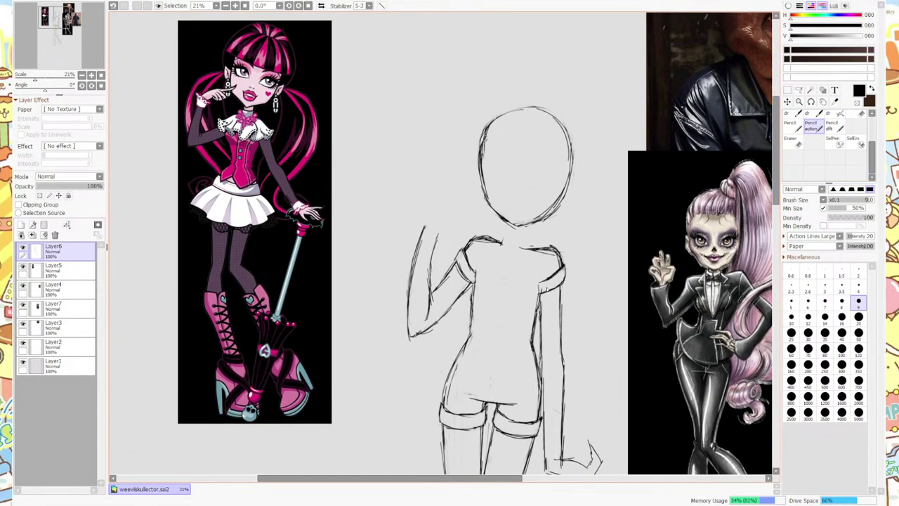
key("e")
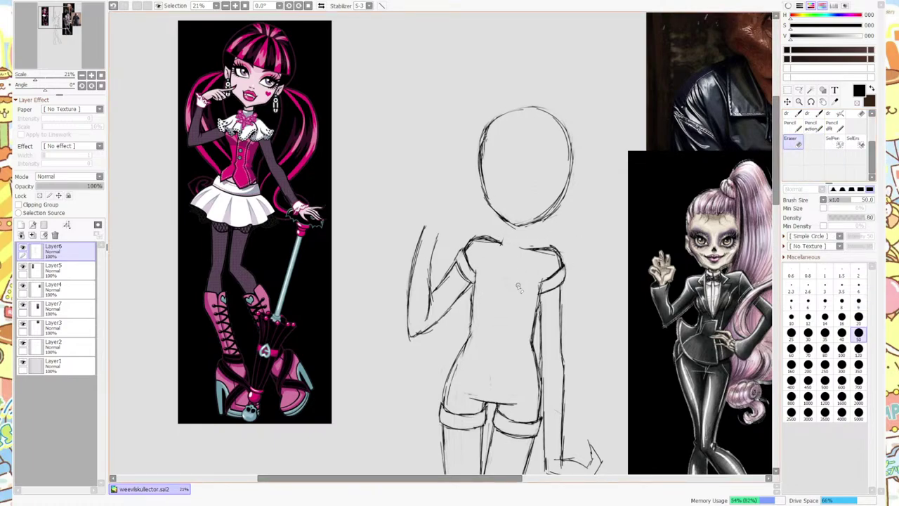
left_click(811, 128)
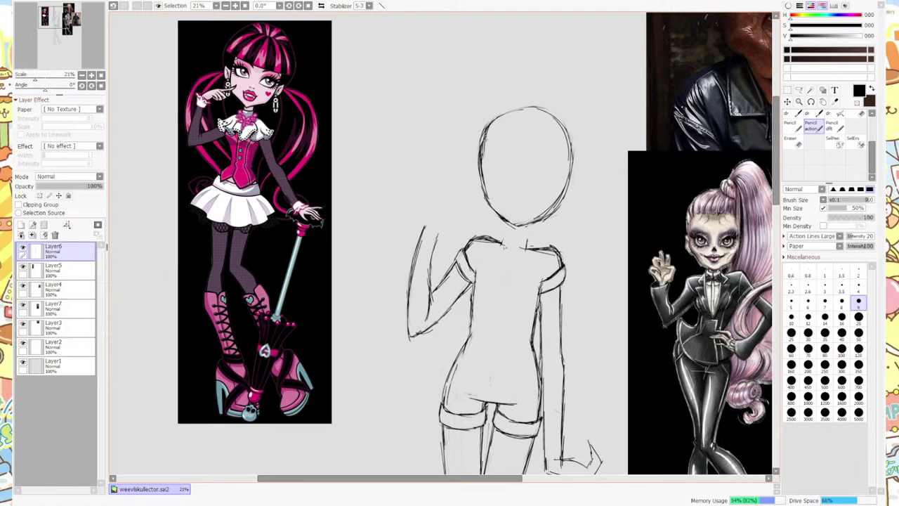
key("e")
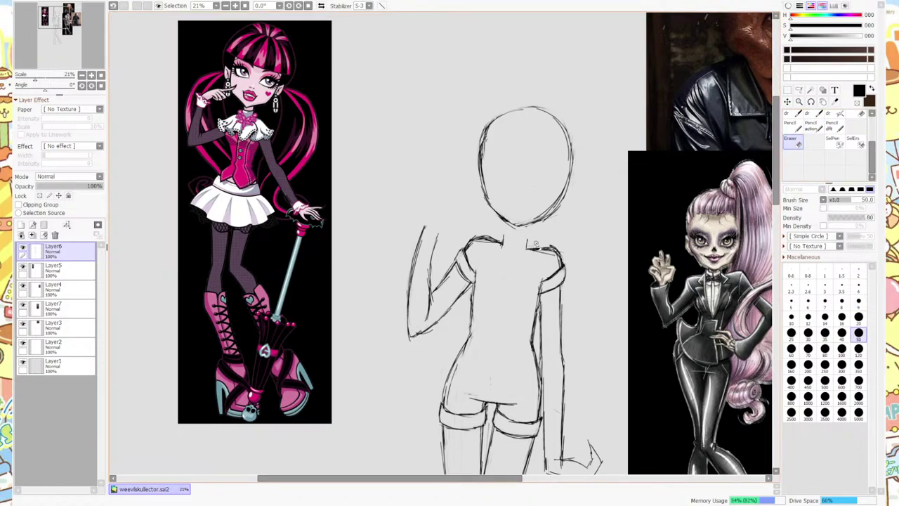
key("e")
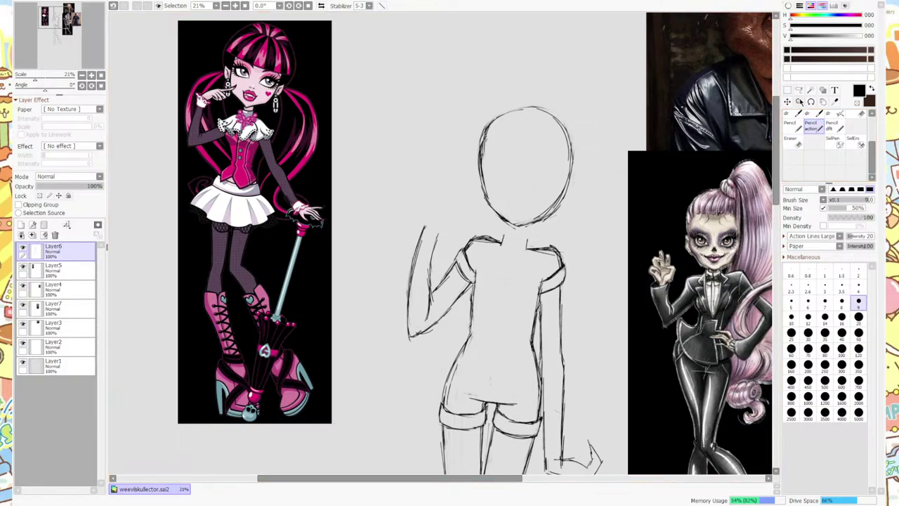
key("ctrl+t")
key("Return")
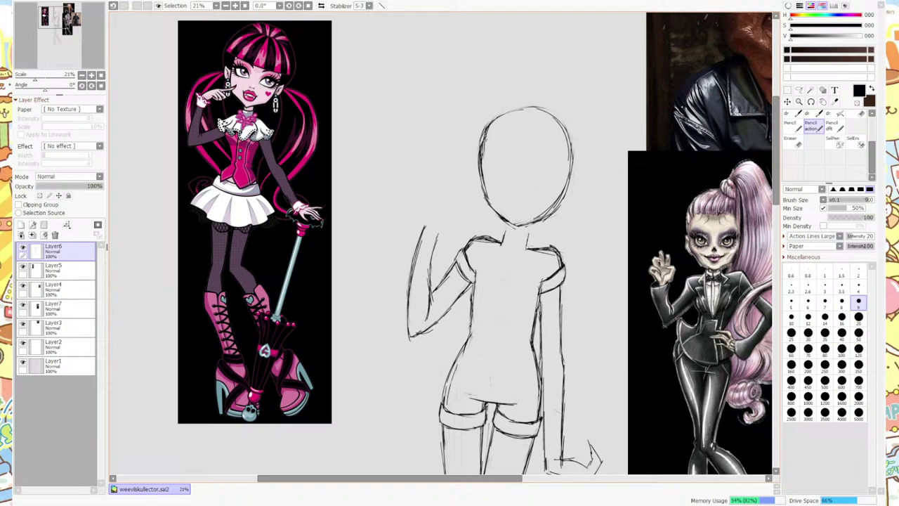
Select the head with the SelPen, move it slightly down onto the neck and deselect.
scroll(845, 139, "up", 1)
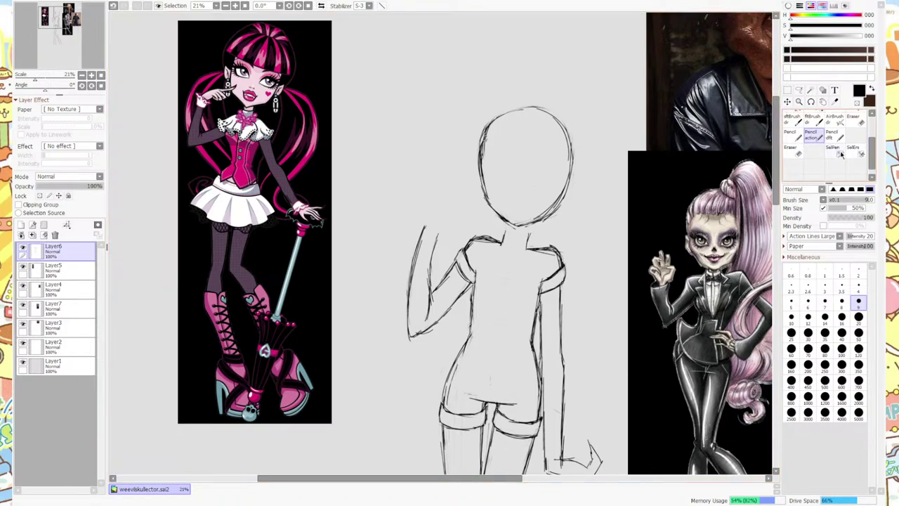
left_click(833, 149)
mouse_move(521, 222)
left_mouse_down()
mouse_move(488, 193)
mouse_move(482, 126)
mouse_move(495, 111)
mouse_move(567, 135)
mouse_move(573, 169)
mouse_move(549, 216)
mouse_move(532, 220)
mouse_move(560, 236)
left_mouse_up()
key("ctrl")
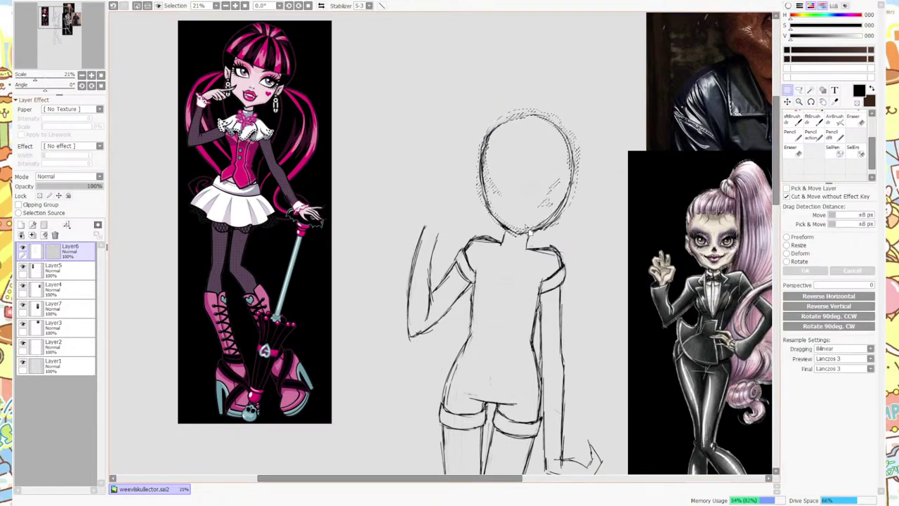
key("ctrl+d")
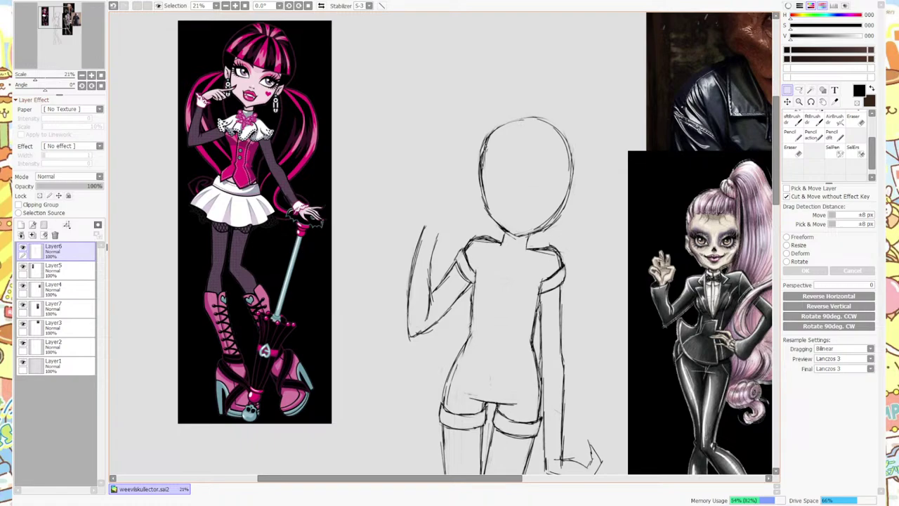
Erase the rough side of the neck and redraw it as a clean line joining the jaw to the shoulder.
left_click(811, 134)
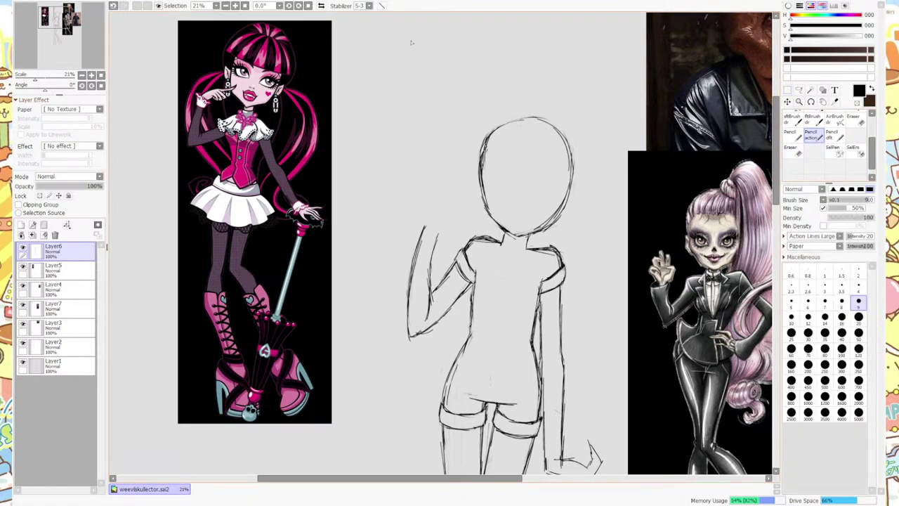
left_click_drag(379, 41, 341, 57)
scroll(524, 232, "up", 3)
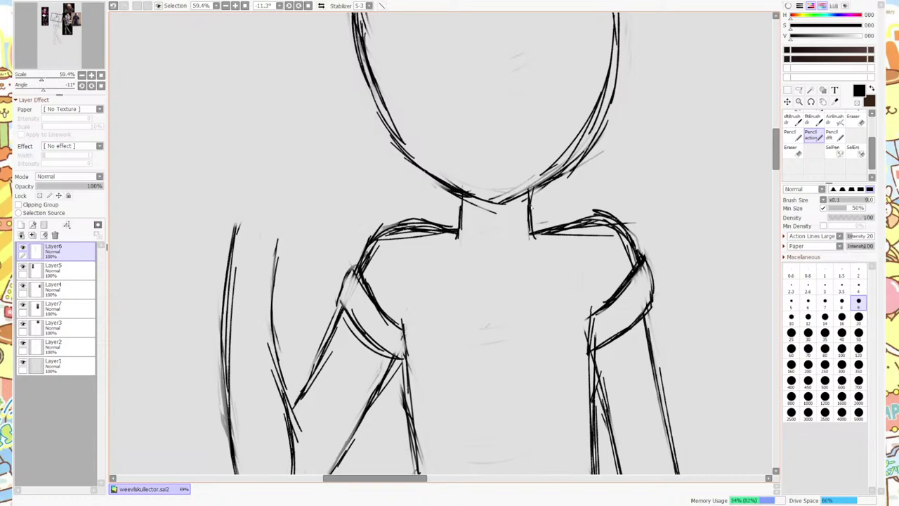
left_click(792, 149)
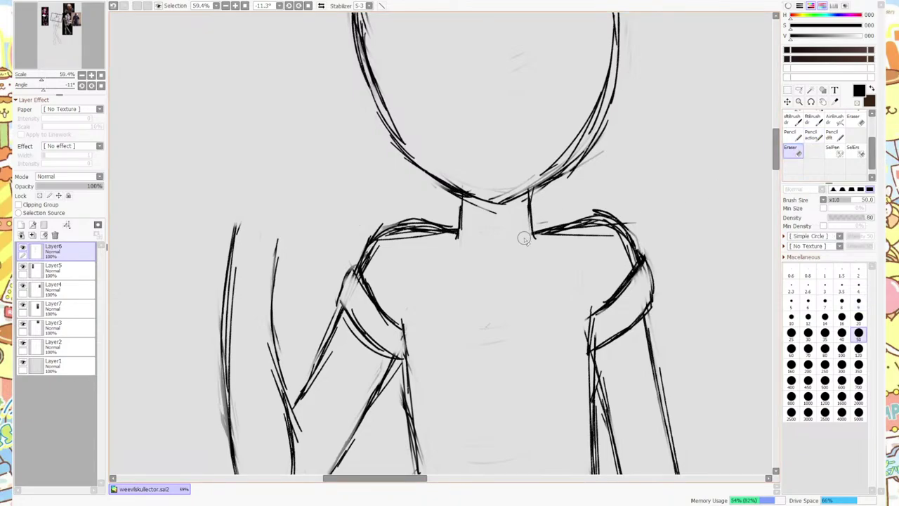
left_click_drag(465, 205, 472, 227)
left_click(812, 136)
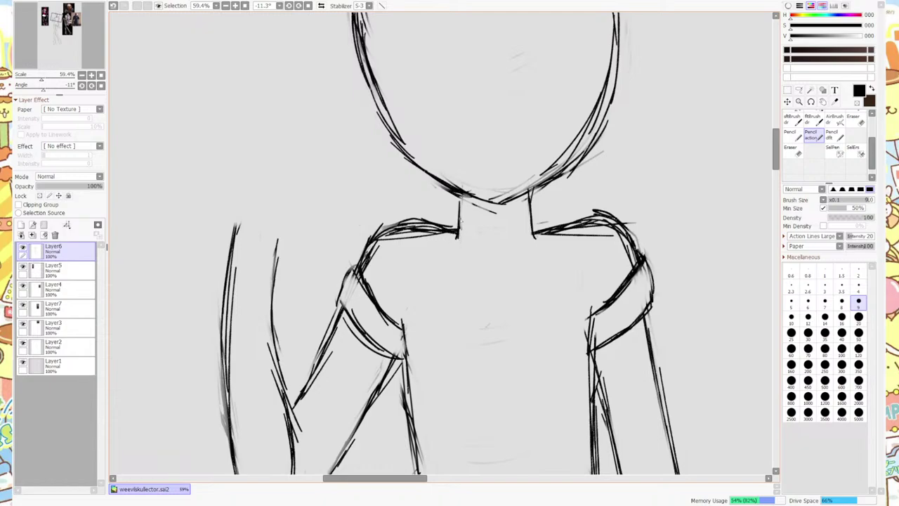
Erase the stray strokes below the chin and along the outer right jaw with the Eraser at size 20.
left_click(792, 149)
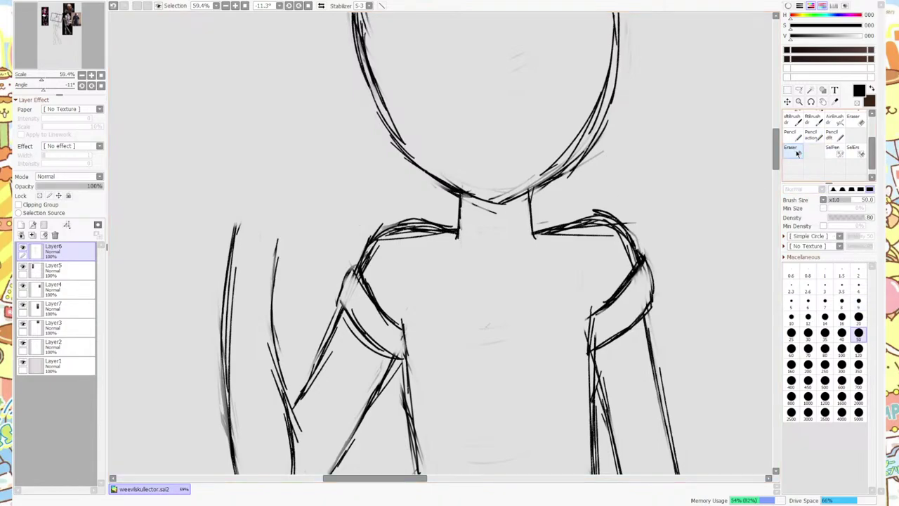
left_click(858, 317)
mouse_move(537, 198)
left_mouse_down()
mouse_move(604, 135)
mouse_move(585, 170)
left_mouse_up()
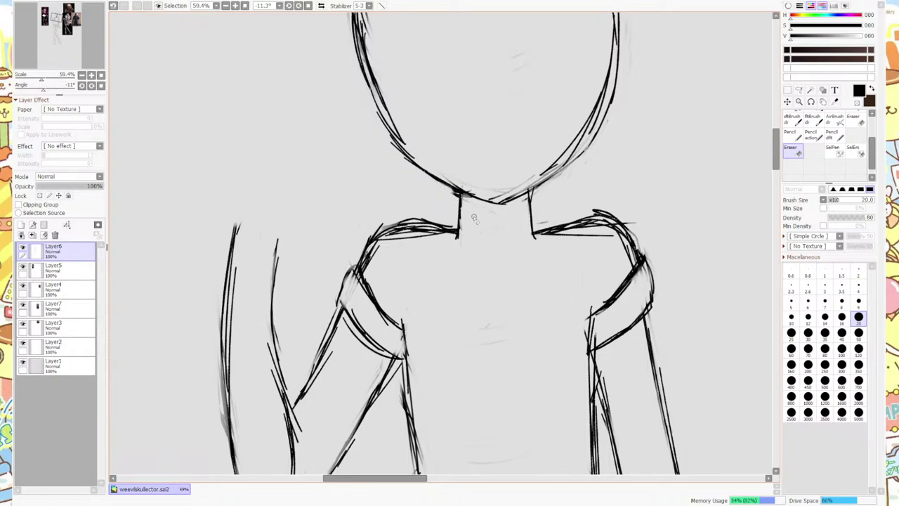
scroll(481, 239, "down", 3)
scroll(481, 239, "up", 2)
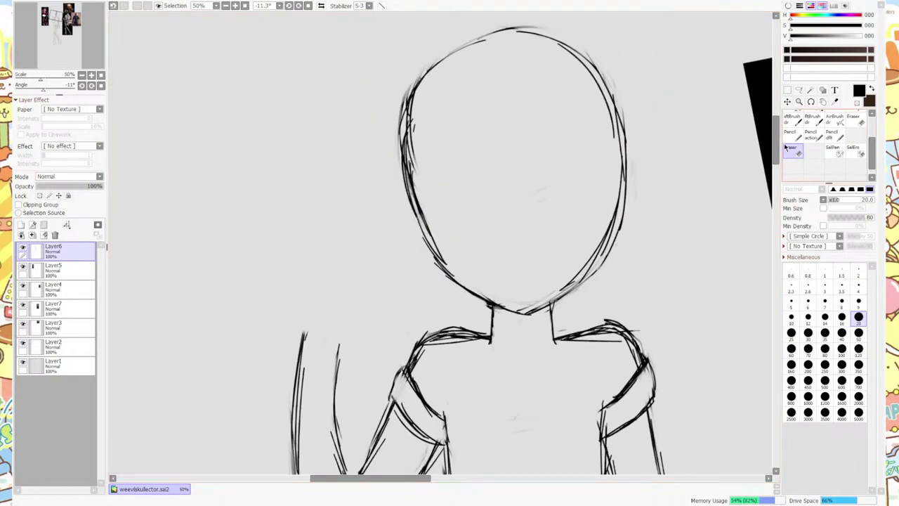
Erase the doubled right cheek line with the Eraser at size 50 and redraw it from jaw to cheek with the Pencil action brush.
left_click(811, 135)
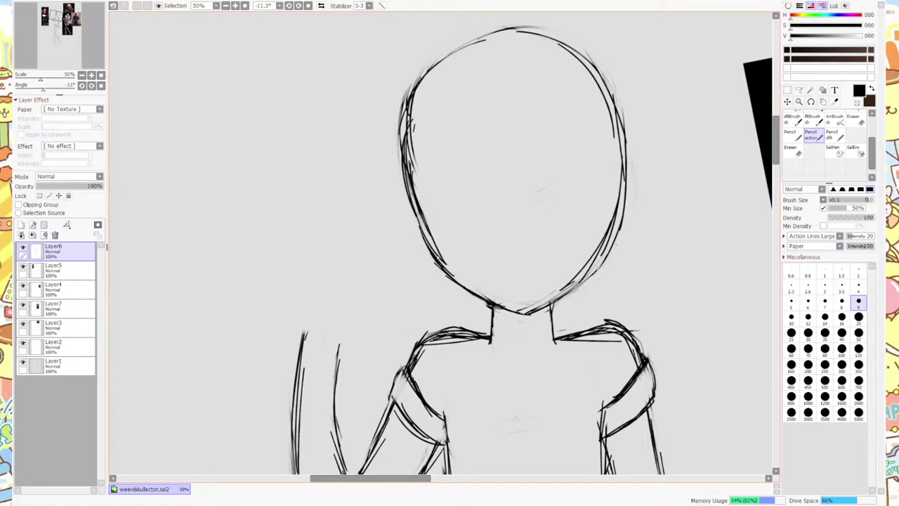
left_click(794, 151)
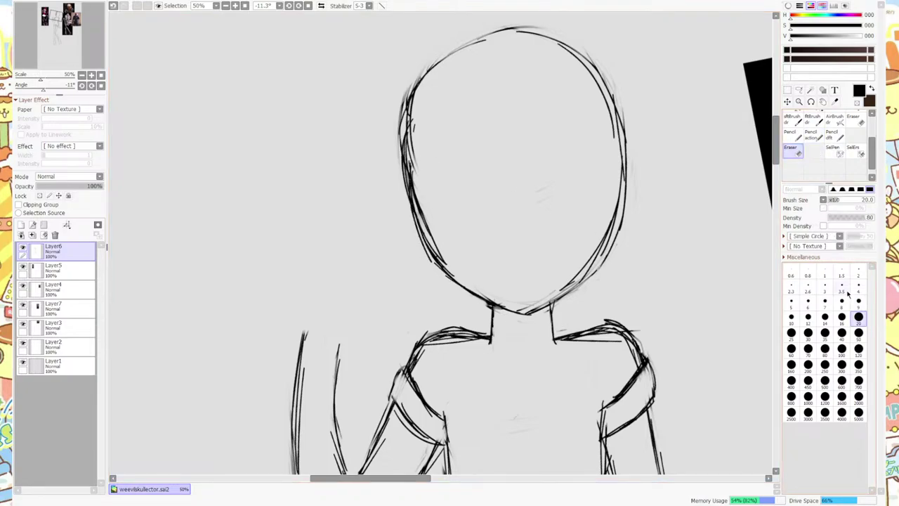
mouse_move(571, 277)
left_mouse_down()
mouse_move(613, 224)
mouse_move(580, 270)
mouse_move(618, 190)
mouse_move(626, 224)
mouse_move(590, 284)
mouse_move(600, 259)
left_mouse_up()
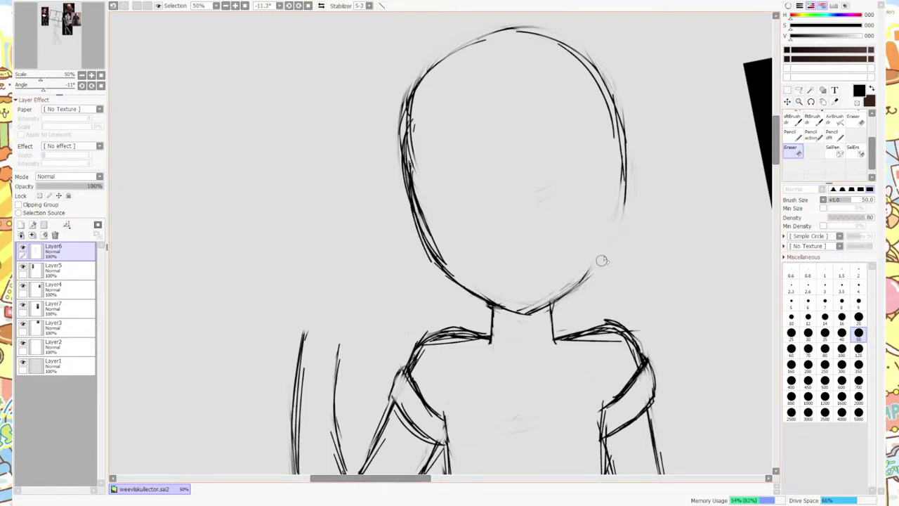
left_click(817, 140)
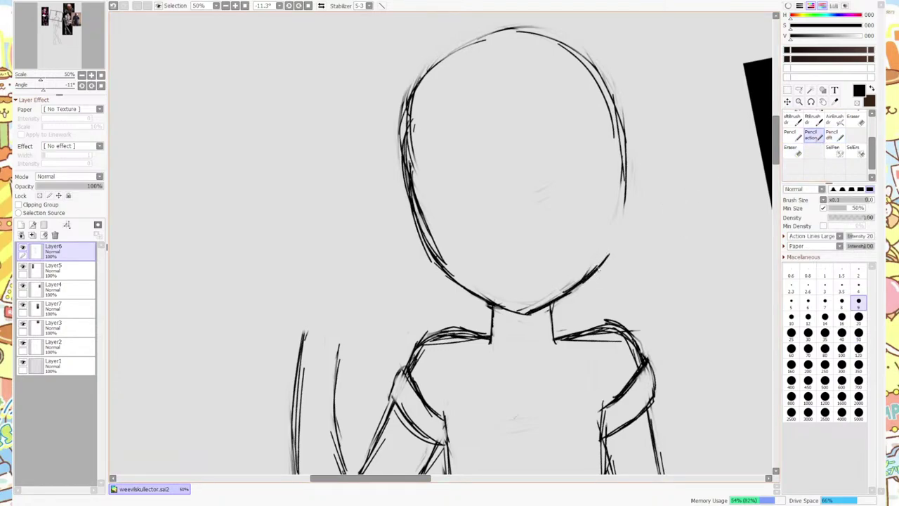
left_click_drag(606, 263, 615, 239)
key("e")
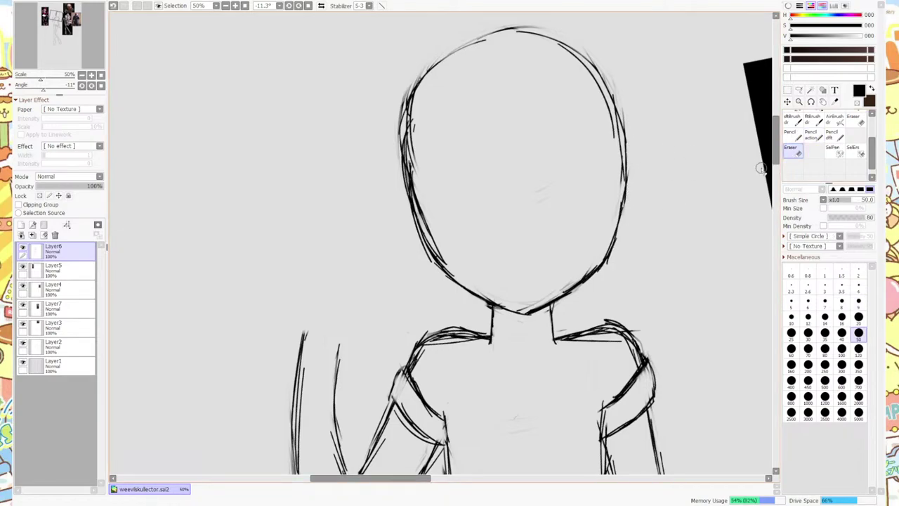
Erase the doubled strokes on the head's upper right and left side, and redraw the upper left side as a cleaner curve.
scroll(761, 169, "up", 3)
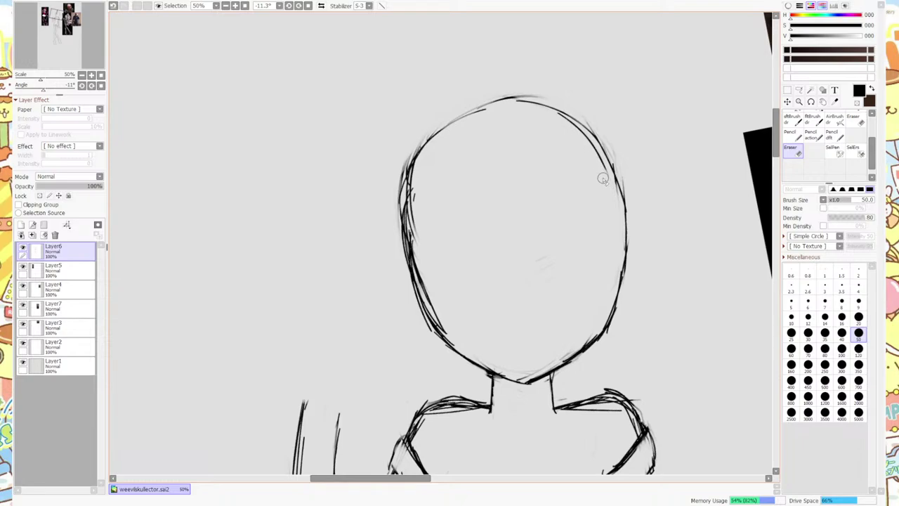
mouse_move(603, 178)
left_mouse_down()
mouse_move(593, 148)
mouse_move(570, 128)
mouse_move(582, 133)
mouse_move(546, 112)
mouse_move(585, 132)
mouse_move(575, 161)
left_mouse_up()
mouse_move(447, 315)
left_mouse_down()
mouse_move(430, 302)
mouse_move(449, 335)
mouse_move(411, 227)
mouse_move(415, 208)
mouse_move(418, 264)
mouse_move(398, 171)
mouse_move(409, 144)
mouse_move(475, 104)
left_mouse_up()
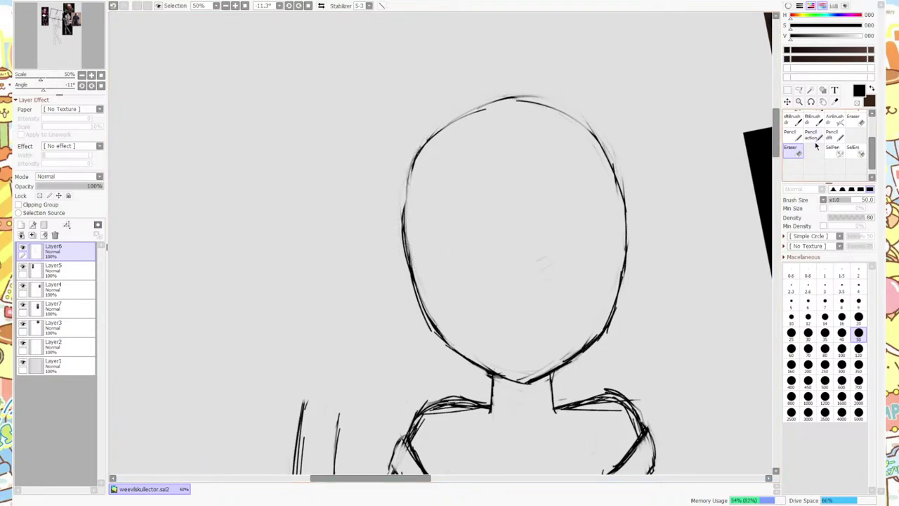
left_click(813, 135)
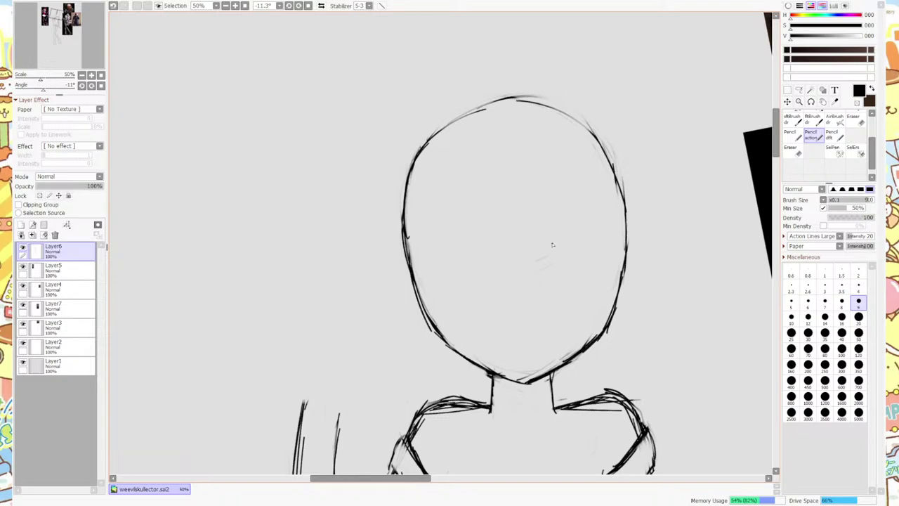
scroll(552, 244, "down", 2)
scroll(548, 187, "up", 3)
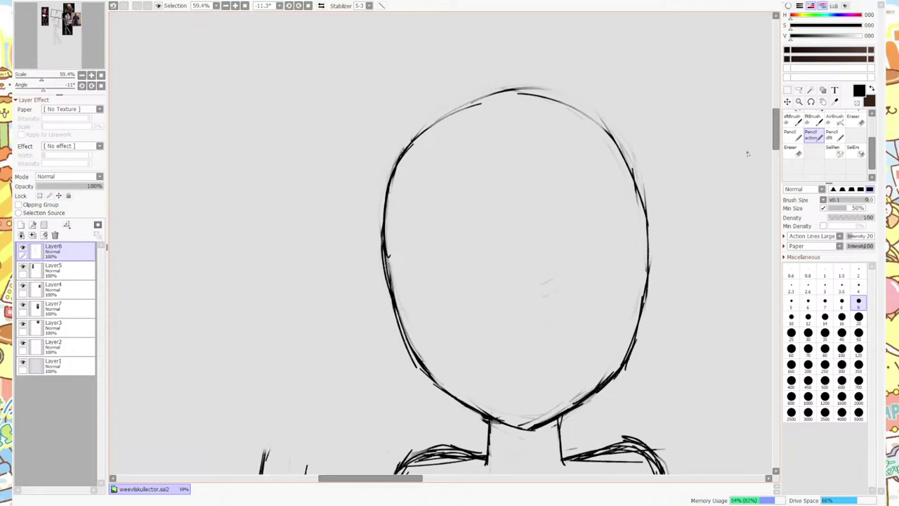
Erase the right side of the head from temple to jaw and redraw it as a narrower curve tapering into the jaw.
key("e")
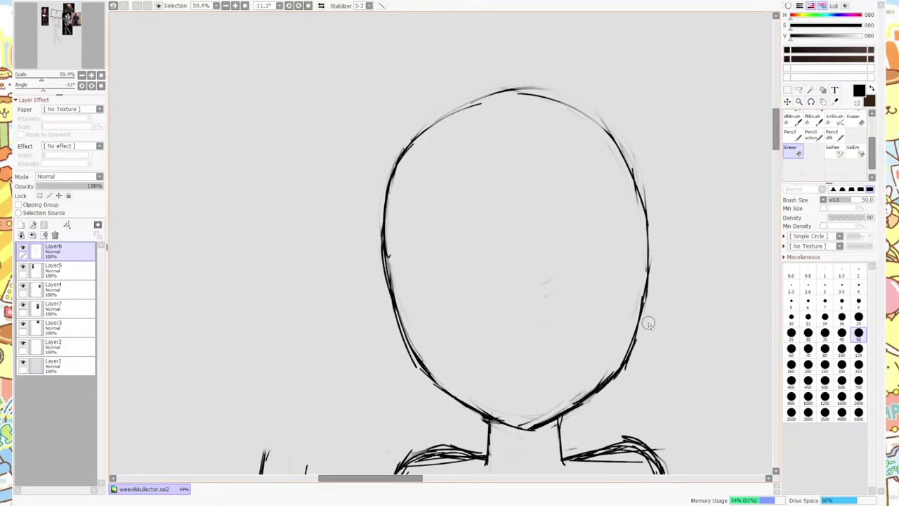
mouse_move(647, 323)
left_mouse_down()
mouse_move(628, 386)
mouse_move(654, 269)
mouse_move(635, 333)
mouse_move(650, 178)
mouse_move(642, 251)
left_mouse_up()
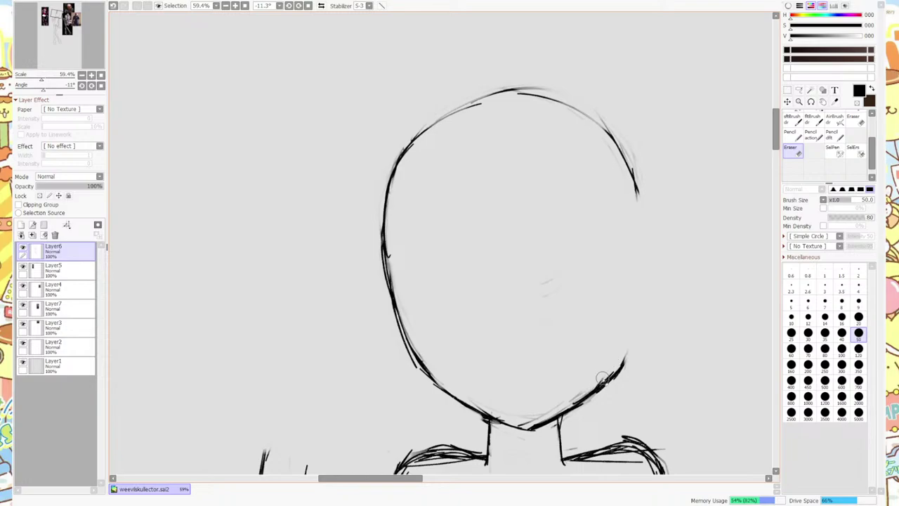
left_click_drag(602, 378, 627, 353)
key("n")
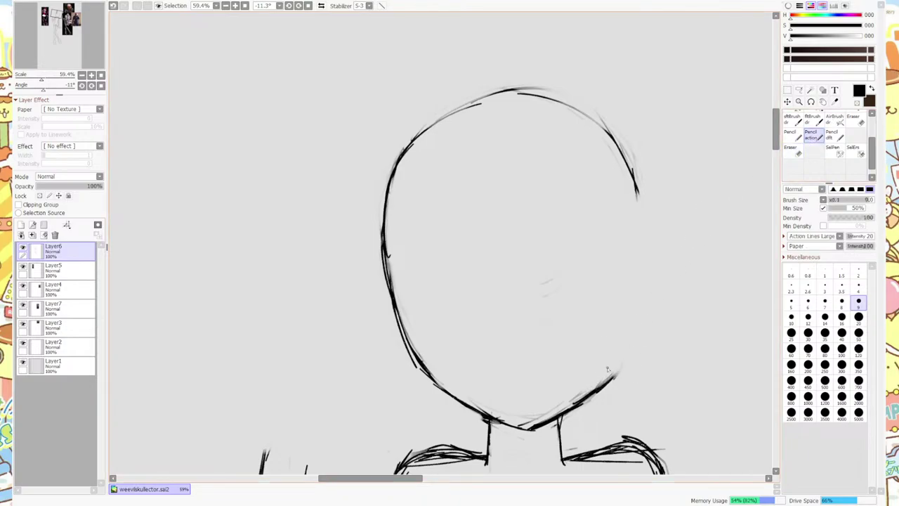
mouse_move(616, 370)
left_mouse_down()
mouse_move(633, 323)
mouse_move(646, 217)
left_mouse_up()
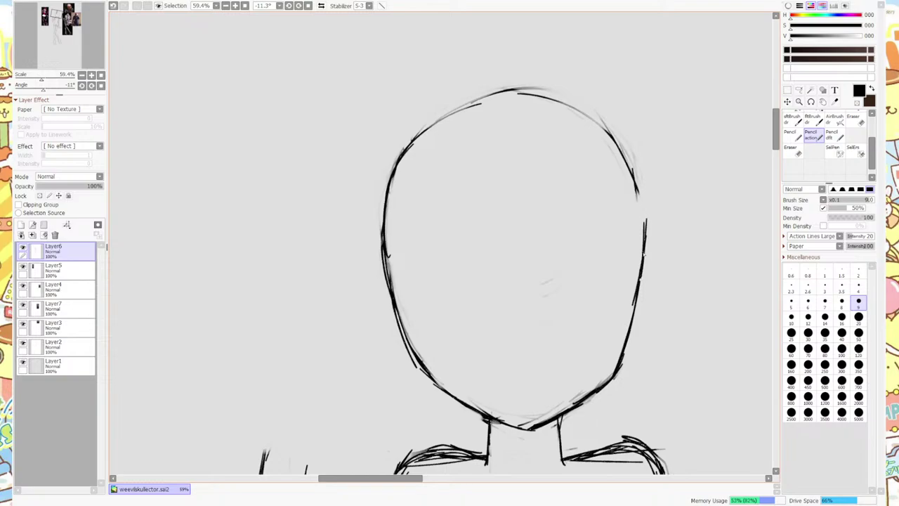
left_click_drag(640, 182, 648, 257)
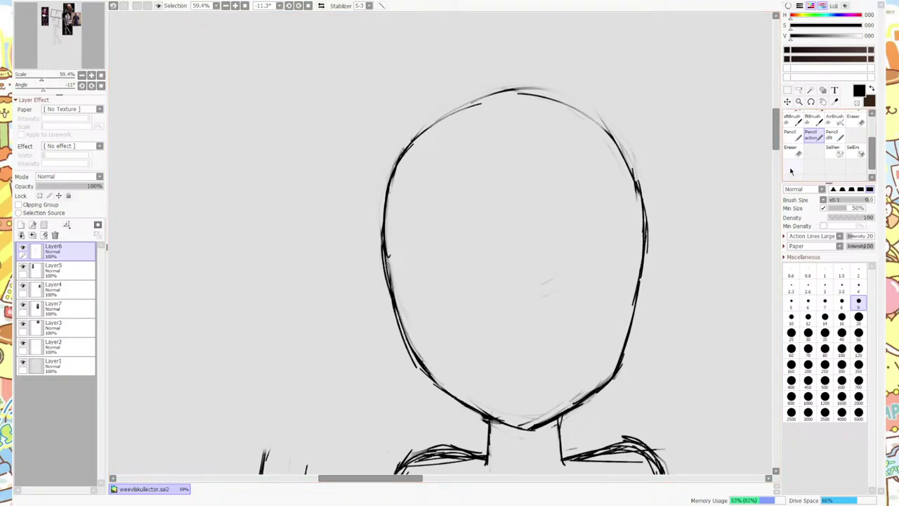
Erase the marks inside the face and the rough top of the head, and redraw the crown as a smooth arc reaching the right temple.
key("e")
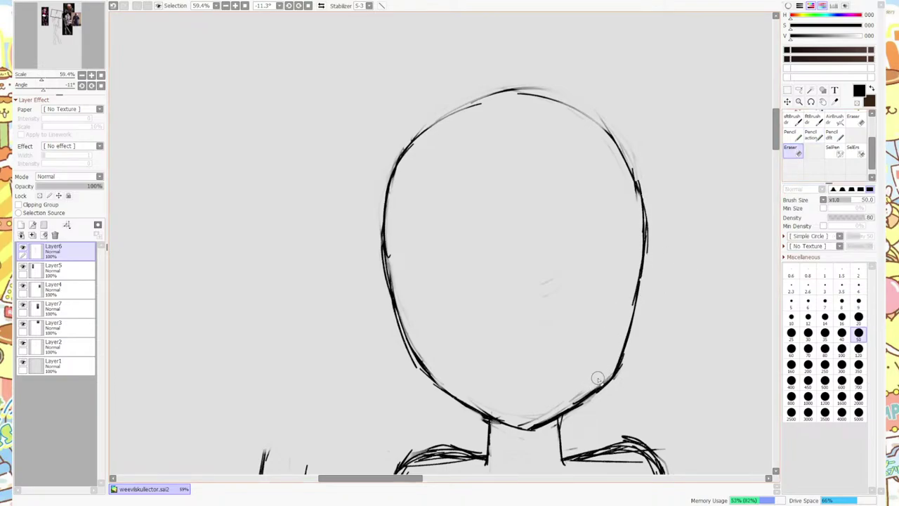
left_click_drag(545, 282, 559, 283)
left_click_drag(613, 122, 616, 136)
mouse_move(554, 80)
left_mouse_down()
mouse_move(565, 90)
mouse_move(485, 98)
left_mouse_up()
left_click(811, 135)
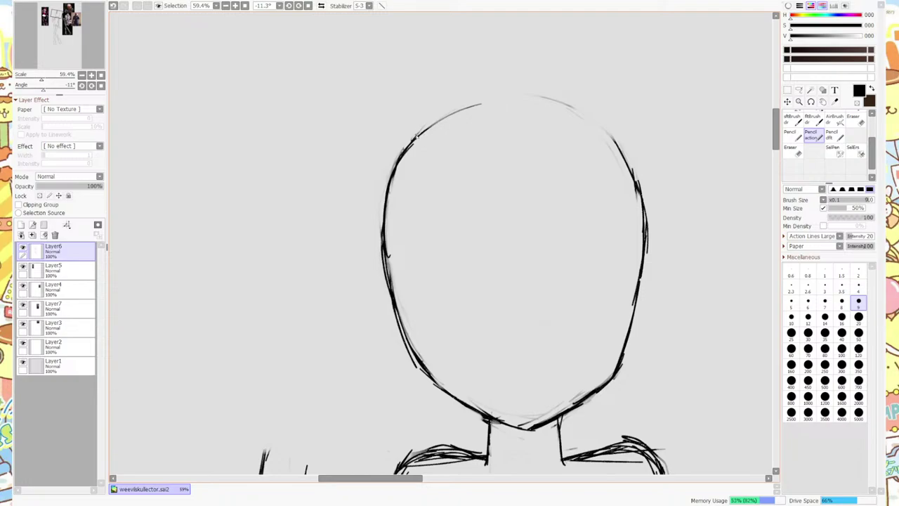
left_click_drag(440, 123, 517, 100)
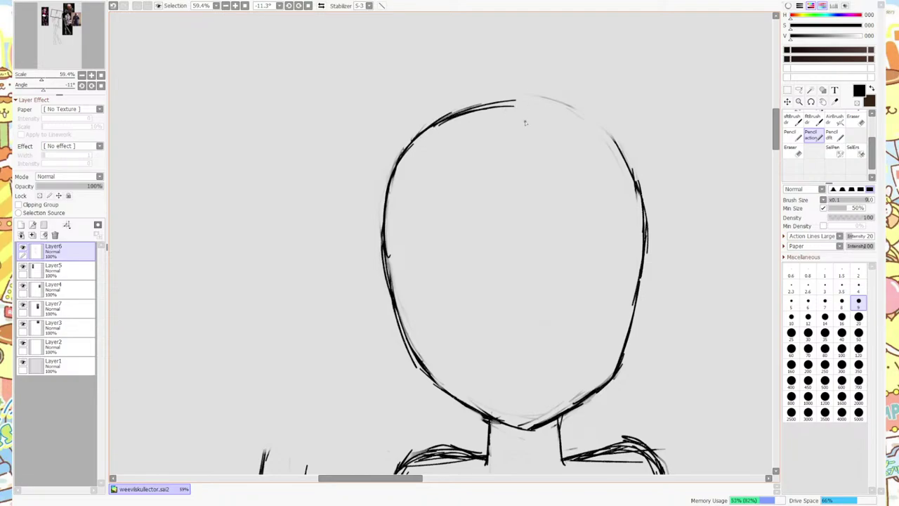
mouse_move(458, 115)
left_mouse_down()
mouse_move(536, 114)
mouse_move(480, 103)
mouse_move(569, 112)
left_mouse_up()
left_click_drag(519, 99, 612, 121)
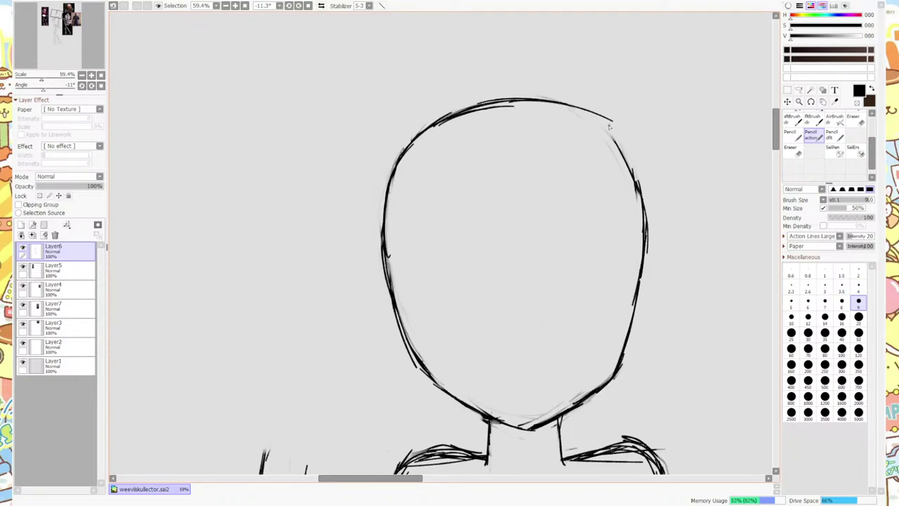
mouse_move(567, 104)
left_mouse_down()
mouse_move(625, 150)
mouse_move(645, 195)
left_mouse_up()
Erase the right side of the head outline between the temple and the jaw corner.
left_click_drag(639, 332, 622, 367)
left_click_drag(643, 303, 619, 370)
mouse_move(649, 274)
left_mouse_down()
mouse_move(619, 362)
mouse_move(641, 307)
mouse_move(634, 356)
mouse_move(644, 231)
mouse_move(638, 185)
mouse_move(601, 147)
mouse_move(616, 156)
mouse_move(604, 136)
mouse_move(618, 155)
left_mouse_up()
key("e")
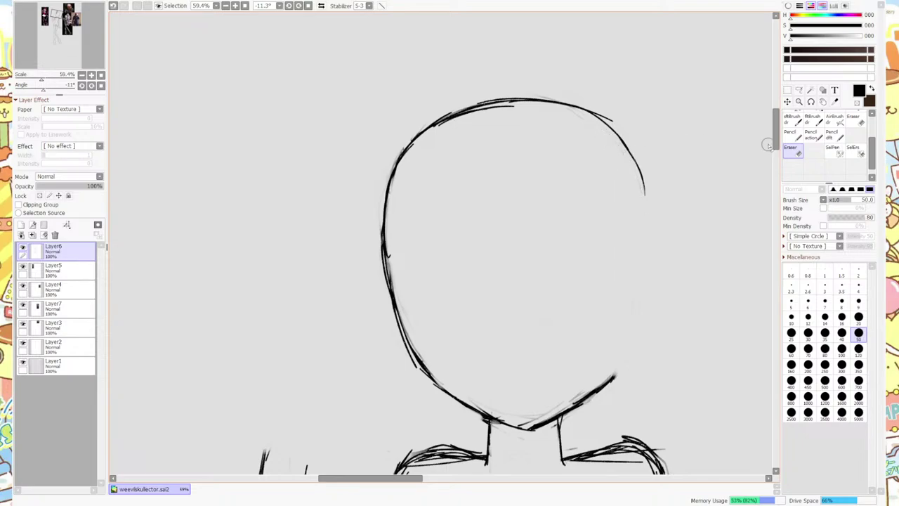
Redraw the right side of the head from the jaw corner up to the temple with overlapping Pencil action strokes.
left_click(811, 135)
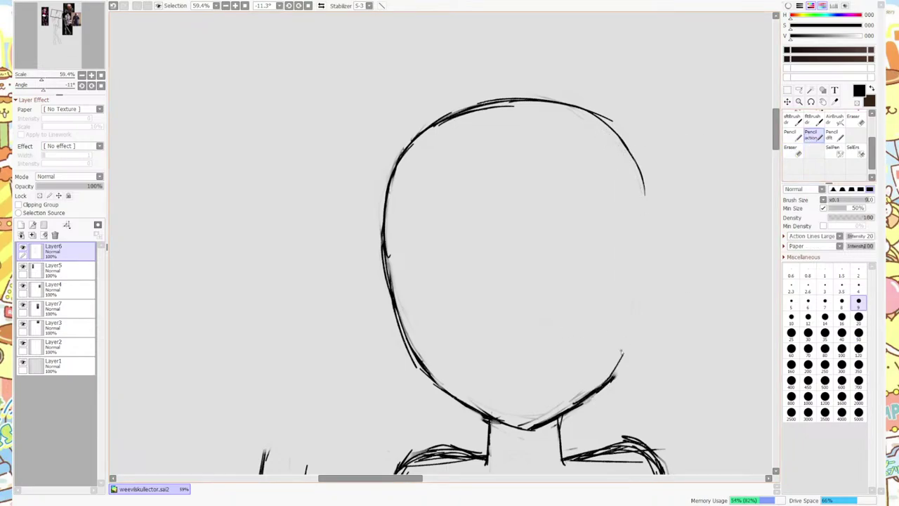
left_click_drag(621, 350, 641, 280)
left_click_drag(627, 347, 642, 270)
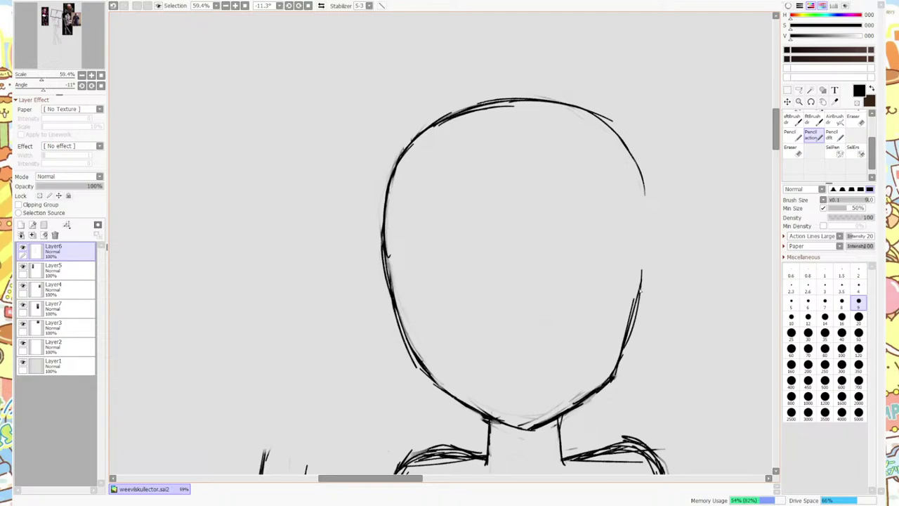
left_click_drag(634, 319, 654, 230)
left_click_drag(648, 289, 658, 208)
mouse_move(652, 253)
left_mouse_down()
mouse_move(644, 177)
mouse_move(652, 254)
left_mouse_up()
left_click_drag(651, 224, 643, 295)
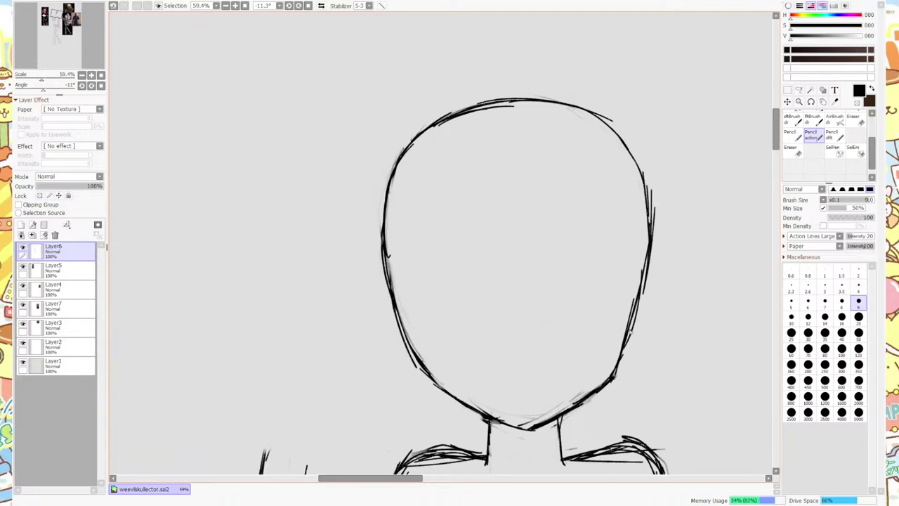
left_click_drag(629, 356, 647, 275)
left_click_drag(644, 322, 637, 282)
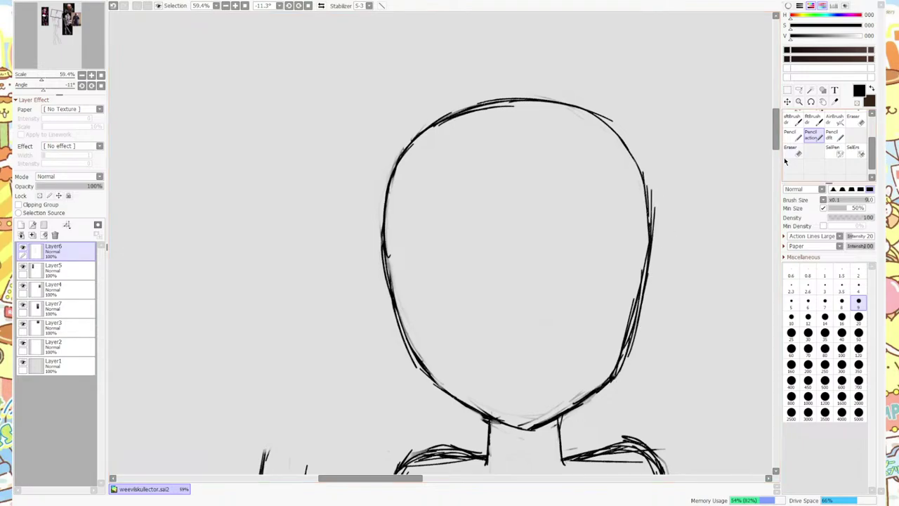
Erase the overlapping strokes along the right cheek and temple, and redraw the line closing the gap at the temple.
key("e")
mouse_move(611, 362)
left_mouse_down()
mouse_move(641, 262)
mouse_move(646, 330)
mouse_move(637, 191)
mouse_move(629, 315)
mouse_move(639, 195)
mouse_move(643, 250)
mouse_move(654, 202)
left_mouse_up()
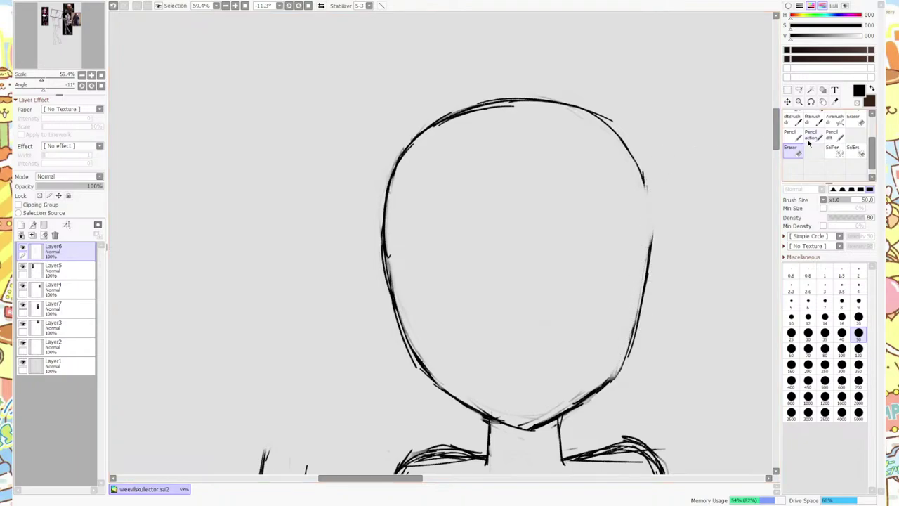
key("n")
left_click_drag(647, 260, 646, 196)
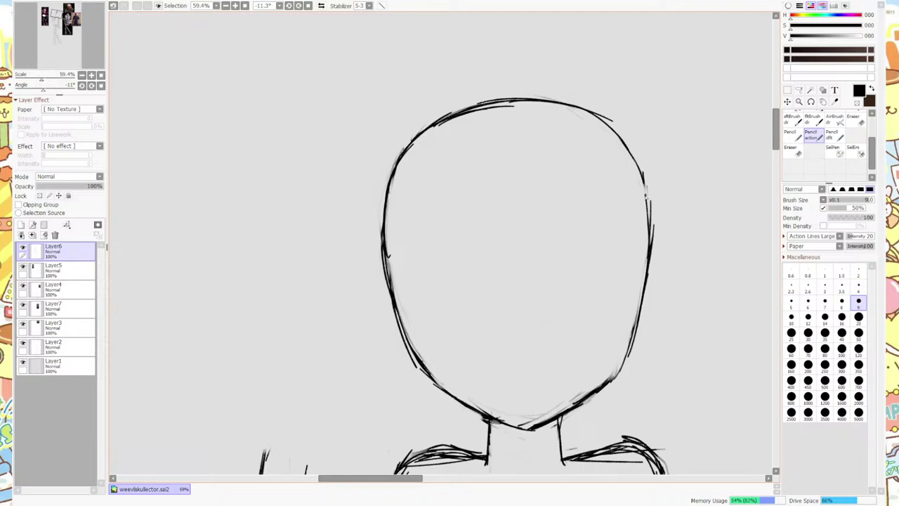
Thin and reconnect the lower right cheek line, and erase the stray strokes inside the jaw and chin.
key("e")
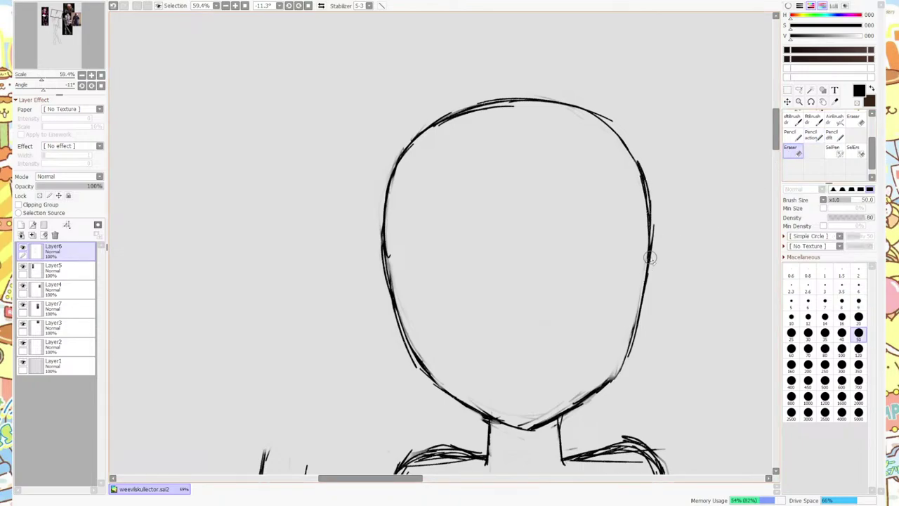
mouse_move(630, 368)
left_mouse_down()
mouse_move(628, 381)
mouse_move(616, 381)
mouse_move(646, 315)
left_mouse_up()
key("n")
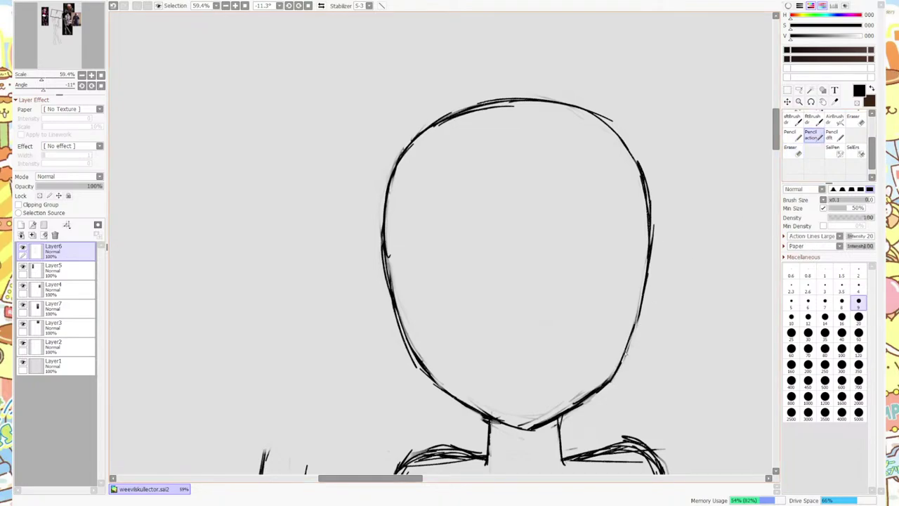
key("e")
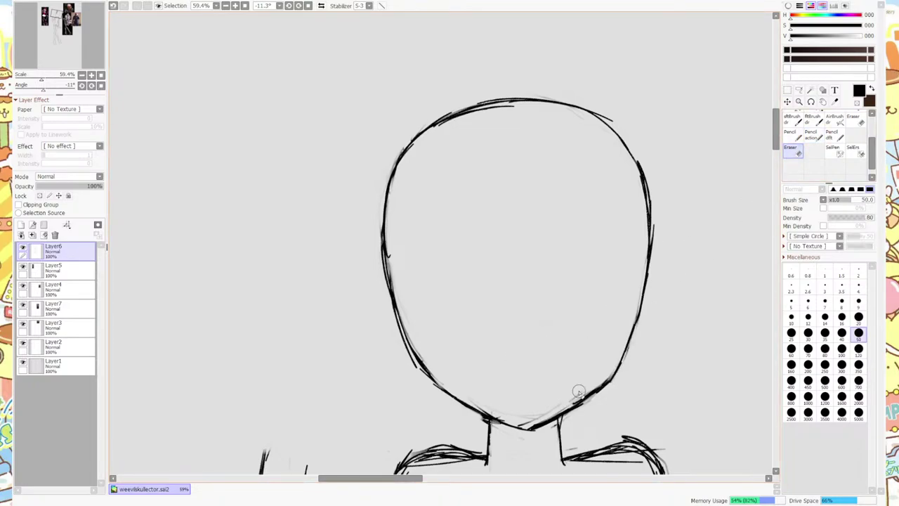
mouse_move(577, 391)
left_mouse_down()
mouse_move(559, 405)
mouse_move(602, 375)
mouse_move(566, 403)
mouse_move(528, 415)
mouse_move(488, 407)
mouse_move(501, 417)
mouse_move(489, 400)
mouse_move(516, 422)
left_mouse_up()
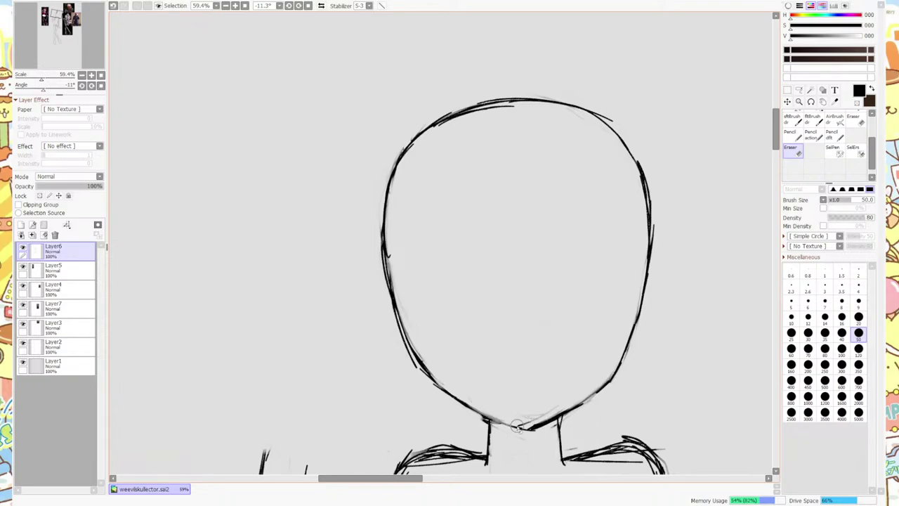
Erase the overlapping strokes along the left shoulder and remove the right shoulder line beside the neck.
scroll(517, 426, "down", 5)
scroll(521, 330, "up", 5)
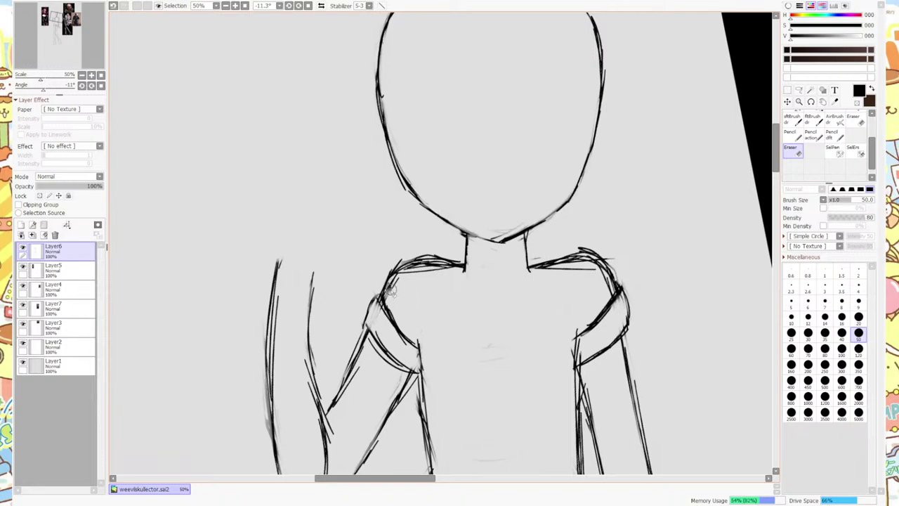
mouse_move(391, 290)
left_mouse_down()
mouse_move(422, 266)
mouse_move(463, 272)
left_mouse_up()
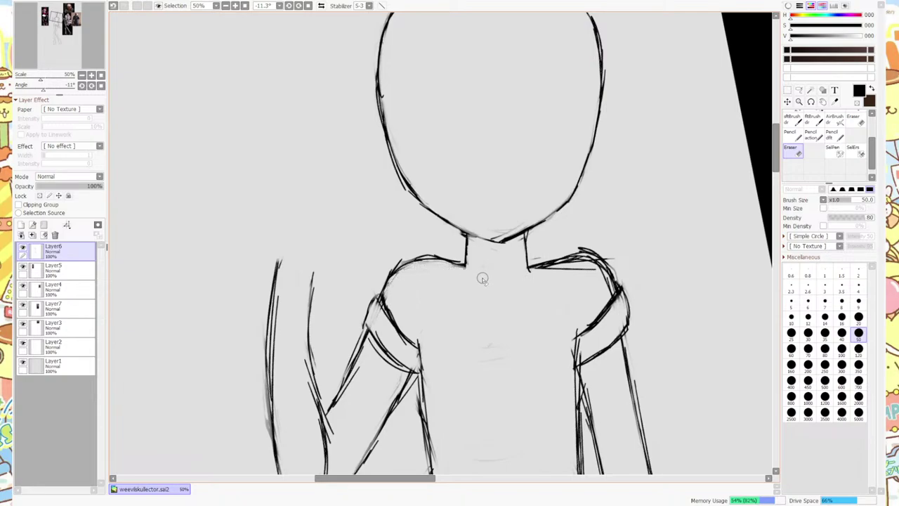
mouse_move(534, 265)
left_mouse_down()
mouse_move(553, 256)
mouse_move(593, 261)
mouse_move(595, 270)
mouse_move(582, 271)
mouse_move(605, 289)
mouse_move(593, 261)
mouse_move(609, 288)
mouse_move(564, 259)
left_mouse_up()
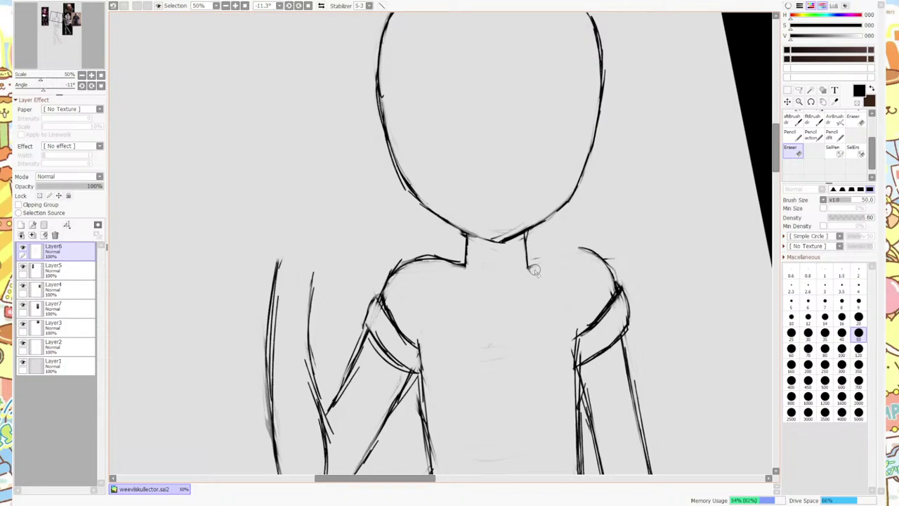
Redraw the right shoulder line from the neck base to the outer curve with Pencil action and clean up its rough edges.
key("n")
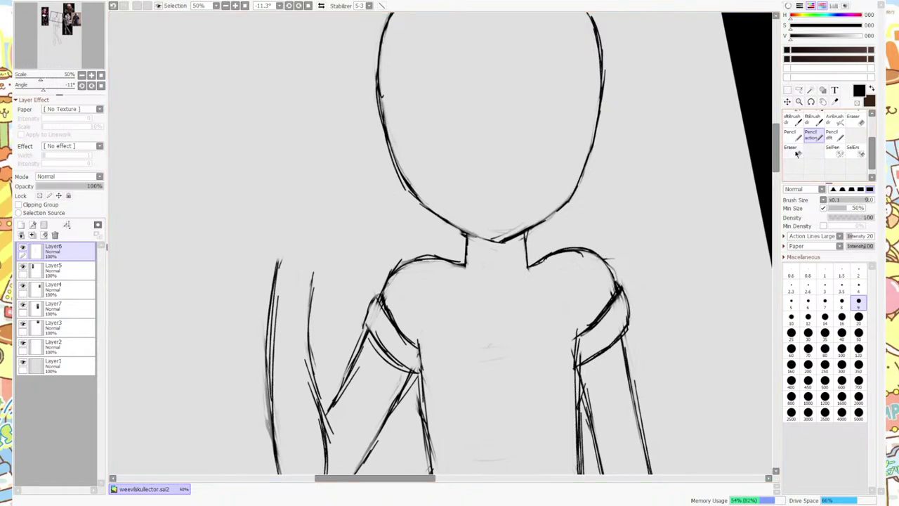
key("e")
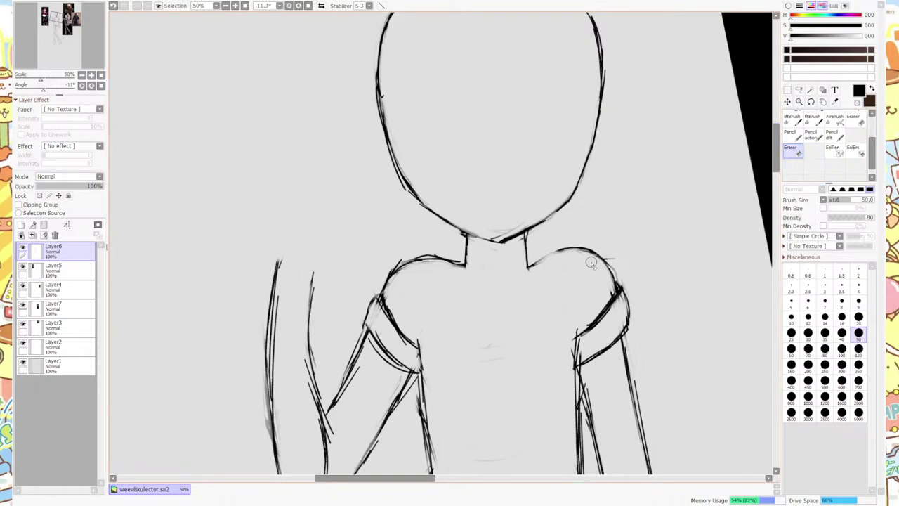
key("n")
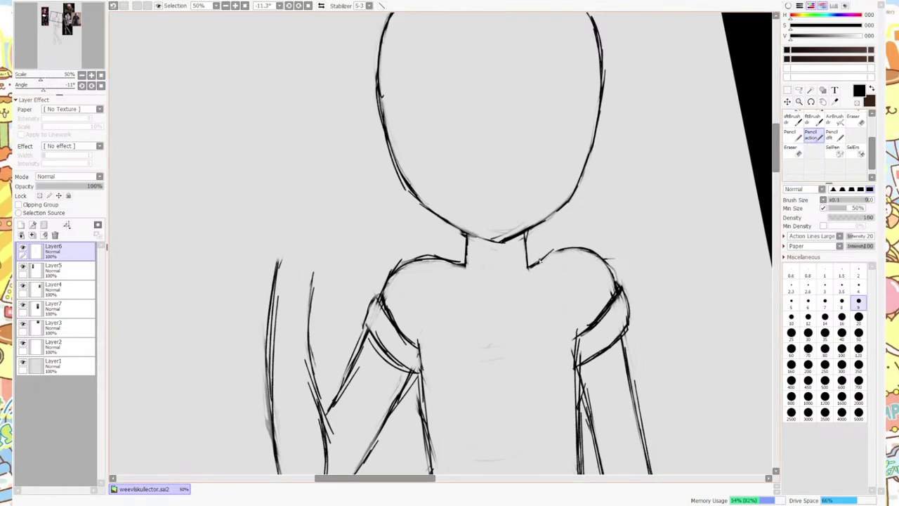
Erase the doubled strokes around the left shoulder joint and redraw its lower curve with Pencil action.
left_click(793, 149)
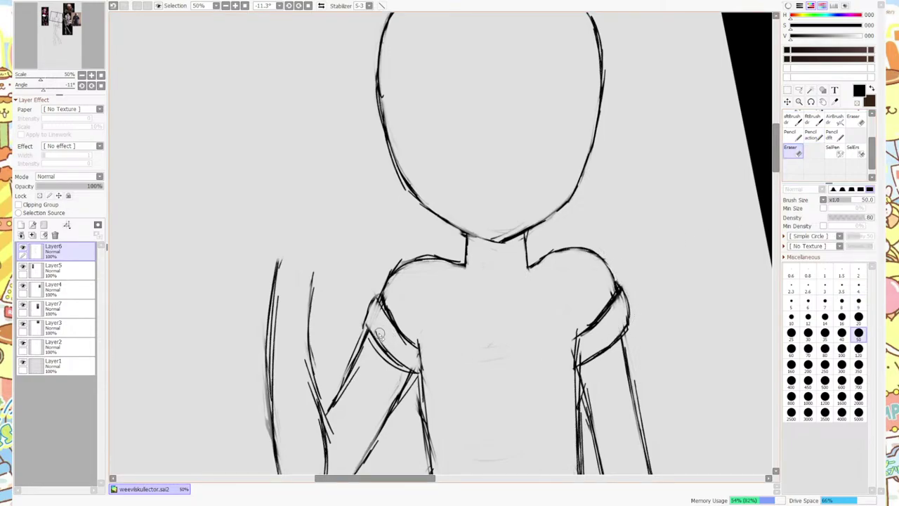
mouse_move(372, 346)
left_mouse_down()
mouse_move(393, 373)
mouse_move(376, 332)
mouse_move(409, 370)
mouse_move(401, 375)
mouse_move(372, 334)
mouse_move(378, 312)
mouse_move(405, 356)
mouse_move(421, 316)
left_mouse_up()
left_click(812, 135)
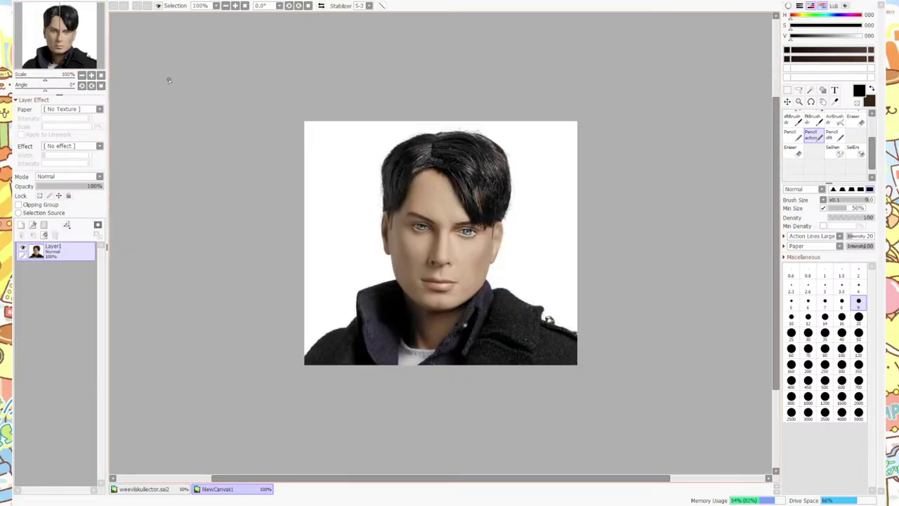
Examine the face, hair and coat collar of the dark-haired male doll in the reference portrait.
scroll(479, 242, "up", 3)
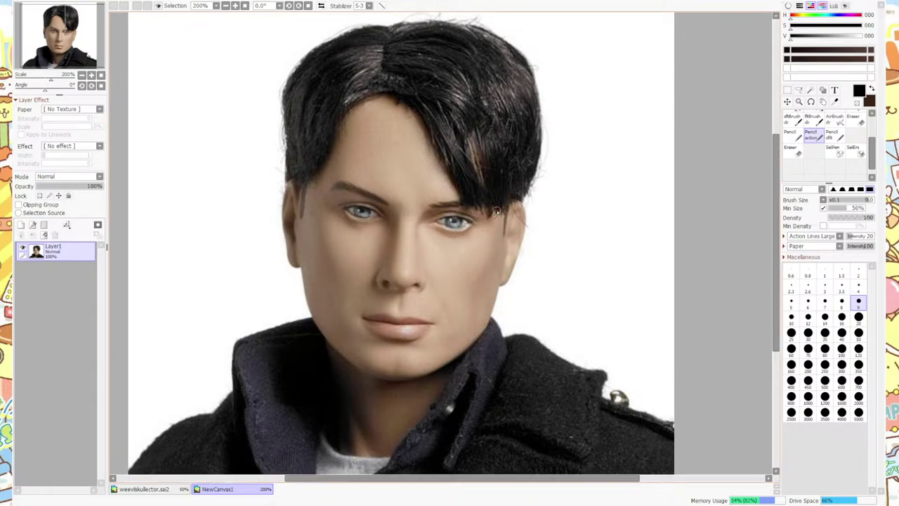
scroll(443, 242, "down", 1)
scroll(426, 339, "up", 1)
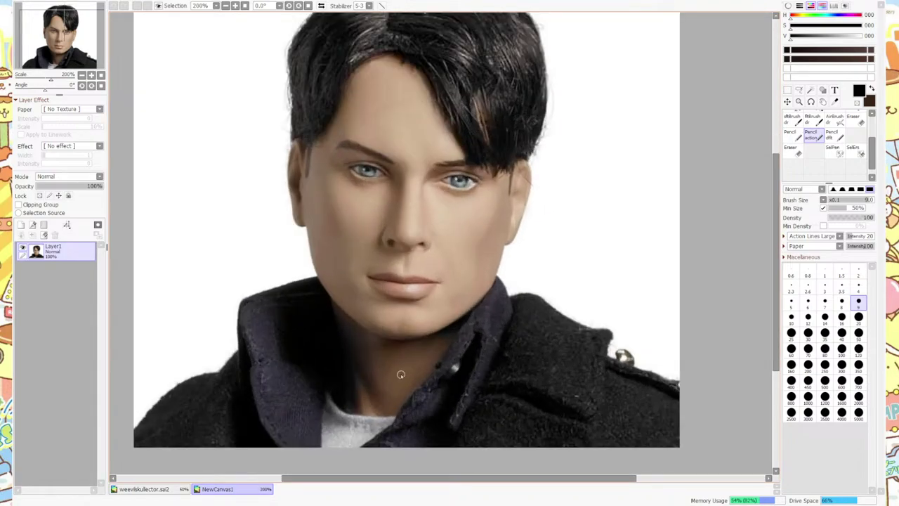
scroll(400, 374, "down", 1)
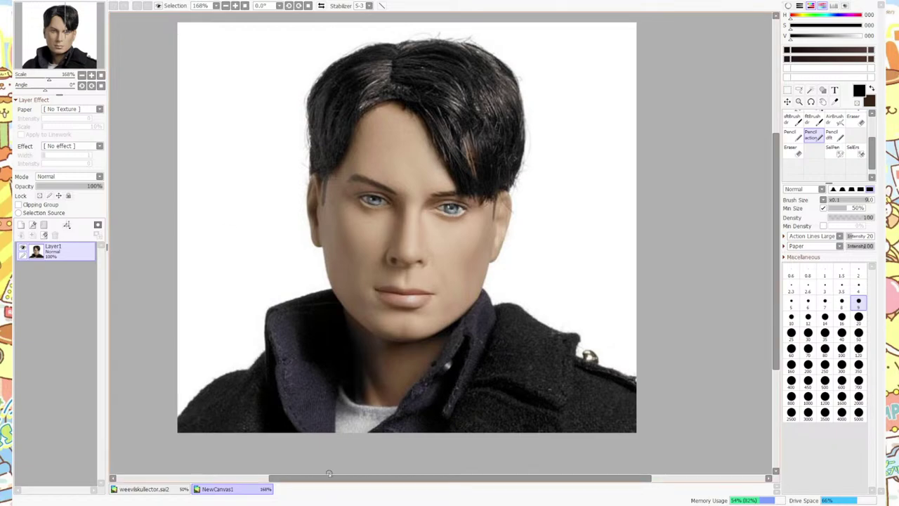
Open the copied portrait of the black-haired female doll as a new canvas and examine her face.
key("ctrl+shift+v")
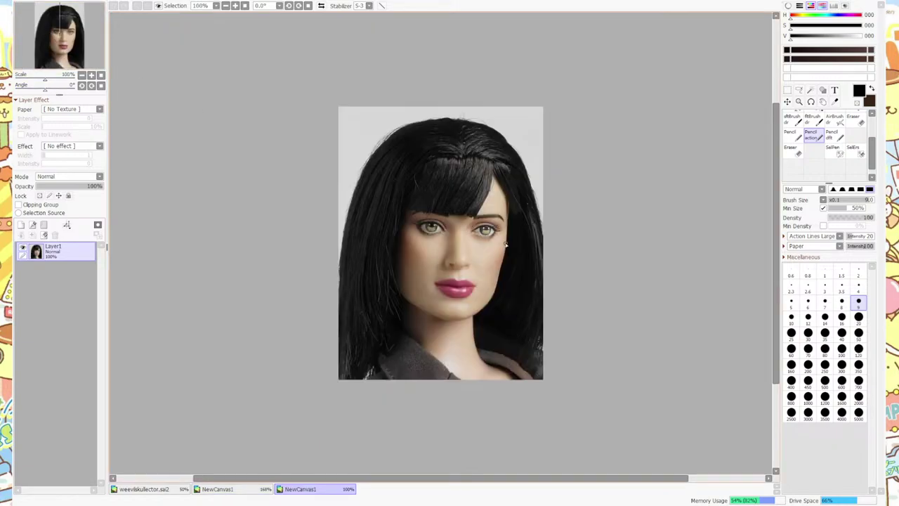
scroll(505, 244, "up", 3)
scroll(505, 243, "down", 1)
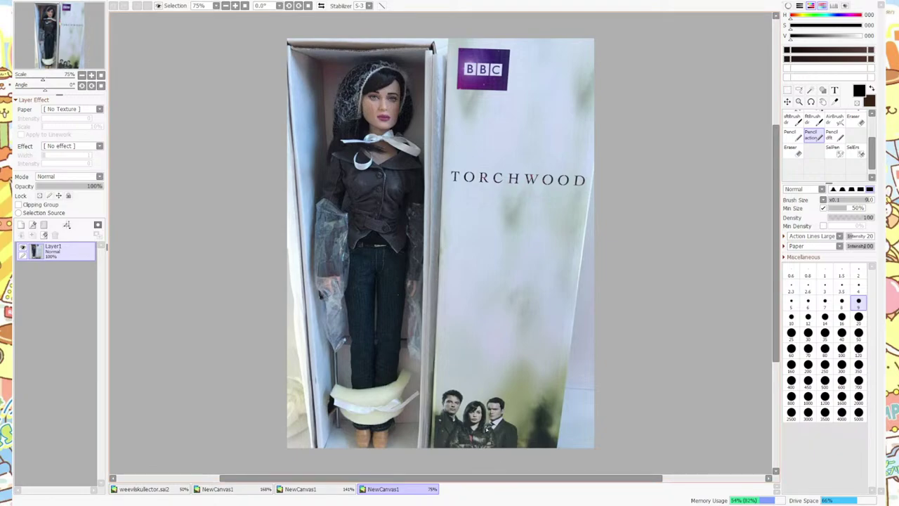
Examine the boxed Torchwood doll photo, including the group picture near the base of the box.
scroll(501, 436, "up", 7)
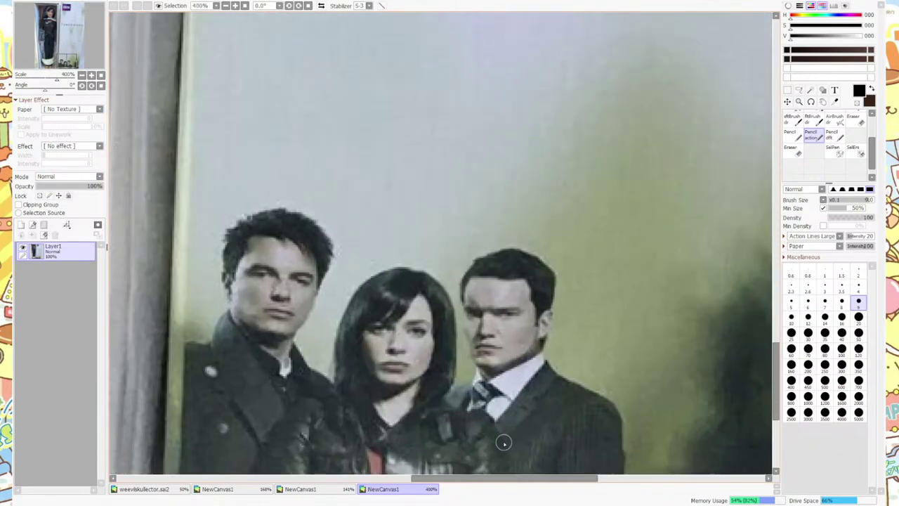
scroll(536, 342, "down", 7)
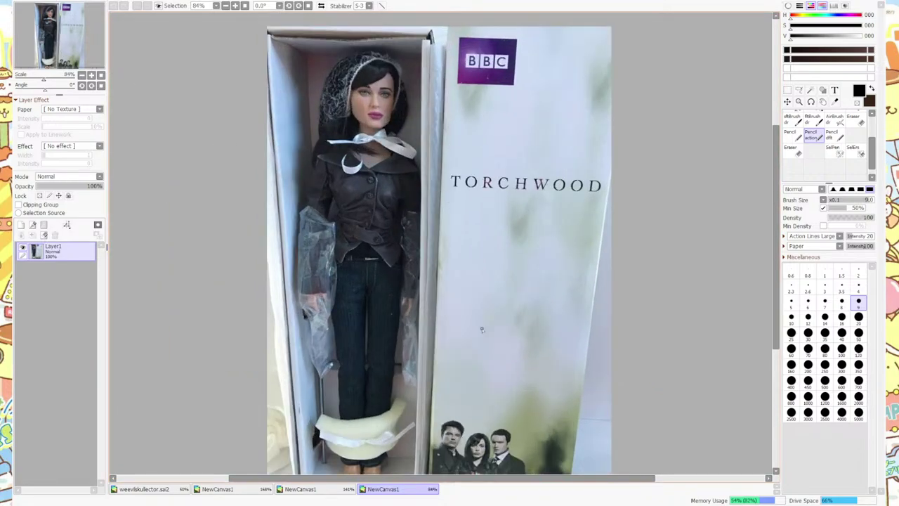
scroll(522, 418, "down", 1)
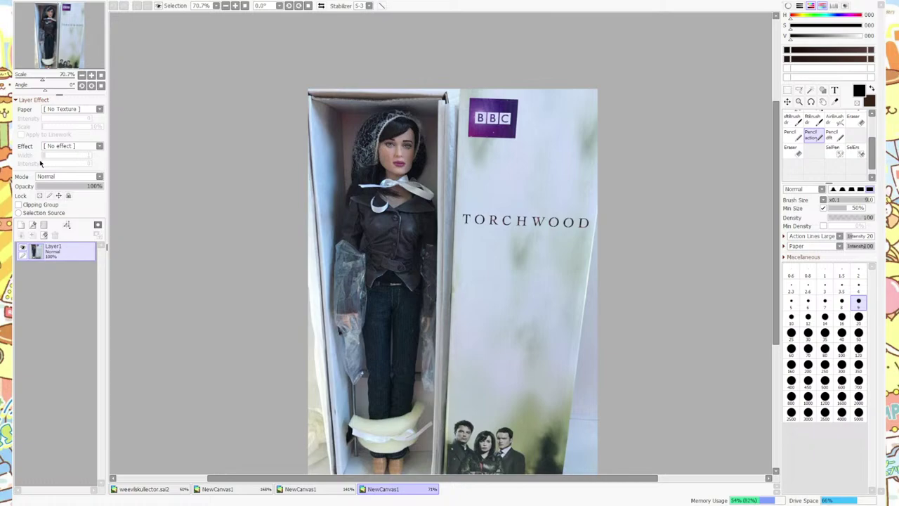
Close the boxed doll, female doll and male doll reference canvases.
key("ctrl+w")
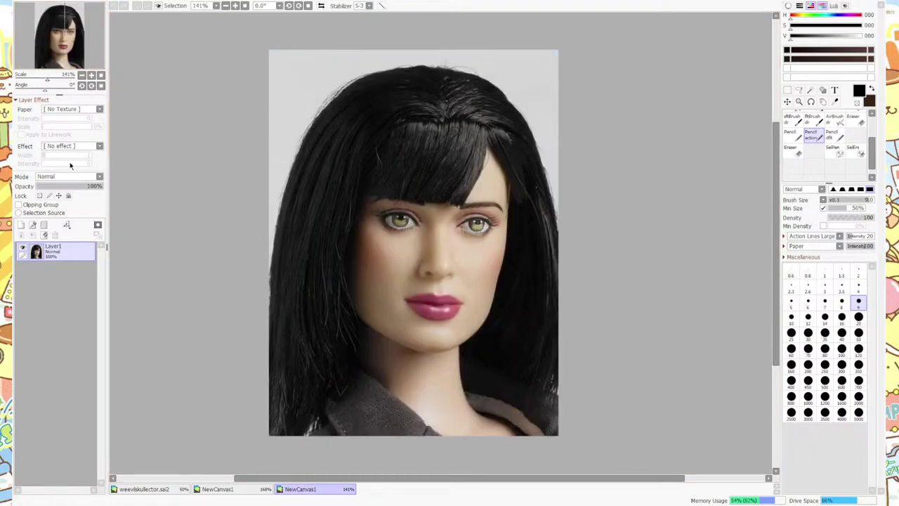
key("ctrl+w")
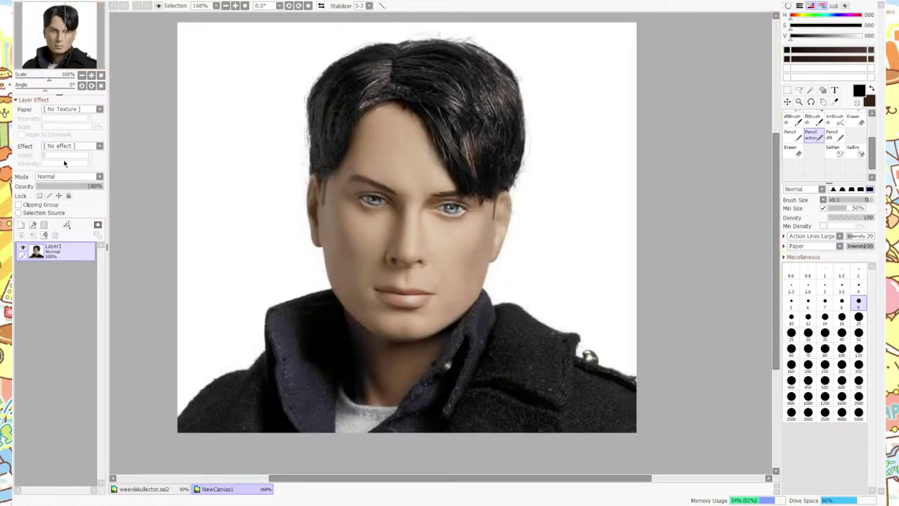
key("ctrl+w")
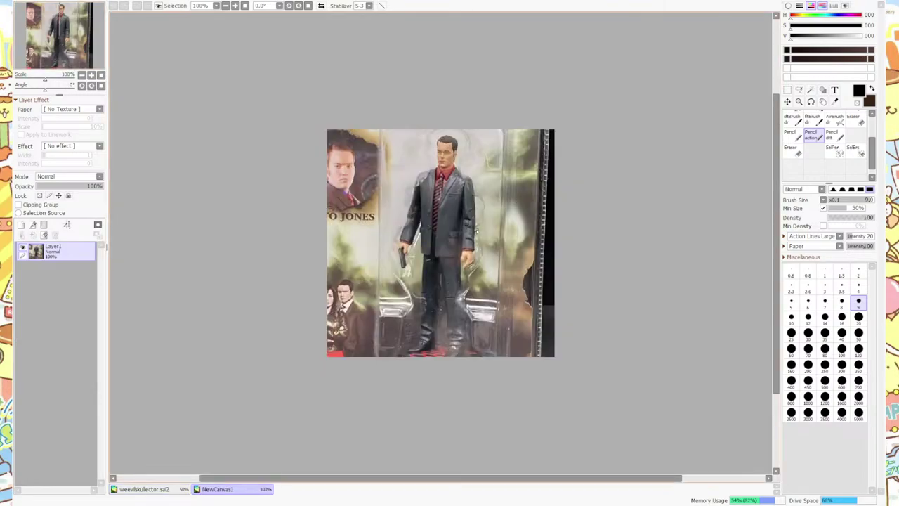
Examine the photo of the packaged action figure in a suit, and close its canvas.
scroll(398, 229, "up", 3)
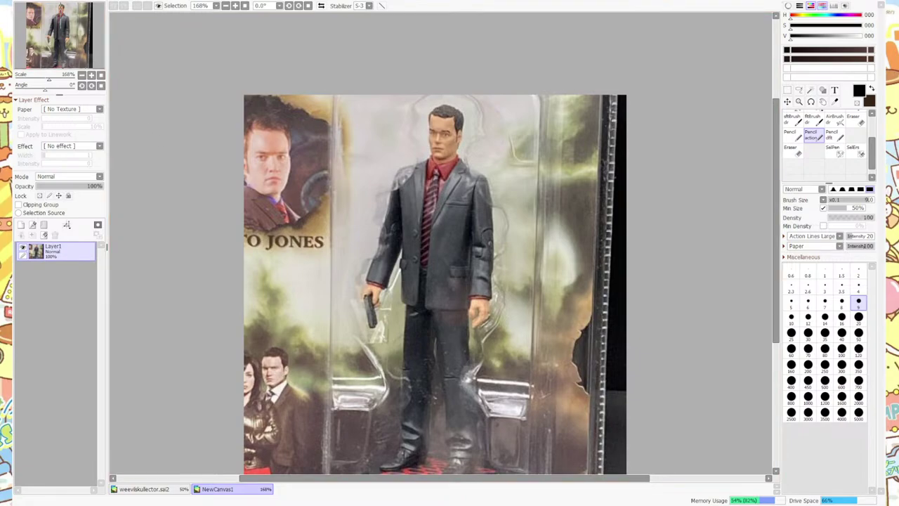
key("ctrl+w")
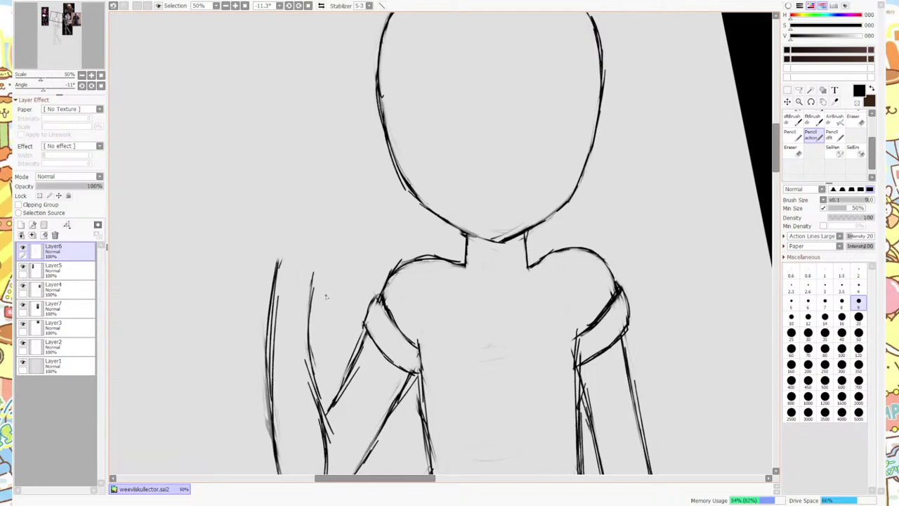
Erase the doubled upper part of the raised left forearm's outer line and redraw it as a single Pencil action stroke.
left_click(793, 149)
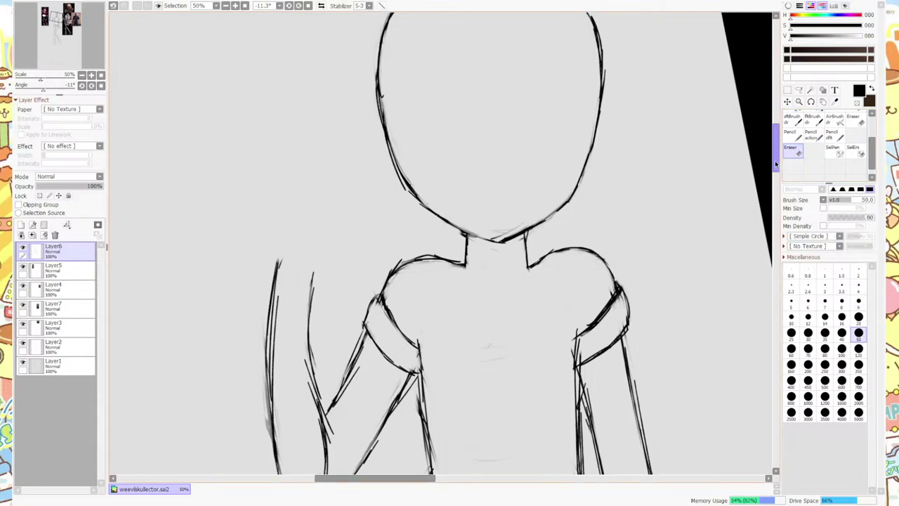
scroll(293, 296, "down", 4)
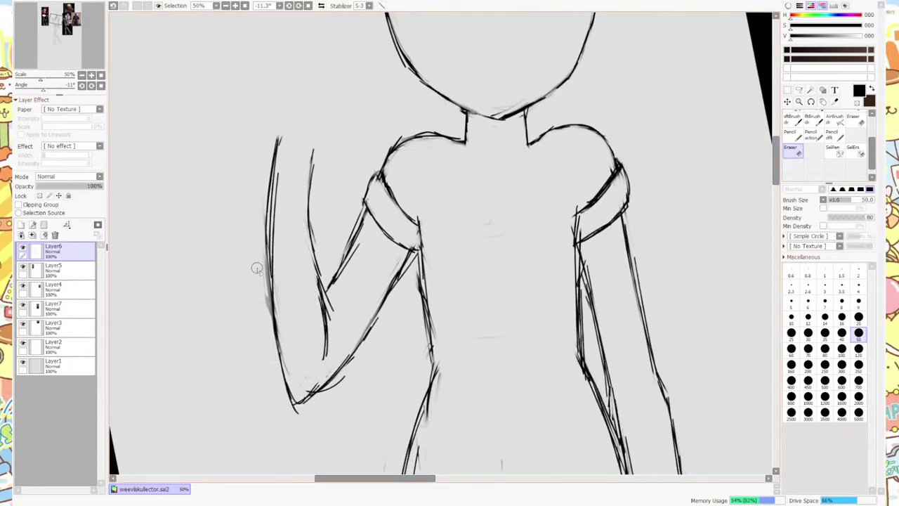
mouse_move(257, 265)
left_mouse_down()
mouse_move(259, 243)
mouse_move(269, 302)
mouse_move(283, 105)
left_mouse_up()
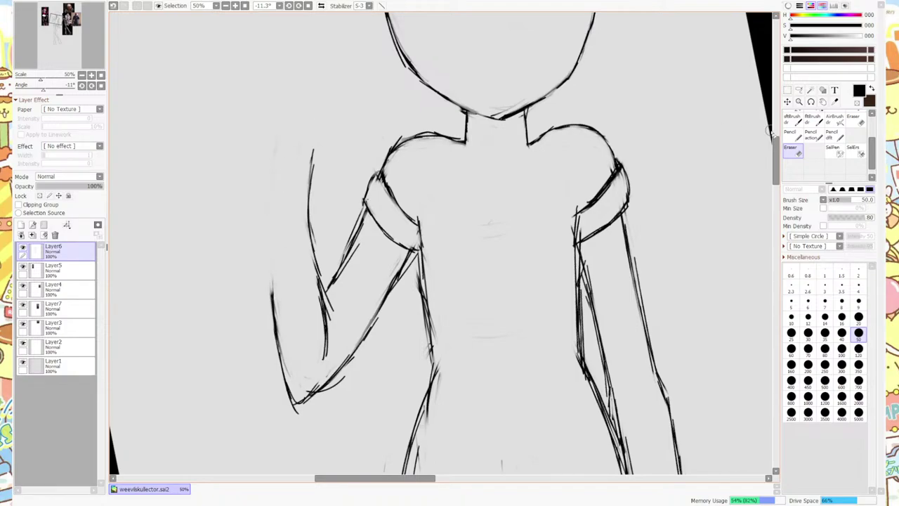
key("n")
mouse_move(269, 295)
left_mouse_down()
mouse_move(273, 175)
mouse_move(274, 196)
mouse_move(283, 143)
left_mouse_up()
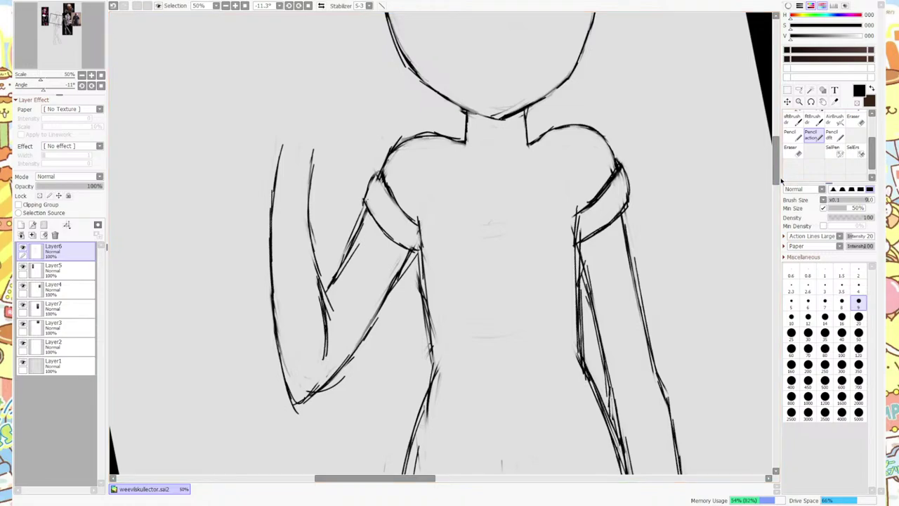
Trim the stray line end at the bent left elbow, and thin and redraw the forearm's lower outer line.
scroll(775, 219, "down", 1)
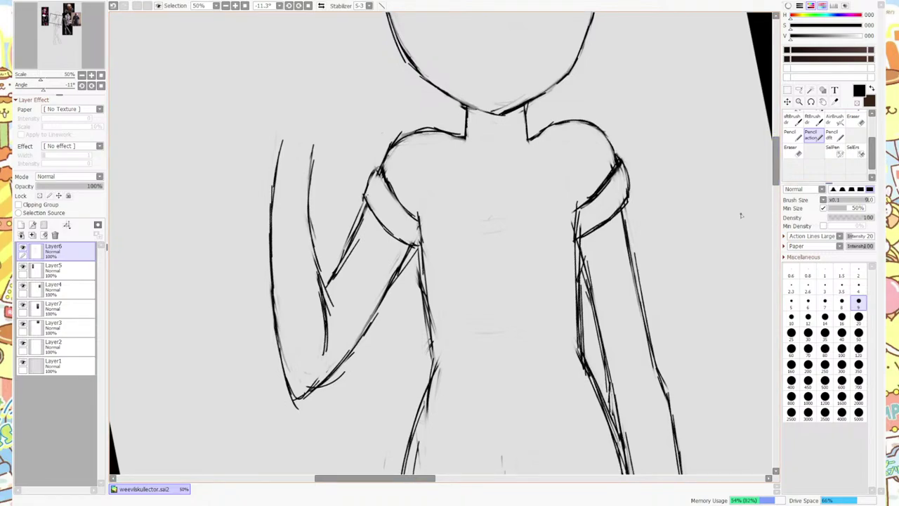
scroll(740, 215, "down", 3)
scroll(570, 325, "up", 2)
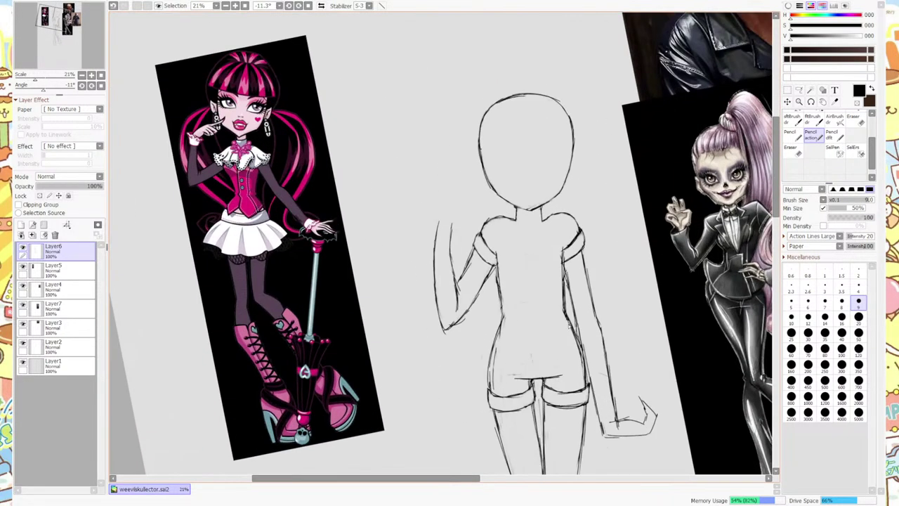
scroll(570, 324, "up", 6)
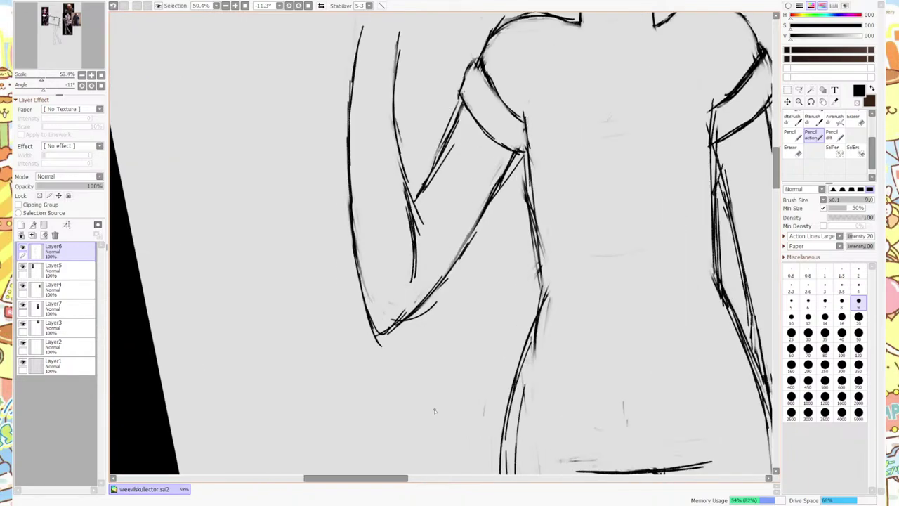
key("e")
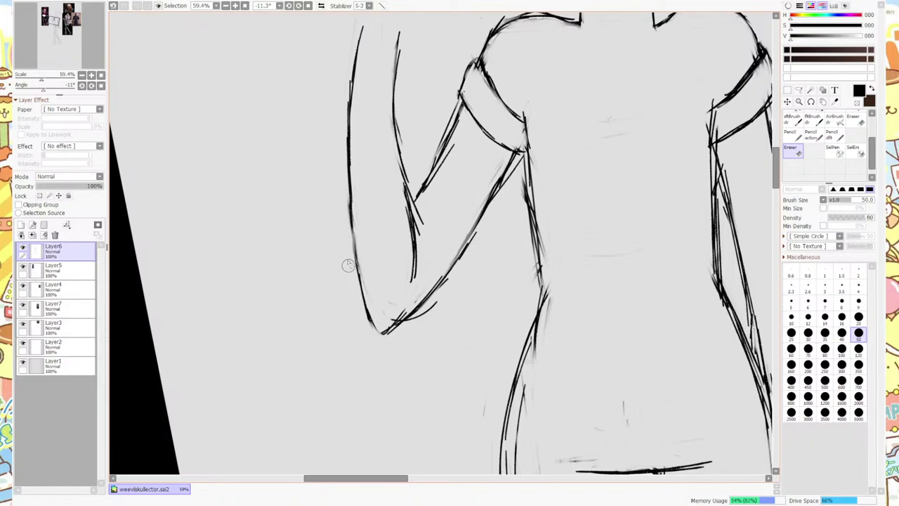
key("e")
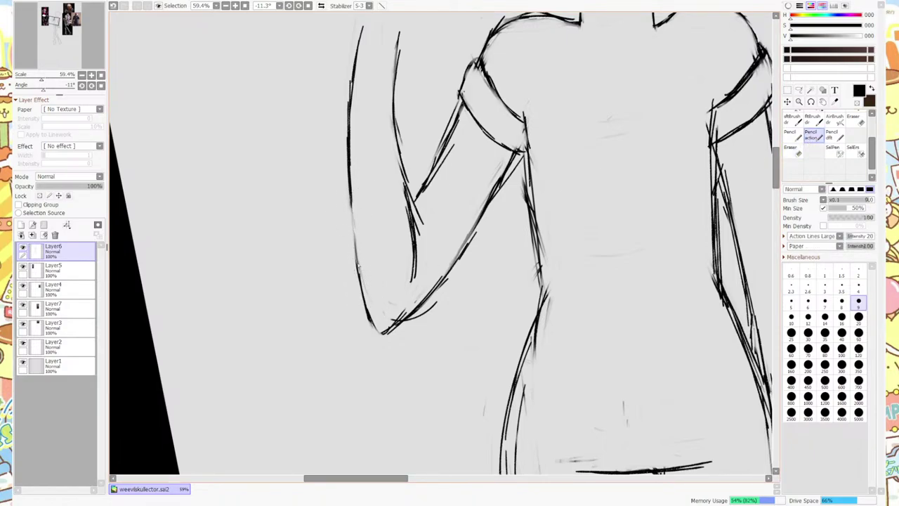
Erase the stray strokes on the left forearm's inner line near the elbow bend and redraw that section with Pencil action.
key("e")
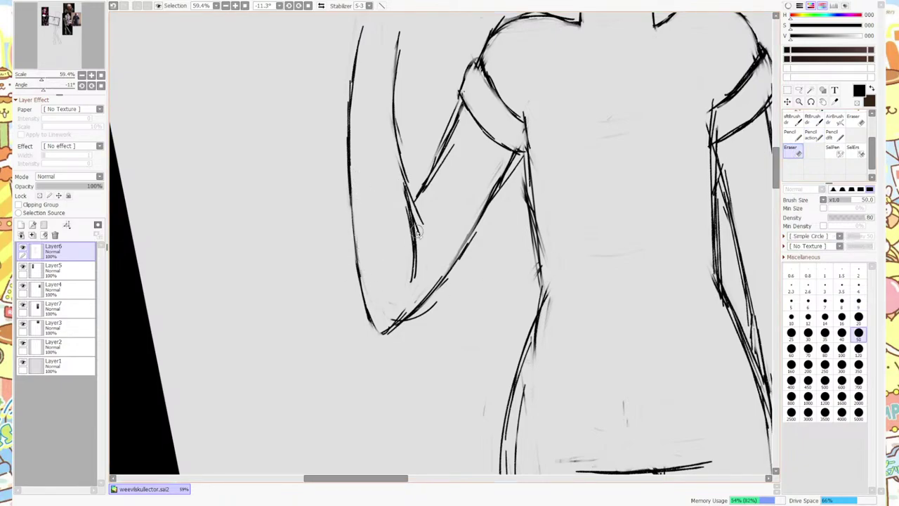
left_click_drag(417, 236, 398, 105)
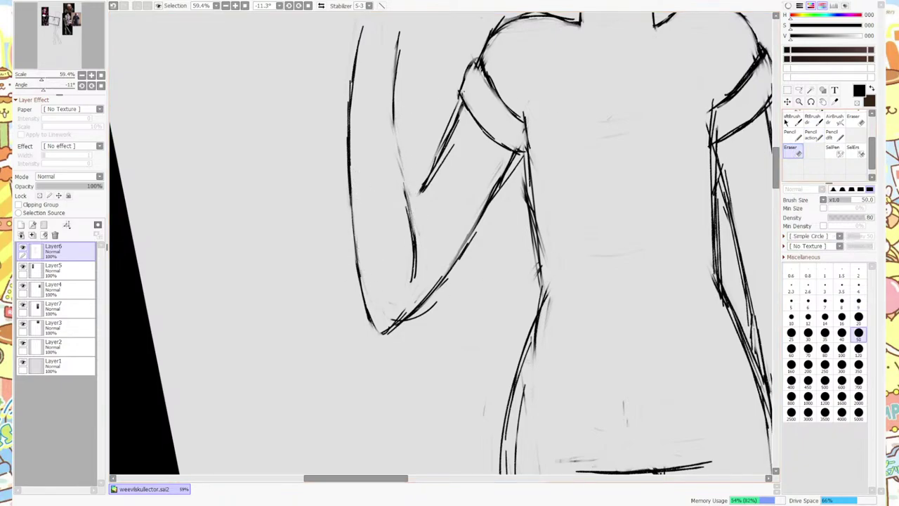
key("e")
left_click_drag(413, 218, 396, 138)
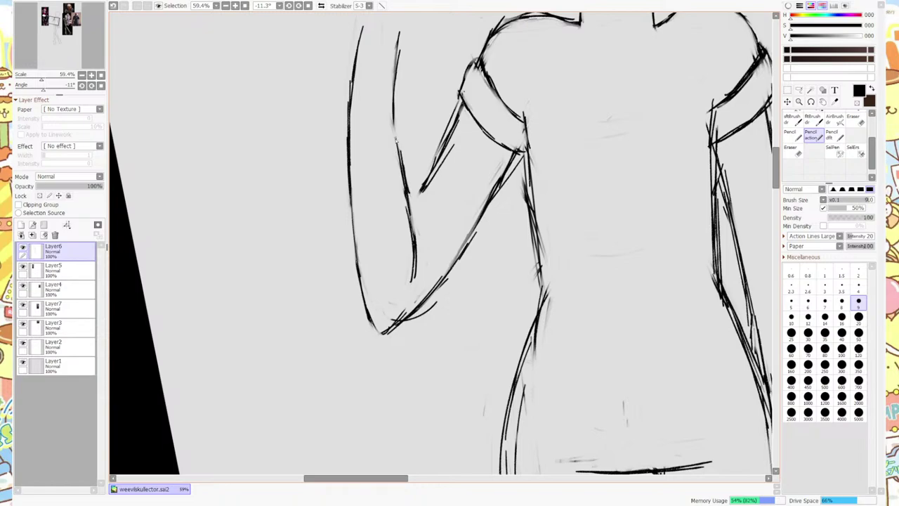
left_click_drag(404, 186, 392, 104)
Thin the overlapping strokes along the middle of the left forearm's inner line, and switch back to Pencil action.
key("e")
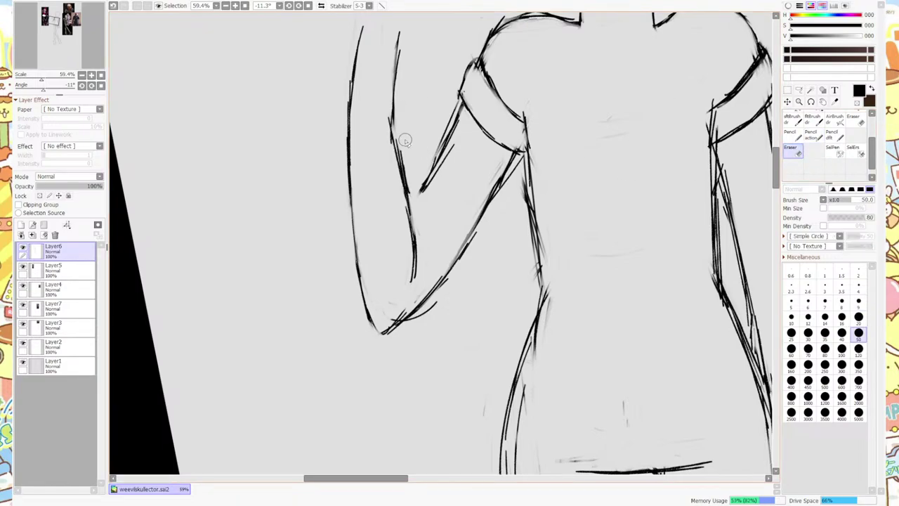
mouse_move(405, 140)
left_mouse_down()
mouse_move(381, 110)
mouse_move(395, 215)
mouse_move(421, 206)
mouse_move(402, 140)
mouse_move(405, 182)
left_mouse_up()
scroll(422, 211, "up", 1)
left_click(810, 136)
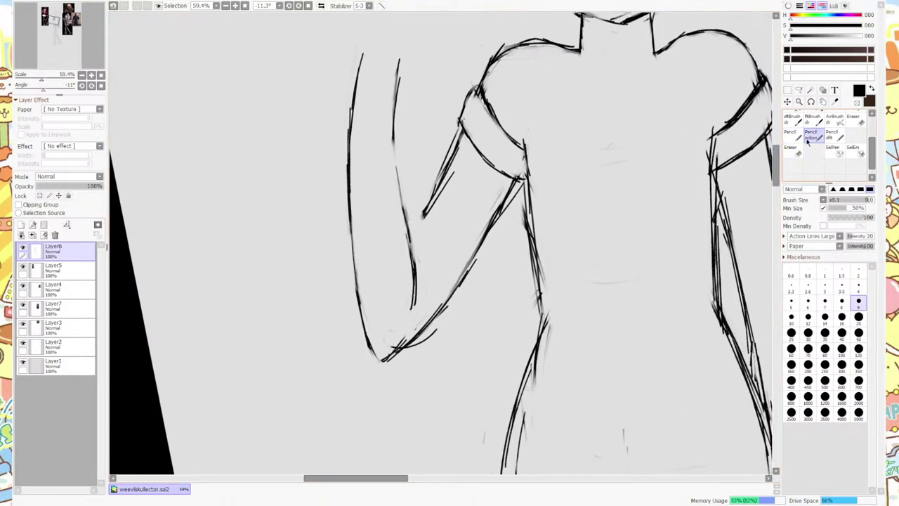
Redraw the gap in the raised left forearm's inner line and reduce the upper arm's outer line to one stroke meeting the forearm.
left_click_drag(406, 224, 397, 123)
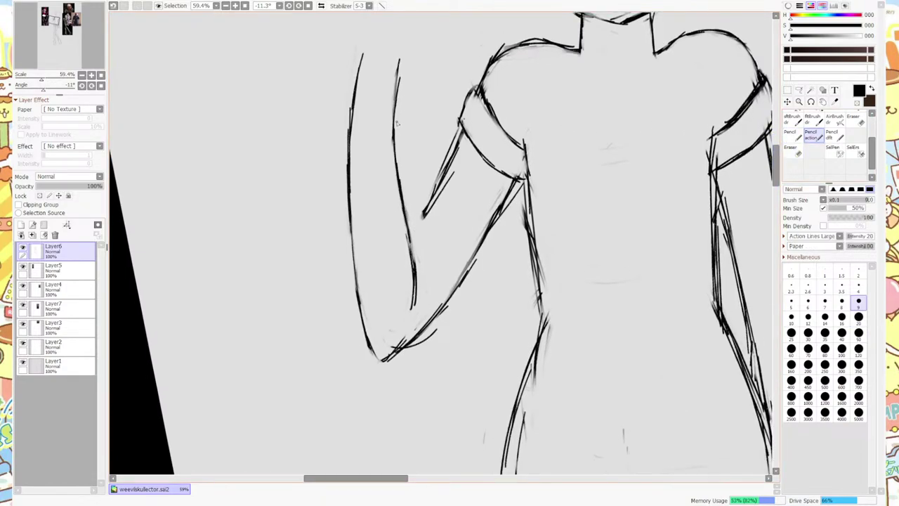
mouse_move(411, 236)
left_mouse_down()
mouse_move(451, 139)
mouse_move(426, 177)
left_mouse_up()
left_click(792, 149)
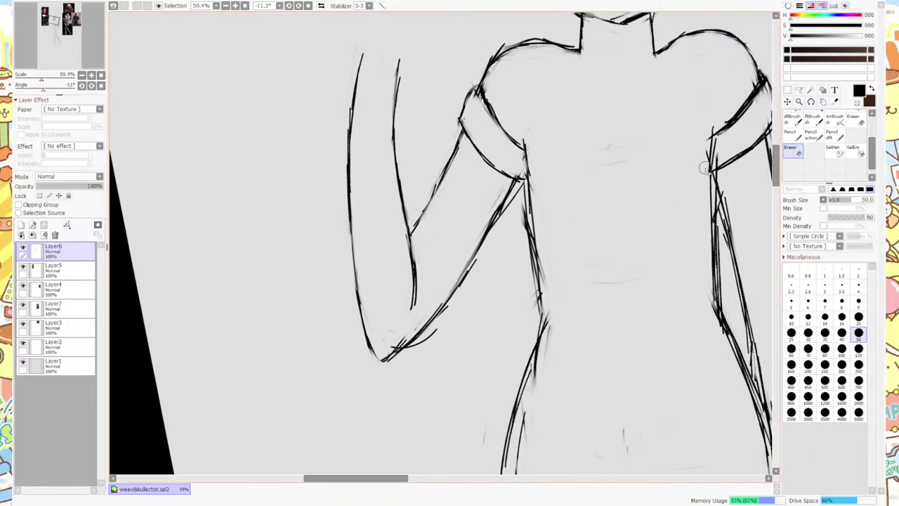
Erase the rough outer contour of the left shoulder and armband and redraw it as a clean curve with Pencil action.
scroll(737, 169, "up", 3)
left_click(812, 135)
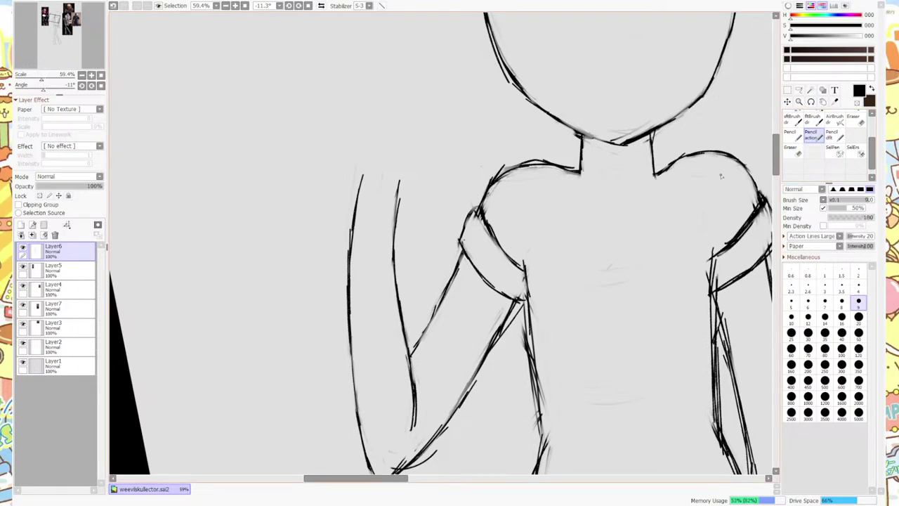
left_click(793, 149)
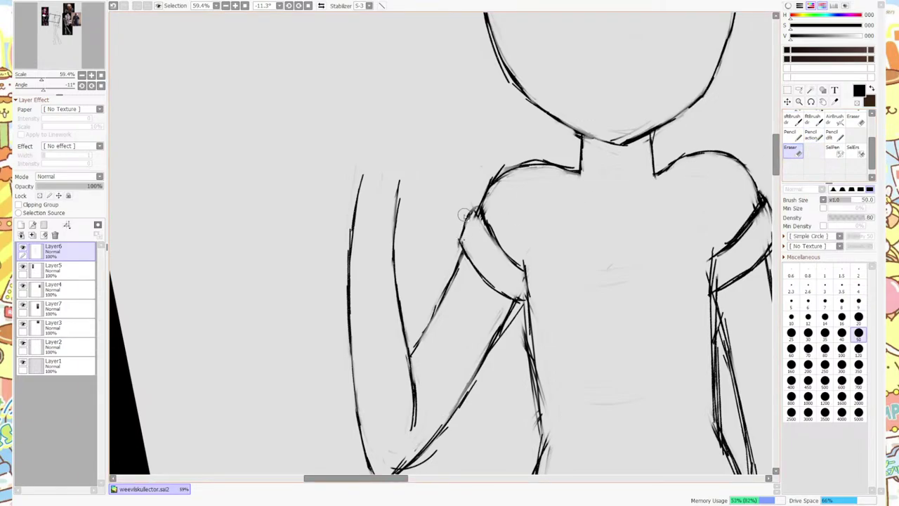
mouse_move(461, 228)
left_mouse_down()
mouse_move(485, 179)
mouse_move(515, 160)
mouse_move(494, 207)
mouse_move(506, 160)
left_mouse_up()
left_click(813, 135)
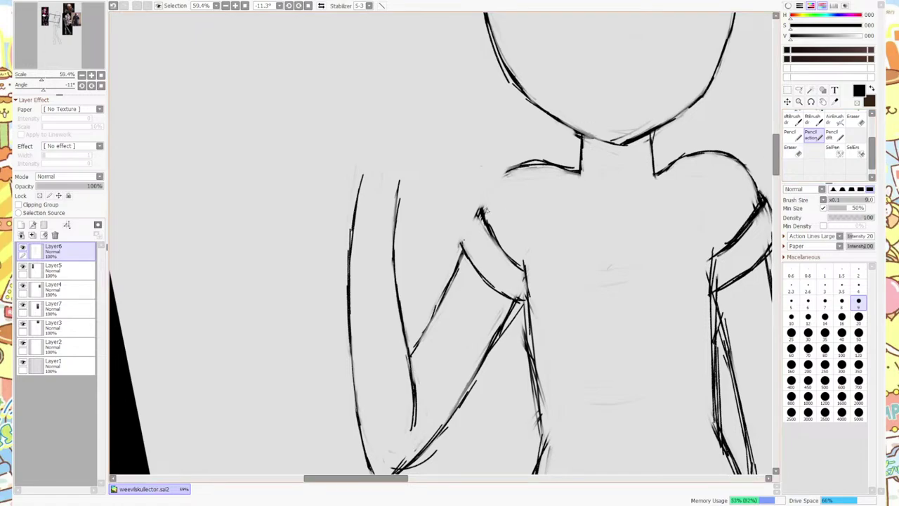
mouse_move(491, 196)
left_mouse_down()
mouse_move(482, 215)
mouse_move(517, 165)
left_mouse_up()
Erase the thick upper curve of the left armband and redraw it as a single Pencil action stroke reaching the shoulder line.
key("e")
mouse_move(480, 214)
left_mouse_down()
mouse_move(478, 206)
mouse_move(496, 244)
left_mouse_up()
left_click(812, 135)
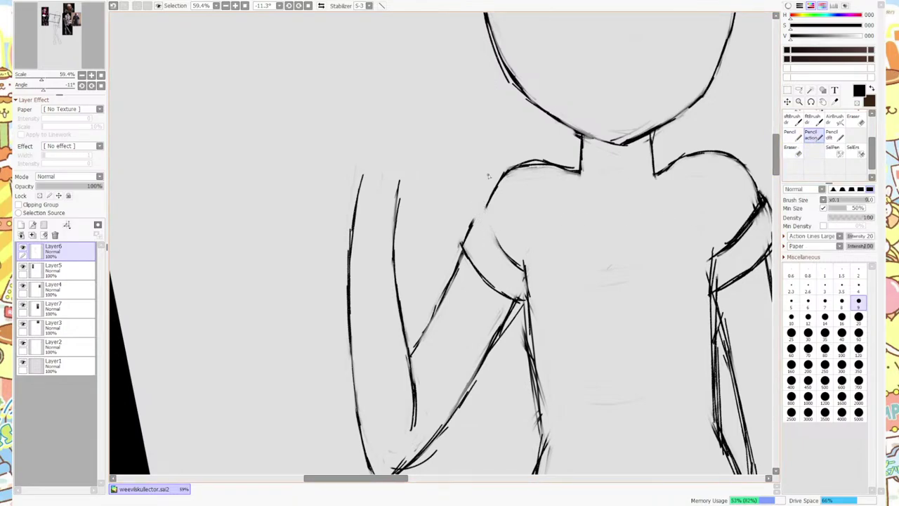
mouse_move(485, 226)
left_mouse_down()
mouse_move(506, 252)
mouse_move(494, 257)
mouse_move(492, 217)
mouse_move(514, 206)
left_mouse_up()
key("e")
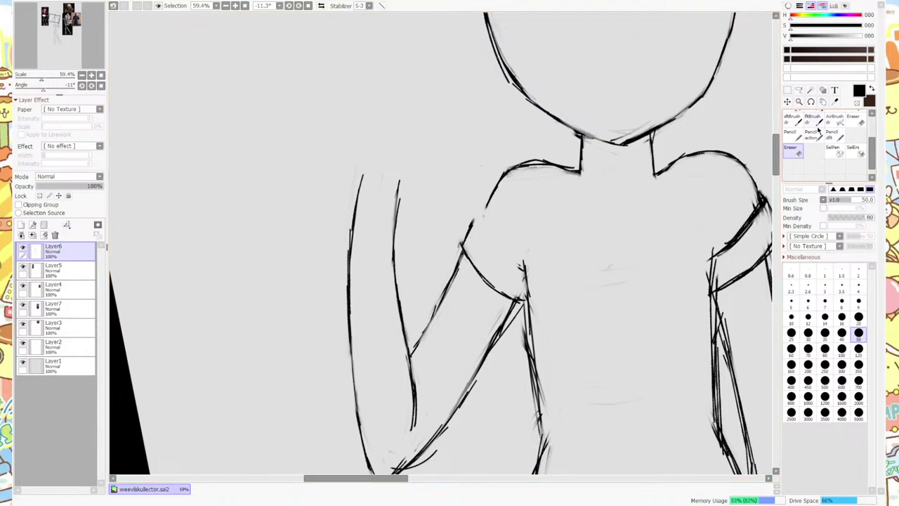
key("n")
left_click_drag(482, 224, 517, 266)
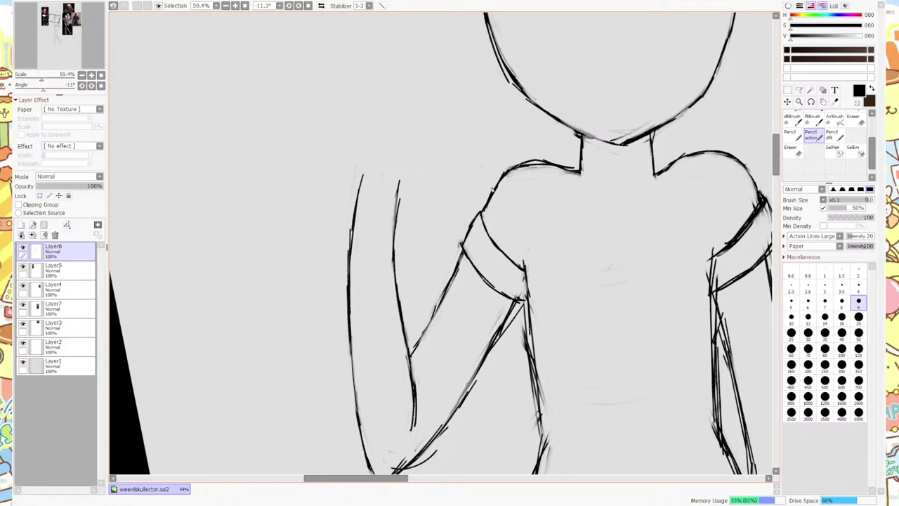
Trim the stray line end at the left armband's outer corner and tidy the band's outer edge.
left_click(792, 149)
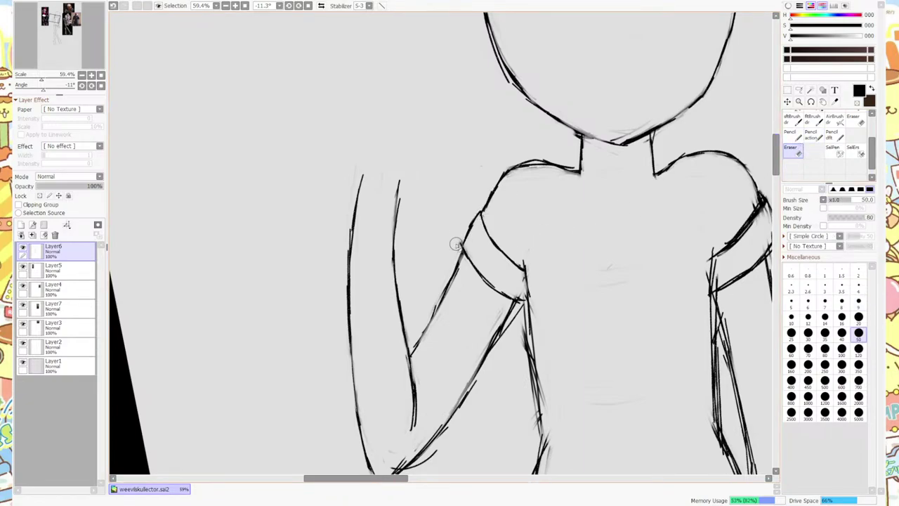
left_click_drag(455, 245, 468, 225)
left_click(812, 134)
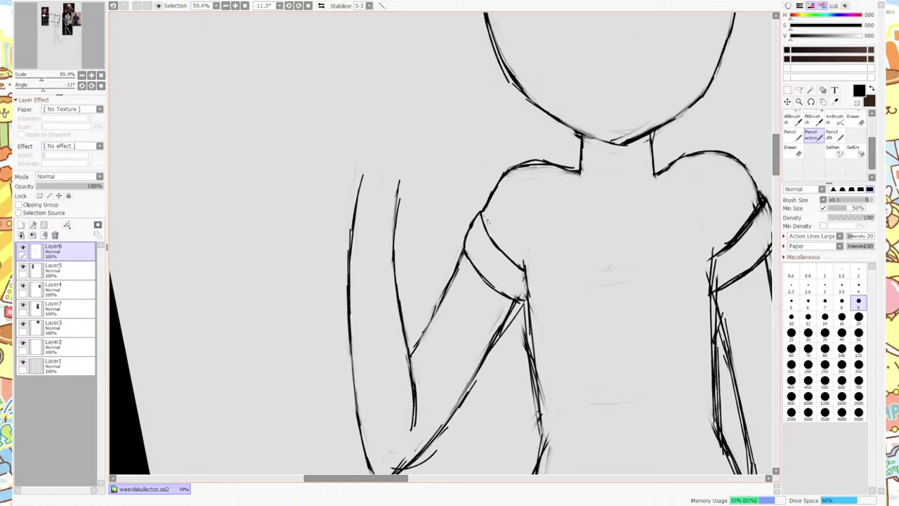
key("e")
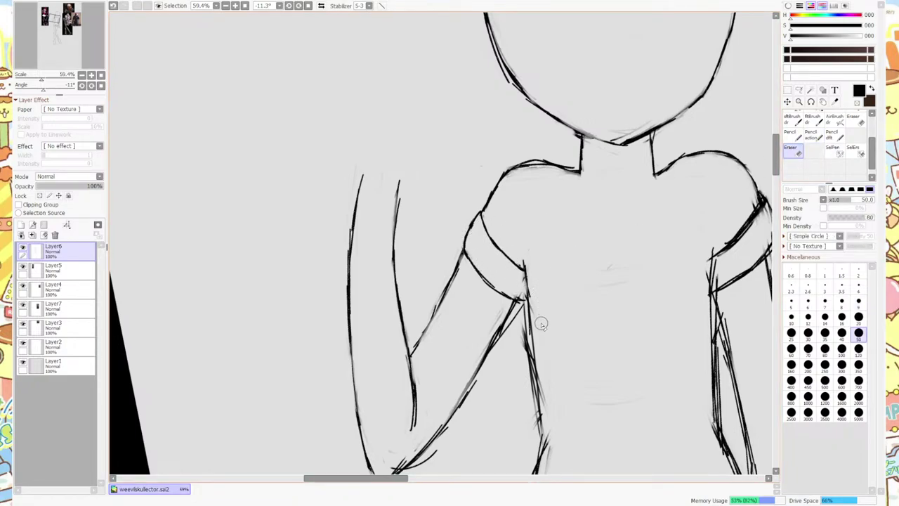
Erase the doubled strokes along the left hip and the faint guide lines above and inside the left thigh band.
left_click_drag(773, 158, 772, 181)
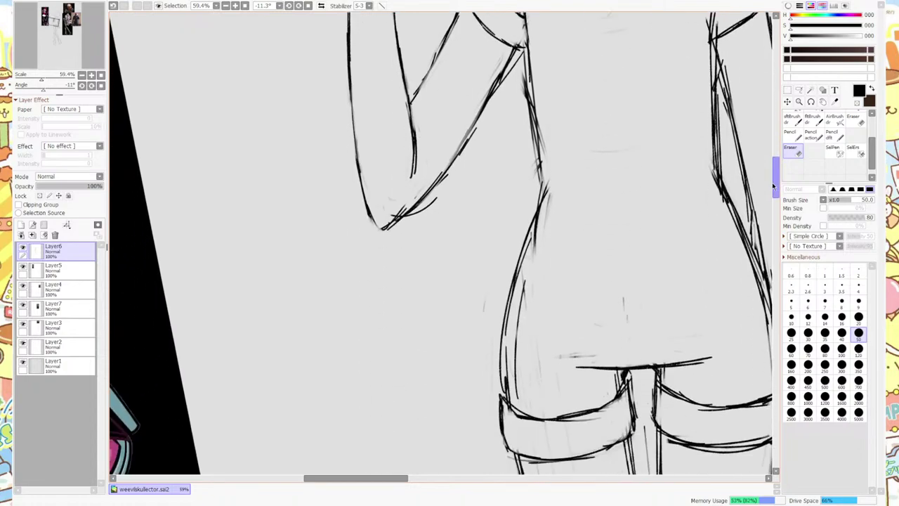
mouse_move(553, 196)
left_mouse_down()
mouse_move(517, 328)
mouse_move(545, 385)
mouse_move(522, 400)
mouse_move(506, 325)
mouse_move(477, 294)
mouse_move(492, 263)
mouse_move(545, 338)
mouse_move(597, 357)
mouse_move(628, 344)
mouse_move(647, 281)
mouse_move(595, 336)
mouse_move(552, 276)
left_mouse_up()
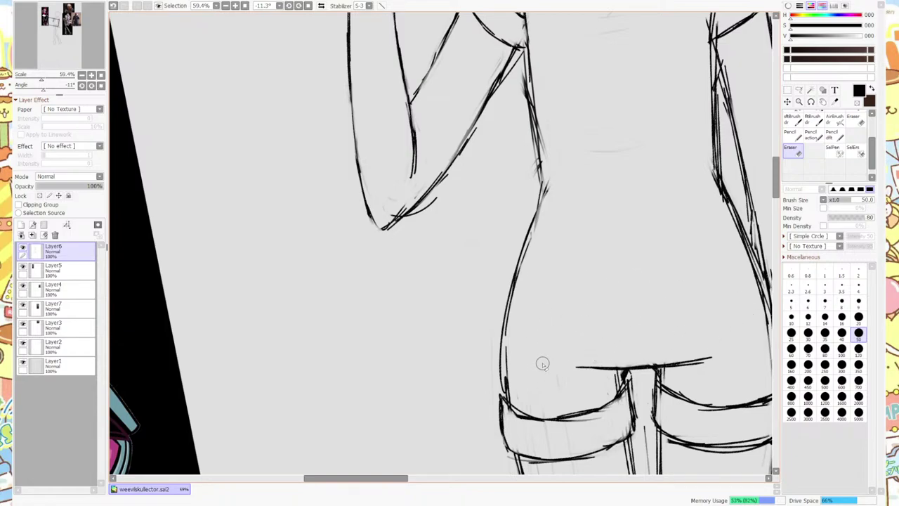
left_click_drag(615, 420, 539, 444)
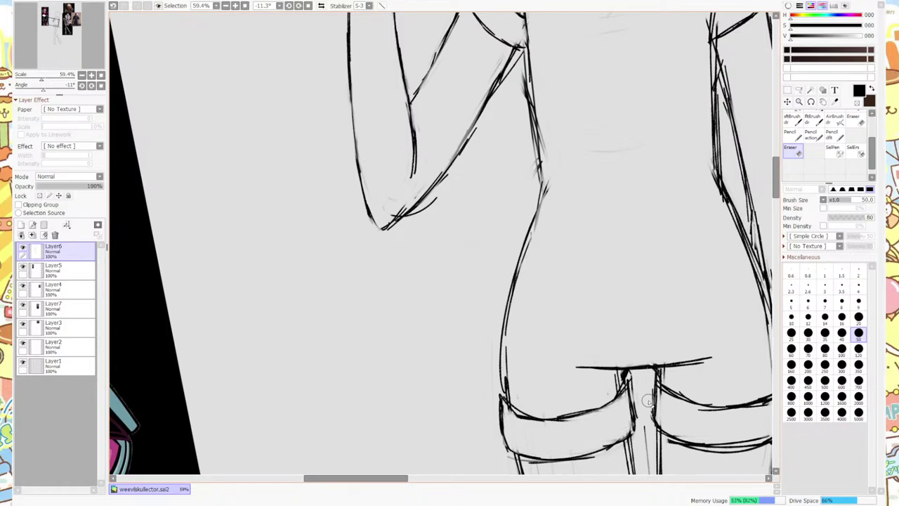
Set the eraser size to 20, erase the messy strokes between the thighs, and redraw the short inner thigh curves with Pencil action.
left_click_drag(778, 199, 777, 211)
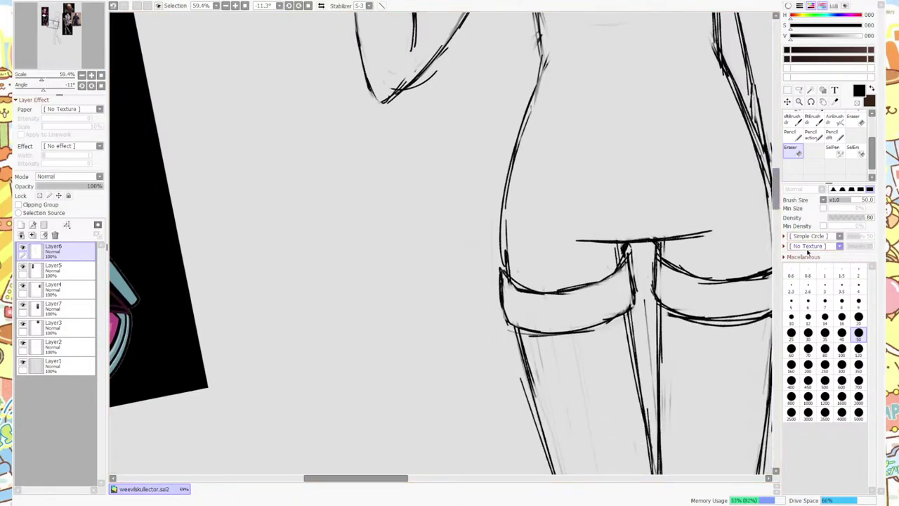
left_click(859, 317)
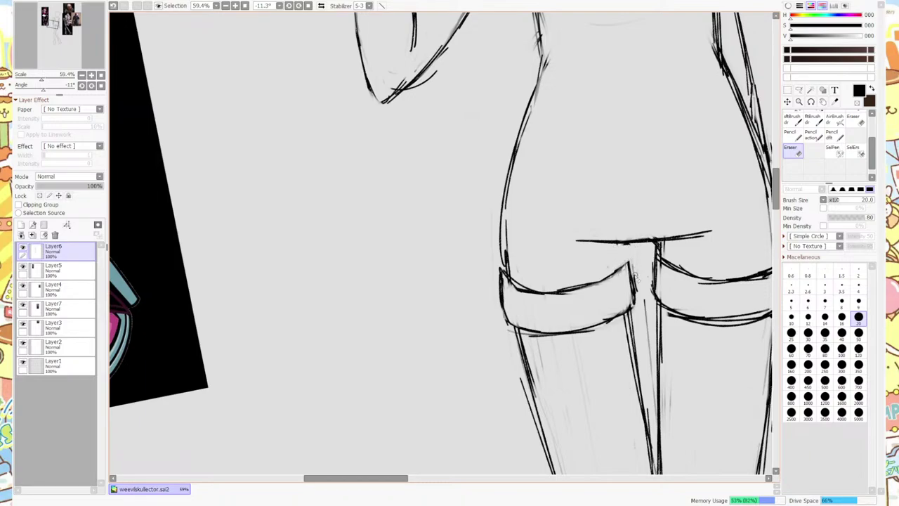
key("n")
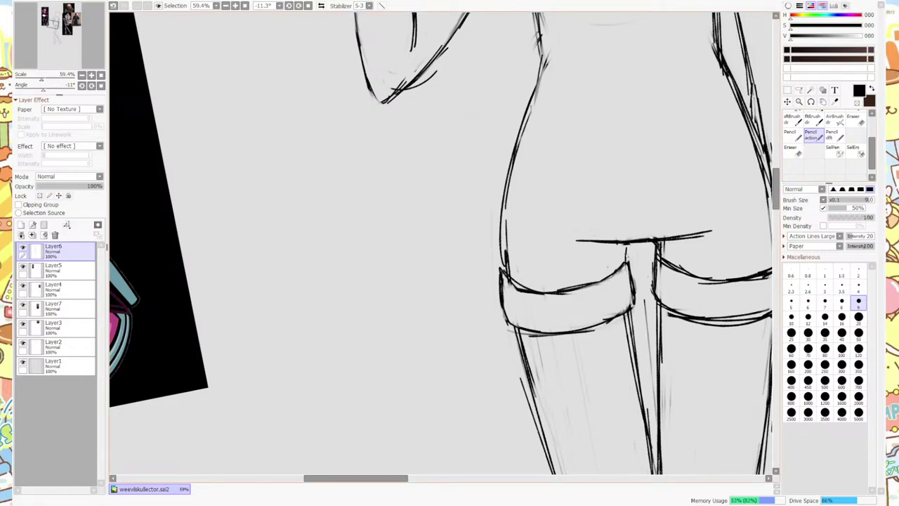
key("e")
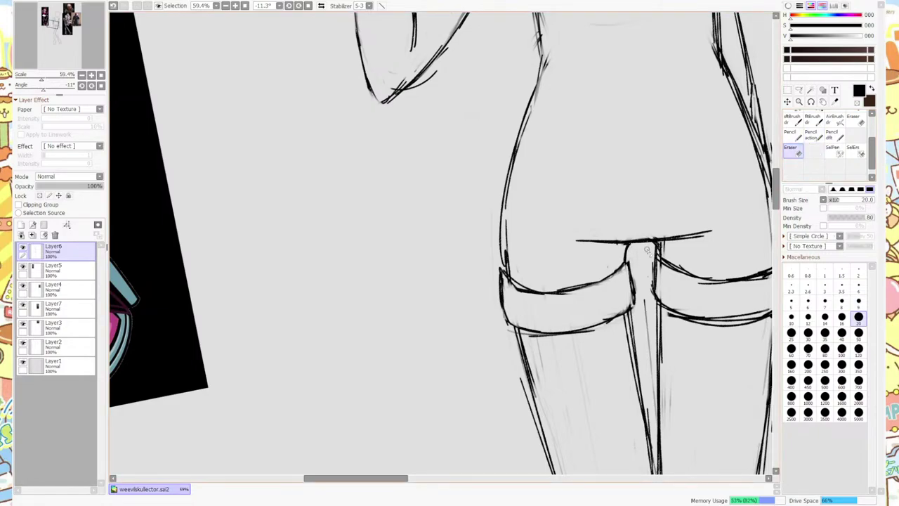
mouse_move(623, 237)
left_mouse_down()
mouse_move(676, 230)
mouse_move(660, 247)
left_mouse_up()
key("n")
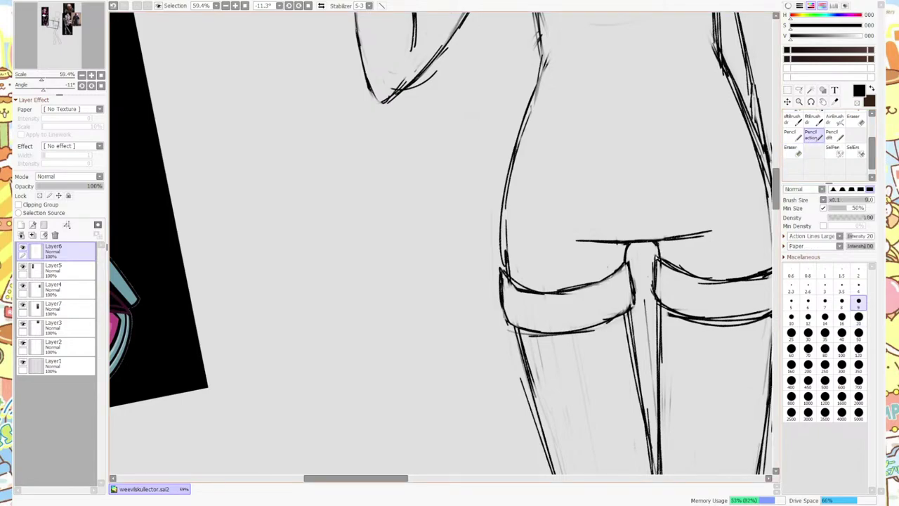
Erase the doubled lines on the right thigh band's upper and lower edges and the crossing strokes at its outer corner.
left_click_drag(409, 482, 431, 482)
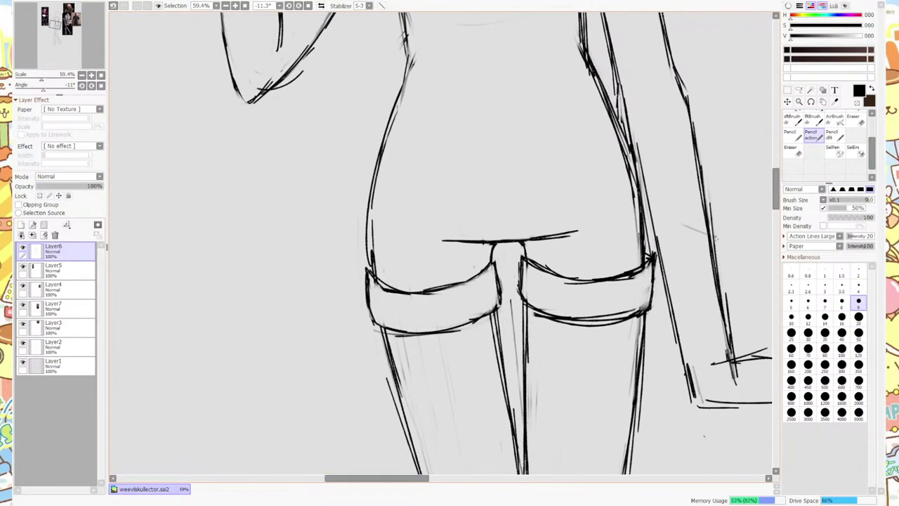
key("e")
mouse_move(579, 330)
left_mouse_down()
mouse_move(532, 315)
mouse_move(557, 326)
mouse_move(532, 316)
mouse_move(592, 319)
mouse_move(544, 315)
mouse_move(577, 310)
mouse_move(549, 297)
mouse_move(585, 289)
mouse_move(564, 286)
mouse_move(617, 287)
mouse_move(587, 285)
mouse_move(642, 274)
mouse_move(599, 283)
mouse_move(531, 257)
mouse_move(592, 276)
left_mouse_up()
mouse_move(646, 259)
left_mouse_down()
mouse_move(648, 250)
mouse_move(655, 258)
mouse_move(640, 212)
left_mouse_up()
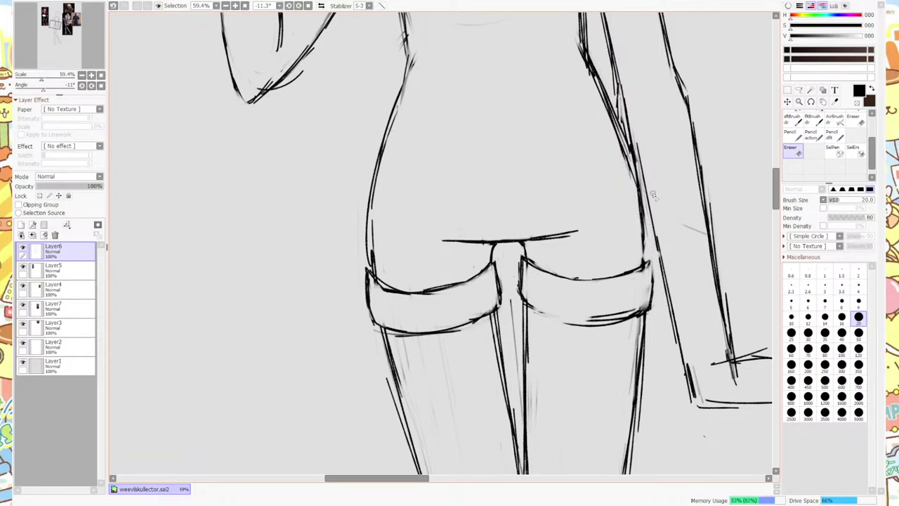
Redraw the lower end of the right hip line with Pencil action and thin it where it meets the thigh band.
left_click(810, 139)
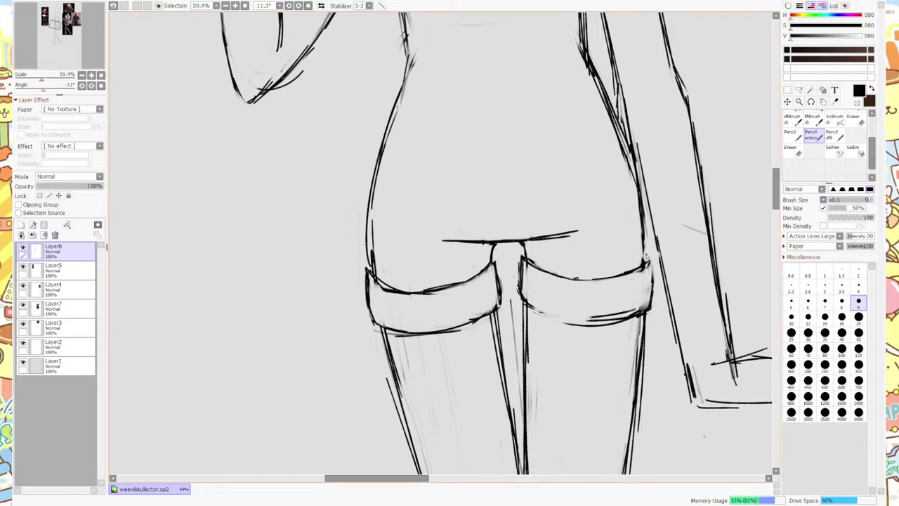
left_click_drag(649, 258, 645, 212)
key("e")
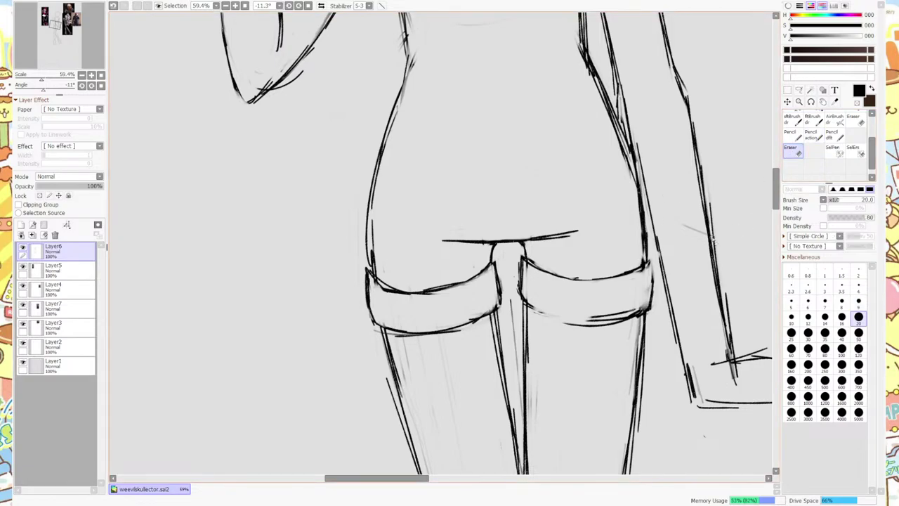
left_click_drag(641, 270, 639, 194)
Set the eraser's sharpness to 100 and undo the last erasures on the right thigh band's upper line.
left_click(800, 257)
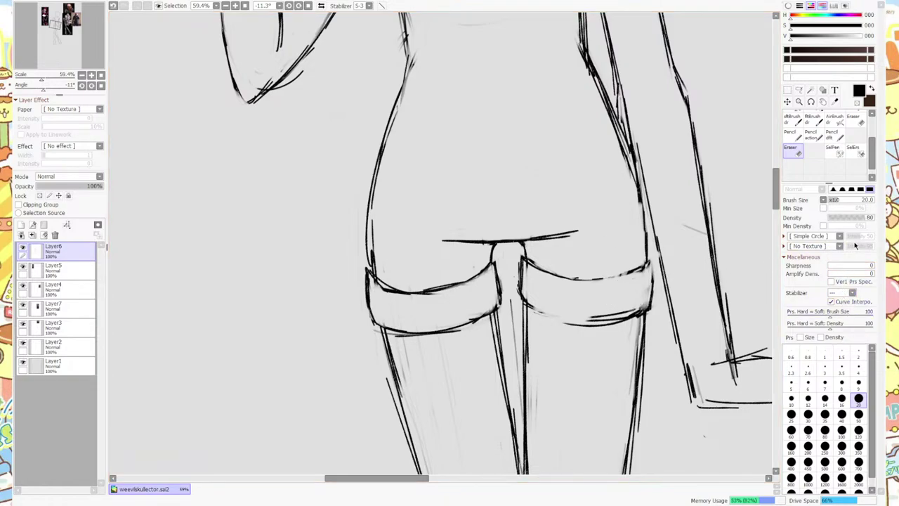
left_click_drag(850, 266, 879, 270)
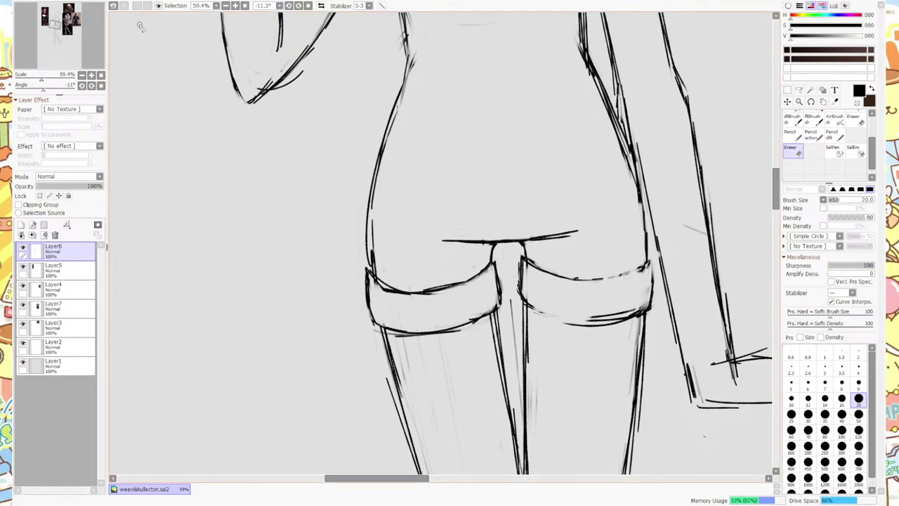
left_click(113, 6)
left_click(114, 7)
Erase the right thigh band's rough outer edge and redraw it as a single Pencil action stroke.
mouse_move(639, 307)
left_mouse_down()
mouse_move(646, 295)
mouse_move(633, 299)
left_mouse_up()
mouse_move(649, 269)
left_mouse_down()
mouse_move(647, 326)
mouse_move(653, 292)
left_mouse_up()
key("n")
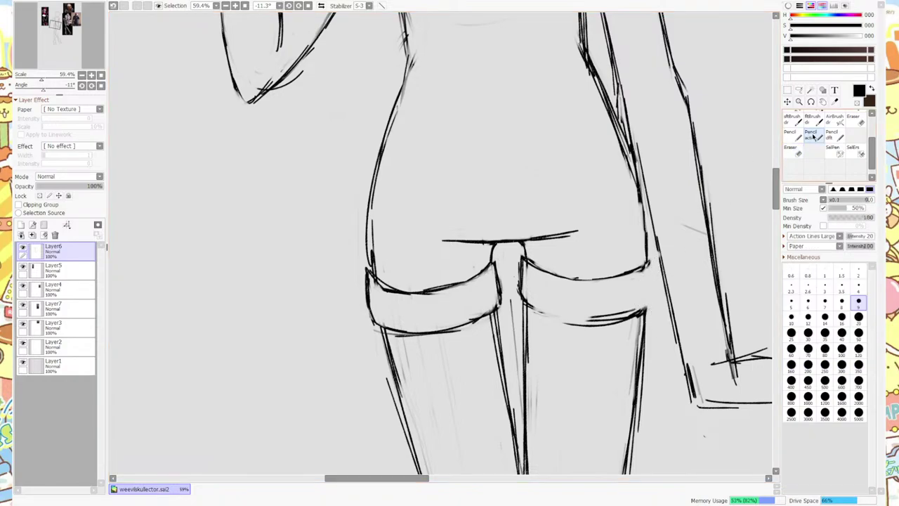
left_click_drag(647, 314, 652, 271)
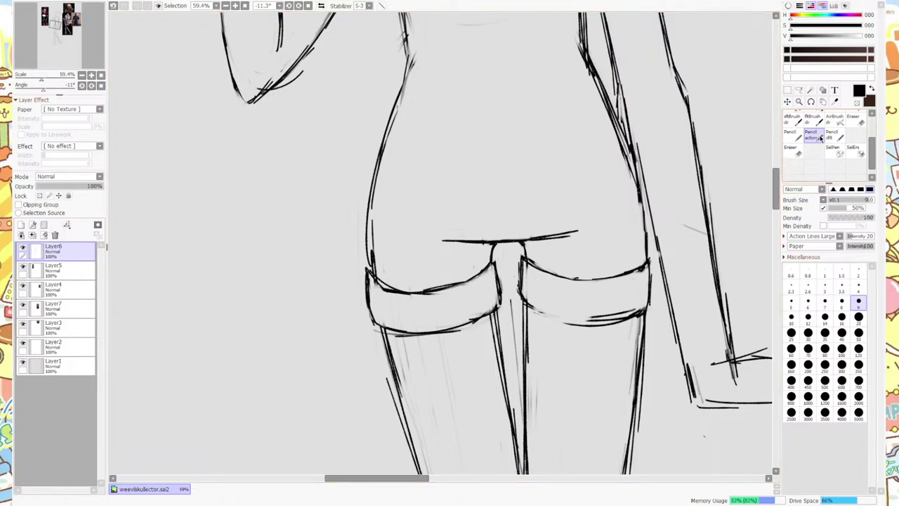
Erase the doubled strokes along the right side from waist to hip and redraw that contour down to the thigh band.
left_click(792, 149)
scroll(637, 331, "up", 4)
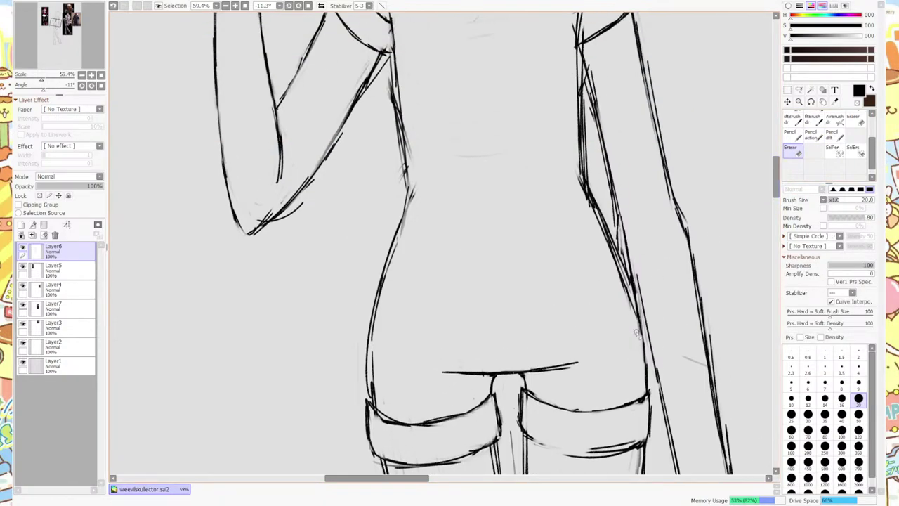
mouse_move(634, 321)
left_mouse_down()
mouse_move(625, 279)
mouse_move(627, 295)
mouse_move(572, 172)
mouse_move(618, 264)
mouse_move(596, 201)
mouse_move(627, 262)
mouse_move(607, 182)
left_mouse_up()
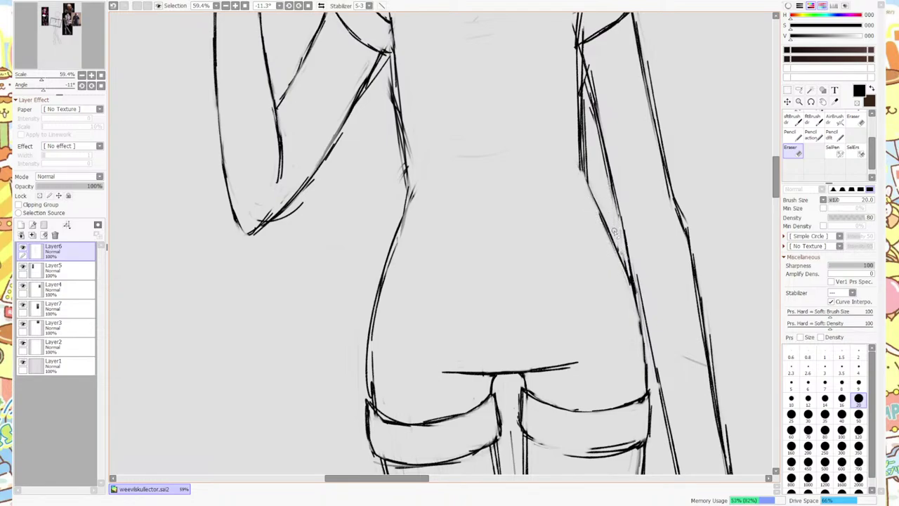
left_click(811, 134)
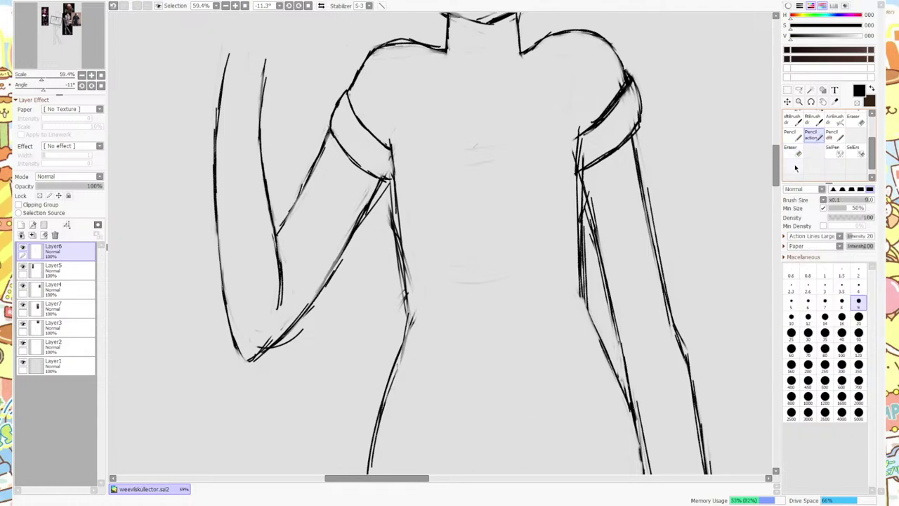
scroll(627, 172, "down", 2)
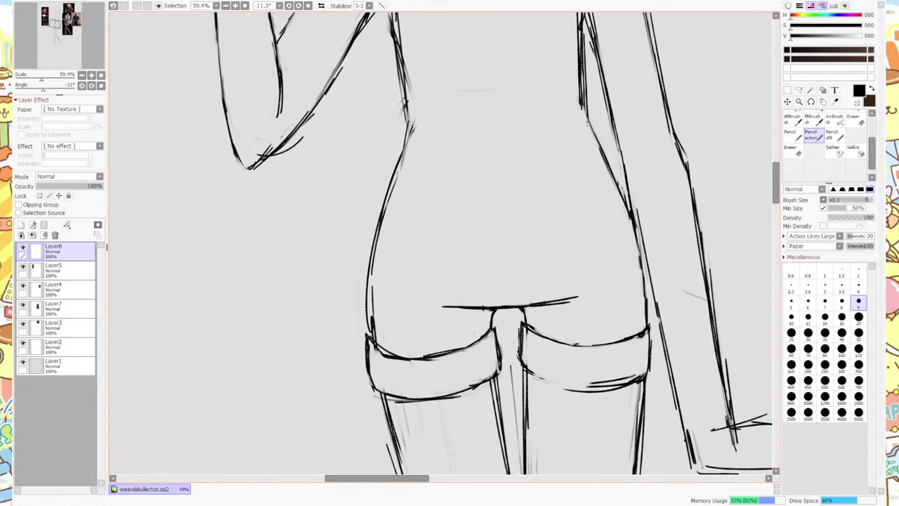
left_click_drag(580, 105, 627, 212)
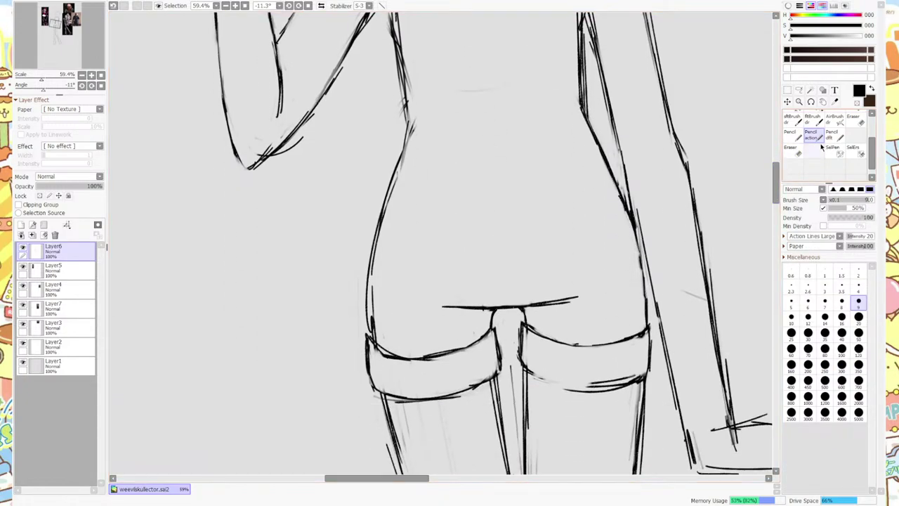
left_click_drag(644, 323, 636, 228)
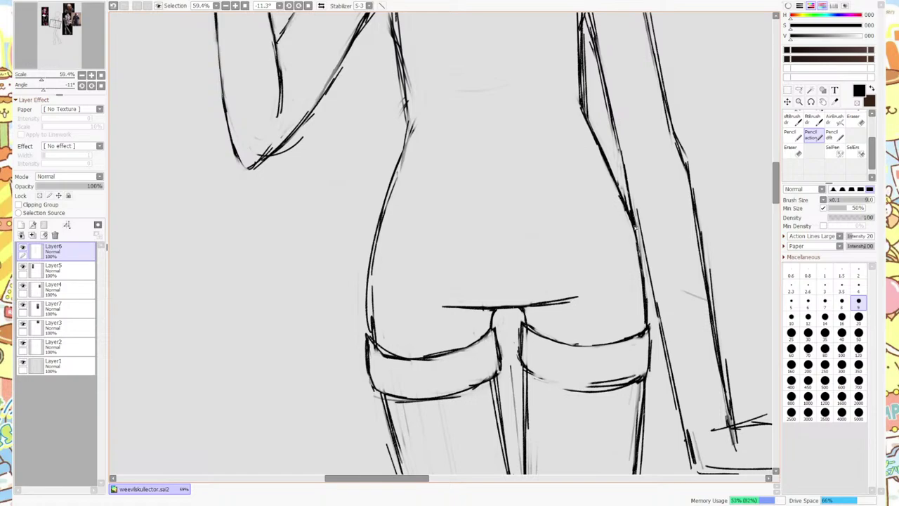
Clean up the right arm's inner line where it overlaps the hip and redraw that section with Pencil action.
key("e")
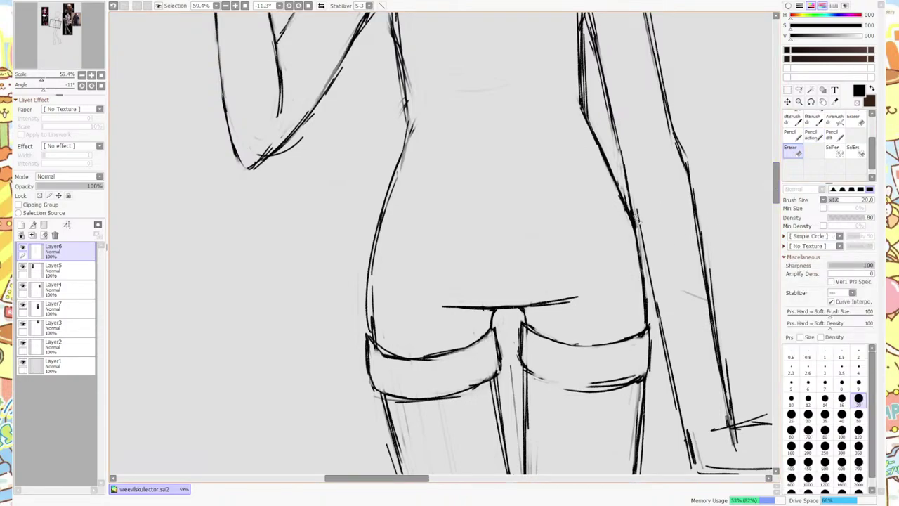
mouse_move(627, 184)
left_mouse_down()
mouse_move(623, 168)
mouse_move(652, 269)
left_mouse_up()
key("n")
key("e")
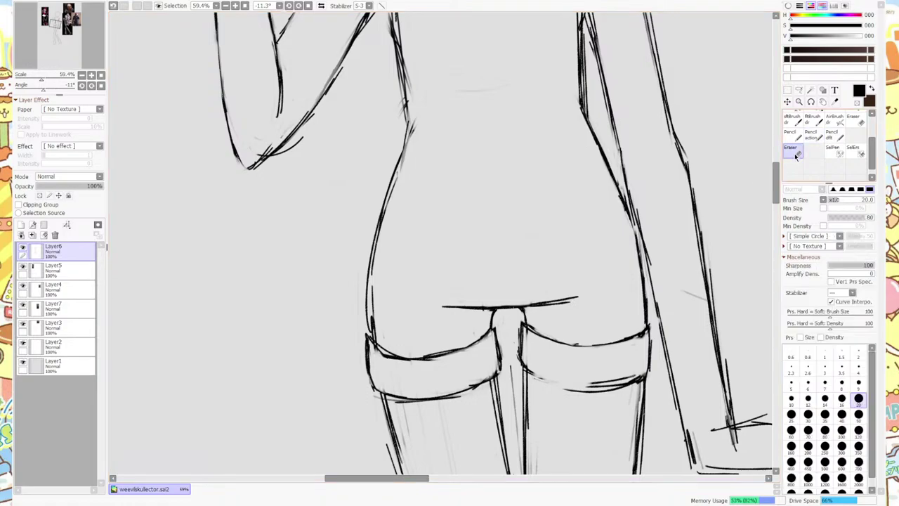
Erase the rough strokes where the right arm's inner line meets the hip and reconnect the line with Pencil action.
mouse_move(639, 237)
left_mouse_down()
mouse_move(614, 165)
mouse_move(653, 269)
mouse_move(630, 169)
left_mouse_up()
key("n")
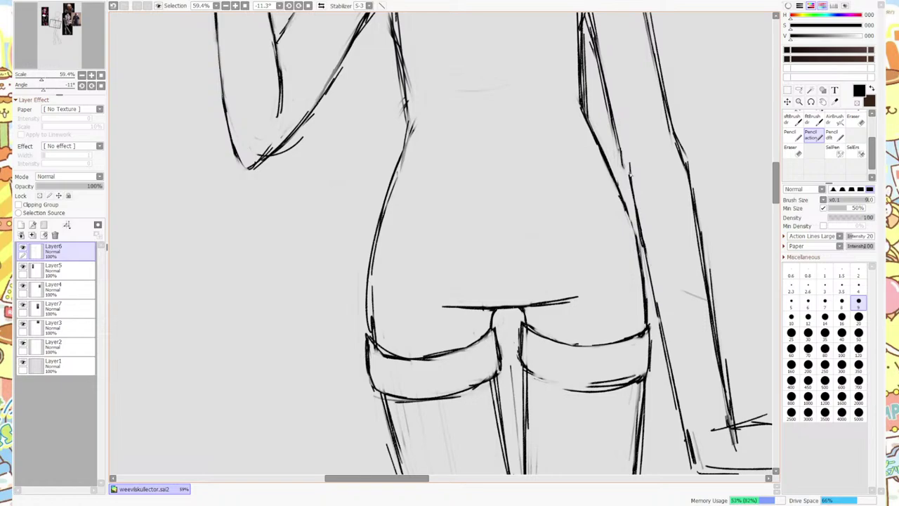
scroll(618, 242, "up", 5)
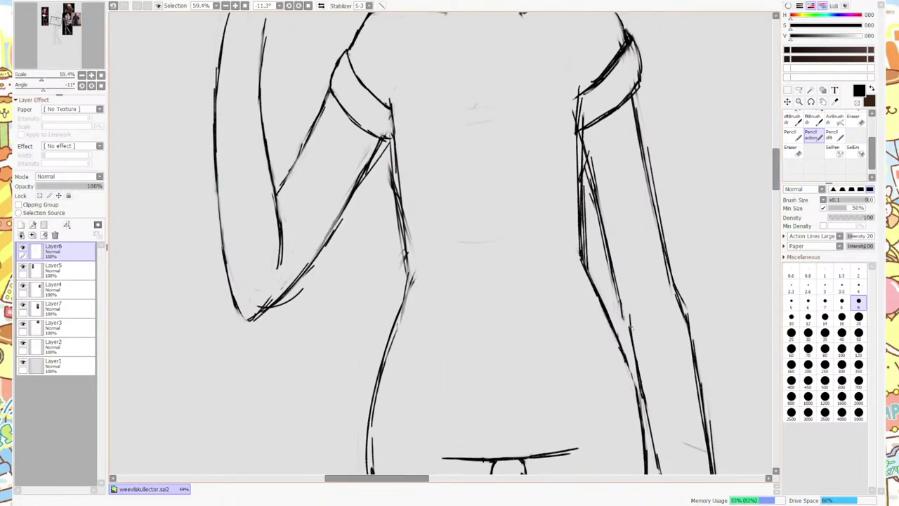
Erase the doubled strokes on the torso's right side below the armband, redraw that contour, and thin the line at the waist.
key("e")
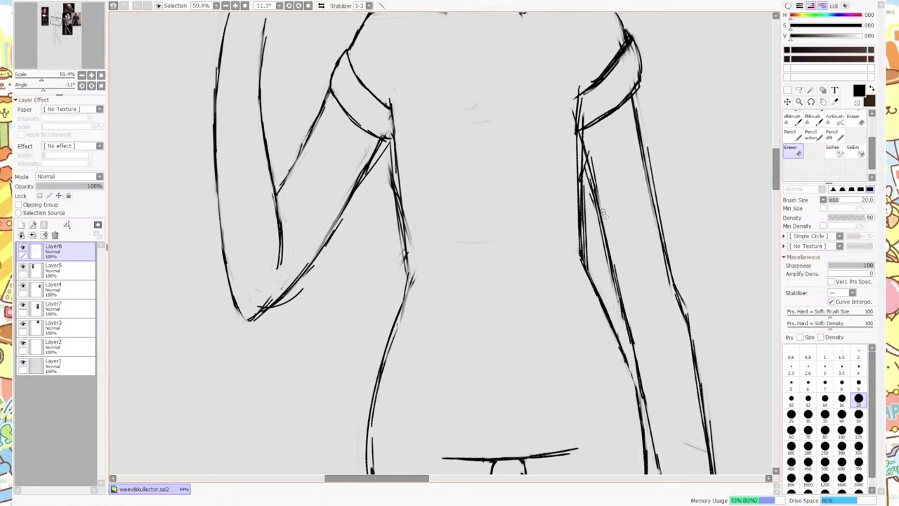
mouse_move(602, 213)
left_mouse_down()
mouse_move(584, 145)
mouse_move(587, 200)
mouse_move(583, 169)
mouse_move(592, 209)
mouse_move(575, 134)
mouse_move(594, 126)
mouse_move(585, 105)
left_mouse_up()
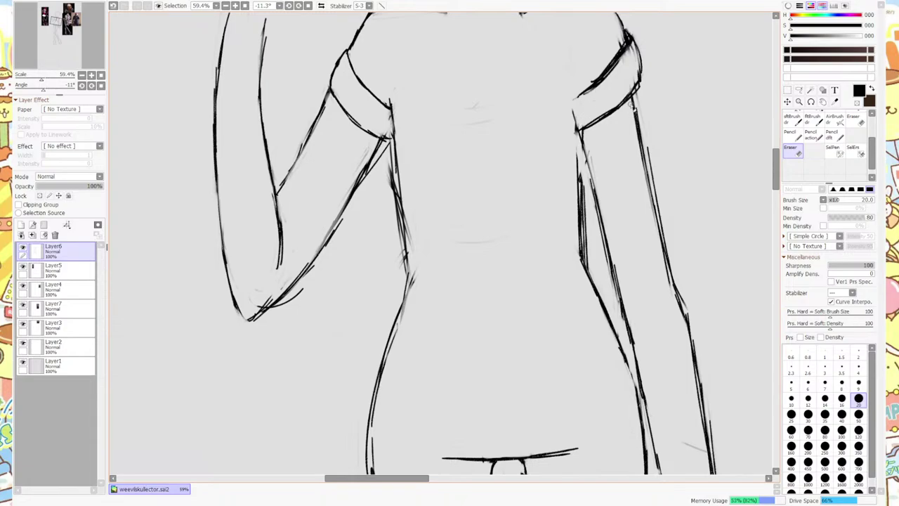
key("n")
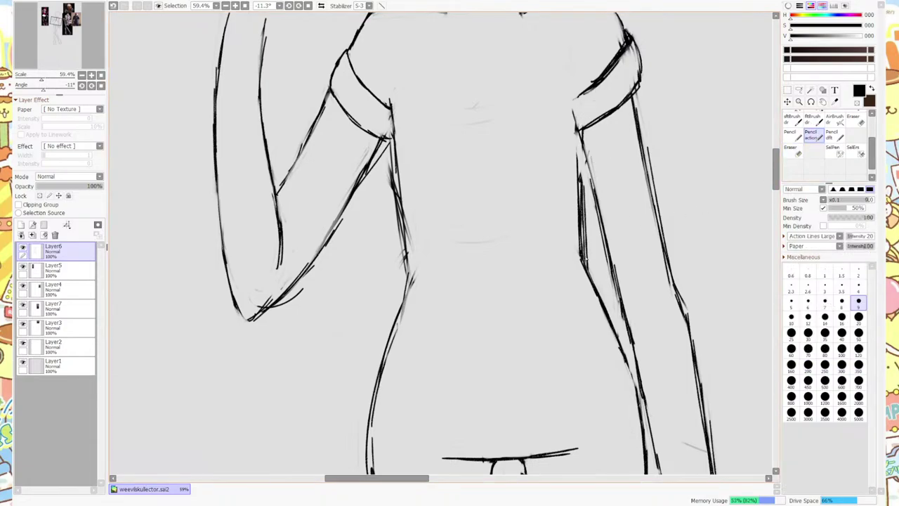
left_click_drag(580, 214, 580, 139)
left_click_drag(581, 185, 574, 107)
left_click_drag(577, 147, 575, 96)
left_click(793, 148)
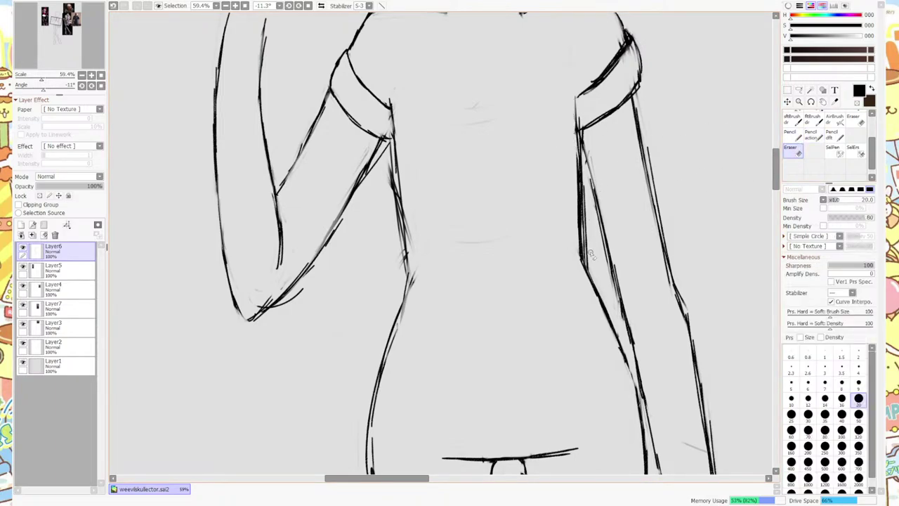
mouse_move(591, 252)
left_mouse_down()
mouse_move(592, 269)
mouse_move(585, 175)
mouse_move(595, 209)
left_mouse_up()
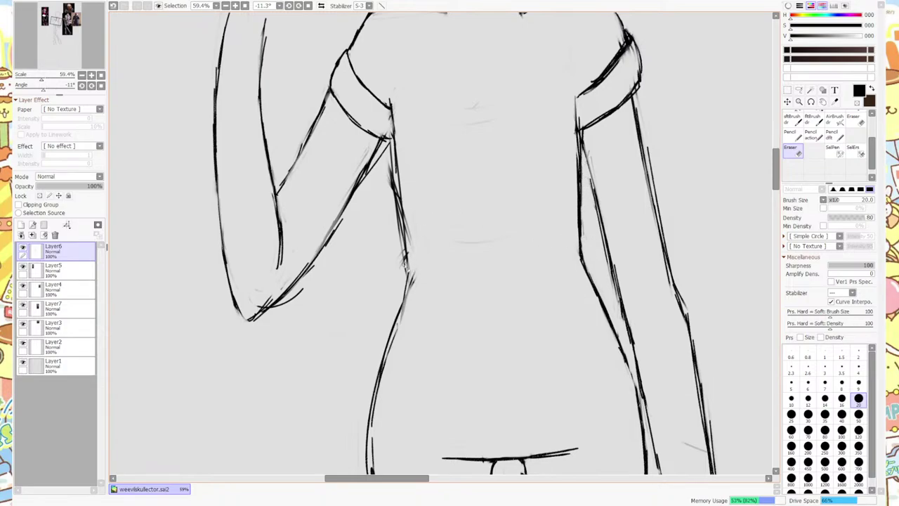
Erase the doubled strokes on the torso's left side and redraw that contour from the waist up to the armband.
mouse_move(404, 264)
left_mouse_down()
mouse_move(403, 284)
mouse_move(394, 161)
mouse_move(417, 254)
mouse_move(416, 211)
left_mouse_up()
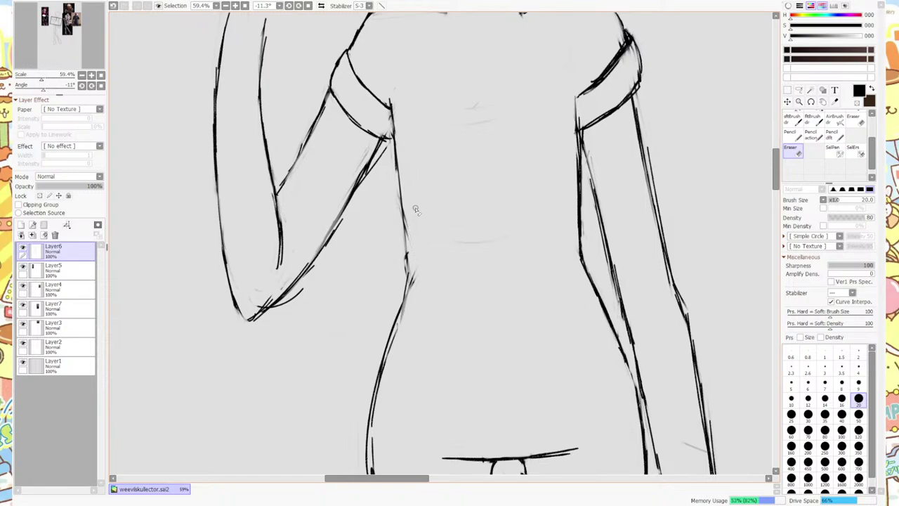
left_click(812, 133)
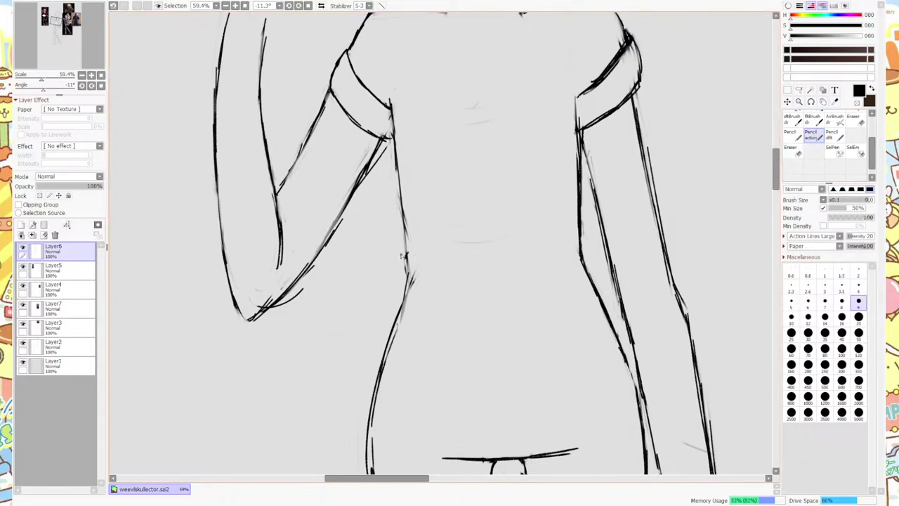
left_click_drag(413, 281, 405, 218)
left_click_drag(410, 251, 397, 167)
left_click_drag(405, 210, 399, 156)
left_click_drag(402, 191, 394, 126)
left_click_drag(398, 159, 386, 90)
Draw the torso's right contour up along the armband's inner end and erase the rough marks beside it.
left_click_drag(583, 128, 586, 83)
left_click_drag(579, 145, 583, 93)
left_click(794, 150)
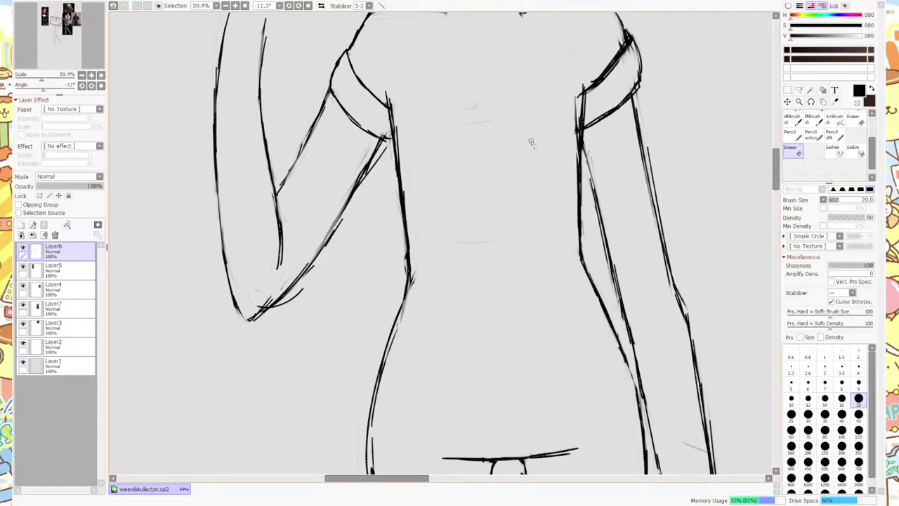
mouse_move(565, 161)
left_mouse_down()
mouse_move(579, 77)
mouse_move(573, 191)
left_mouse_up()
Erase the right armband's thick upper edge and redraw it as a single Pencil action curve.
left_click_drag(775, 177, 776, 165)
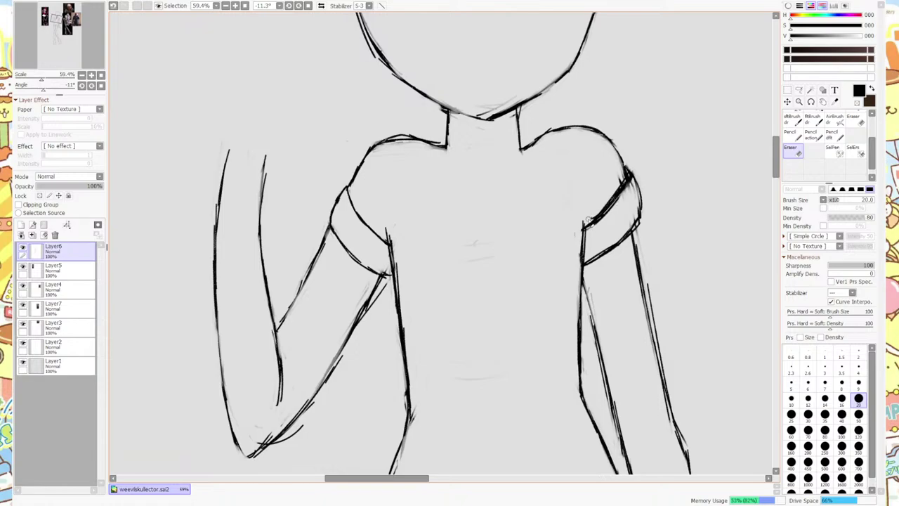
mouse_move(588, 221)
left_mouse_down()
mouse_move(618, 191)
mouse_move(608, 214)
mouse_move(622, 184)
mouse_move(597, 224)
mouse_move(614, 203)
left_mouse_up()
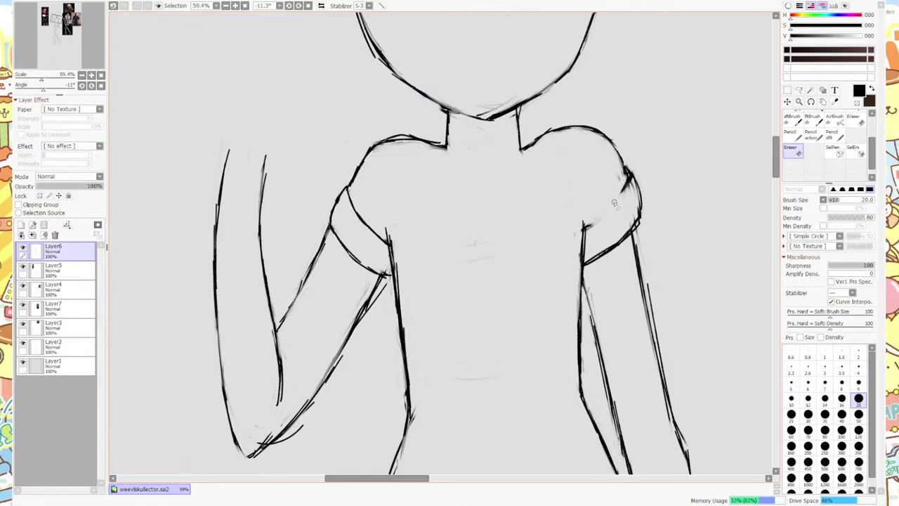
key("n")
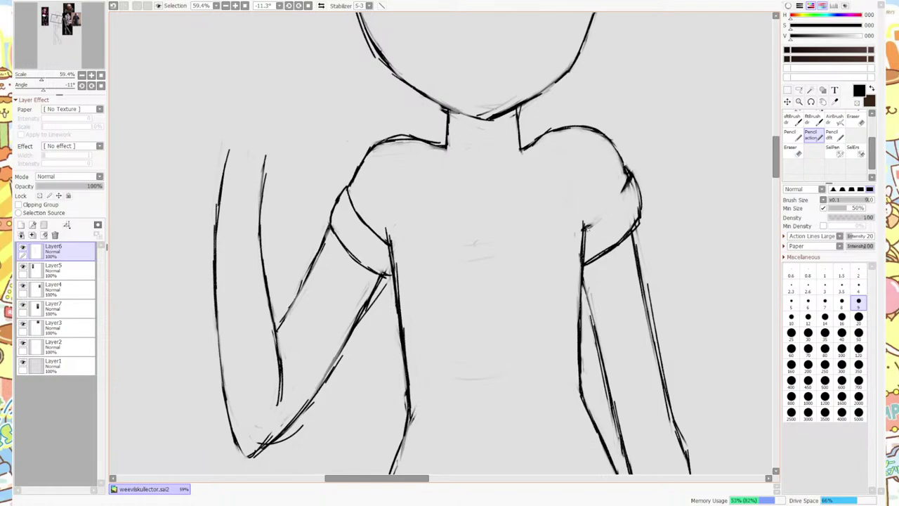
left_click_drag(593, 225, 629, 180)
Erase the right armband's doubled outer edge below the shoulder and redraw it as one clean line.
key("e")
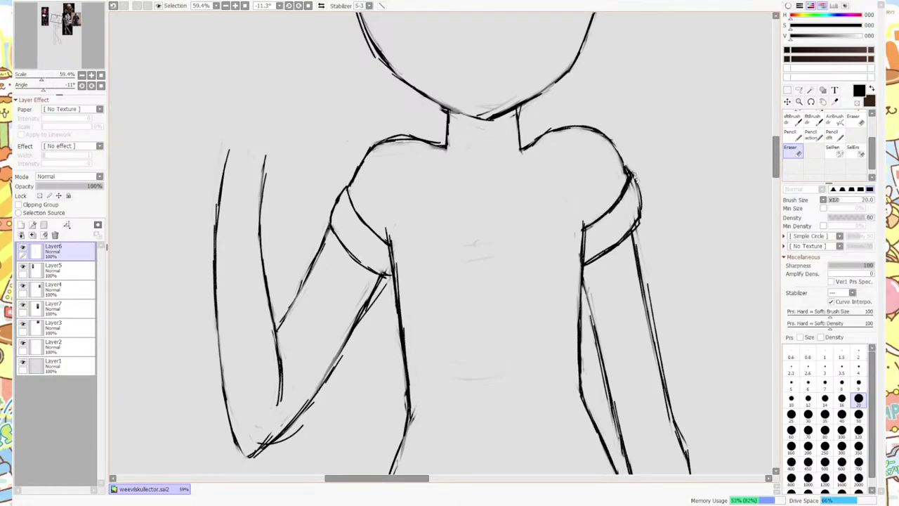
left_click_drag(630, 160, 632, 189)
left_click(811, 135)
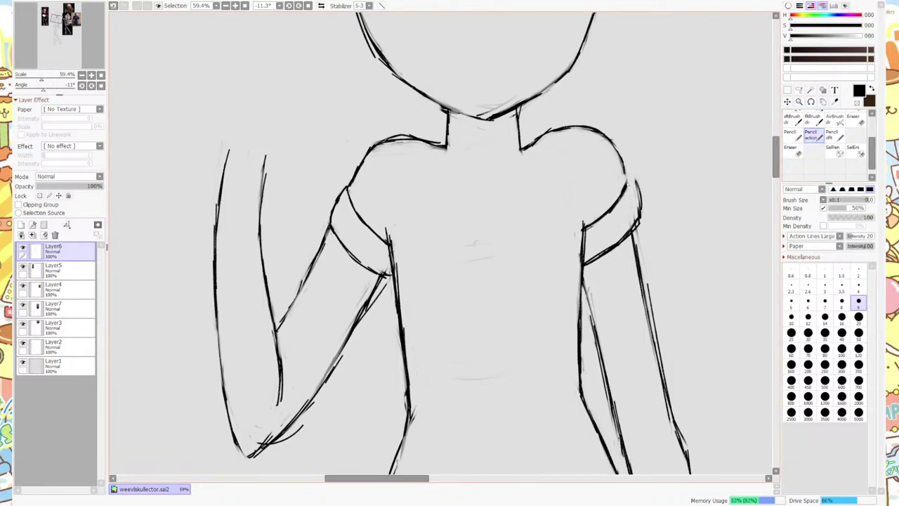
mouse_move(625, 186)
left_mouse_down()
mouse_move(640, 211)
mouse_move(638, 184)
mouse_move(637, 234)
left_mouse_up()
left_click(795, 155)
mouse_move(636, 169)
left_mouse_down()
mouse_move(635, 211)
mouse_move(642, 203)
left_mouse_up()
left_click(814, 137)
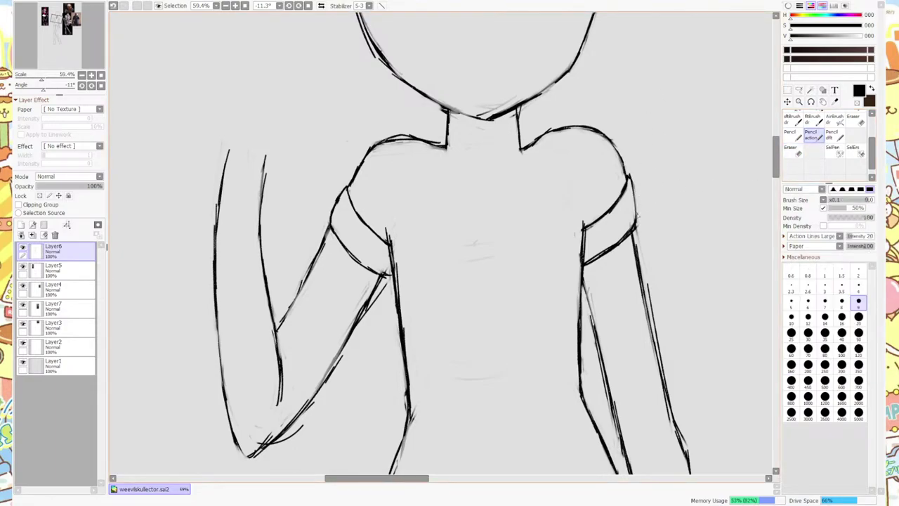
mouse_move(638, 220)
left_mouse_down()
mouse_move(624, 165)
mouse_move(621, 180)
mouse_move(611, 152)
mouse_move(629, 188)
left_mouse_up()
key("e")
key("n")
Tidy the right armband's upper and lower outer corners, joining the shoulder line and erasing the overshooting strokes.
mouse_move(776, 166)
left_mouse_down()
mouse_move(776, 208)
mouse_move(775, 161)
left_mouse_up()
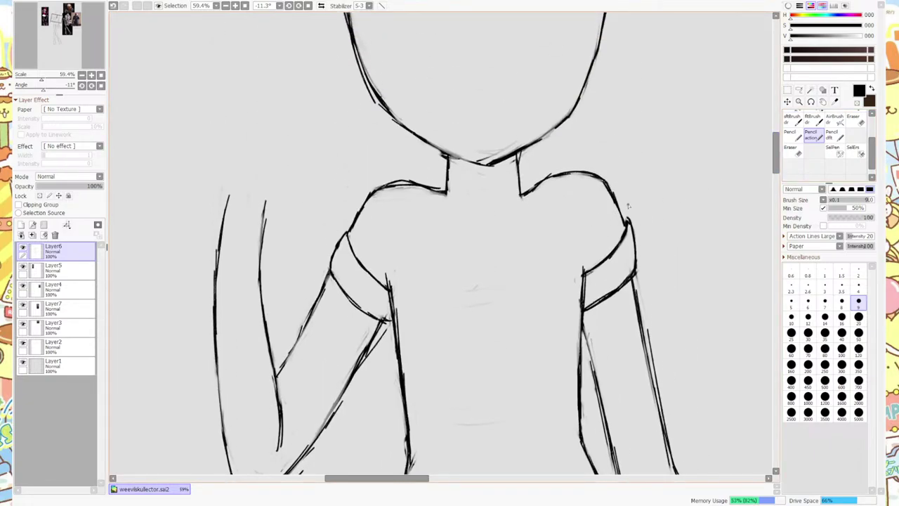
left_click_drag(621, 217, 628, 224)
left_click(792, 150)
mouse_move(630, 221)
left_mouse_down()
mouse_move(607, 185)
mouse_move(629, 226)
left_mouse_up()
left_click(811, 135)
mouse_move(631, 283)
left_mouse_down()
mouse_move(633, 267)
mouse_move(638, 303)
mouse_move(636, 287)
left_mouse_up()
key("e")
left_click(812, 135)
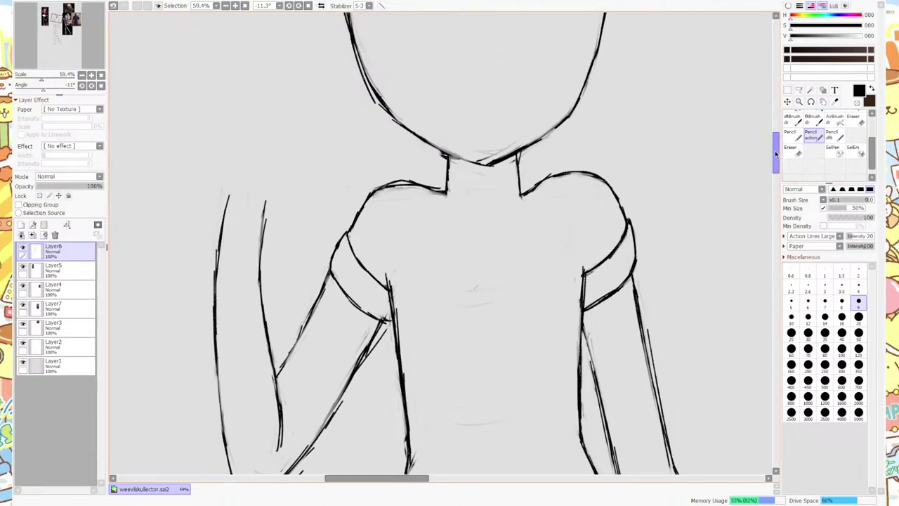
Erase the doubled strokes on the left upper arm's underside from armband to elbow and touch up the line with Pencil action.
left_click_drag(778, 158, 778, 166)
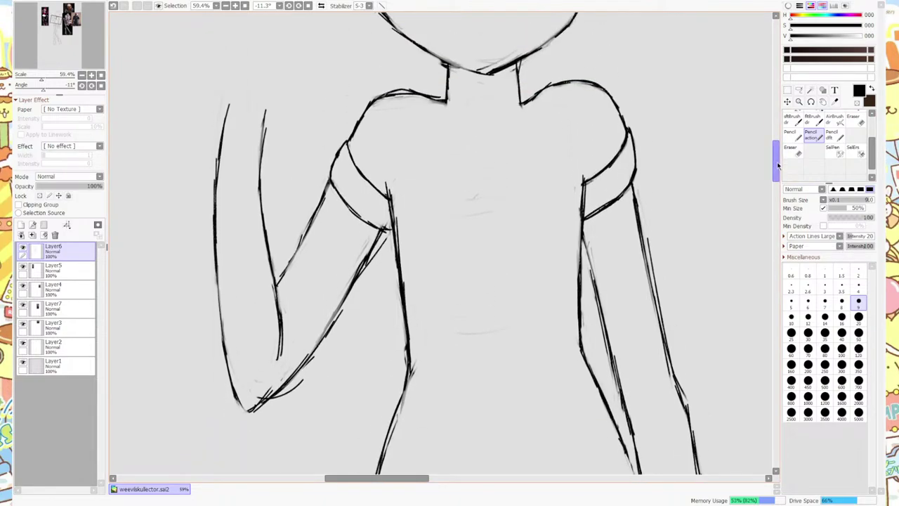
left_click(792, 149)
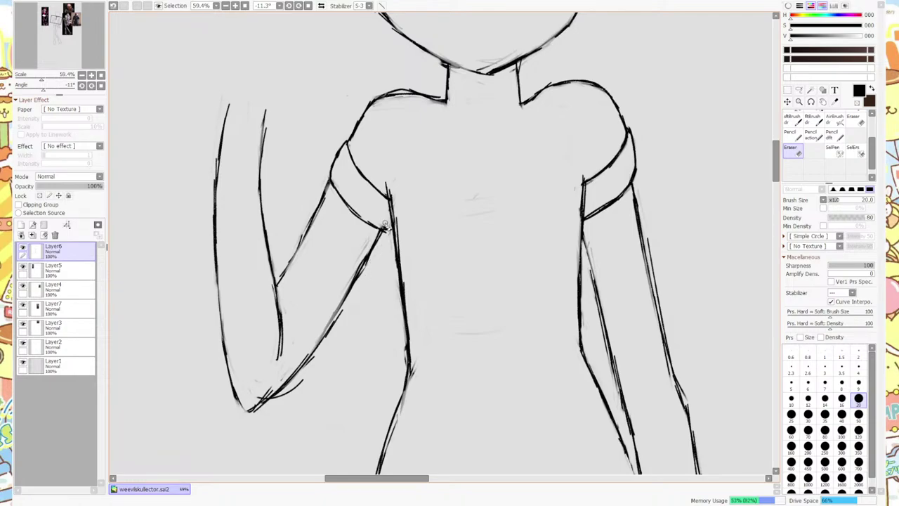
left_click_drag(385, 226, 388, 229)
mouse_move(311, 378)
left_mouse_down()
mouse_move(267, 410)
mouse_move(280, 397)
mouse_move(258, 395)
left_mouse_up()
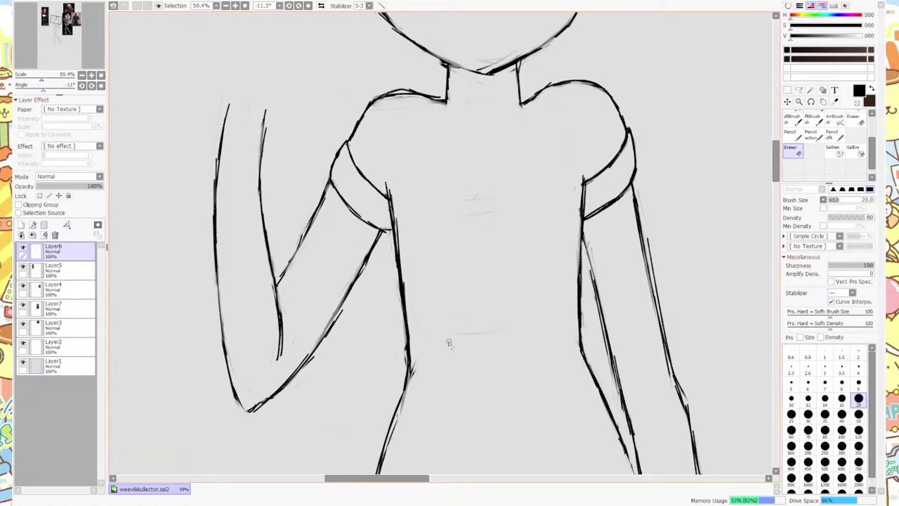
mouse_move(323, 354)
left_mouse_down()
mouse_move(342, 315)
mouse_move(320, 361)
left_mouse_up()
left_click(813, 135)
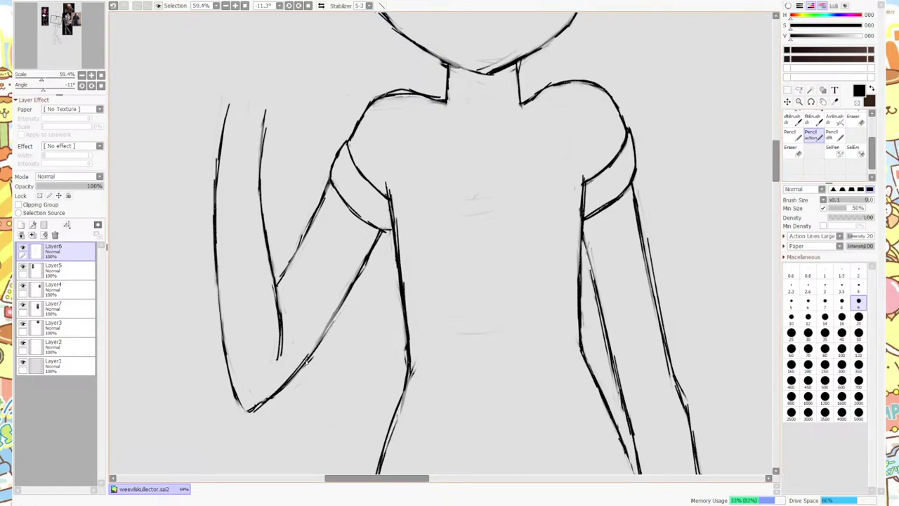
Erase the left upper arm's inner line between the forearm and armband and redraw it with Pencil action.
left_click(791, 152)
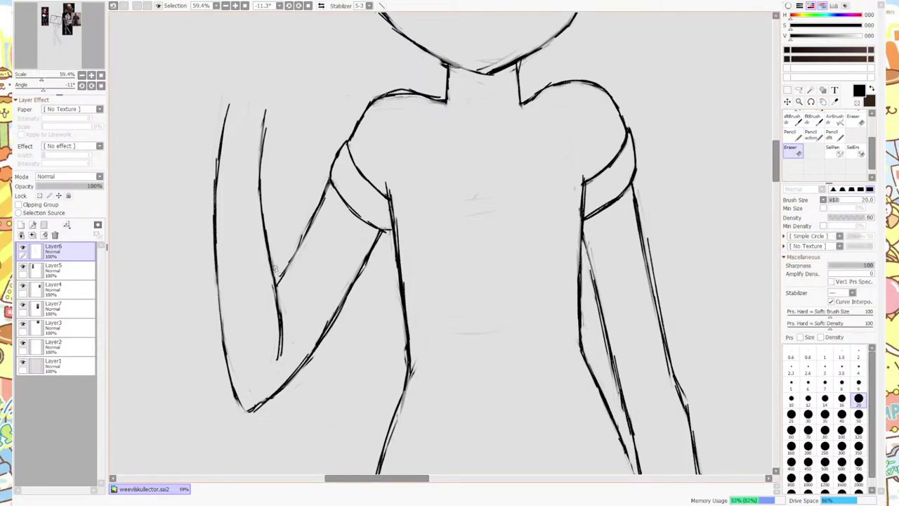
left_click_drag(275, 268, 312, 215)
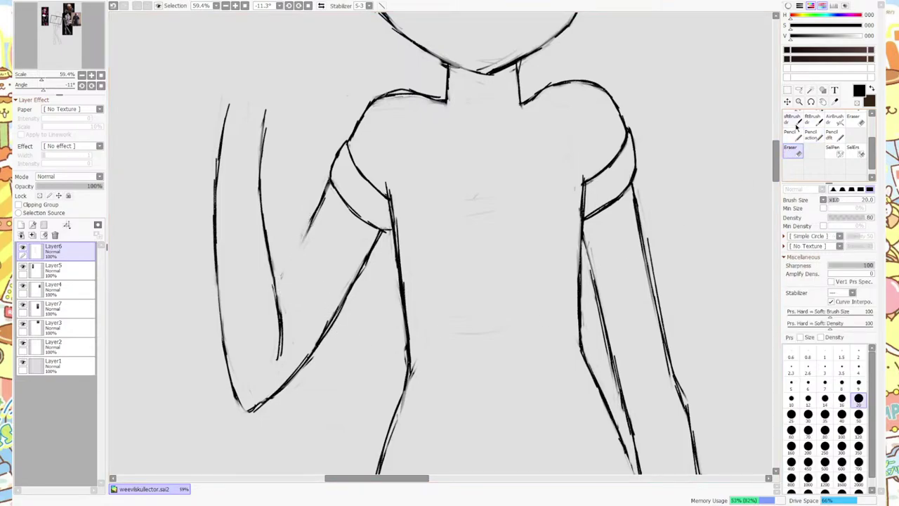
left_click(812, 134)
mouse_move(277, 286)
left_mouse_down()
mouse_move(303, 257)
mouse_move(318, 218)
left_mouse_up()
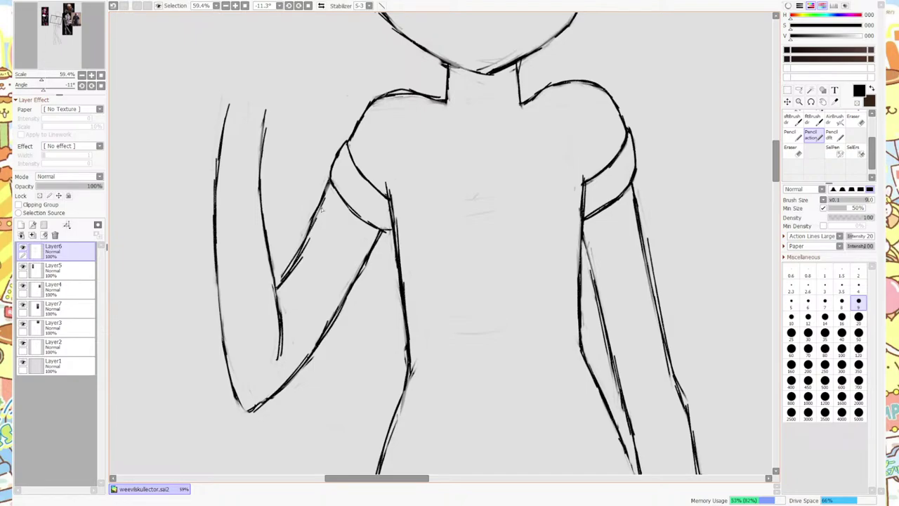
left_click(790, 149)
mouse_move(281, 291)
left_mouse_down()
mouse_move(313, 229)
mouse_move(290, 285)
left_mouse_up()
key("n")
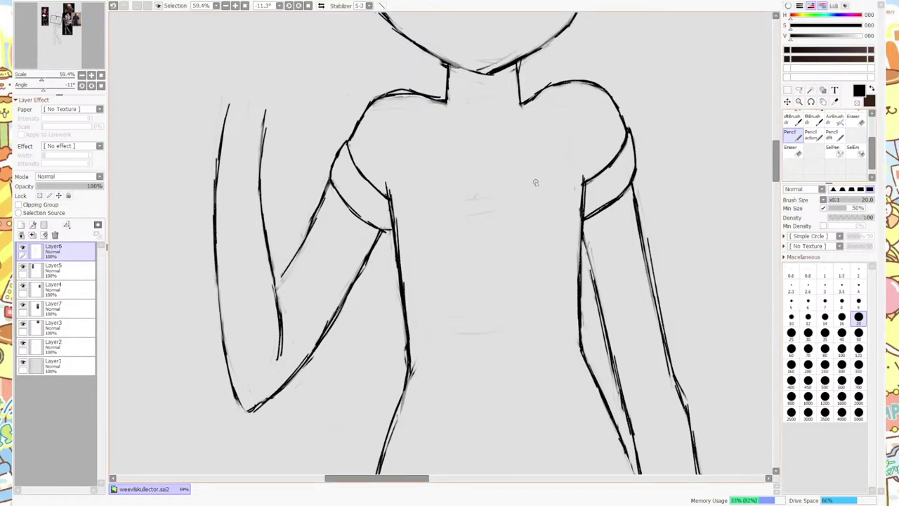
left_click(811, 136)
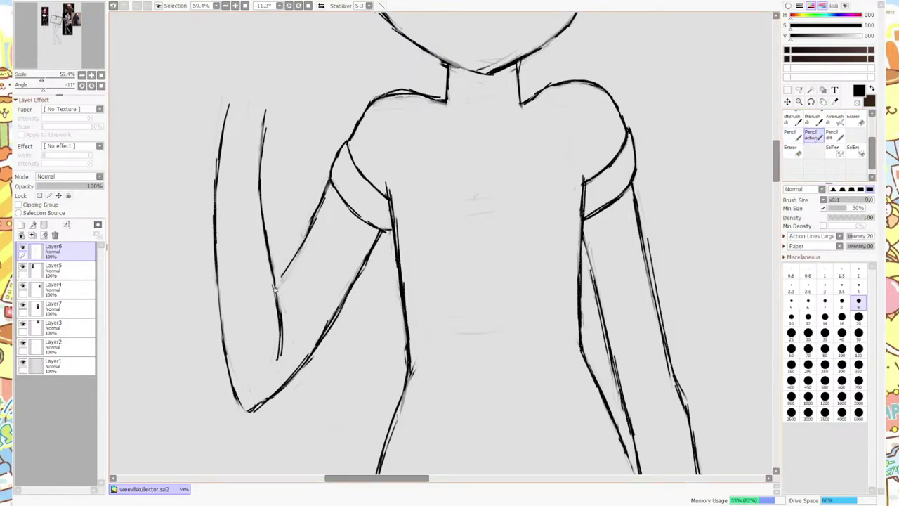
left_click_drag(275, 286, 326, 206)
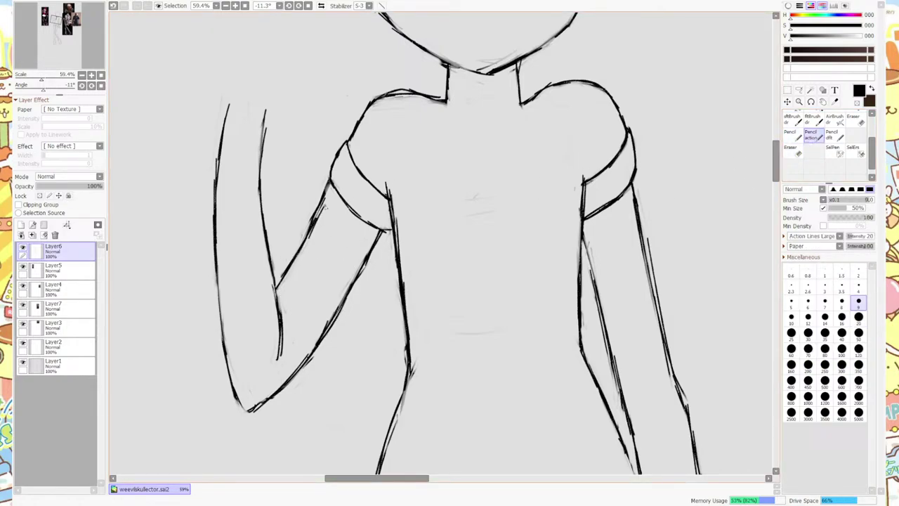
Erase the rough upper end of the left upper arm's inner line and redraw it into the armband's corner.
key("e")
left_click_drag(300, 239, 329, 186)
left_click(813, 139)
left_click_drag(313, 220, 336, 177)
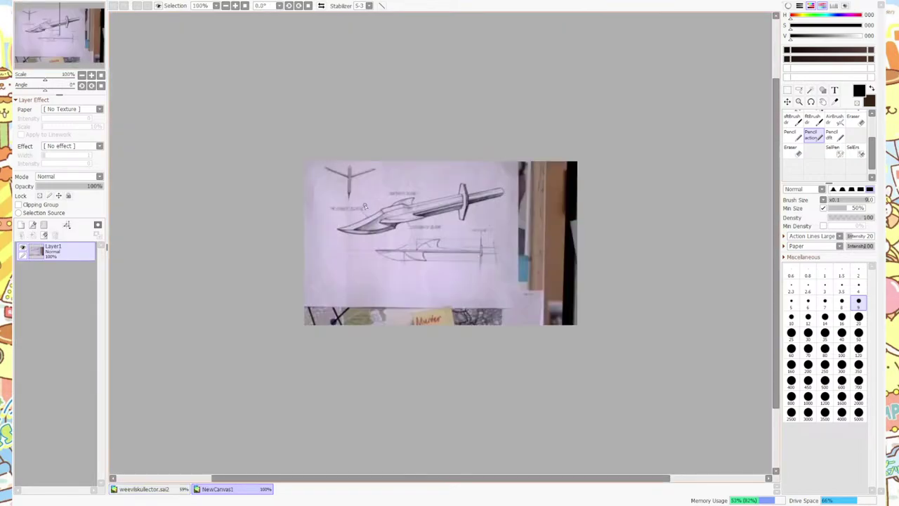
Enlarge the pencil-drawn sword reference, paste the blade photo into another new canvas, and enlarge that photo.
scroll(433, 220, "up", 5)
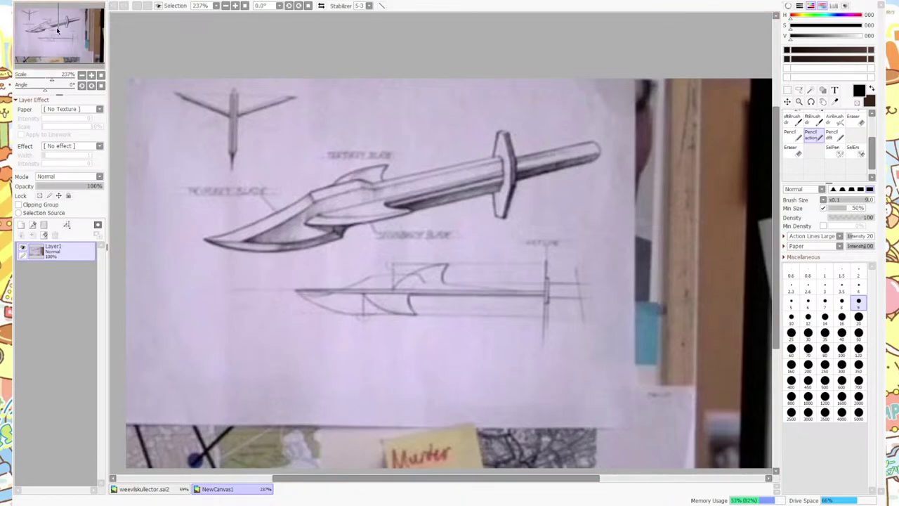
key("ctrl+shift+v")
scroll(510, 283, "up", 2)
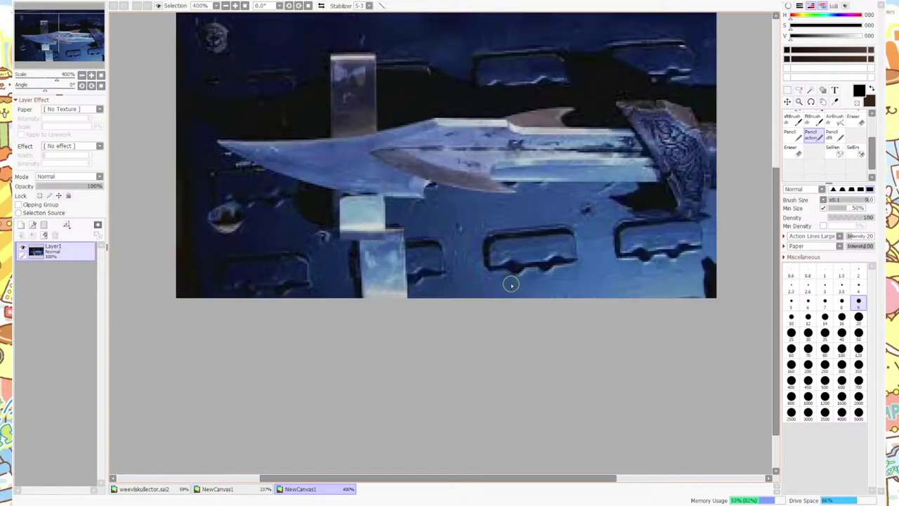
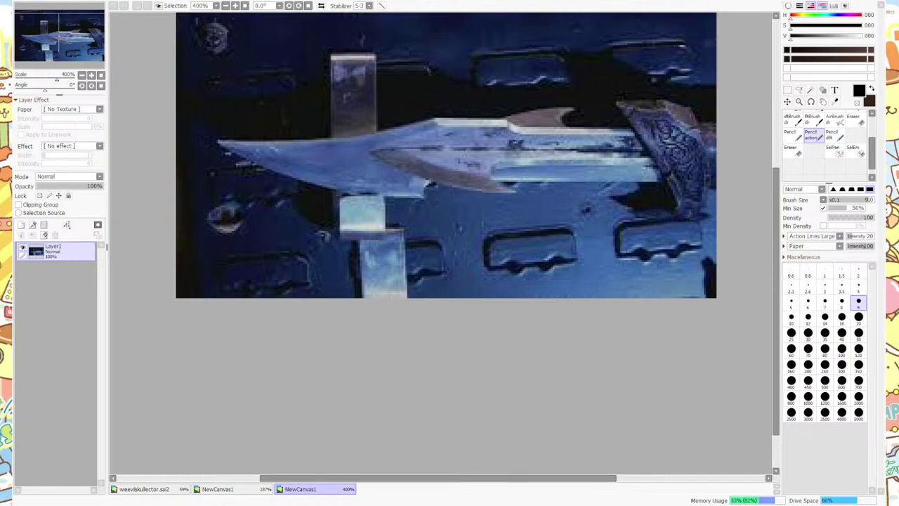
Close the two NewCanvas1 dagger reference canvases, leaving weevilskullector.sai2 open.
left_click(250, 490)
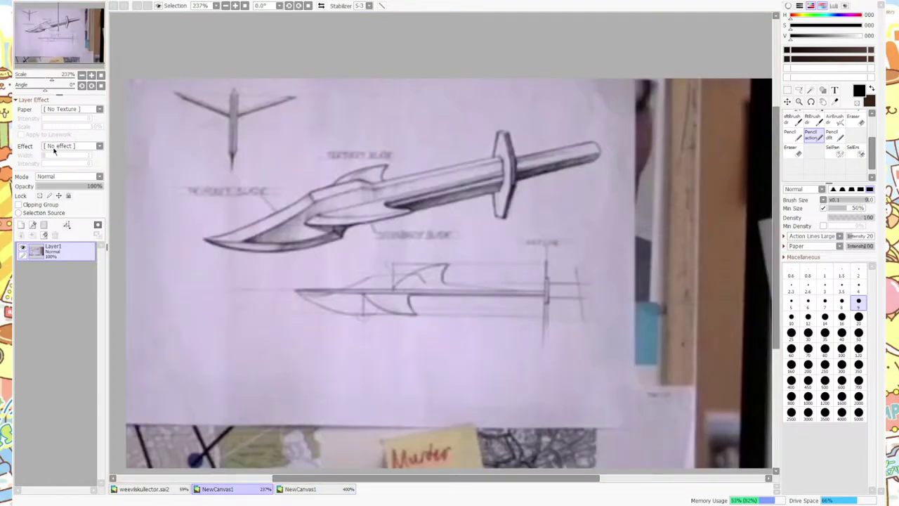
key("ctrl+w")
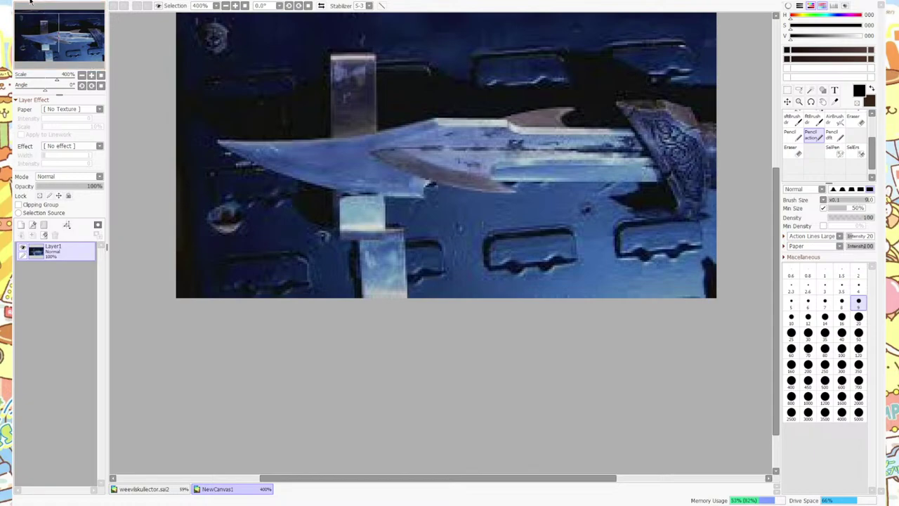
key("ctrl+w")
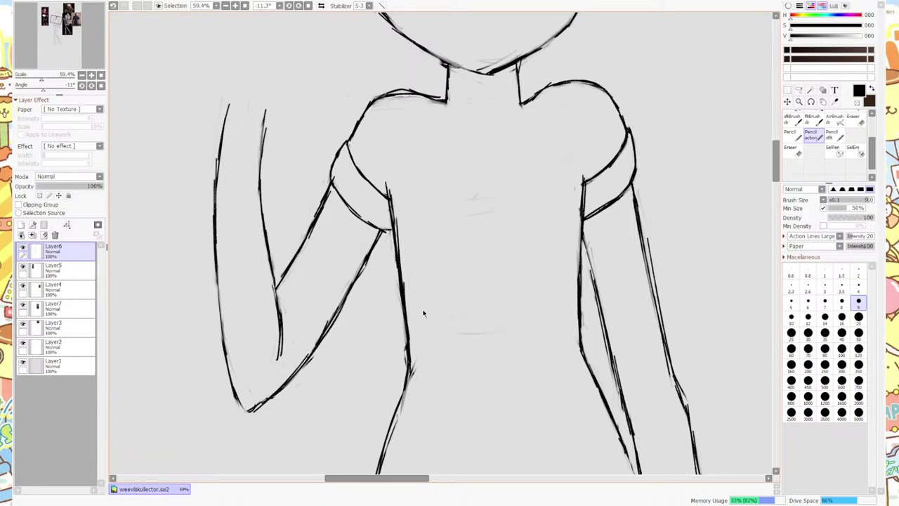
Select the lowered arm's hand with the SelPen at size 120 and move it slightly up toward the forearm.
scroll(417, 314, "down", 3)
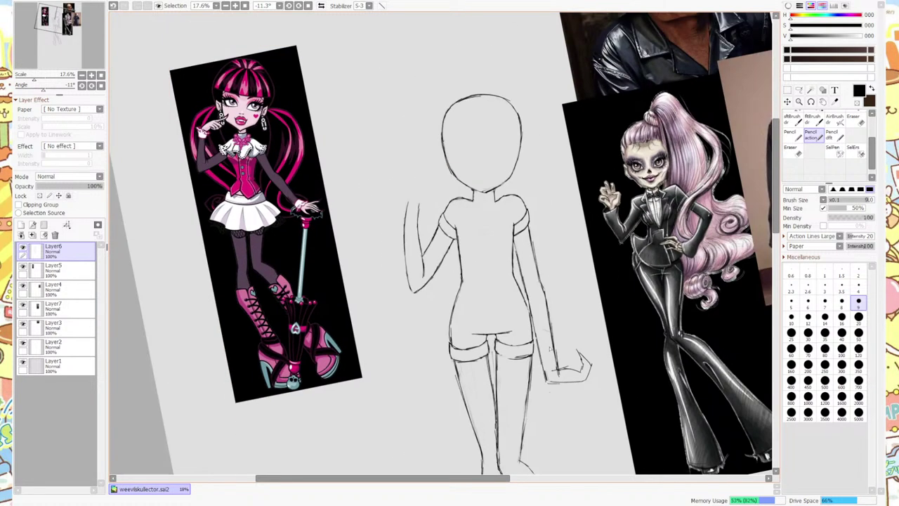
scroll(595, 384, "up", 2)
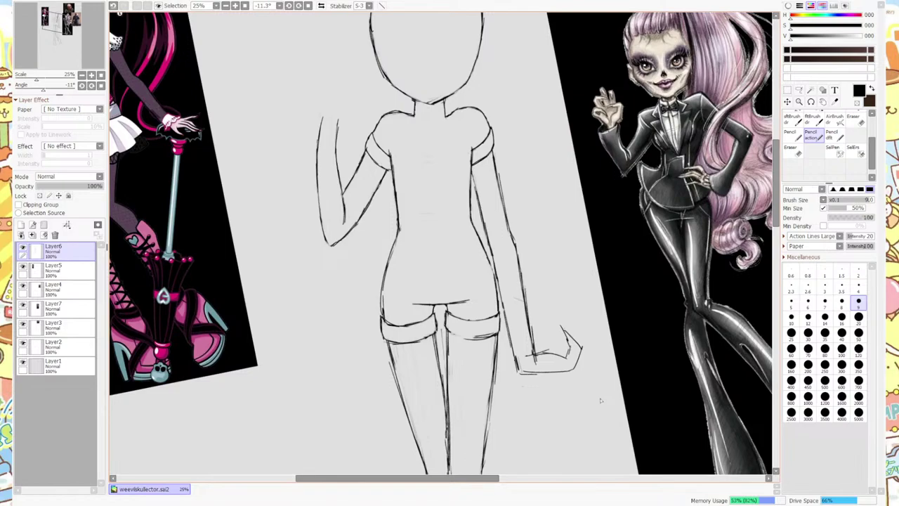
left_click(834, 149)
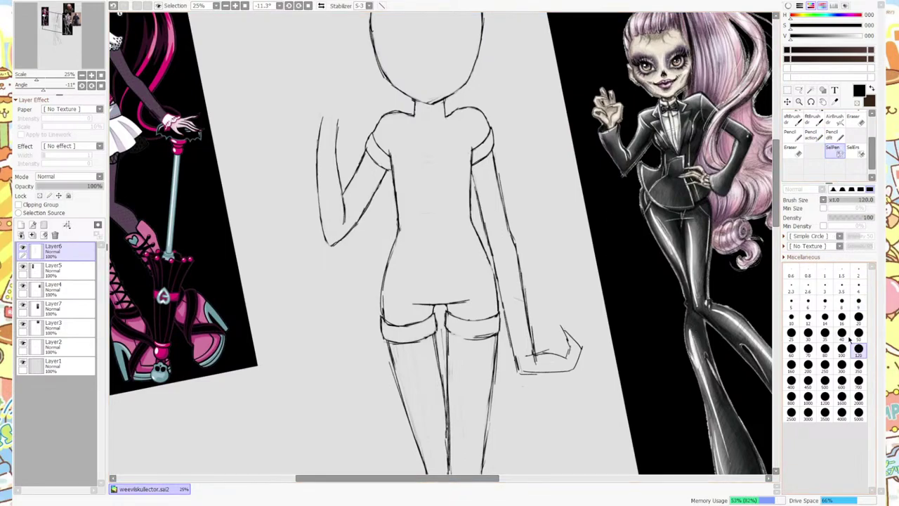
mouse_move(569, 337)
left_mouse_down()
mouse_move(575, 373)
mouse_move(583, 357)
mouse_move(508, 371)
mouse_move(545, 351)
left_mouse_up()
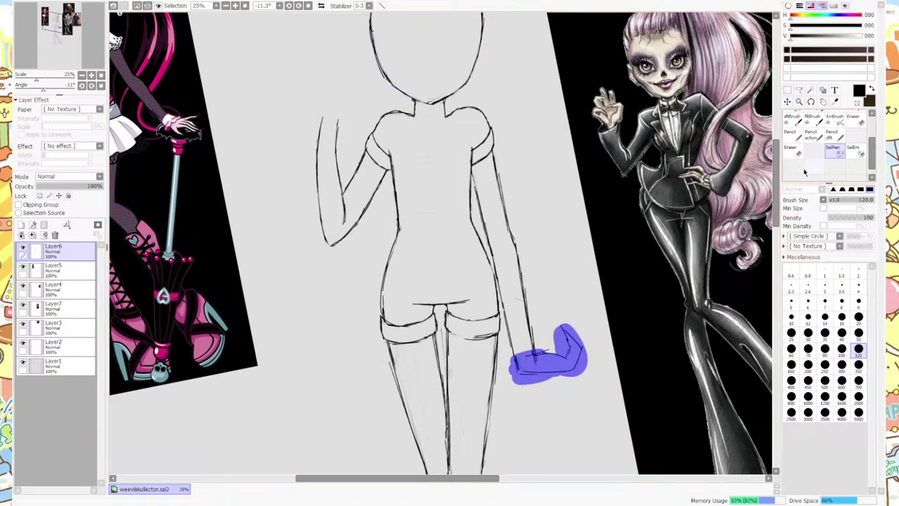
left_click(787, 91)
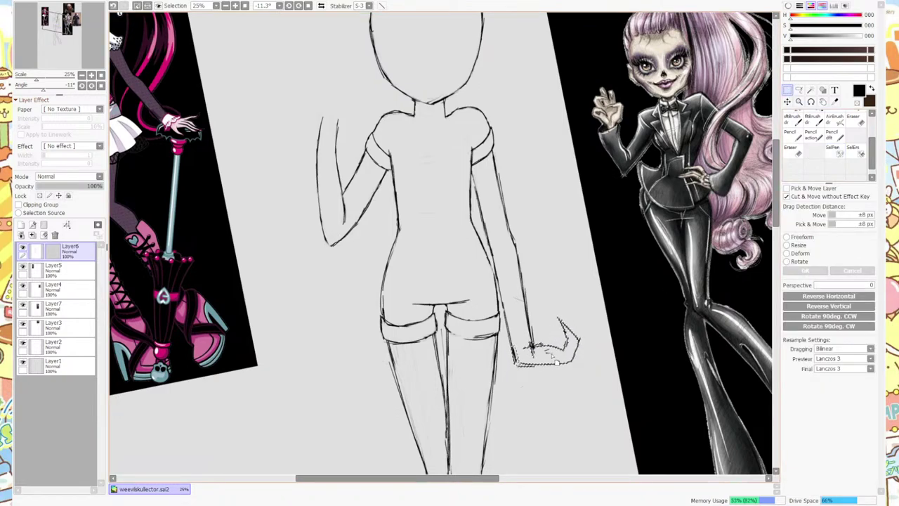
Erase the outer line of the lowered forearm with a size 50 eraser and redraw it down to the hand with the action pencil.
left_click(792, 148)
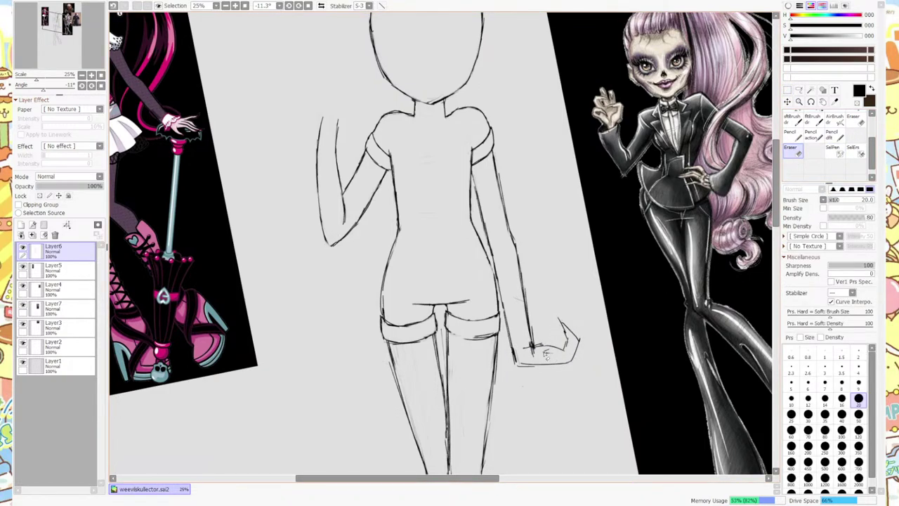
left_click(858, 415)
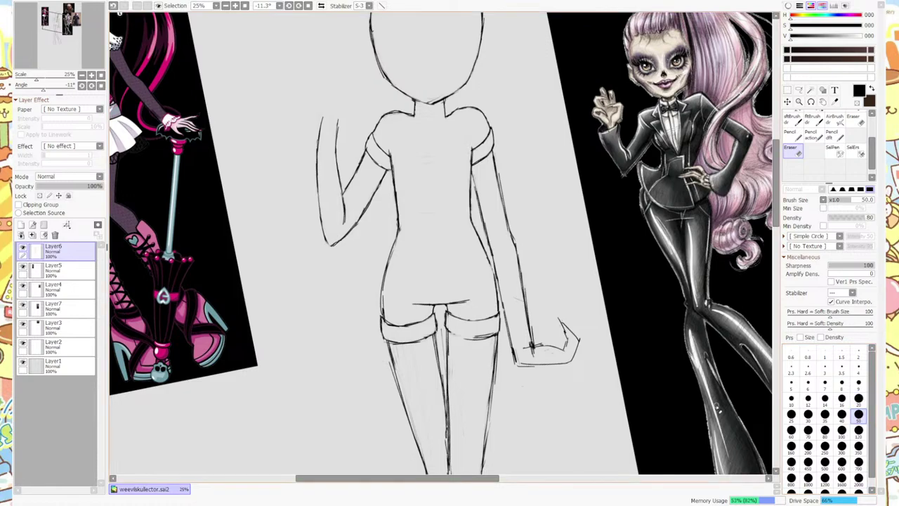
mouse_move(541, 354)
left_mouse_down()
mouse_move(534, 357)
mouse_move(525, 260)
left_mouse_up()
left_click(812, 134)
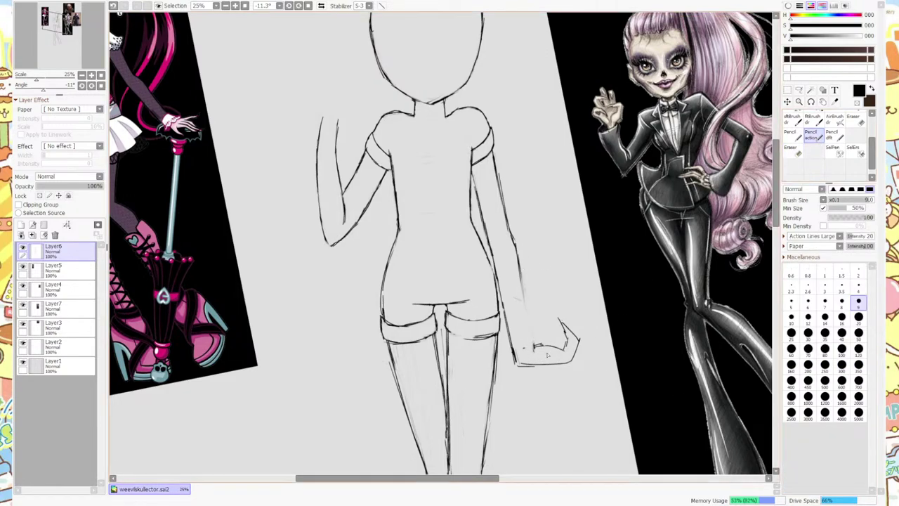
left_click_drag(529, 347, 524, 294)
left_click_drag(526, 330, 518, 279)
Refine the outer line of the lowered arm from elbow to wrist and clean up stray marks where it meets the hand.
left_click(793, 150)
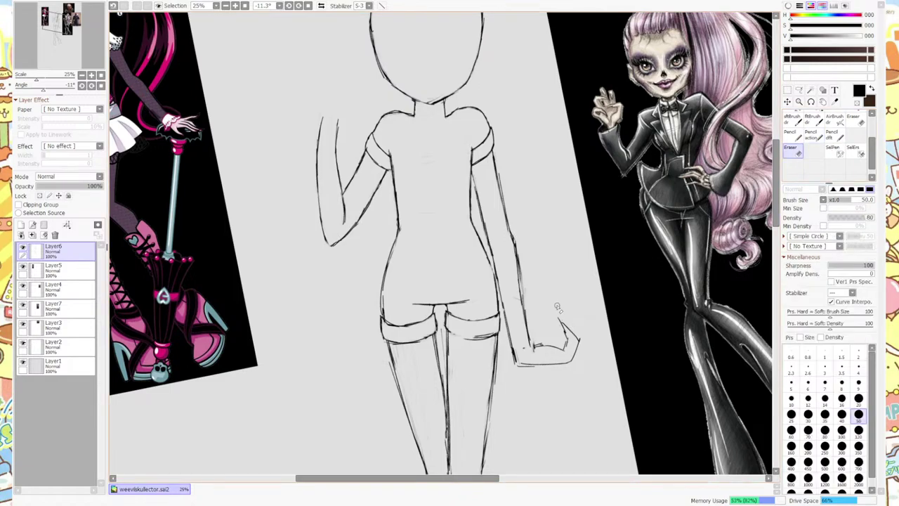
left_click_drag(532, 333, 514, 239)
left_click(812, 134)
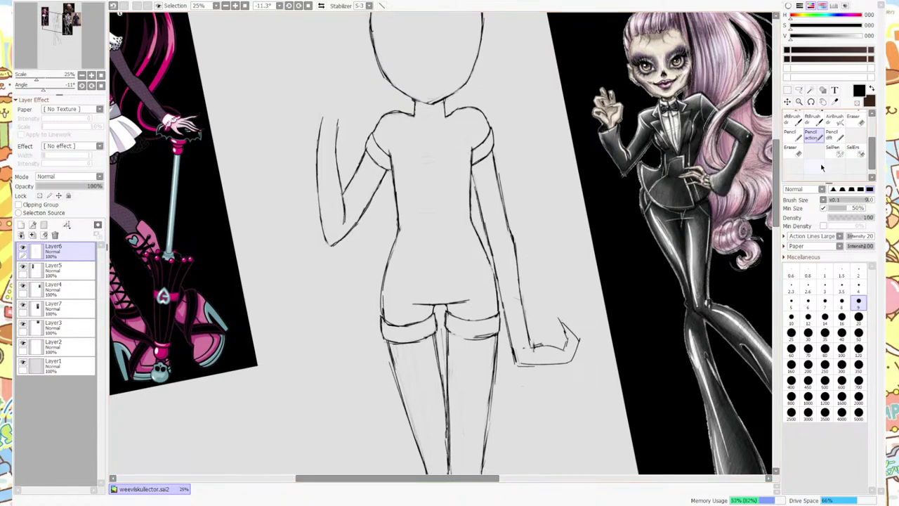
key("e")
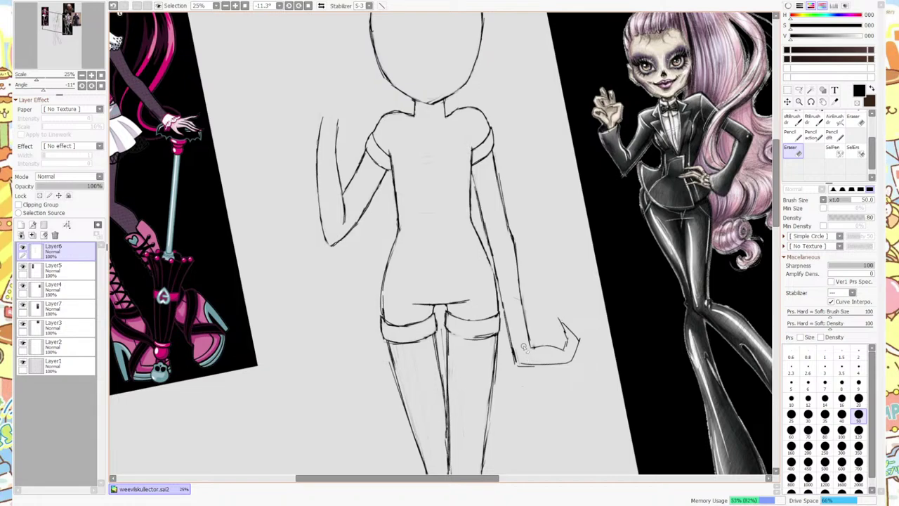
Reset the canvas rotation to 0° and touch up the lower edge of the thigh cuff nearest the lowered arm.
scroll(249, 188, "down", 5)
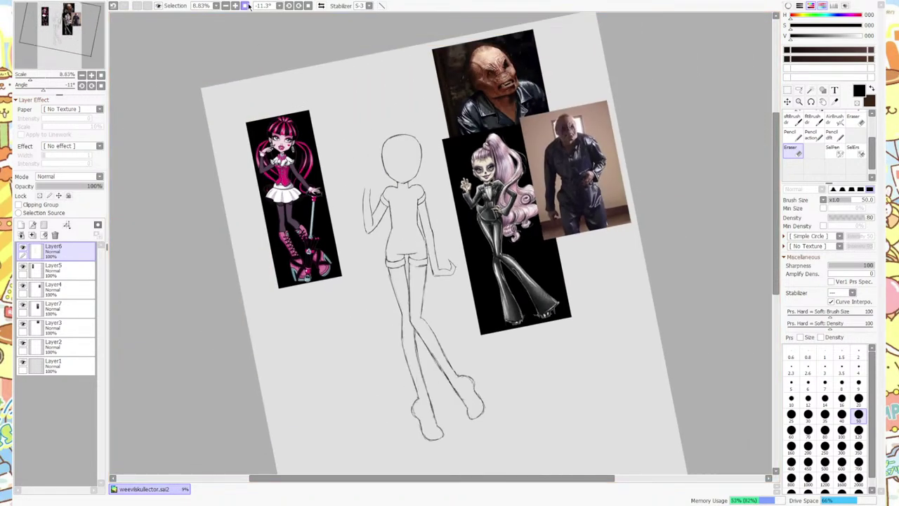
left_click(298, 6)
scroll(435, 150, "up", 3)
scroll(435, 151, "up", 2)
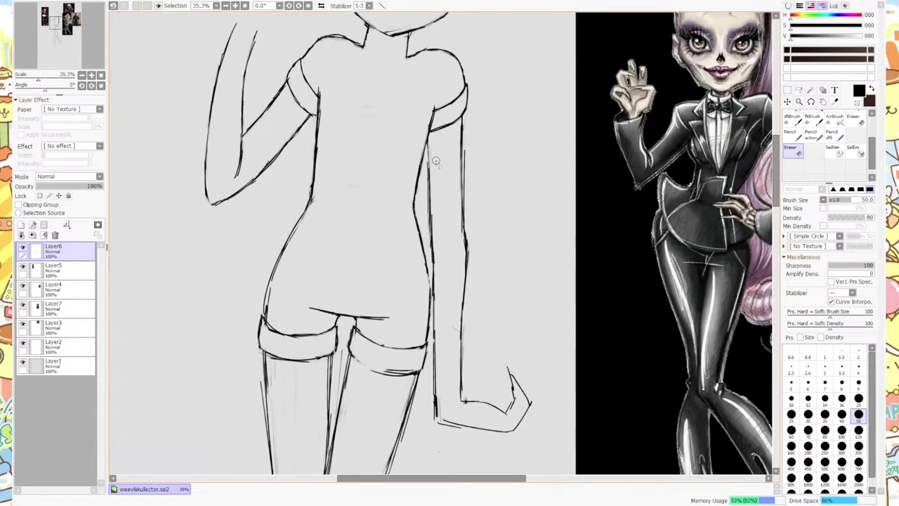
scroll(437, 231, "down", 1)
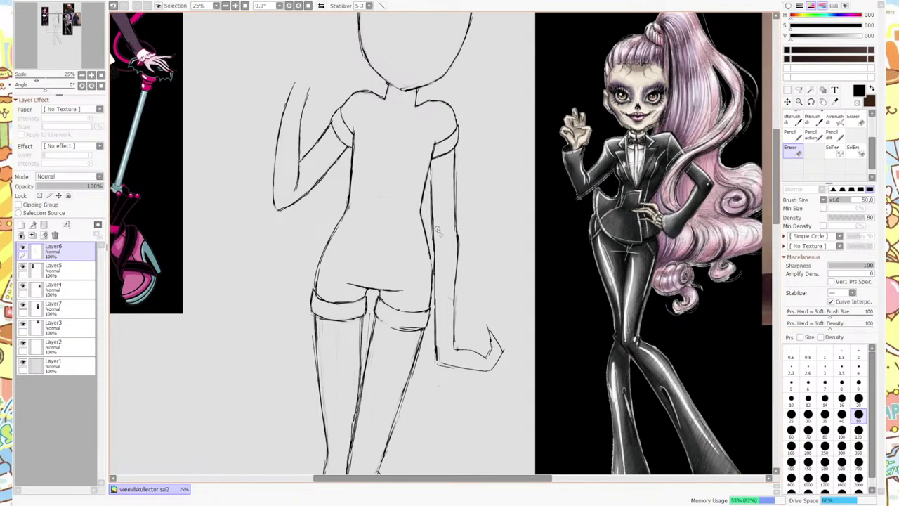
mouse_move(777, 181)
left_mouse_down()
mouse_move(778, 248)
mouse_move(778, 174)
left_mouse_up()
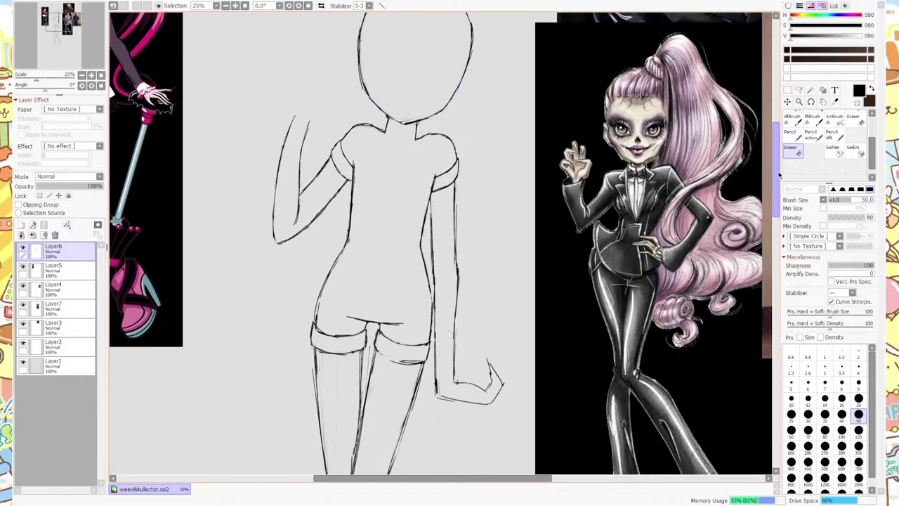
left_click(812, 134)
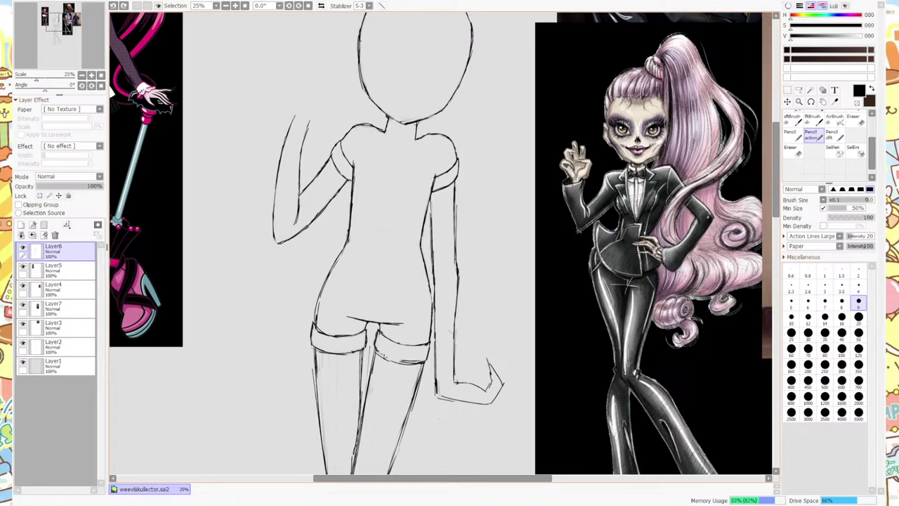
left_click_drag(390, 359, 385, 356)
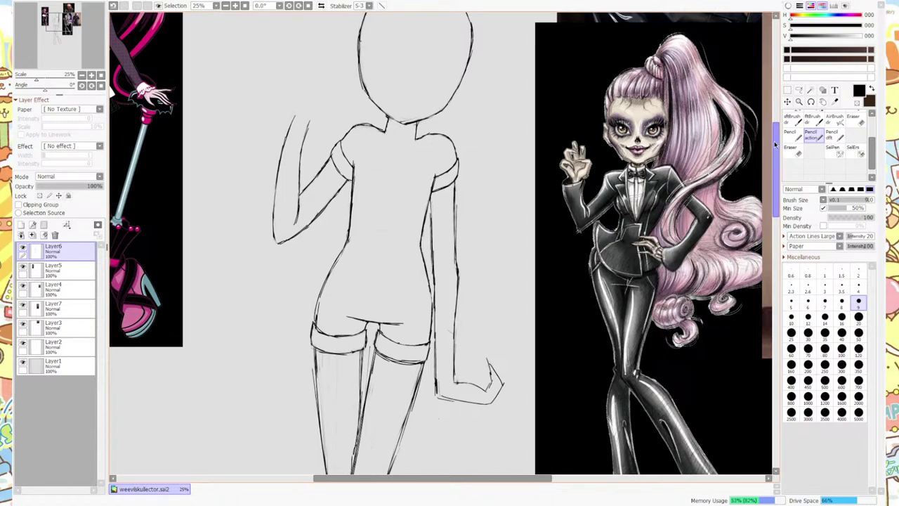
Rework the hip outline beside the lowered arm with the pencil and the size 50 eraser.
key("e")
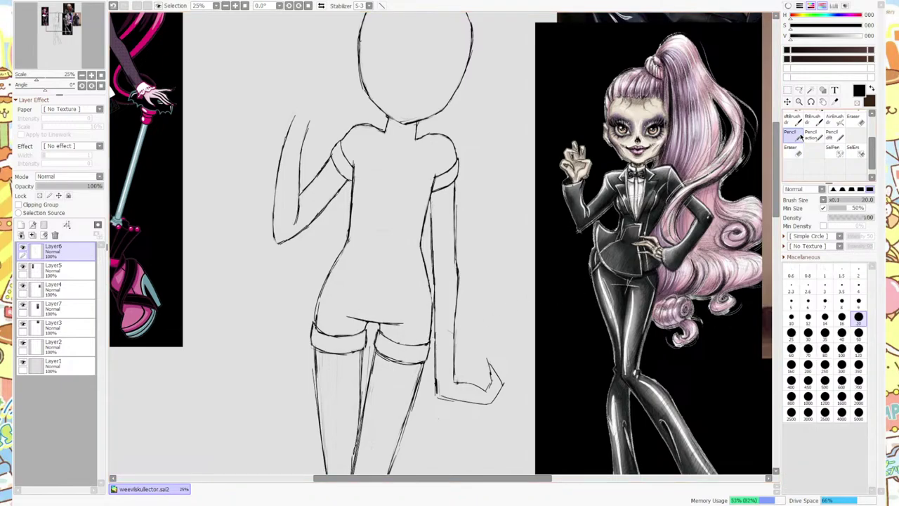
key("n")
left_click_drag(432, 291, 430, 324)
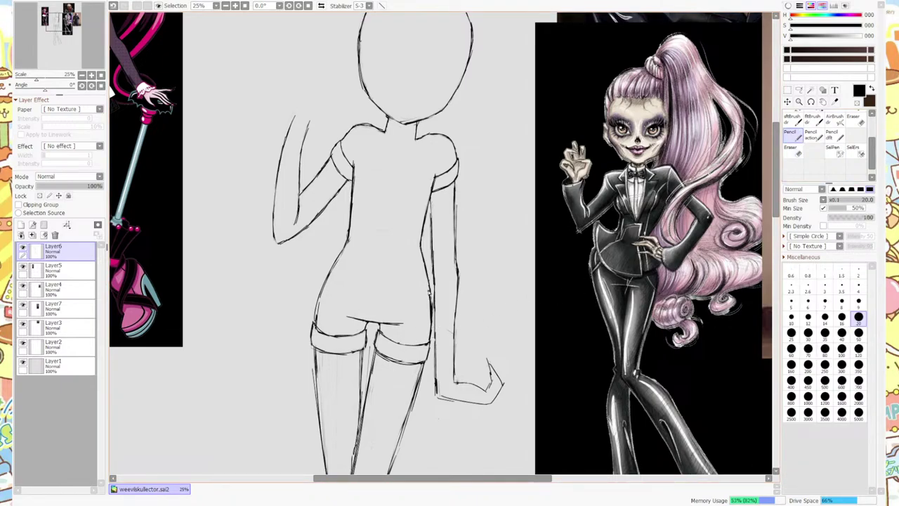
left_click(812, 135)
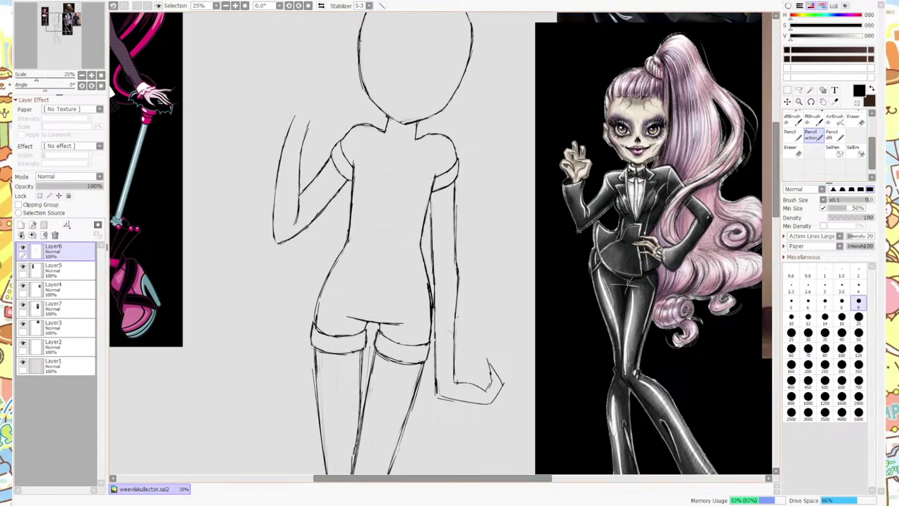
key("e")
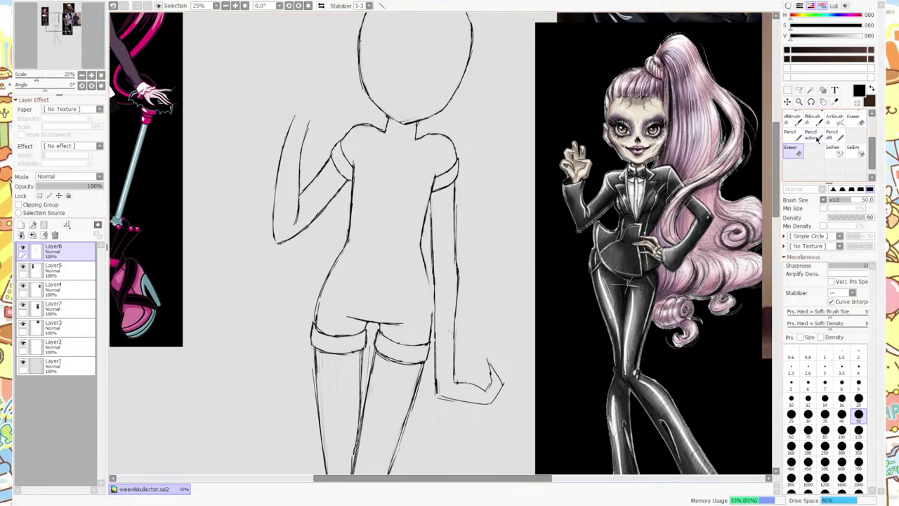
key("e")
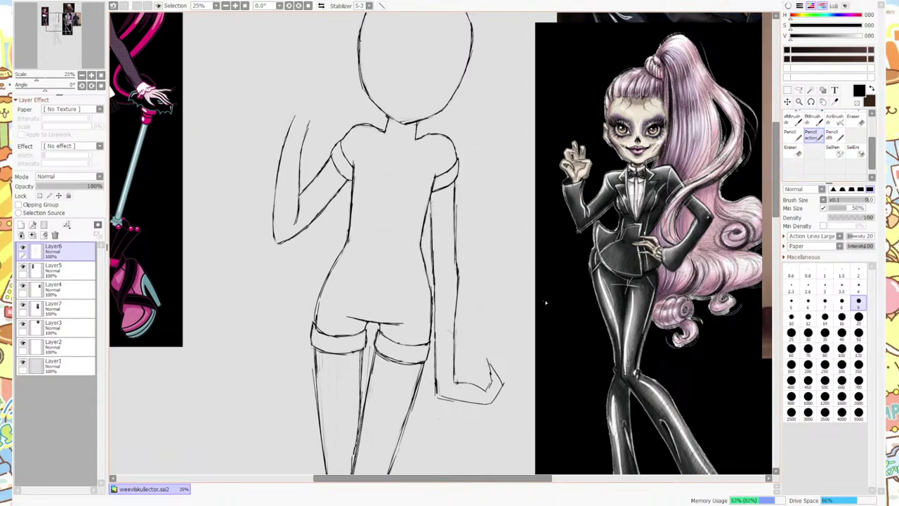
Sketch an open V-shaped collar with pointed lapels below the neck on the upper torso.
left_click_drag(779, 246, 781, 178)
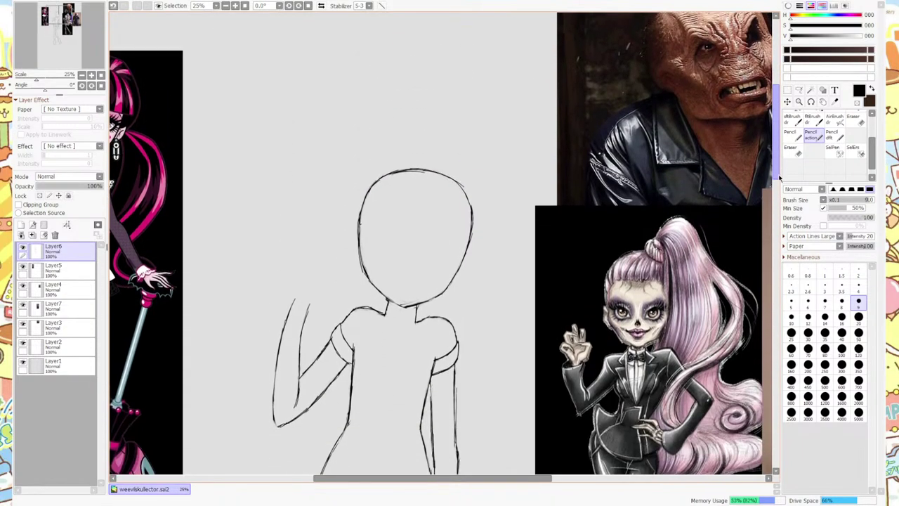
mouse_move(431, 477)
left_mouse_down()
mouse_move(486, 478)
mouse_move(449, 478)
left_mouse_up()
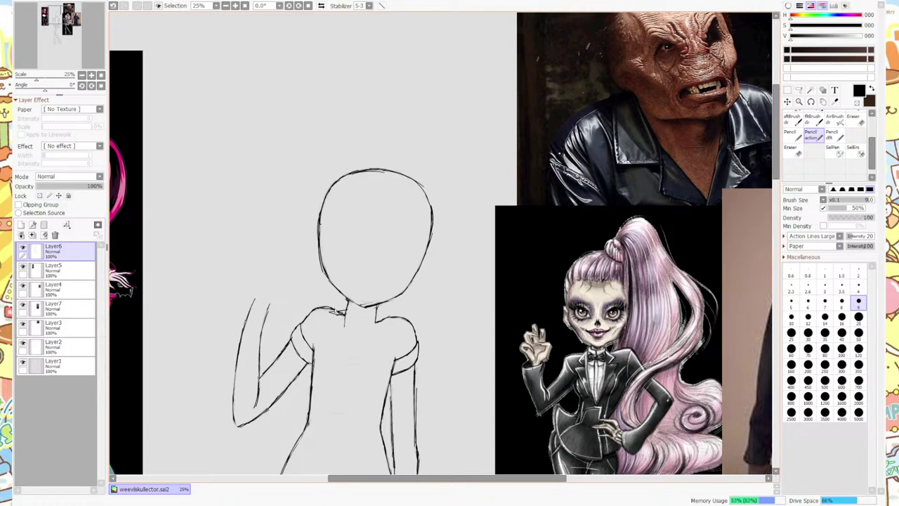
left_click_drag(331, 326, 347, 356)
mouse_move(343, 313)
left_mouse_down()
mouse_move(356, 370)
mouse_move(374, 326)
left_mouse_up()
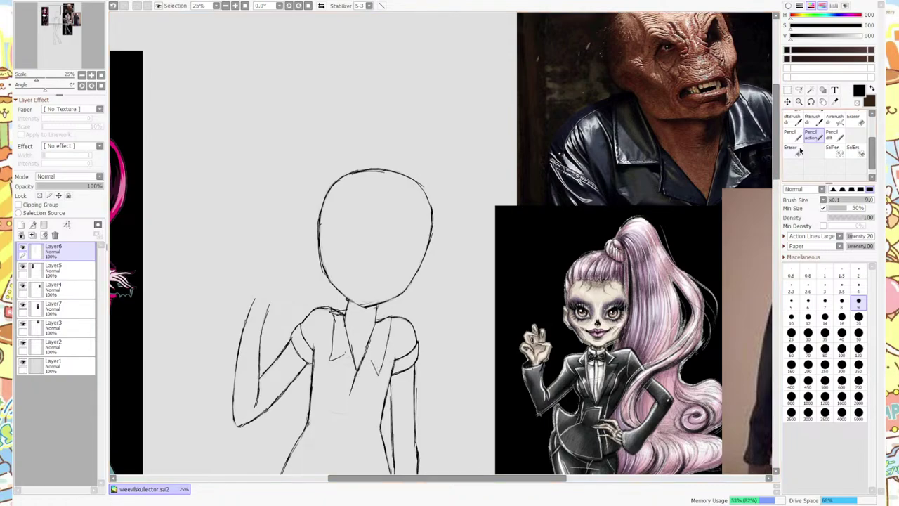
Erase the neck lines and the shoulder line crossing the new collar.
key("e")
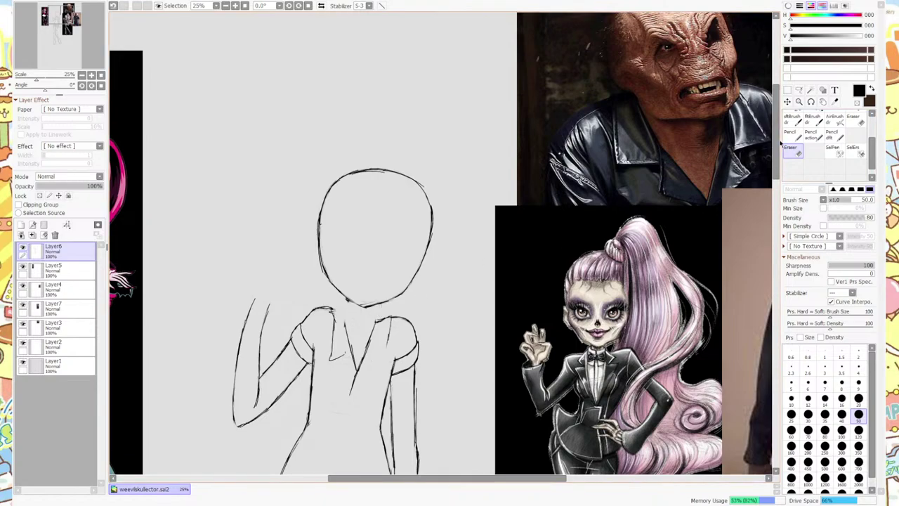
key("n")
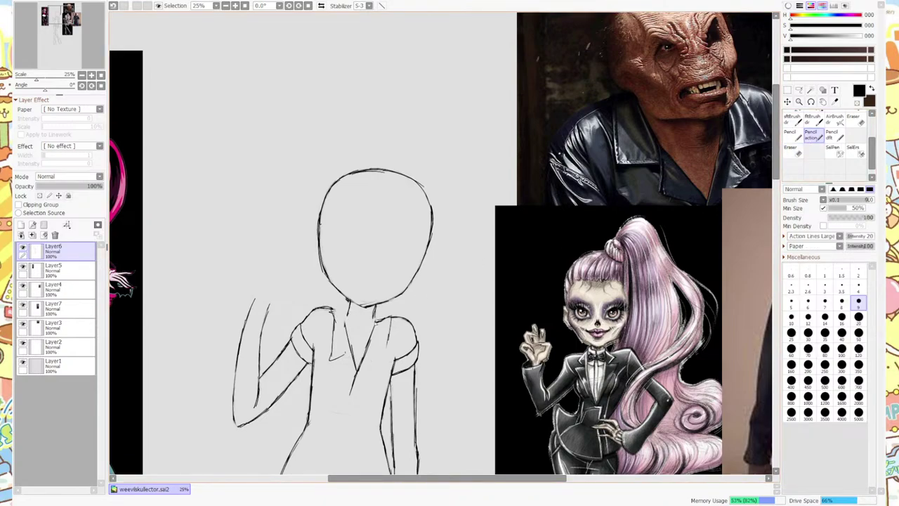
left_click(797, 151)
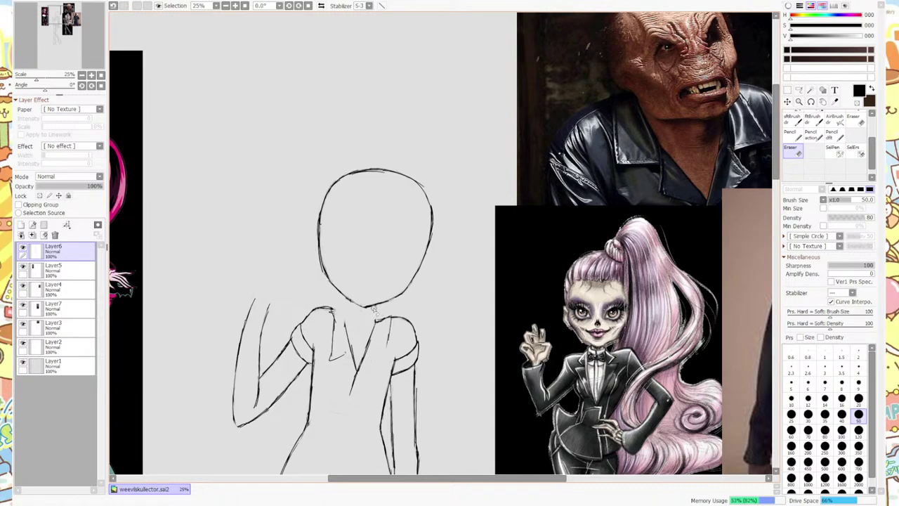
Rotate the canvas view to -11.3° and redraw the neck lines between the chin and the collar with the action pencil.
left_click(244, 6)
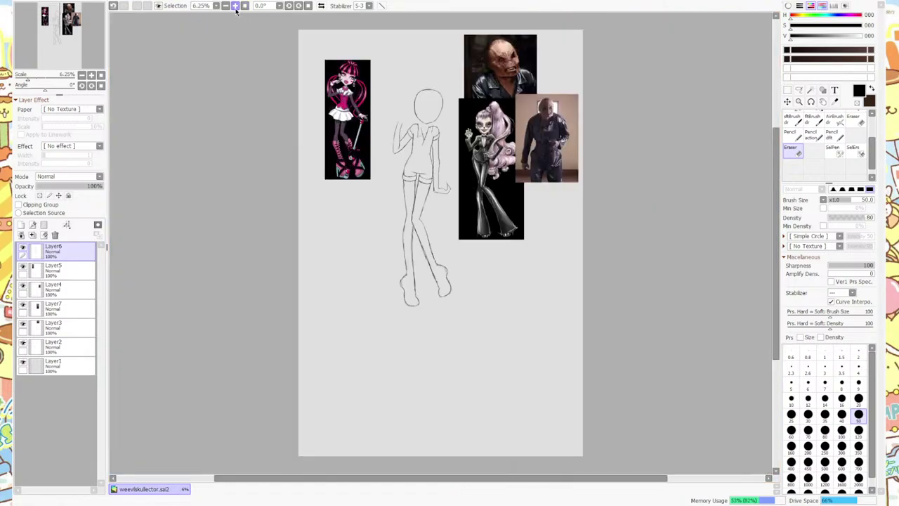
left_click(237, 5)
left_click(241, 6)
left_click(241, 6)
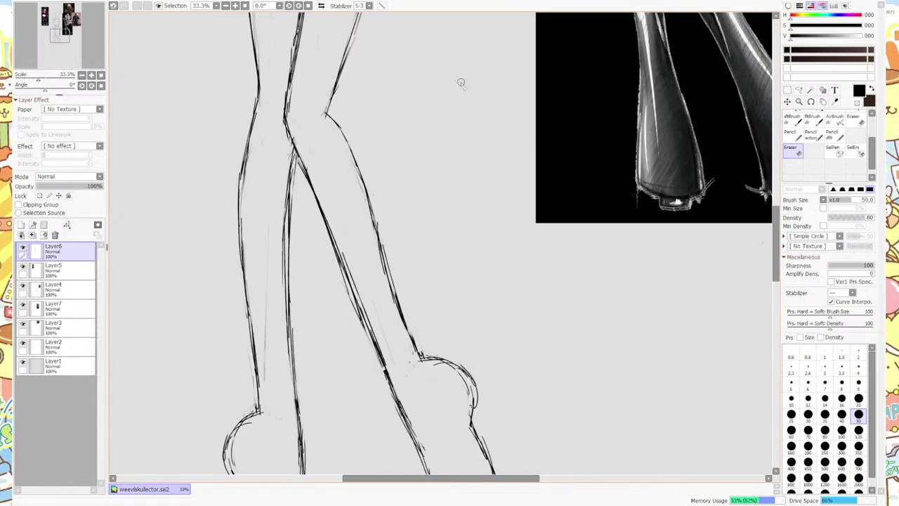
left_click_drag(773, 209, 782, 127)
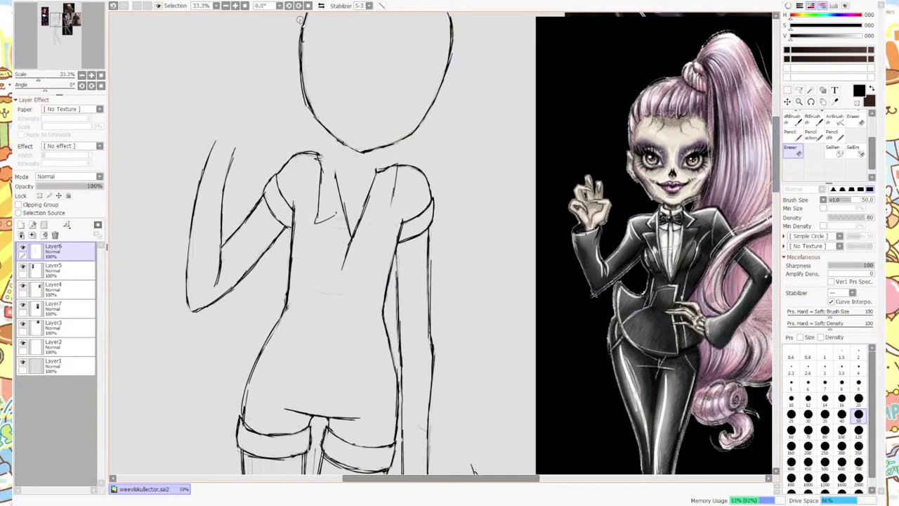
left_click_drag(298, 21, 337, 17)
left_click(813, 135)
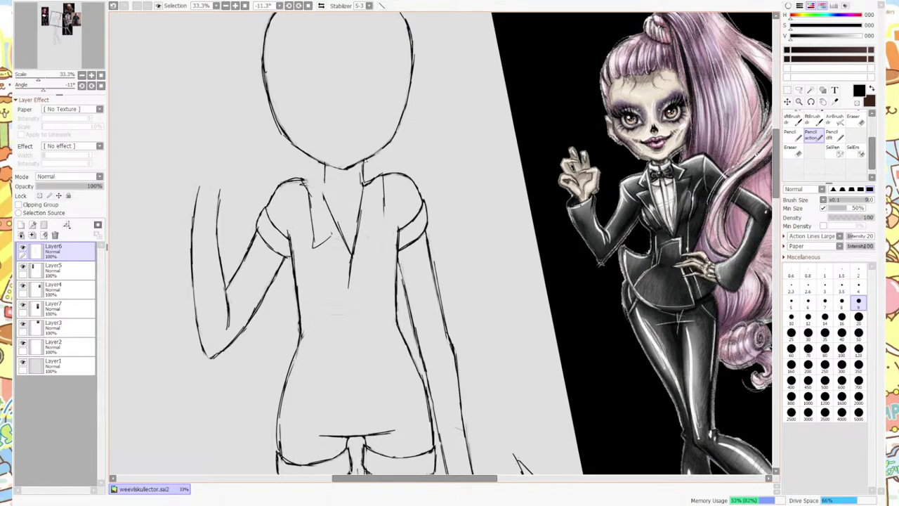
Erase the V-shaped collar, its lapels and the stray shoulder line from the upper torso with the size 50 eraser.
left_click(791, 149)
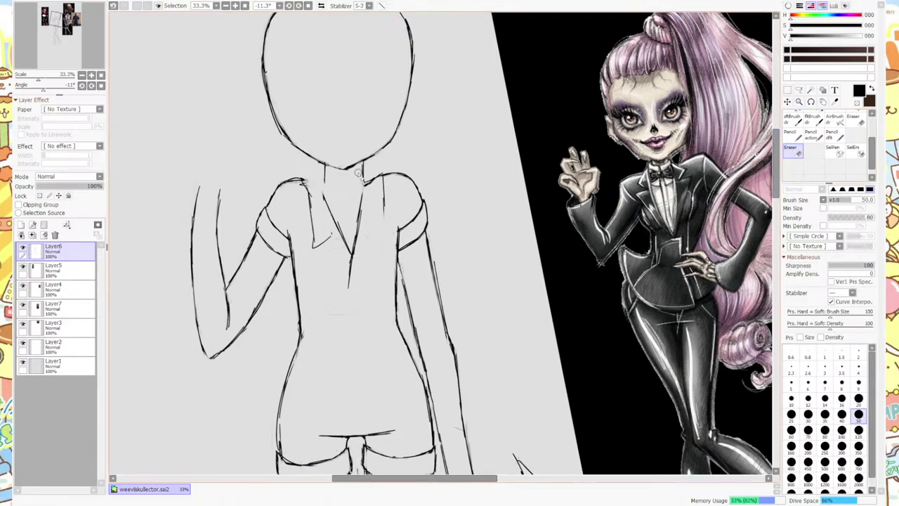
mouse_move(359, 172)
left_mouse_down()
mouse_move(348, 279)
mouse_move(357, 240)
mouse_move(345, 262)
mouse_move(352, 256)
mouse_move(321, 188)
mouse_move(335, 219)
mouse_move(312, 258)
mouse_move(303, 185)
left_mouse_up()
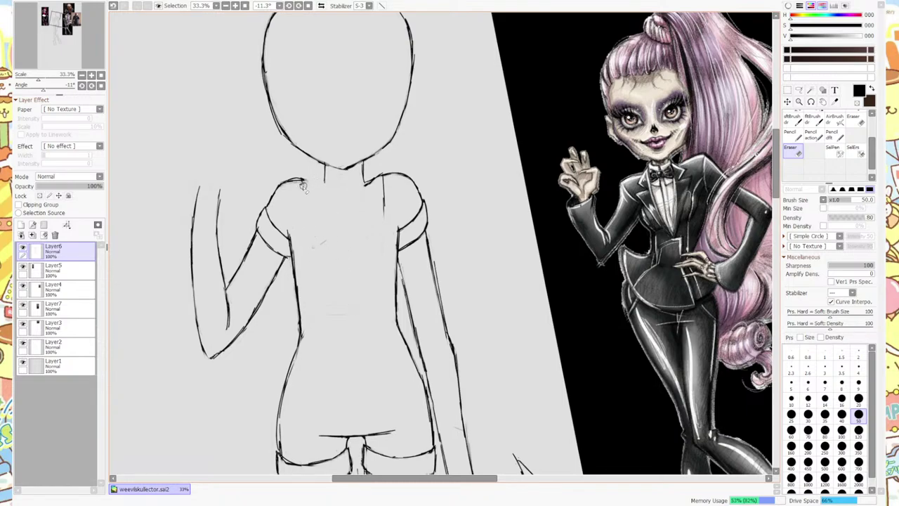
left_click_drag(324, 247, 320, 253)
mouse_move(385, 209)
left_mouse_down()
mouse_move(380, 220)
mouse_move(385, 186)
mouse_move(385, 204)
mouse_move(393, 190)
left_mouse_up()
Extend the shoulder line on the raised-arm side to the base of the neck with the action pencil.
scroll(288, 281, "down", 3)
scroll(383, 245, "up", 1)
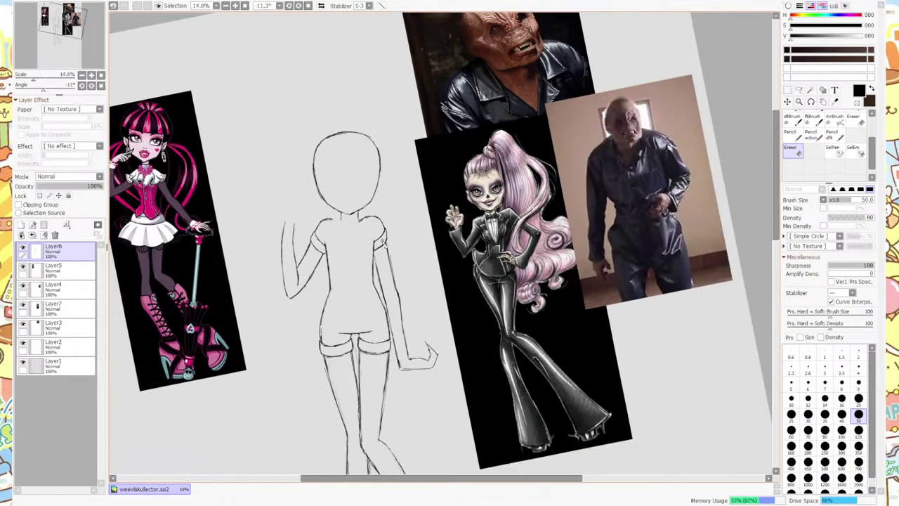
scroll(372, 206, "up", 5)
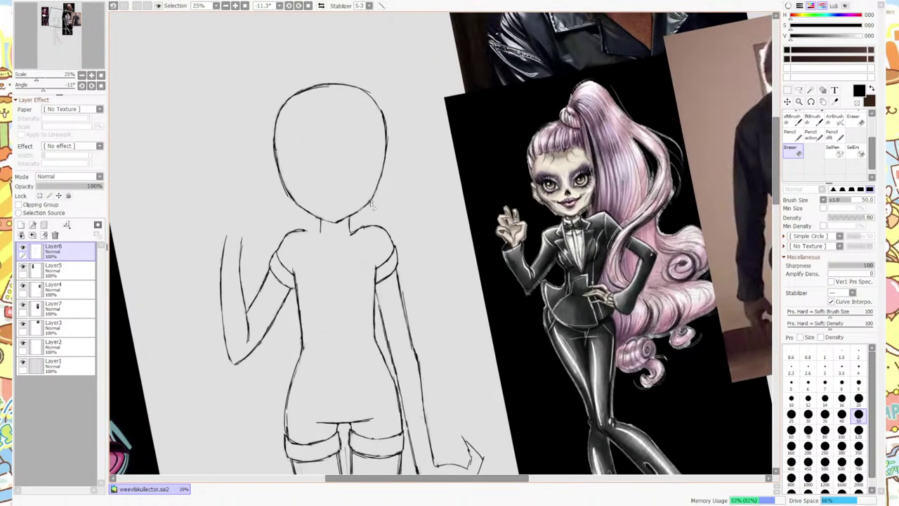
scroll(331, 377, "up", 1)
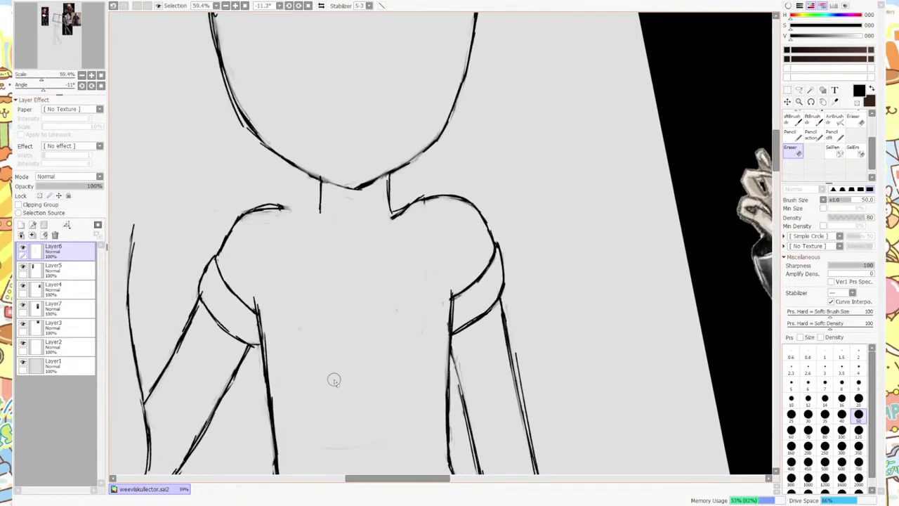
left_click(813, 134)
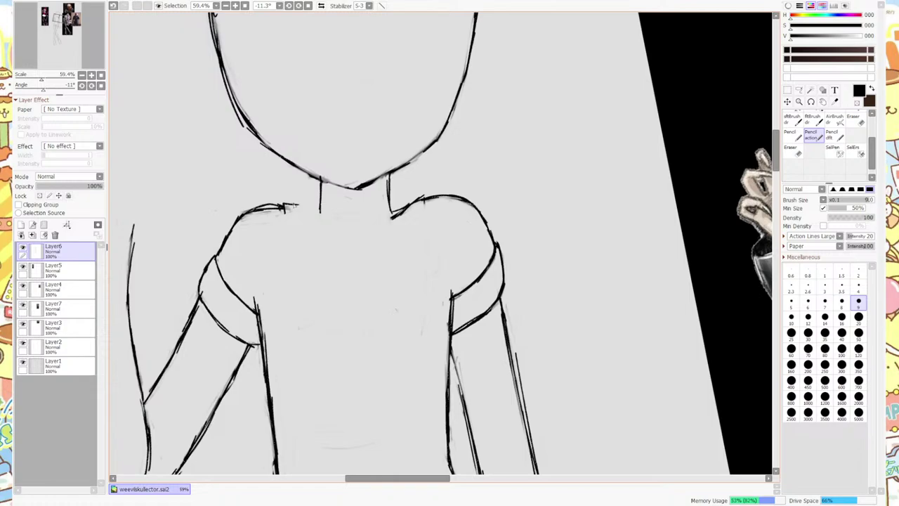
left_click_drag(313, 214, 286, 208)
Sketch a narrow V-neckline running from both sides of the neck down to a point on the chest.
scroll(617, 254, "down", 8)
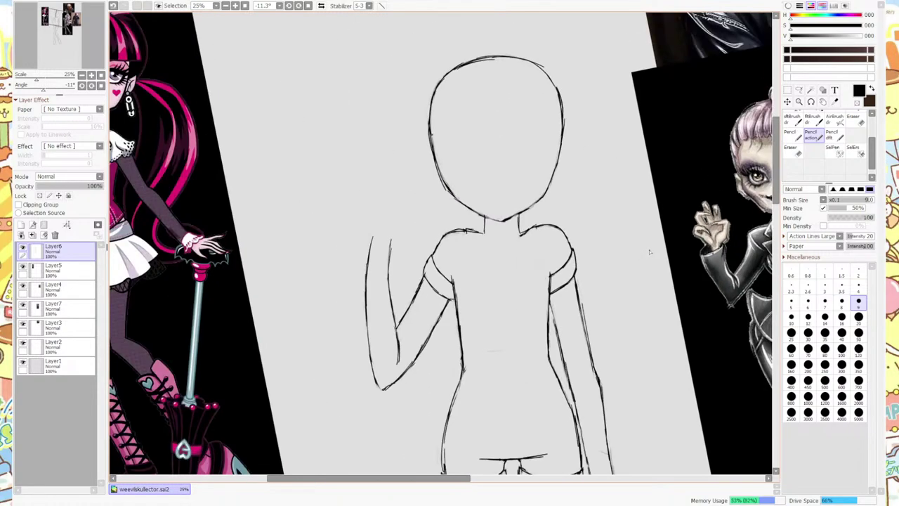
scroll(632, 271, "up", 5)
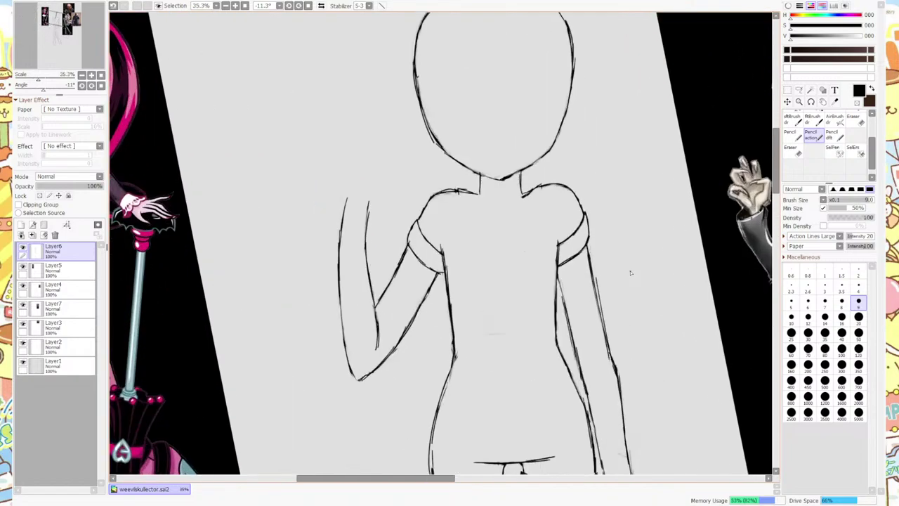
scroll(632, 272, "down", 4)
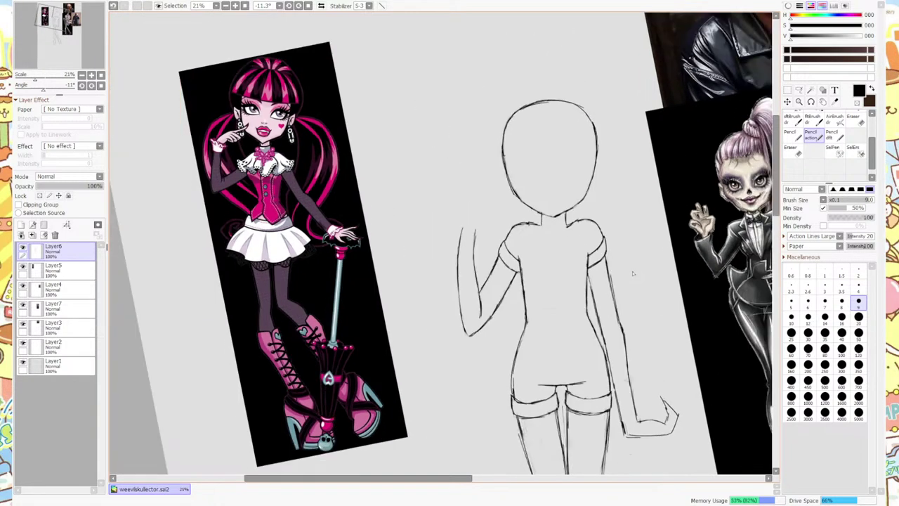
scroll(632, 278, "down", 2)
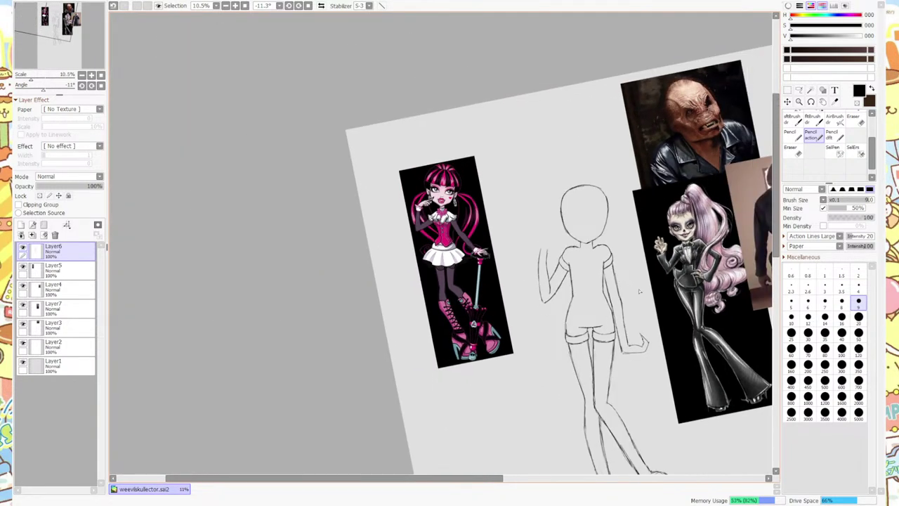
scroll(639, 291, "up", 5)
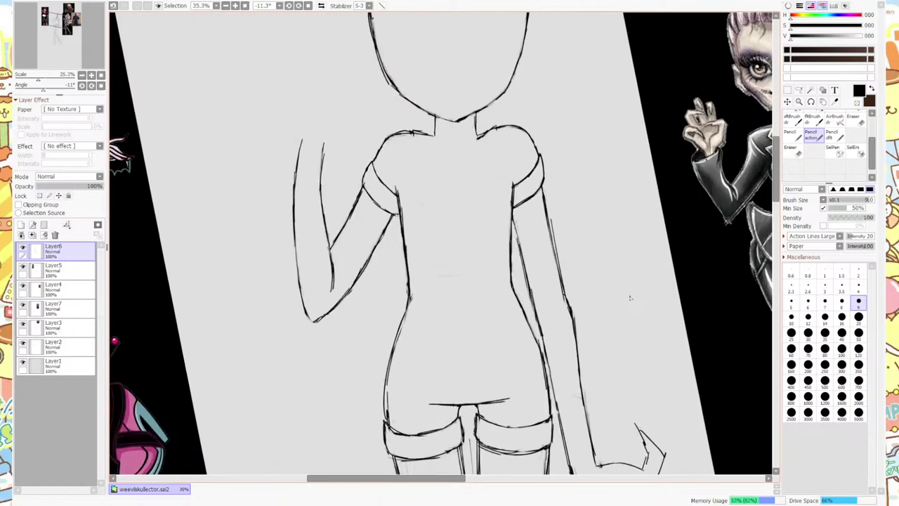
mouse_move(434, 138)
left_mouse_down()
mouse_move(452, 202)
mouse_move(460, 204)
mouse_move(477, 154)
mouse_move(481, 166)
left_mouse_up()
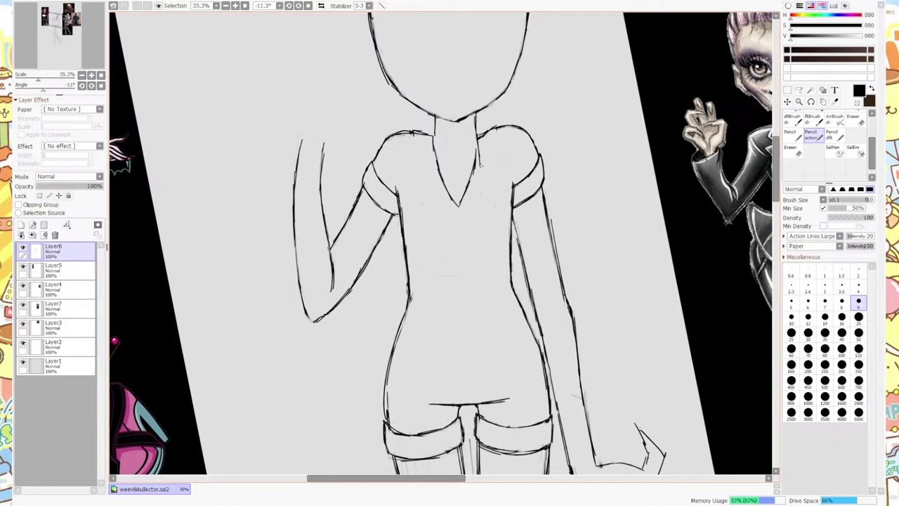
left_click_drag(459, 213, 480, 139)
Erase the neckline edge on the lowered-arm side, redraw it as a curve, and trim its lower part.
key("e")
left_click_drag(462, 220, 481, 132)
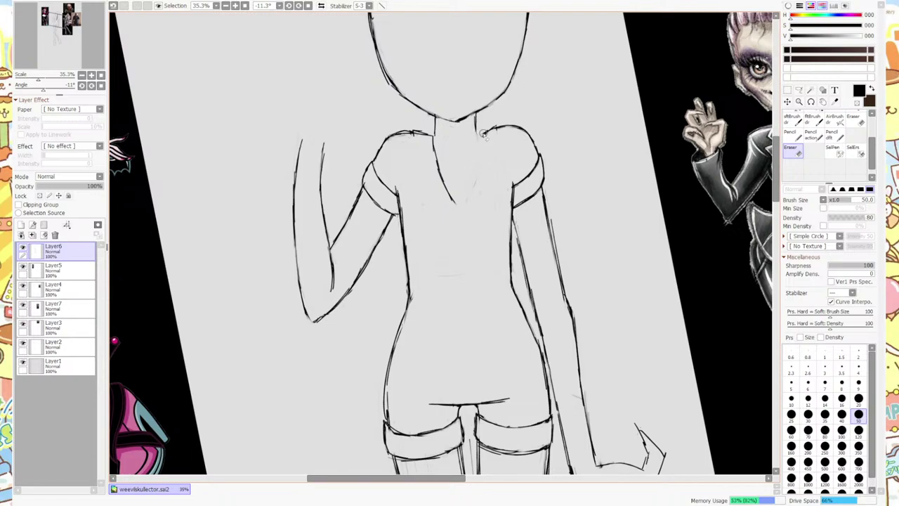
left_click(813, 135)
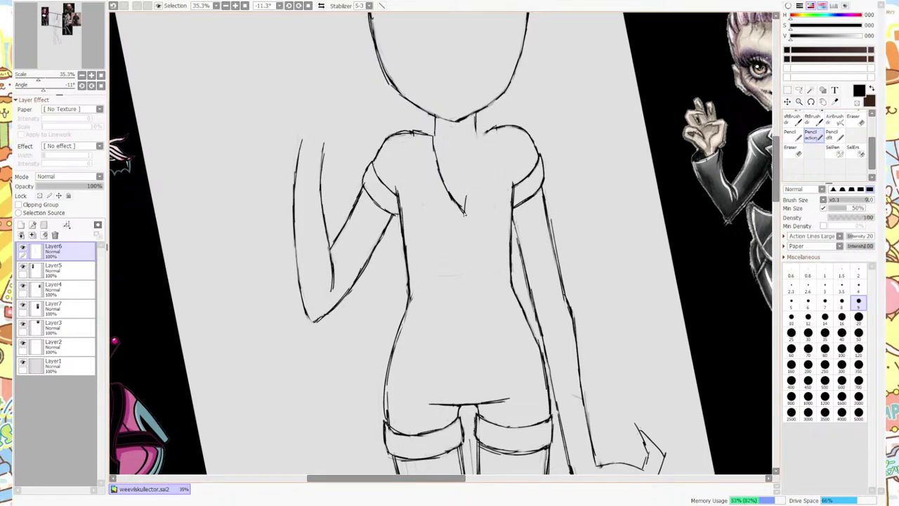
left_click_drag(464, 209, 480, 159)
key("e")
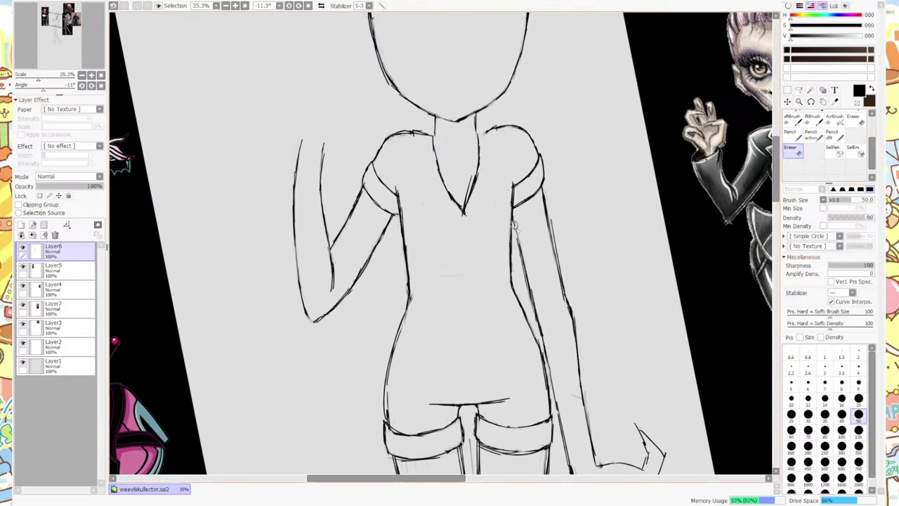
left_click_drag(465, 191, 472, 192)
Rework the lower part of the neckline edge on the lowered-arm side so it meets the point of the V.
left_click(811, 134)
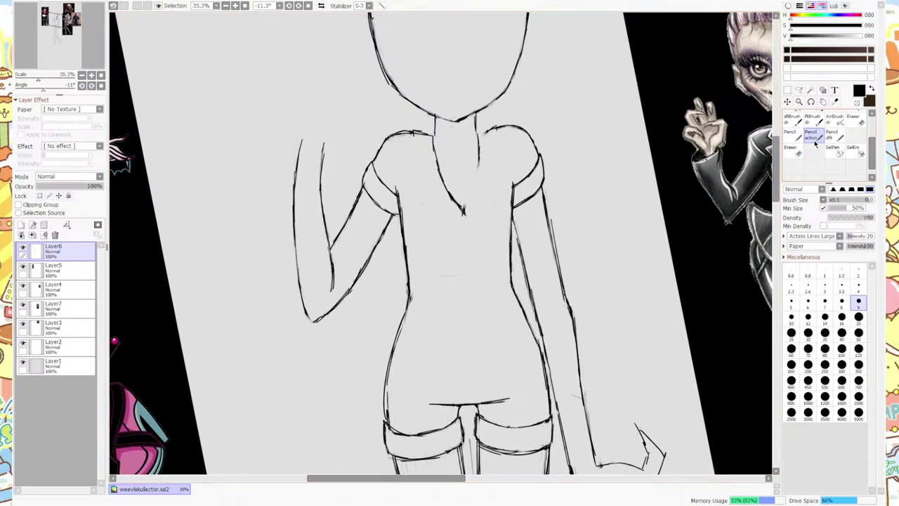
left_click_drag(464, 210, 479, 132)
left_click(798, 152)
mouse_move(464, 210)
left_mouse_down()
mouse_move(460, 184)
mouse_move(481, 162)
left_mouse_up()
left_click(812, 134)
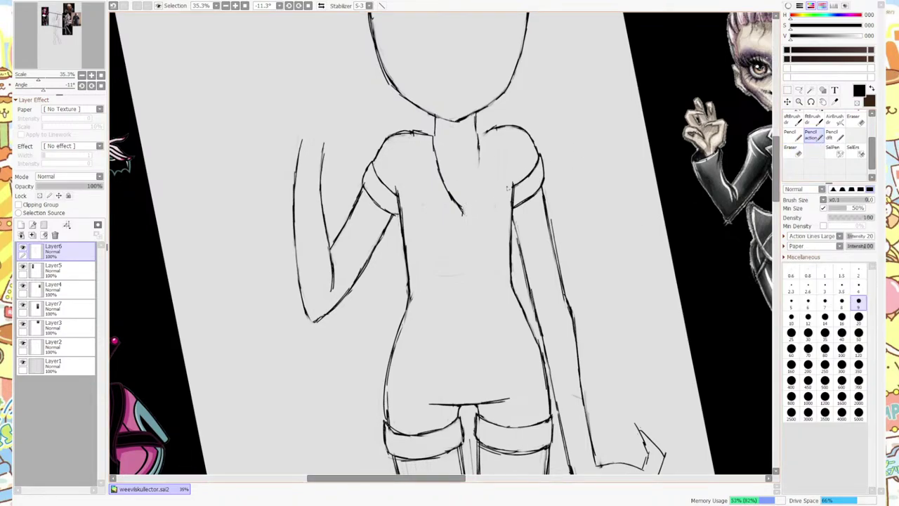
left_click_drag(463, 213, 481, 135)
mouse_move(776, 189)
left_mouse_down()
mouse_move(775, 120)
mouse_move(775, 190)
left_mouse_up()
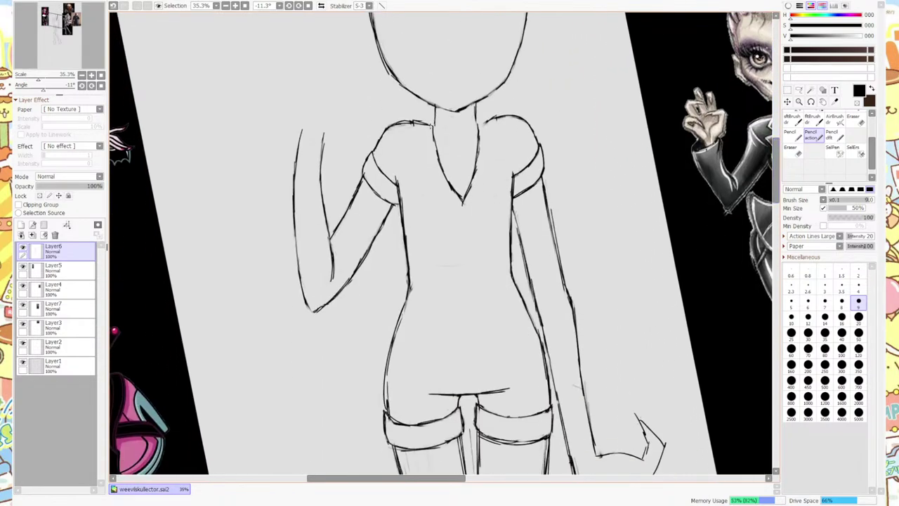
Sketch notched collar lapels on both sides of the V-neckline, erasing the shoulder lines that cross them.
mouse_move(430, 125)
left_mouse_down()
mouse_move(411, 149)
mouse_move(414, 174)
mouse_move(465, 206)
mouse_move(488, 186)
mouse_move(503, 151)
mouse_move(484, 123)
mouse_move(507, 156)
mouse_move(493, 166)
mouse_move(486, 127)
left_mouse_up()
key("e")
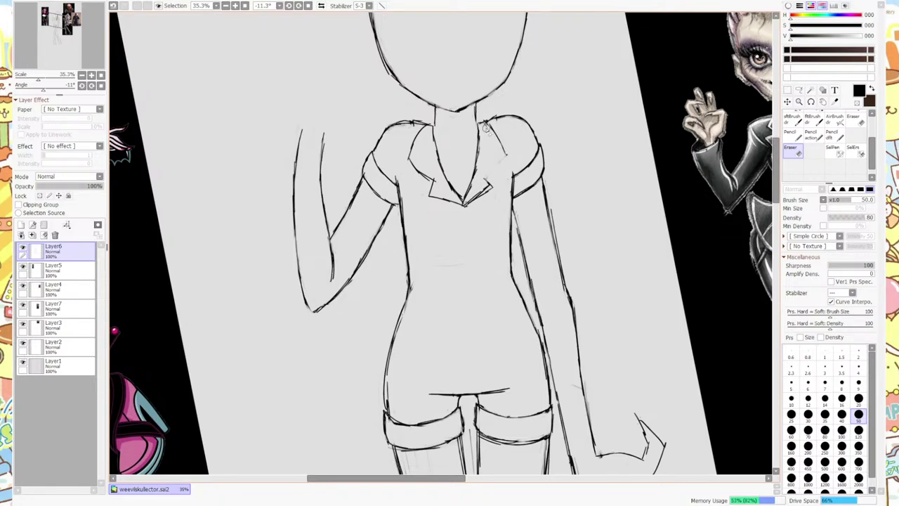
mouse_move(412, 127)
left_mouse_down()
mouse_move(432, 118)
mouse_move(436, 140)
mouse_move(480, 120)
mouse_move(489, 131)
left_mouse_up()
key("n")
left_click_drag(490, 172, 507, 161)
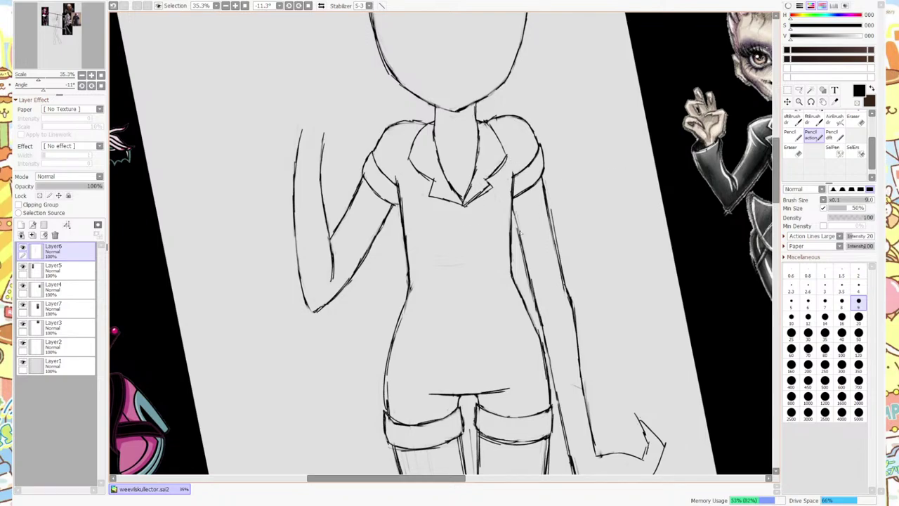
Check the jumpsuit reference photo and sketch a curved waistband across the character's waist.
scroll(483, 198, "down", 5)
scroll(457, 223, "up", 2)
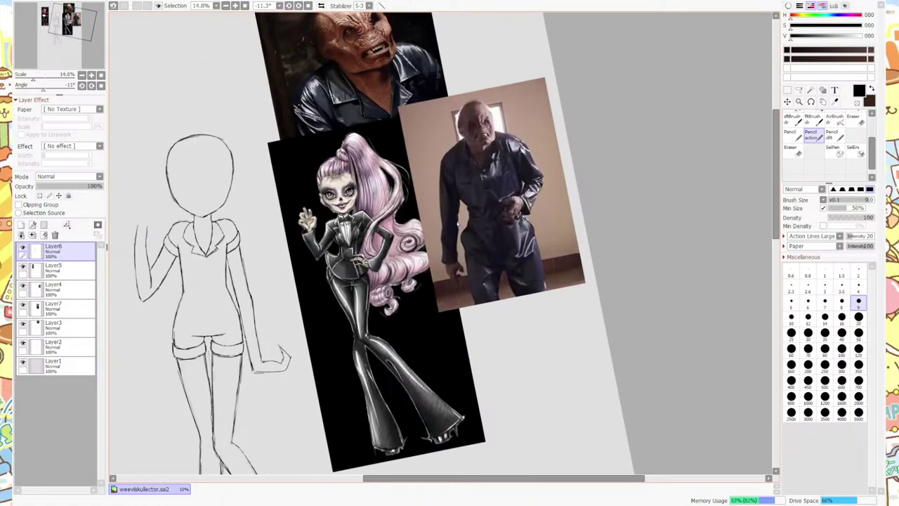
scroll(457, 223, "up", 7)
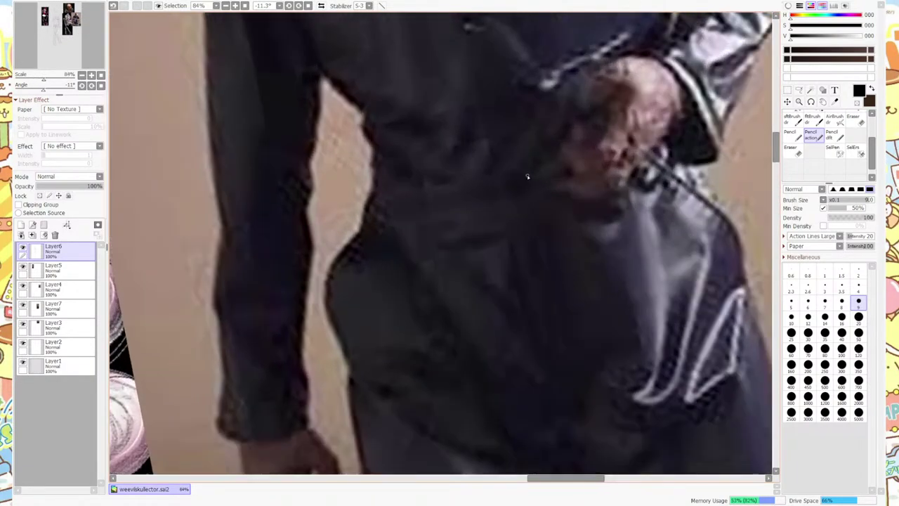
scroll(528, 177, "down", 8)
scroll(498, 128, "up", 3)
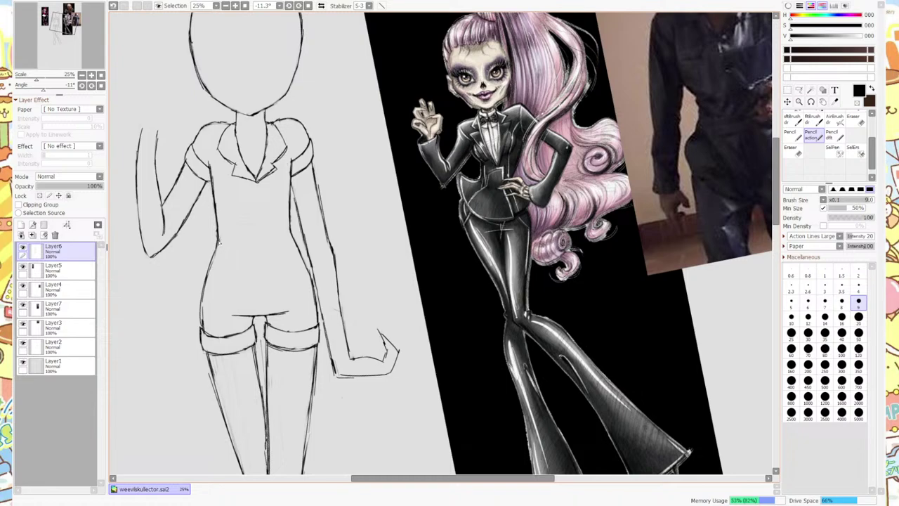
mouse_move(218, 243)
left_mouse_down()
mouse_move(289, 237)
mouse_move(220, 245)
mouse_move(295, 239)
left_mouse_up()
mouse_move(217, 233)
left_mouse_down()
mouse_move(288, 224)
mouse_move(218, 225)
left_mouse_up()
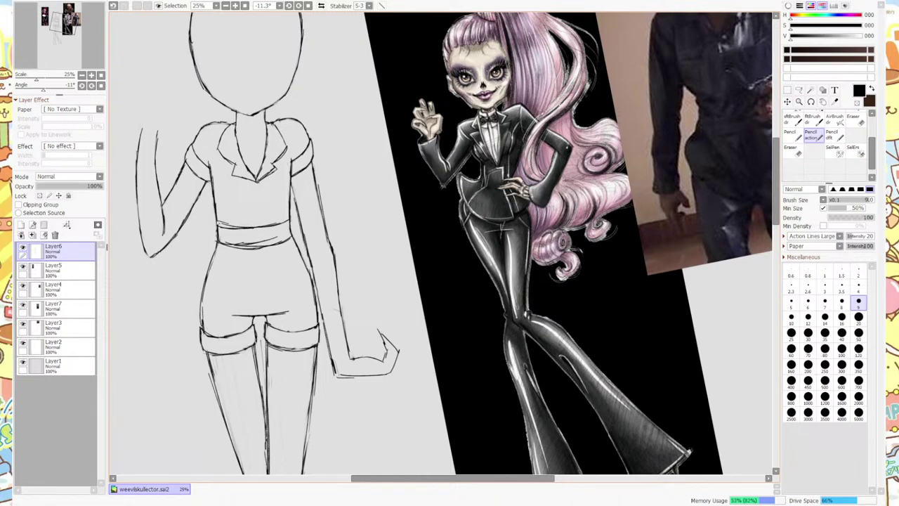
Erase the stray lines inside the waistband and redraw its upper and lower edges with the action pencil.
left_click(792, 149)
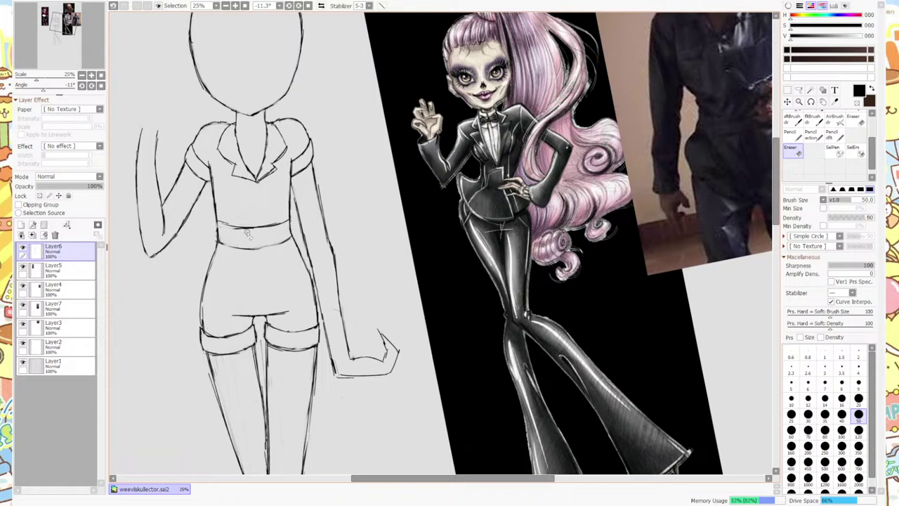
key("n")
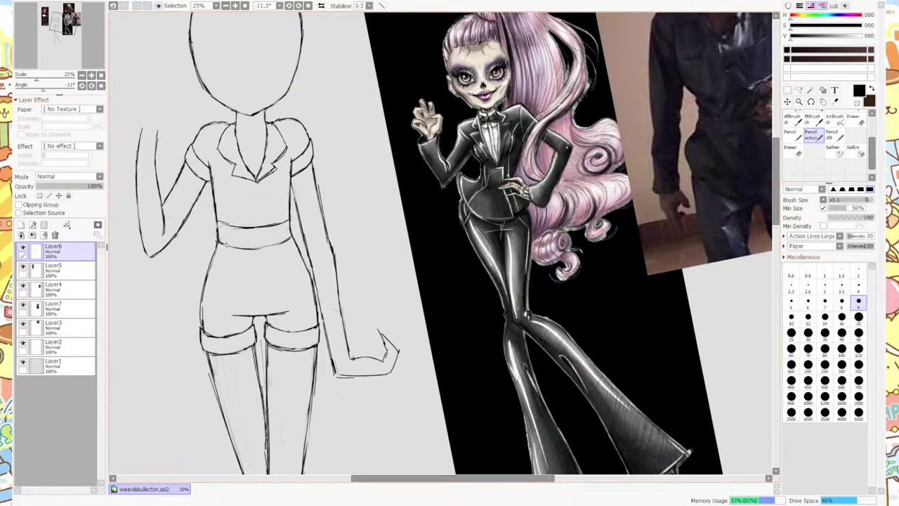
mouse_move(225, 244)
left_mouse_down()
mouse_move(264, 253)
mouse_move(295, 239)
left_mouse_up()
left_click_drag(218, 225, 289, 222)
Draw the centre front line from the neckline's point to the waistband and on down to the crotch of the shorts.
left_click_drag(257, 181, 260, 290)
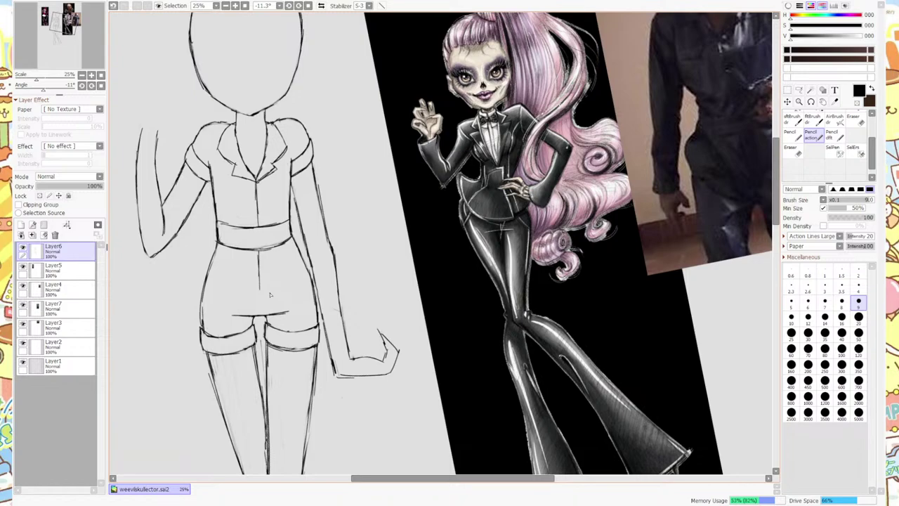
left_click_drag(261, 319, 261, 278)
scroll(372, 247, "down", 5)
scroll(365, 300, "up", 2)
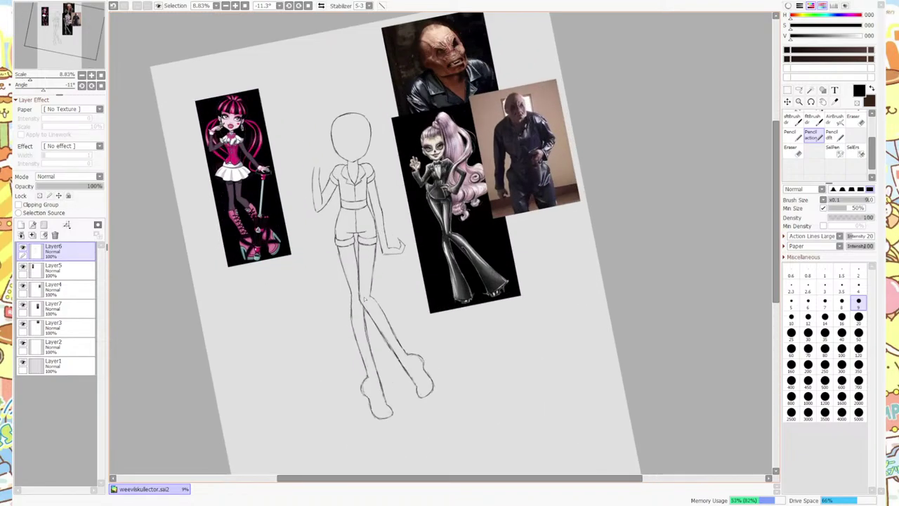
Sketch slanted pocket openings on both hips of the shorts below the waistband.
scroll(396, 188, "up", 2)
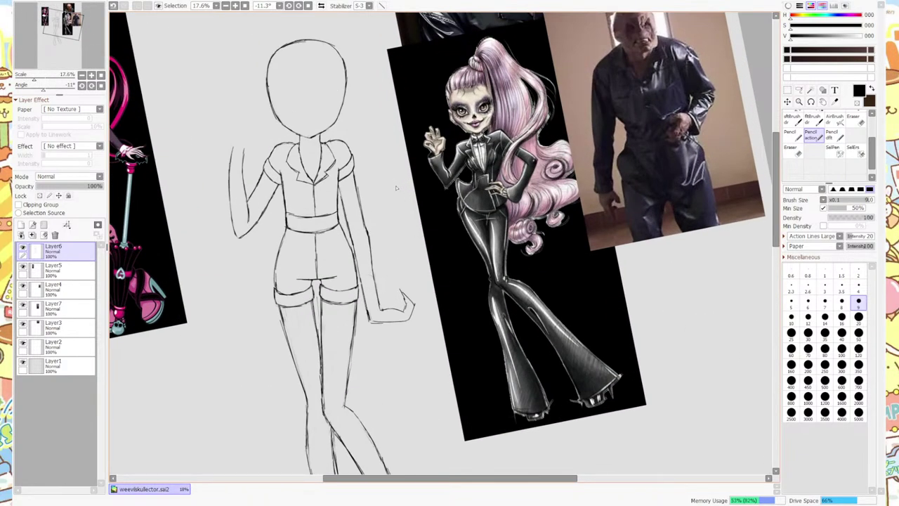
scroll(396, 188, "down", 3)
scroll(347, 181, "up", 4)
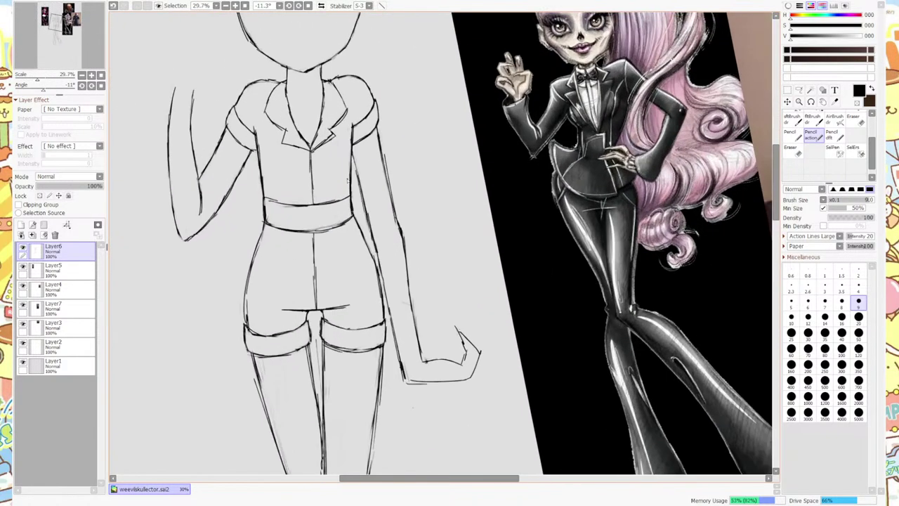
scroll(347, 181, "down", 1)
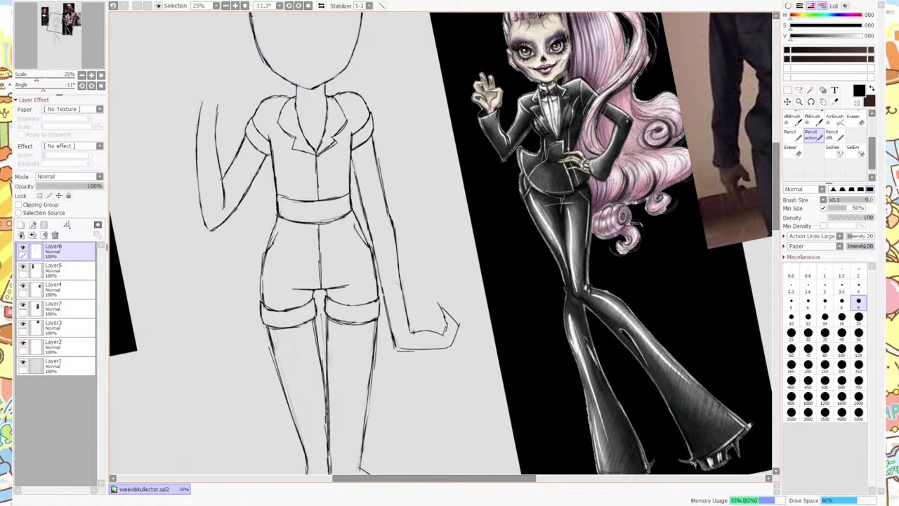
Reinforce the slanted pocket openings on both hips of the shorts with short action pencil strokes.
key("e")
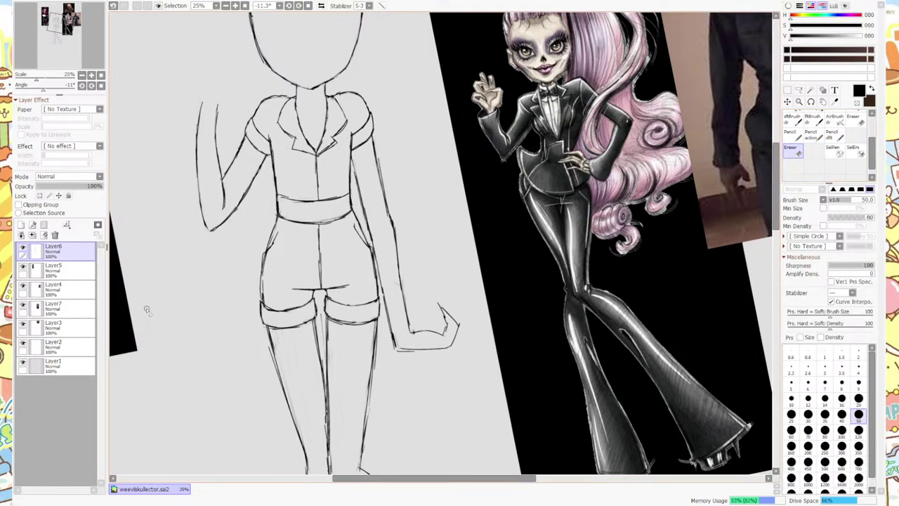
scroll(145, 307, "up", 2)
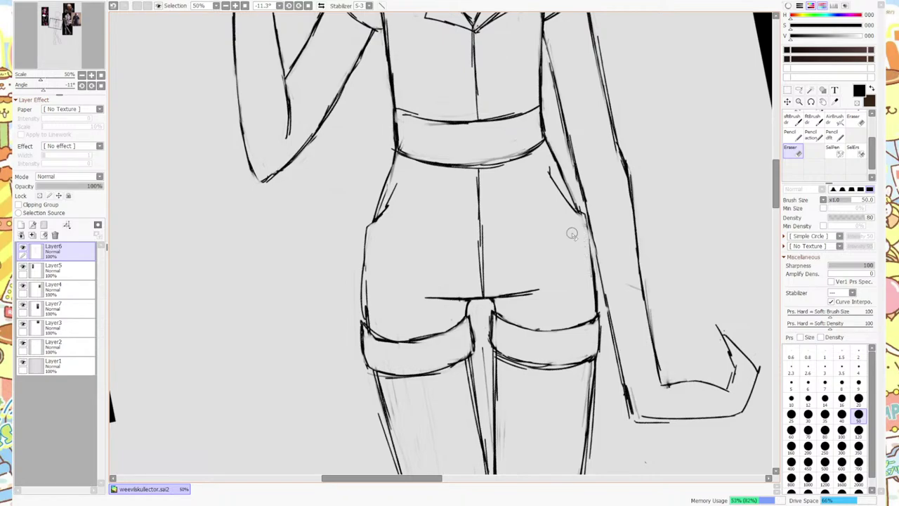
scroll(571, 233, "down", 4)
scroll(524, 266, "up", 2)
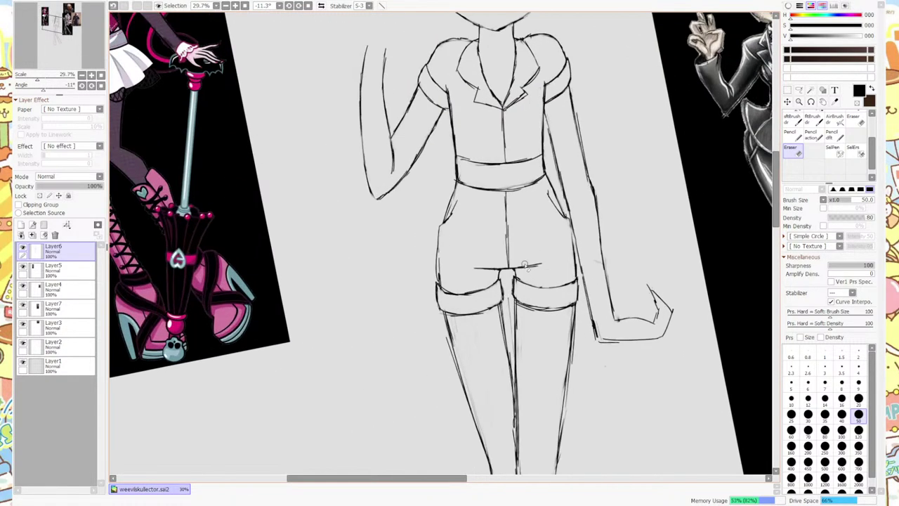
left_click(812, 135)
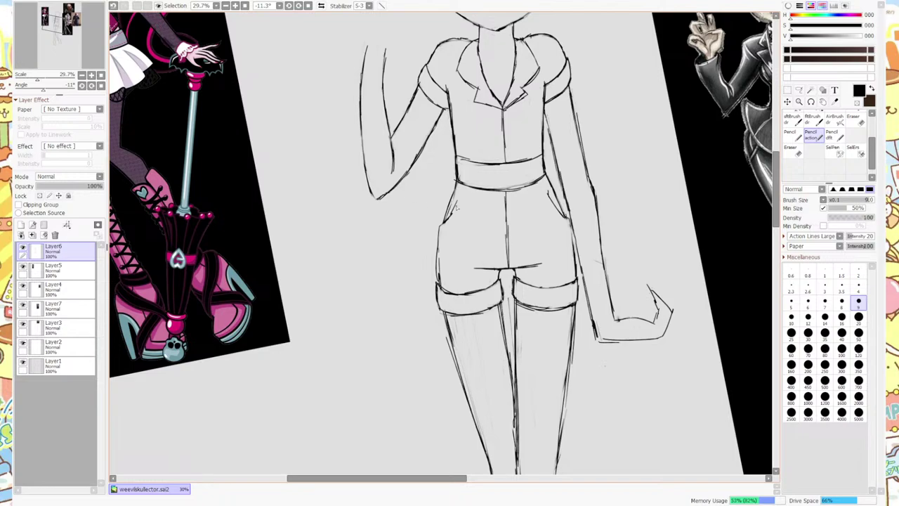
left_click_drag(456, 211, 460, 194)
left_click_drag(543, 177, 552, 196)
Reset the canvas rotation to 0° and examine the full figure's proportions beside the reference images.
scroll(406, 238, "down", 5)
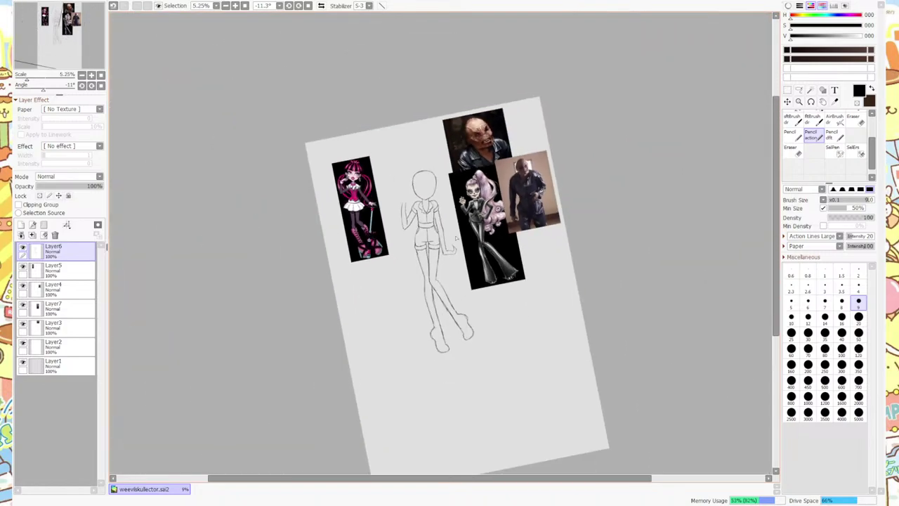
scroll(406, 238, "up", 2)
key("Home")
scroll(406, 239, "down", 1)
scroll(434, 134, "up", 5)
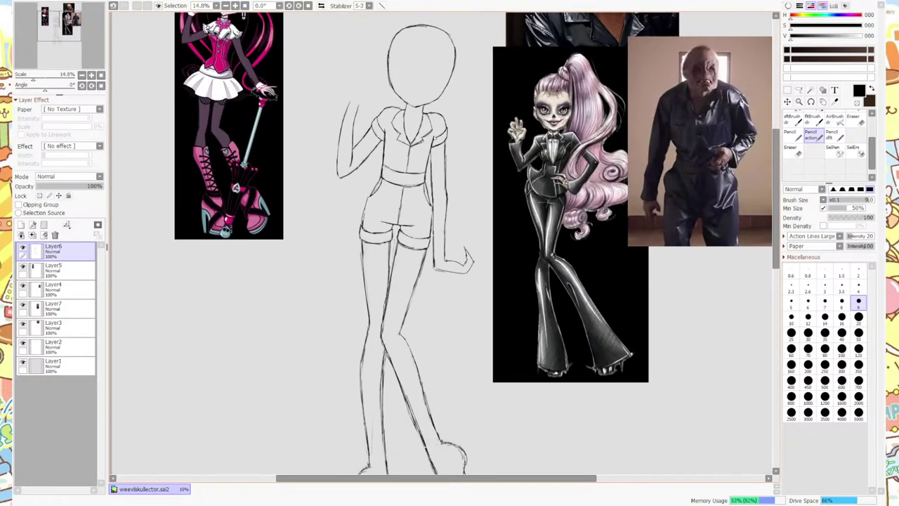
scroll(434, 135, "down", 3)
scroll(453, 355, "up", 3)
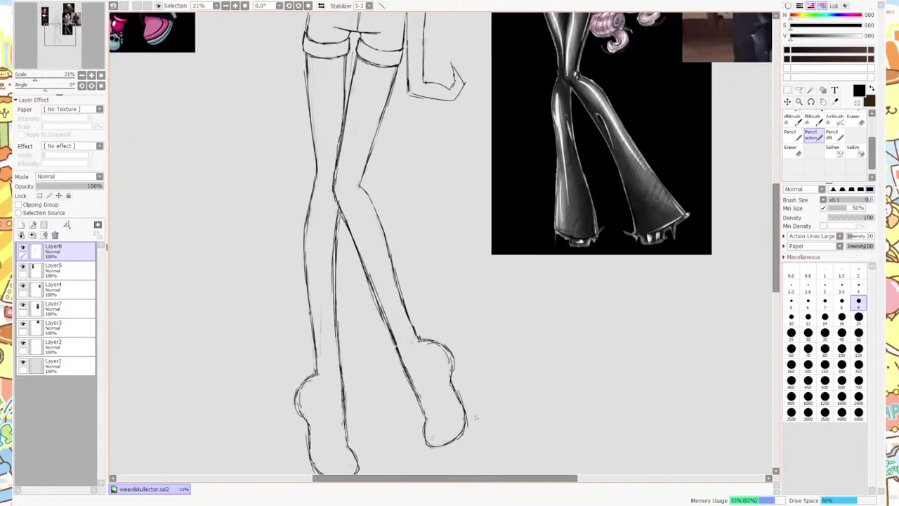
scroll(453, 354, "down", 3)
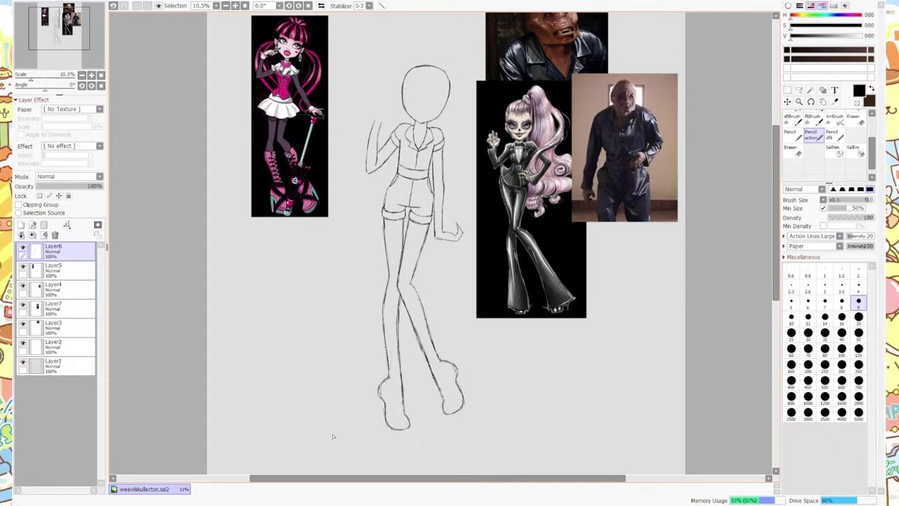
Select the lowered forearm and hand with the selection pen and rotate them slightly outward from the hip.
scroll(507, 226, "up", 3)
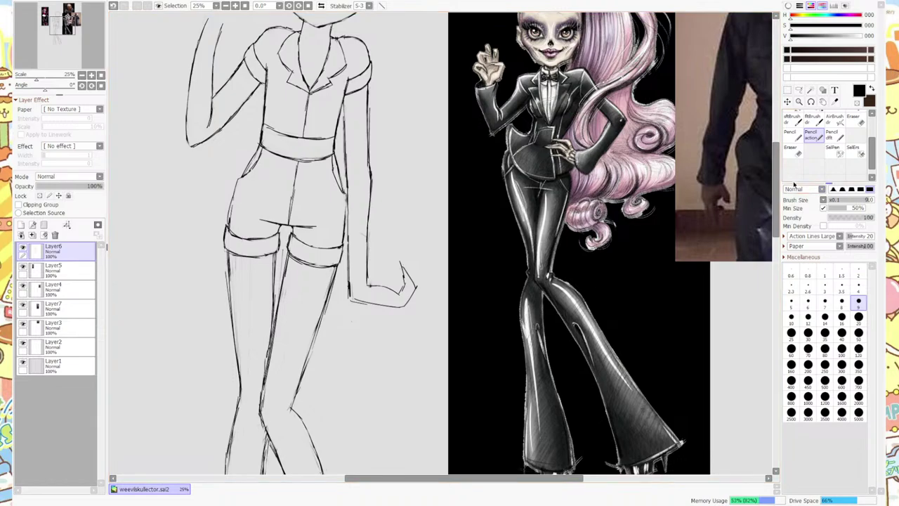
left_click(834, 147)
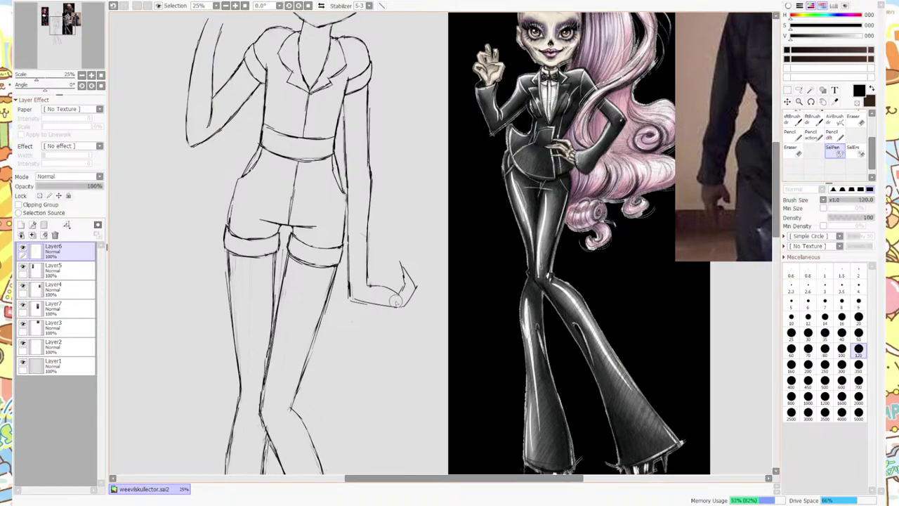
mouse_move(379, 301)
left_mouse_down()
mouse_move(377, 251)
mouse_move(366, 239)
mouse_move(353, 309)
mouse_move(352, 177)
mouse_move(370, 204)
mouse_move(371, 175)
mouse_move(385, 298)
mouse_move(414, 312)
mouse_move(426, 288)
mouse_move(422, 308)
left_mouse_up()
key("ctrl+t")
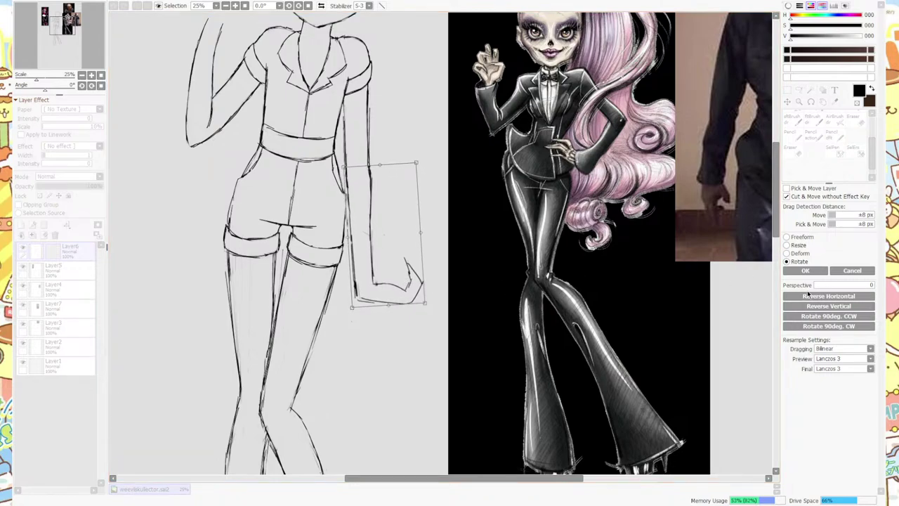
left_click(805, 271)
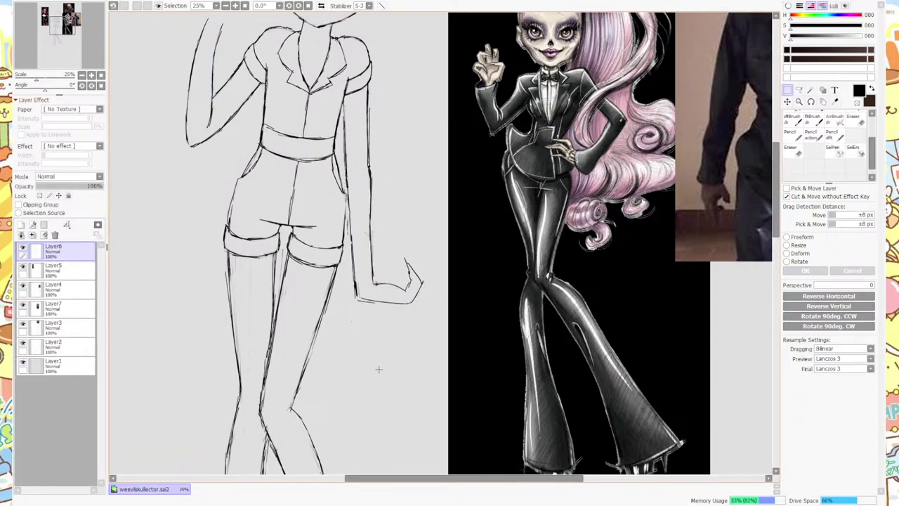
scroll(413, 292, "down", 2)
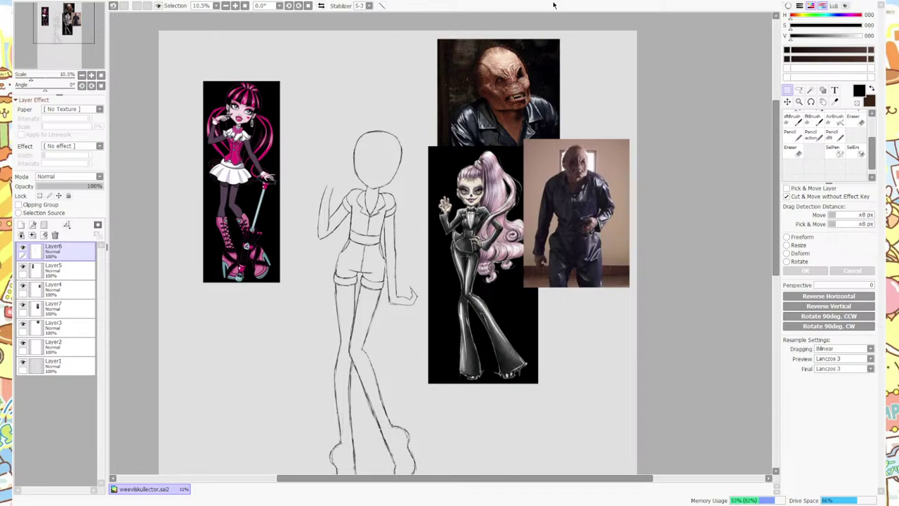
scroll(436, 301, "down", 3)
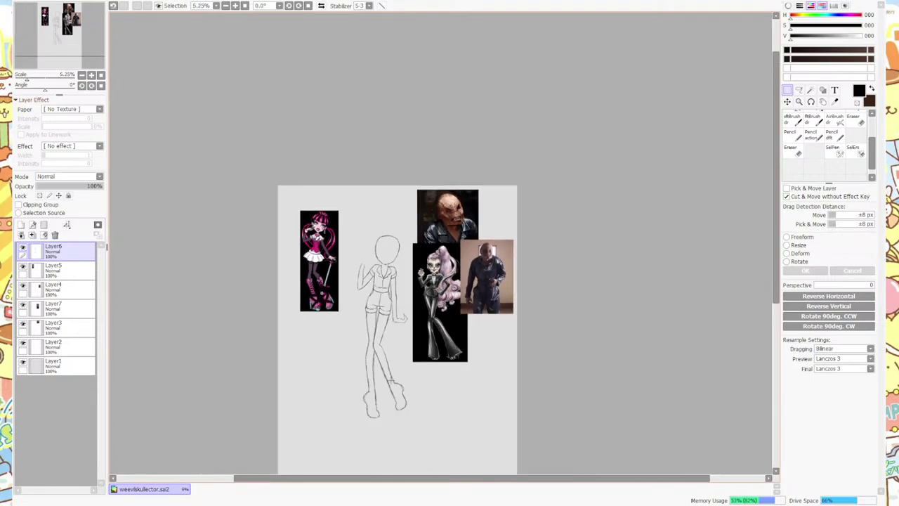
scroll(396, 421, "down", 1)
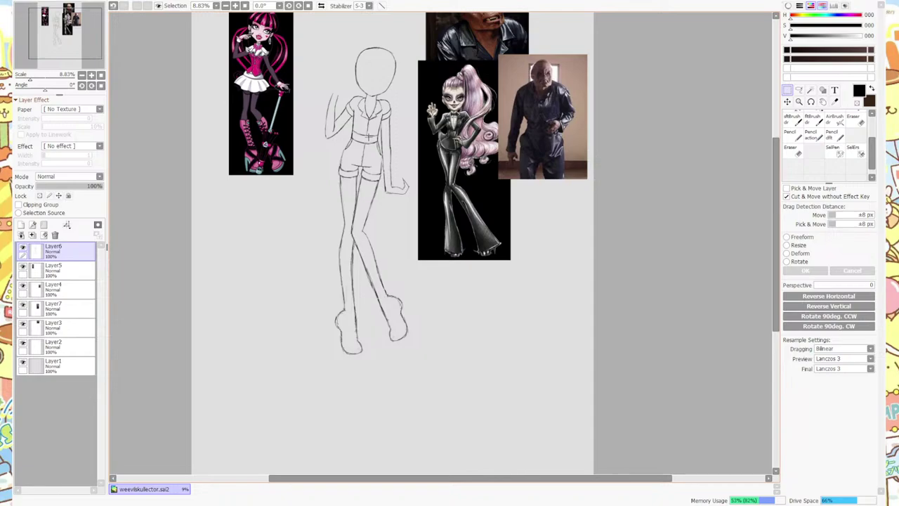
scroll(239, 233, "down", 3)
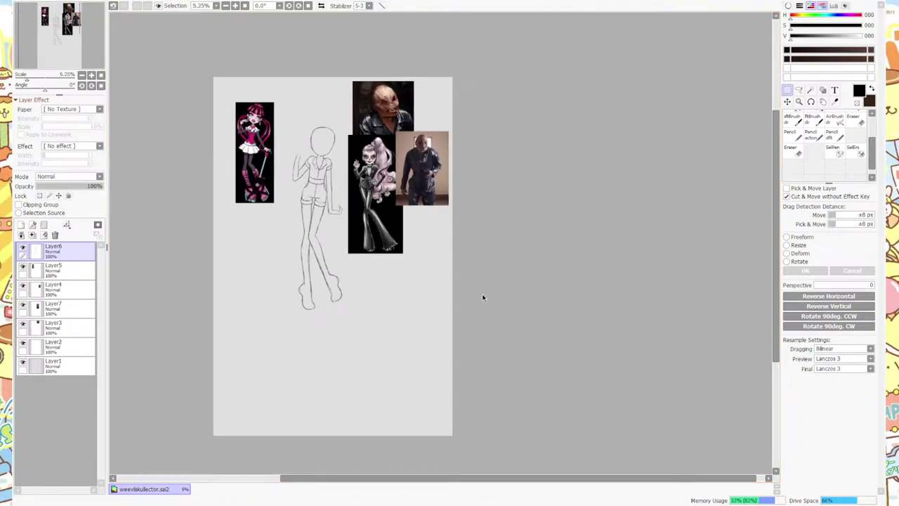
Handwrite BRB on a new blank canvas with the Pencil at size 350, and close that canvas.
key("ctrl+n")
key("Return")
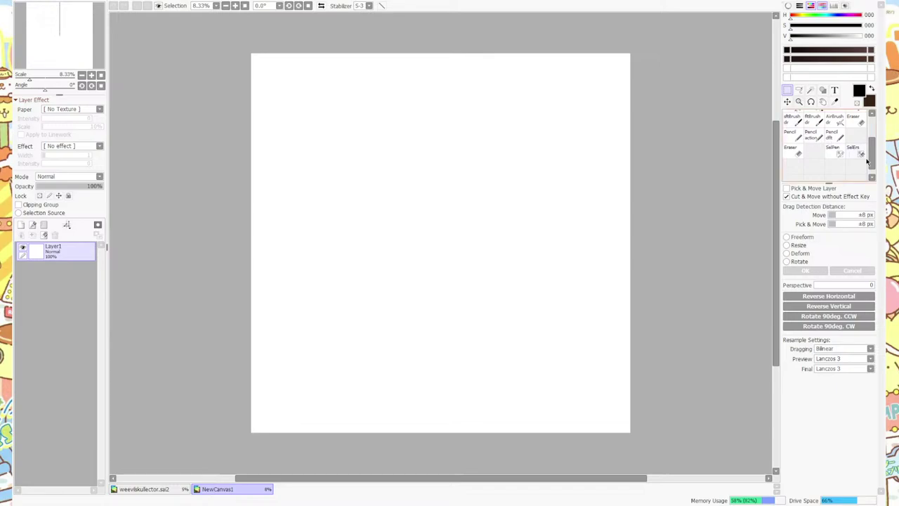
scroll(814, 133, "up", 2)
left_click(792, 130)
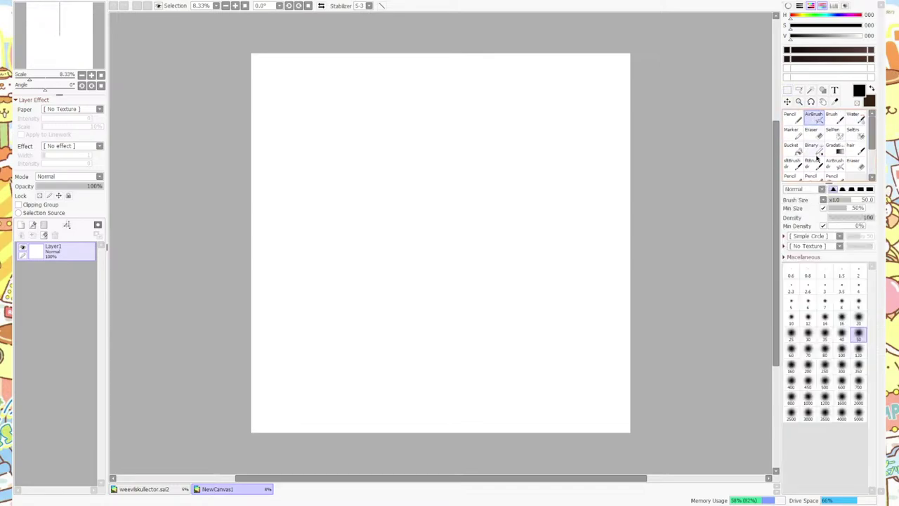
left_click(792, 117)
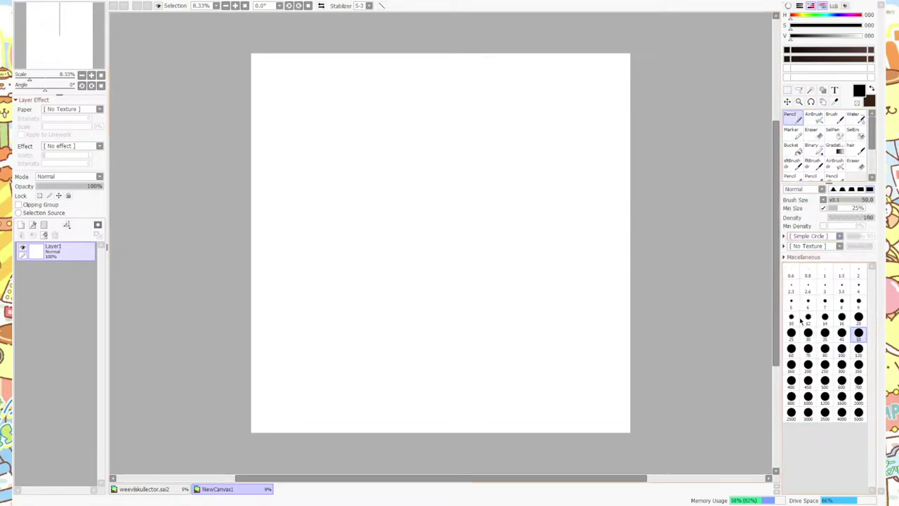
left_click(859, 348)
left_click(858, 365)
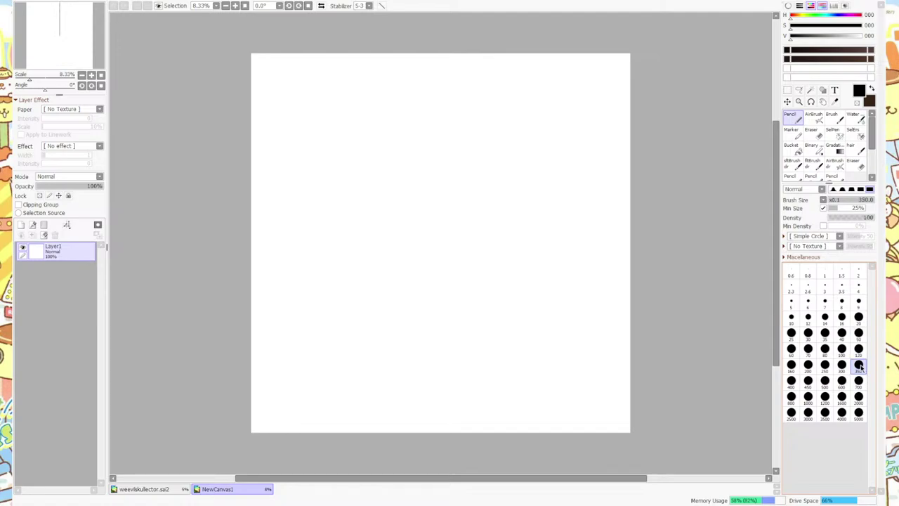
mouse_move(305, 275)
left_mouse_down()
mouse_move(323, 177)
mouse_move(338, 215)
mouse_move(324, 269)
mouse_move(403, 180)
mouse_move(409, 240)
mouse_move(457, 277)
mouse_move(468, 179)
mouse_move(493, 238)
mouse_move(460, 282)
left_mouse_up()
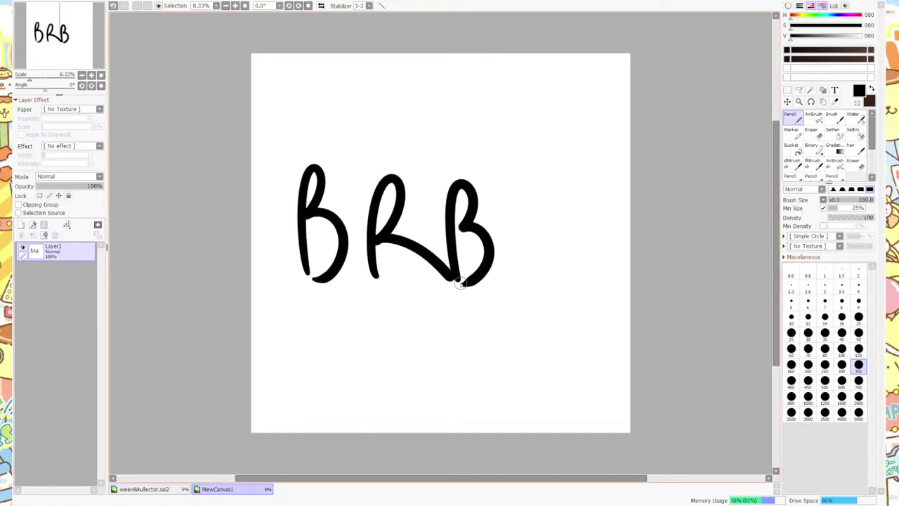
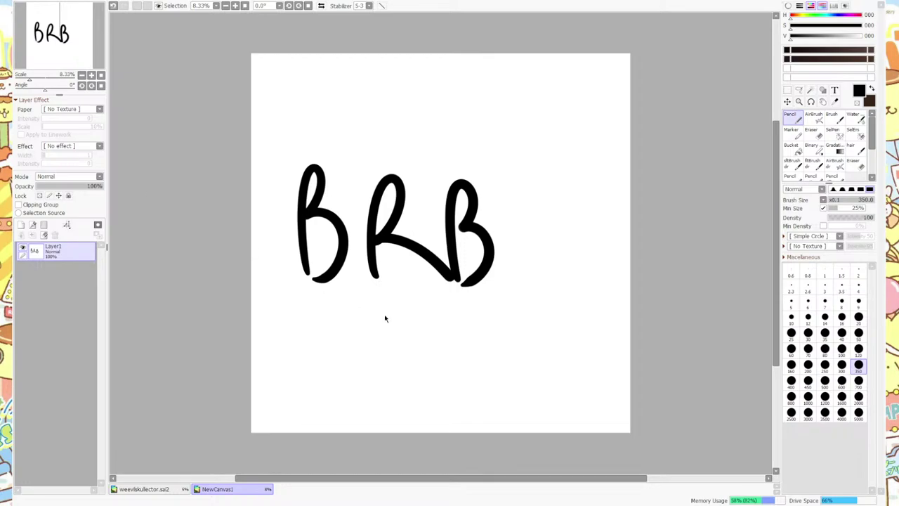
key("ctrl+w")
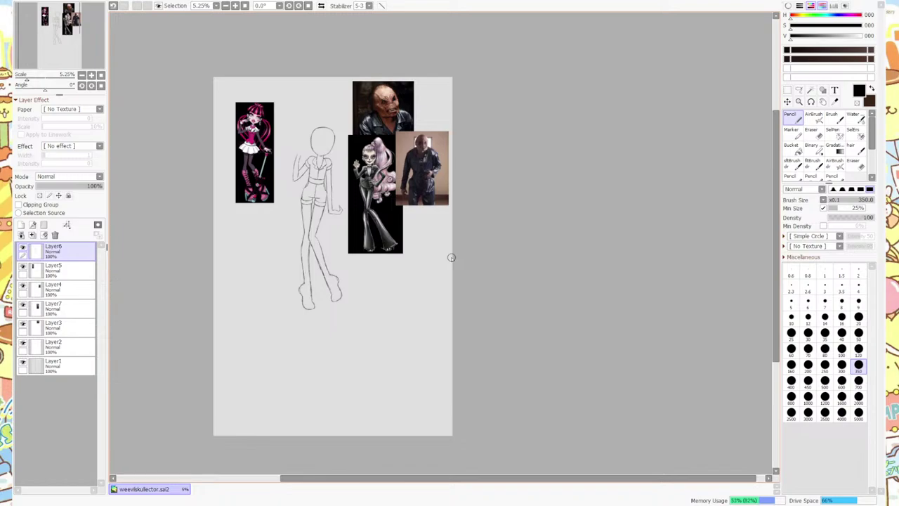
Erase the crossing leg's inner thigh line and the inner end of its shorts cuff with the eraser at size 50.
key("ctrl")
scroll(451, 257, "down", 1)
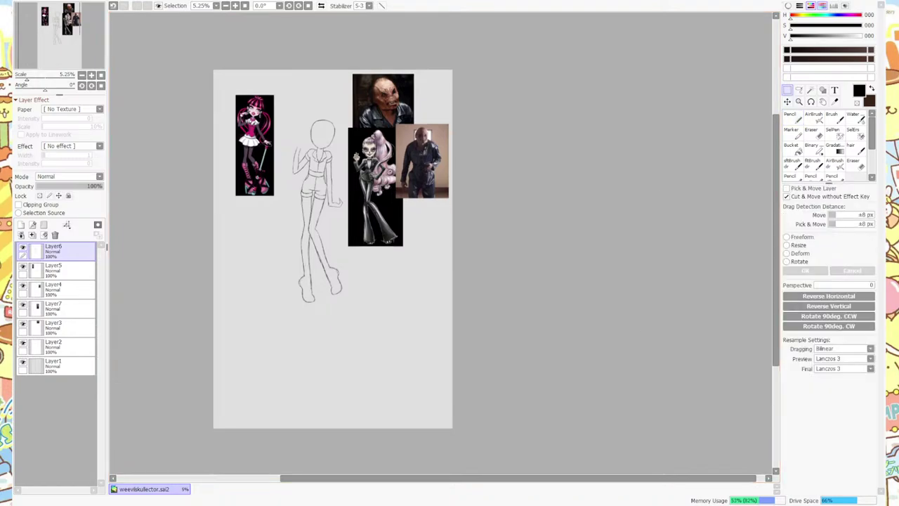
scroll(224, 332, "down", 1)
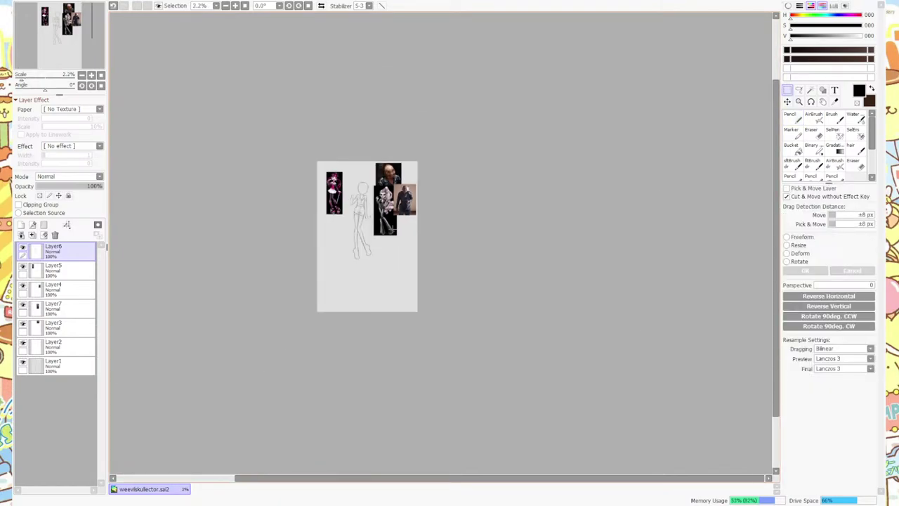
scroll(384, 274, "up", 5)
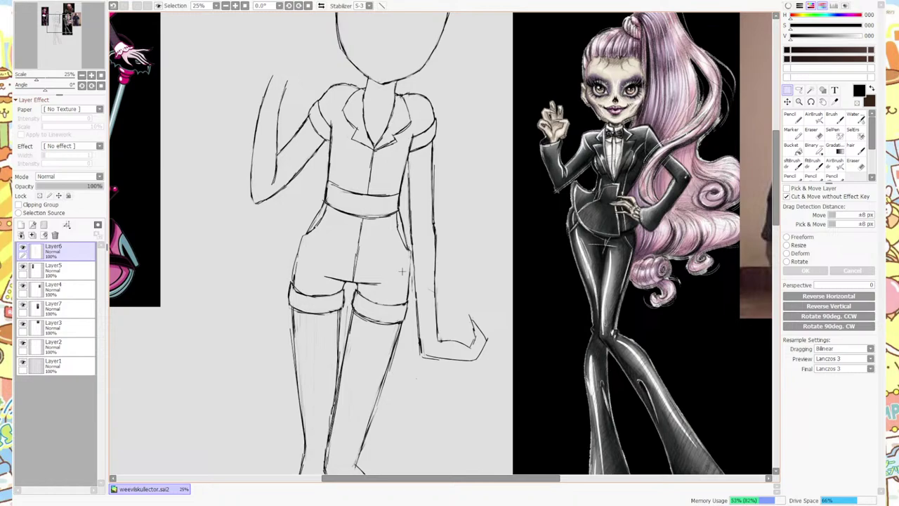
scroll(402, 271, "down", 3)
scroll(401, 300, "up", 3)
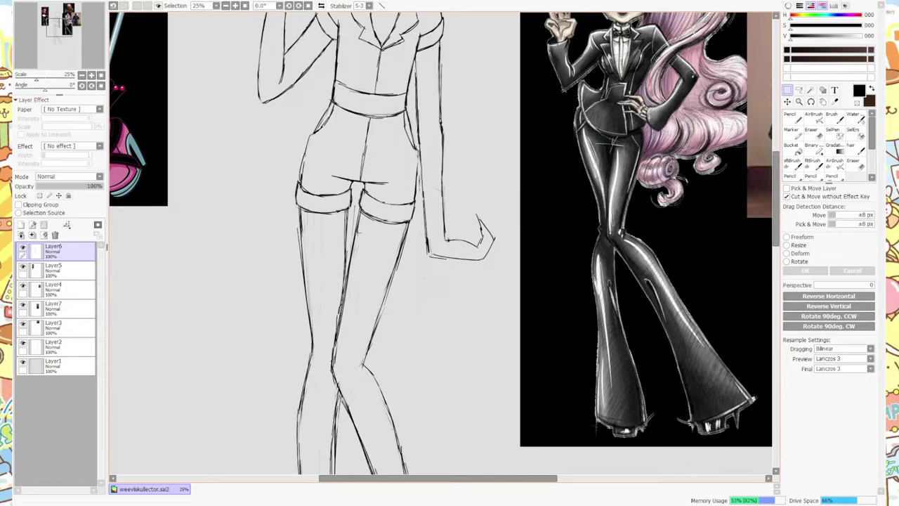
key("e")
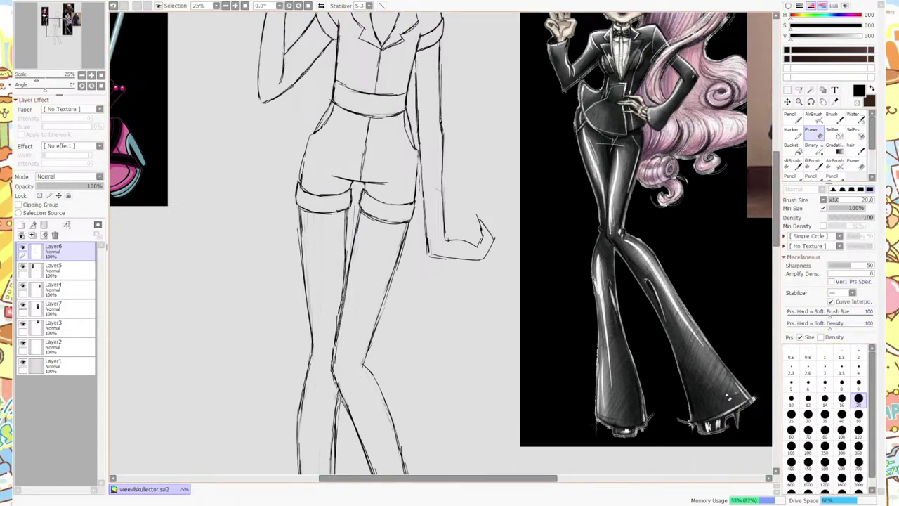
left_click(858, 383)
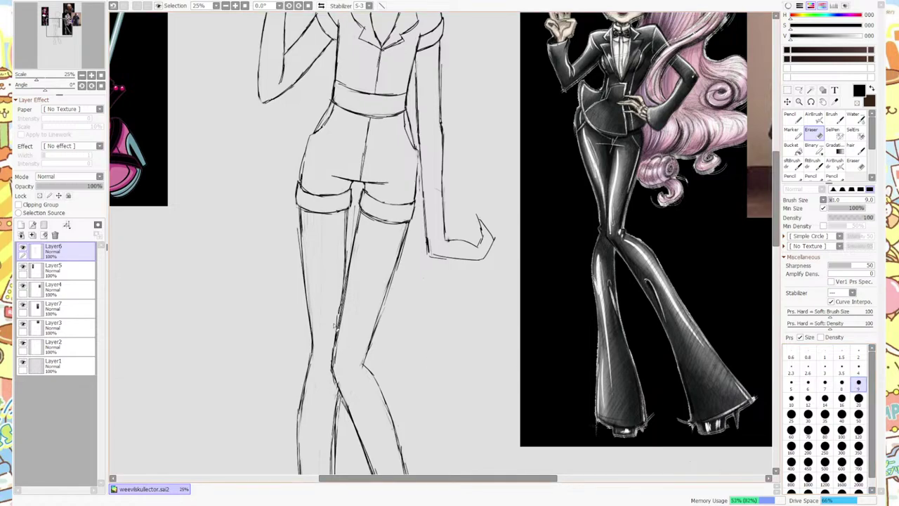
key("bracketright")
key("bracketright")
key("bracketright")
key("bracketright")
key("bracketright")
key("bracketright")
key("bracketright")
key("bracketright")
key("bracketright")
key("bracketright")
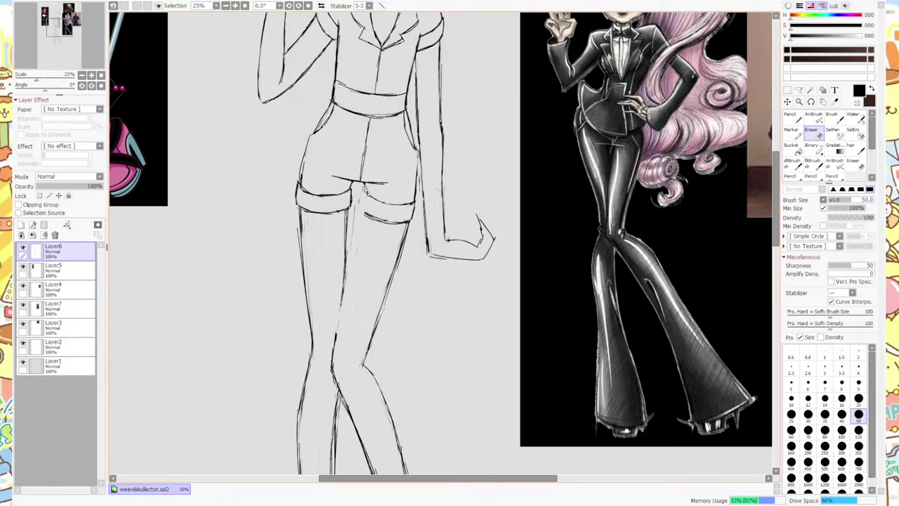
Redraw the crossing leg's inner thigh line from the knee up to the crotch with the action pencil.
left_click(794, 134)
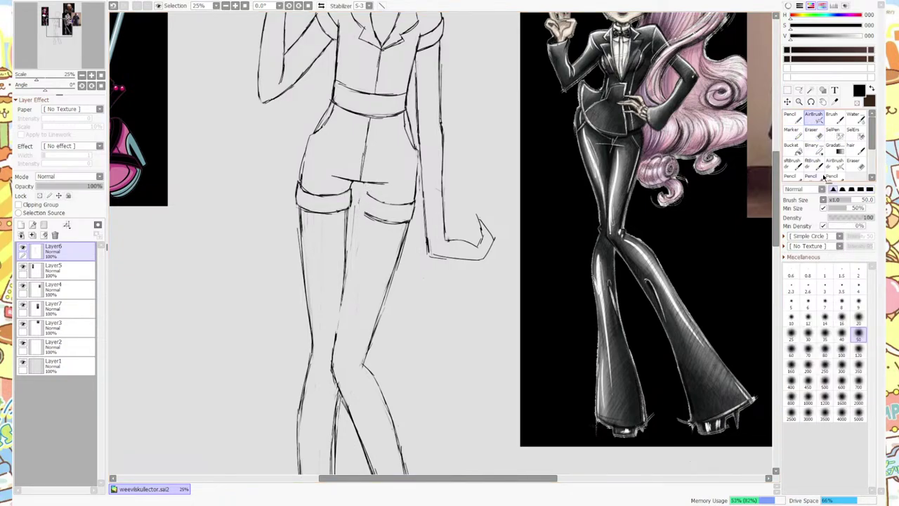
scroll(814, 141, "down", 1)
left_click(811, 149)
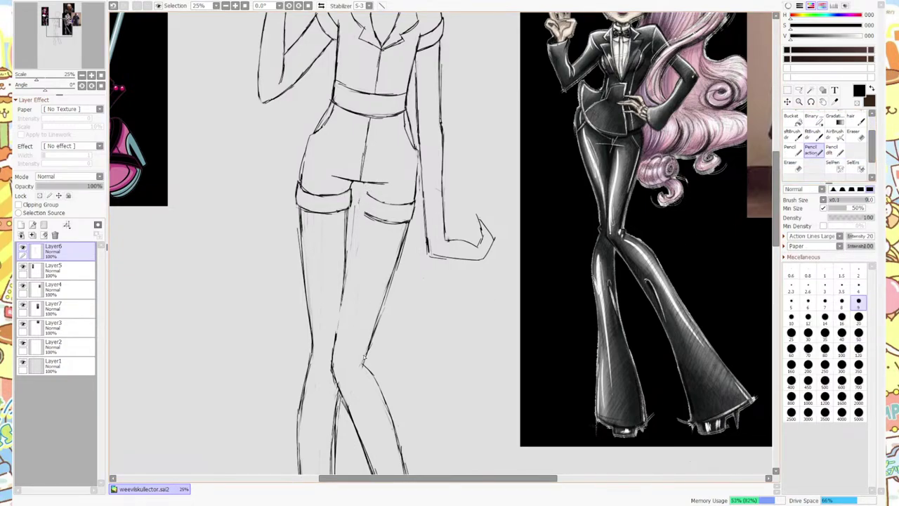
left_click_drag(334, 345, 351, 253)
left_click_drag(341, 296, 353, 234)
left_click_drag(349, 279, 361, 196)
left_click_drag(354, 241, 364, 186)
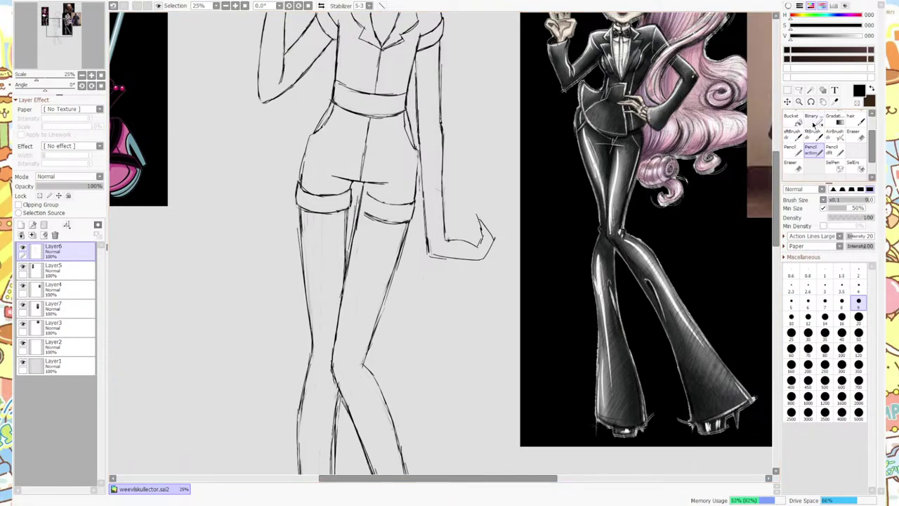
Erase the stray lines where the two inner thighs overlap below the crotch, and return to the action pencil.
left_click(793, 165)
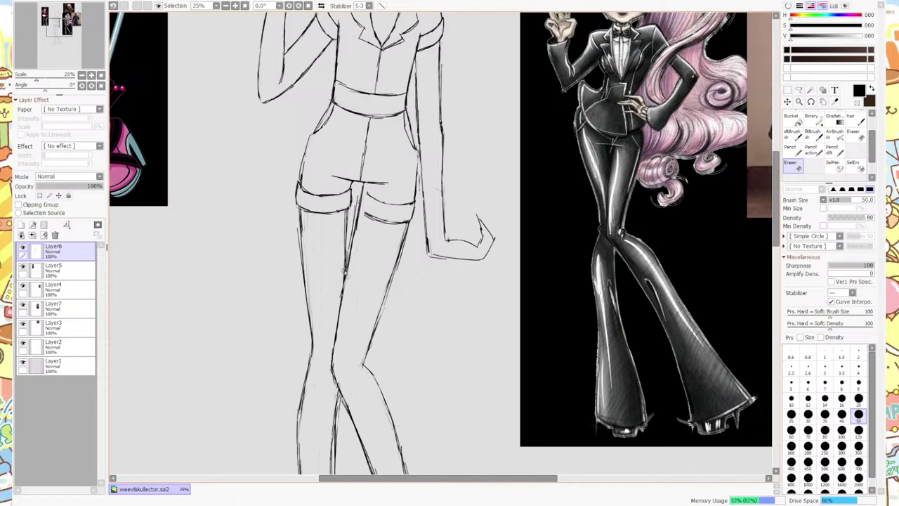
mouse_move(342, 278)
left_mouse_down()
mouse_move(341, 295)
mouse_move(360, 188)
left_mouse_up()
left_click(811, 149)
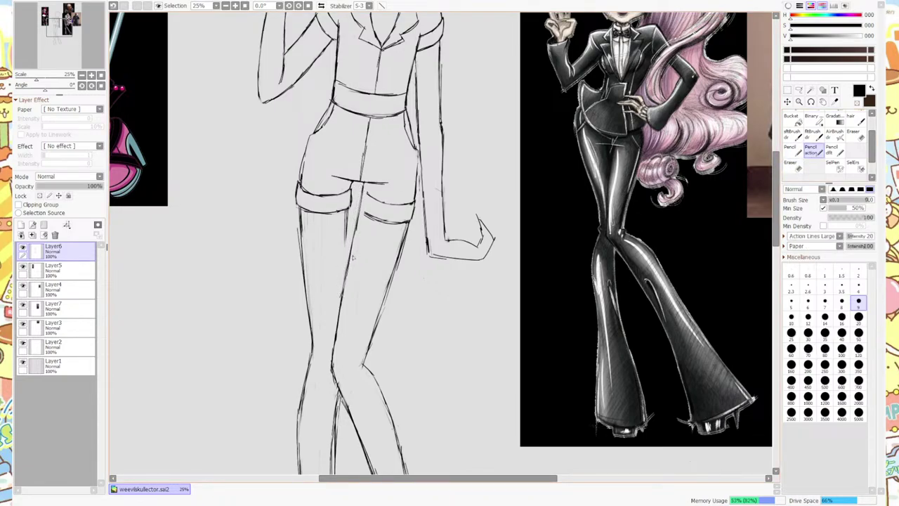
Redraw the upper part of the crossing leg's inner thigh line toward the crotch and tidy it with the eraser at size 50.
left_click_drag(353, 257, 364, 179)
left_click_drag(363, 218, 366, 188)
left_click(791, 164)
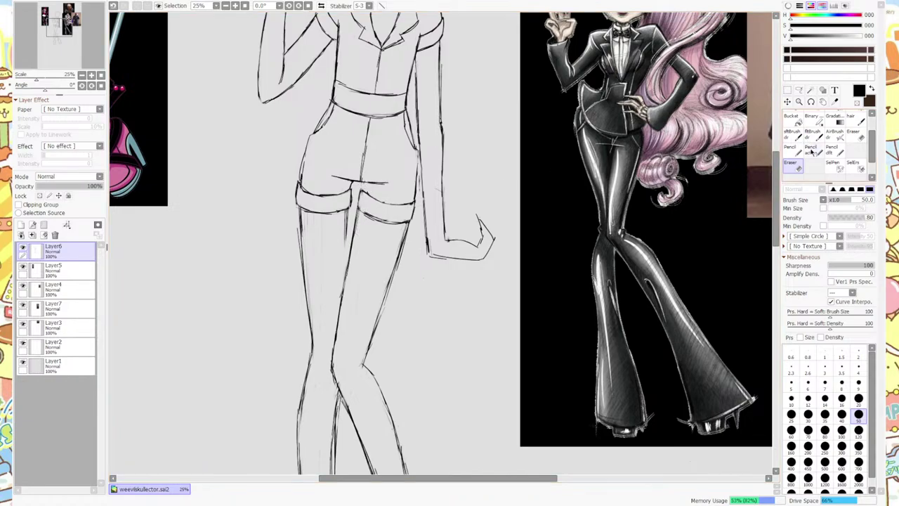
left_click(811, 150)
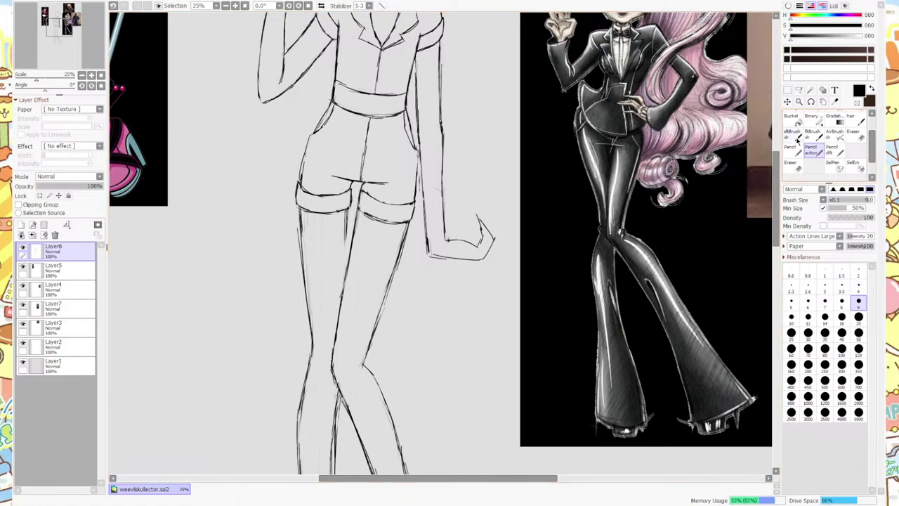
Erase the standing leg's inner thigh line and inner cuff edge, redraw that edge with the action pencil, and clean up its corner.
left_click(792, 163)
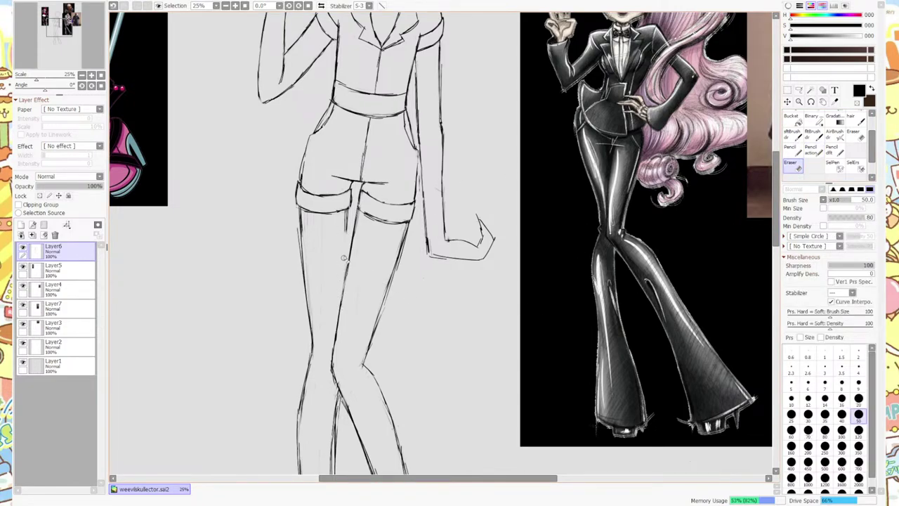
mouse_move(346, 218)
left_mouse_down()
mouse_move(352, 188)
mouse_move(353, 197)
left_mouse_up()
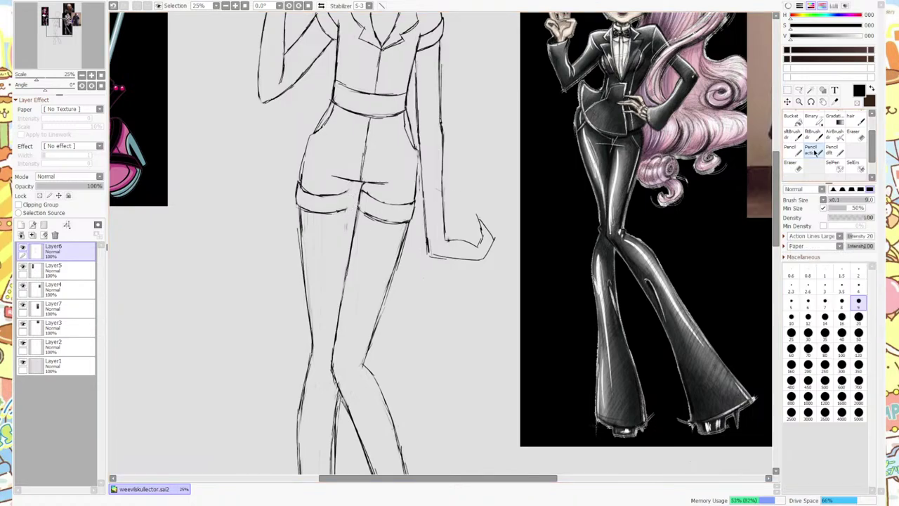
key("n")
mouse_move(354, 261)
left_mouse_down()
mouse_move(350, 183)
mouse_move(344, 215)
left_mouse_up()
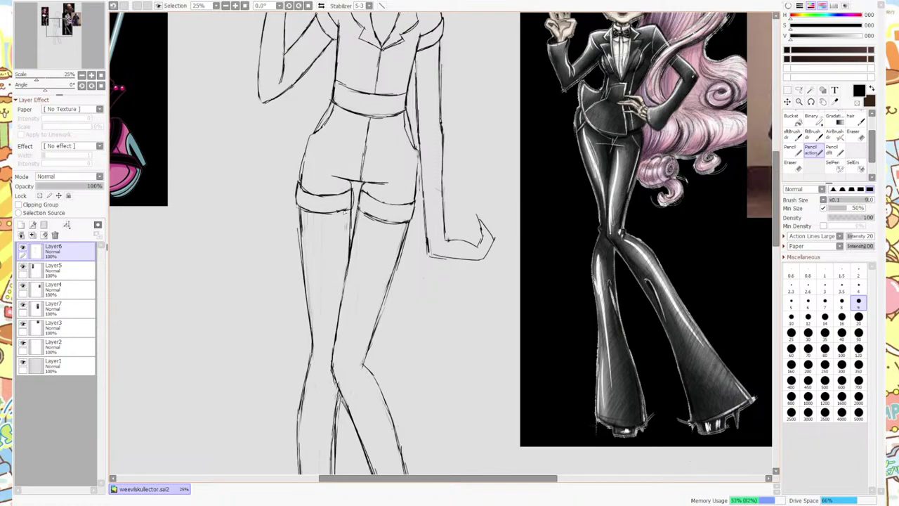
key("e")
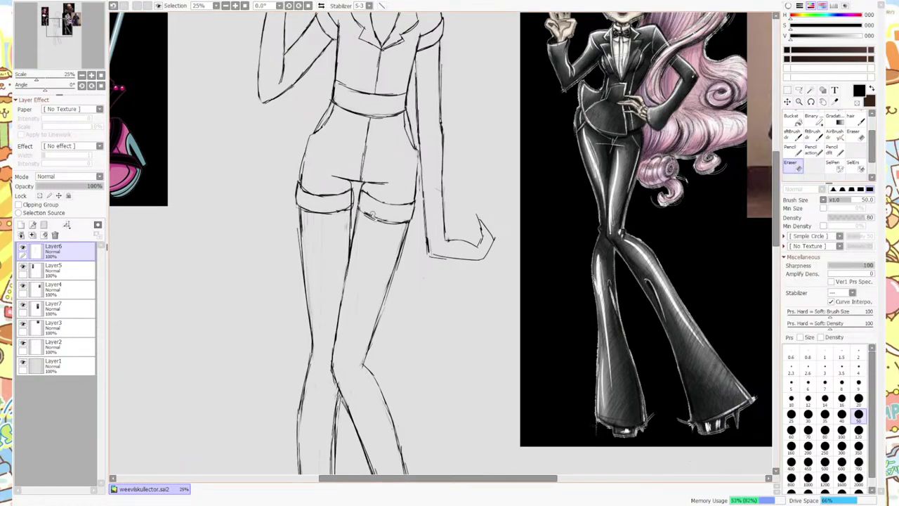
mouse_move(351, 212)
left_mouse_down()
mouse_move(352, 184)
mouse_move(354, 207)
left_mouse_up()
left_click(812, 150)
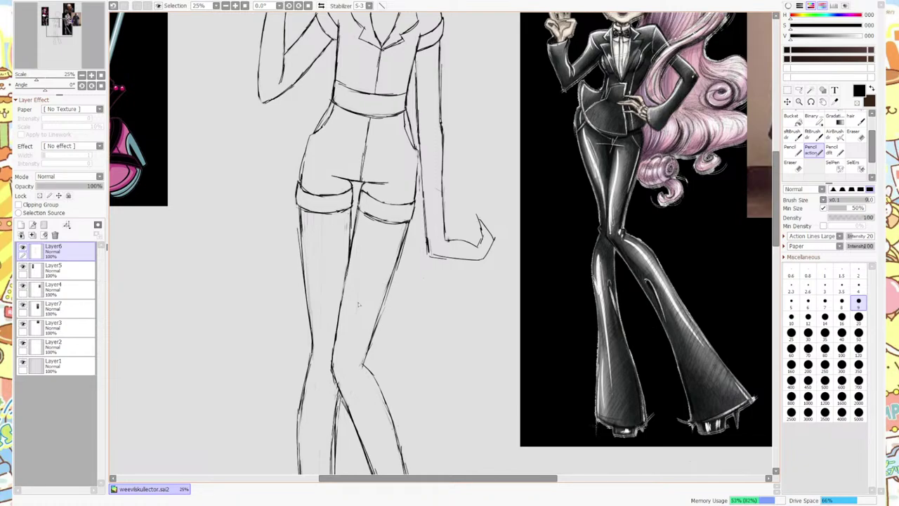
Rework the inner end of the standing leg's shorts cuff below the crotch, alternating the eraser with action pencil strokes to close its corner.
left_click(791, 166)
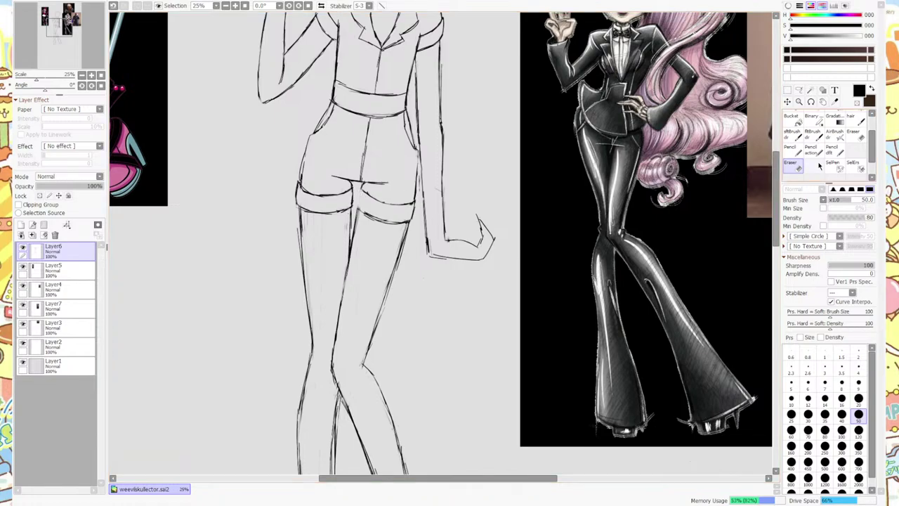
key("n")
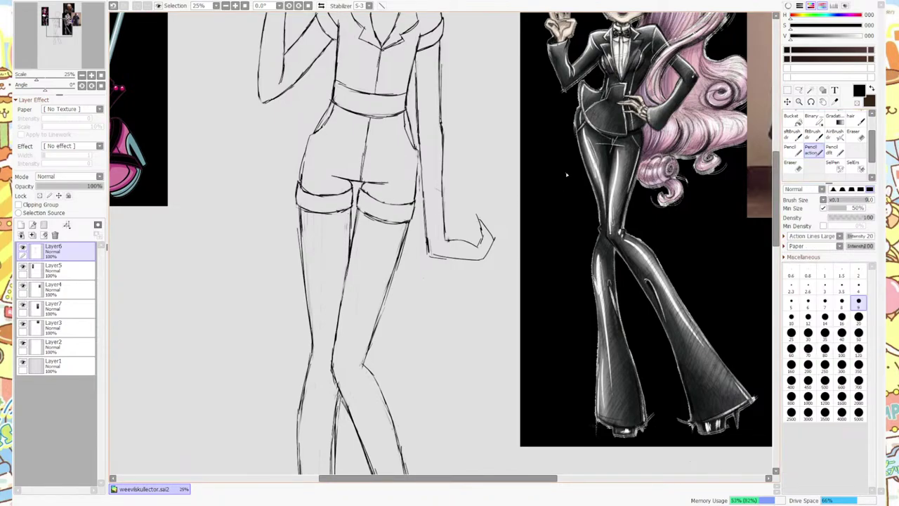
key("e")
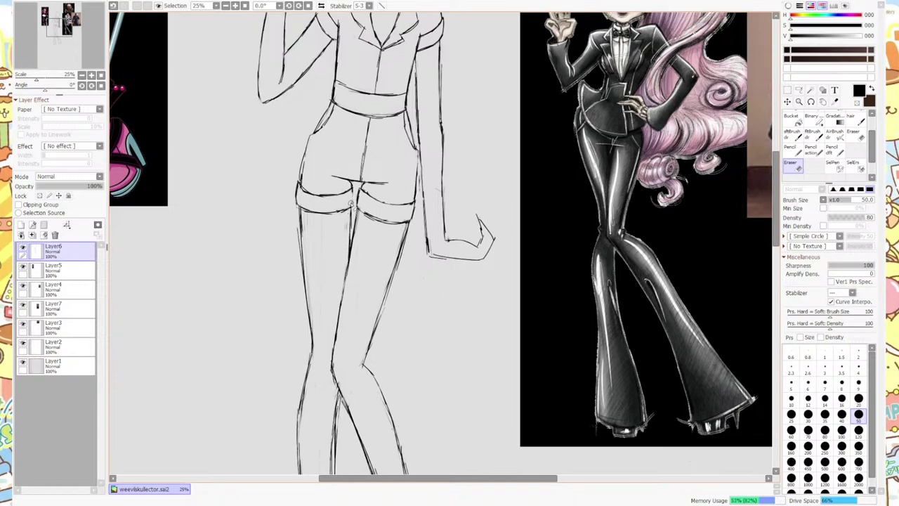
key("n")
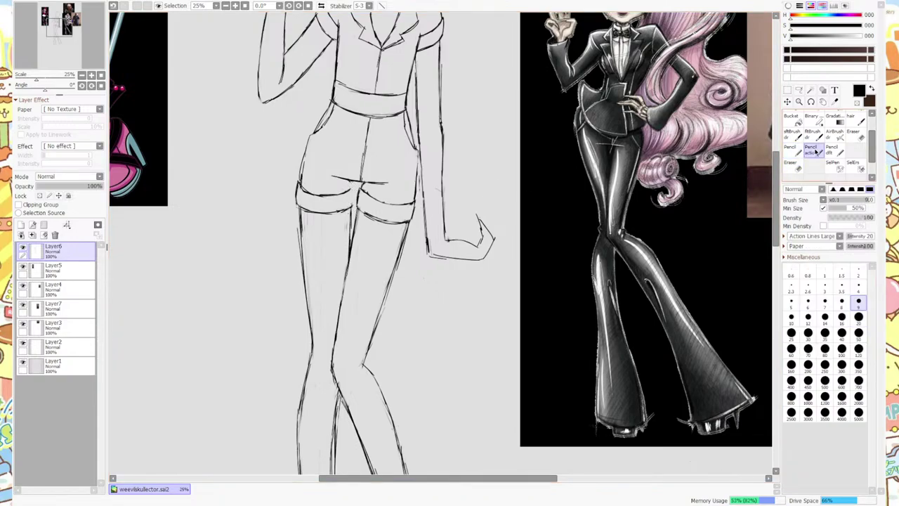
left_click_drag(354, 185, 354, 246)
left_click_drag(353, 204, 355, 219)
key("e")
mouse_move(346, 202)
left_mouse_down()
mouse_move(353, 208)
mouse_move(355, 194)
left_mouse_up()
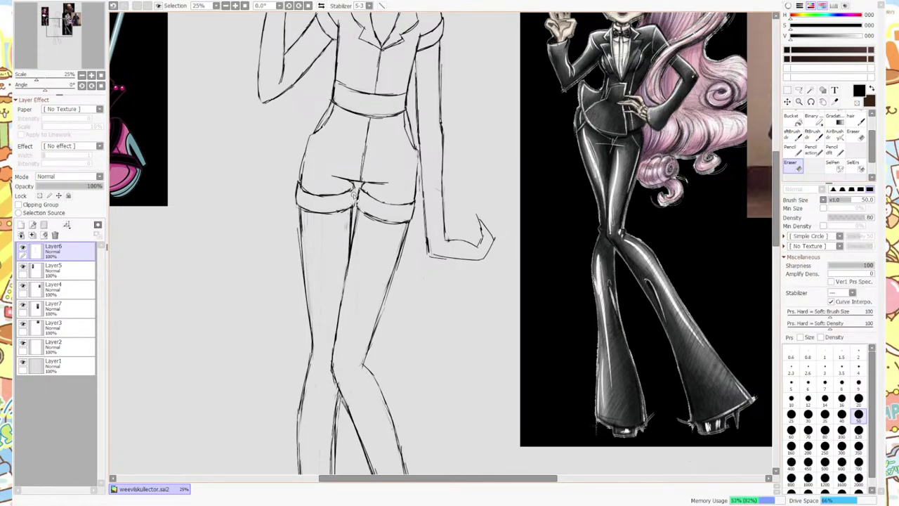
key("n")
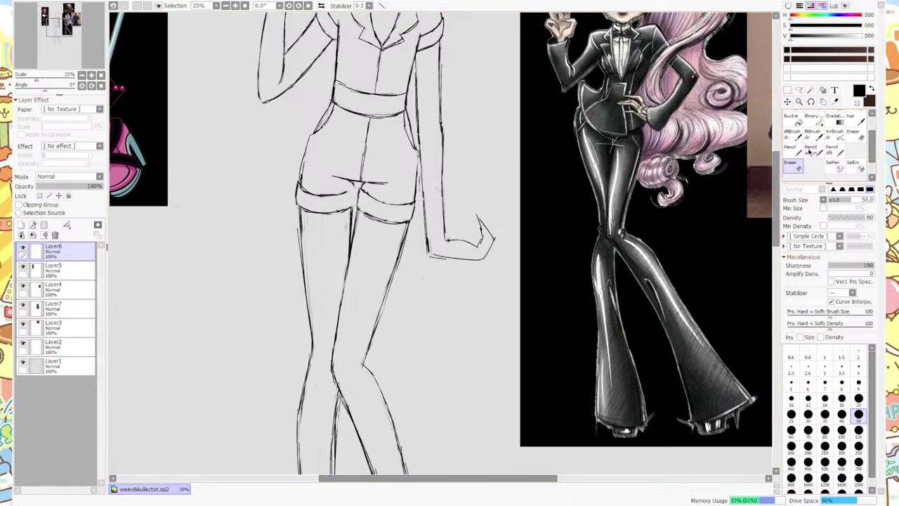
left_click_drag(347, 208, 357, 210)
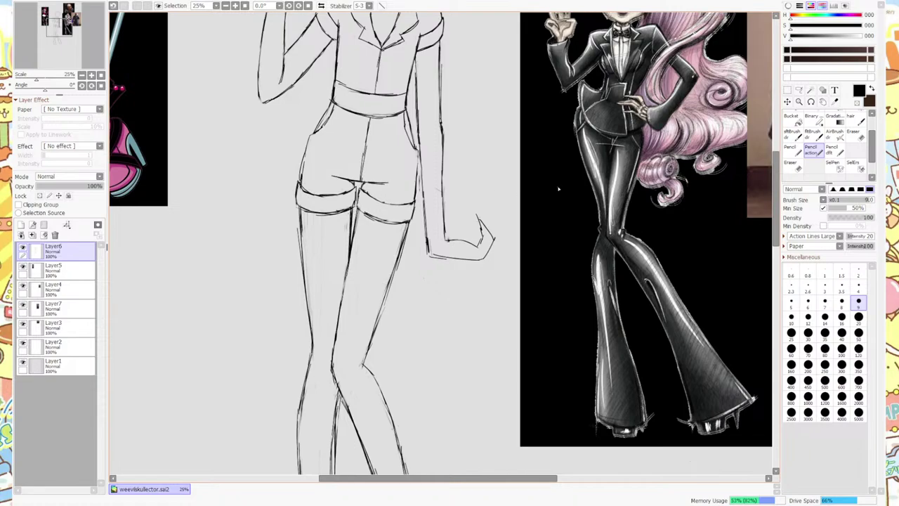
Erase the lower edge of the standing leg's shorts cuff and redraw it with the action pencil.
key("e")
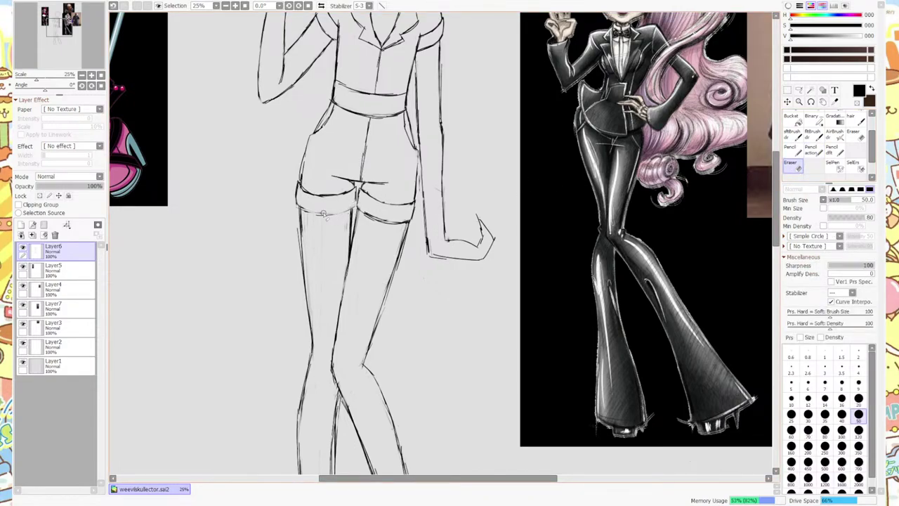
key("n")
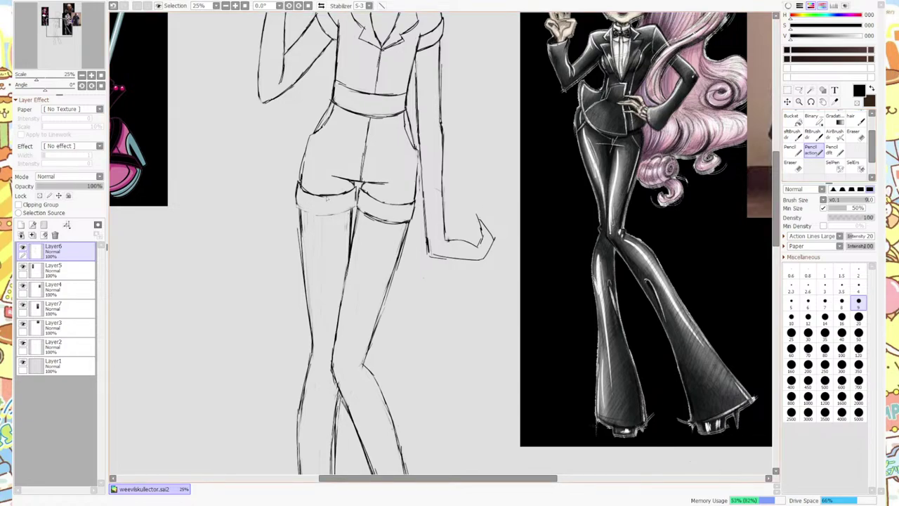
left_click_drag(318, 217, 352, 210)
Erase the doubled sketch lines along the standing leg's inner calf from the ankle up to the knee with the eraser at size 50.
scroll(716, 222, "down", 3)
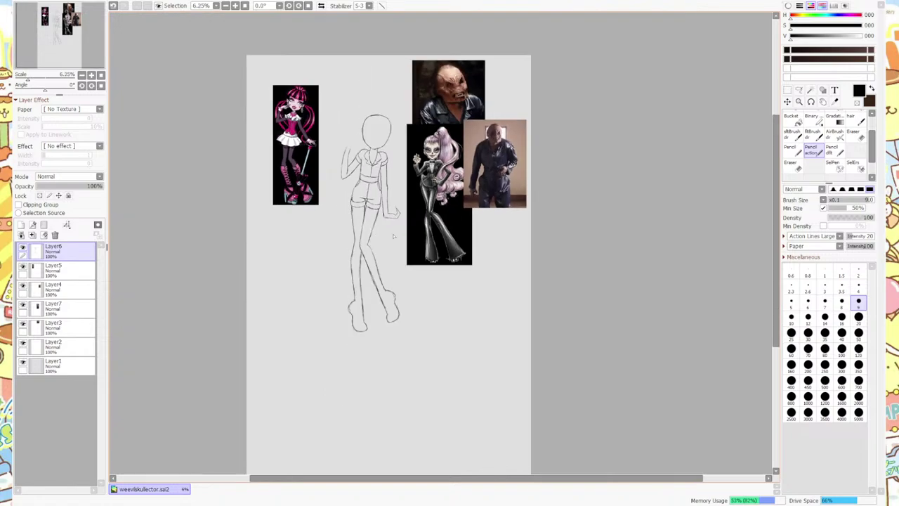
scroll(368, 198, "up", 3)
scroll(368, 198, "down", 3)
scroll(398, 244, "up", 3)
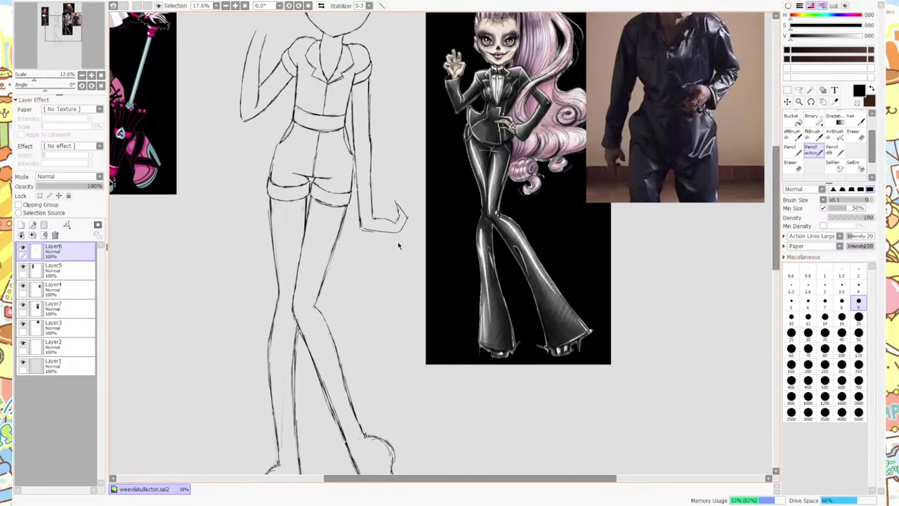
scroll(356, 272, "down", 3)
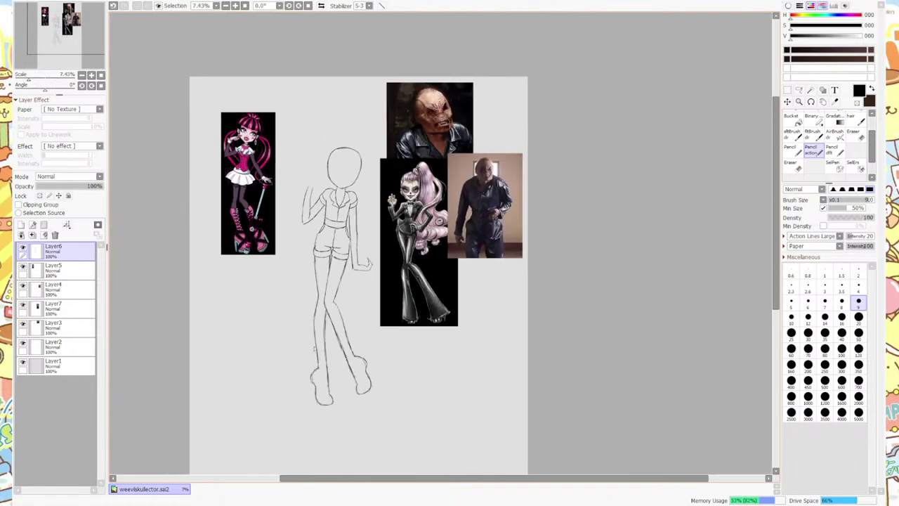
scroll(344, 302, "up", 4)
key("ctrl")
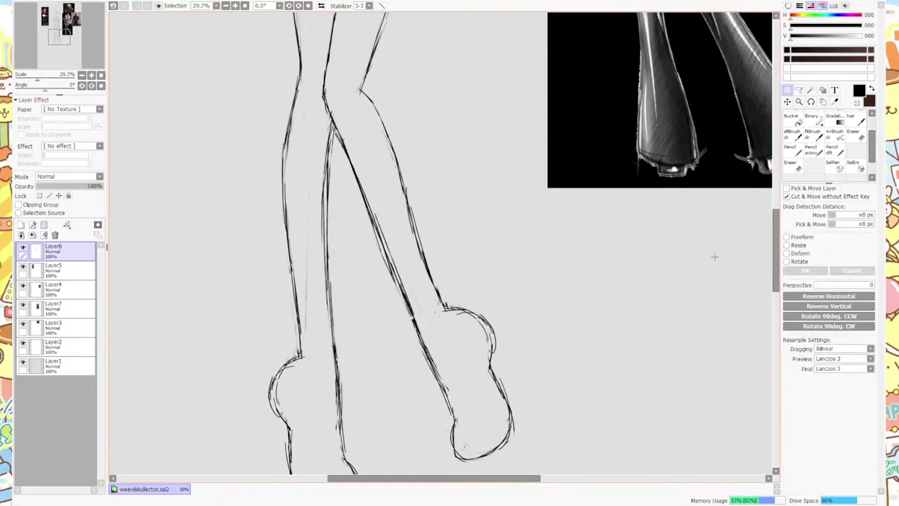
key("e")
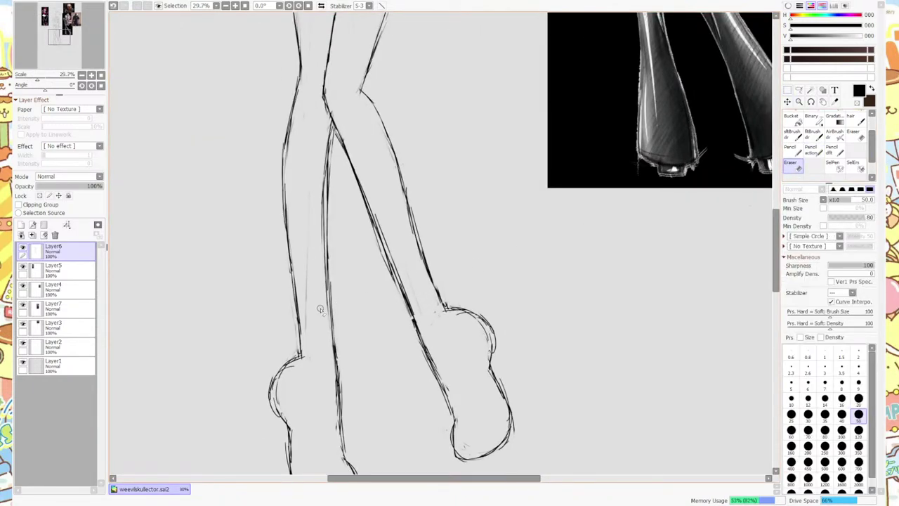
mouse_move(326, 333)
left_mouse_down()
mouse_move(312, 350)
mouse_move(311, 315)
left_mouse_up()
left_click_drag(315, 217, 321, 142)
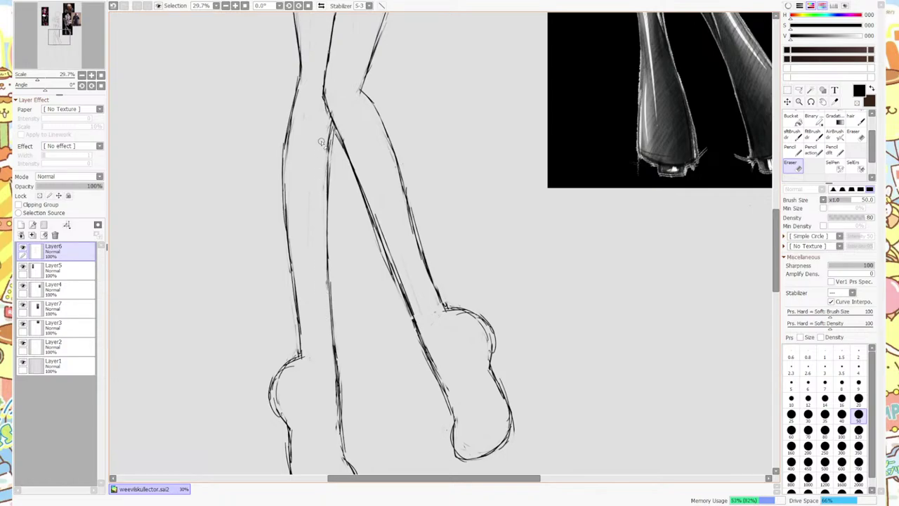
Erase and redraw the bodice's side lines from below the sleeves down toward the waistband with the action pencil.
scroll(321, 142, "down", 5)
scroll(385, 160, "up", 3)
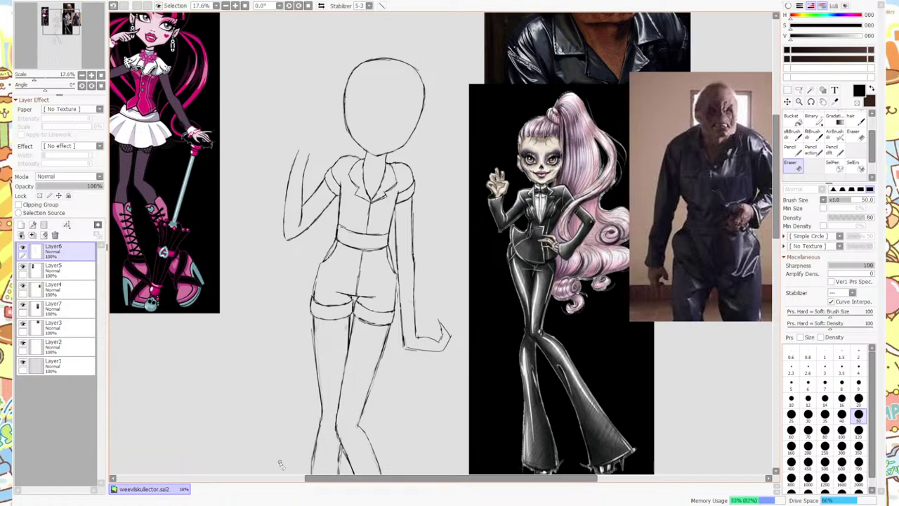
scroll(380, 163, "up", 3)
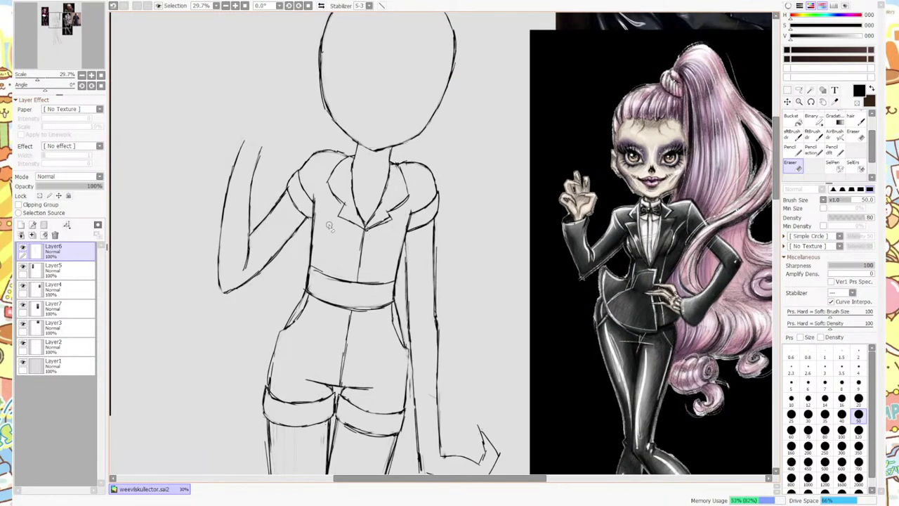
left_click(807, 150)
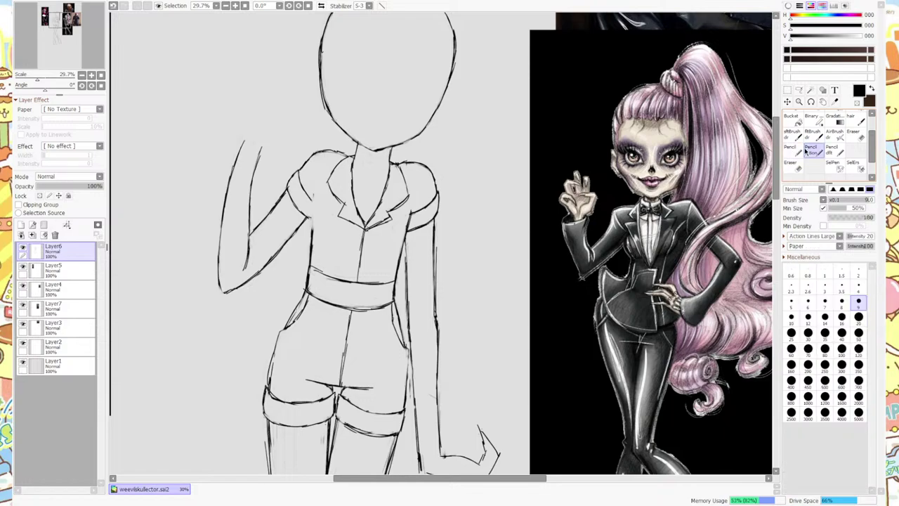
left_click_drag(314, 200, 308, 217)
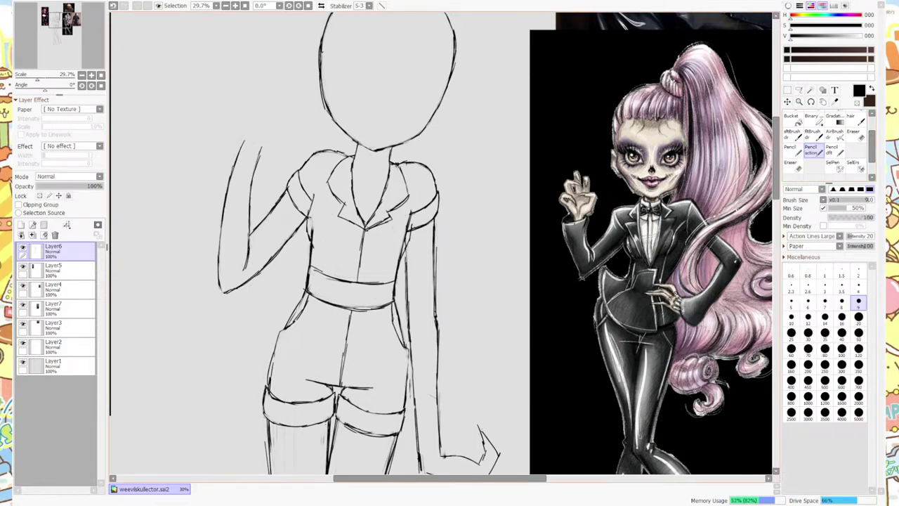
left_click(791, 164)
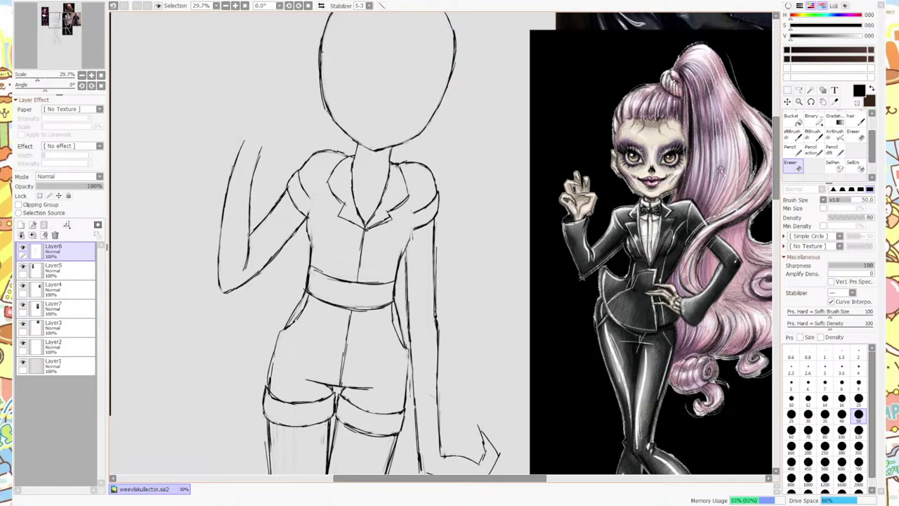
left_click(810, 153)
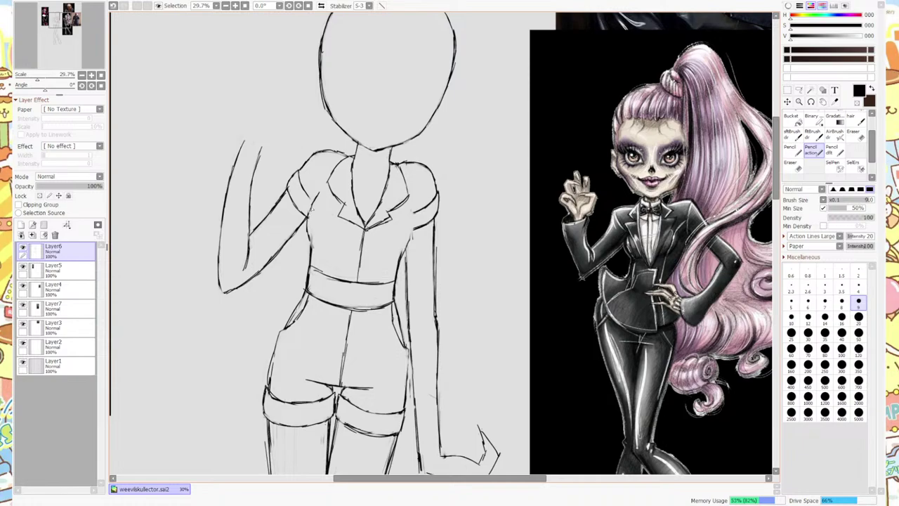
left_click_drag(313, 205, 308, 236)
left_click_drag(397, 269, 410, 210)
Erase the standing leg's outer thigh line, redraw it from the knee up to the shorts cuff with the action pencil, and return to the eraser.
scroll(397, 250, "down", 4)
scroll(410, 269, "up", 2)
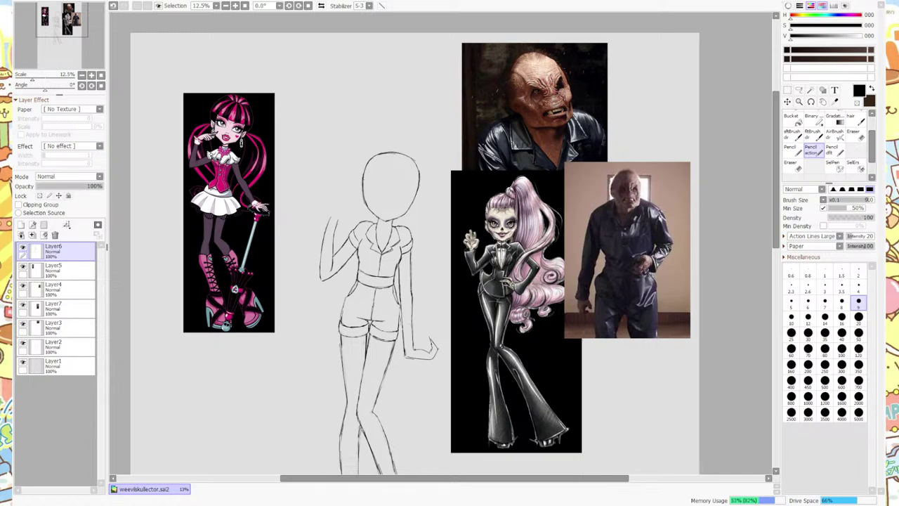
scroll(357, 300, "down", 3)
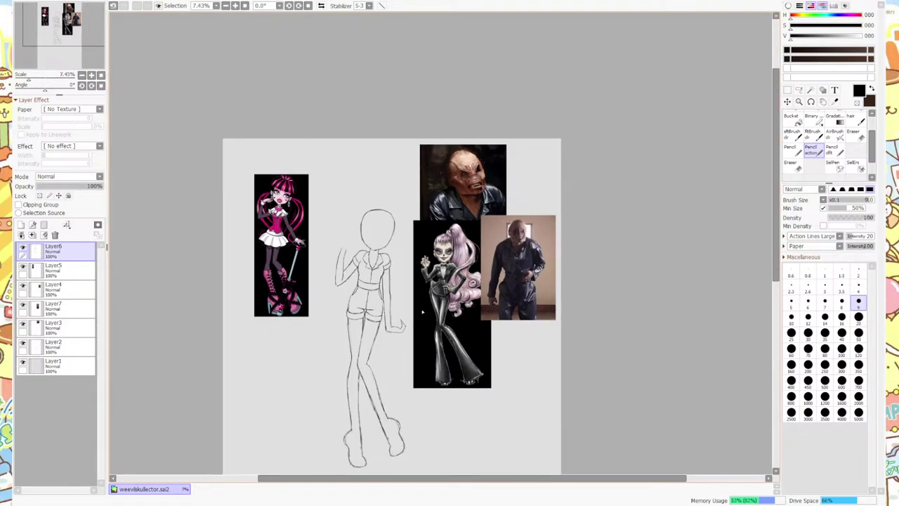
scroll(422, 311, "up", 4)
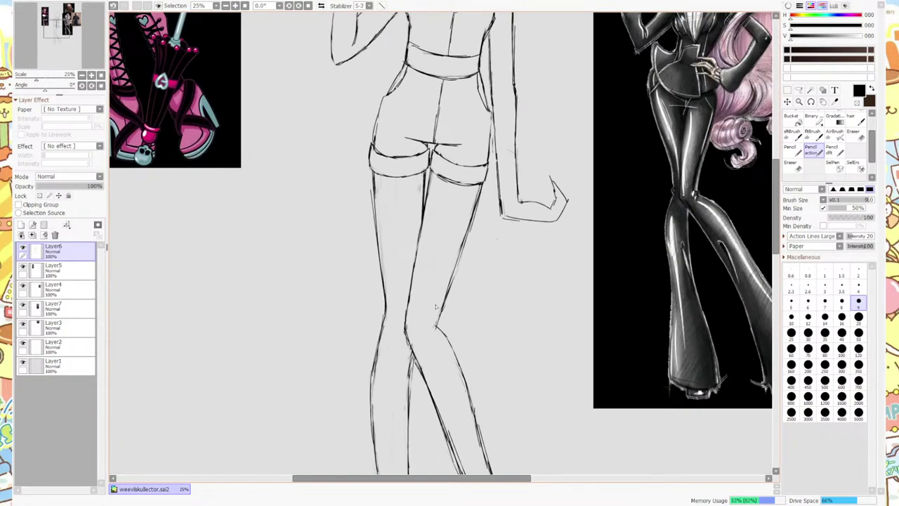
key("e")
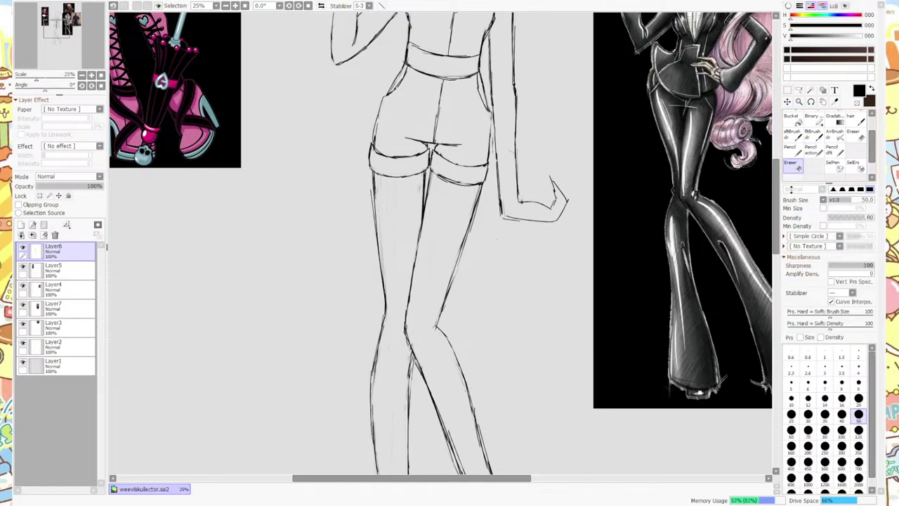
left_click_drag(387, 301, 377, 217)
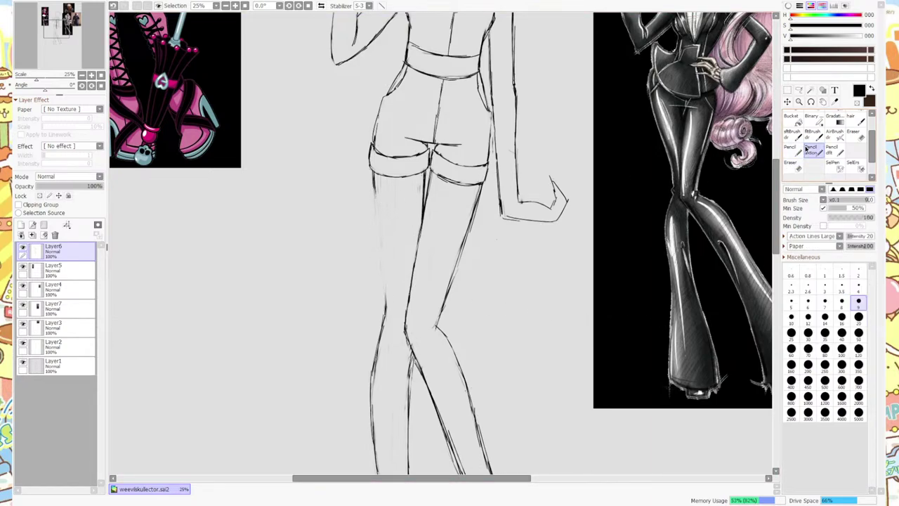
key("n")
left_click_drag(384, 277, 377, 210)
left_click_drag(382, 258, 375, 188)
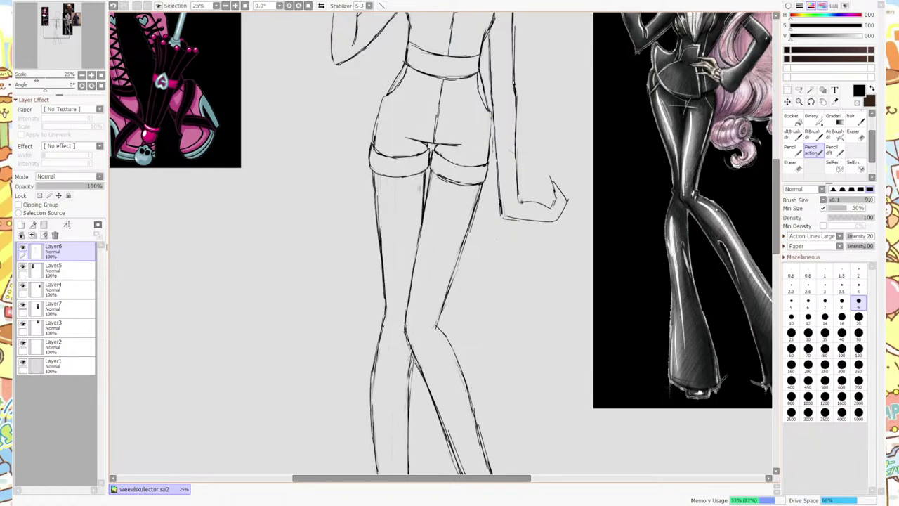
left_click(793, 167)
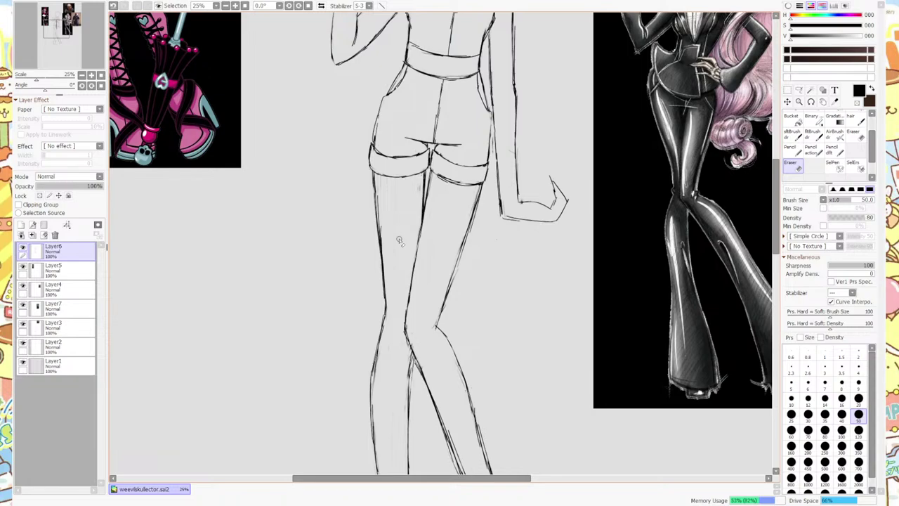
Erase the doubled inner thigh line between the legs just below the shorts cuffs and redraw it with the action pencil.
scroll(398, 241, "down", 3)
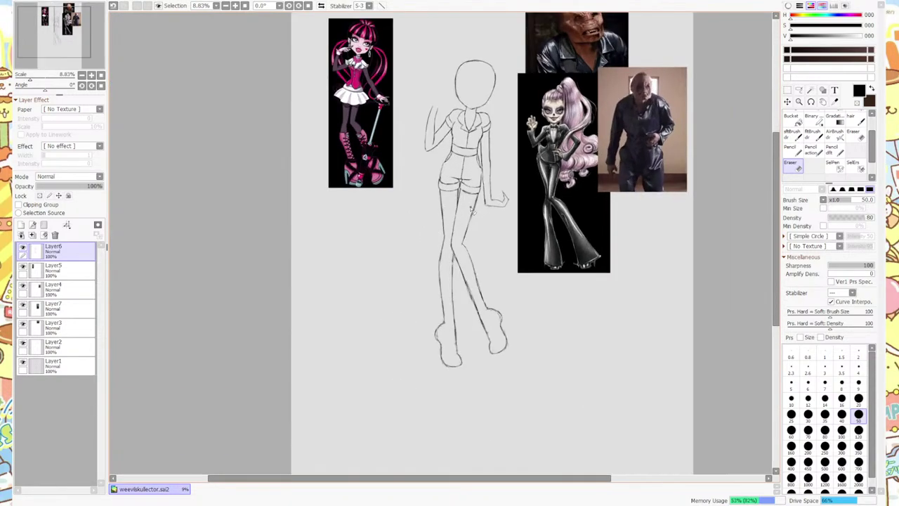
scroll(464, 204, "up", 4)
scroll(468, 197, "up", 1)
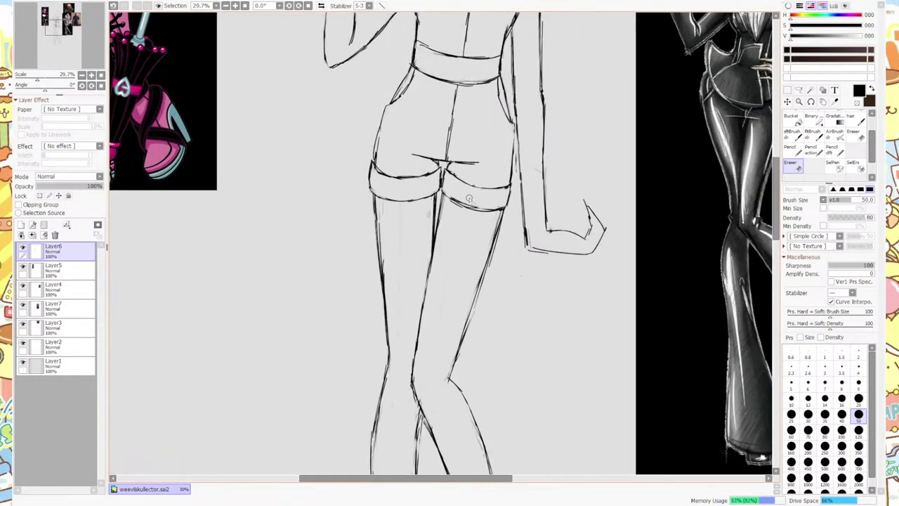
mouse_move(428, 240)
left_mouse_down()
mouse_move(421, 220)
mouse_move(434, 202)
left_mouse_up()
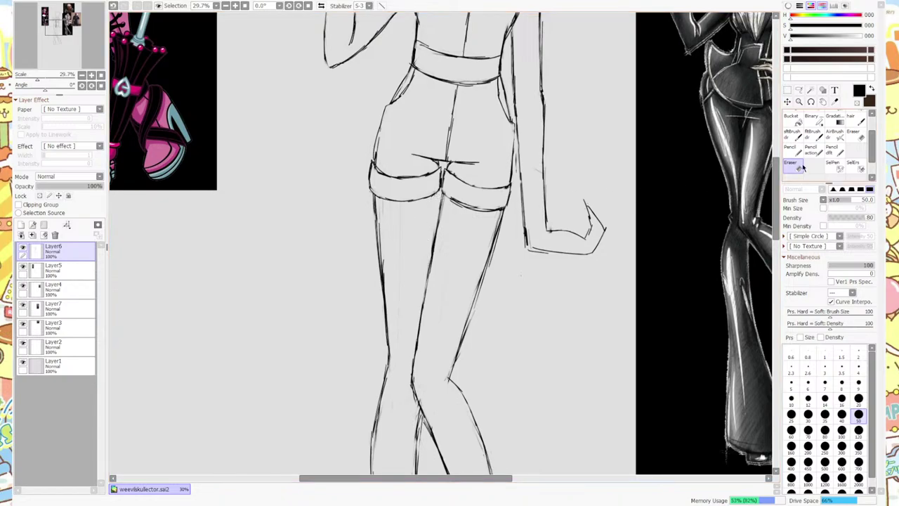
left_click(811, 150)
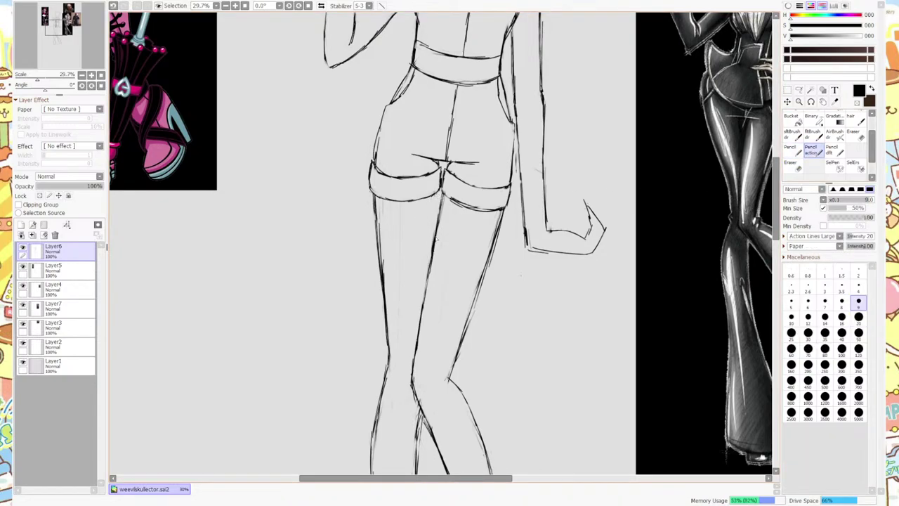
left_click_drag(436, 237, 442, 188)
Erase and redraw the crossing leg's outer thigh line from the shorts cuff down to the knee with the action pencil.
scroll(765, 209, "down", 3)
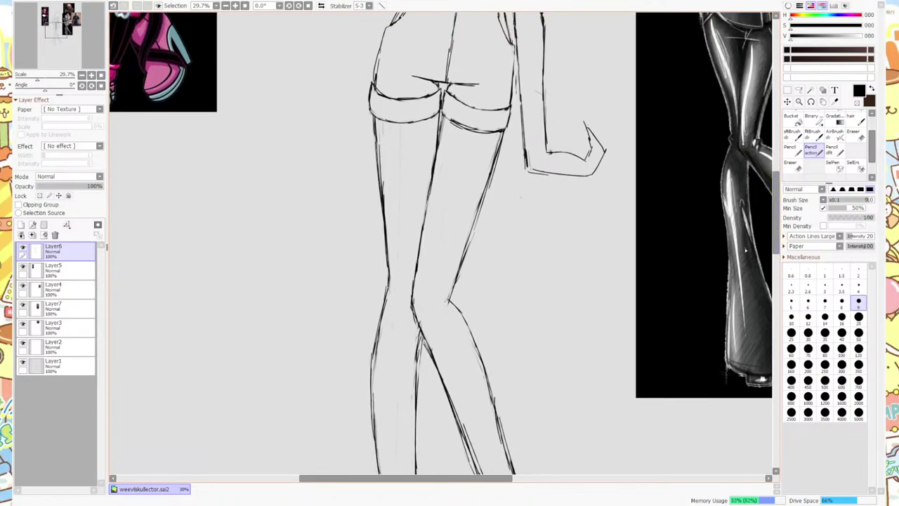
left_click(791, 163)
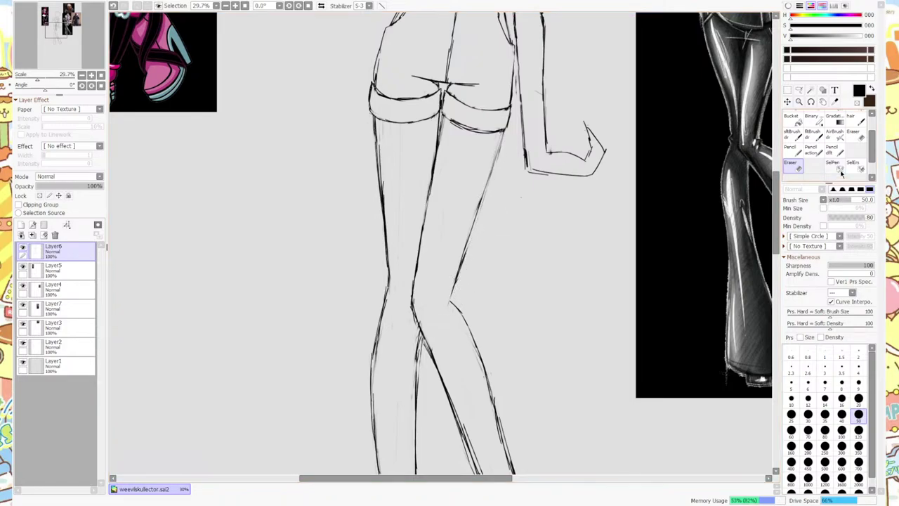
key("n")
left_click_drag(479, 209, 504, 130)
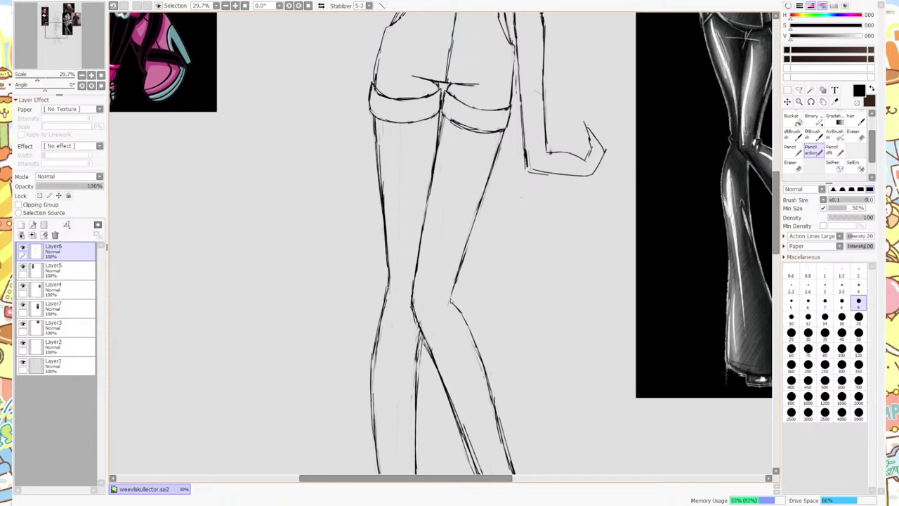
left_click_drag(451, 299, 469, 244)
key("e")
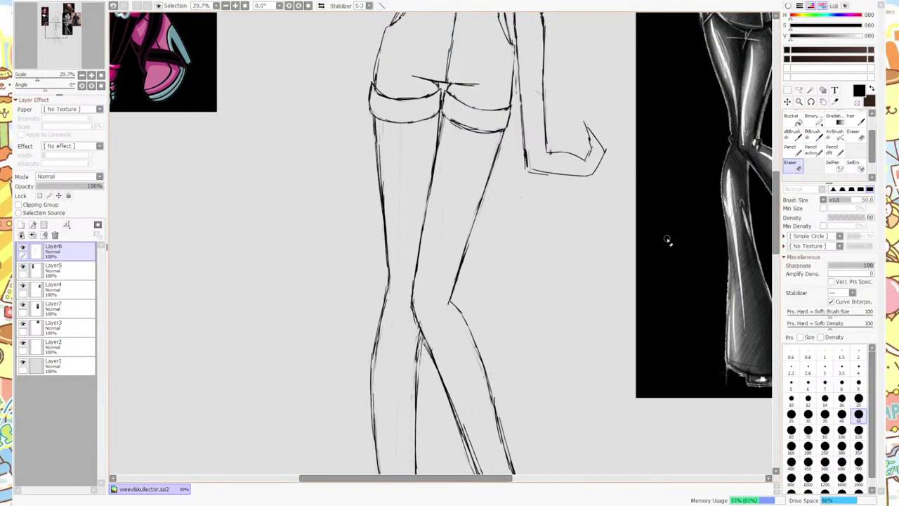
left_click_drag(453, 308, 472, 242)
key("n")
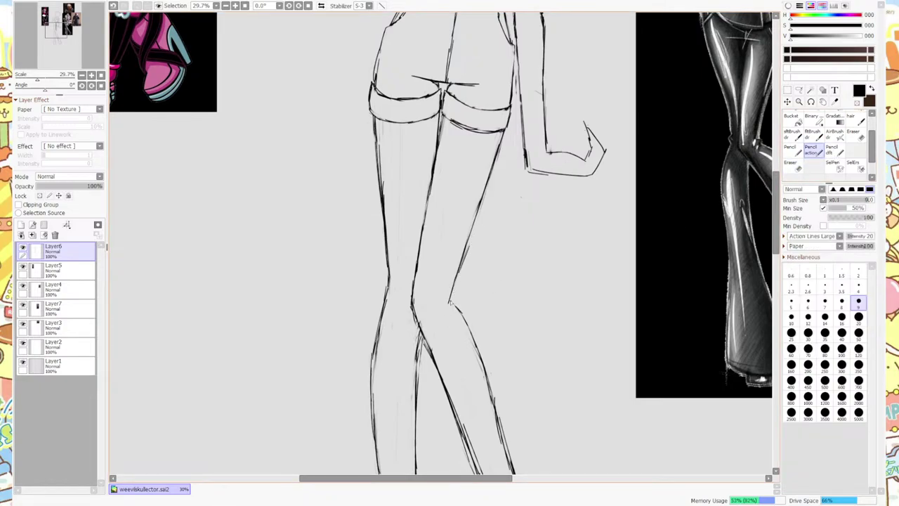
Clean up the line crossing below the knees and redraw the top of the standing leg's inner calf line.
key("e")
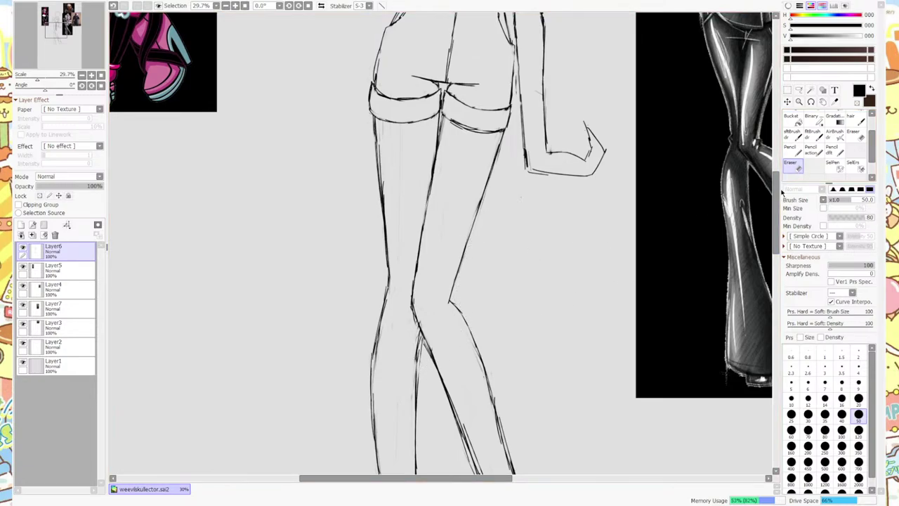
left_click_drag(775, 197, 774, 227)
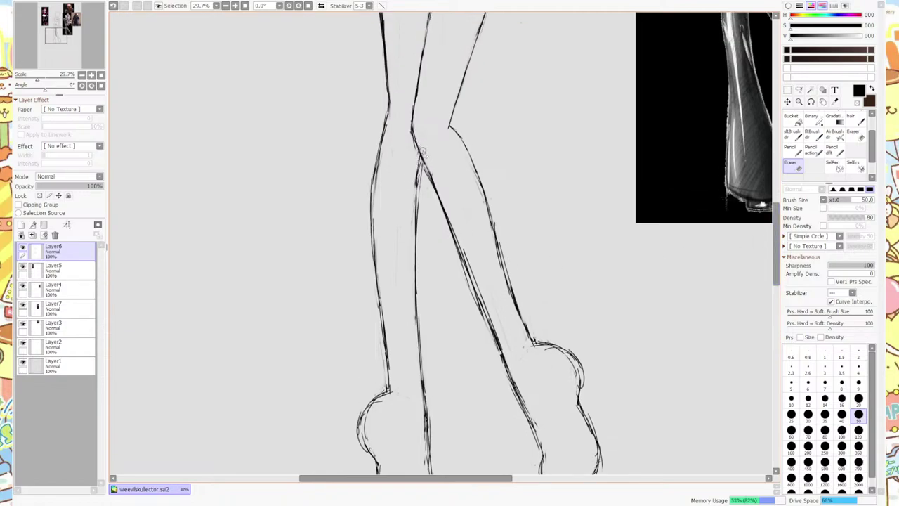
left_click(811, 149)
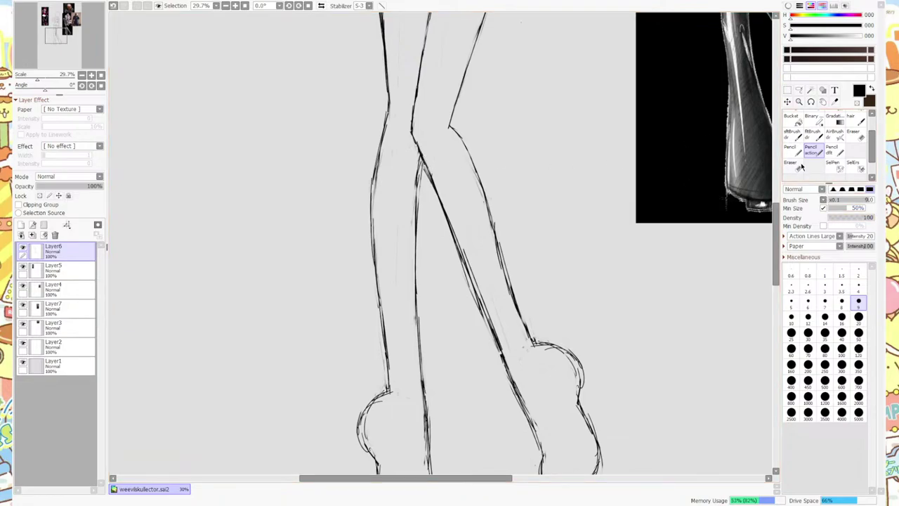
key("e")
mouse_move(421, 199)
left_mouse_down()
mouse_move(414, 210)
mouse_move(417, 165)
mouse_move(428, 198)
mouse_move(417, 160)
left_mouse_up()
key("n")
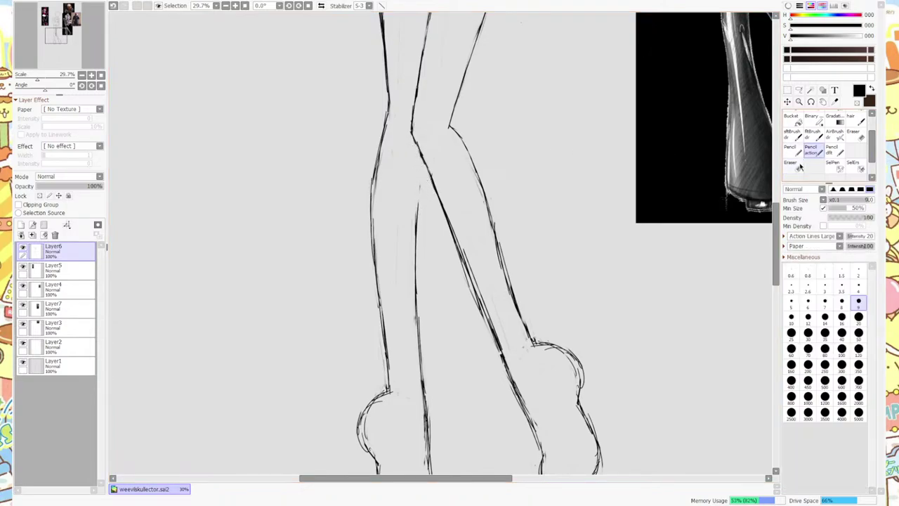
left_click_drag(419, 229, 420, 153)
key("e")
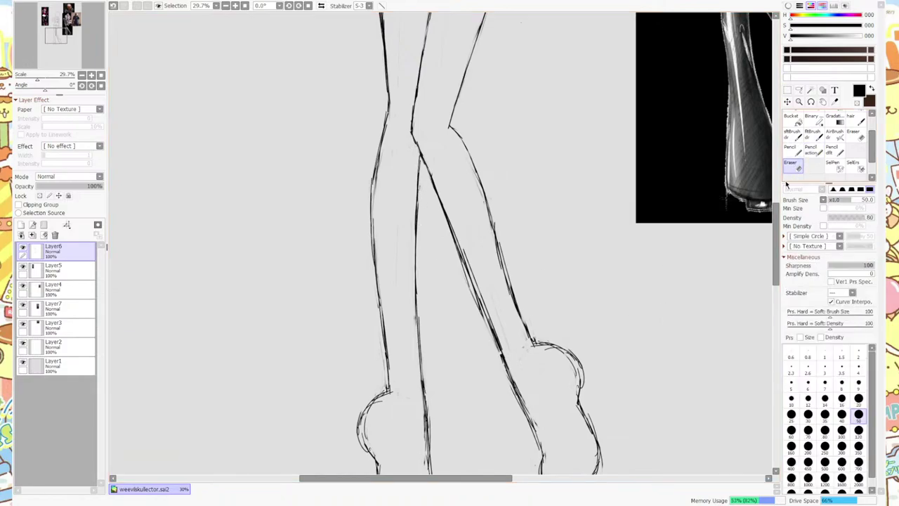
Erase the doubled middle stretch of the crossing leg's inner calf line with the eraser at size 50.
scroll(769, 193, "down", 3)
mouse_move(474, 262)
left_mouse_down()
mouse_move(450, 198)
mouse_move(489, 255)
mouse_move(463, 198)
mouse_move(509, 307)
mouse_move(498, 317)
mouse_move(446, 180)
left_mouse_up()
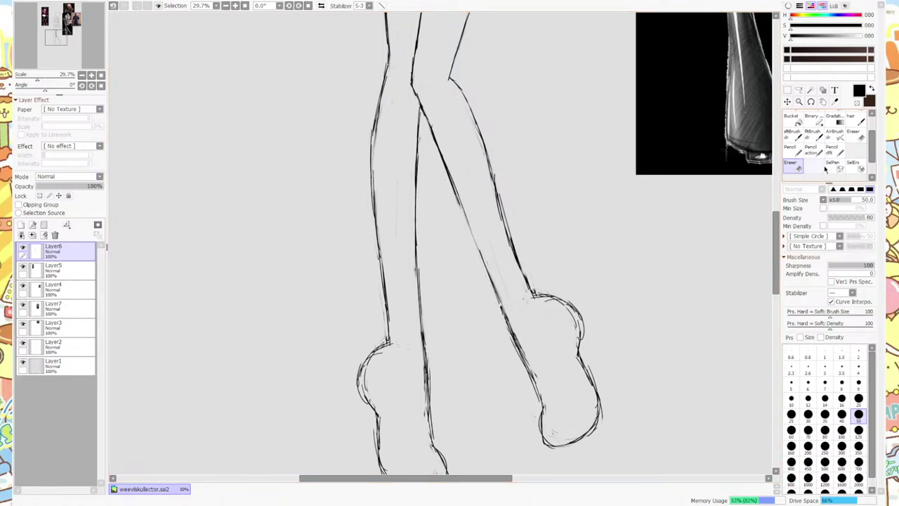
key("e")
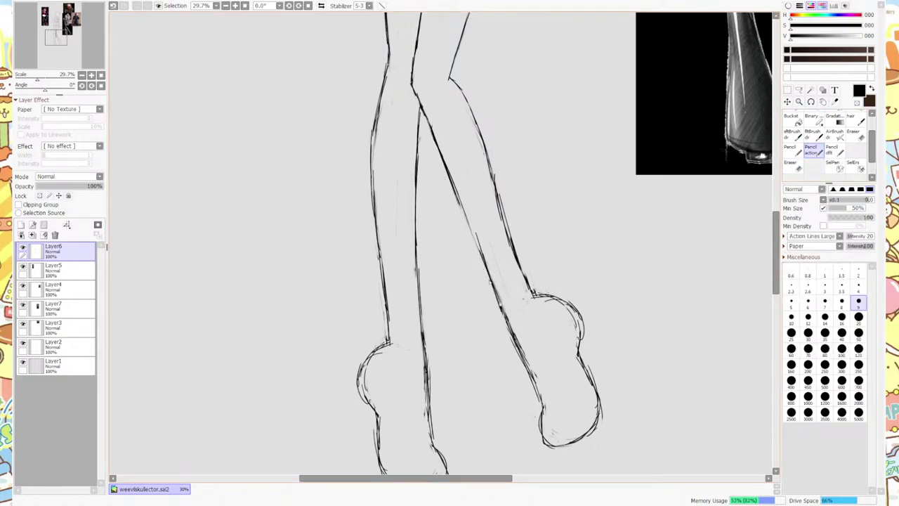
left_click(792, 166)
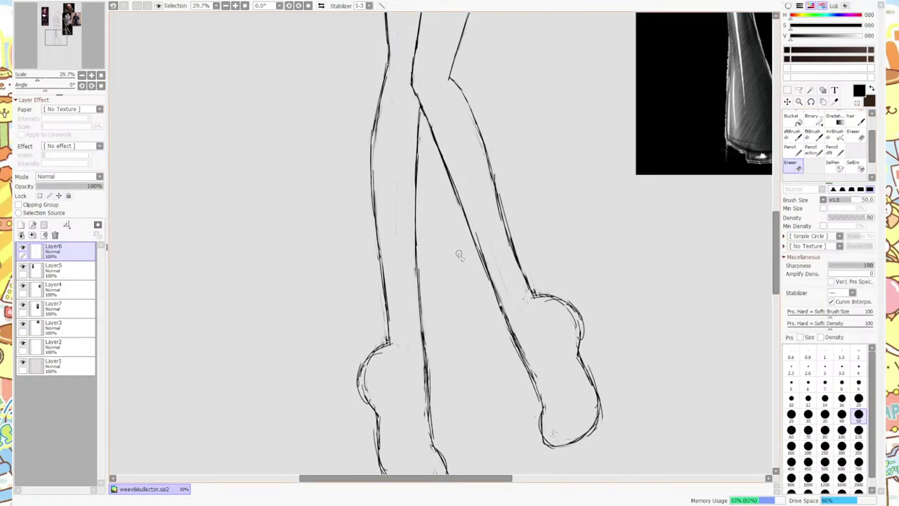
mouse_move(482, 245)
left_mouse_down()
mouse_move(492, 276)
mouse_move(480, 226)
mouse_move(490, 308)
mouse_move(465, 221)
mouse_move(495, 306)
left_mouse_up()
left_click_drag(467, 223, 450, 175)
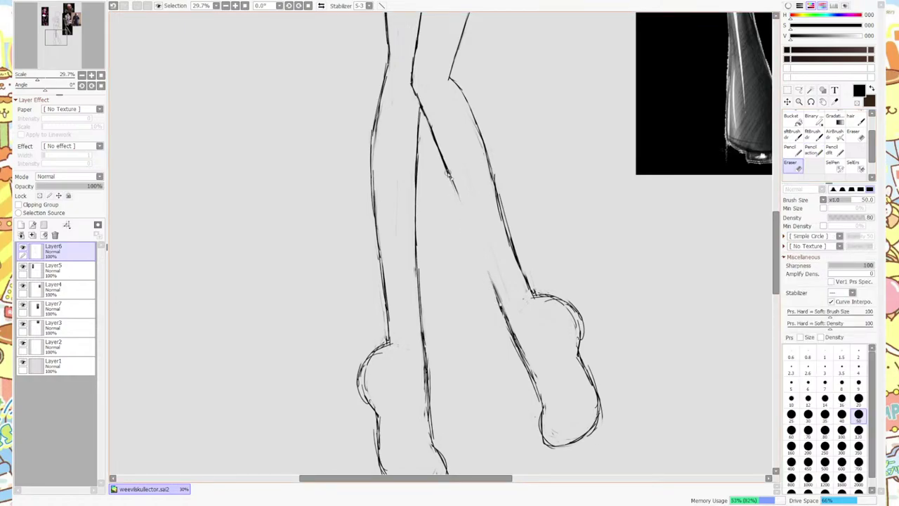
Redraw the erased middle stretch of the crossing leg's inner calf line in short strokes with the action pencil.
left_click(813, 132)
left_click(813, 149)
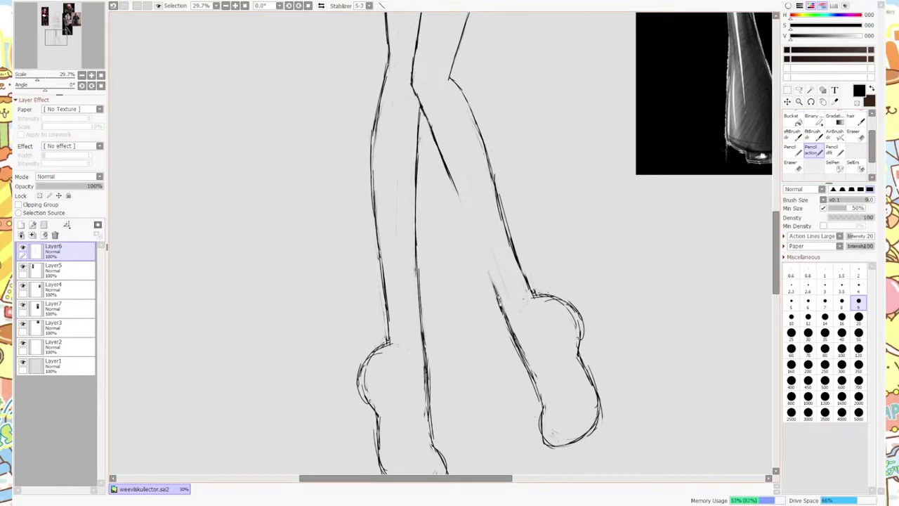
left_click_drag(486, 268, 497, 299)
mouse_move(482, 253)
left_mouse_down()
mouse_move(500, 300)
mouse_move(494, 284)
left_mouse_up()
mouse_move(475, 232)
left_mouse_down()
mouse_move(497, 294)
mouse_move(486, 262)
left_mouse_up()
left_click_drag(460, 198, 477, 244)
left_click_drag(451, 175, 474, 239)
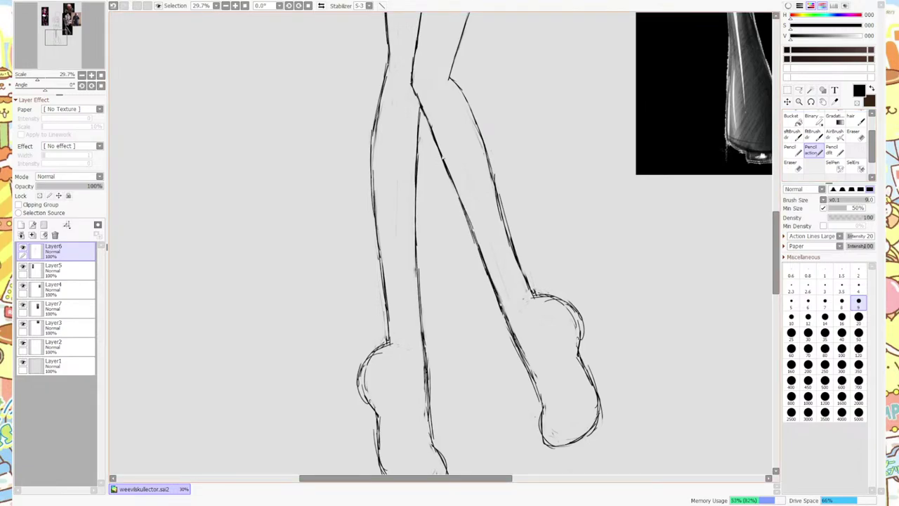
Erase the lower stretch of the crossing leg's inner calf line above the foot and redraw it with the action pencil.
key("e")
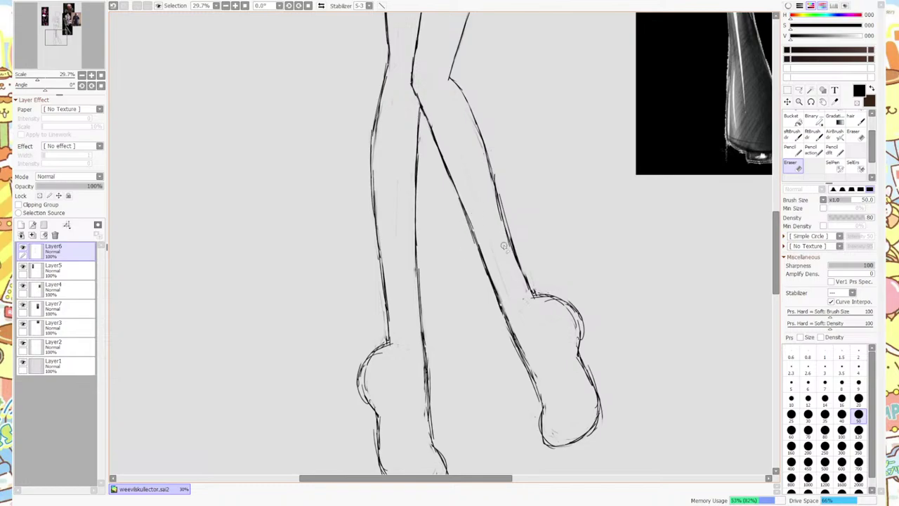
mouse_move(495, 311)
left_mouse_down()
mouse_move(517, 359)
mouse_move(496, 275)
left_mouse_up()
left_click(812, 150)
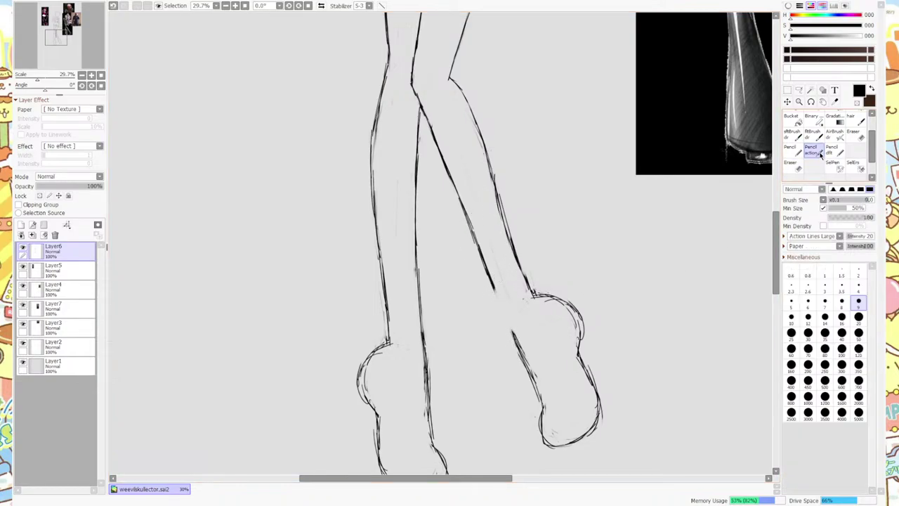
left_click_drag(513, 336, 494, 290)
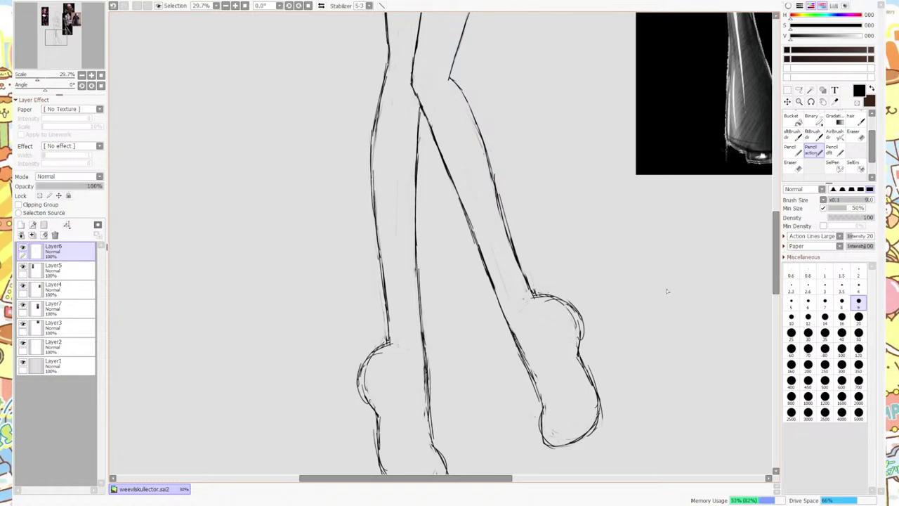
Thin the crossing leg's doubled outer calf line and clean up the upper outline of its foot.
left_click(799, 166)
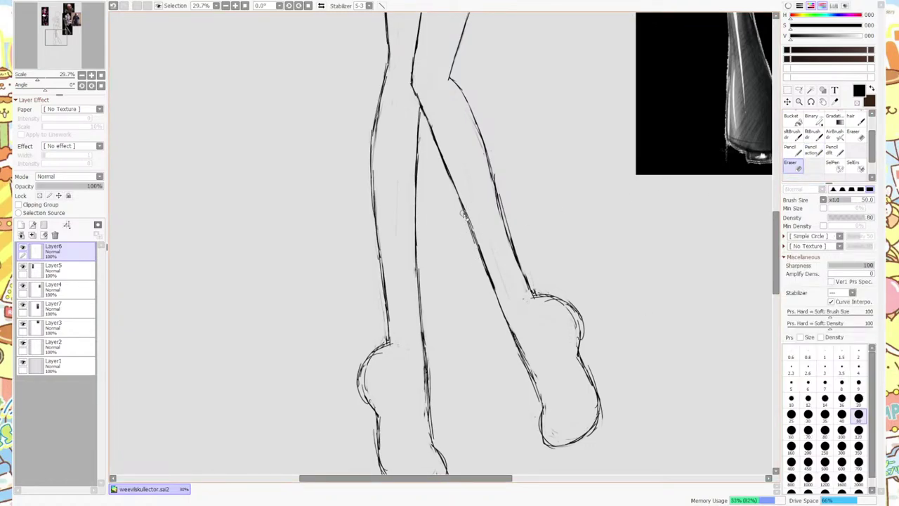
left_click(812, 149)
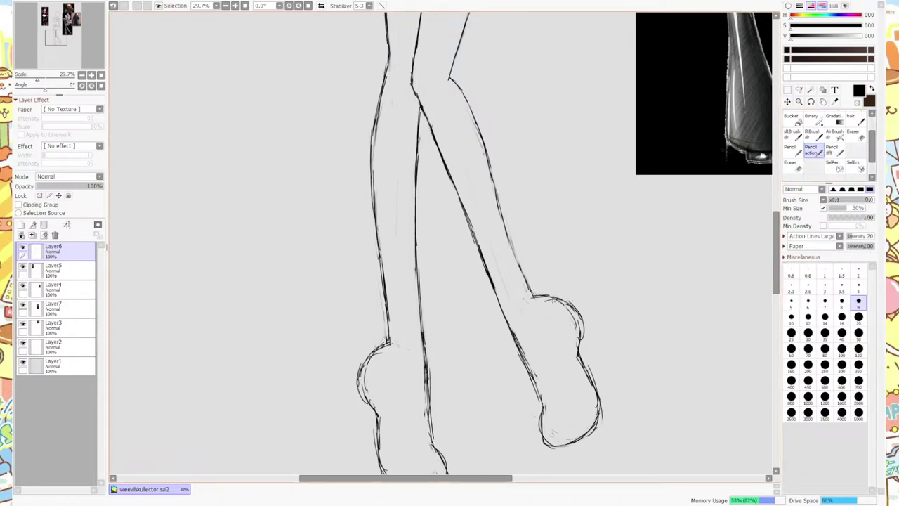
key("e")
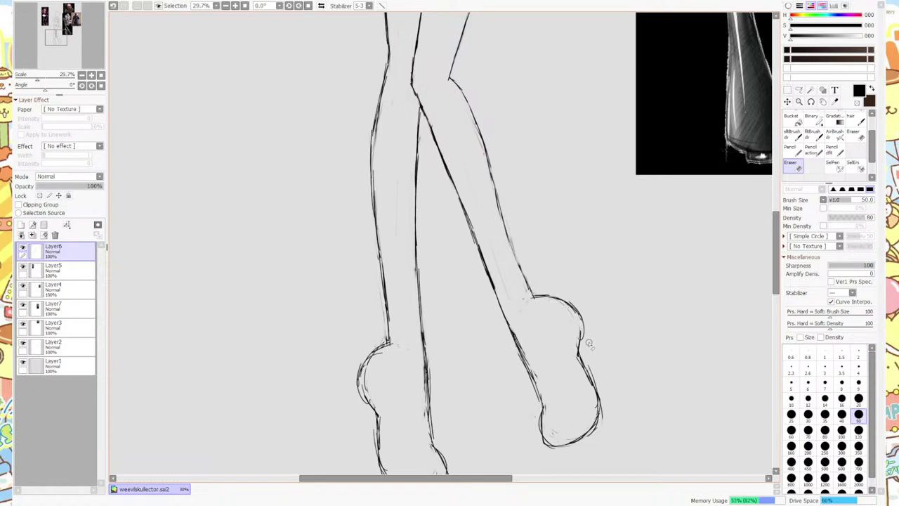
key("n")
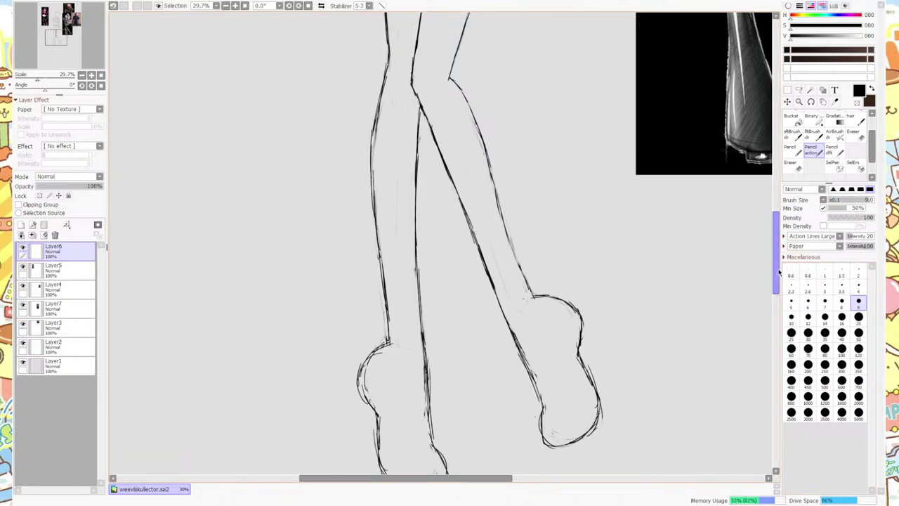
Erase the crossing leg's lower outer calf line and redraw it from the ankle up to mid-calf with the action pencil.
scroll(608, 308, "up", 1)
left_click_drag(535, 347, 500, 250)
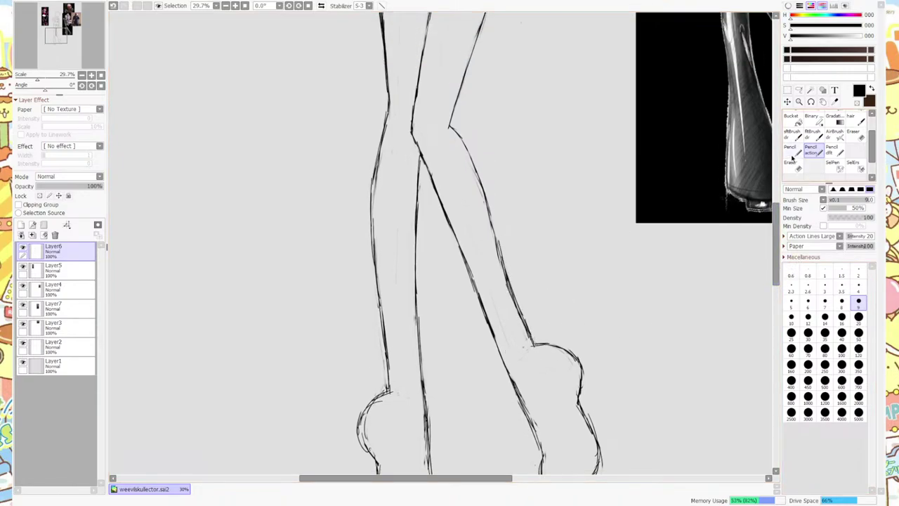
key("e")
mouse_move(520, 329)
left_mouse_down()
mouse_move(517, 309)
mouse_move(530, 340)
mouse_move(506, 253)
left_mouse_up()
left_click(811, 150)
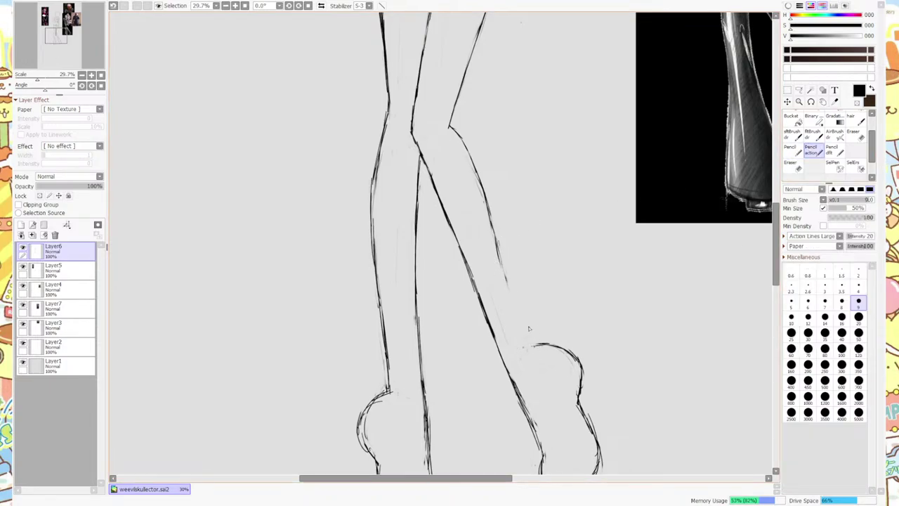
left_click_drag(526, 340, 500, 260)
Redraw the standing leg's outer calf line up from the ankle and erase the old doubled strokes beside it.
scroll(776, 253, "down", 2)
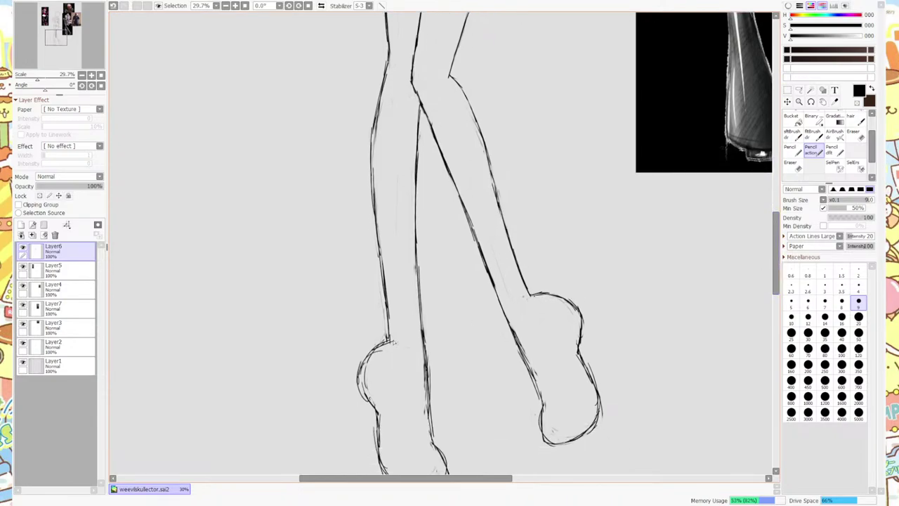
left_click_drag(394, 344, 387, 291)
left_click_drag(392, 327, 374, 214)
key("e")
mouse_move(390, 309)
left_mouse_down()
mouse_move(387, 335)
mouse_move(377, 251)
mouse_move(389, 328)
mouse_move(379, 288)
left_mouse_up()
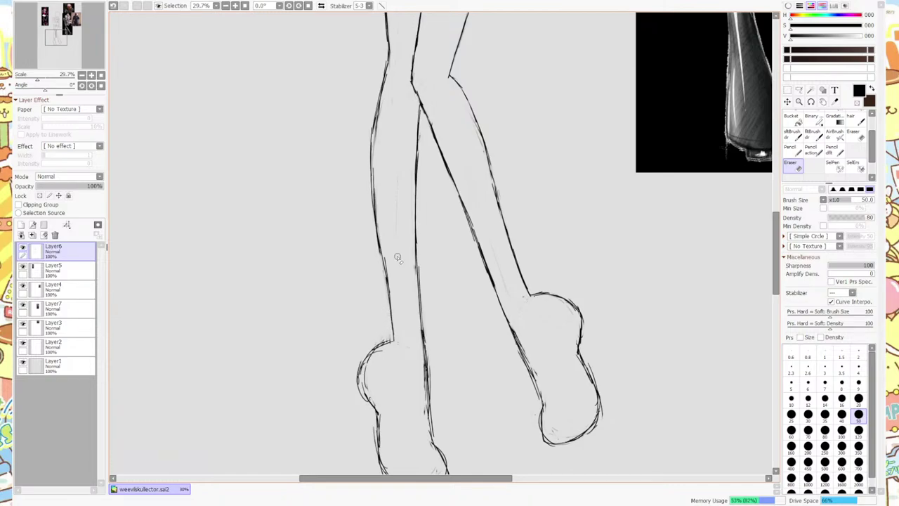
Redraw the standing leg's outer line at mid-calf with the action pencil and erase the stray strokes along its outer side.
scroll(397, 258, "down", 3)
scroll(380, 285, "up", 3)
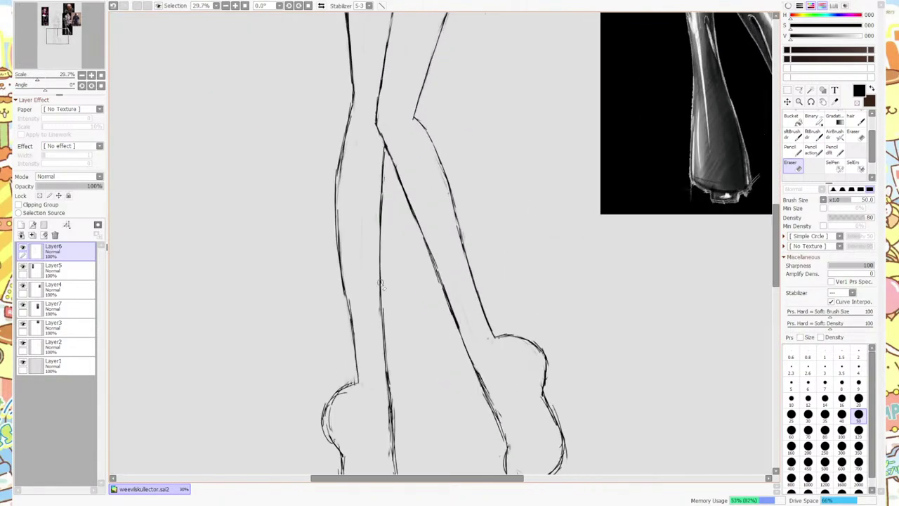
key("n")
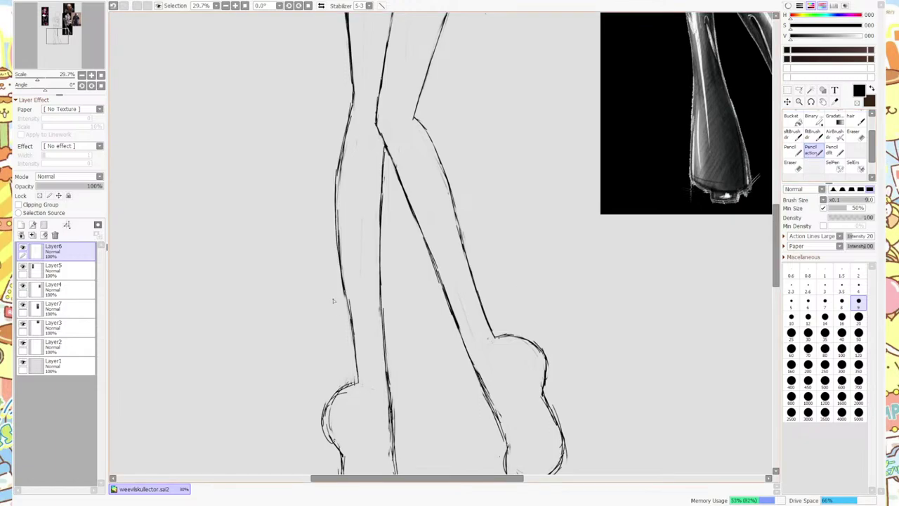
left_click_drag(353, 323, 340, 243)
key("e")
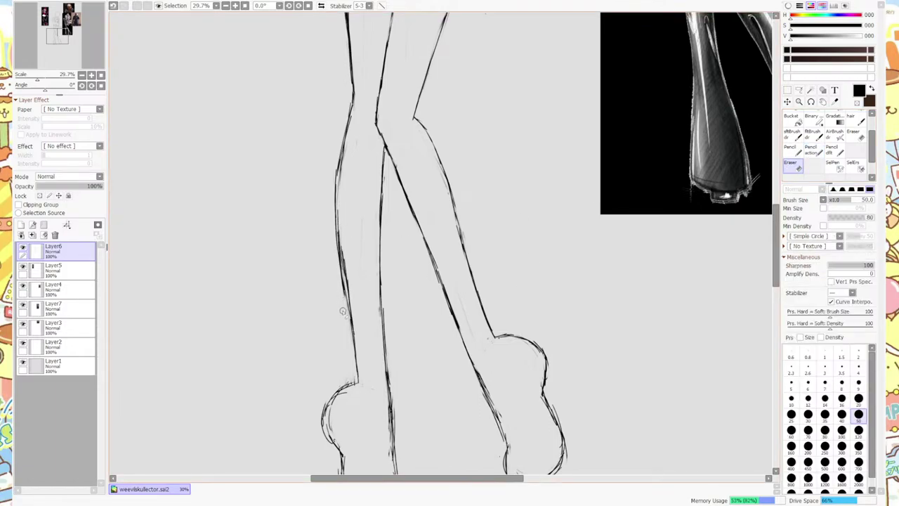
mouse_move(335, 264)
left_mouse_down()
mouse_move(340, 281)
mouse_move(331, 208)
mouse_move(333, 223)
left_mouse_up()
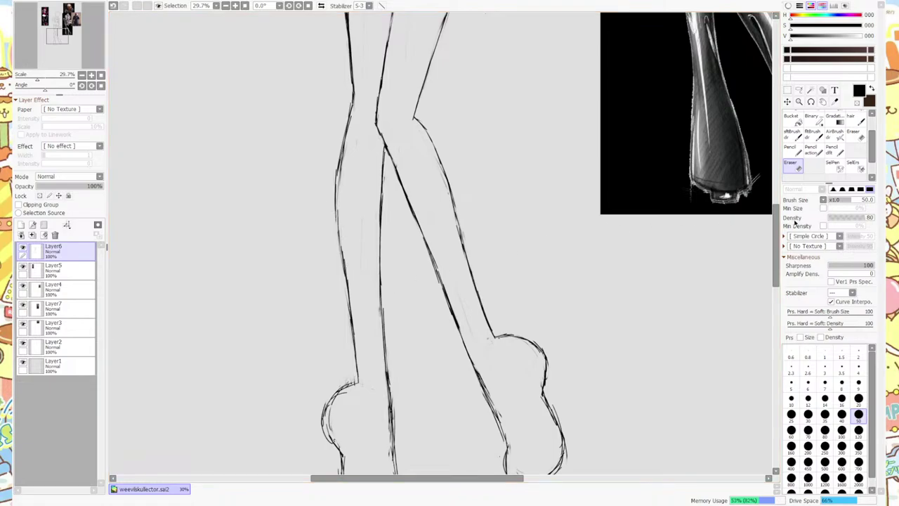
Redraw the standing leg's outer calf curve from mid-calf up toward the knee with the action pencil.
left_click(818, 153)
left_click_drag(346, 279, 337, 201)
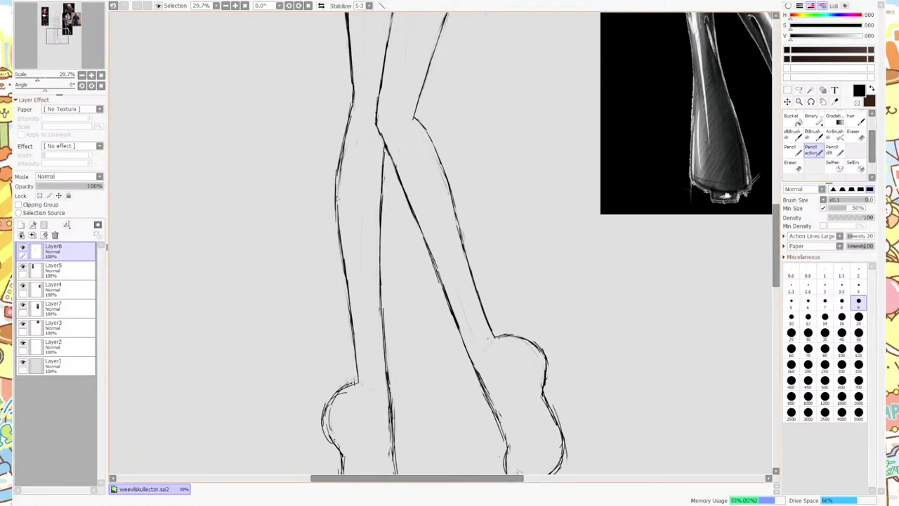
scroll(351, 274, "down", 6)
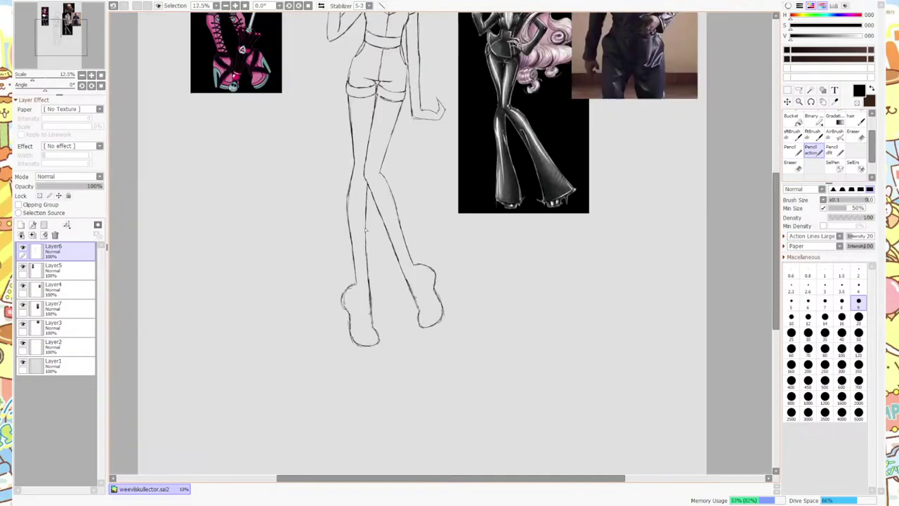
scroll(402, 255, "up", 3)
scroll(401, 256, "up", 2)
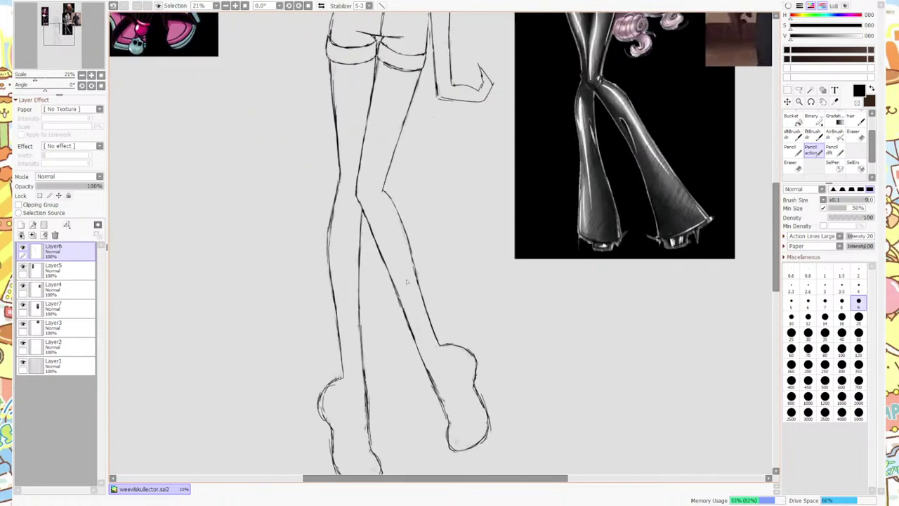
scroll(394, 189, "down", 3)
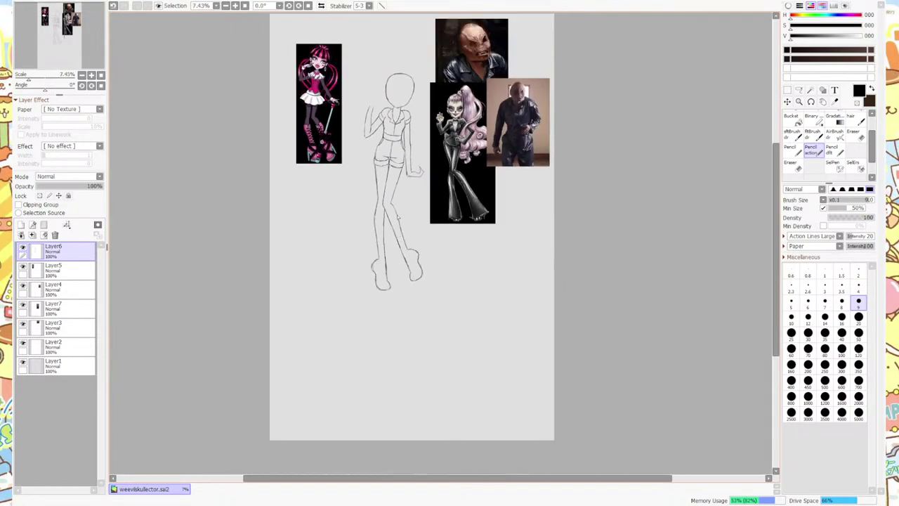
scroll(411, 291, "up", 3)
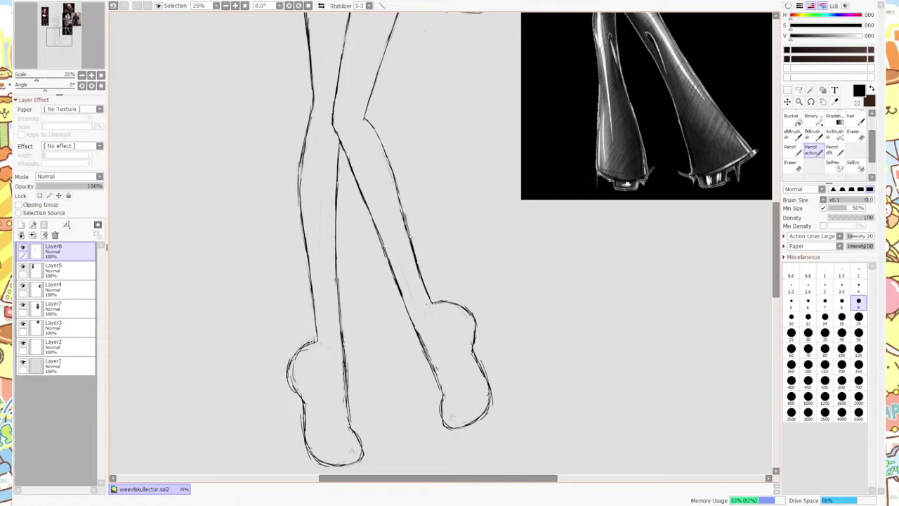
Erase the crossing leg's doubled outer line at mid-calf and redraw that stretch with the action pencil.
key("e")
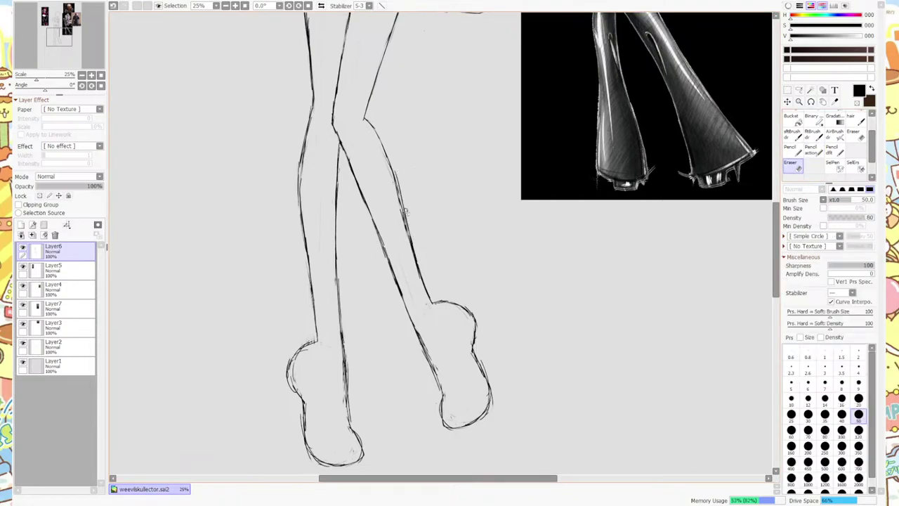
mouse_move(405, 212)
left_mouse_down()
mouse_move(396, 170)
mouse_move(408, 237)
left_mouse_up()
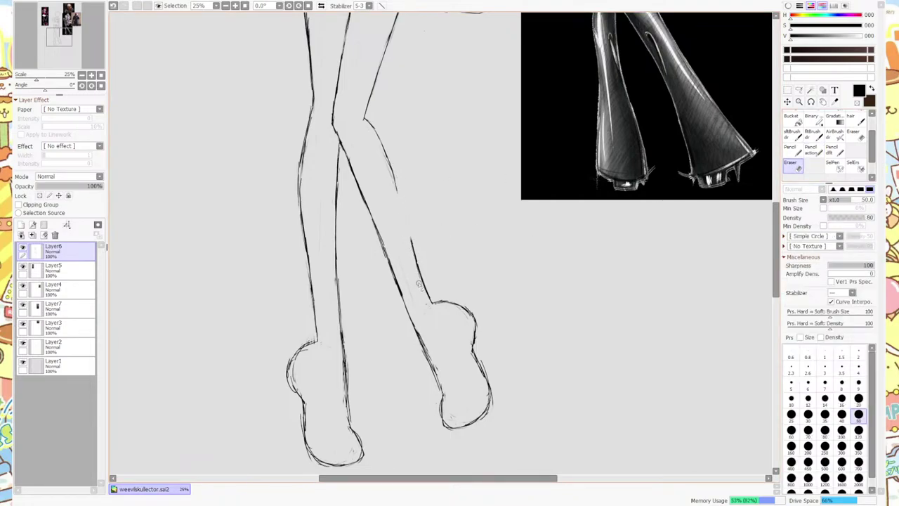
left_click(812, 149)
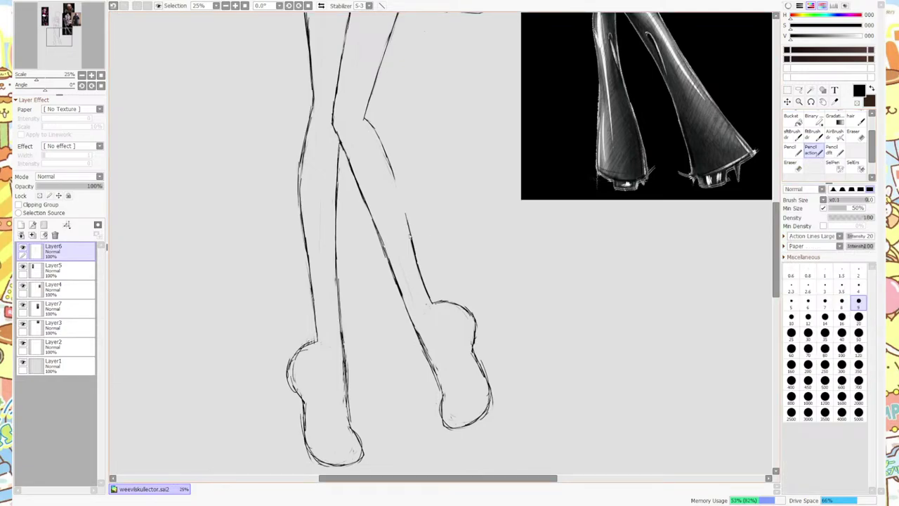
left_click_drag(411, 247, 397, 178)
scroll(404, 196, "down", 3)
scroll(387, 163, "up", 3)
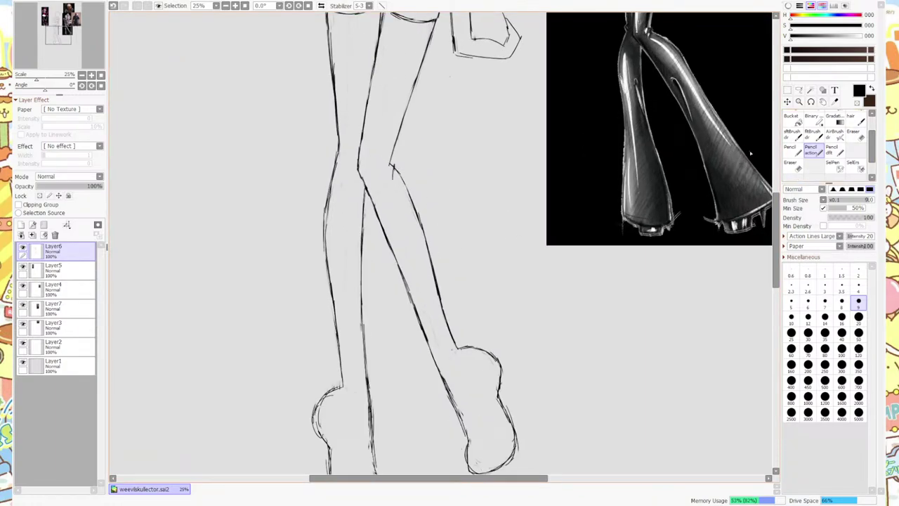
Erase the stray strokes at the corner of the crossing leg's knee.
left_click(793, 164)
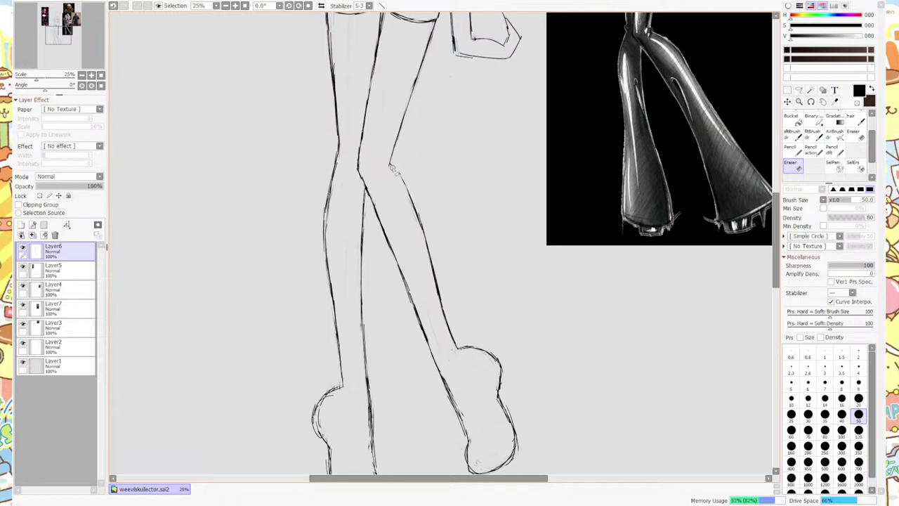
left_click_drag(392, 169, 401, 177)
key("n")
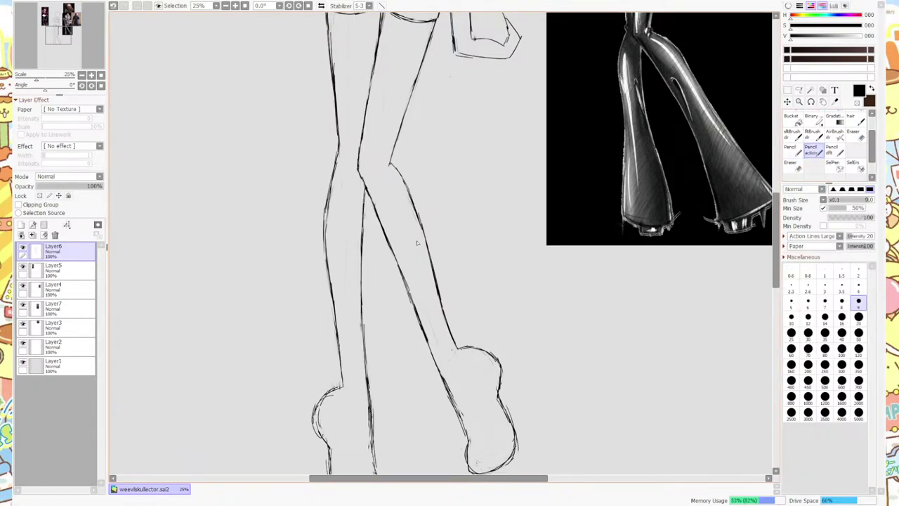
Redraw the crossing leg's outer line from upper calf to knee and erase the old strokes along its inner side.
scroll(415, 178, "up", 2)
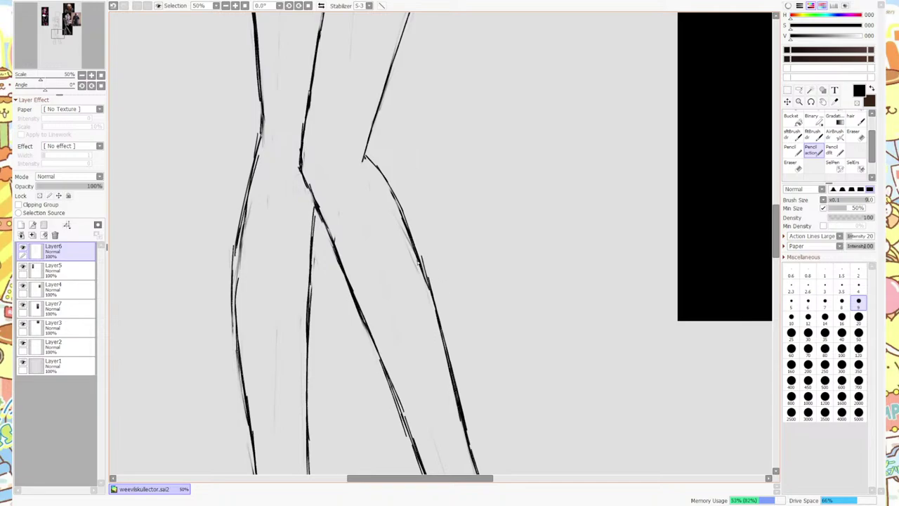
mouse_move(430, 289)
left_mouse_down()
mouse_move(403, 203)
mouse_move(381, 173)
left_mouse_up()
left_click(792, 166)
left_click_drag(430, 303, 402, 224)
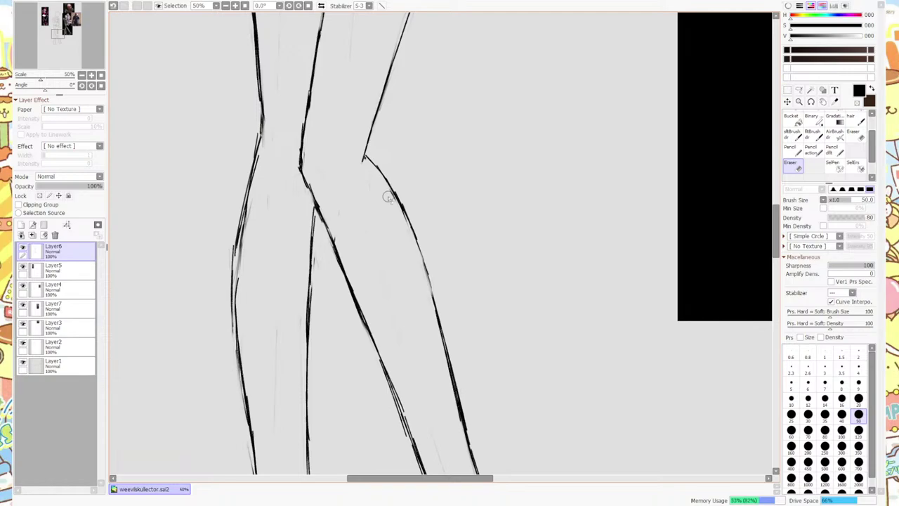
scroll(435, 242, "down", 3)
scroll(435, 243, "down", 1)
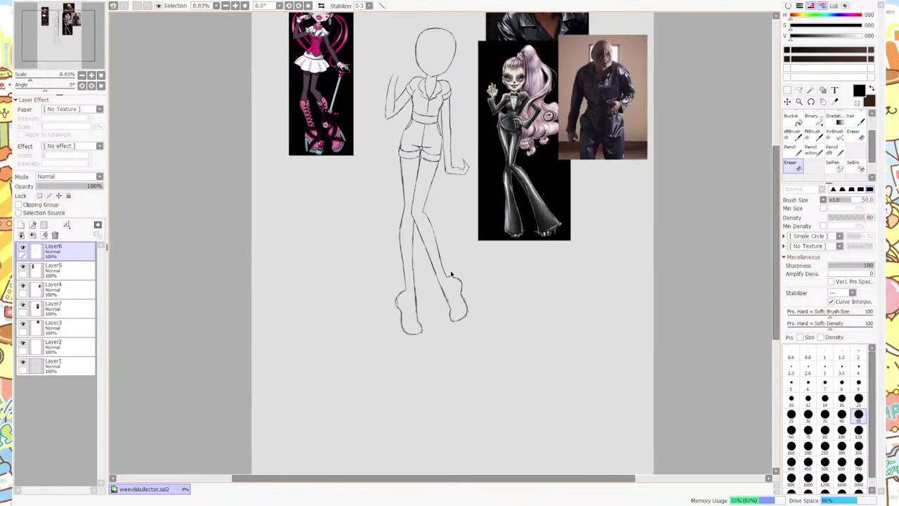
Clean up the jumpsuit's hip pocket line on the side of the lowered arm.
scroll(433, 90, "up", 8)
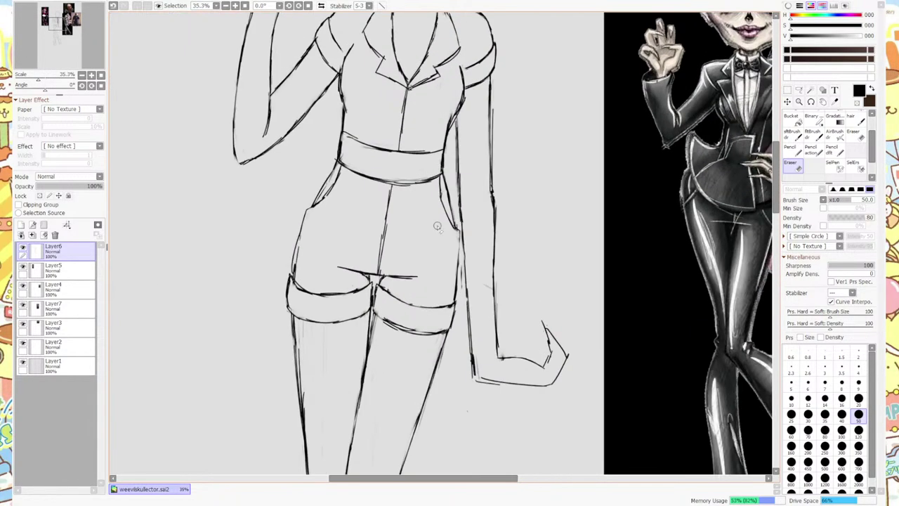
scroll(426, 170, "down", 3)
scroll(445, 335, "up", 4)
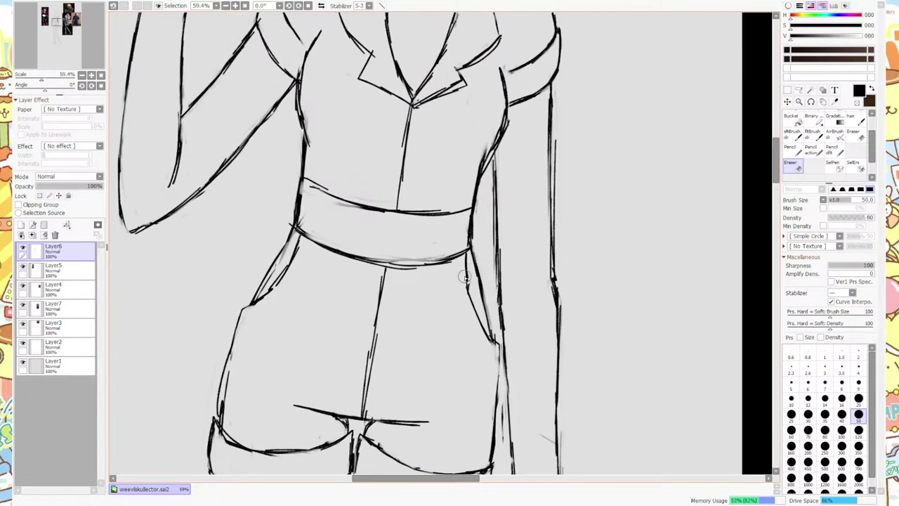
key("n")
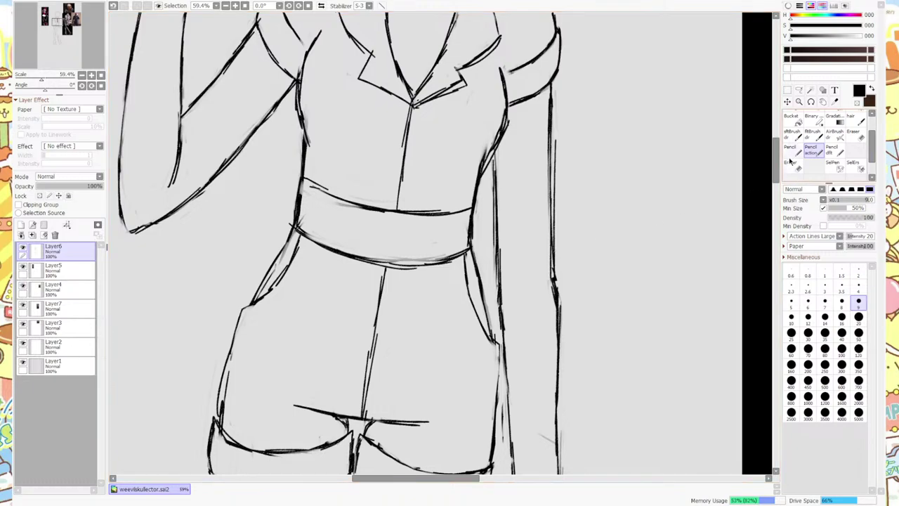
With the eraser at size 20, thin the raised-arm side's pocket and waistband strokes, then redraw that end of the waistband's upper edge.
key("e")
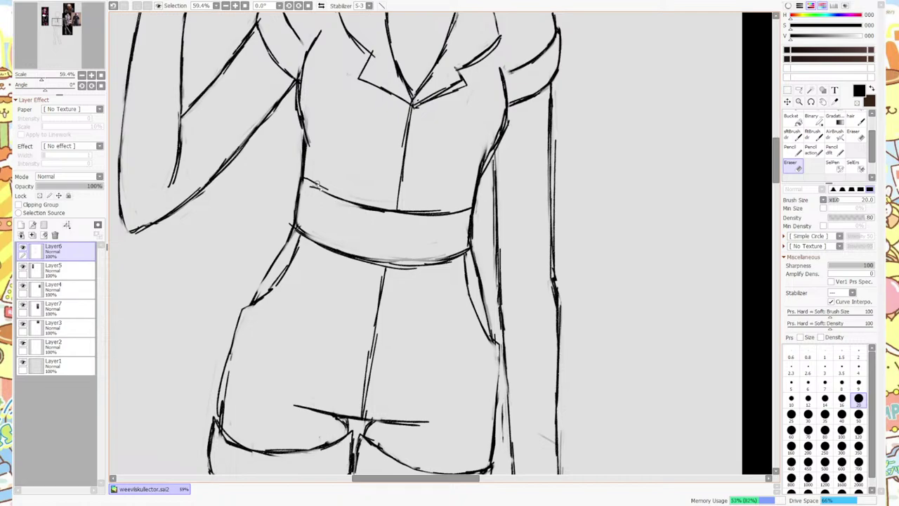
left_click(812, 148)
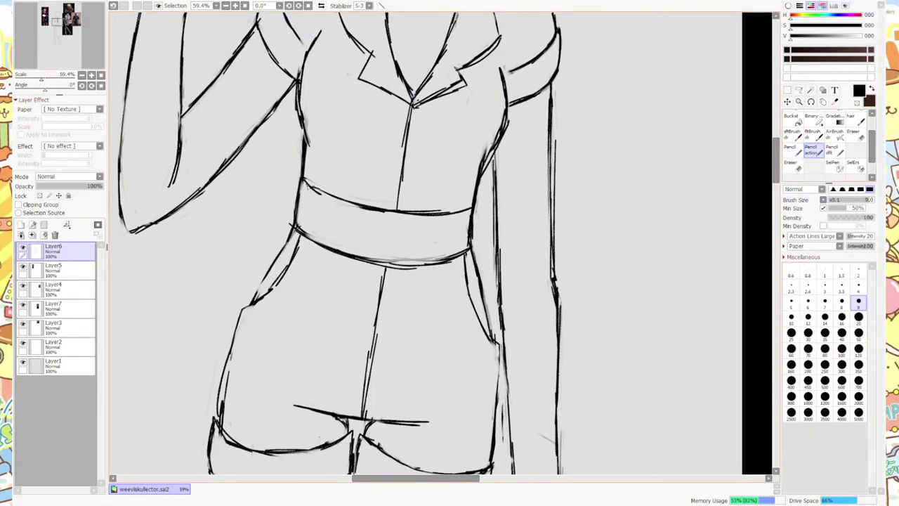
left_click_drag(304, 183, 335, 197)
Erase the doubled strokes along the waistband's lower edge and redraw its middle with the action pencil.
key("e")
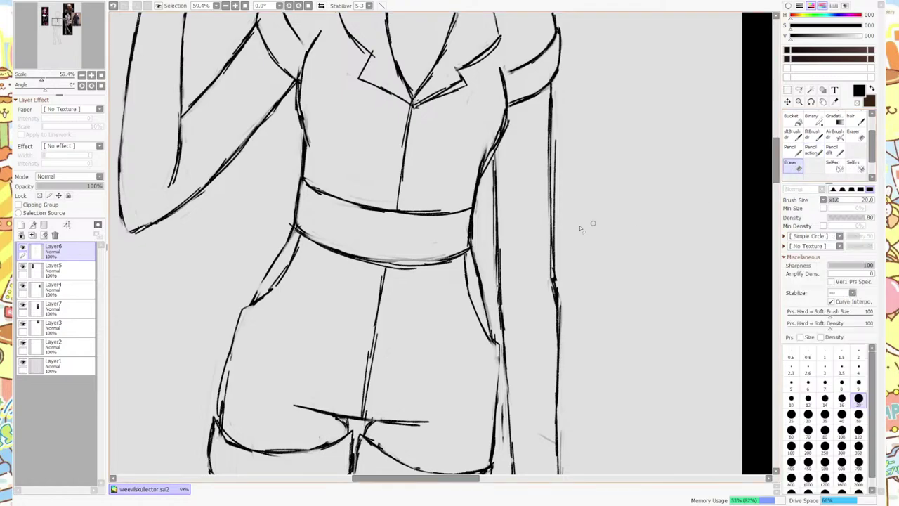
left_click_drag(406, 261, 454, 253)
mouse_move(409, 274)
left_mouse_down()
mouse_move(379, 267)
mouse_move(436, 270)
left_mouse_up()
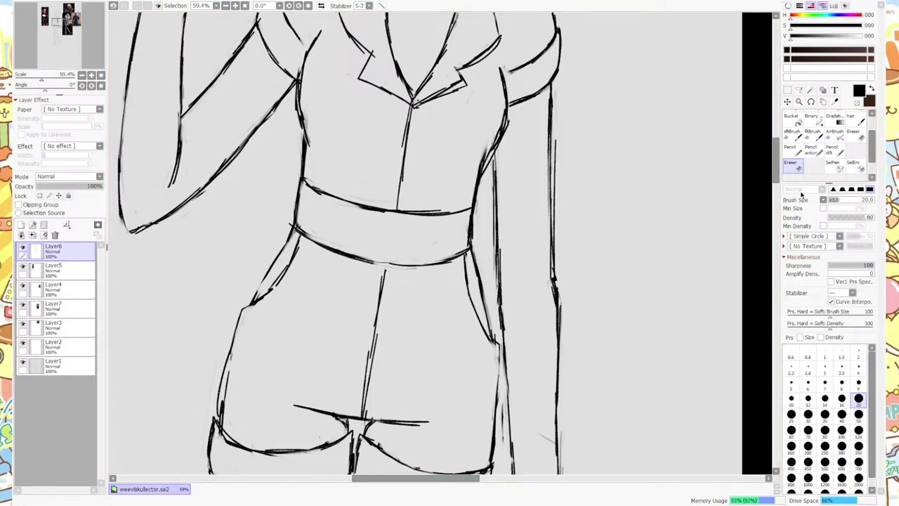
key("n")
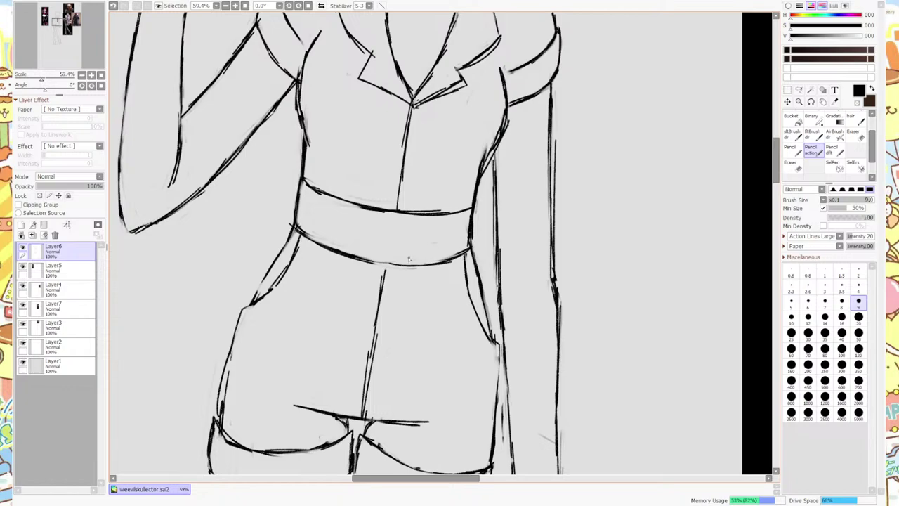
left_click_drag(364, 261, 433, 266)
scroll(413, 273, "down", 3)
scroll(413, 273, "up", 2)
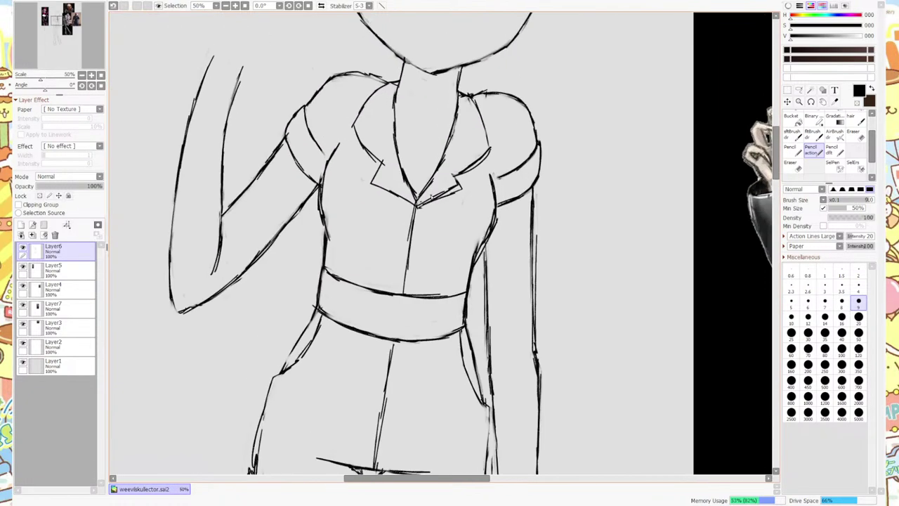
Erase the torso's side line beside the lowered arm and redraw it from above the waist up to the sleeve.
left_click(796, 168)
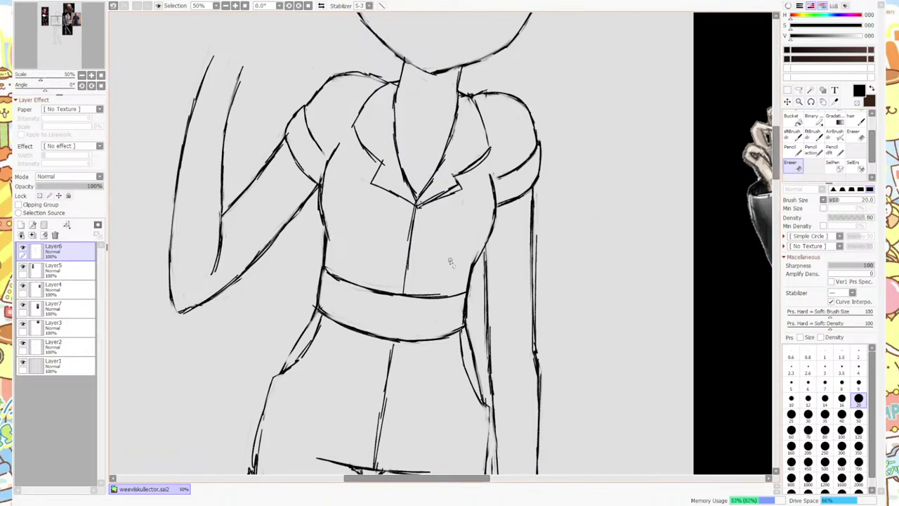
key("n")
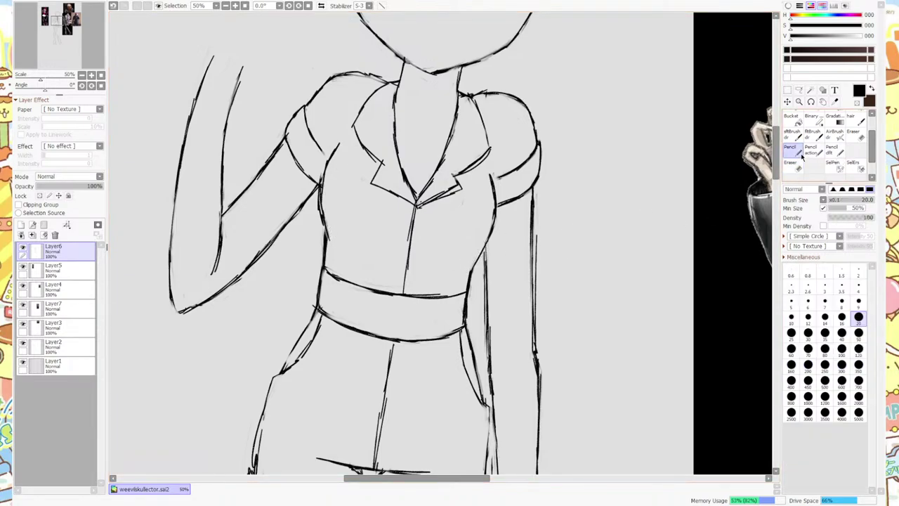
left_click(811, 150)
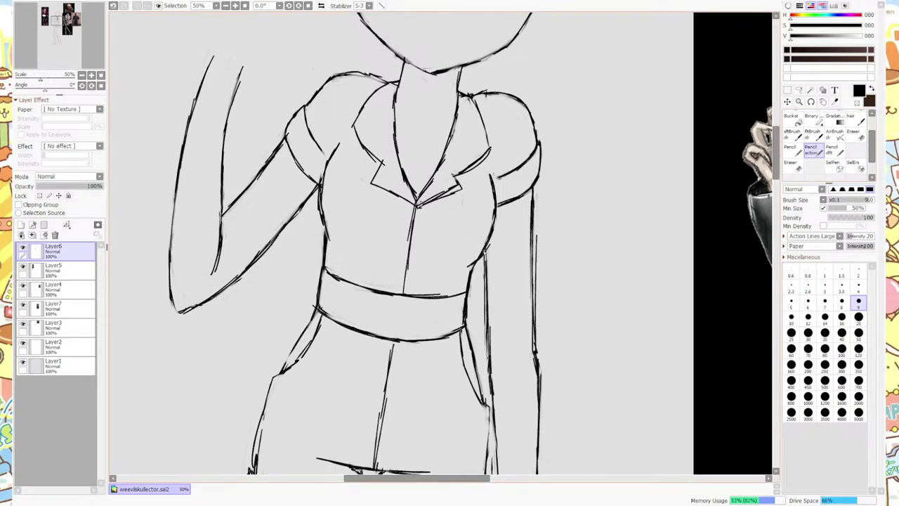
left_click(790, 165)
mouse_move(477, 284)
left_mouse_down()
mouse_move(470, 246)
mouse_move(481, 254)
mouse_move(495, 216)
mouse_move(496, 231)
left_mouse_up()
left_click(812, 151)
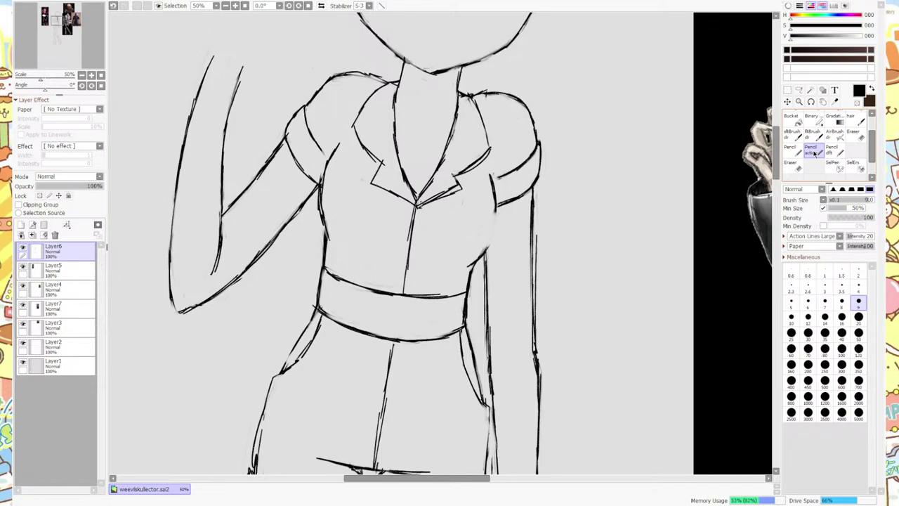
left_click(813, 151)
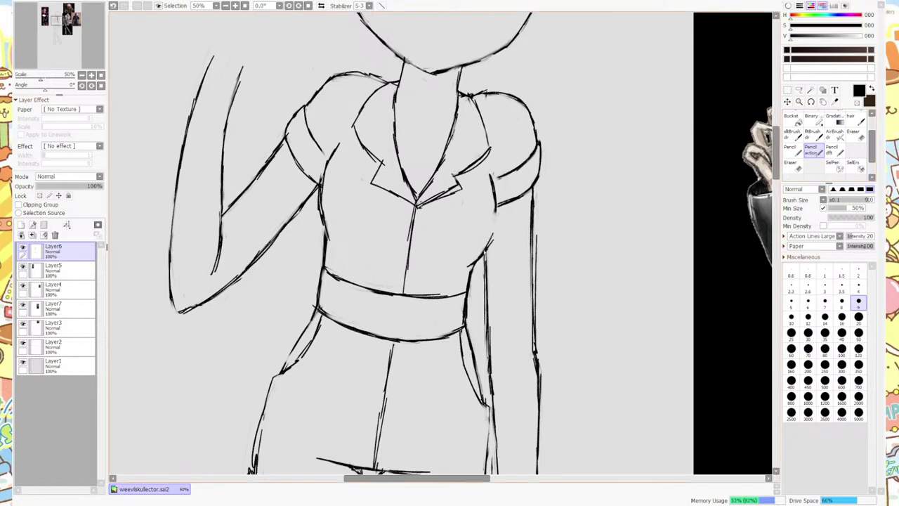
left_click_drag(486, 254, 499, 197)
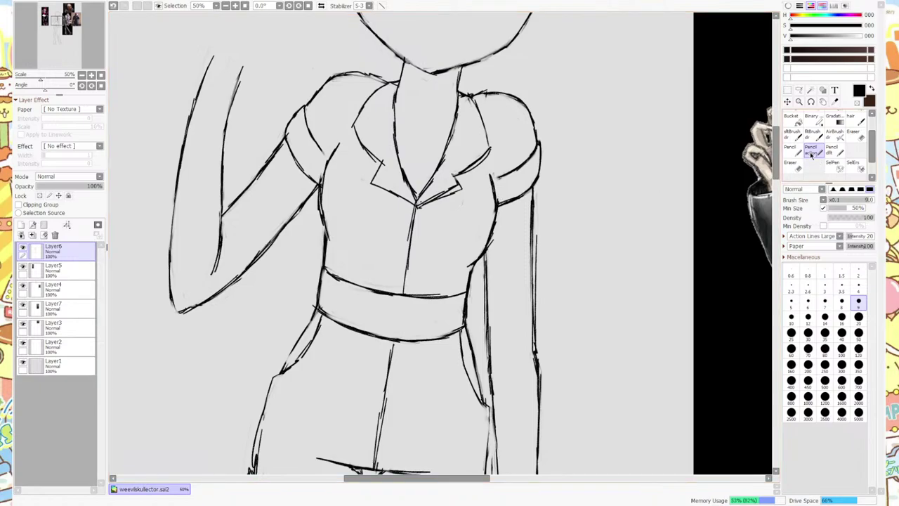
Erase the lower bust curve beside the lowered arm and redraw it down into the waist with the action pencil.
left_click(790, 163)
mouse_move(497, 228)
left_mouse_down()
mouse_move(463, 269)
mouse_move(493, 241)
left_mouse_up()
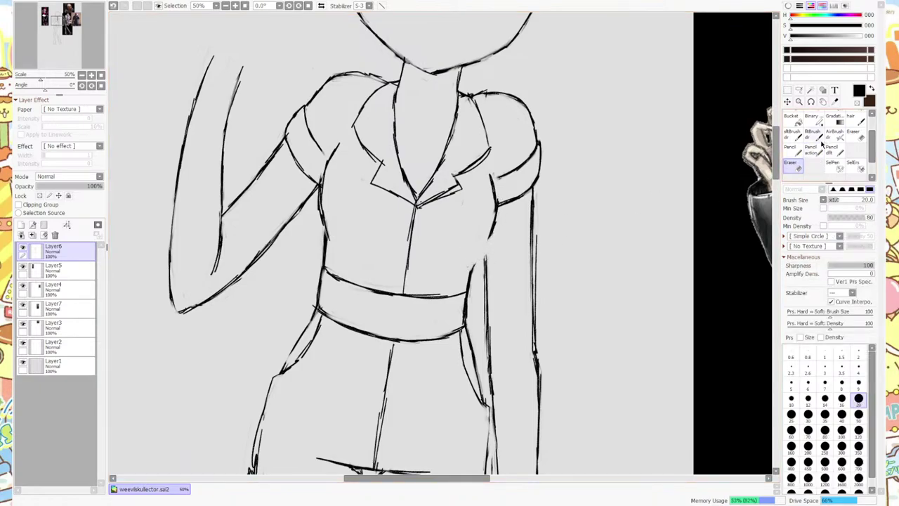
left_click(815, 148)
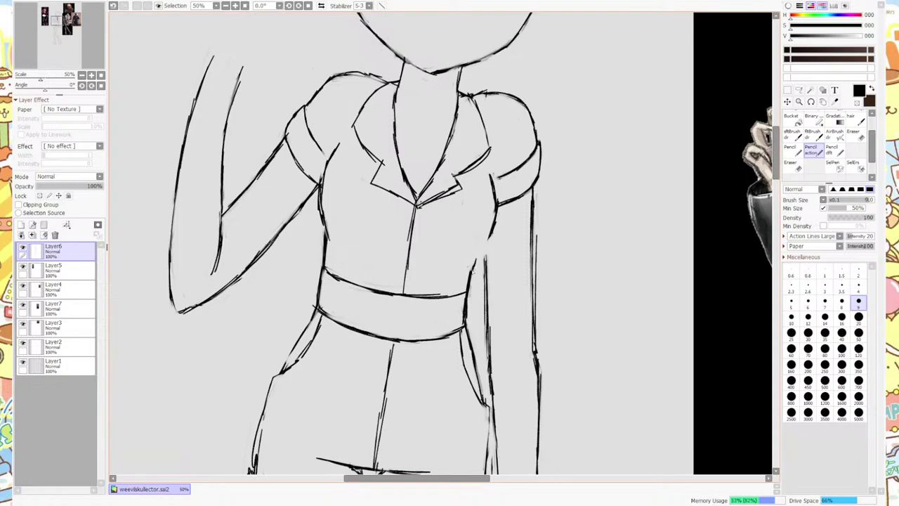
left_click_drag(497, 225, 481, 256)
Draw thin fabric crease lines on both puffed sleeves with the action pencil at size 4.
left_click(858, 287)
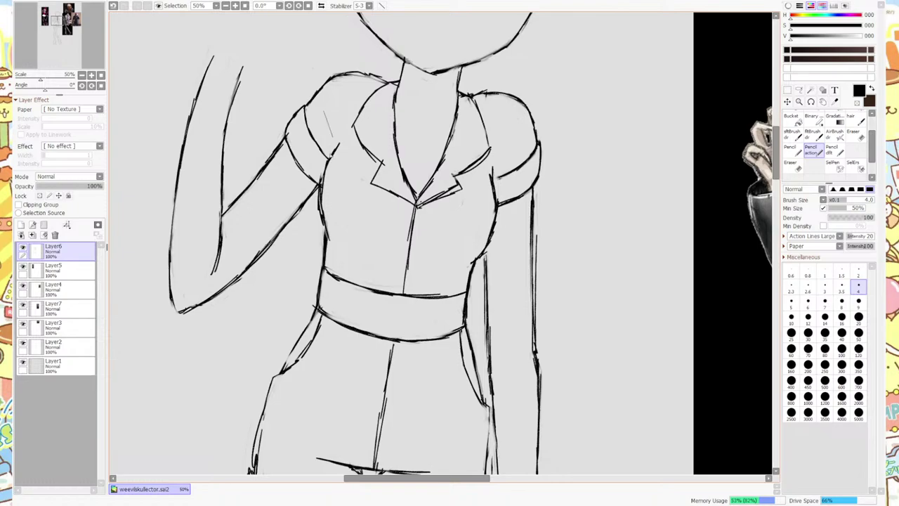
left_click_drag(335, 156, 335, 87)
left_click_drag(505, 115, 496, 144)
left_click_drag(500, 159, 521, 127)
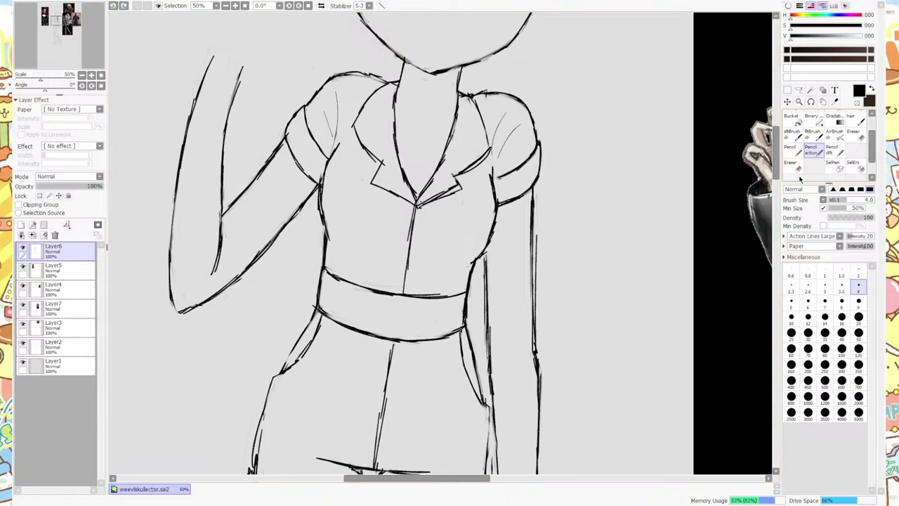
Erase the stray strokes where the collar meets the lowered arm's shoulder and redraw the join with the action pencil at size 9.
scroll(776, 203, "up", 2)
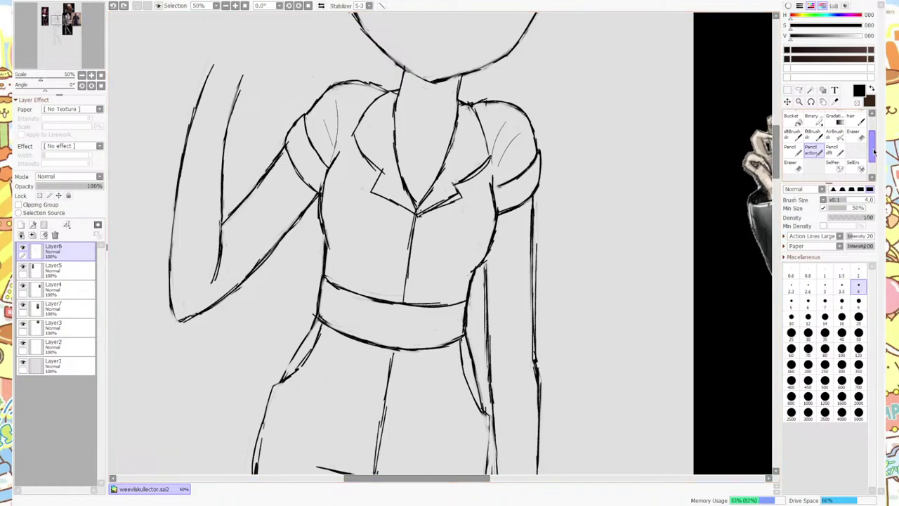
left_click(795, 166)
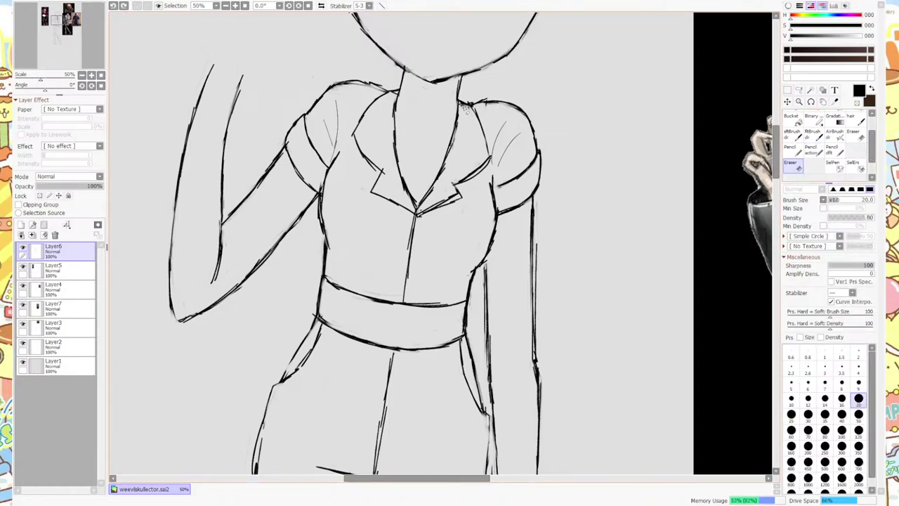
left_click_drag(467, 110, 463, 110)
left_click(813, 151)
left_click(858, 301)
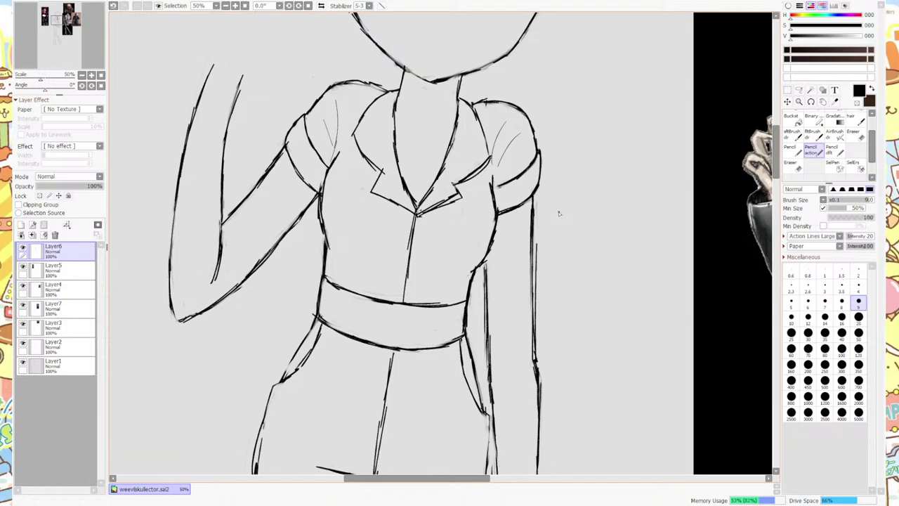
Thin the lapel's doubled lower edge and redraw the neckline's edge on the lowered-arm side as one clean curve with the action pencil.
key("e")
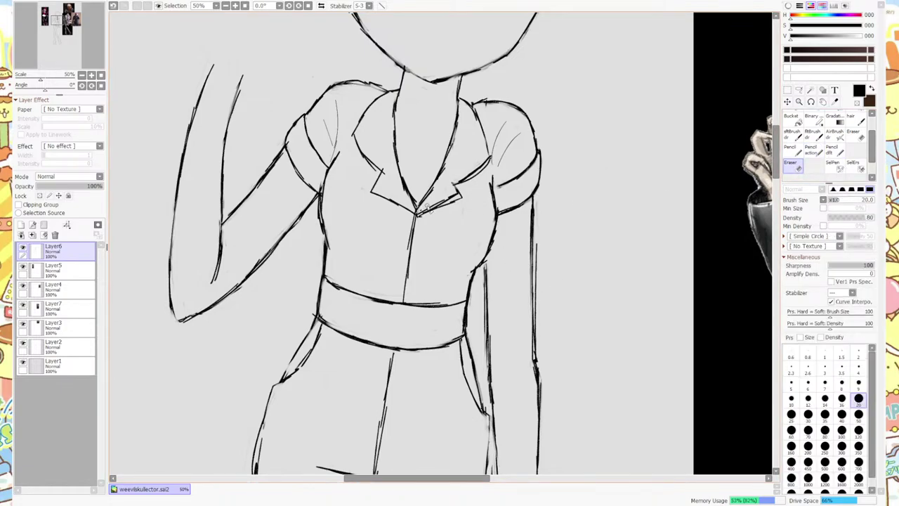
left_click_drag(421, 209, 458, 201)
mouse_move(380, 173)
left_mouse_down()
mouse_move(362, 156)
mouse_move(443, 181)
mouse_move(424, 198)
mouse_move(460, 121)
left_mouse_up()
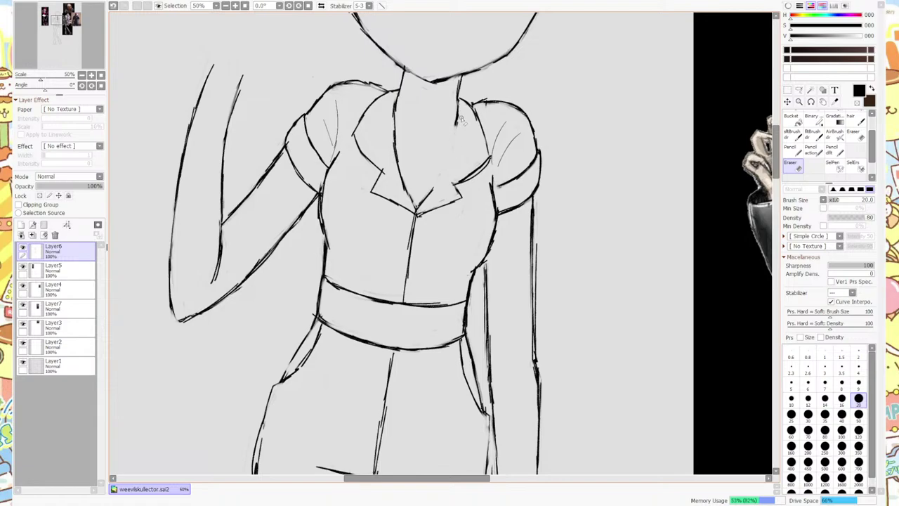
key("n")
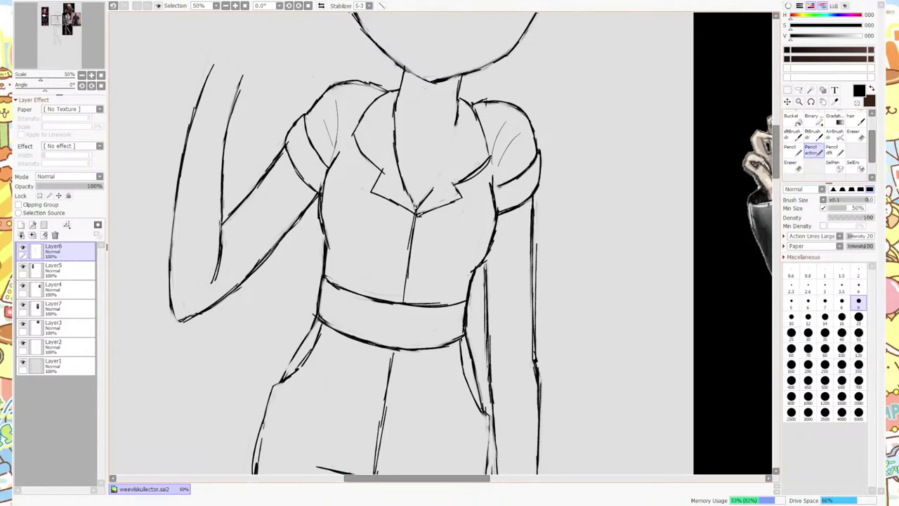
left_click_drag(444, 171, 453, 149)
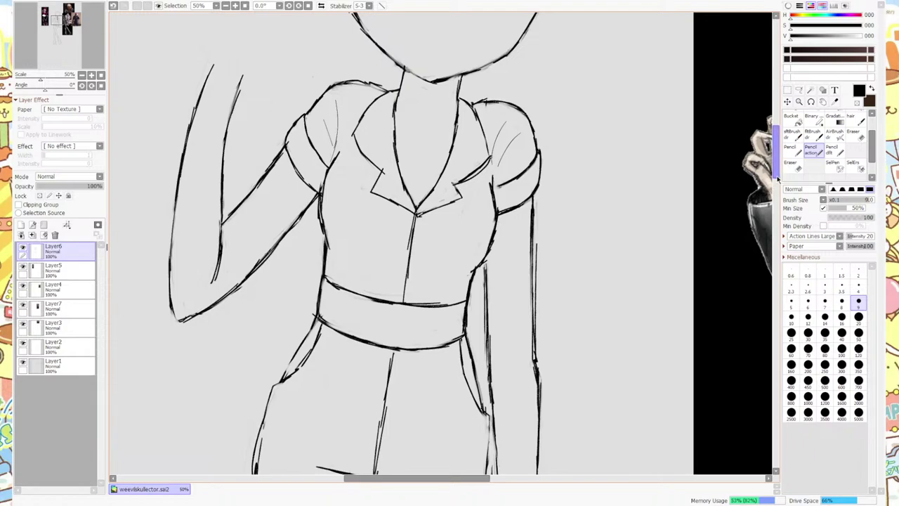
Erase the lower curve of the collar above the lapel notch on the lowered-arm side and redraw it with the action pencil.
scroll(497, 158, "down", 1)
key("e")
left_click_drag(457, 176, 477, 162)
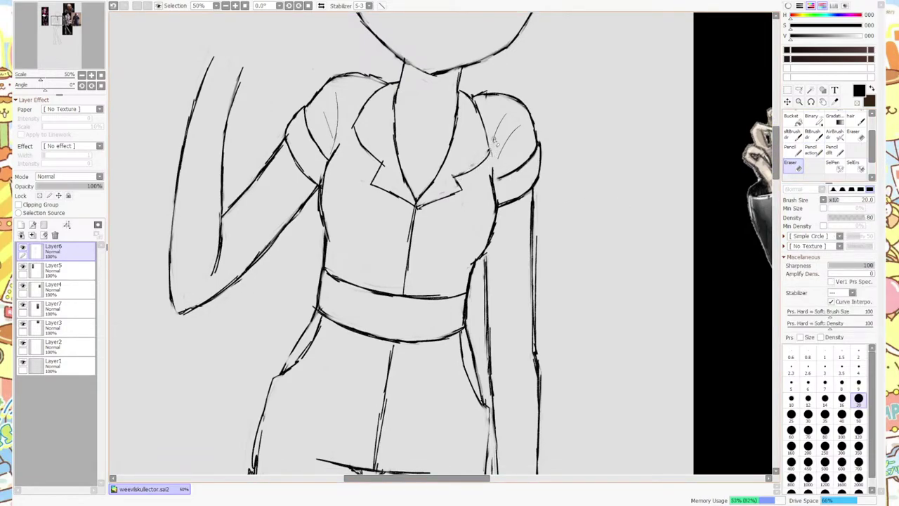
key("n")
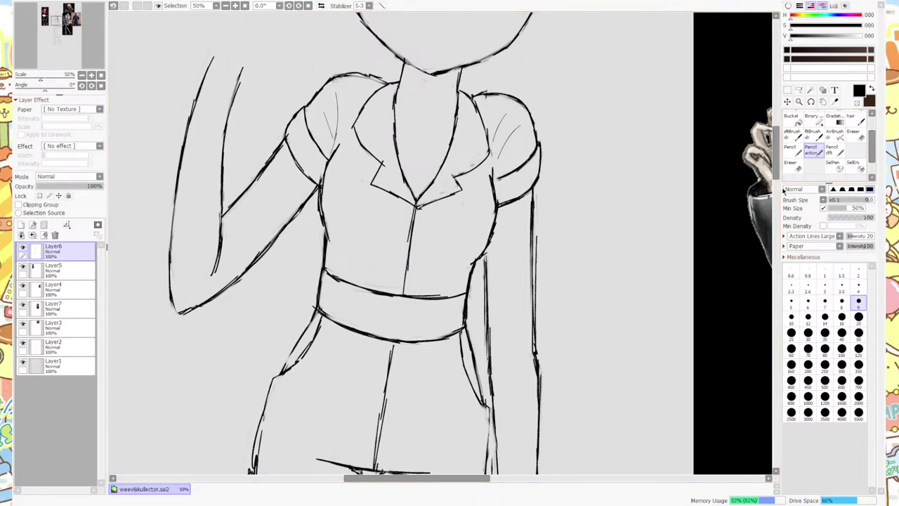
left_click(796, 164)
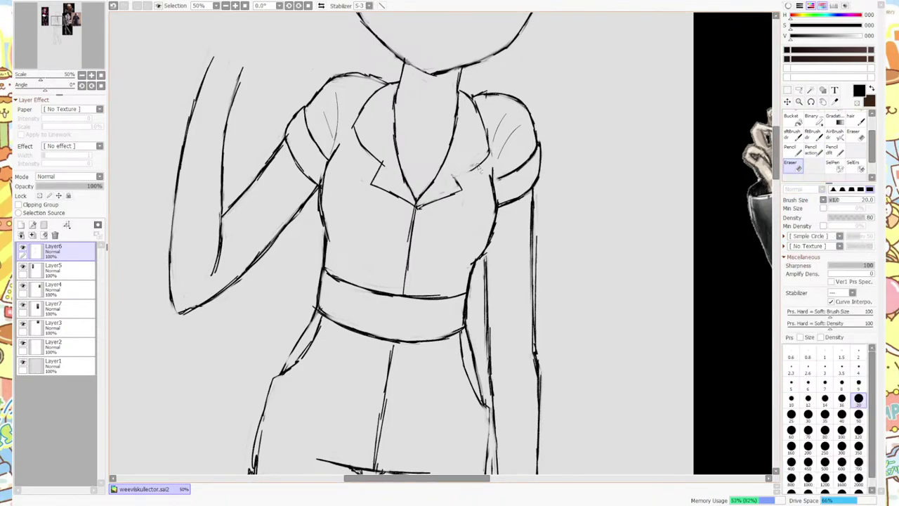
key("e")
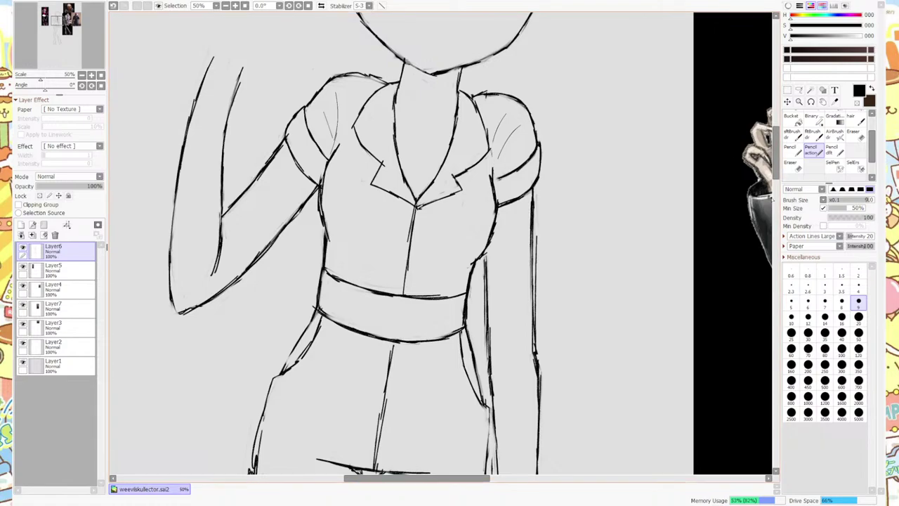
Erase the collar's outer edge beside the lowered arm's puffed sleeve and redraw it from the neck down to the collar corner.
scroll(769, 182, "up", 3)
left_click(792, 166)
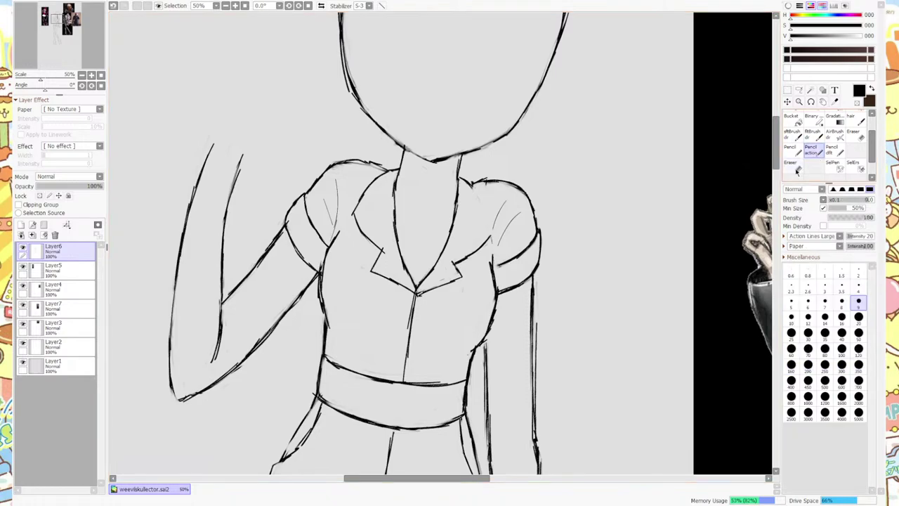
key("n")
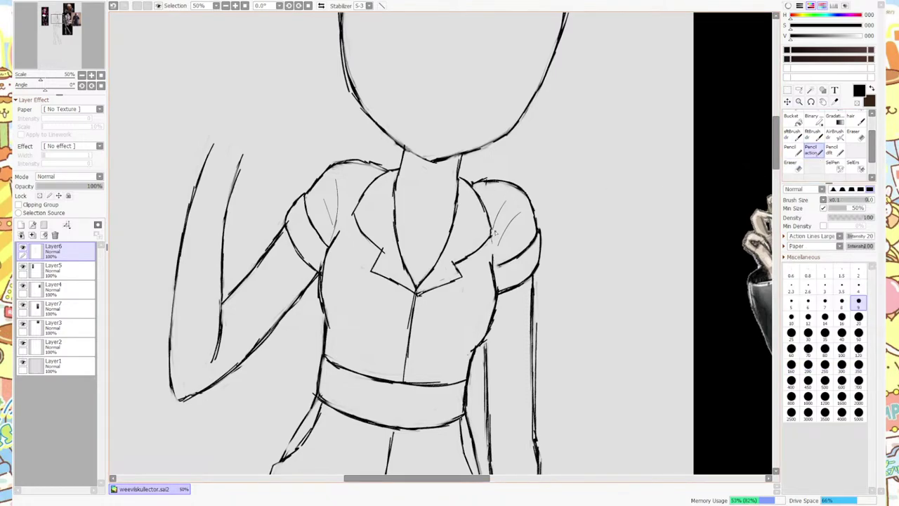
scroll(450, 245, "down", 3)
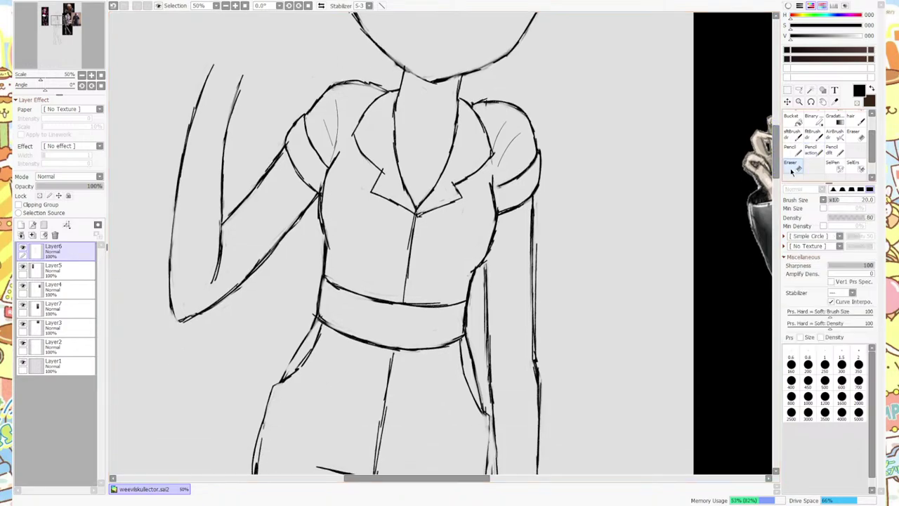
left_click(791, 165)
Examine the whole figure's proportions and head placement beside the reference images.
scroll(555, 258, "down", 6)
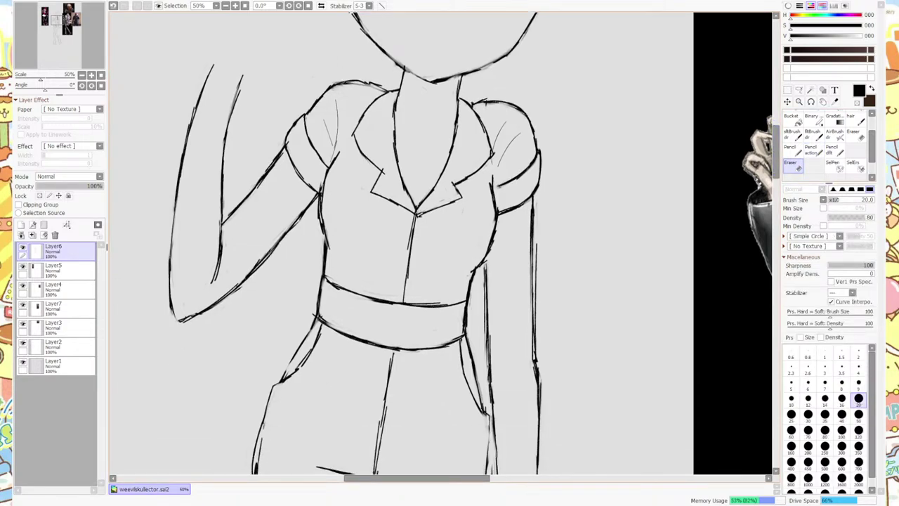
scroll(555, 259, "up", 2)
scroll(562, 267, "up", 2)
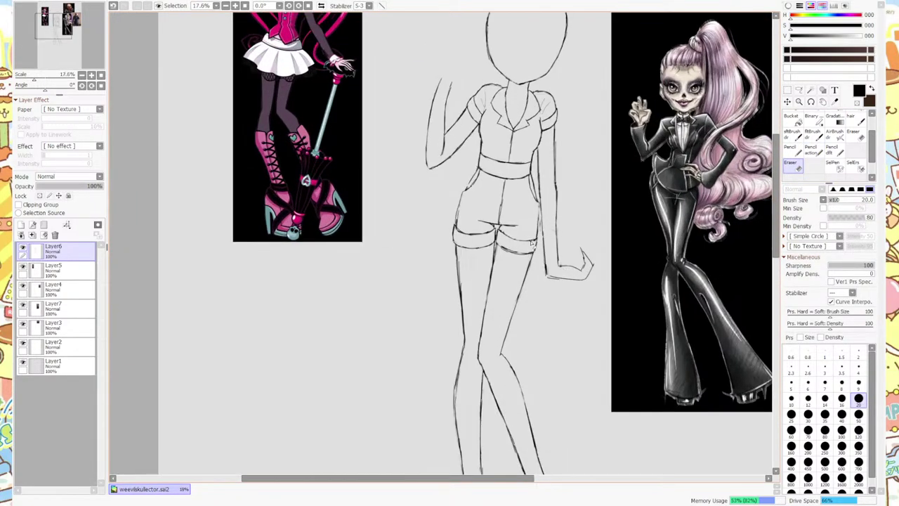
scroll(534, 245, "down", 4)
scroll(534, 246, "up", 4)
scroll(480, 155, "down", 1)
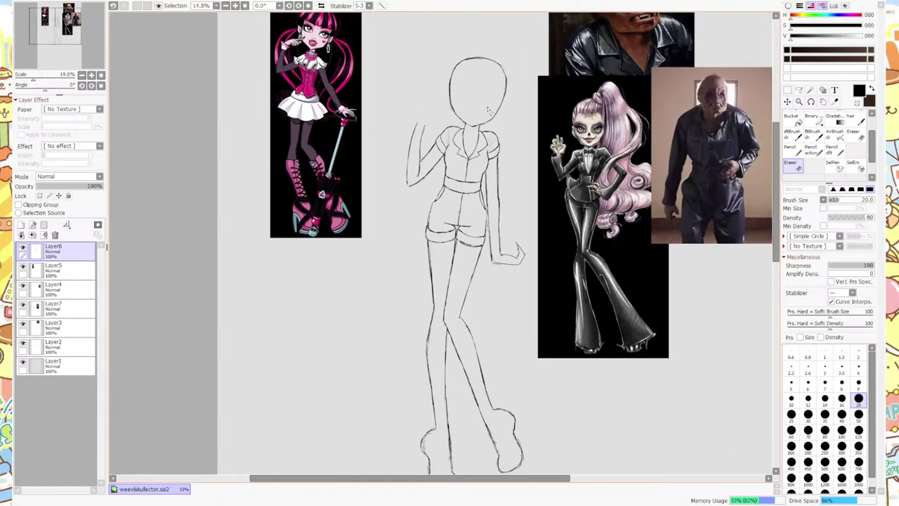
scroll(480, 156, "up", 1)
scroll(470, 156, "down", 2)
scroll(466, 155, "up", 4)
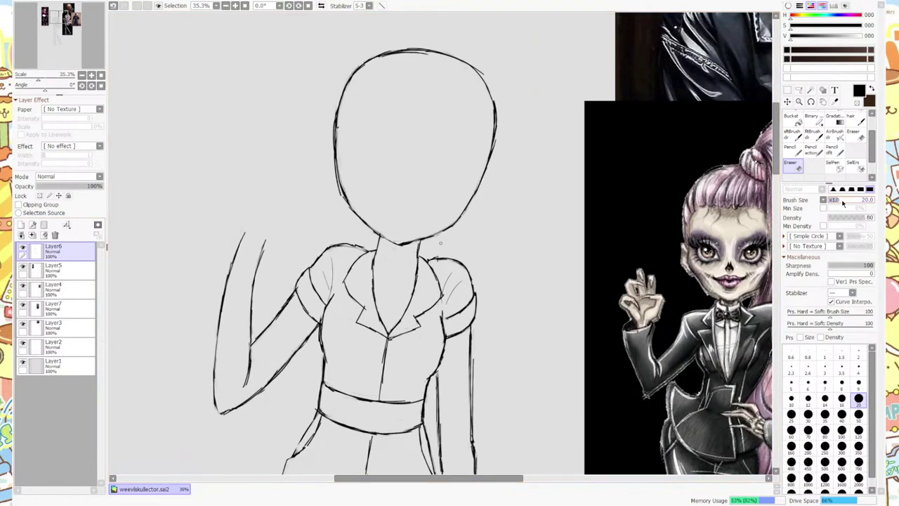
Mask the head outline with the selection pen and transform it with a slight counter-clockwise tilt.
key("s")
mouse_move(396, 239)
left_mouse_down()
mouse_move(368, 220)
mouse_move(373, 228)
mouse_move(333, 177)
mouse_move(356, 85)
mouse_move(332, 118)
mouse_move(375, 46)
mouse_move(492, 77)
mouse_move(497, 124)
mouse_move(471, 175)
mouse_move(494, 97)
mouse_move(474, 202)
mouse_move(408, 236)
mouse_move(458, 206)
mouse_move(484, 116)
mouse_move(492, 70)
left_mouse_up()
left_click(853, 165)
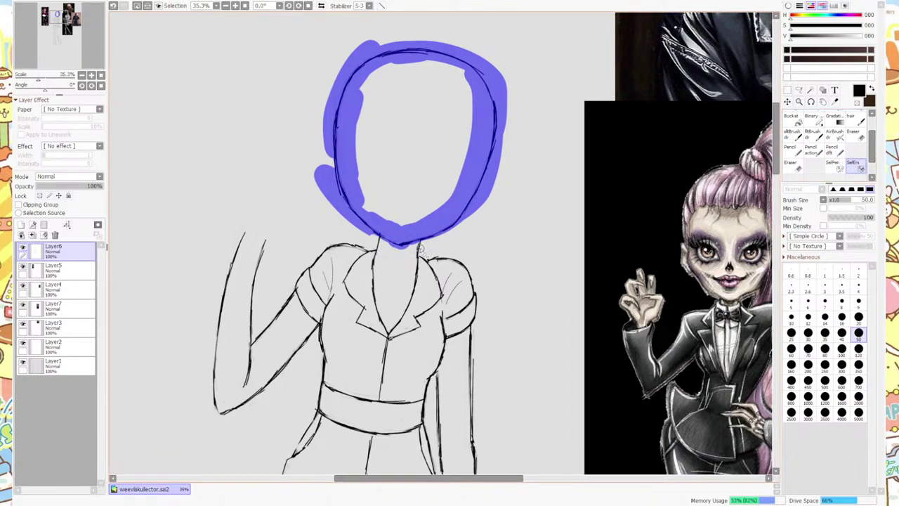
key("ctrl+t")
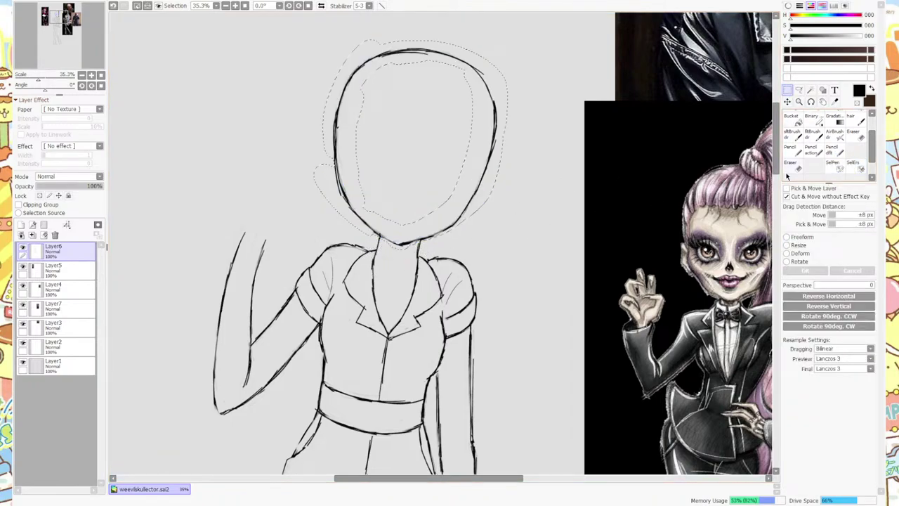
mouse_move(538, 246)
left_mouse_down()
mouse_move(466, 217)
mouse_move(485, 220)
mouse_move(475, 222)
left_mouse_up()
left_click(806, 270)
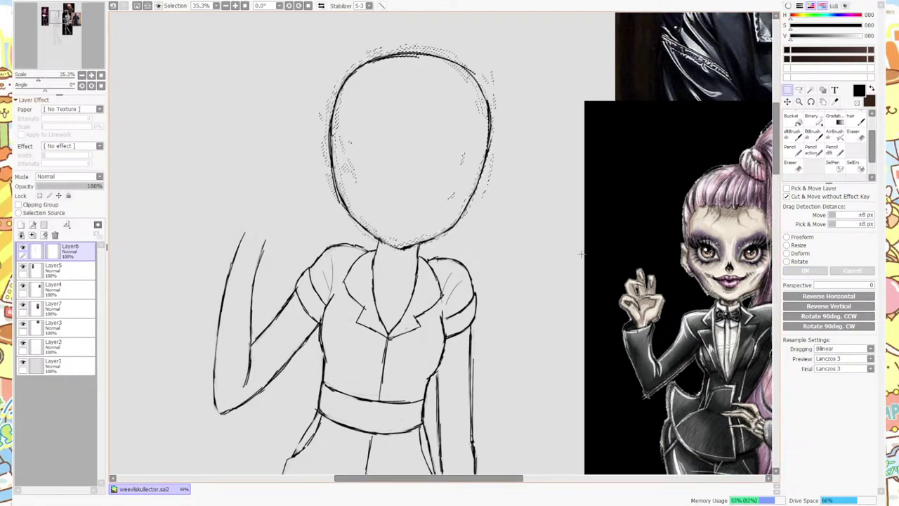
Mask the two short neck lines below the jaw with the selection pen at size 20.
scroll(532, 265, "down", 3)
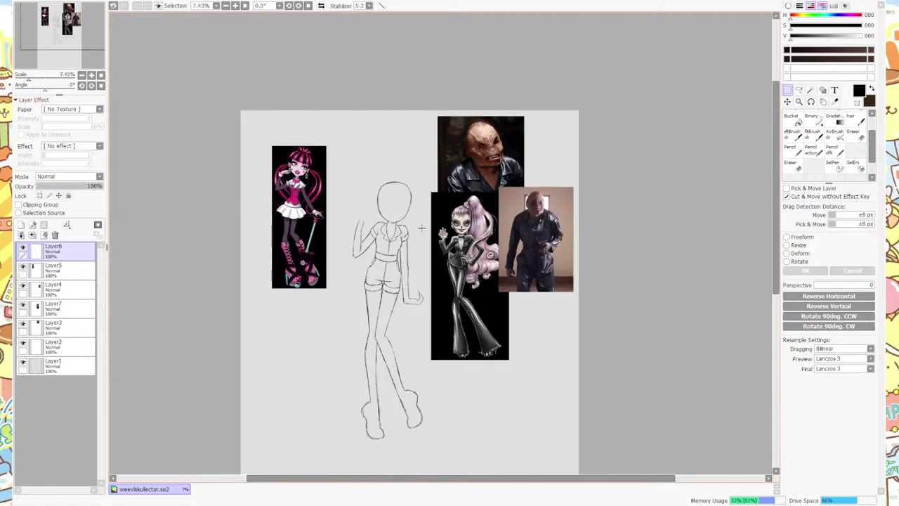
scroll(397, 199, "up", 4)
scroll(397, 200, "up", 2)
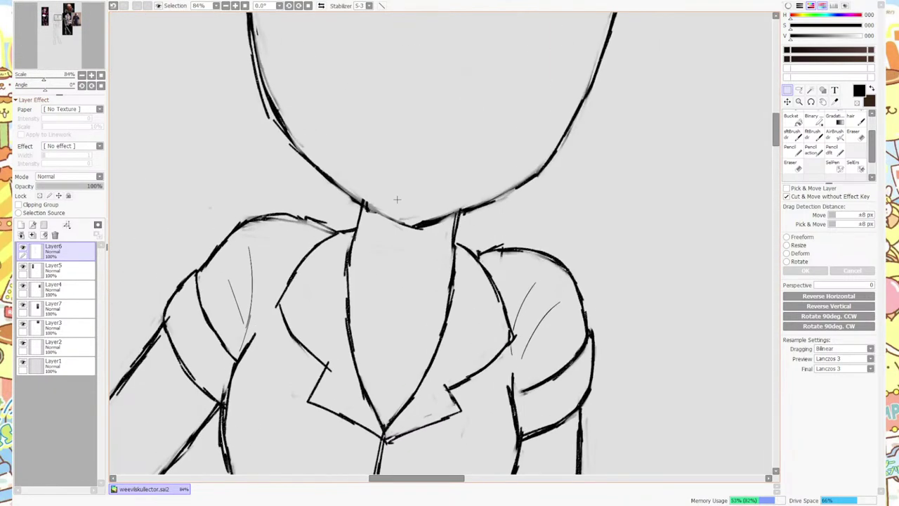
left_click(832, 166)
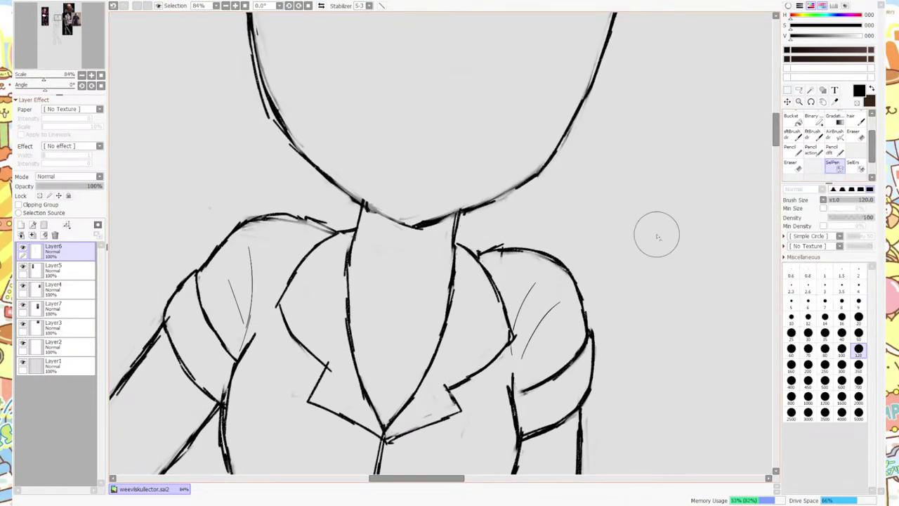
left_click(858, 317)
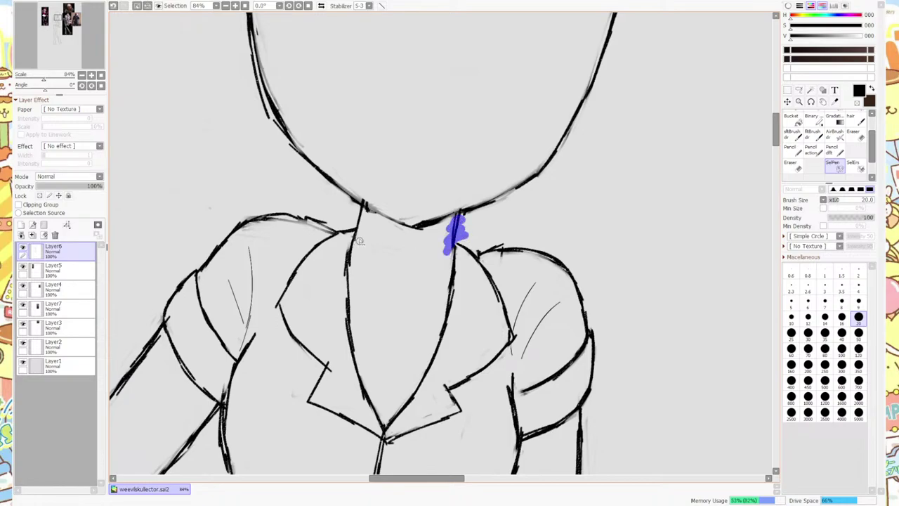
left_click_drag(357, 225, 358, 243)
key("ctrl+z")
left_click_drag(362, 225, 360, 206)
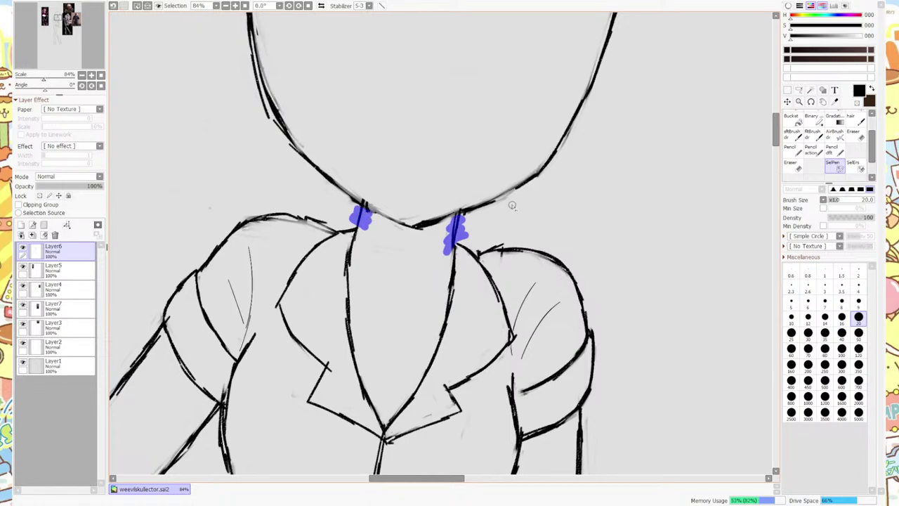
Rotate the masked neck lines slightly counter-clockwise to follow the tilted head, replacing the first rotation attempt.
left_click(788, 98)
key("ctrl+t")
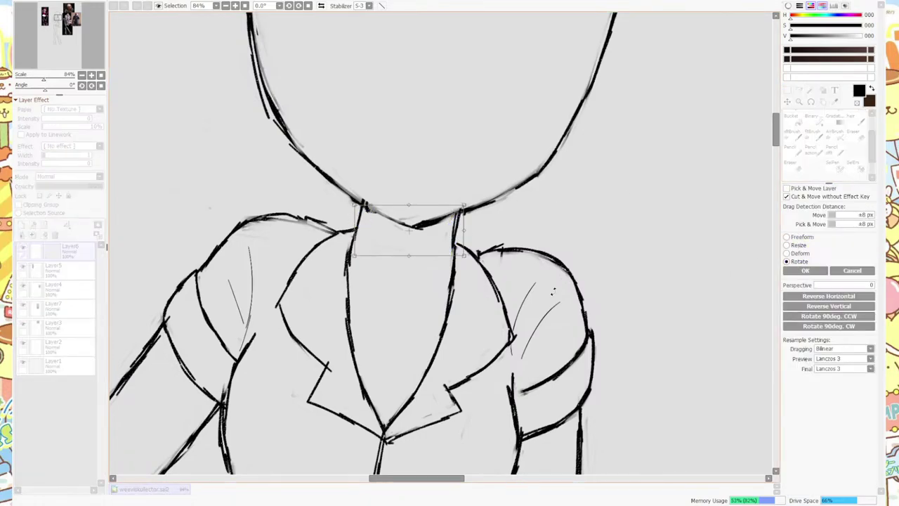
left_click_drag(462, 264, 454, 238)
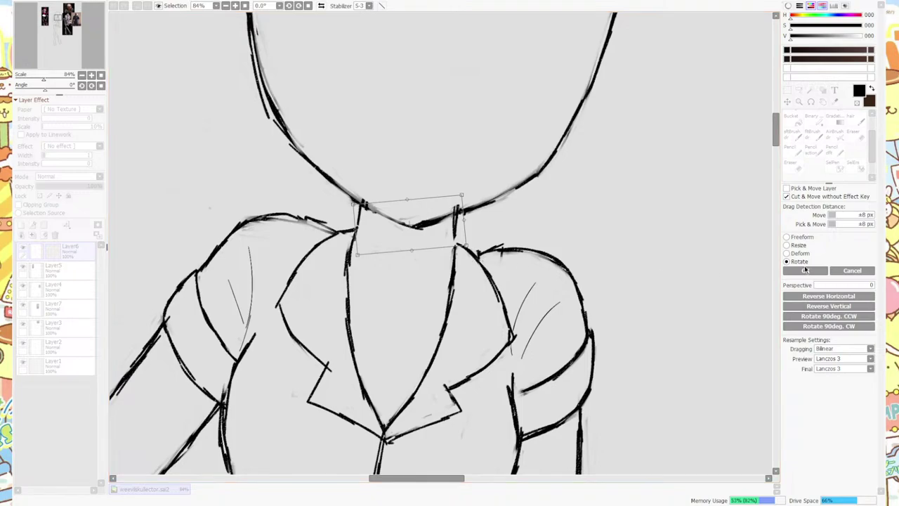
key("Return")
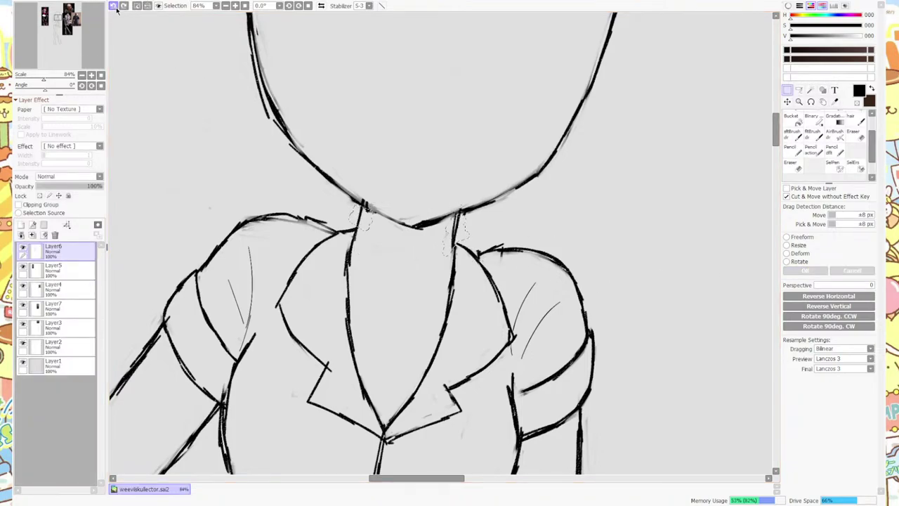
left_click(799, 261)
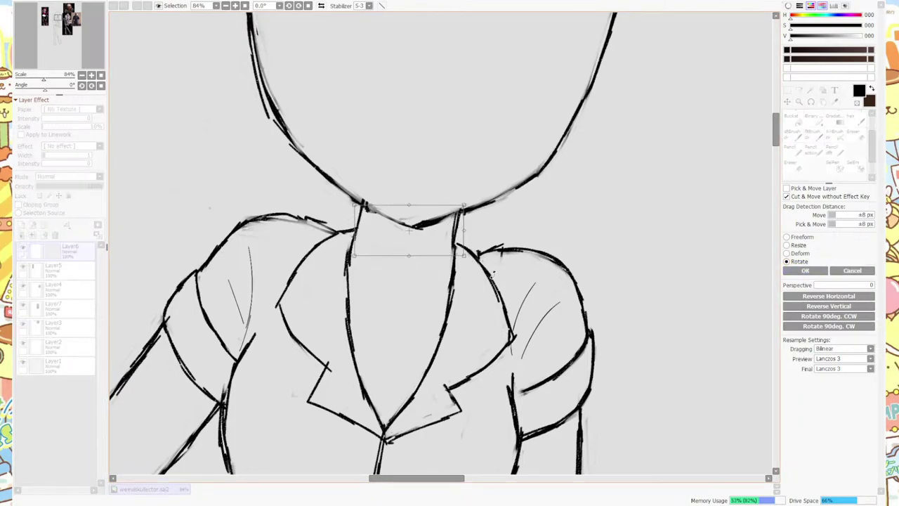
left_click_drag(436, 253, 441, 242)
key("Return")
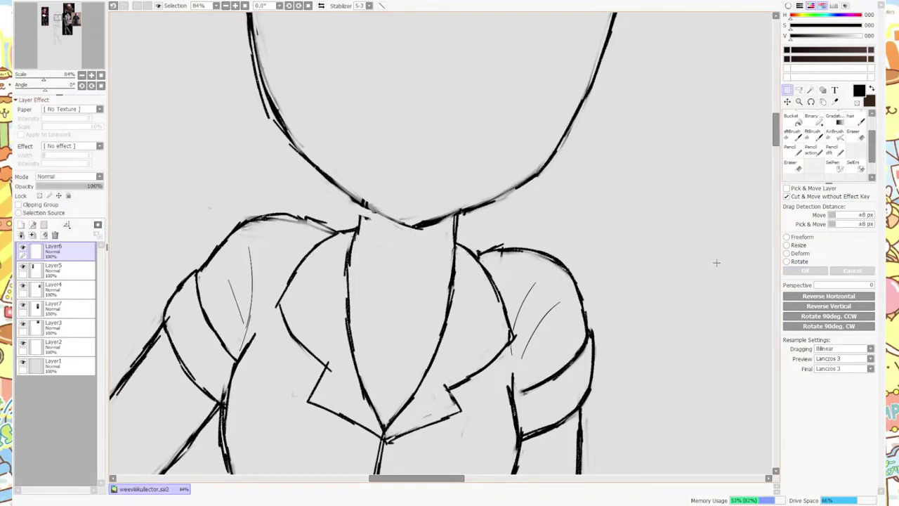
Join the left neck line to the jaw, erase the rough chin overlap, and redraw the chin's right side with the size 9 pencil.
left_click(812, 156)
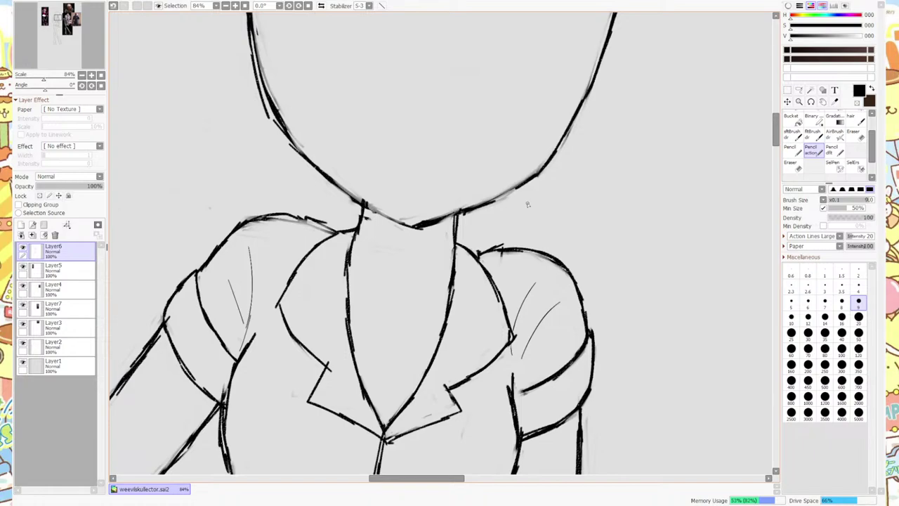
key("e")
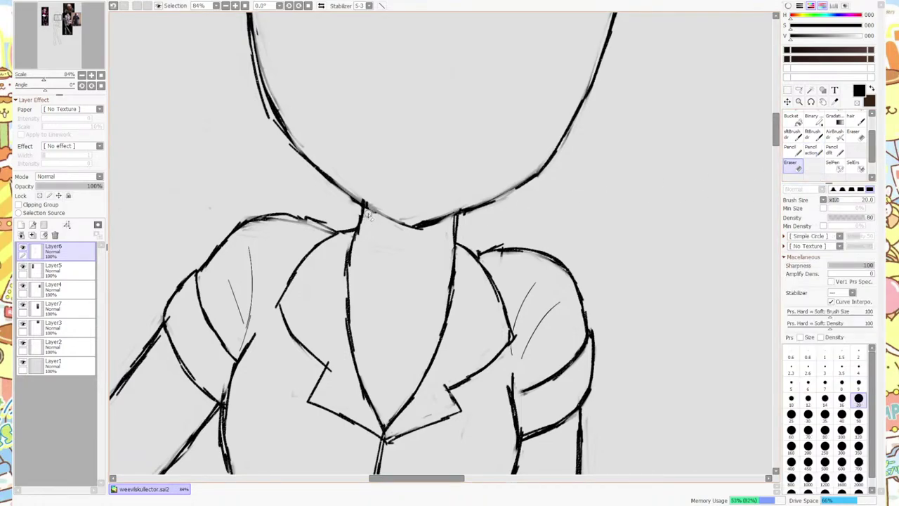
mouse_move(367, 215)
left_mouse_down()
mouse_move(373, 206)
mouse_move(361, 196)
left_mouse_up()
mouse_move(436, 211)
left_mouse_down()
mouse_move(416, 219)
mouse_move(441, 228)
mouse_move(419, 227)
mouse_move(431, 234)
mouse_move(432, 212)
mouse_move(456, 215)
left_mouse_up()
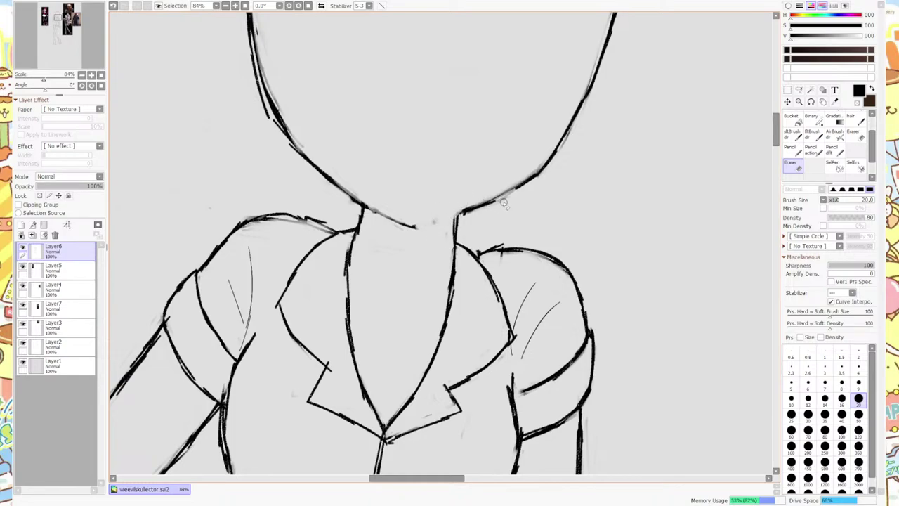
left_click(812, 151)
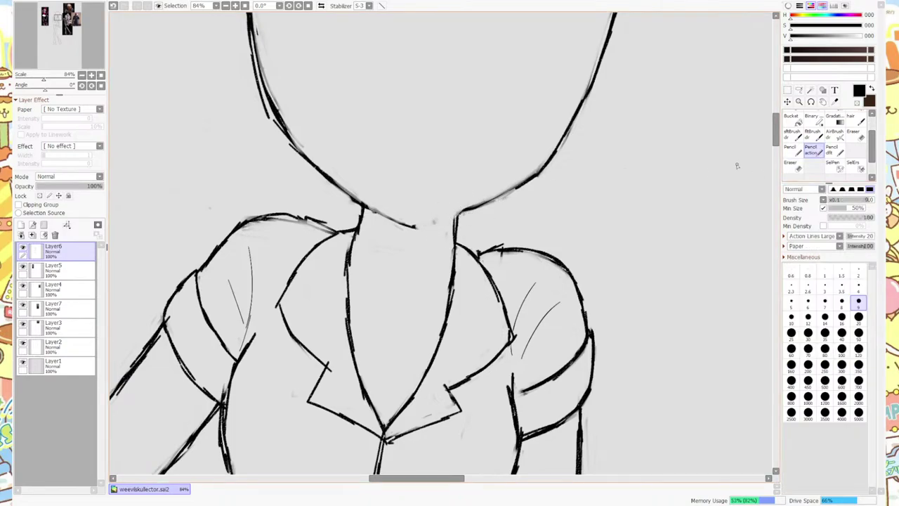
left_click_drag(413, 226, 527, 184)
Darken the jawline from the chin up its left side and erase the stray marks outside that contour.
left_click_drag(775, 142, 774, 136)
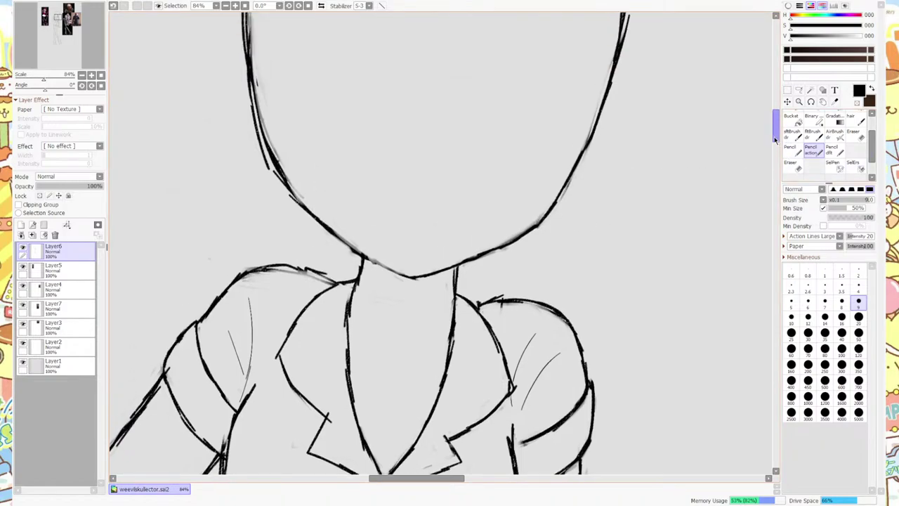
left_click_drag(402, 277, 337, 241)
key("e")
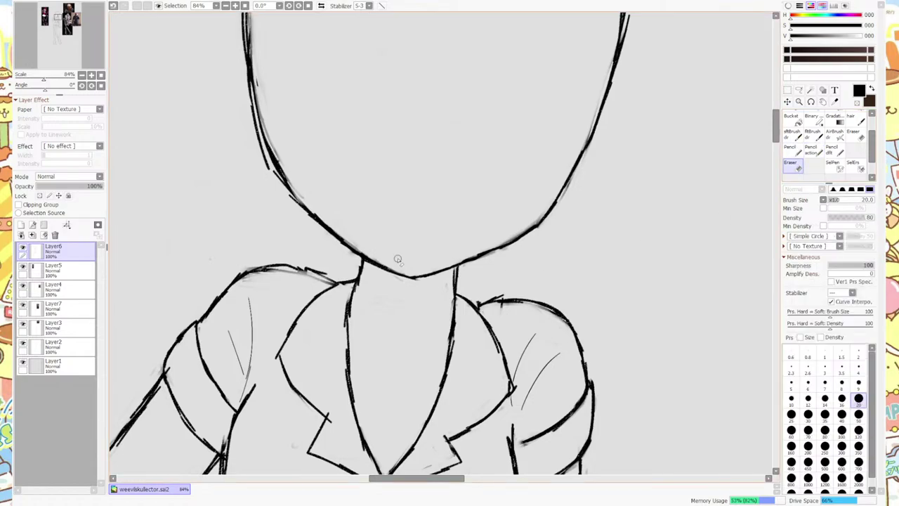
mouse_move(353, 257)
left_mouse_down()
mouse_move(285, 199)
mouse_move(277, 188)
mouse_move(294, 203)
mouse_move(257, 149)
mouse_move(246, 76)
left_mouse_up()
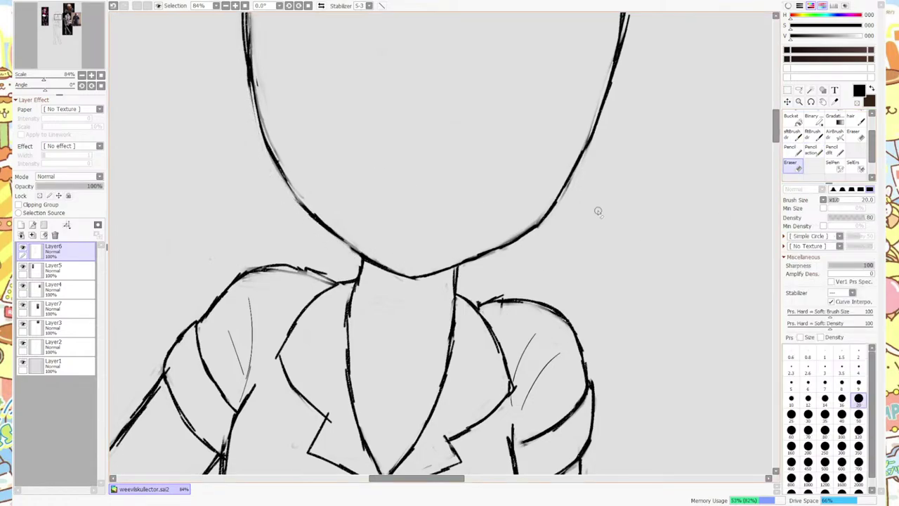
Redraw the short left neck line so it runs from the collar up to the jaw.
scroll(571, 209, "down", 6)
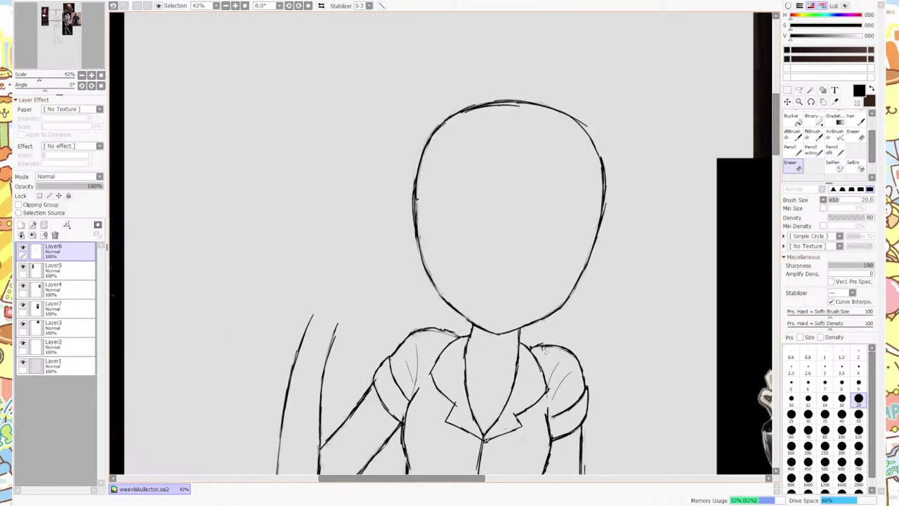
scroll(528, 375, "up", 6)
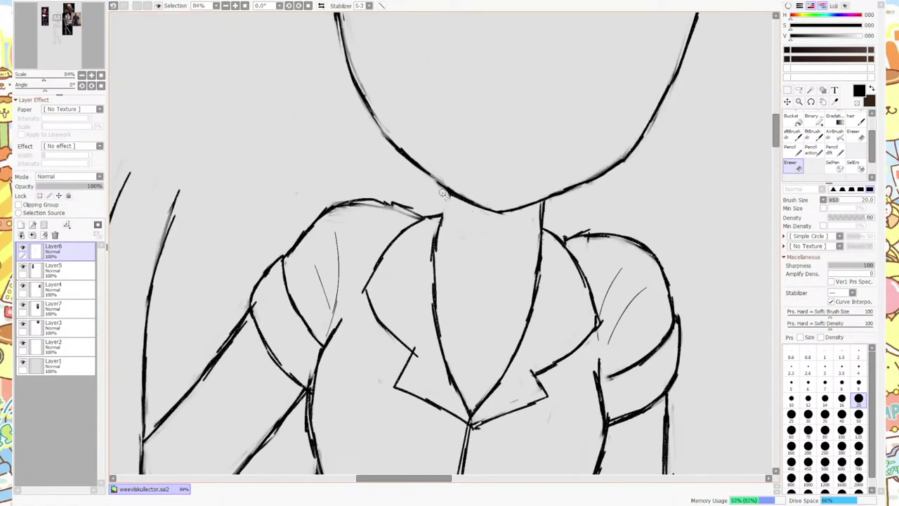
key("n")
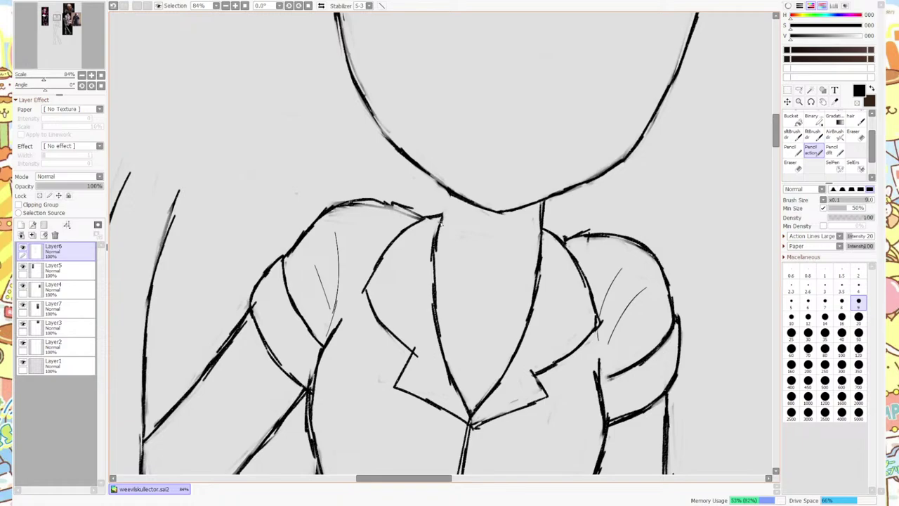
left_click_drag(441, 222, 445, 192)
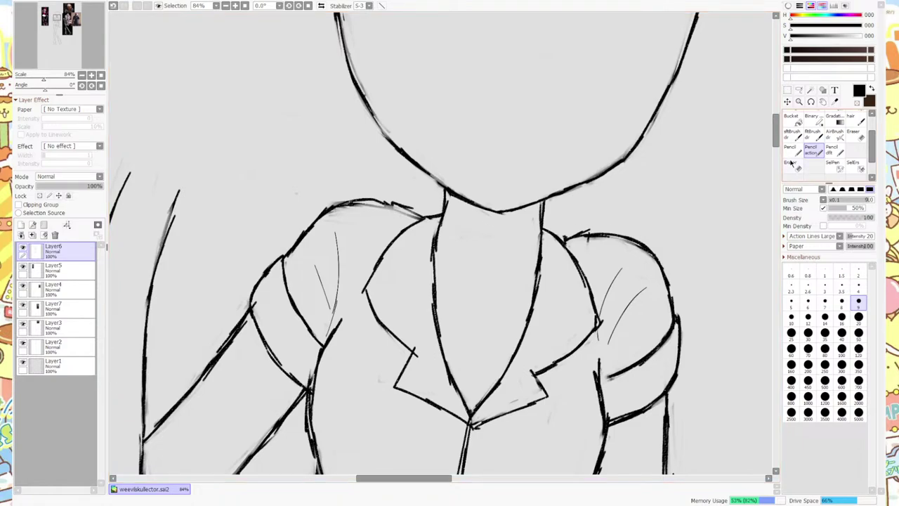
key("e")
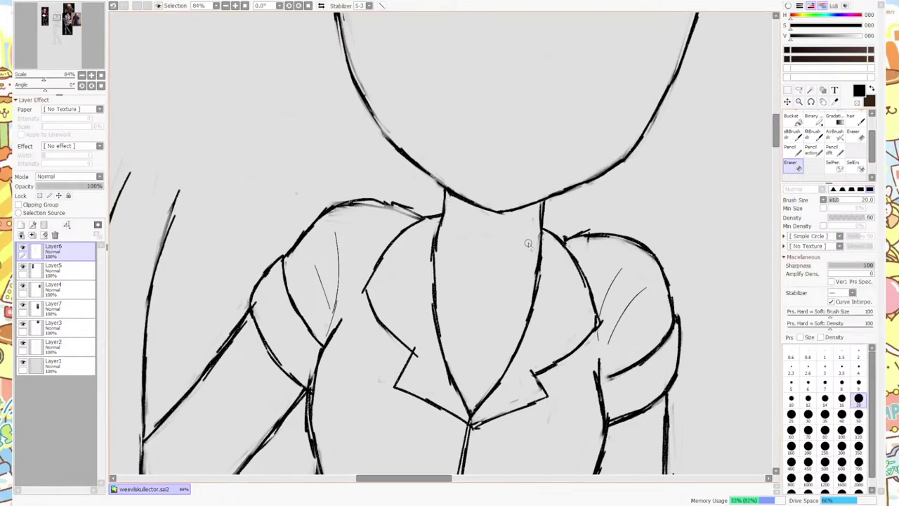
Erase the upper part of the right inner collar edge and redraw it with a rounder curve meeting the neck.
scroll(527, 262, "down", 8)
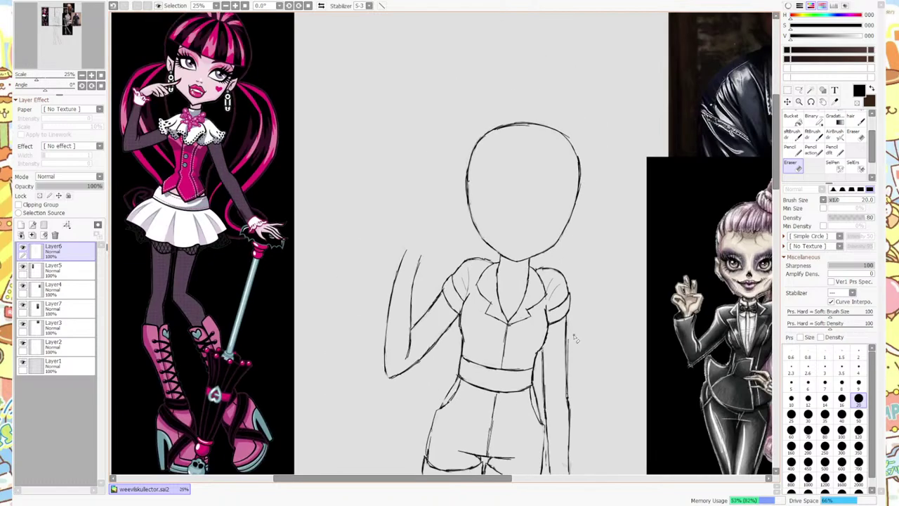
scroll(533, 289, "up", 4)
scroll(534, 289, "down", 2)
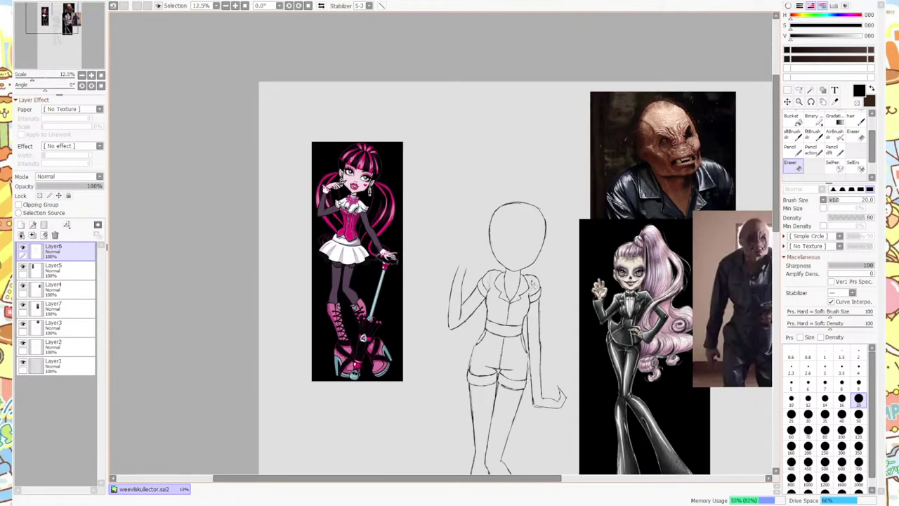
scroll(523, 284, "up", 5)
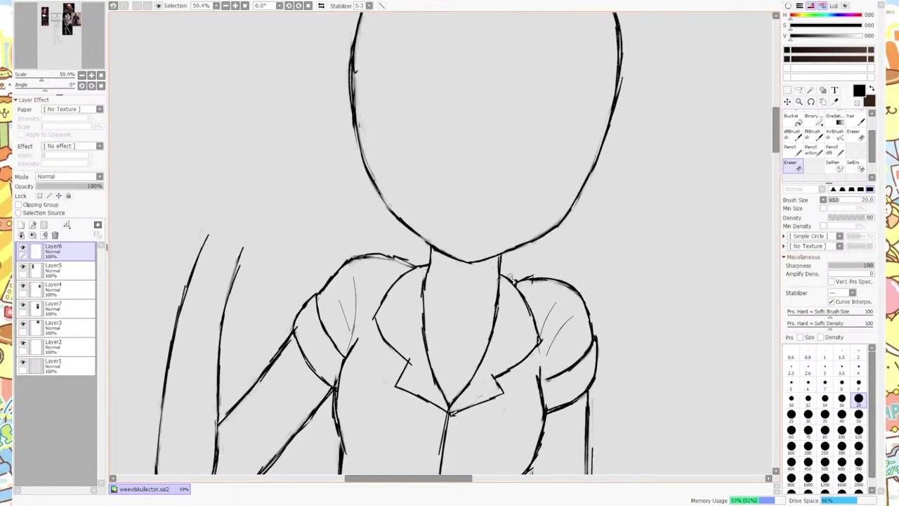
scroll(511, 277, "up", 3)
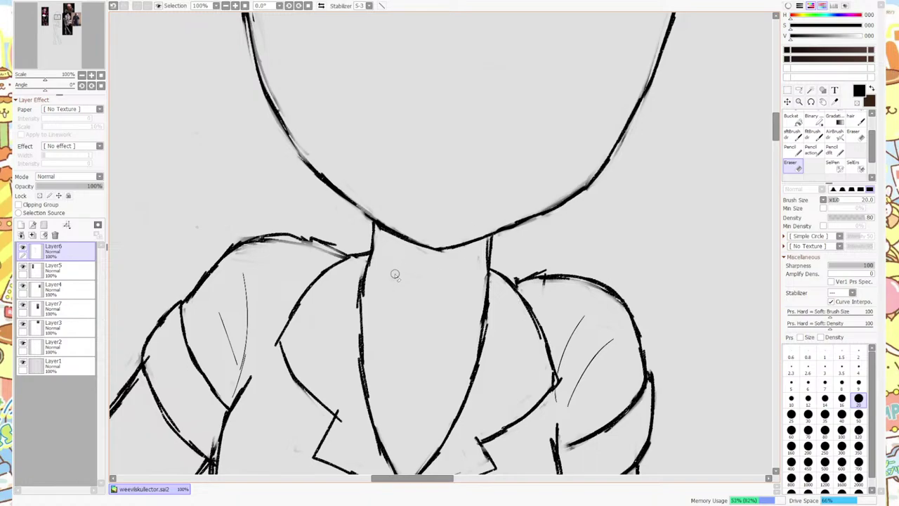
mouse_move(474, 314)
left_mouse_down()
mouse_move(487, 306)
mouse_move(482, 327)
mouse_move(488, 276)
left_mouse_up()
key("n")
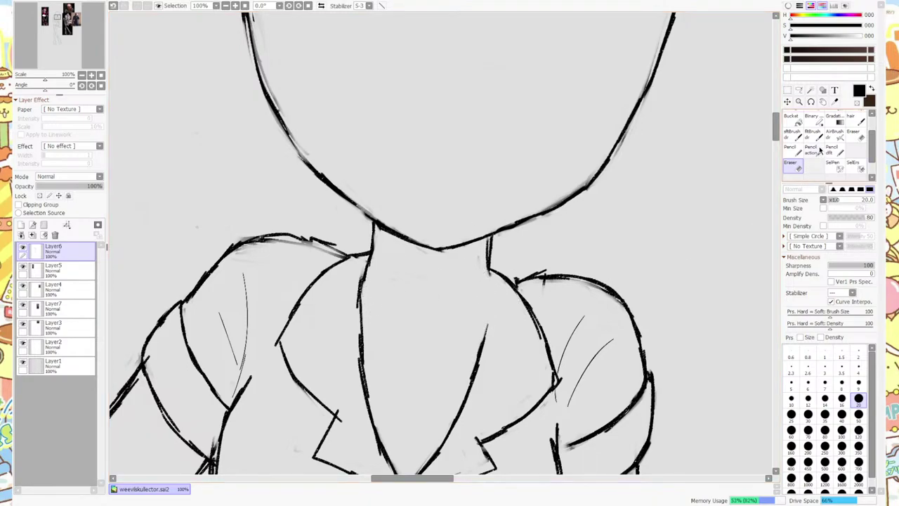
left_click_drag(490, 318, 489, 271)
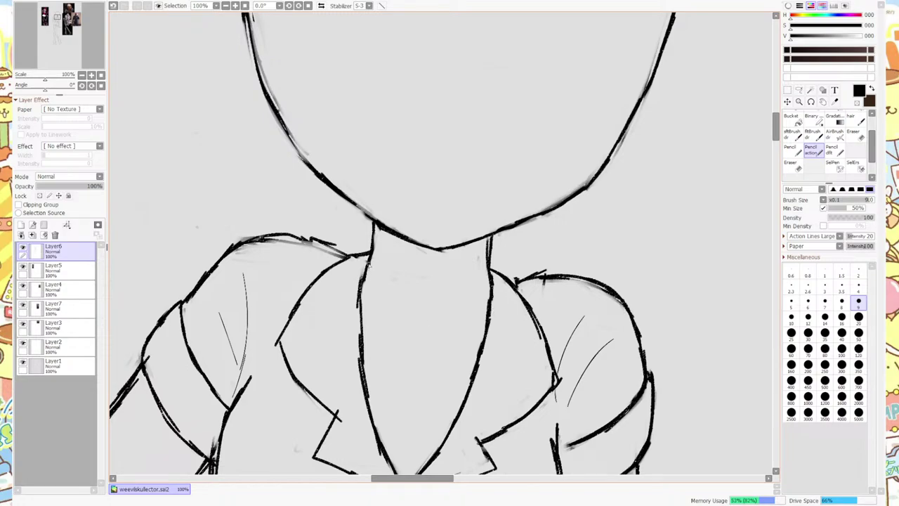
Erase the upper left inner collar edge and redraw it as a smoother curve up to the neck.
key("e")
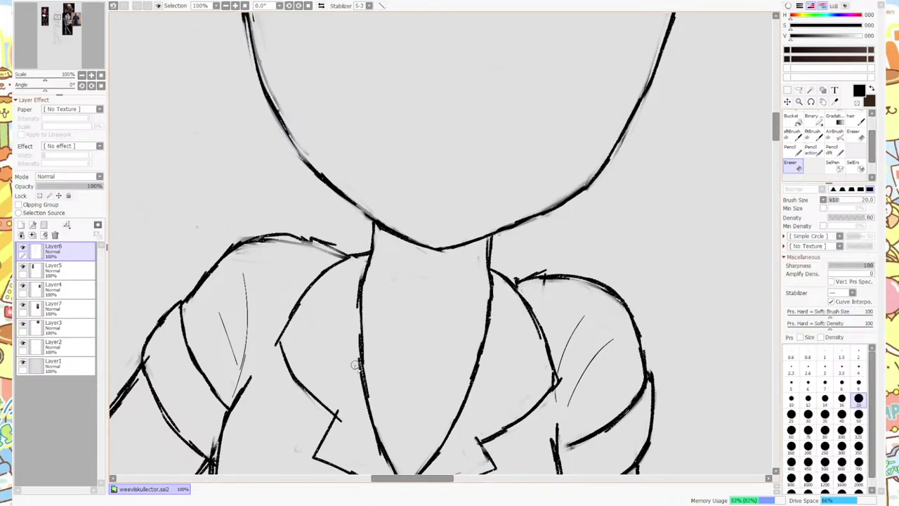
mouse_move(372, 391)
left_mouse_down()
mouse_move(361, 334)
mouse_move(369, 386)
mouse_move(361, 271)
left_mouse_up()
key("n")
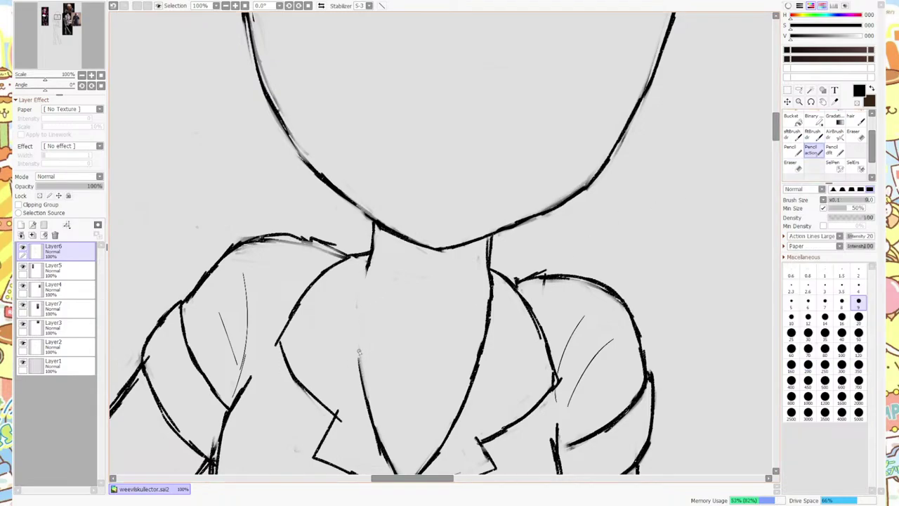
left_click_drag(359, 351, 363, 273)
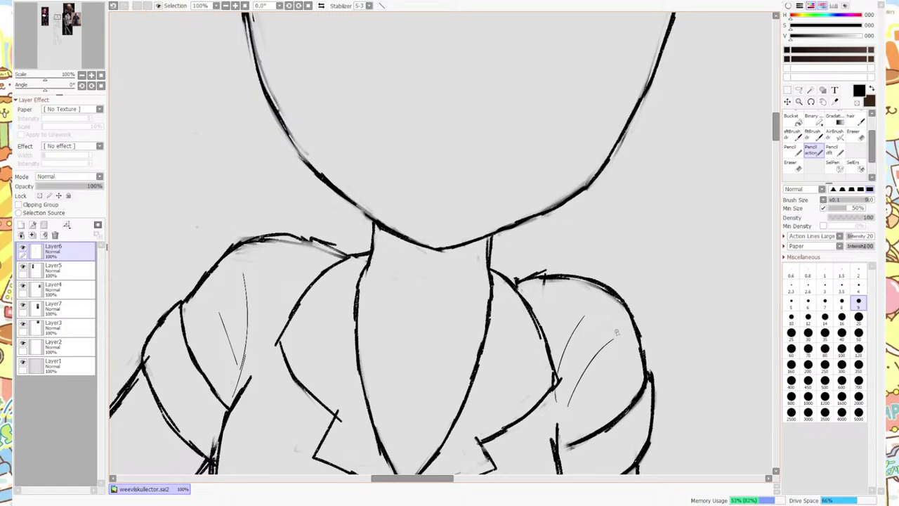
Sketch a thin U-shaped throat line below the chin with the pencil at size 4, replacing the first attempt.
left_click(841, 300)
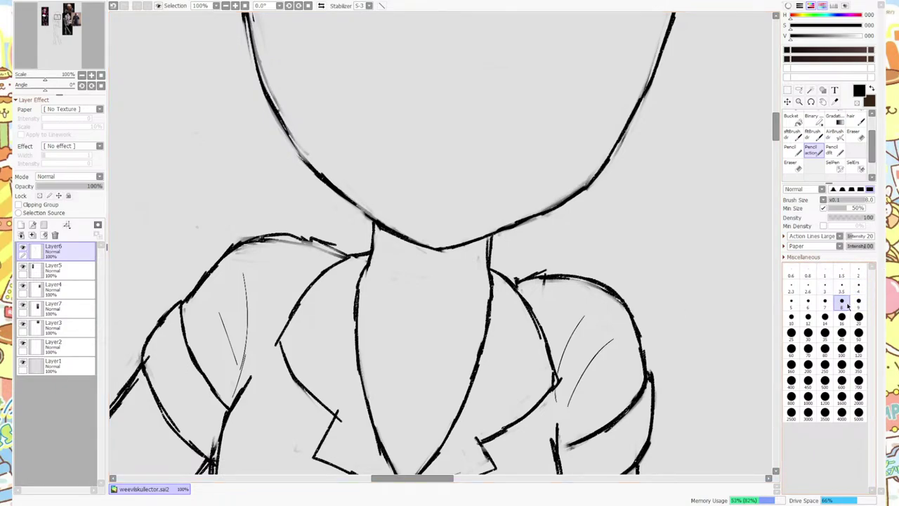
left_click(858, 286)
left_click_drag(419, 262, 450, 274)
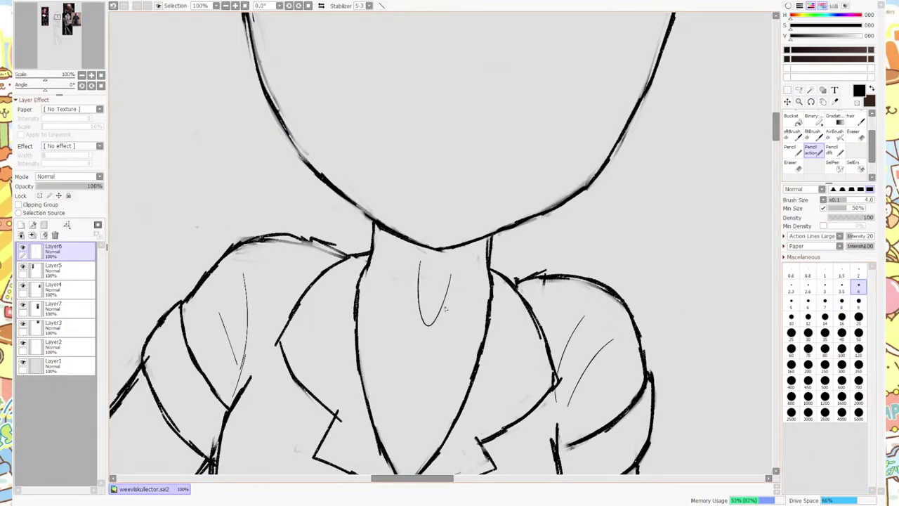
key("ctrl+z")
mouse_move(414, 276)
left_mouse_down()
mouse_move(425, 323)
mouse_move(448, 269)
left_mouse_up()
left_click_drag(362, 350, 397, 387)
left_click_drag(429, 392, 465, 364)
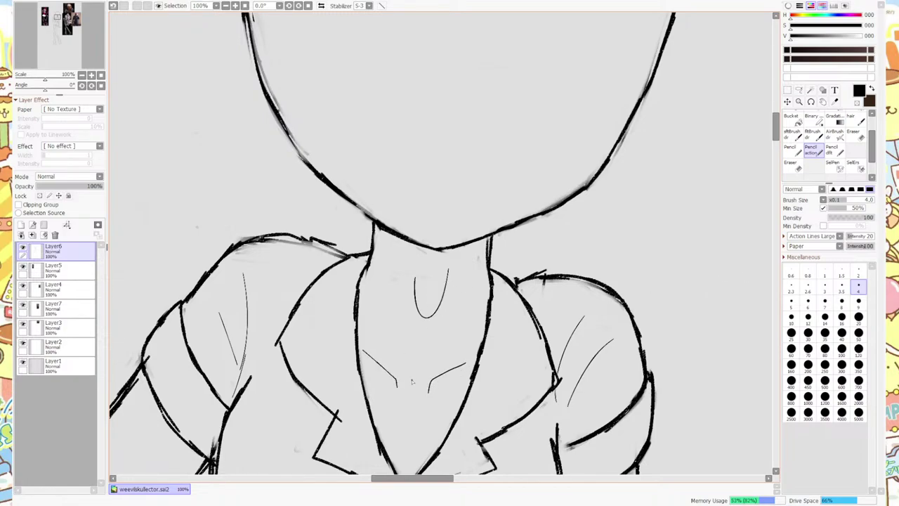
key("ctrl+z")
key("ctrl+z")
Sketch two thin collarbone lines and a small notch between them inside the V-shaped neckline.
left_click_drag(404, 367, 365, 331)
mouse_move(424, 370)
left_mouse_down()
mouse_move(439, 352)
mouse_move(468, 343)
left_mouse_up()
left_click_drag(409, 374, 419, 374)
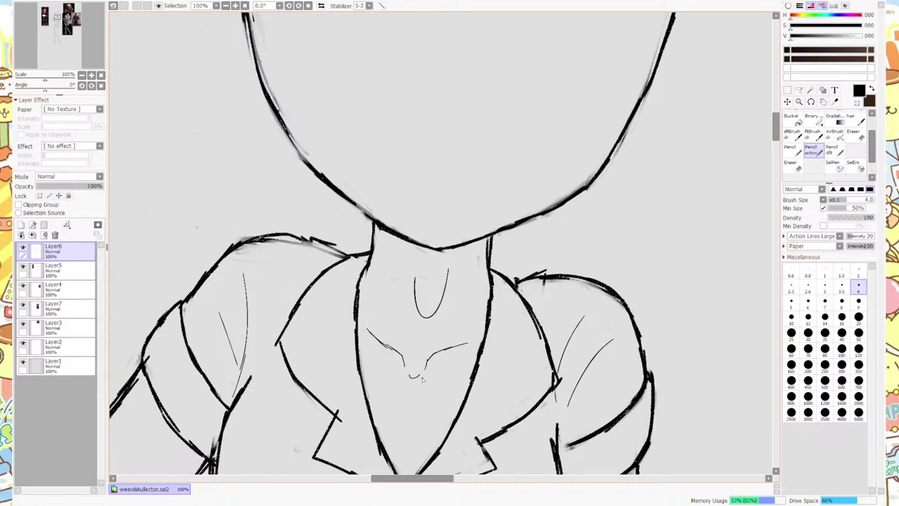
Erase the U-shaped throat line below the chin, keeping the collarbone lines.
scroll(428, 391, "down", 5)
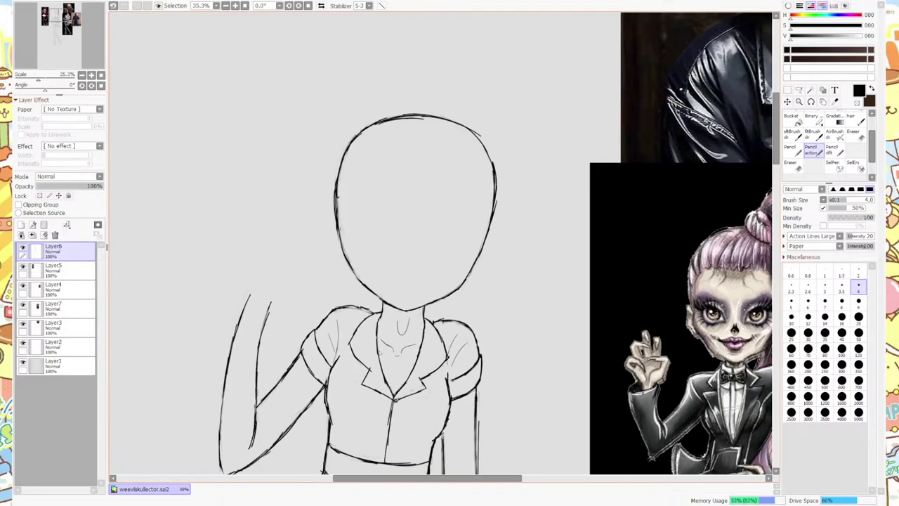
scroll(392, 356, "up", 3)
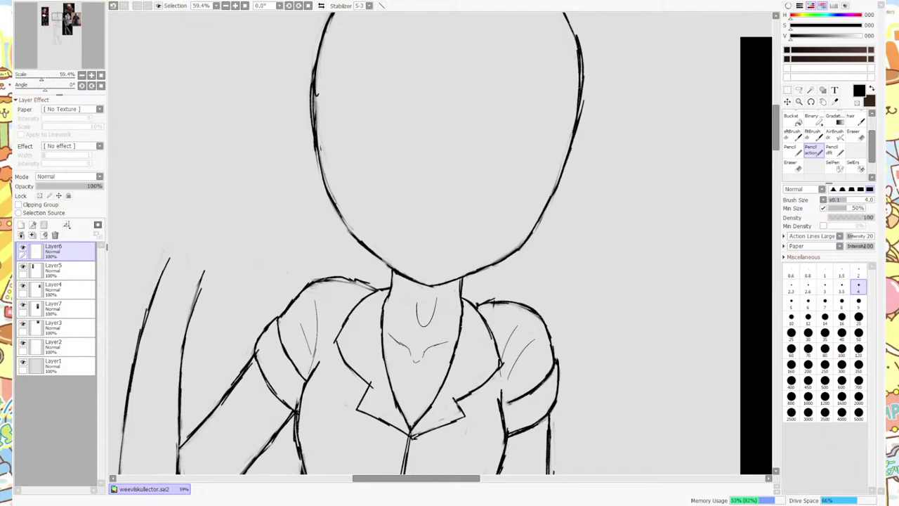
scroll(443, 246, "down", 5)
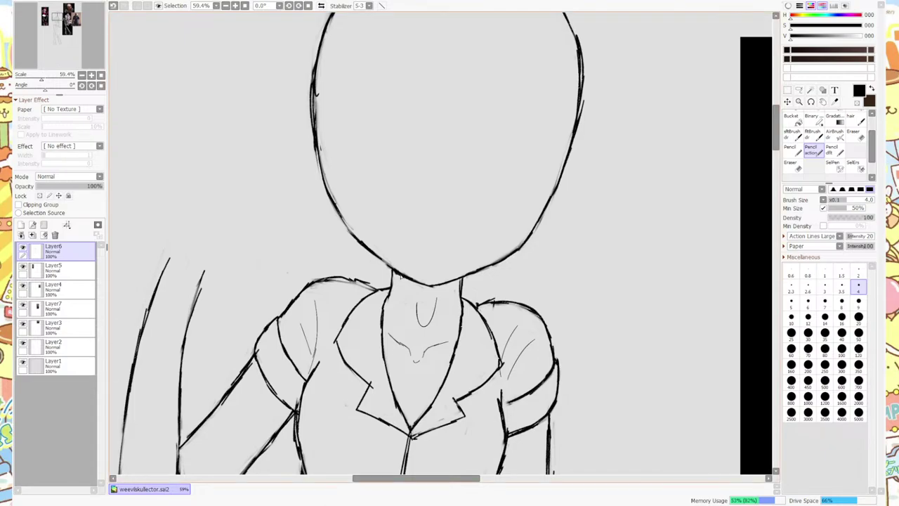
scroll(442, 246, "up", 4)
scroll(395, 301, "up", 2)
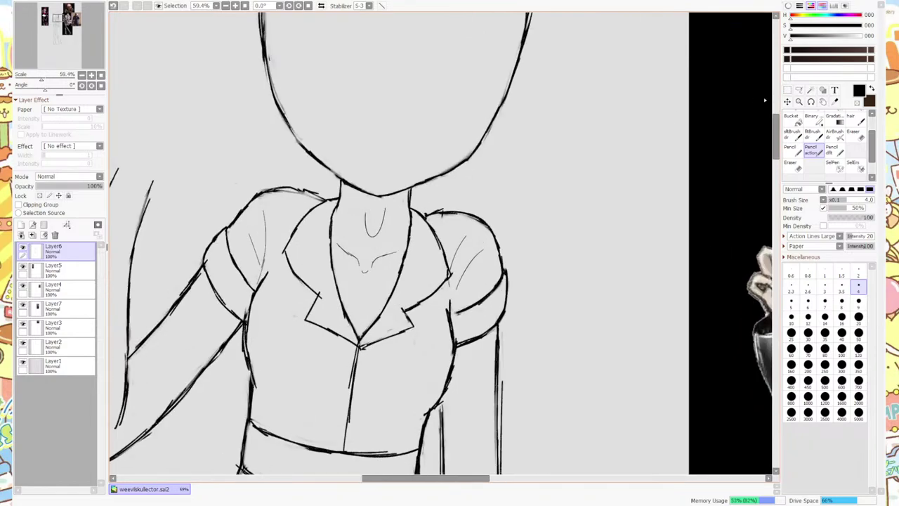
key("e")
mouse_move(359, 242)
left_mouse_down()
mouse_move(384, 208)
mouse_move(377, 230)
left_mouse_up()
Mask the collarbone lines and the notch between them with the selection pen at size 50.
left_click(788, 92)
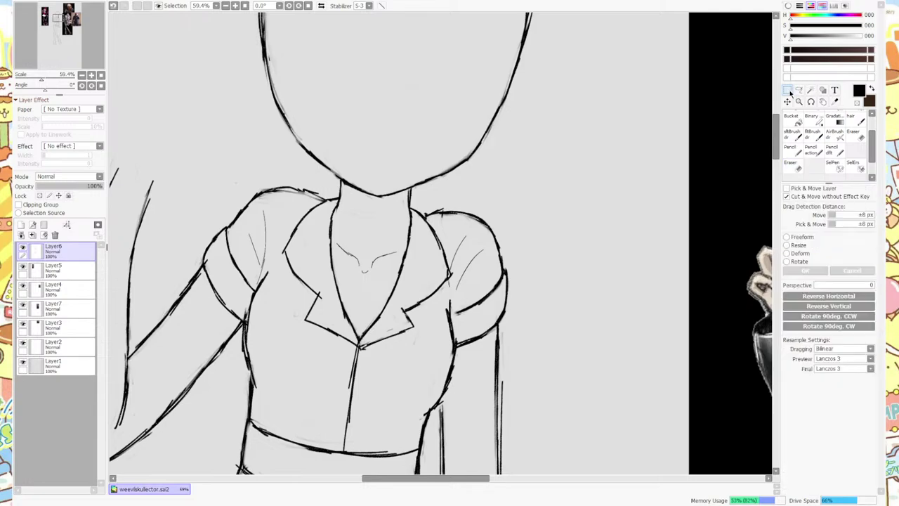
left_click(832, 165)
mouse_move(351, 255)
left_mouse_down()
mouse_move(366, 277)
mouse_move(342, 241)
mouse_move(372, 256)
mouse_move(406, 240)
left_mouse_up()
left_click(858, 333)
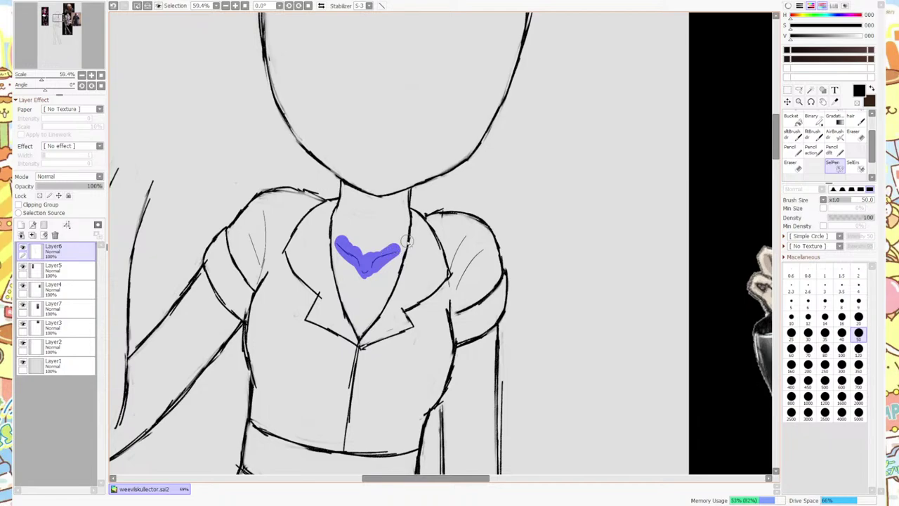
Rotate the masked collarbone lines slightly clockwise, shift them slightly up and right, and apply the transformation.
left_click(788, 90)
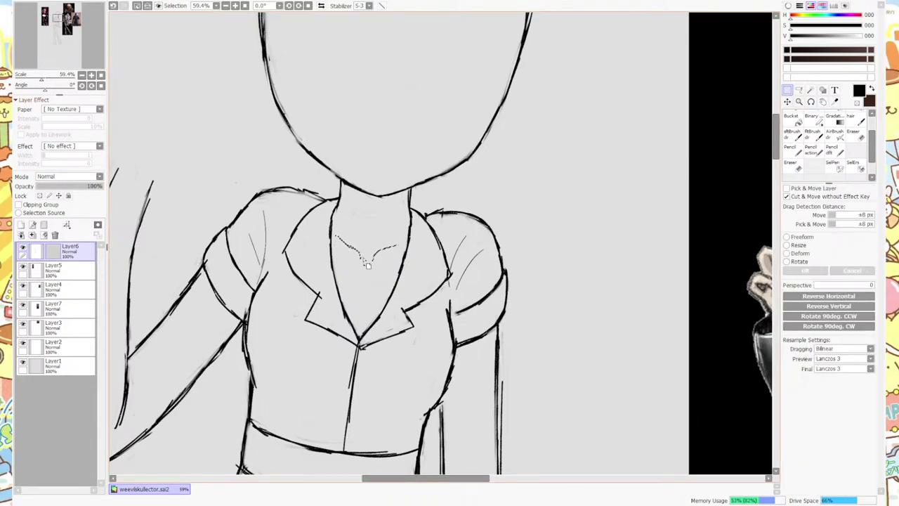
left_click(807, 261)
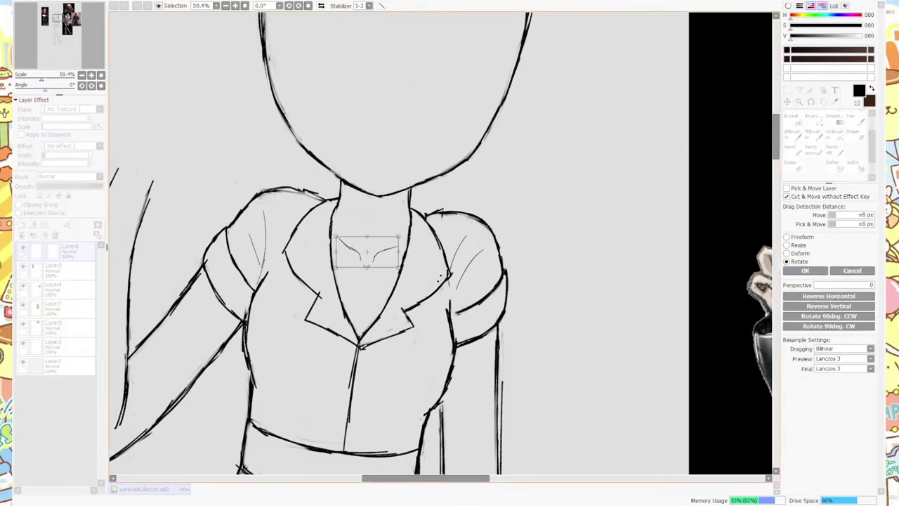
left_click_drag(440, 277, 379, 251)
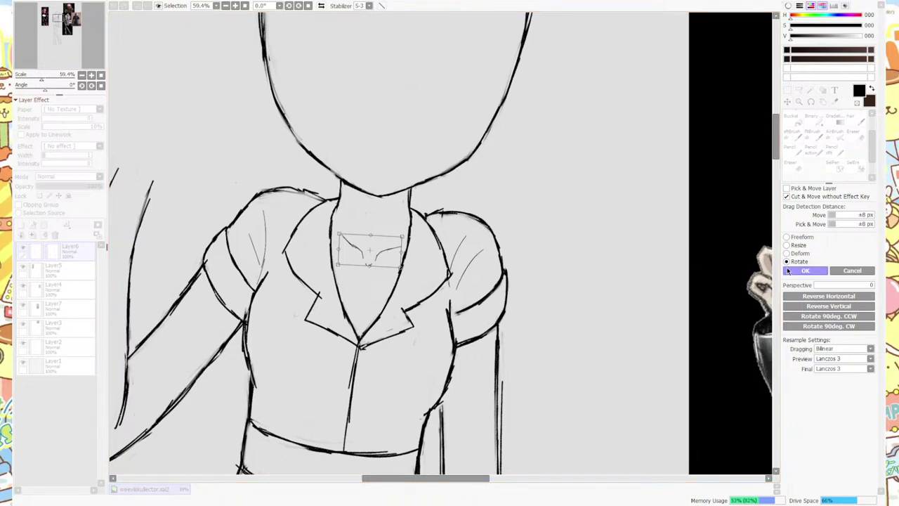
left_click(788, 270)
scroll(501, 219, "down", 2)
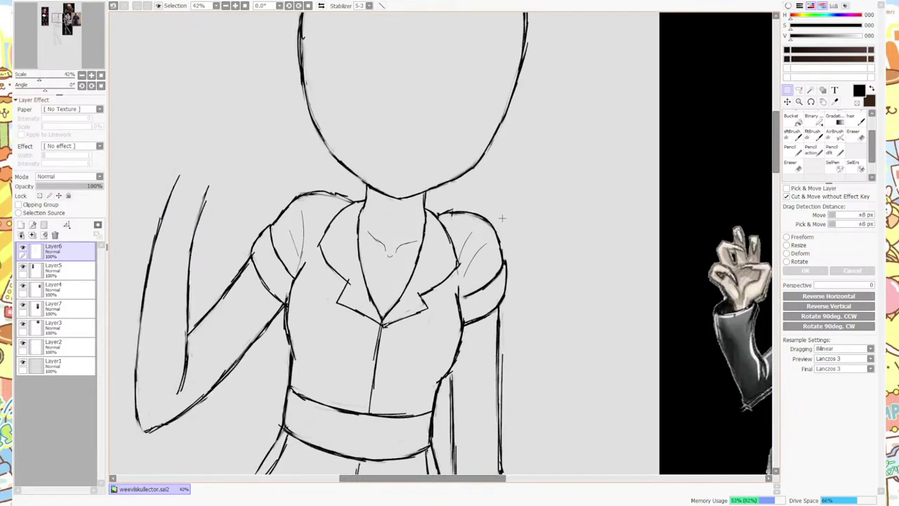
Erase the stray sketch marks along the outer edge of the lowered arm, from elbow to wrist.
scroll(502, 218, "down", 2)
scroll(554, 219, "up", 2)
key("e")
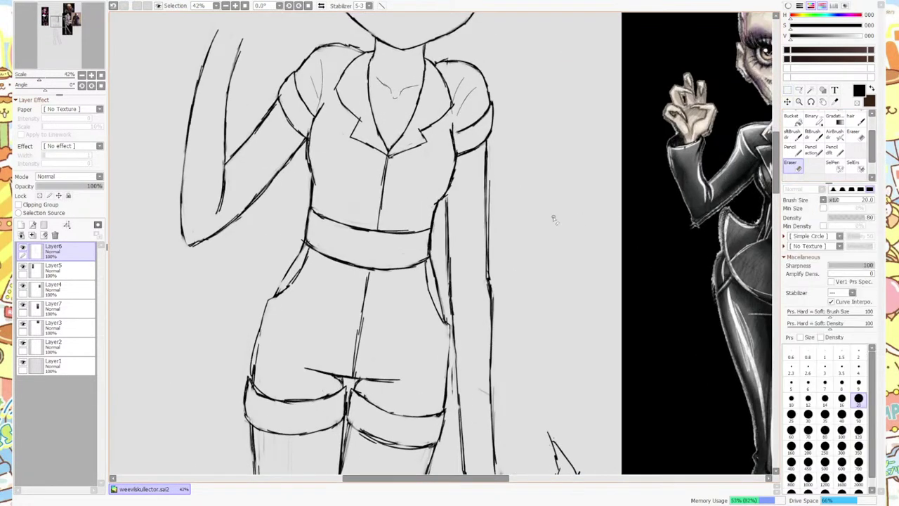
mouse_move(492, 221)
left_mouse_down()
mouse_move(491, 184)
mouse_move(497, 321)
mouse_move(491, 285)
mouse_move(497, 290)
left_mouse_up()
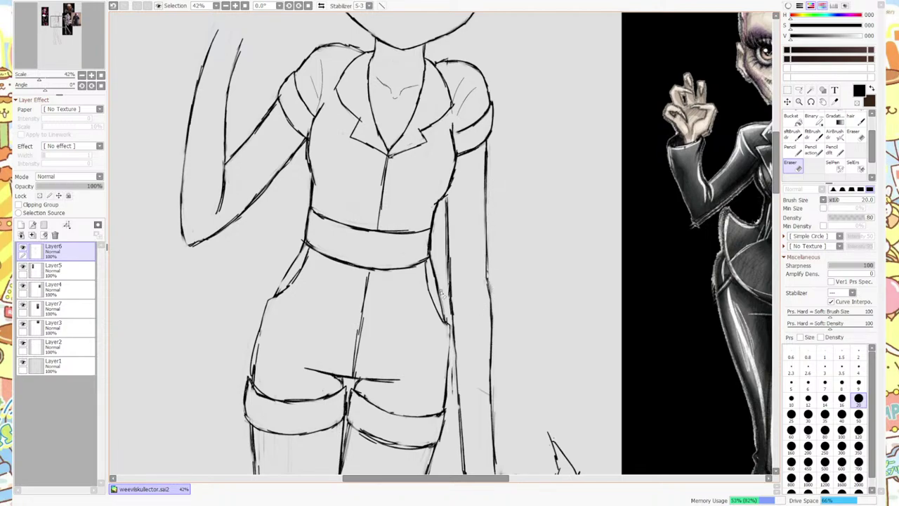
scroll(446, 253, "down", 2)
scroll(449, 288, "up", 1)
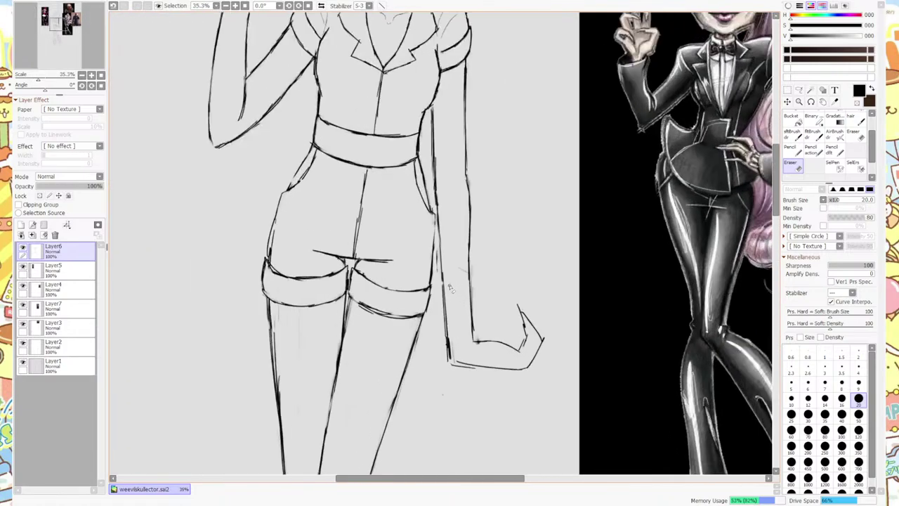
scroll(449, 288, "up", 3)
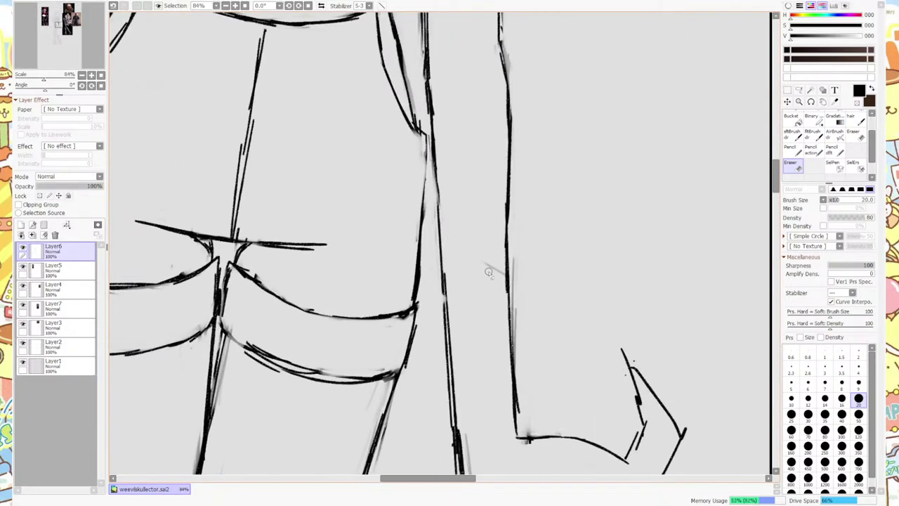
scroll(482, 281, "down", 3)
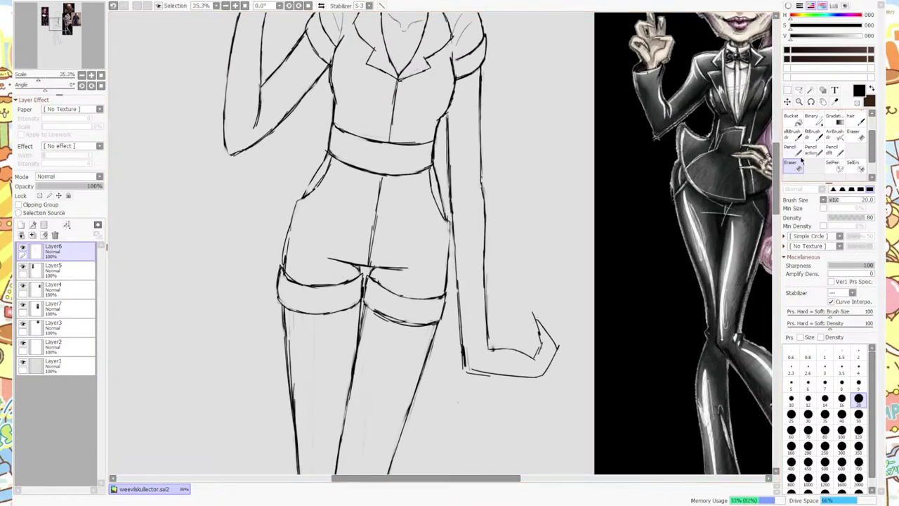
Clean up the shorts' outer hip contours, erasing the rough line on the raised-arm side and redrawing it with the action pencil at size 4.
left_click(811, 149)
left_click_drag(449, 257, 451, 226)
key("e")
mouse_move(290, 241)
left_mouse_down()
mouse_move(284, 254)
mouse_move(288, 239)
left_mouse_up()
key("n")
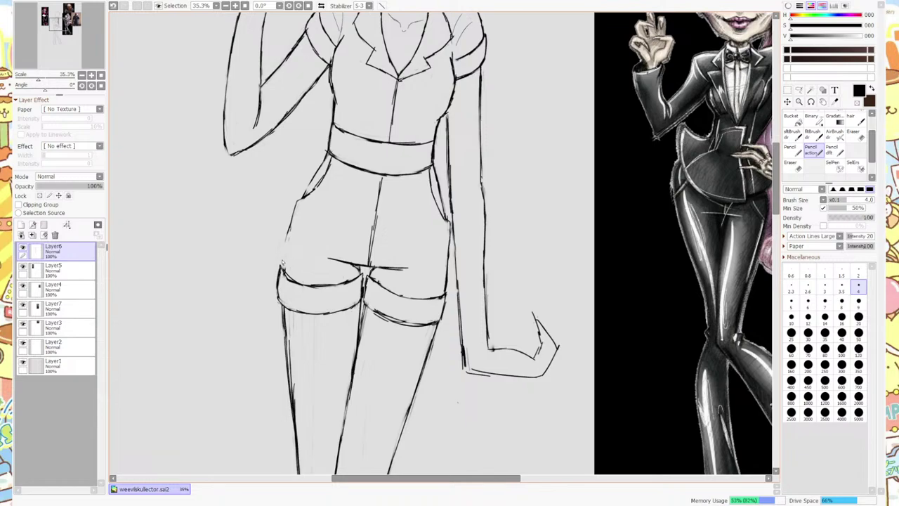
left_click_drag(284, 271, 297, 233)
scroll(188, 262, "down", 5)
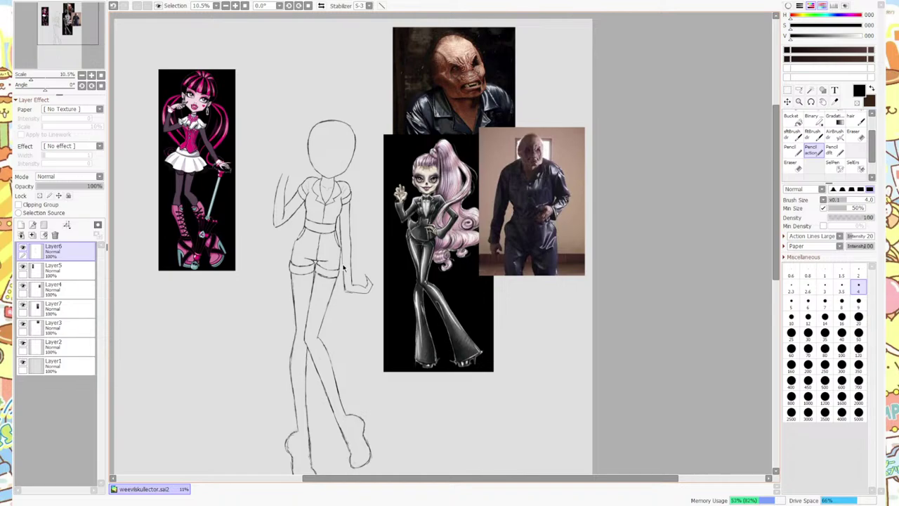
scroll(304, 249, "up", 2)
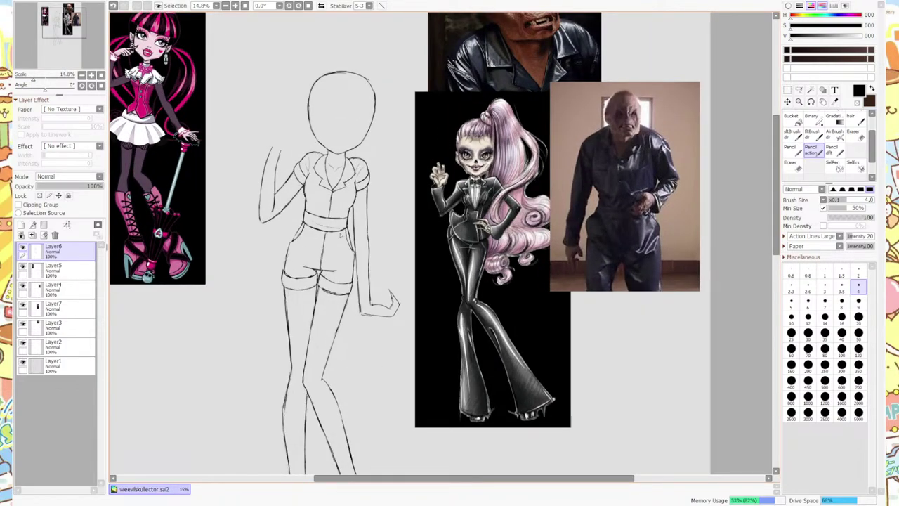
scroll(324, 215, "up", 4)
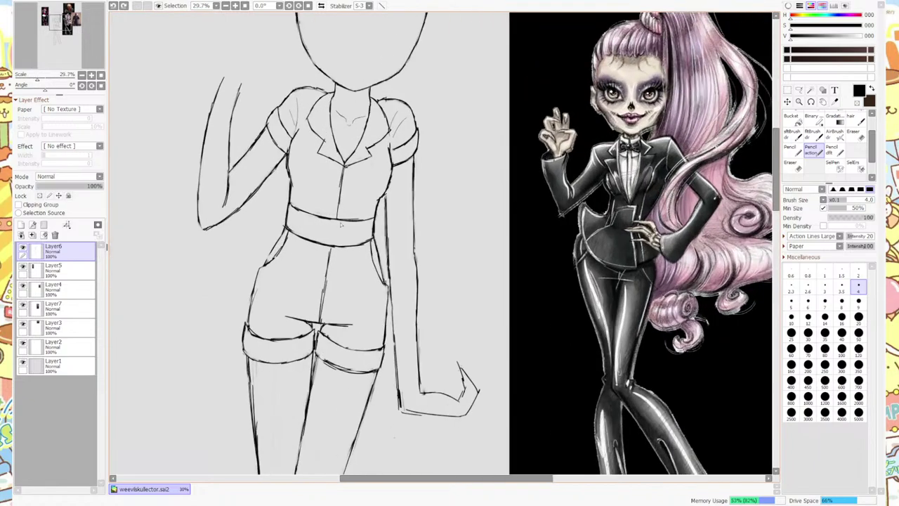
mouse_move(308, 227)
left_mouse_down()
mouse_move(374, 250)
mouse_move(317, 269)
mouse_move(361, 240)
left_mouse_up()
key("ctrl+z")
key("ctrl+z")
key("ctrl+z")
key("ctrl+z")
left_click_drag(307, 228, 369, 237)
key("ctrl+z")
key("ctrl+z")
key("ctrl+z")
left_click_drag(312, 231, 369, 240)
key("ctrl+z")
Sketch a thin, slightly curved crease line across the middle of the waistband.
left_click_drag(317, 229, 366, 233)
scroll(364, 226, "down", 5)
scroll(380, 260, "up", 2)
scroll(399, 295, "down", 1)
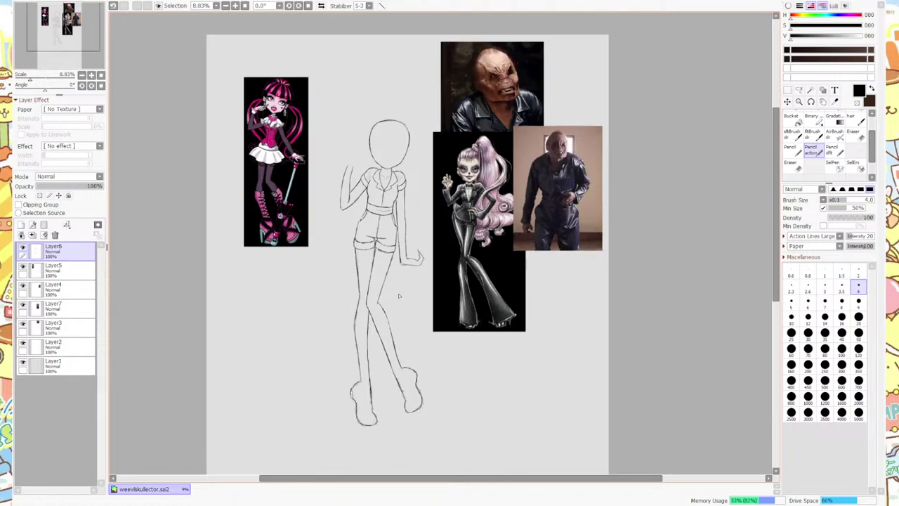
Mask both lower legs and feet from the knees down with the selection pen at size 350.
scroll(398, 295, "up", 1)
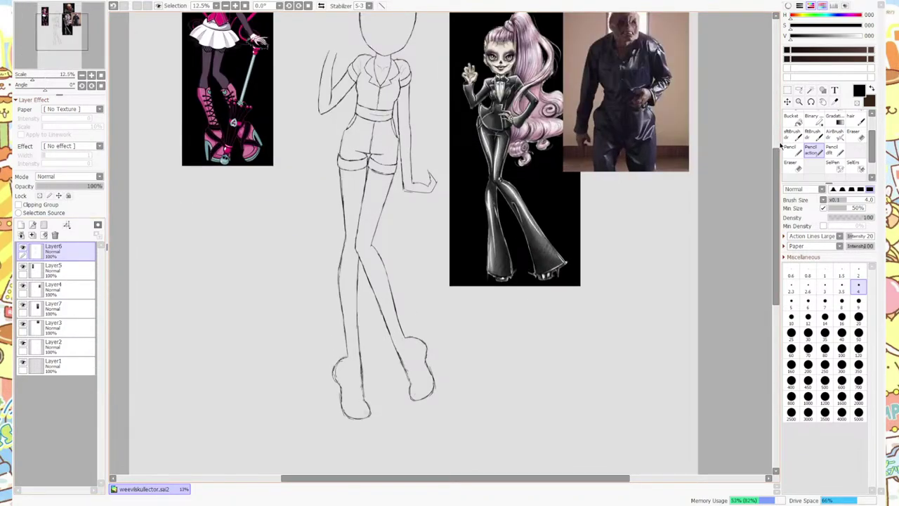
left_click(791, 163)
left_click(832, 151)
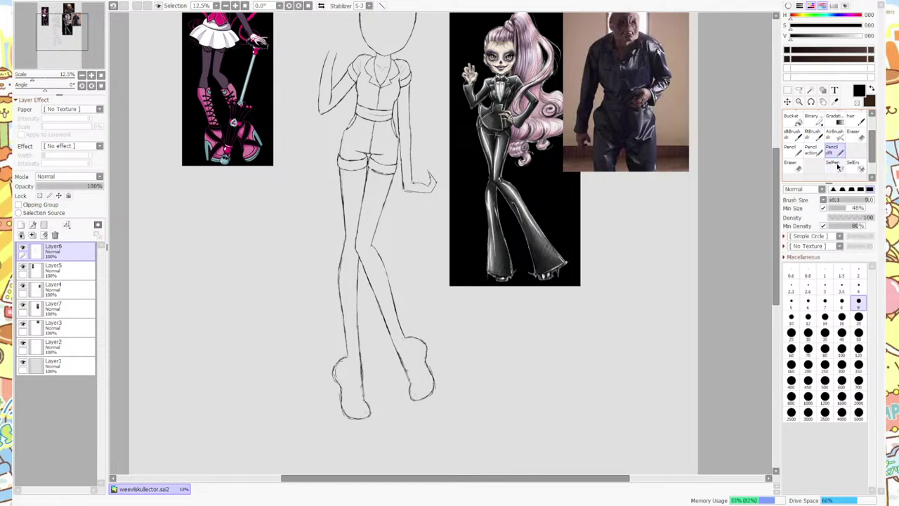
left_click(837, 166)
mouse_move(416, 382)
left_mouse_down()
mouse_move(445, 398)
mouse_move(436, 383)
mouse_move(328, 404)
mouse_move(290, 392)
mouse_move(452, 366)
mouse_move(336, 359)
mouse_move(350, 349)
mouse_move(304, 353)
mouse_move(420, 335)
mouse_move(410, 325)
mouse_move(304, 323)
mouse_move(393, 293)
mouse_move(311, 277)
mouse_move(374, 256)
mouse_move(351, 261)
left_mouse_up()
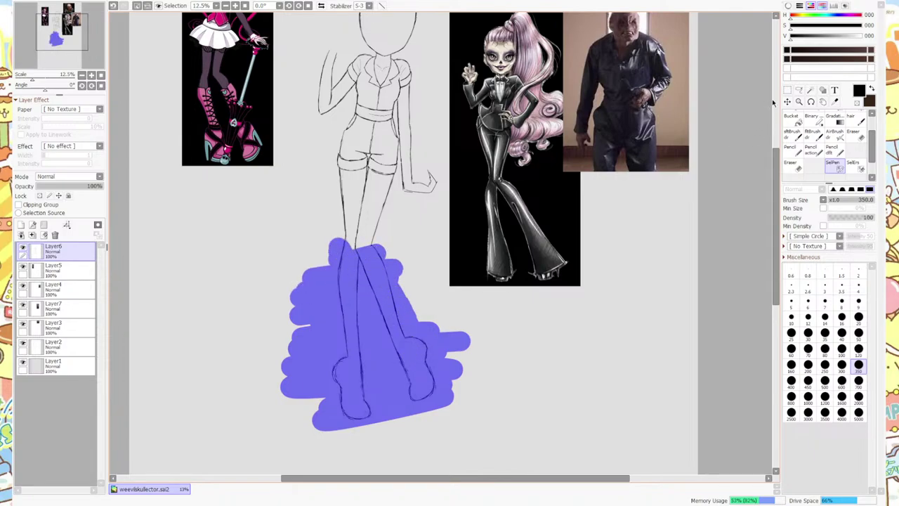
Shorten the masked lower legs by resizing them vertically from the feet, apply the transformation, and deselect.
key("ctrl+t")
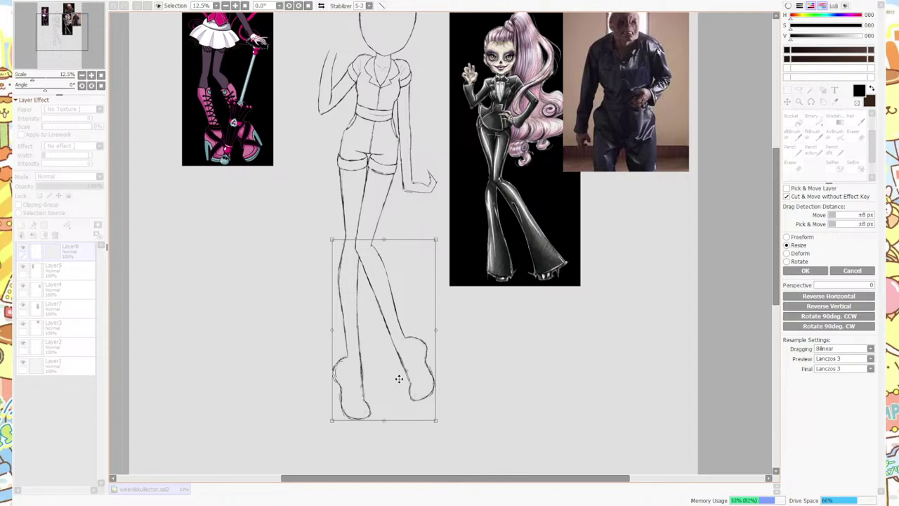
left_click_drag(384, 420, 391, 409)
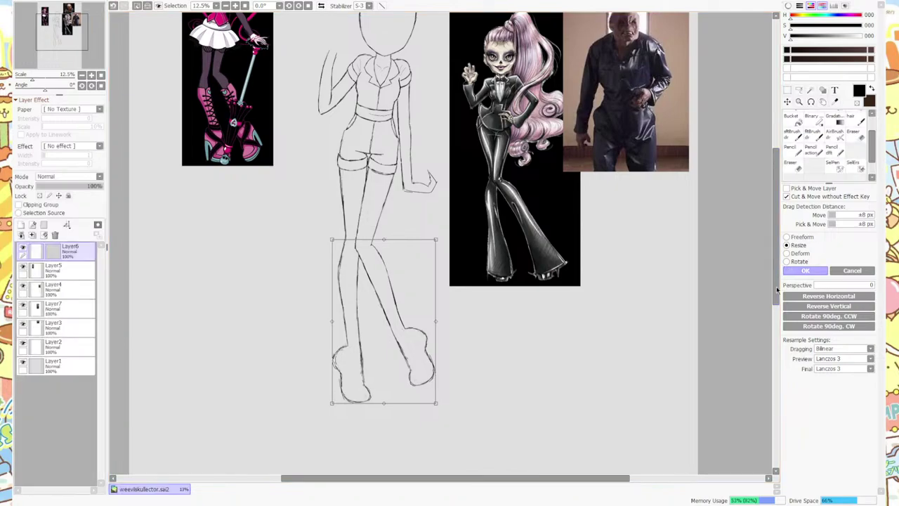
key("Return")
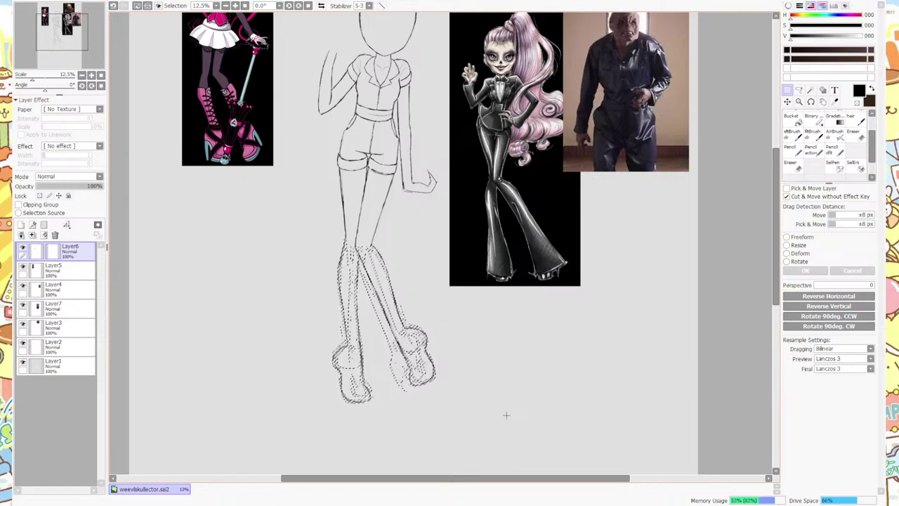
key("ctrl+d")
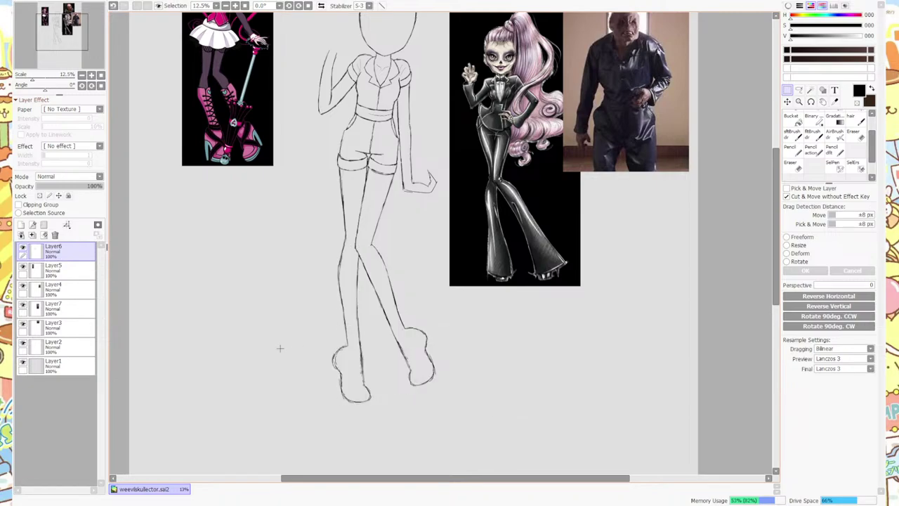
Mask the neck line on the raised-arm side with the selection pen at size 20 and shift it slightly inward.
scroll(279, 345, "up", 1)
scroll(392, 307, "down", 2)
scroll(399, 115, "up", 4)
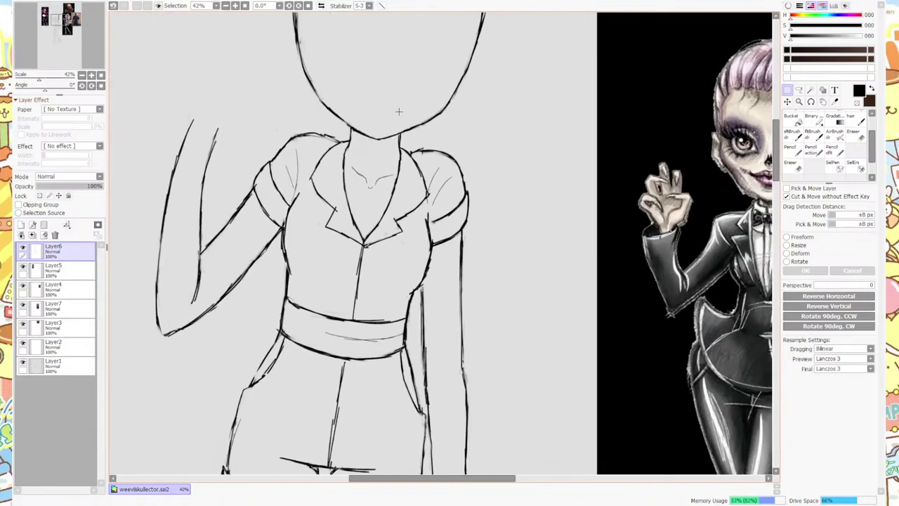
scroll(387, 187, "down", 3)
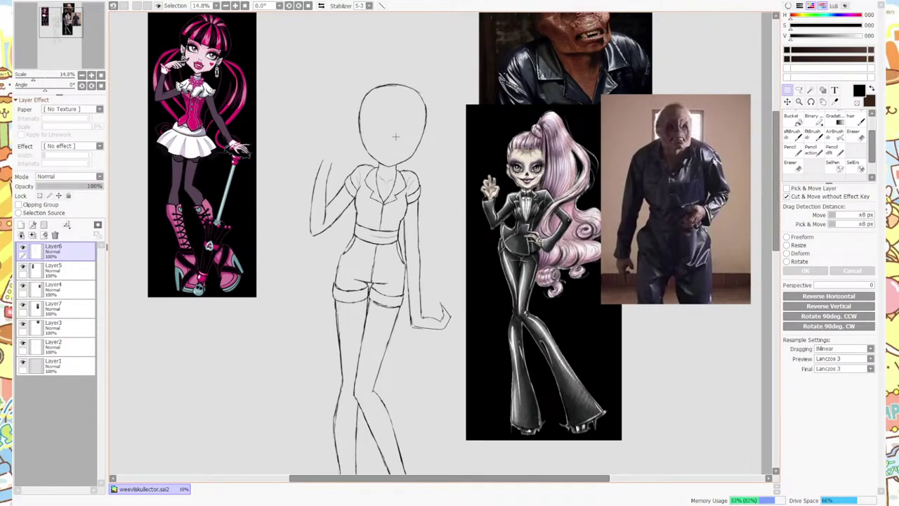
scroll(395, 137, "up", 6)
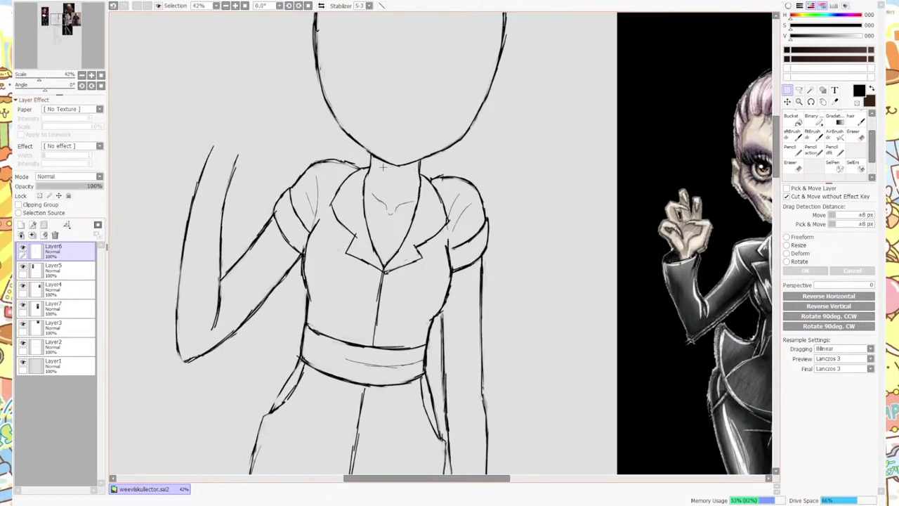
left_click(833, 166)
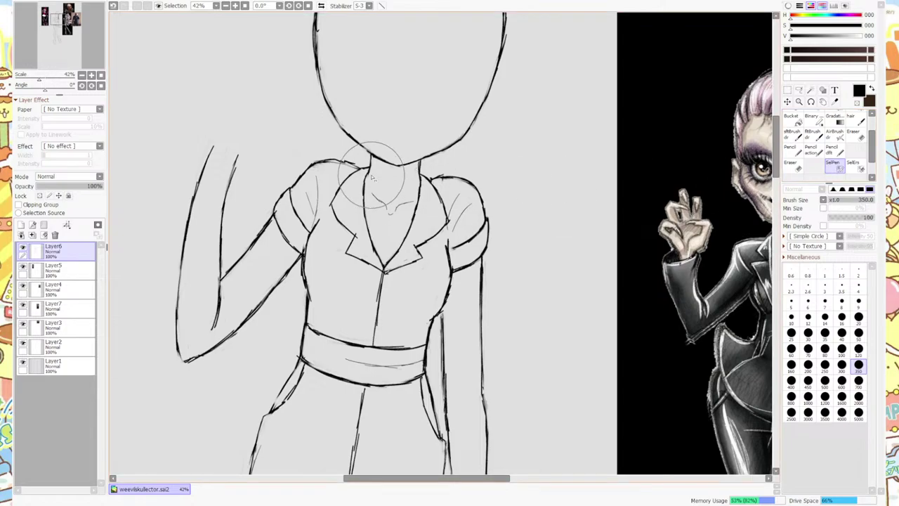
left_click(858, 316)
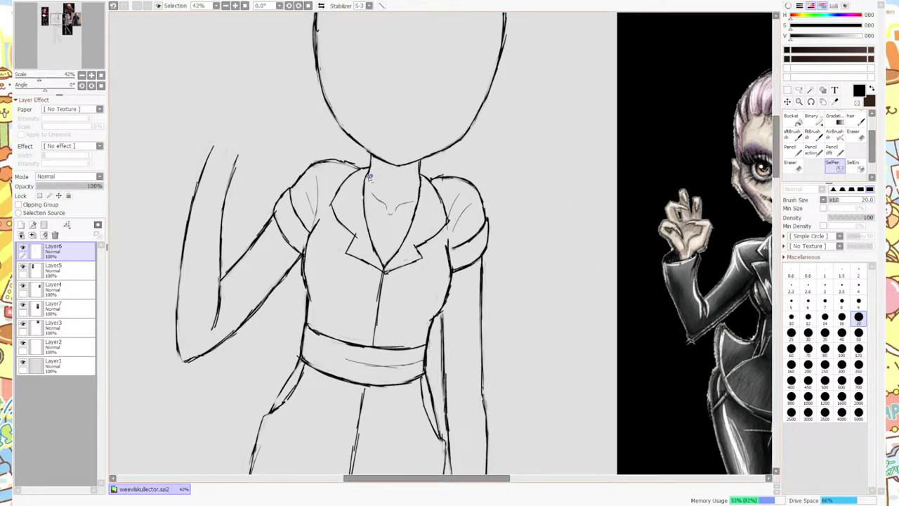
left_click_drag(369, 178, 371, 156)
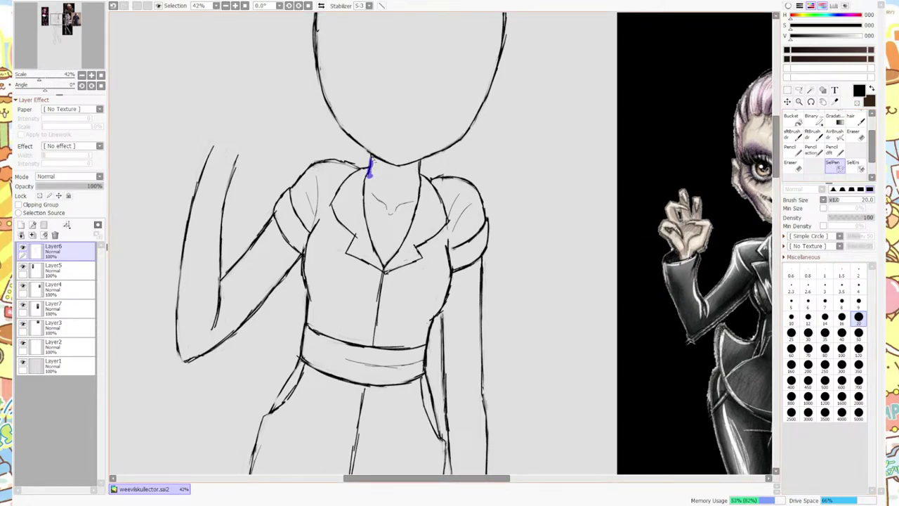
left_click(787, 90)
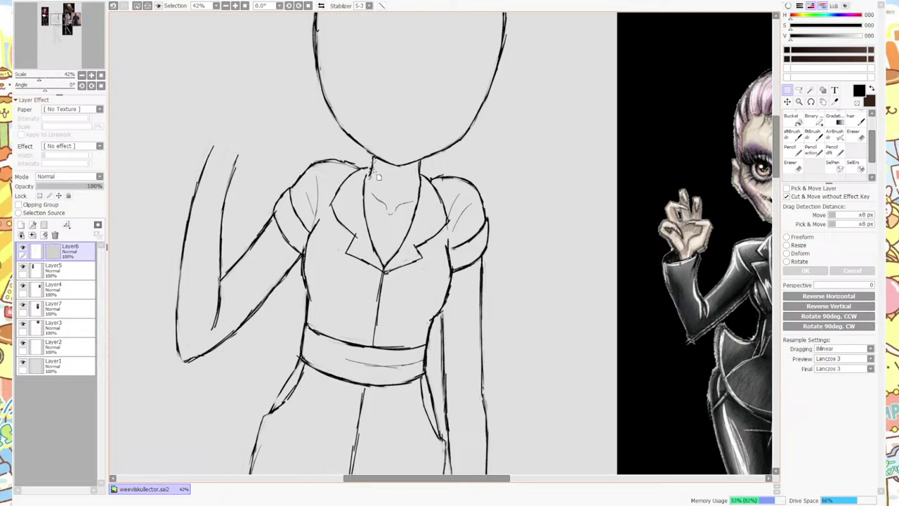
Mask the neck line on the lowered-arm side, shift it slightly inward to narrow the neck, and deselect.
left_click(834, 165)
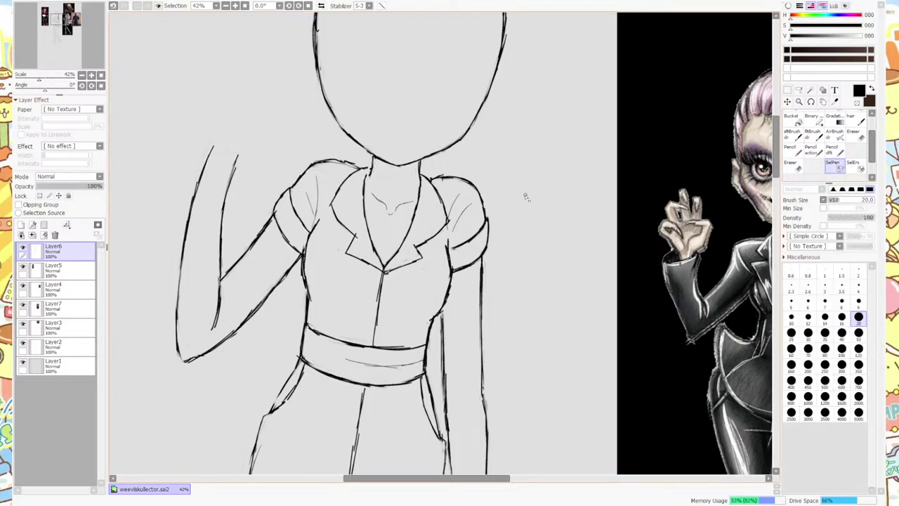
mouse_move(419, 183)
left_mouse_down()
mouse_move(421, 160)
mouse_move(417, 181)
mouse_move(420, 174)
left_mouse_up()
left_click(788, 91)
key("ctrl+d")
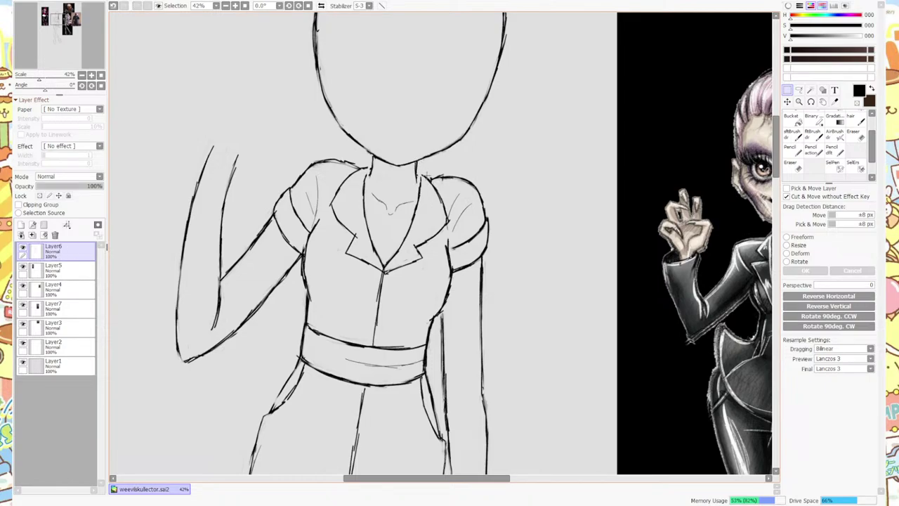
Select the collarbone lines, trim the neckline edge out of the selection with the selection eraser at size 50, and move them slightly up and left.
scroll(399, 171, "up", 6)
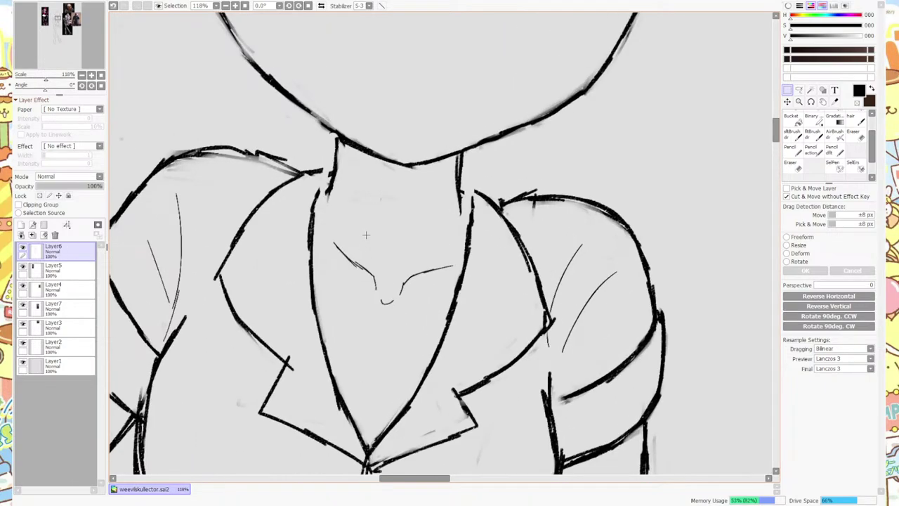
mouse_move(333, 225)
left_mouse_down()
mouse_move(417, 301)
mouse_move(458, 314)
left_mouse_up()
left_click(852, 163)
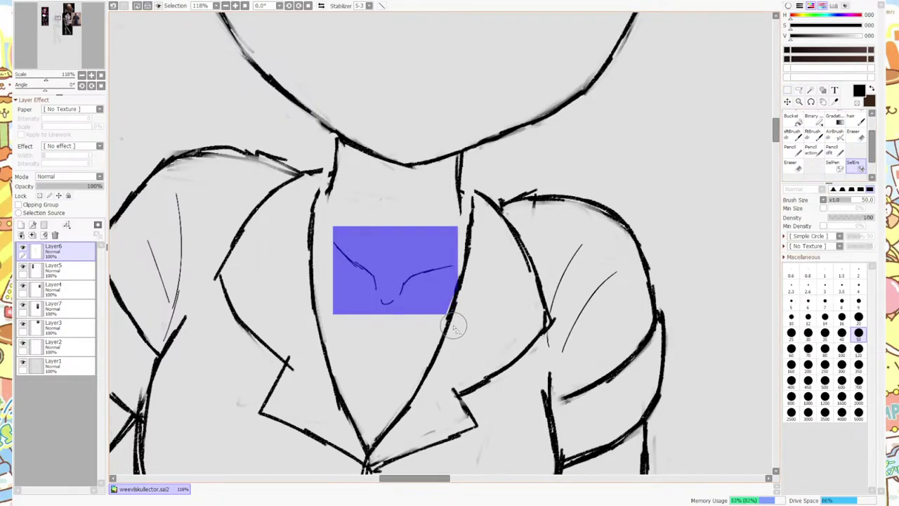
left_click(787, 90)
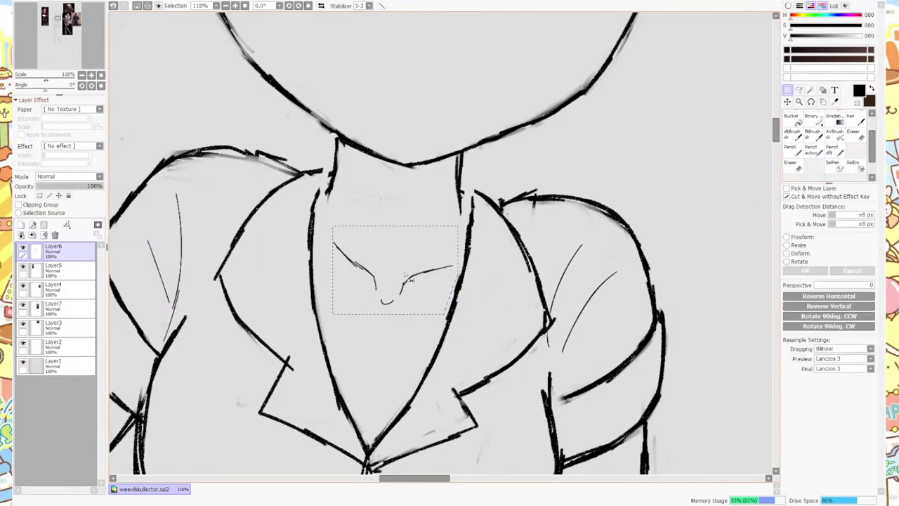
left_click_drag(407, 281, 405, 276)
key("ctrl+d")
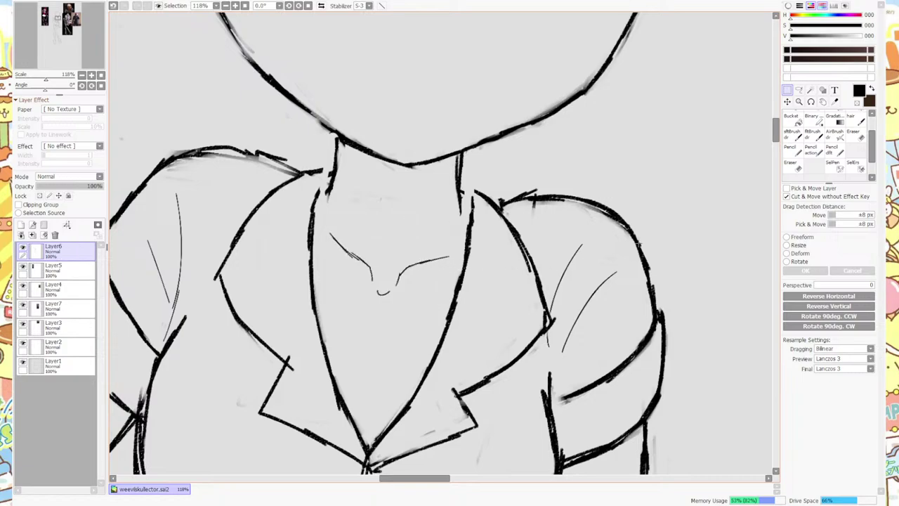
Close the gaps between the neck lines and both sides of the collar using the action pencil at size 9.
left_click(811, 149)
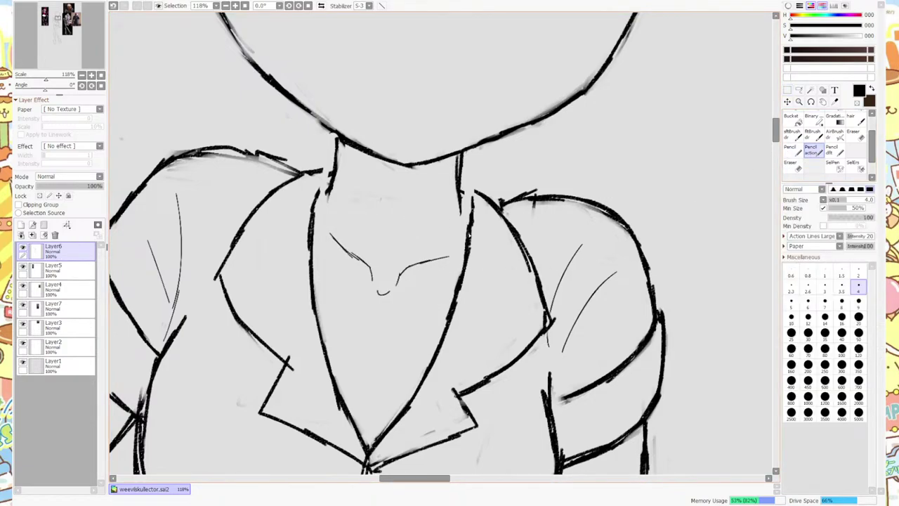
left_click_drag(472, 214, 460, 184)
left_click(859, 300)
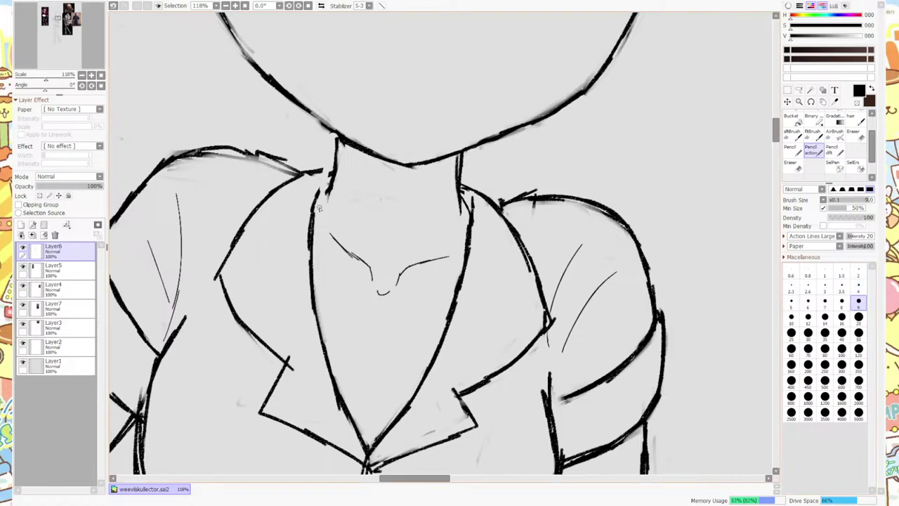
mouse_move(328, 184)
left_mouse_down()
mouse_move(317, 205)
mouse_move(317, 175)
left_mouse_up()
left_click(790, 164)
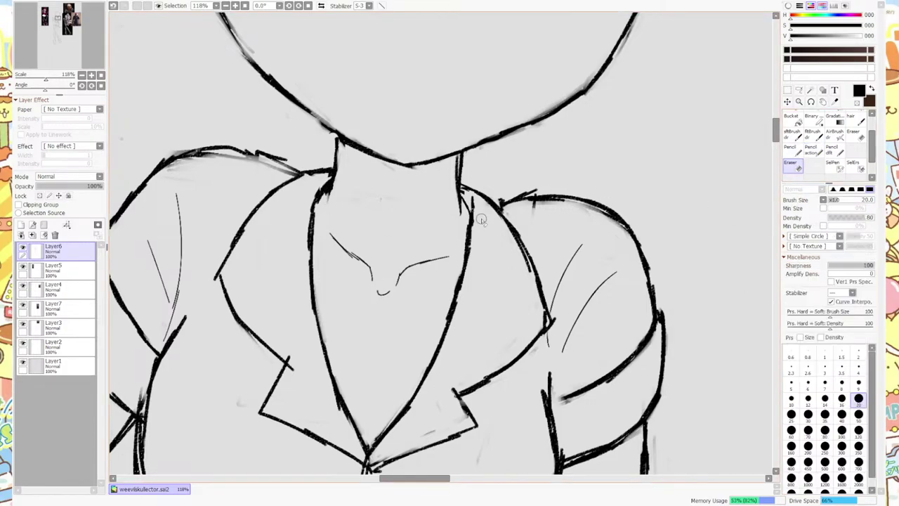
Erase the stray strokes around both collar tops and redraw the short shoulder line between the left sleeve and the neck.
mouse_move(485, 218)
left_mouse_down()
mouse_move(469, 188)
mouse_move(469, 232)
mouse_move(458, 163)
mouse_move(475, 190)
mouse_move(504, 207)
left_mouse_up()
left_click(813, 149)
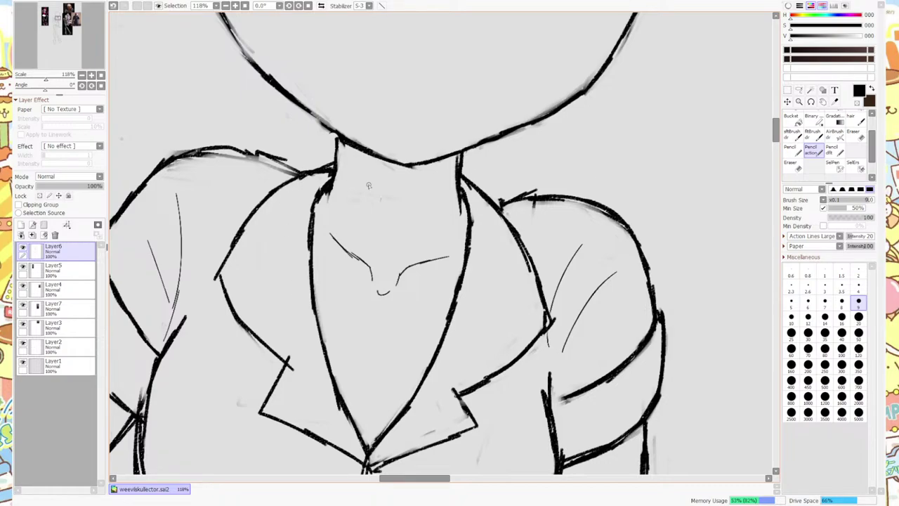
left_click(792, 166)
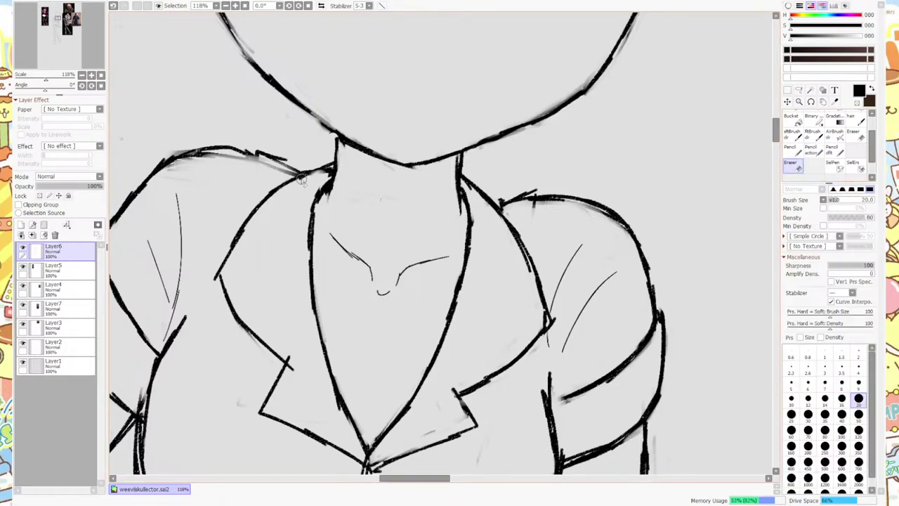
key("n")
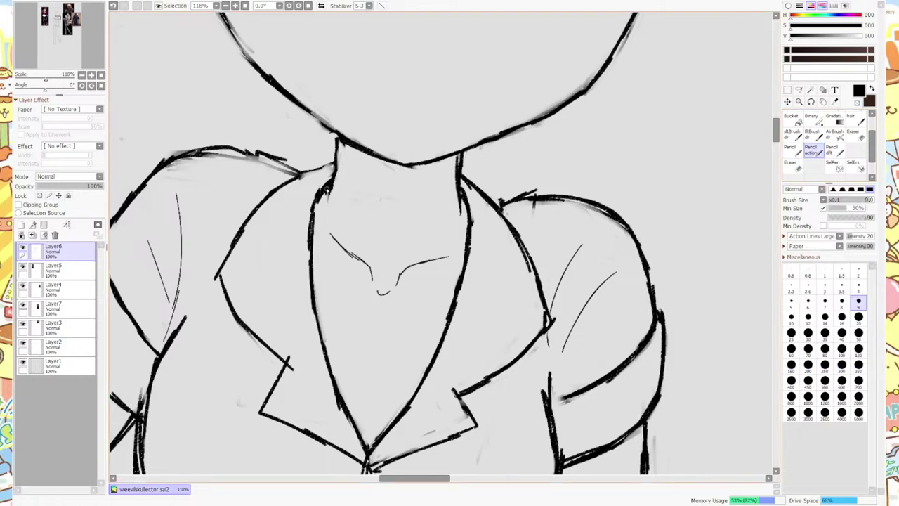
left_click_drag(296, 178, 334, 164)
Add two new empty layers above the figure sketch for drawing on the feet.
scroll(368, 224, "down", 4)
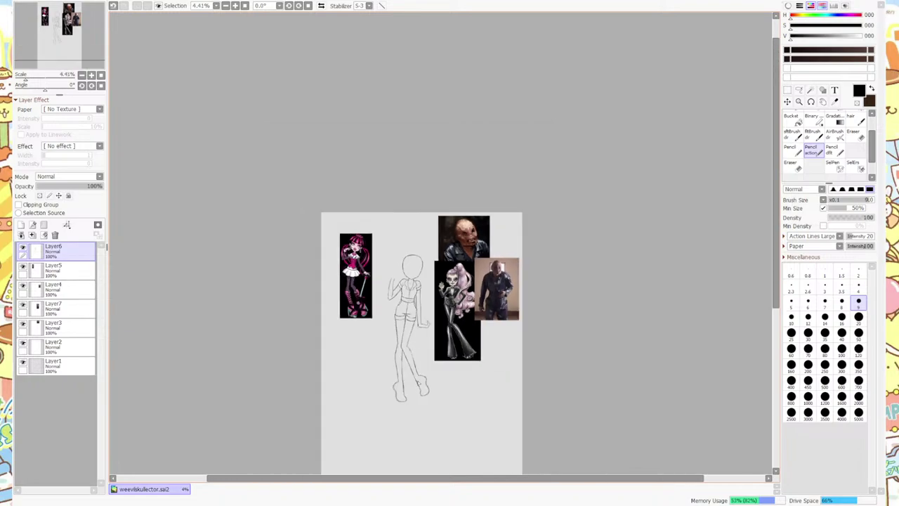
scroll(411, 390, "up", 8)
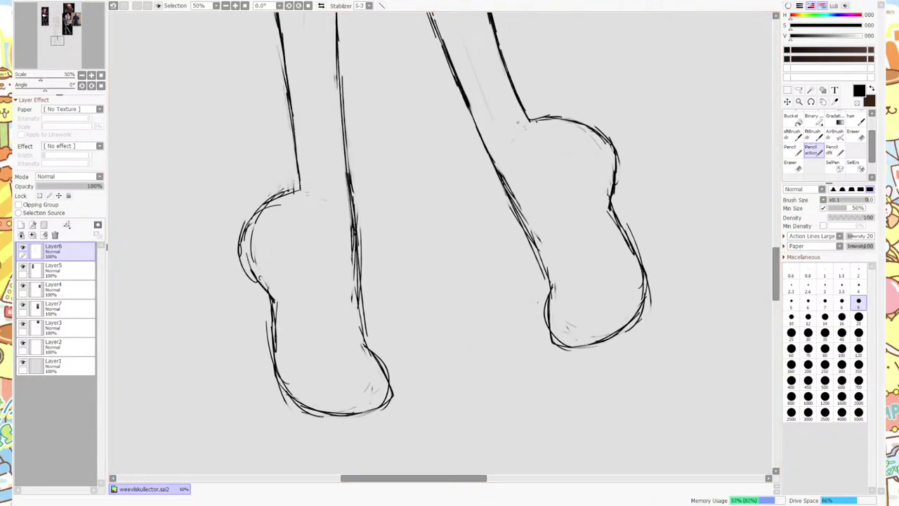
scroll(215, 321, "down", 1)
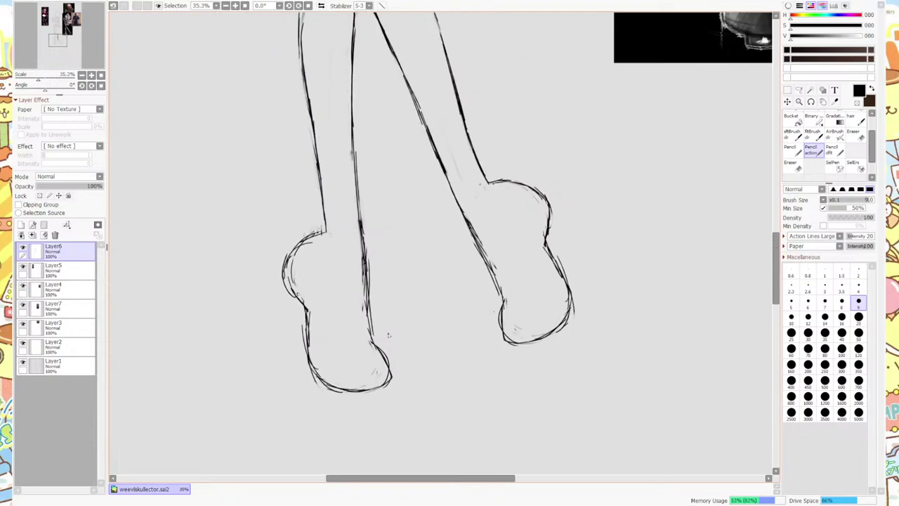
scroll(215, 321, "up", 1)
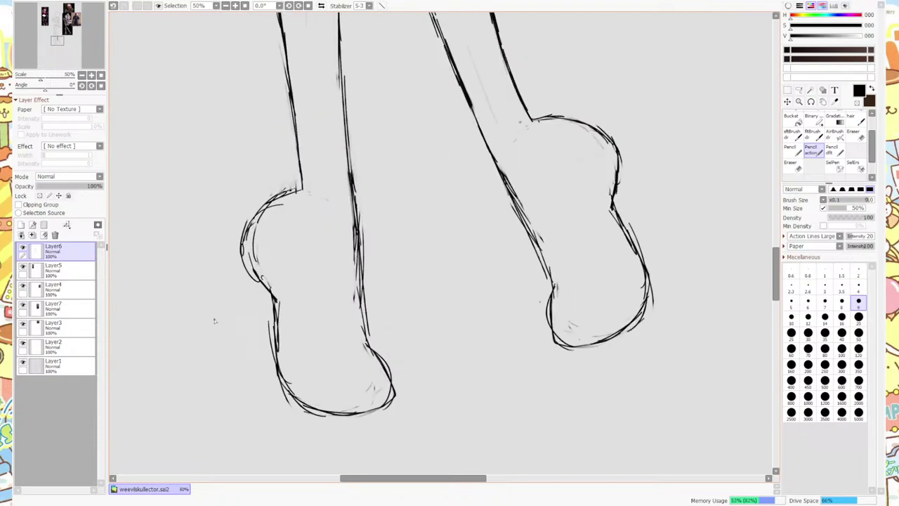
left_click(22, 226)
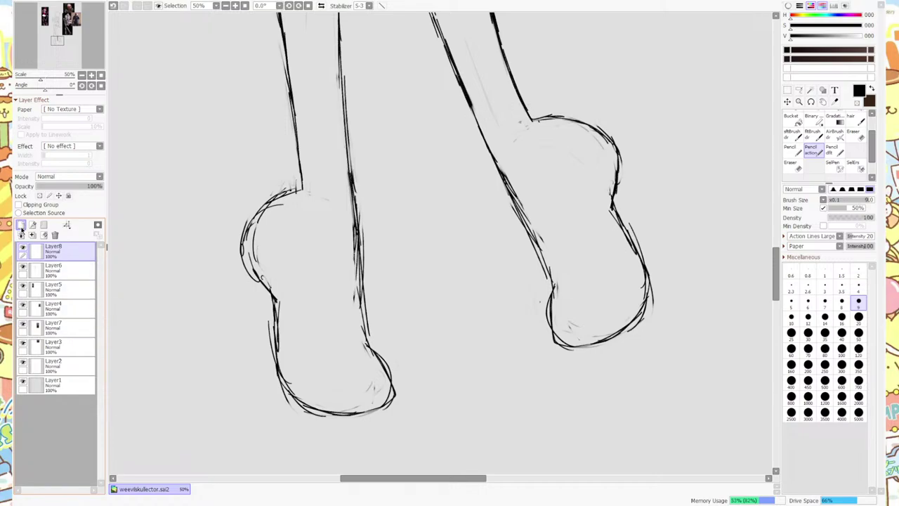
left_click(21, 224)
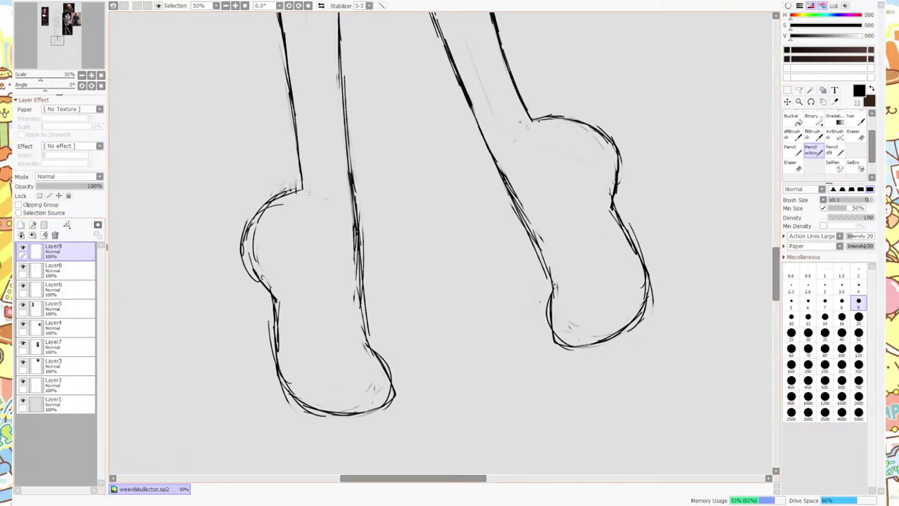
Sketch a rounded platform sole and side curve around the toe of the right-hand foot.
mouse_move(555, 284)
left_mouse_down()
mouse_move(533, 314)
mouse_move(539, 335)
mouse_move(593, 382)
mouse_move(648, 356)
mouse_move(672, 309)
mouse_move(671, 288)
left_mouse_up()
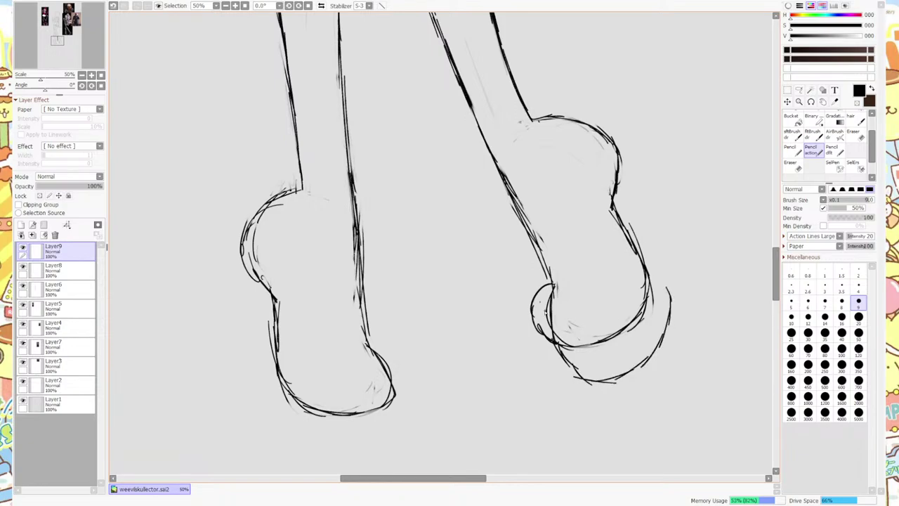
mouse_move(535, 316)
left_mouse_down()
mouse_move(552, 273)
mouse_move(560, 307)
mouse_move(540, 312)
left_mouse_up()
left_click(113, 6)
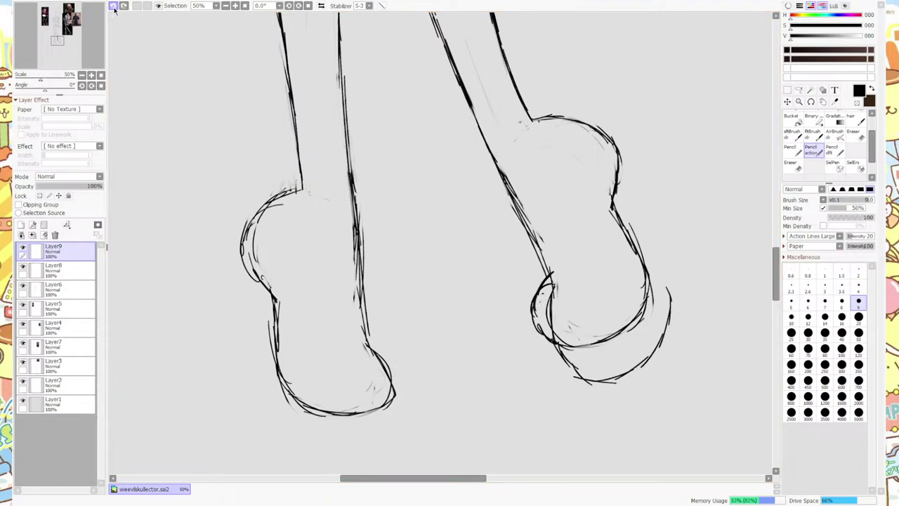
mouse_move(550, 329)
left_mouse_down()
mouse_move(555, 347)
mouse_move(565, 347)
left_mouse_up()
mouse_move(565, 309)
left_mouse_down()
mouse_move(594, 287)
mouse_move(603, 320)
mouse_move(575, 295)
mouse_move(601, 319)
mouse_move(535, 332)
left_mouse_up()
Hatch the sole band under the right-hand foot with short parallel strokes.
mouse_move(571, 360)
left_mouse_down()
mouse_move(599, 383)
mouse_move(590, 380)
left_mouse_up()
mouse_move(588, 347)
left_mouse_down()
mouse_move(606, 382)
mouse_move(621, 366)
left_mouse_up()
left_click_drag(620, 363, 633, 379)
left_click_drag(616, 341, 635, 363)
mouse_move(628, 333)
left_mouse_down()
mouse_move(647, 360)
mouse_move(663, 342)
left_mouse_up()
Sketch curved toe-cap lines across the right-hand foot, and clear the shoe drawing from the layer.
mouse_move(536, 267)
left_mouse_down()
mouse_move(565, 271)
mouse_move(590, 258)
mouse_move(594, 244)
left_mouse_up()
key("ctrl+z")
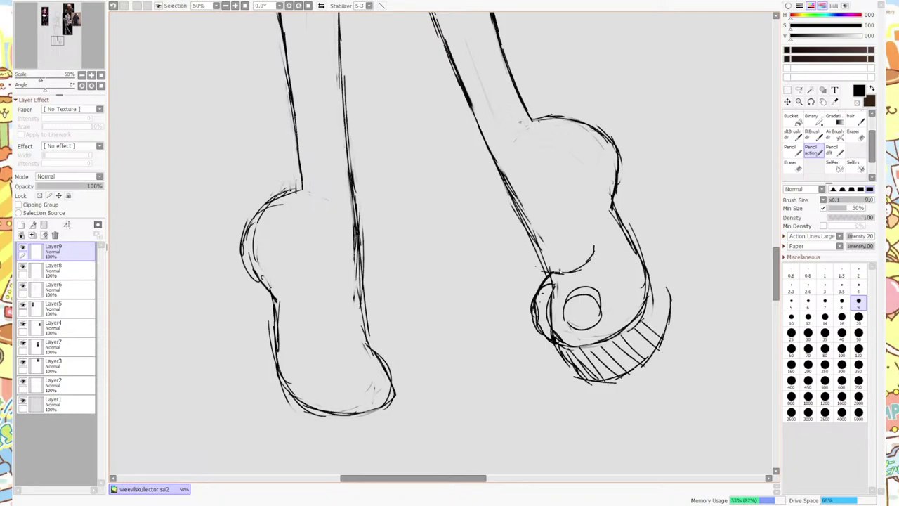
left_click_drag(557, 274, 624, 277)
mouse_move(542, 279)
left_mouse_down()
mouse_move(604, 259)
mouse_move(632, 271)
mouse_move(647, 316)
left_mouse_up()
left_click_drag(574, 271, 639, 261)
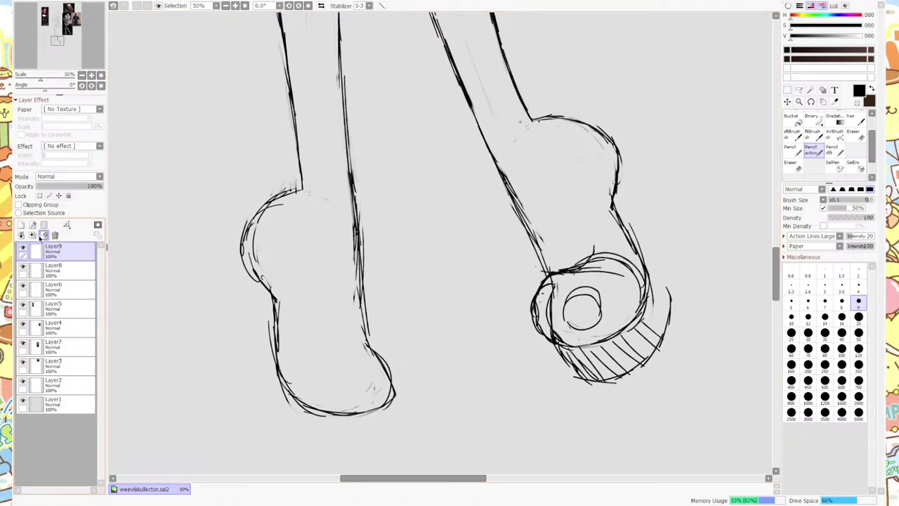
left_click(44, 235)
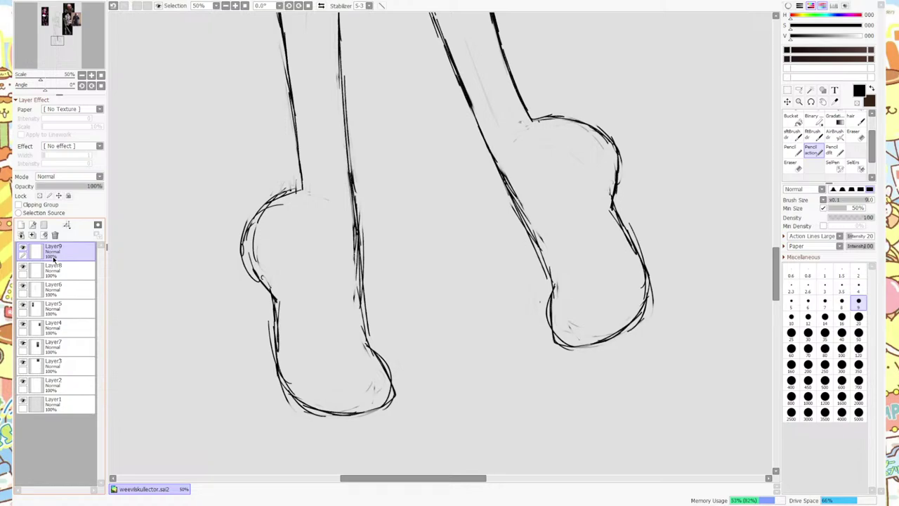
Examine the sketched figure's feet, legs and outfit alongside the reference images.
scroll(176, 261, "down", 4)
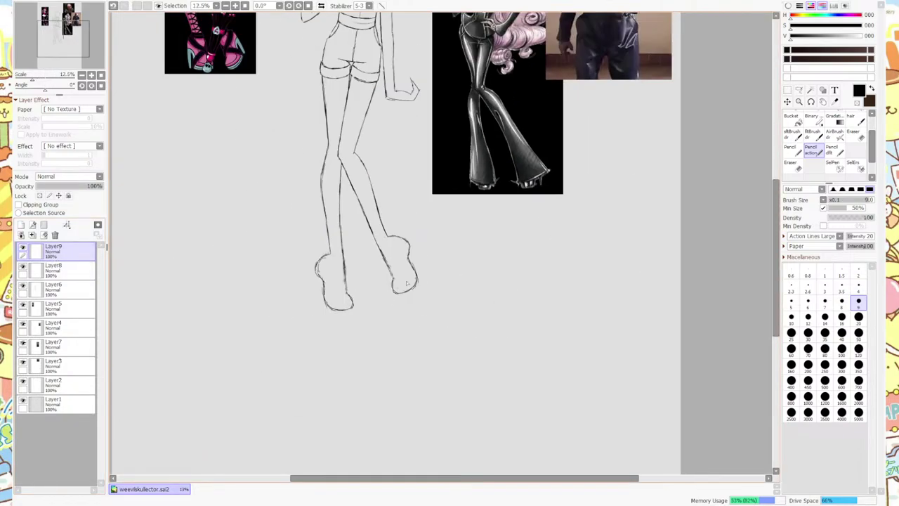
scroll(406, 283, "up", 6)
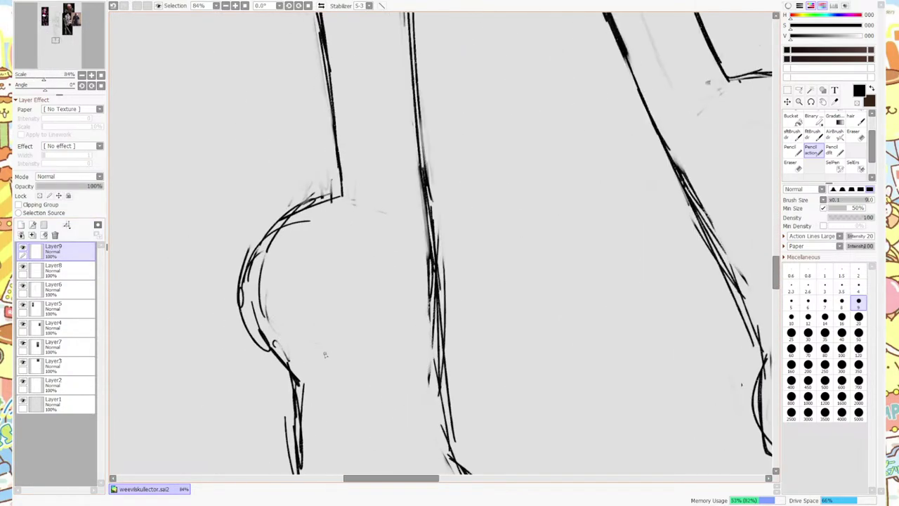
scroll(324, 354, "down", 2)
scroll(305, 304, "down", 3)
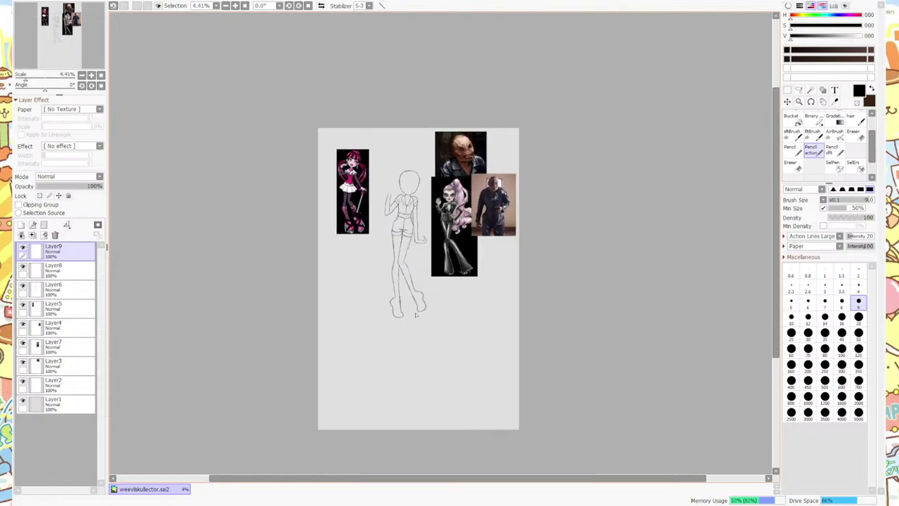
scroll(407, 299, "up", 2)
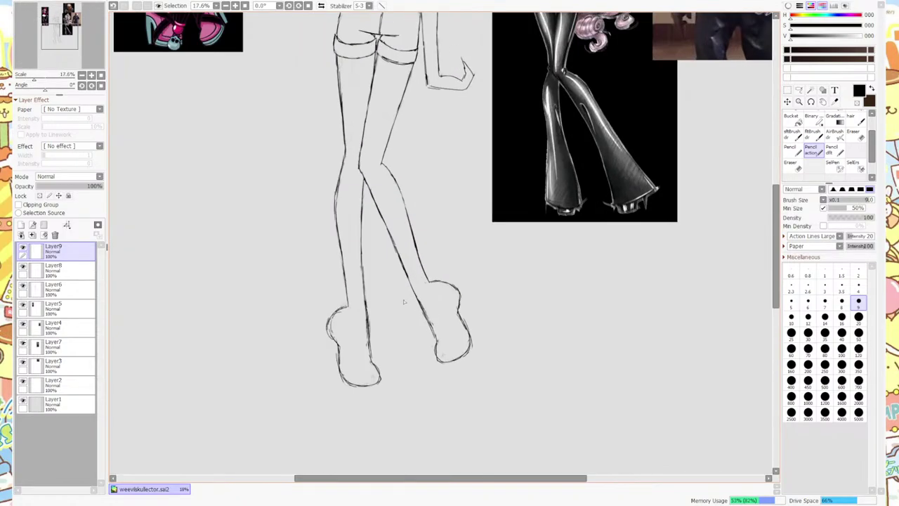
scroll(404, 302, "up", 2)
scroll(404, 302, "down", 3)
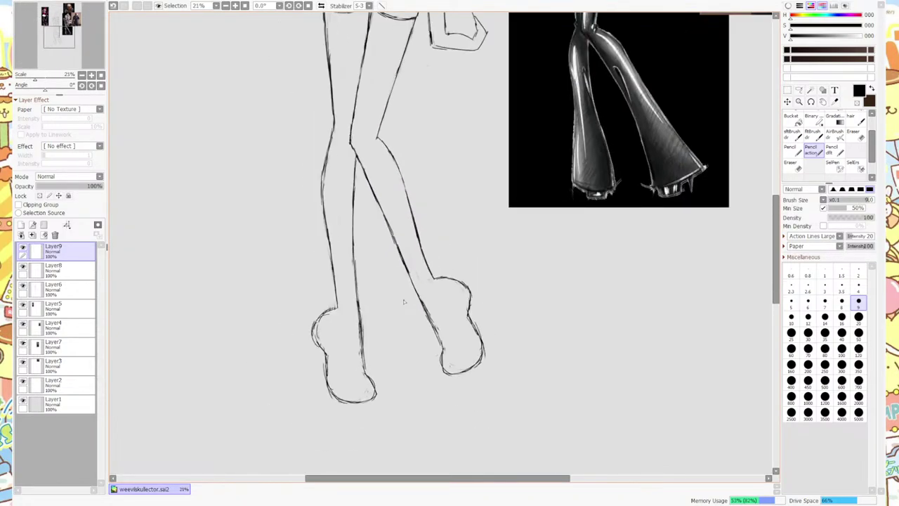
scroll(404, 302, "up", 2)
scroll(433, 274, "down", 4)
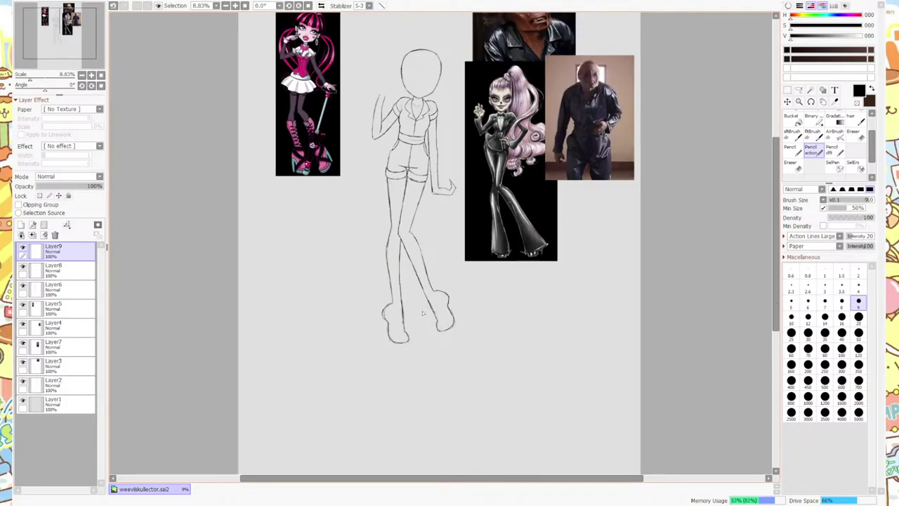
scroll(422, 313, "up", 3)
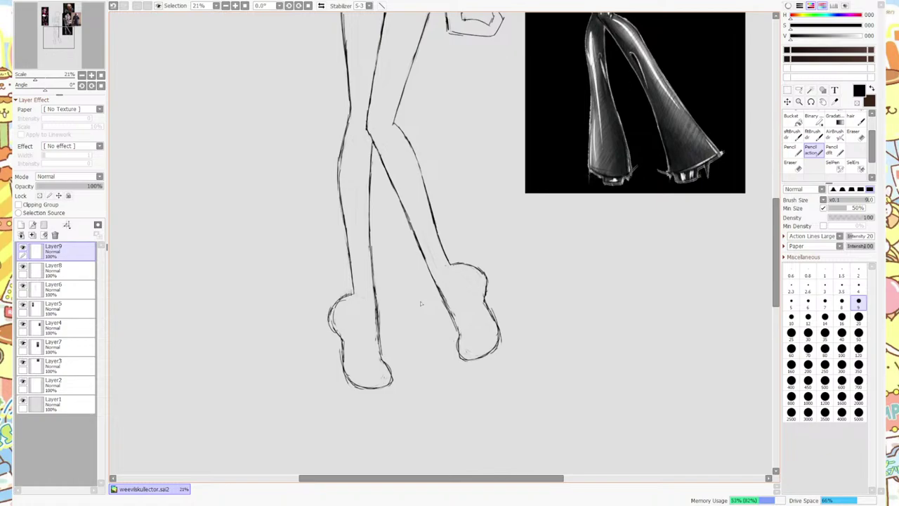
scroll(421, 302, "down", 4)
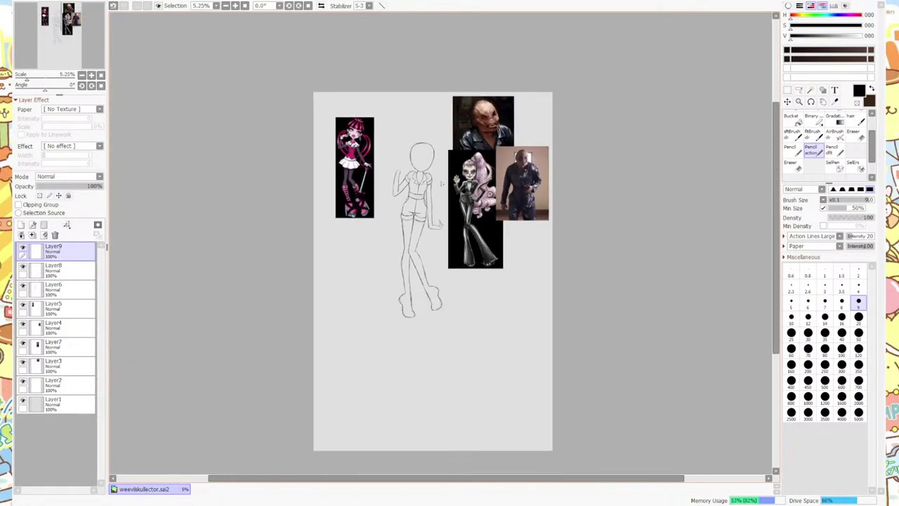
scroll(441, 185, "up", 2)
scroll(398, 258, "up", 2)
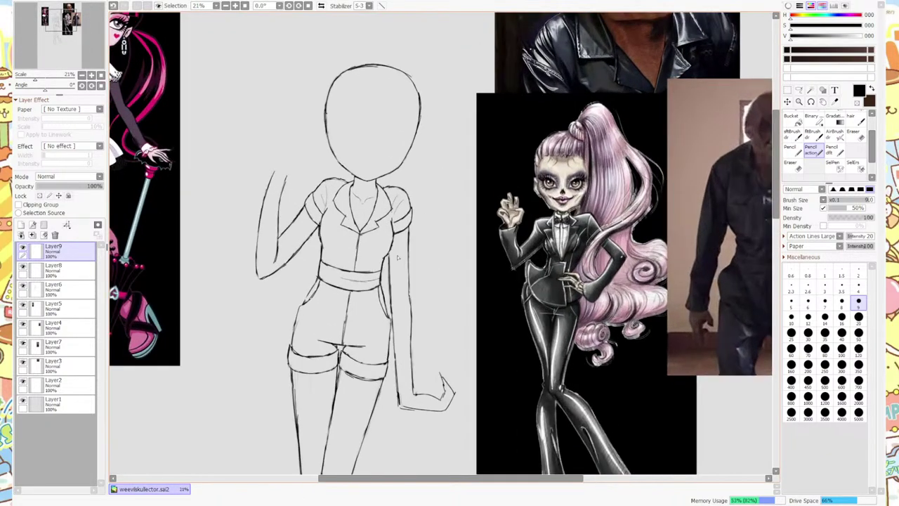
scroll(396, 253, "down", 4)
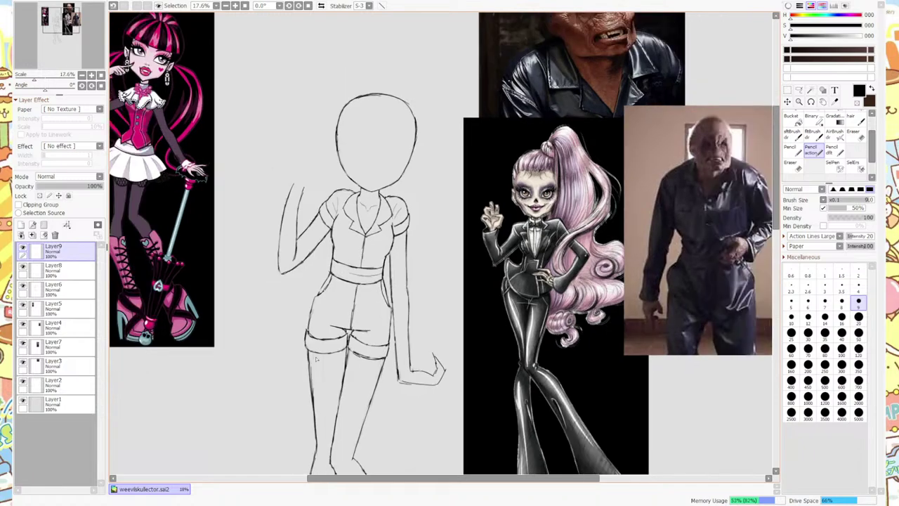
scroll(383, 280, "up", 2)
scroll(355, 389, "up", 4)
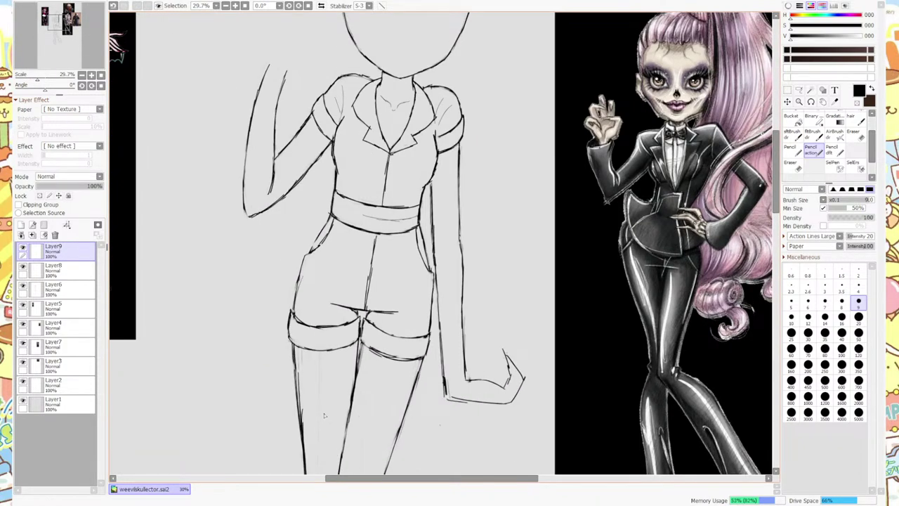
Delete the two empty layers above the figure sketch, keeping the sketch on Layer6.
left_click(71, 288)
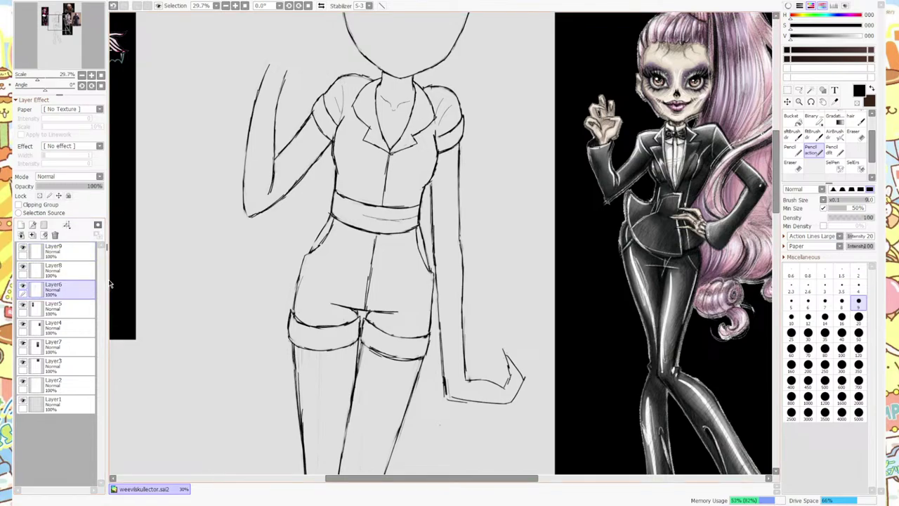
left_click(28, 267)
left_click(28, 251, "shift")
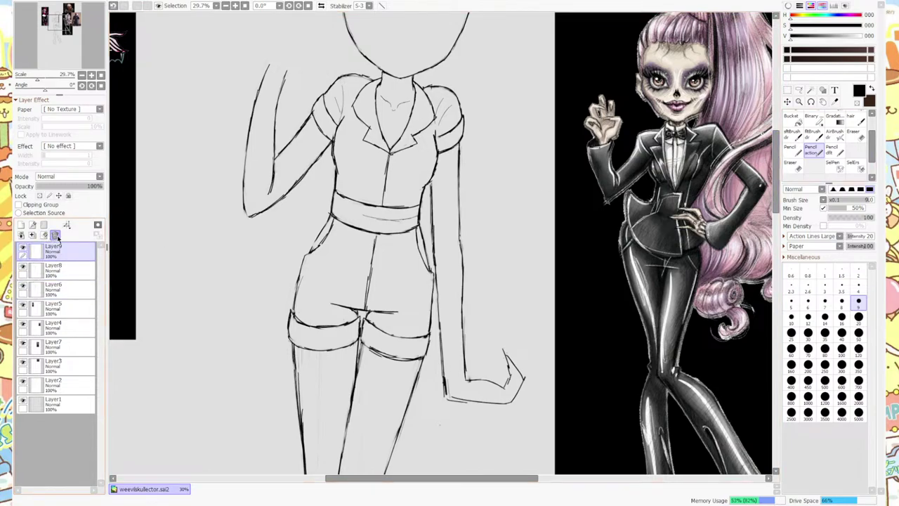
left_click(55, 234)
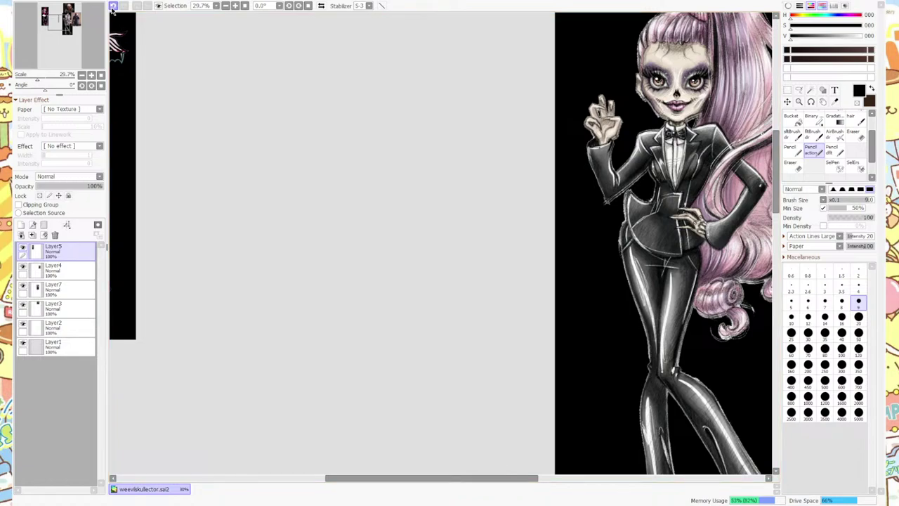
key("ctrl+z")
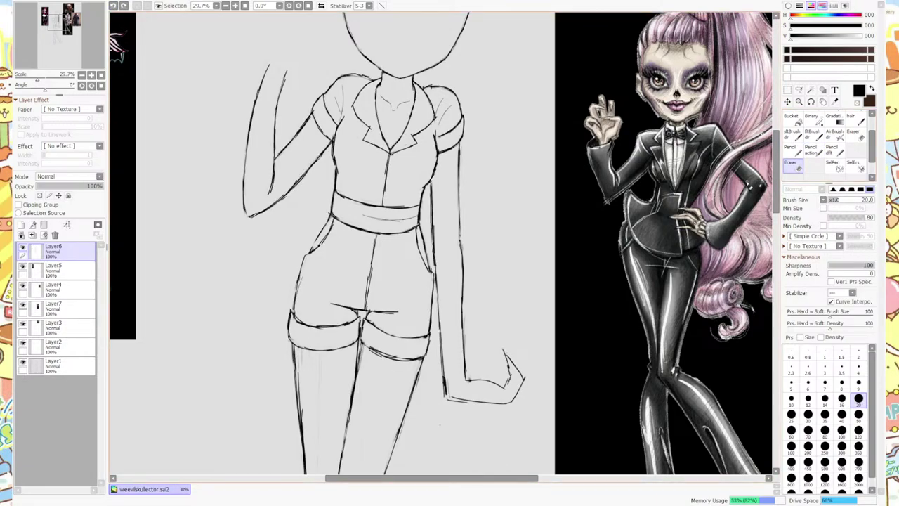
Select the outfit's centre seam above and below the waistband with the selection pen at size 120.
left_click(832, 165)
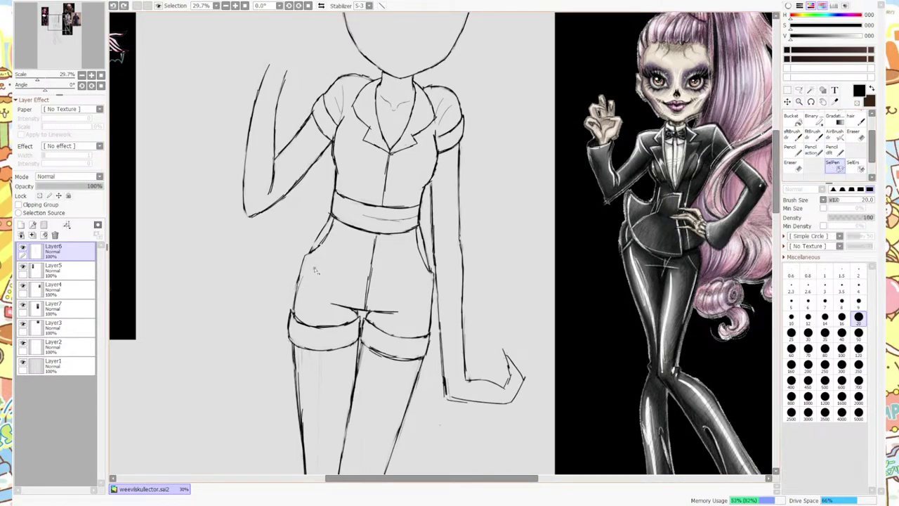
left_click(858, 349)
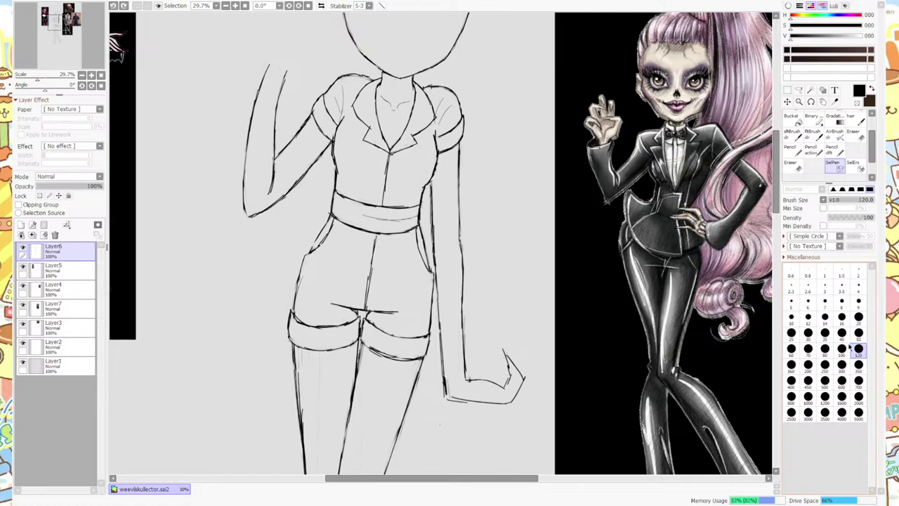
left_click_drag(363, 298, 377, 243)
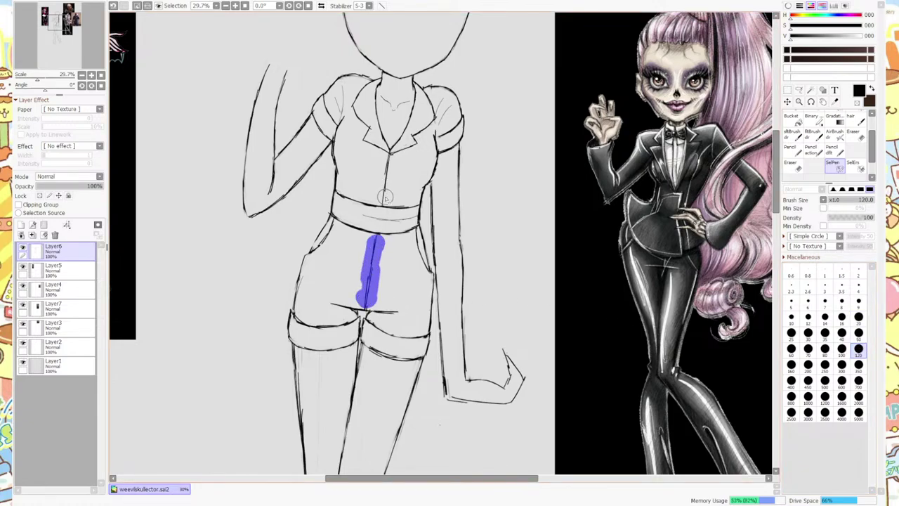
left_click_drag(385, 199, 389, 167)
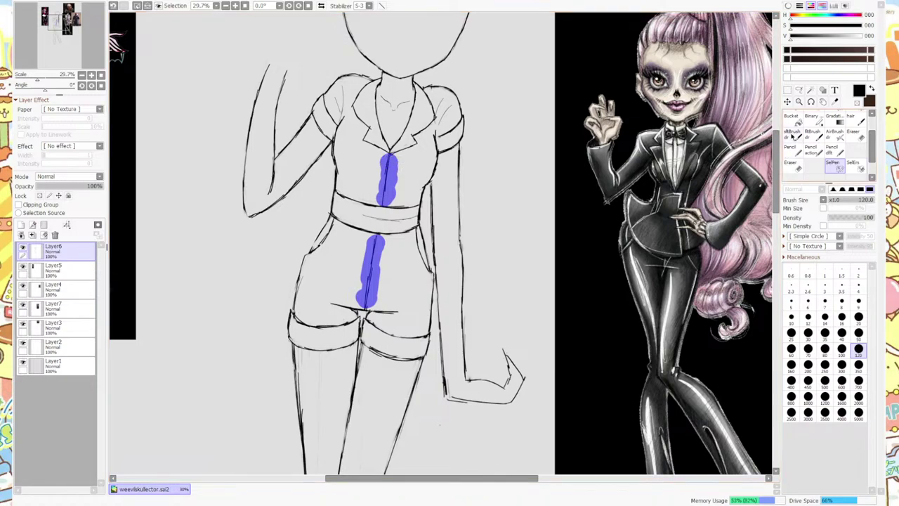
Nudge the selected centre seam lines slightly to the left and clear the selection.
key("v")
key("Left")
key("Left")
key("Left")
key("Left")
key("Left")
key("Left")
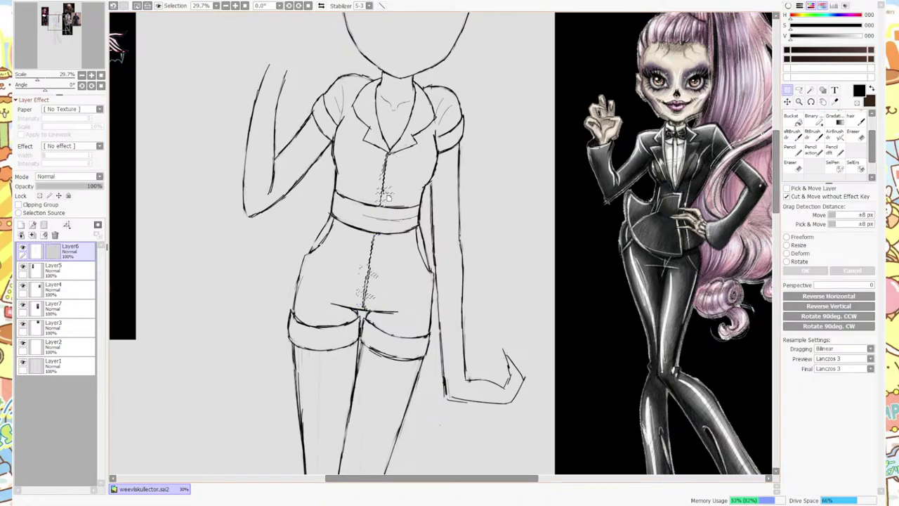
key("ctrl+d")
left_click(811, 150)
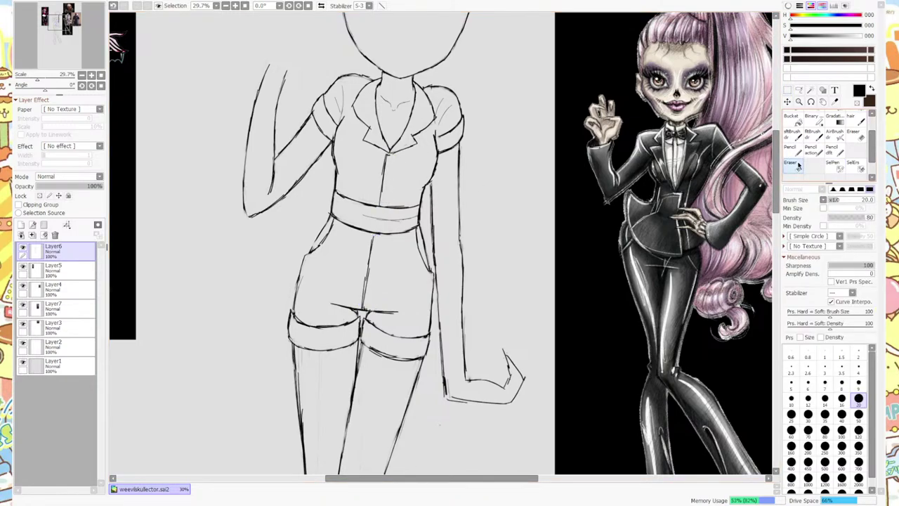
Erase the overlapping line ends where the lapels meet the centre seam, using the Eraser at size 9.
scroll(384, 154, "up", 3)
scroll(384, 156, "up", 3)
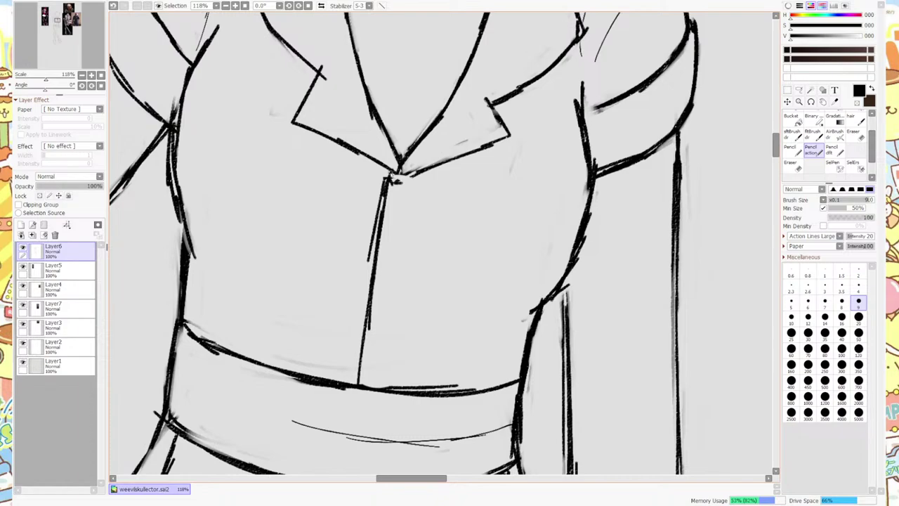
left_click(791, 164)
left_click(858, 385)
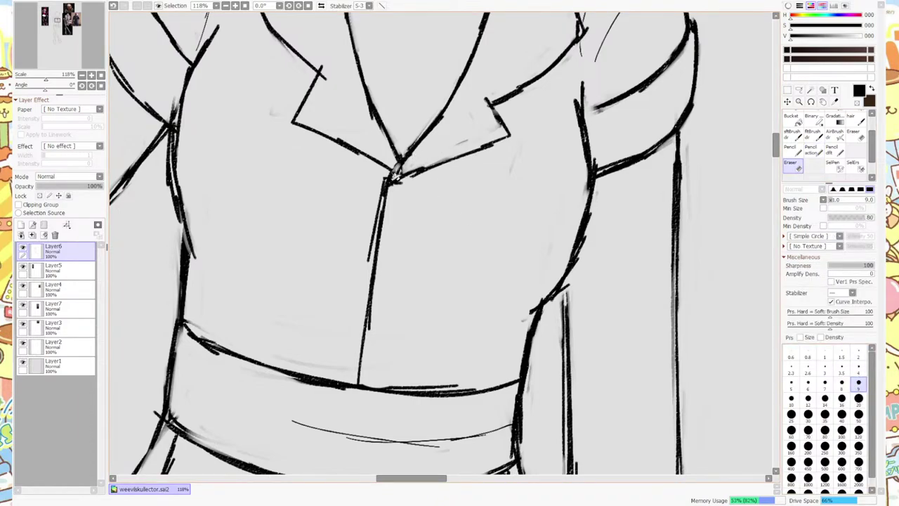
mouse_move(426, 156)
left_mouse_down()
mouse_move(400, 149)
mouse_move(433, 135)
left_mouse_up()
Redraw the left neckline edge down to the collar point with the action pencil, erasing and correcting its lower end.
left_click(812, 149)
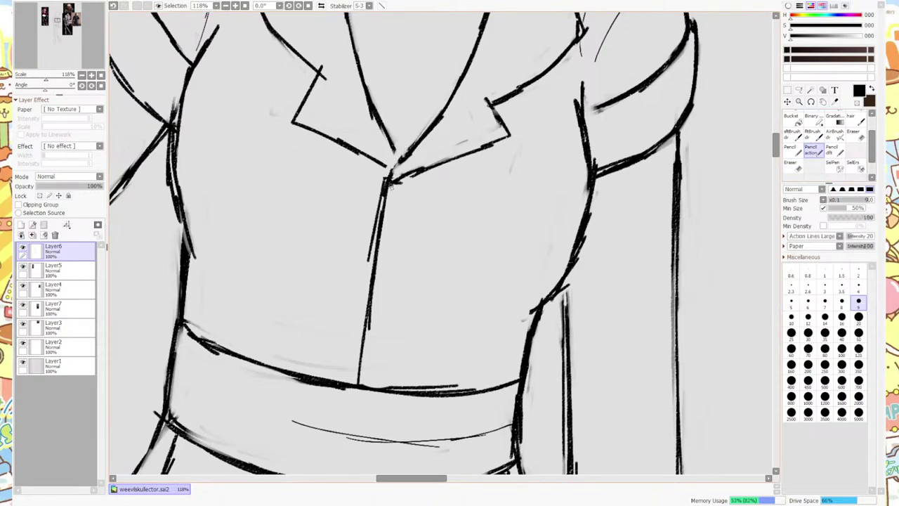
mouse_move(395, 155)
left_mouse_down()
mouse_move(385, 131)
mouse_move(393, 171)
mouse_move(373, 156)
mouse_move(392, 152)
mouse_move(385, 131)
left_mouse_up()
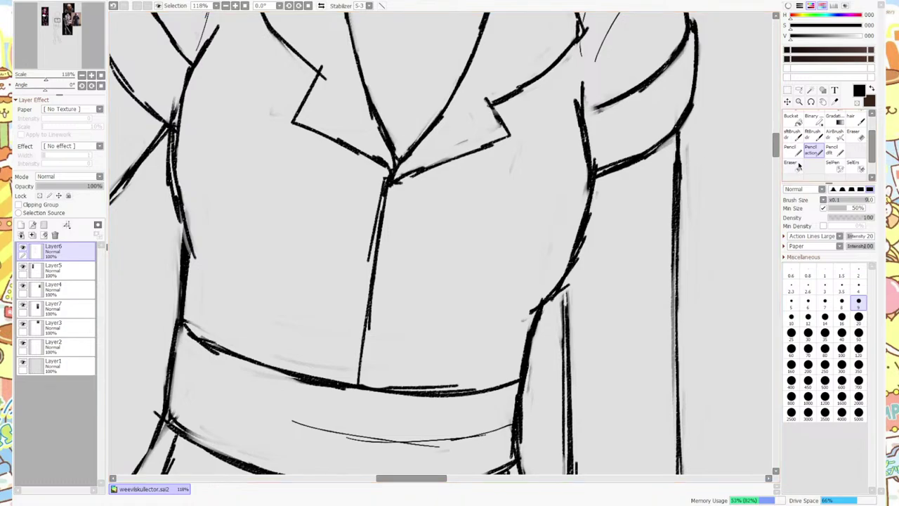
key("e")
mouse_move(391, 168)
left_mouse_down()
mouse_move(406, 140)
mouse_move(395, 165)
mouse_move(370, 106)
left_mouse_up()
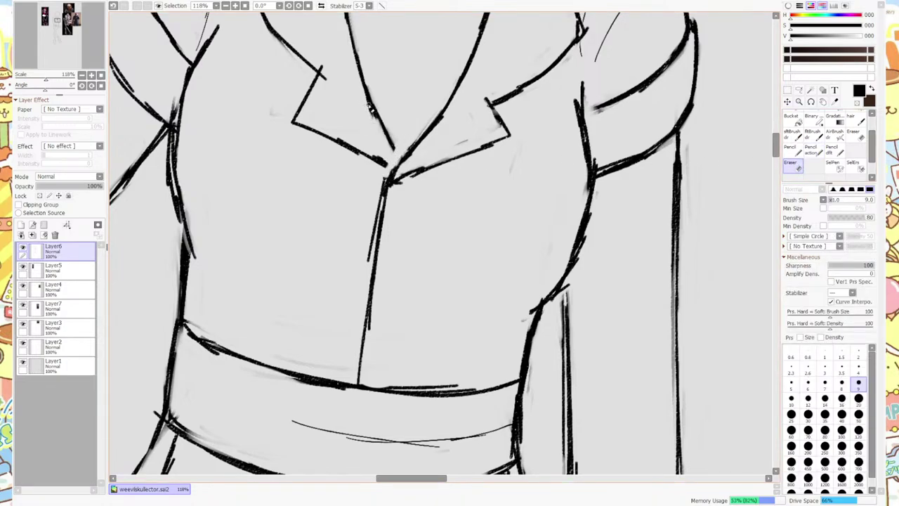
left_click(812, 150)
left_click_drag(400, 162, 379, 116)
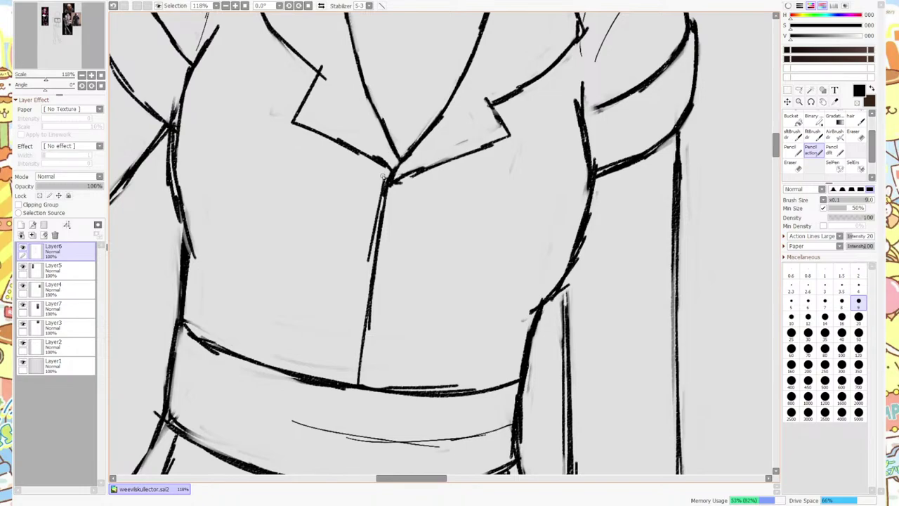
Try to sketch a pointed shape with heel lines behind the left shoe on Layer6, and undo the strokes.
scroll(383, 175, "down", 8)
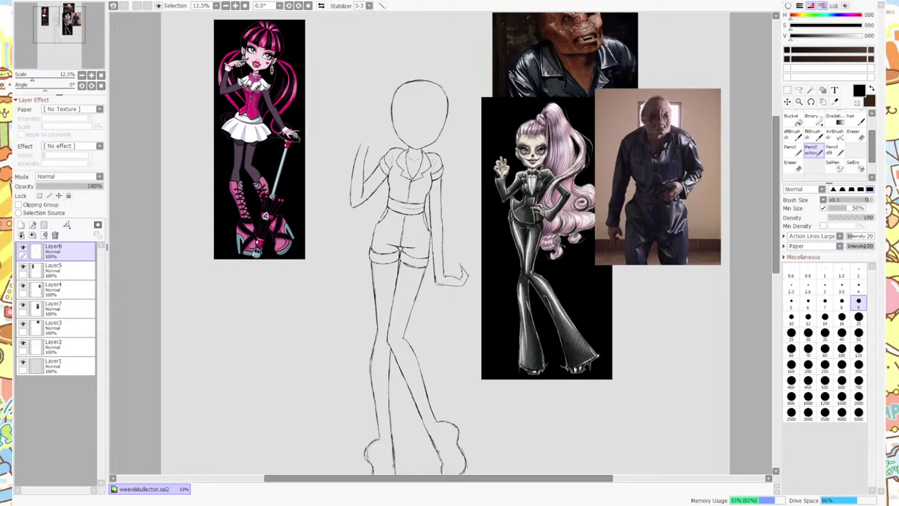
scroll(433, 344, "down", 4)
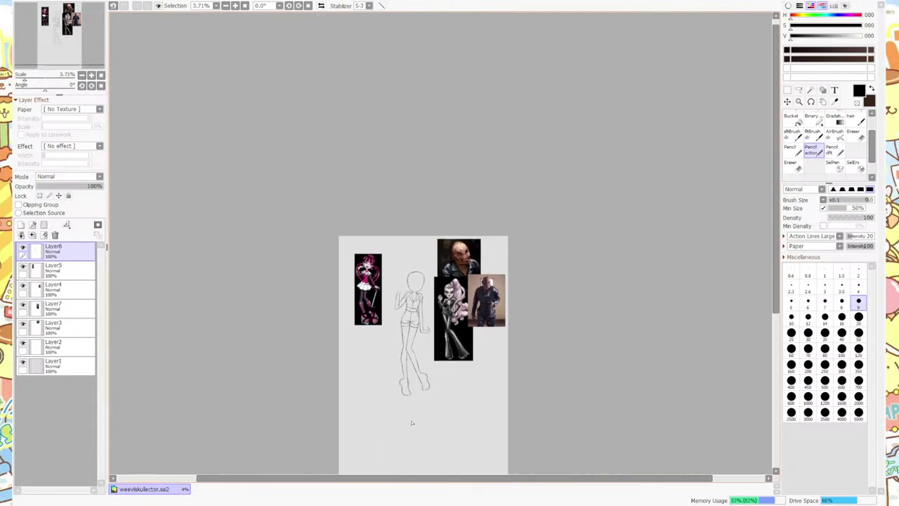
scroll(433, 344, "up", 6)
scroll(433, 344, "down", 2)
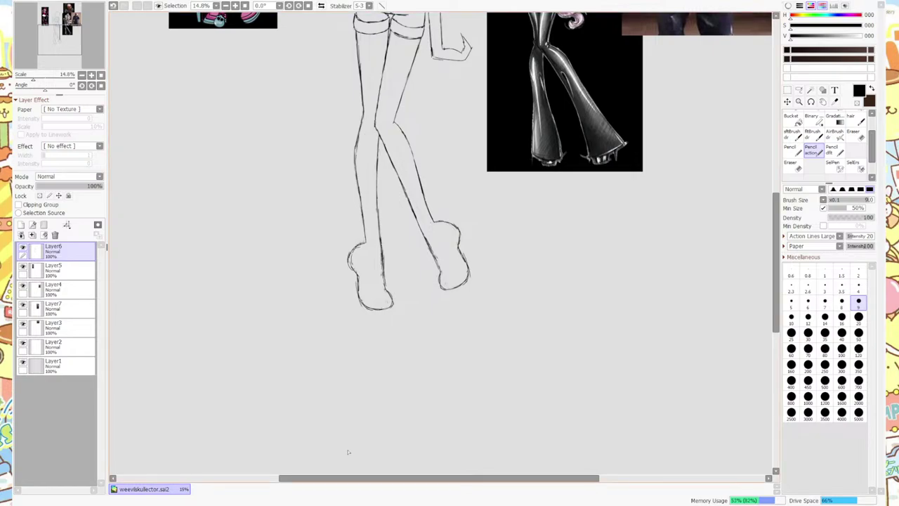
scroll(403, 307, "up", 4)
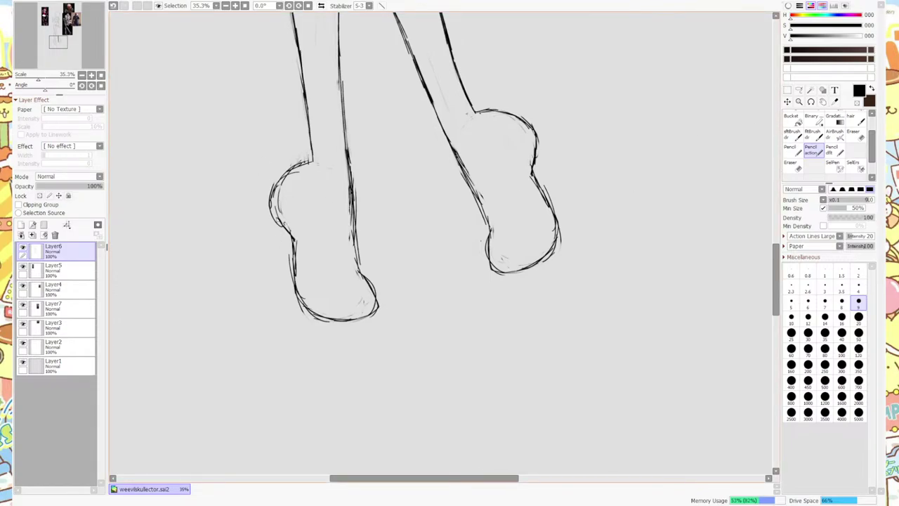
mouse_move(285, 221)
left_mouse_down()
mouse_move(232, 230)
mouse_move(280, 247)
mouse_move(271, 247)
mouse_move(275, 214)
mouse_move(276, 244)
left_mouse_up()
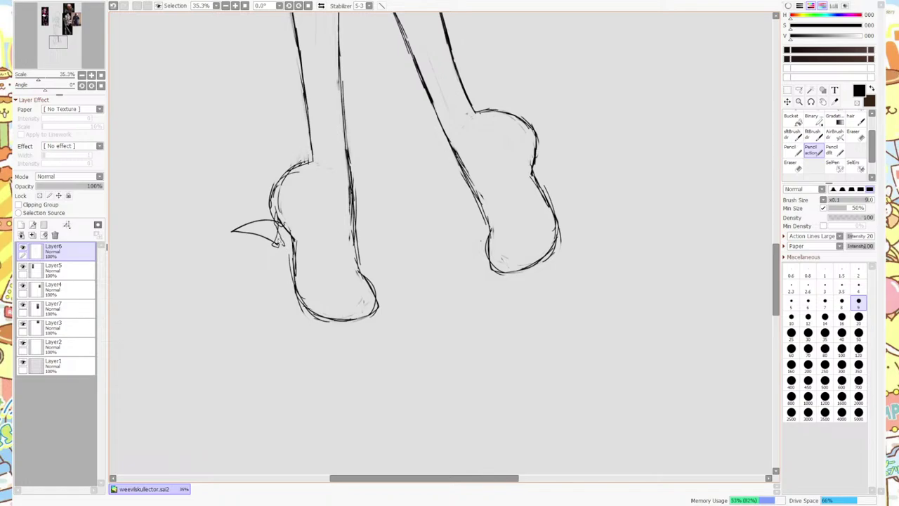
left_click_drag(360, 265, 350, 304)
left_click(113, 6)
left_click(113, 6)
left_click(113, 6)
left_click(113, 6)
left_click(113, 6)
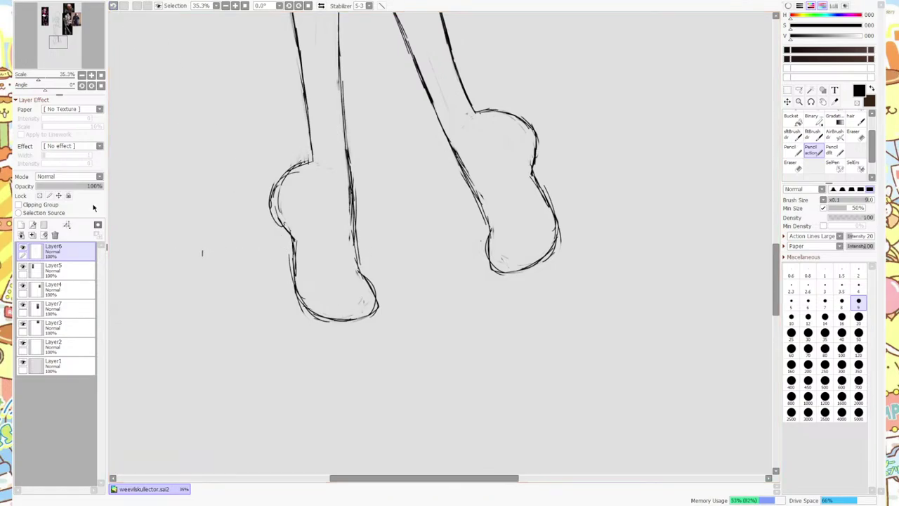
Narrow the layer sidebar and add a new layer above the figure sketch.
left_click_drag(105, 149, 108, 307)
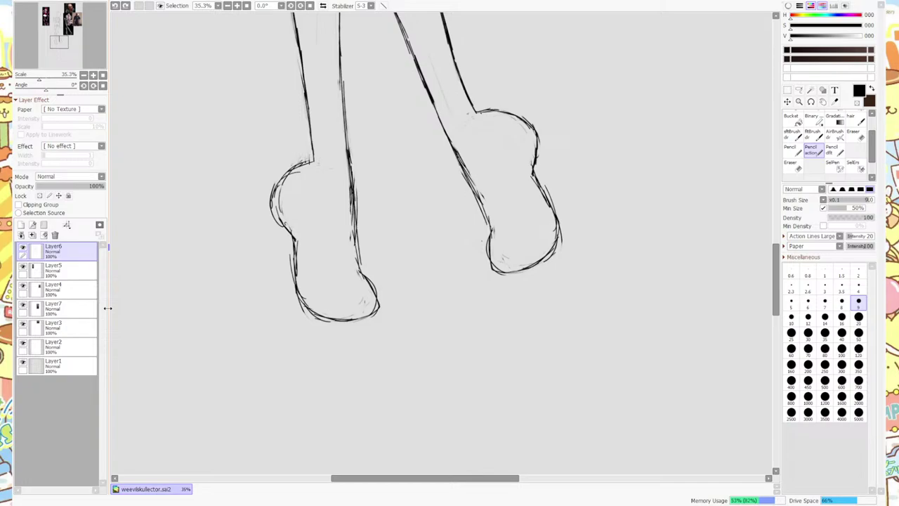
left_click_drag(108, 307, 82, 321)
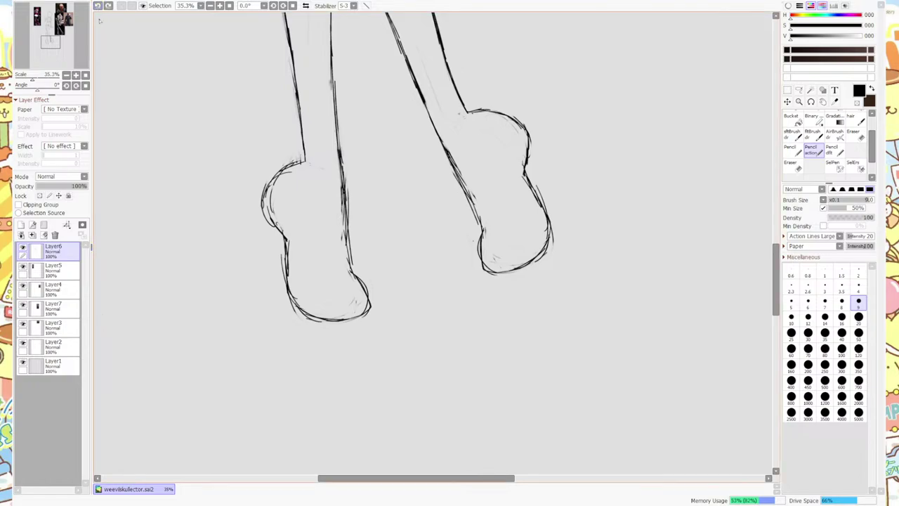
left_click(20, 224)
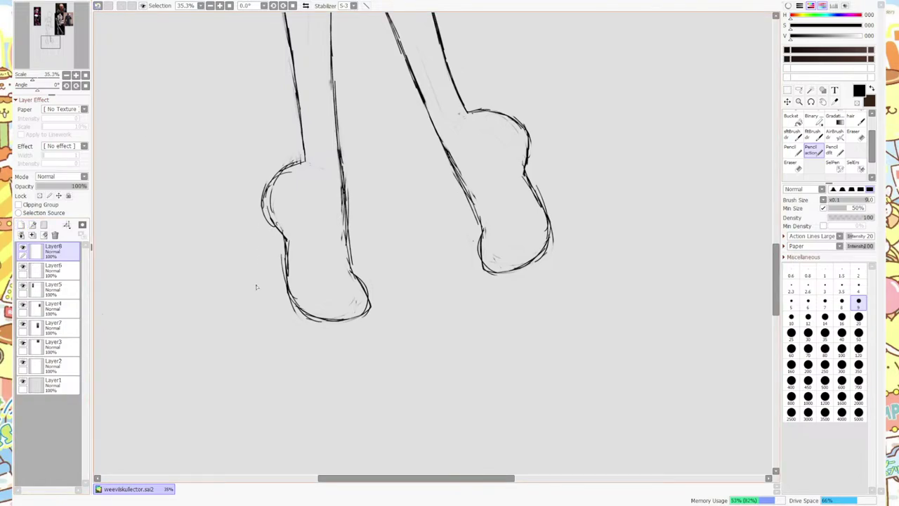
Sketch a straight vertical heel line down from the back of the left shoe on Layer8, undoing the extra curved strokes.
left_click_drag(264, 219, 268, 309)
left_click_drag(266, 238, 269, 316)
left_click_drag(264, 217, 264, 267)
mouse_move(269, 218)
left_mouse_down()
mouse_move(224, 240)
mouse_move(278, 238)
mouse_move(305, 301)
left_mouse_up()
key("ctrl+z")
key("ctrl+z")
key("ctrl+z")
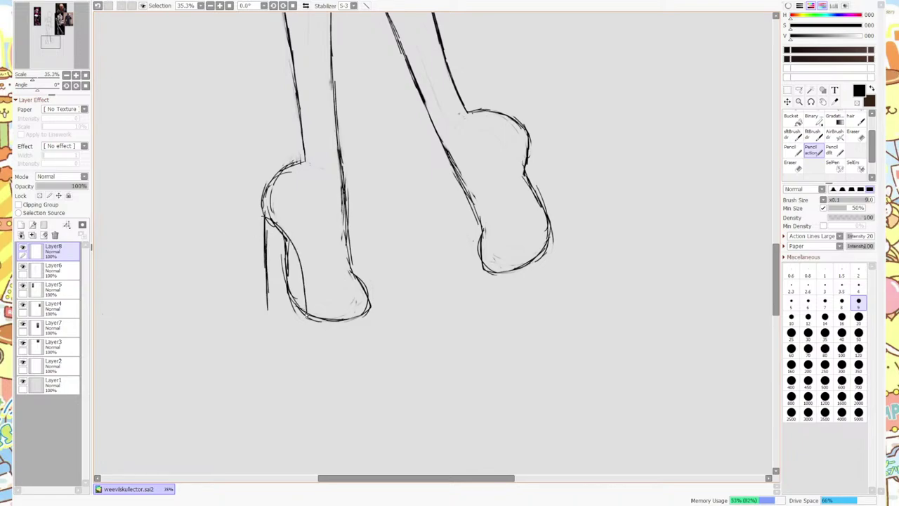
key("ctrl+z")
Try a wider, curved heel outline behind the left shoe, and undo those strokes back to the single vertical line.
mouse_move(268, 323)
left_mouse_down()
mouse_move(253, 239)
mouse_move(262, 195)
mouse_move(258, 246)
left_mouse_up()
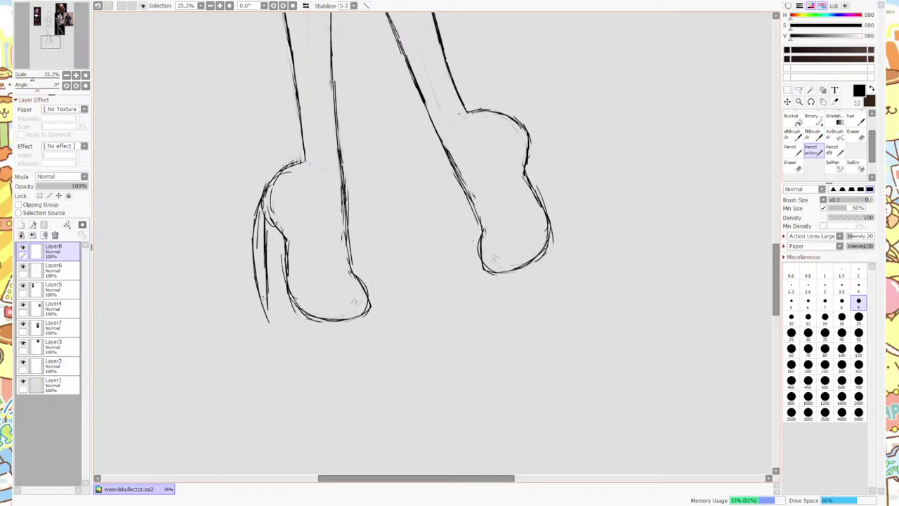
mouse_move(271, 324)
left_mouse_down()
mouse_move(278, 231)
mouse_move(275, 263)
left_mouse_up()
left_click_drag(346, 271, 348, 276)
key("ctrl+z")
key("ctrl+z")
key("ctrl+z")
key("ctrl+z")
key("ctrl+z")
key("ctrl+z")
key("ctrl+z")
key("ctrl+z")
key("ctrl+z")
key("ctrl+z")
key("ctrl+z")
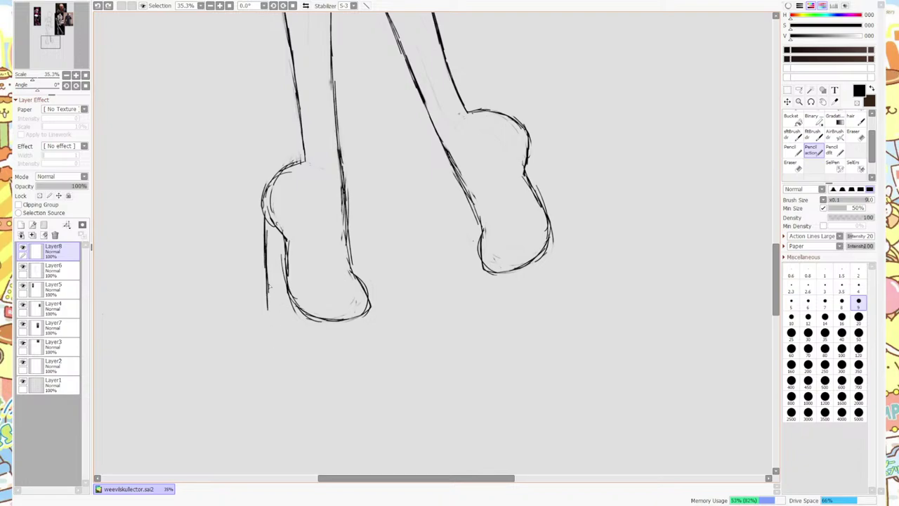
Bring the metal-gauntlet reference picture in on a new layer and move that layer directly below Layer5.
scroll(263, 257, "up", 1)
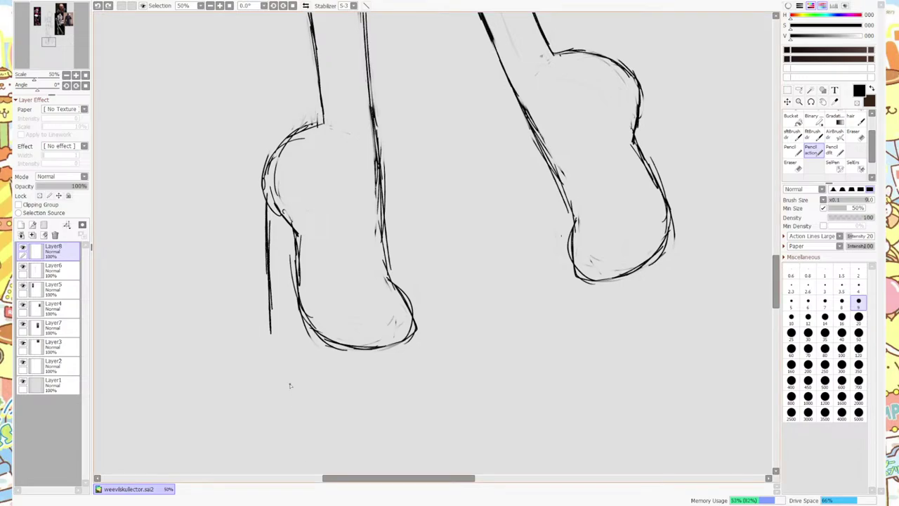
key("ctrl+shift+n")
scroll(281, 347, "down", 5)
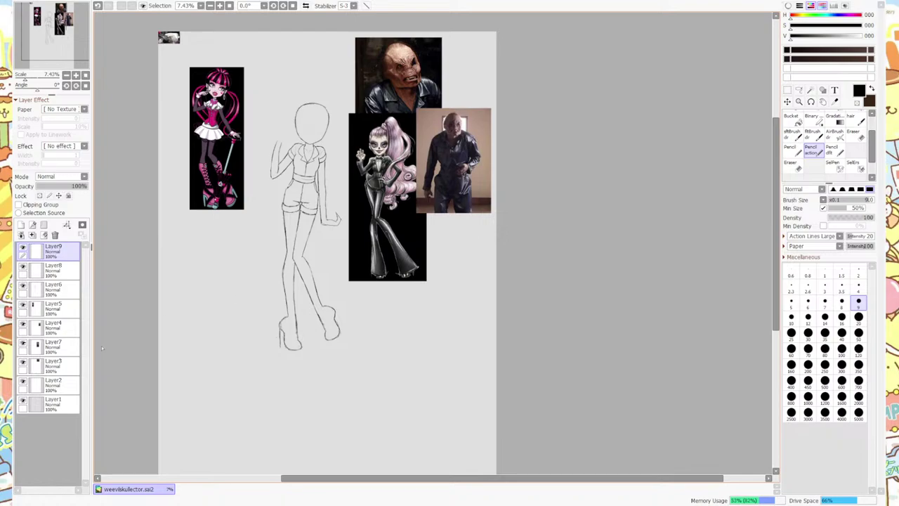
mouse_move(66, 252)
left_mouse_down()
mouse_move(67, 316)
mouse_move(67, 308)
left_mouse_up()
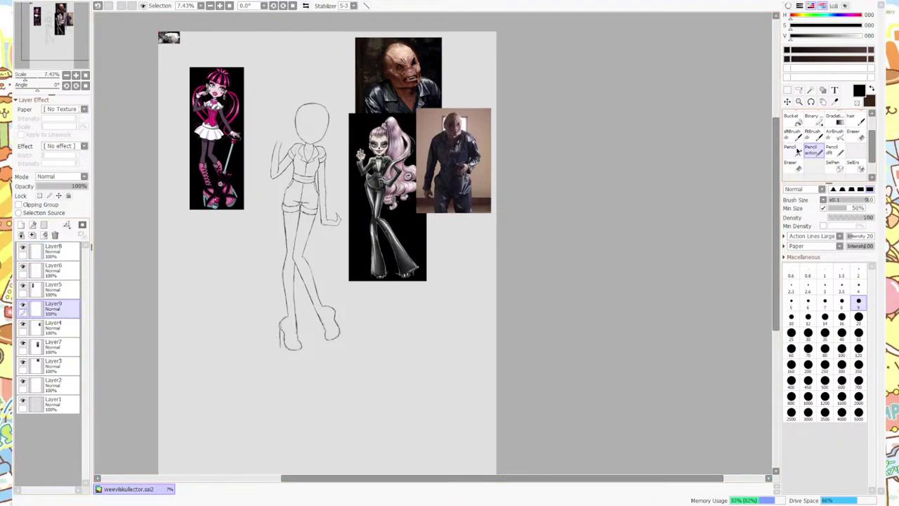
Enlarge the gauntlet reference with a Resize transform and place it to the left of the figure's lower legs.
left_click(788, 90)
left_click_drag(158, 33, 241, 91)
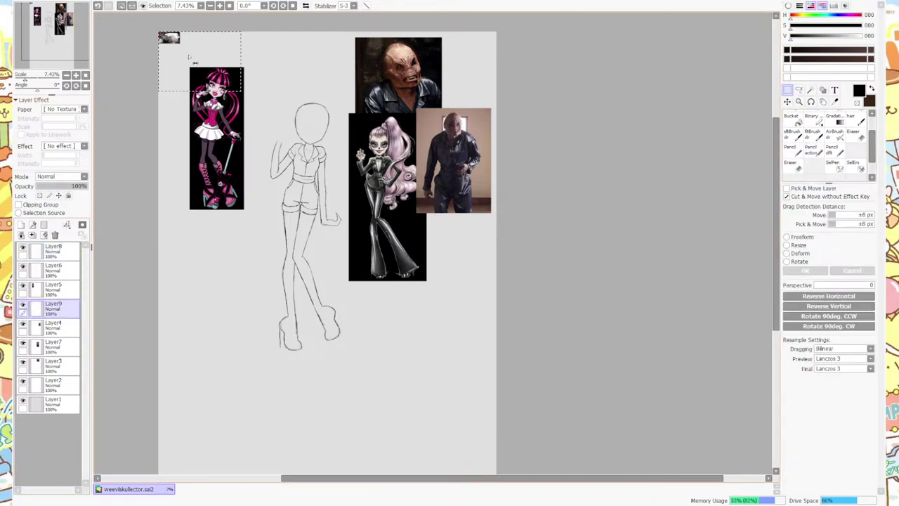
left_click_drag(190, 59, 335, 377)
left_click(793, 245)
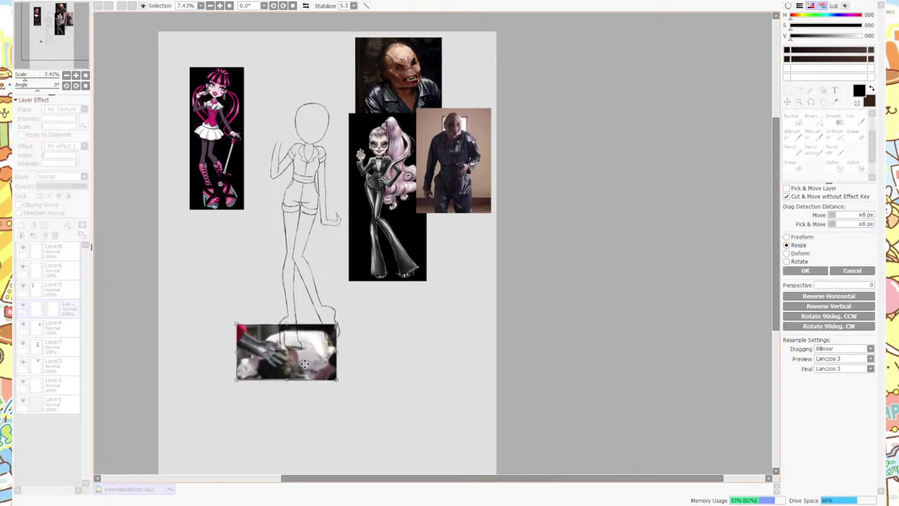
left_click_drag(295, 349, 237, 289)
left_click(801, 272)
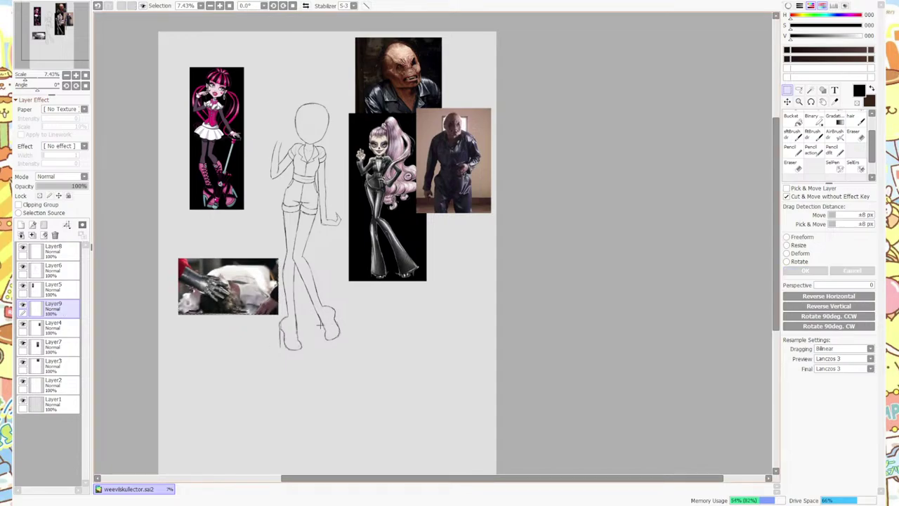
Sketch a slim, segmented mechanical heel behind the left shoe on Layer8 with the action pencil.
scroll(330, 328, "up", 3)
scroll(245, 344, "down", 1)
scroll(227, 331, "up", 3)
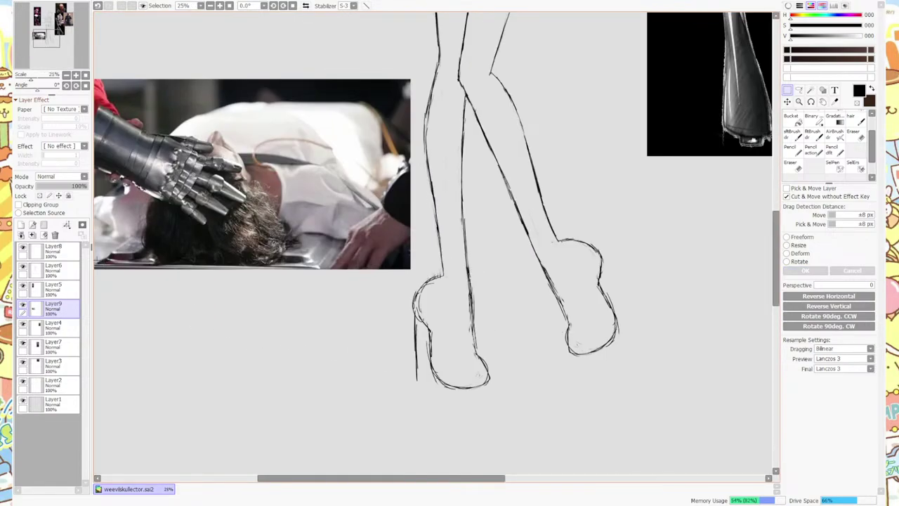
left_click(53, 250)
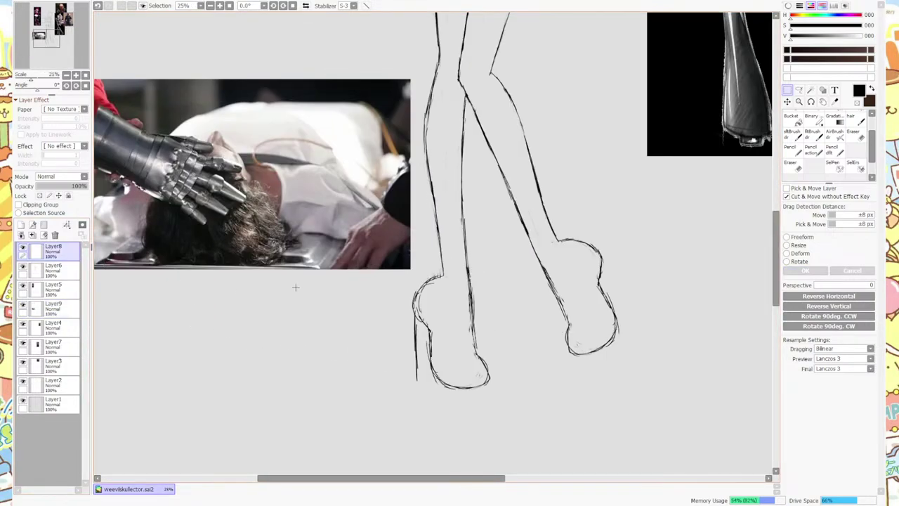
left_click(811, 148)
mouse_move(412, 309)
left_mouse_down()
mouse_move(414, 342)
mouse_move(425, 341)
mouse_move(415, 354)
mouse_move(422, 381)
mouse_move(426, 344)
left_mouse_up()
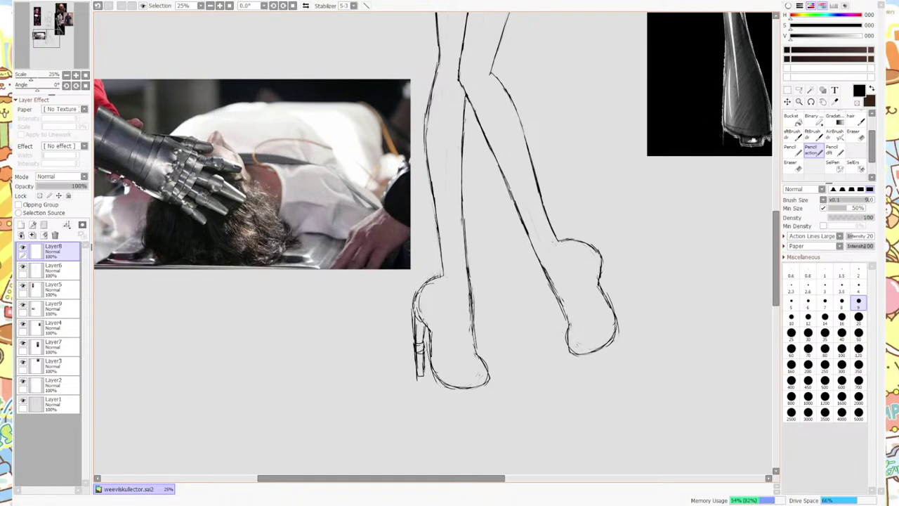
left_click_drag(430, 340, 432, 347)
Erase the inner segment lines and part of the shaft of the left heel with the Eraser at size 50.
key("e")
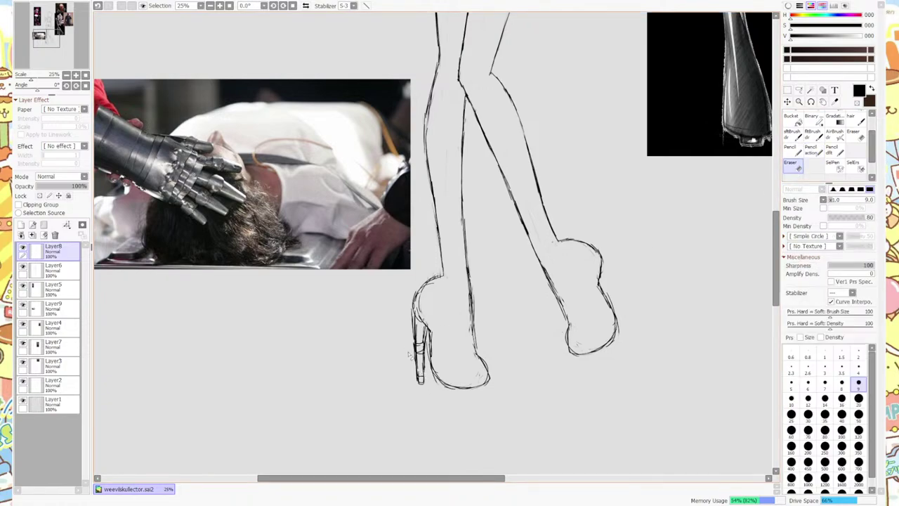
left_click(859, 414)
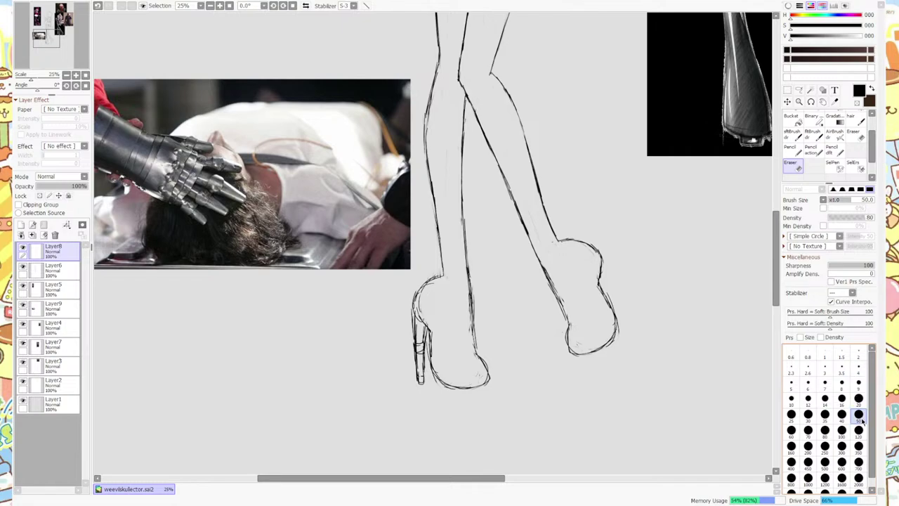
mouse_move(420, 379)
left_mouse_down()
mouse_move(420, 348)
mouse_move(424, 376)
left_mouse_up()
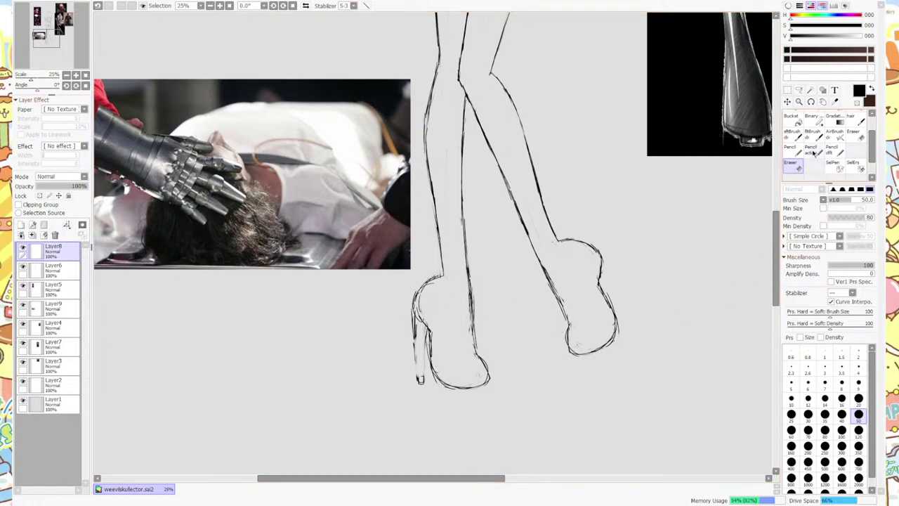
Try redrawing the left heel's shaft with the plain Pencil at size 20, and undo the strokes.
left_click(791, 149)
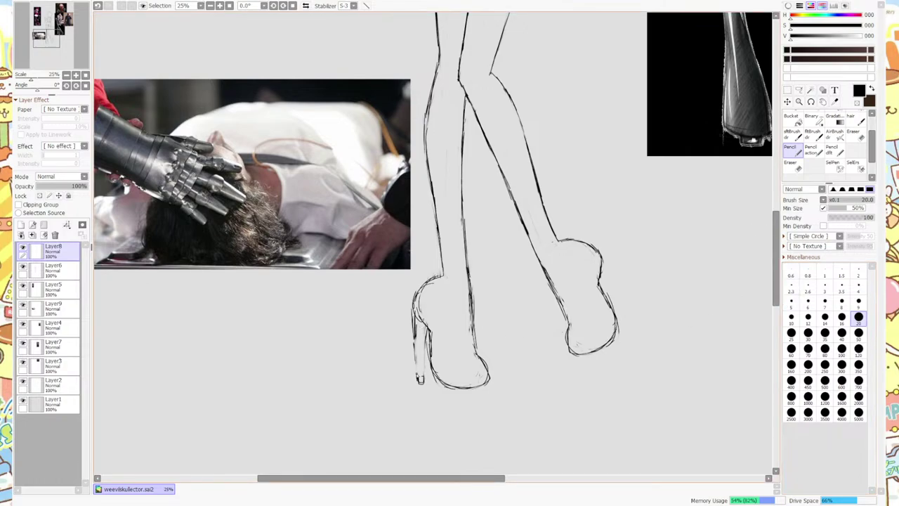
left_click_drag(419, 379, 416, 334)
key("ctrl+z")
key("ctrl+z")
Redraw both sides of the left heel's shaft with a small joint and reinforce the shoe's back curve using the action pencil.
left_click(812, 150)
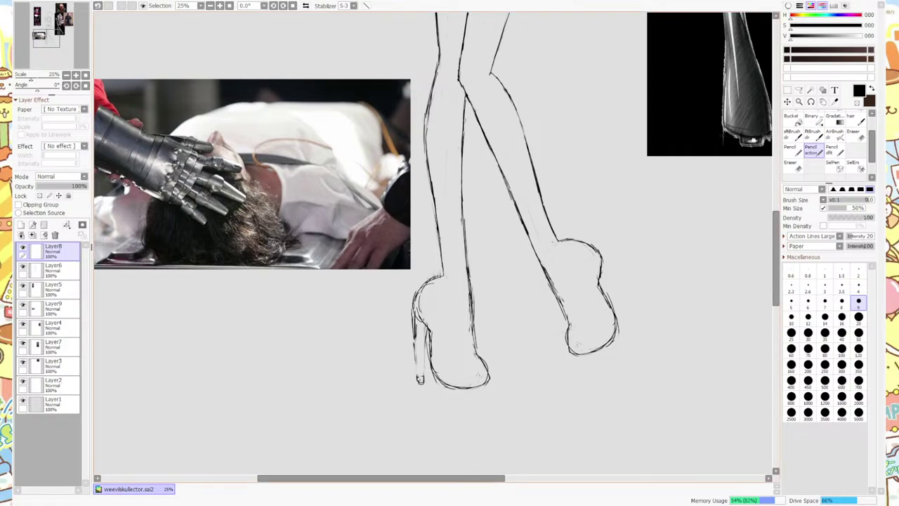
left_click_drag(419, 382, 415, 330)
left_click_drag(425, 382, 427, 326)
left_click_drag(416, 298, 440, 276)
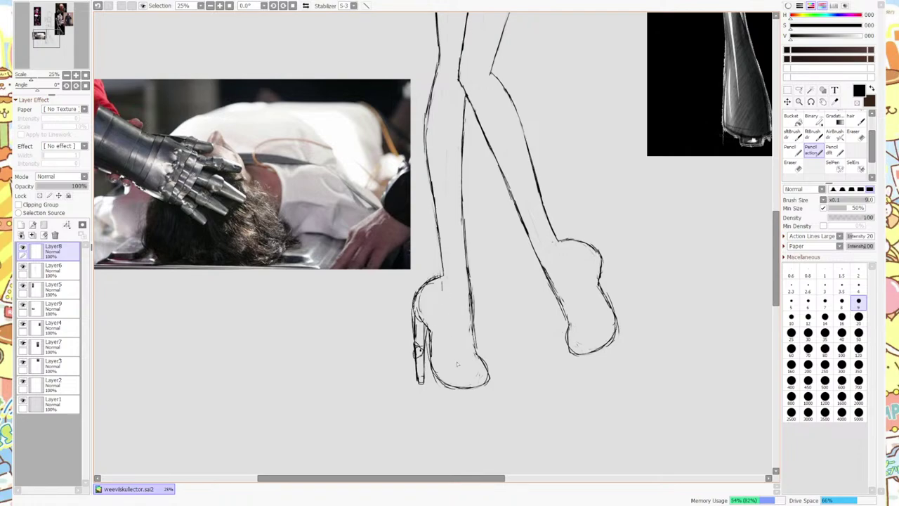
scroll(457, 366, "down", 3)
scroll(502, 223, "up", 3)
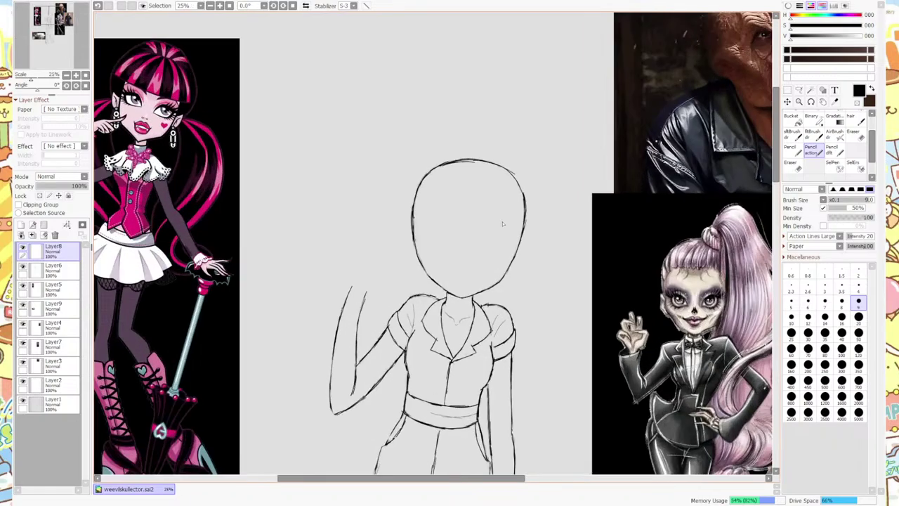
scroll(503, 223, "up", 2)
scroll(503, 232, "down", 4)
scroll(502, 246, "up", 4)
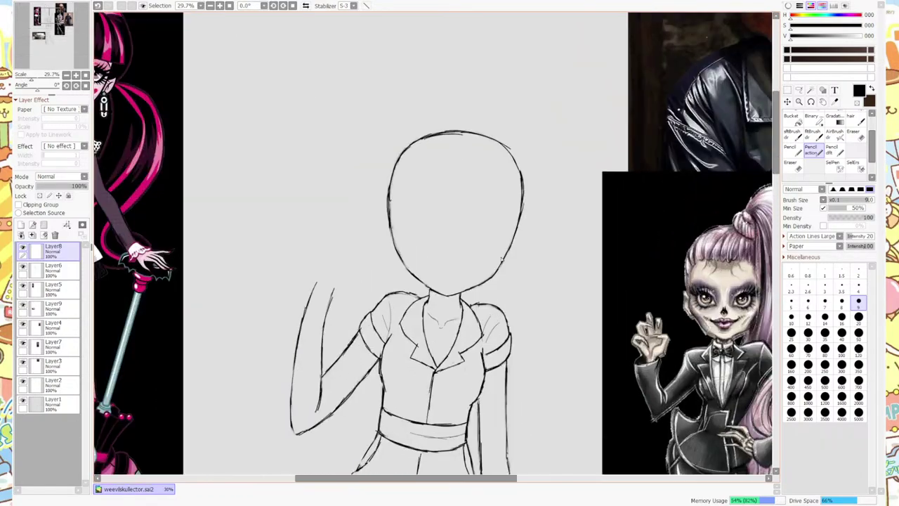
Add a new layer above Layer8 for drawing the character's face.
scroll(514, 216, "up", 2)
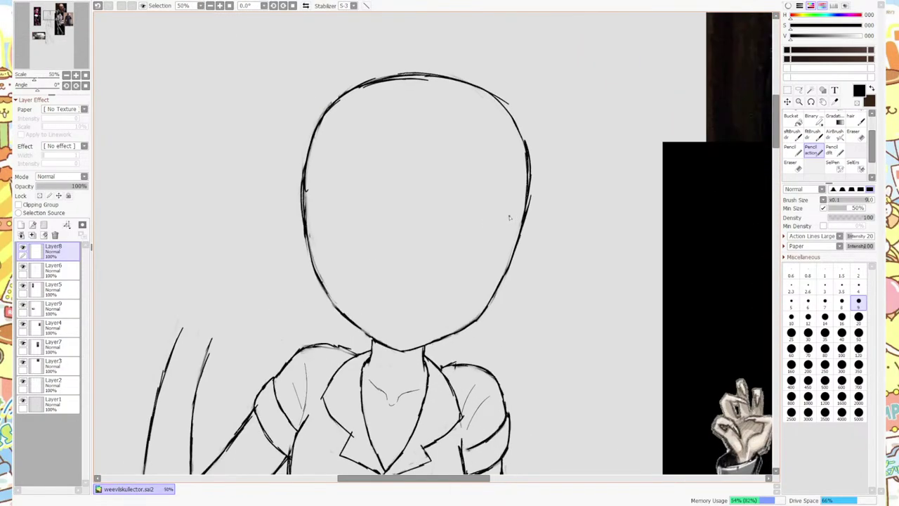
scroll(510, 218, "down", 2)
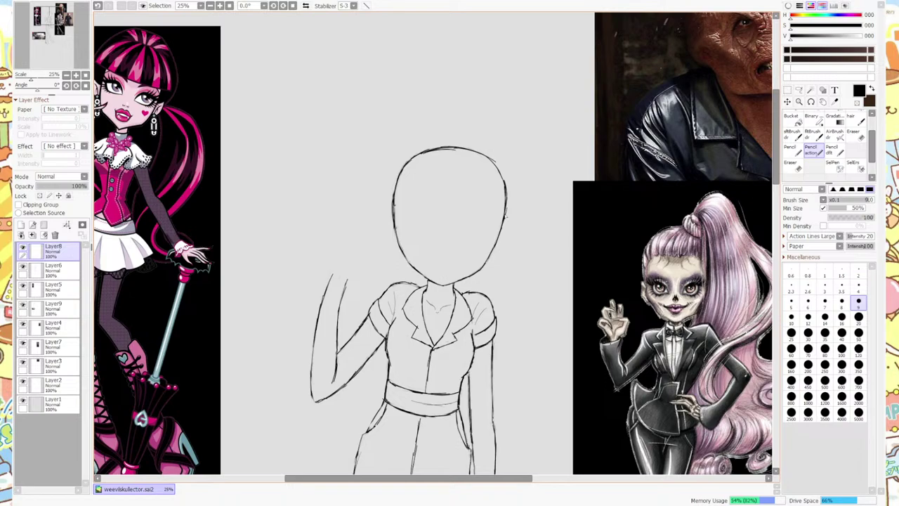
left_click(22, 224)
left_click_drag(776, 134, 777, 123)
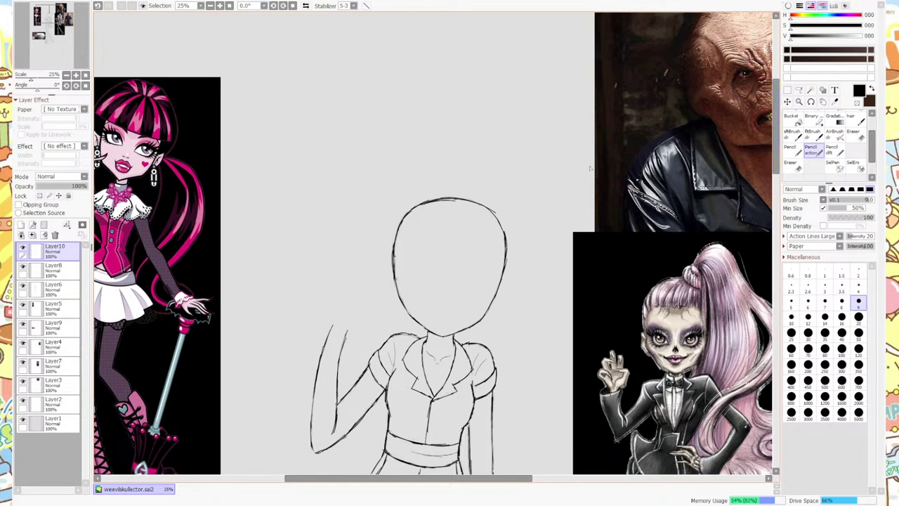
Sketch a small open mouth with pointed teeth and a partial upper lip just above the chin using the action pencil.
left_click(264, 5)
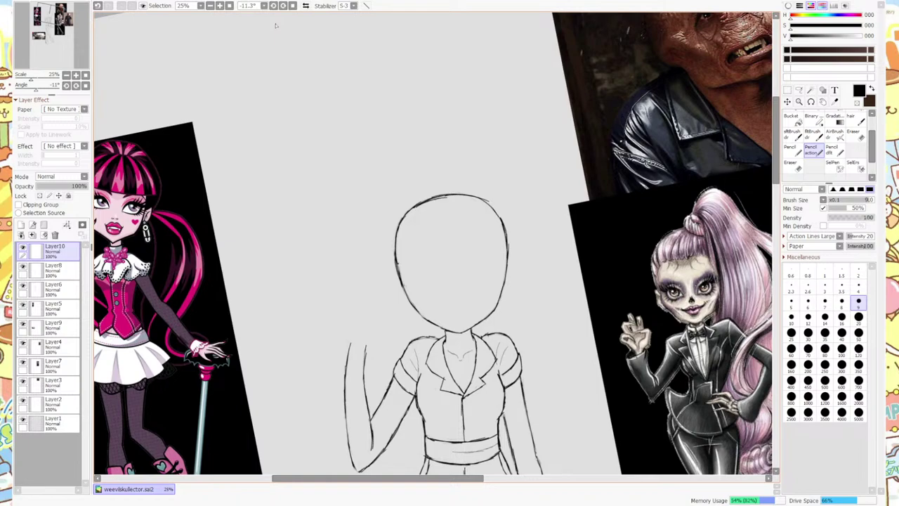
scroll(250, 151, "down", 1)
scroll(270, 157, "up", 2)
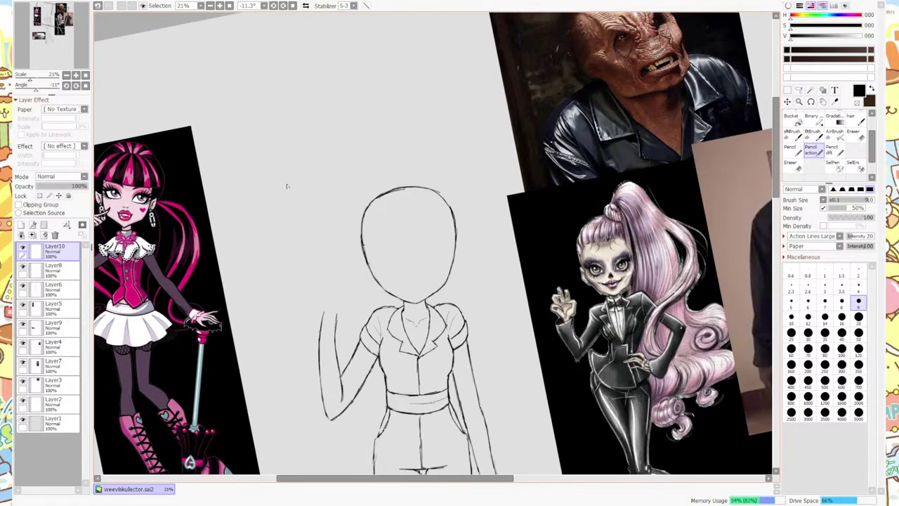
scroll(281, 176, "down", 1)
scroll(281, 175, "up", 3)
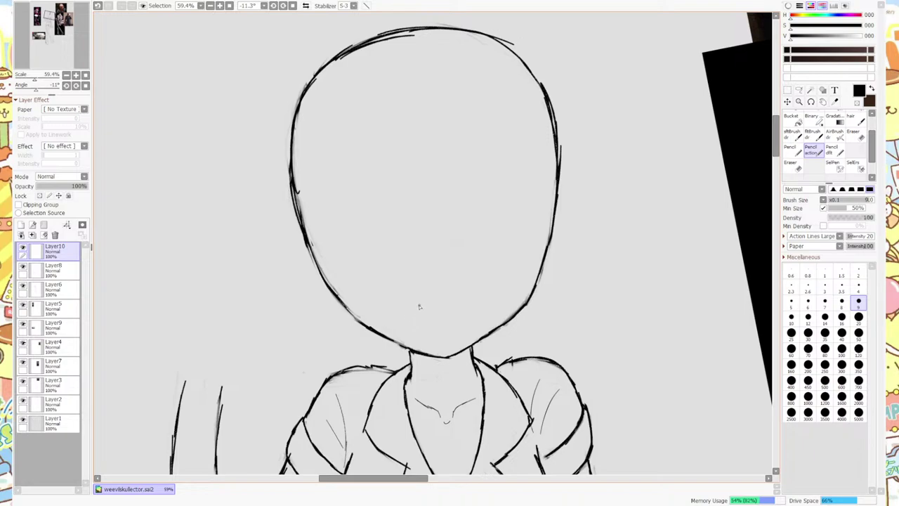
mouse_move(416, 310)
left_mouse_down()
mouse_move(441, 296)
mouse_move(463, 309)
left_mouse_up()
mouse_move(445, 307)
left_mouse_down()
mouse_move(466, 312)
mouse_move(447, 314)
mouse_move(426, 288)
mouse_move(457, 308)
mouse_move(433, 303)
mouse_move(454, 308)
mouse_move(433, 314)
mouse_move(456, 318)
mouse_move(434, 305)
mouse_move(424, 313)
left_mouse_up()
key("Delete")
key("Delete")
left_click(45, 234)
mouse_move(443, 314)
left_mouse_down()
mouse_move(450, 312)
mouse_move(430, 307)
mouse_move(448, 309)
left_mouse_up()
mouse_move(419, 314)
left_mouse_down()
mouse_move(413, 304)
mouse_move(427, 298)
left_mouse_up()
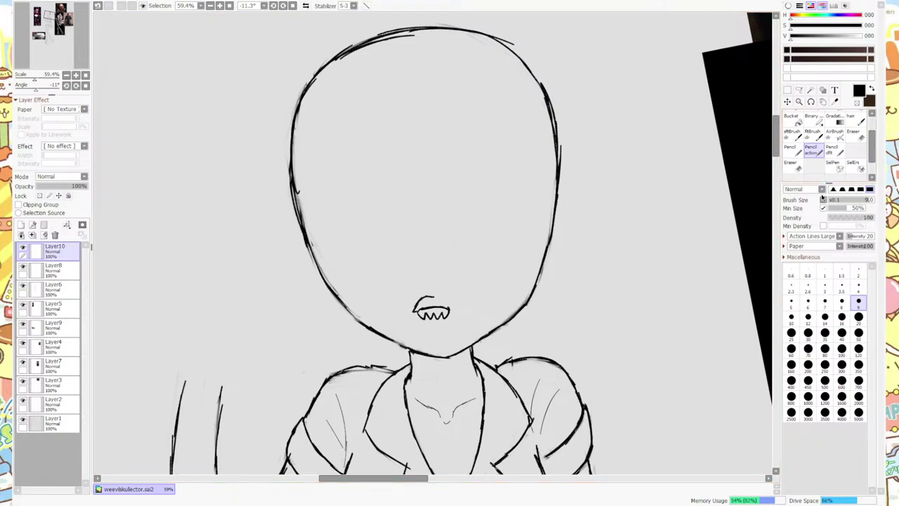
Erase the mouth's top line and the partial upper lip with the Eraser at size 50, keeping only the zigzag teeth.
left_click(791, 163)
scroll(772, 197, "down", 5)
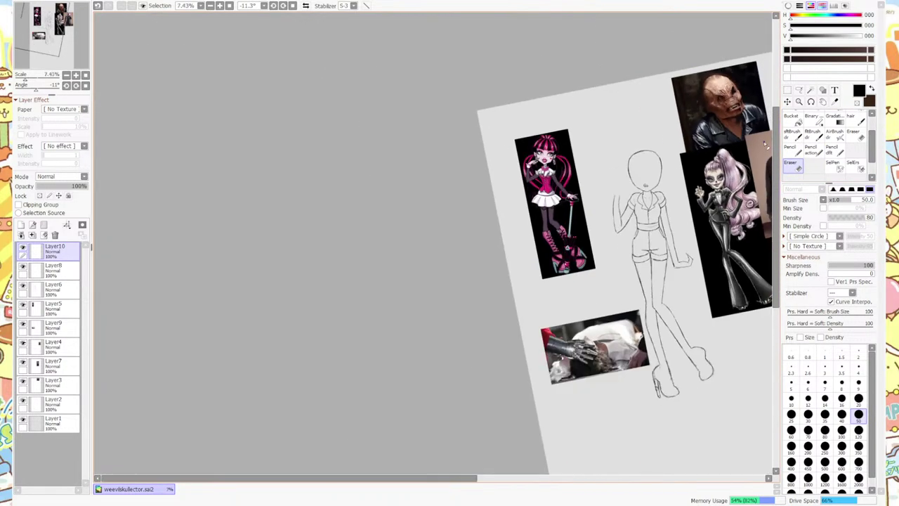
scroll(562, 160, "up", 3)
scroll(538, 163, "up", 2)
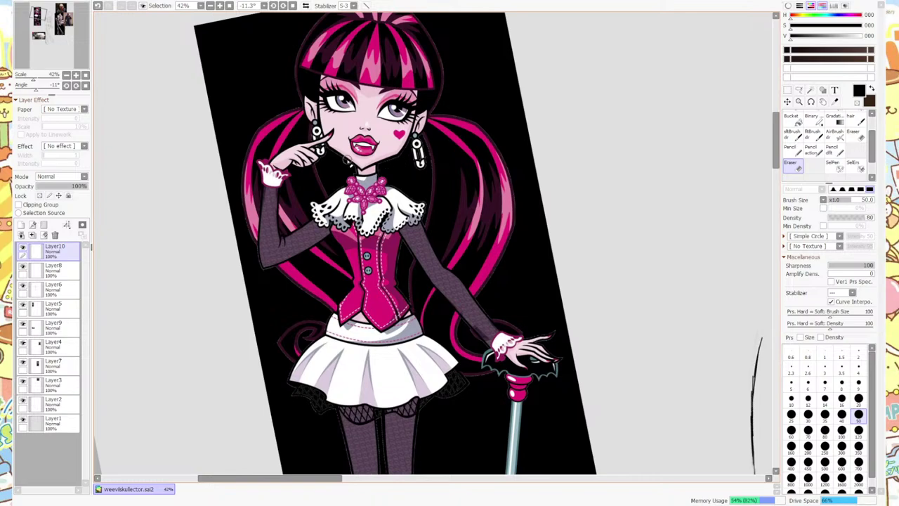
scroll(323, 149, "down", 2)
scroll(593, 208, "up", 3)
scroll(592, 208, "up", 9)
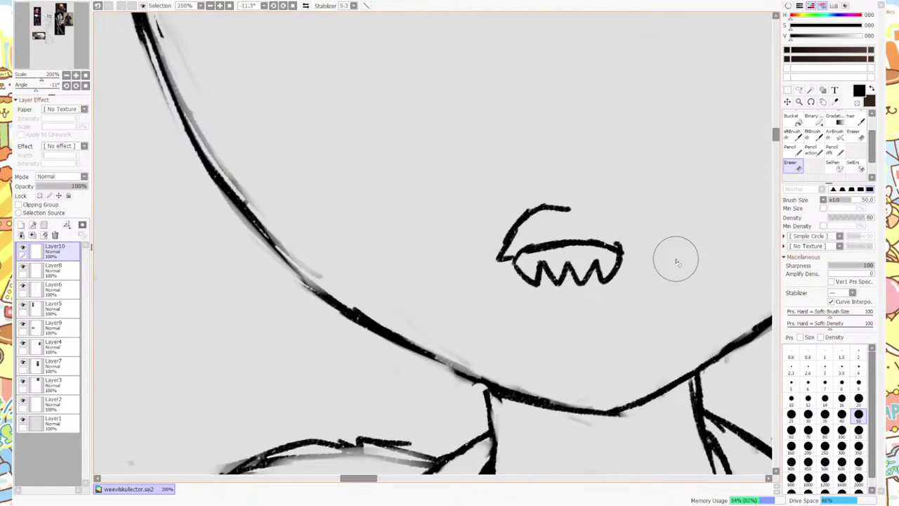
mouse_move(501, 225)
left_mouse_down()
mouse_move(534, 240)
mouse_move(519, 234)
mouse_move(638, 231)
left_mouse_up()
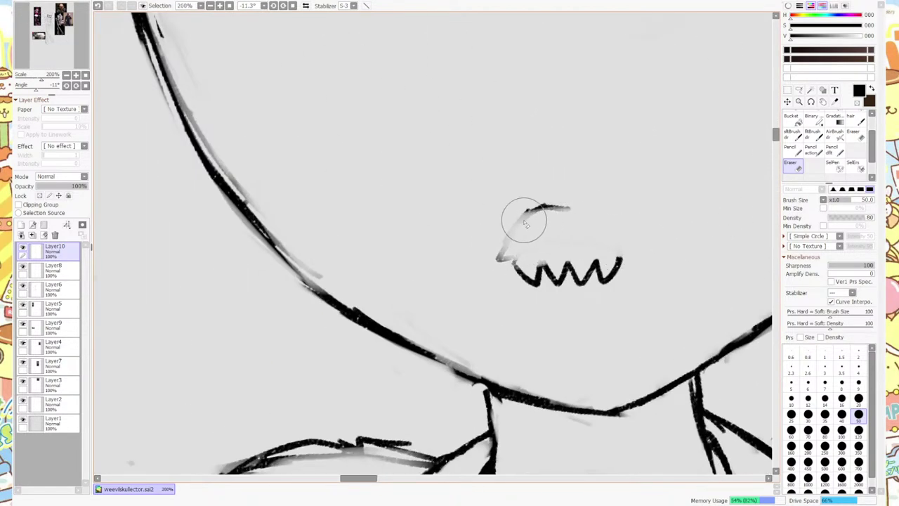
left_click_drag(524, 220, 463, 265)
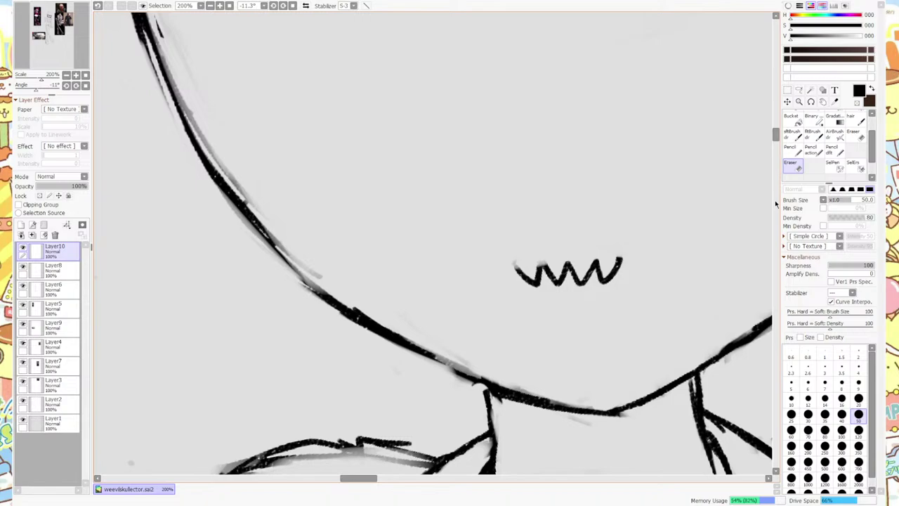
Draw a full upper lip with a cupid's bow above the teeth using the action pencil at size 9, joining both mouth corners.
left_click(818, 151)
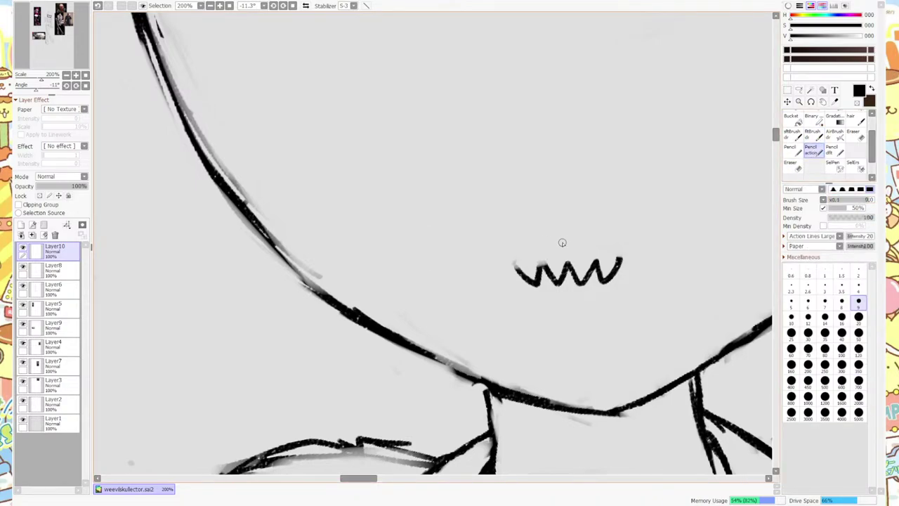
mouse_move(566, 244)
left_mouse_down()
mouse_move(496, 264)
mouse_move(537, 213)
mouse_move(556, 210)
mouse_move(568, 218)
mouse_move(596, 210)
mouse_move(613, 220)
mouse_move(570, 243)
mouse_move(587, 238)
mouse_move(641, 255)
left_mouse_up()
mouse_move(568, 212)
left_mouse_down()
mouse_move(596, 205)
mouse_move(627, 222)
mouse_move(594, 203)
mouse_move(592, 213)
mouse_move(612, 205)
mouse_move(569, 217)
mouse_move(591, 209)
mouse_move(642, 255)
left_mouse_up()
key("e")
key("n")
left_click_drag(511, 259, 532, 281)
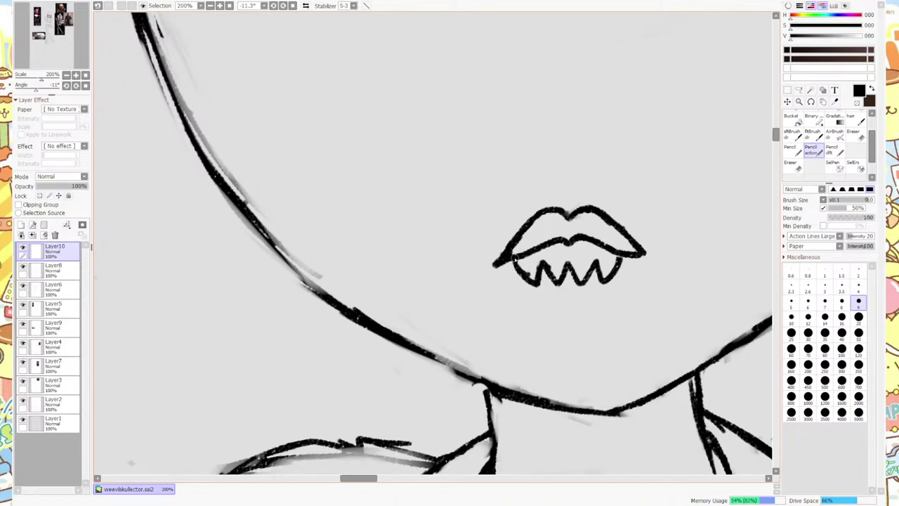
left_click_drag(620, 252, 639, 255)
Sharpen the upper lip's right edge and mouth corner, alternating the action pencil with the Eraser at size 9.
left_click(792, 165)
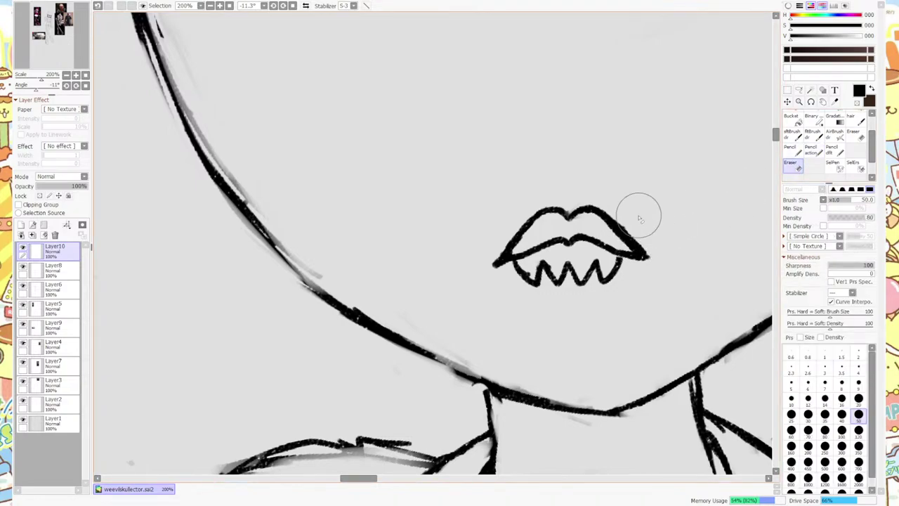
key("n")
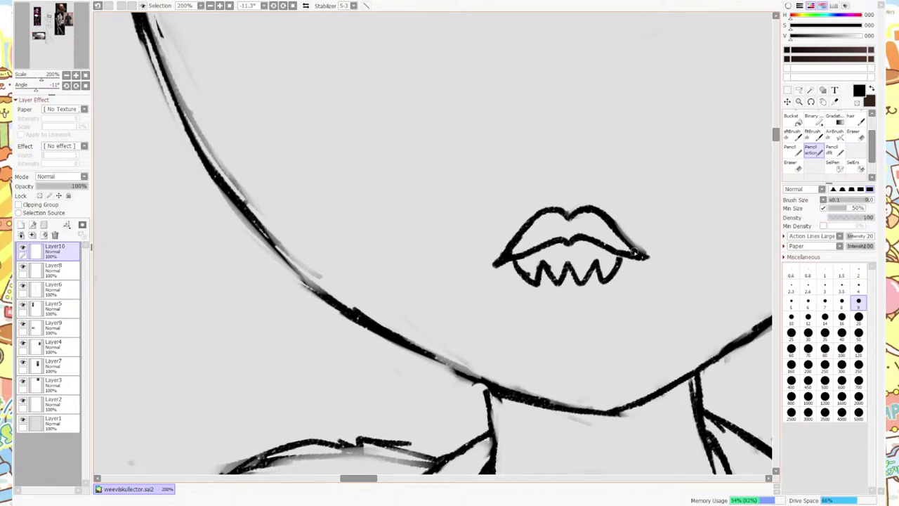
left_click_drag(619, 235, 648, 256)
key("e")
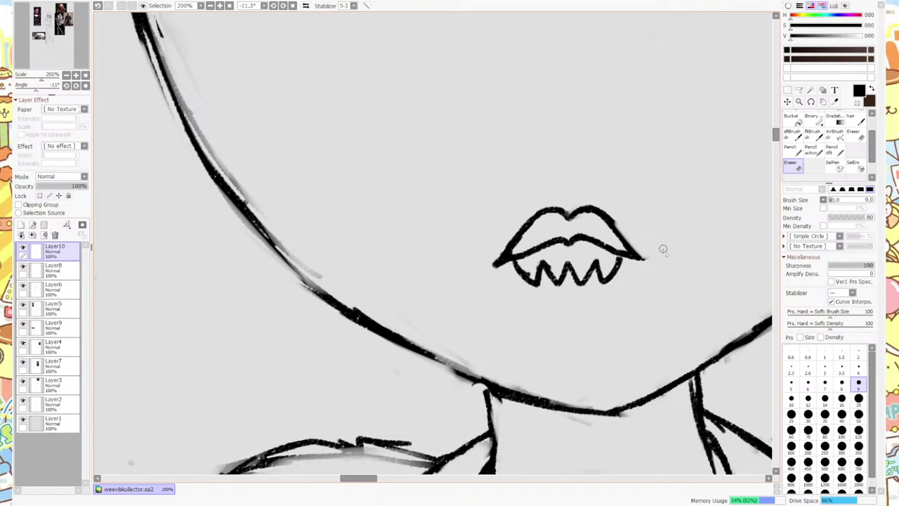
key("e")
left_click_drag(636, 253, 650, 257)
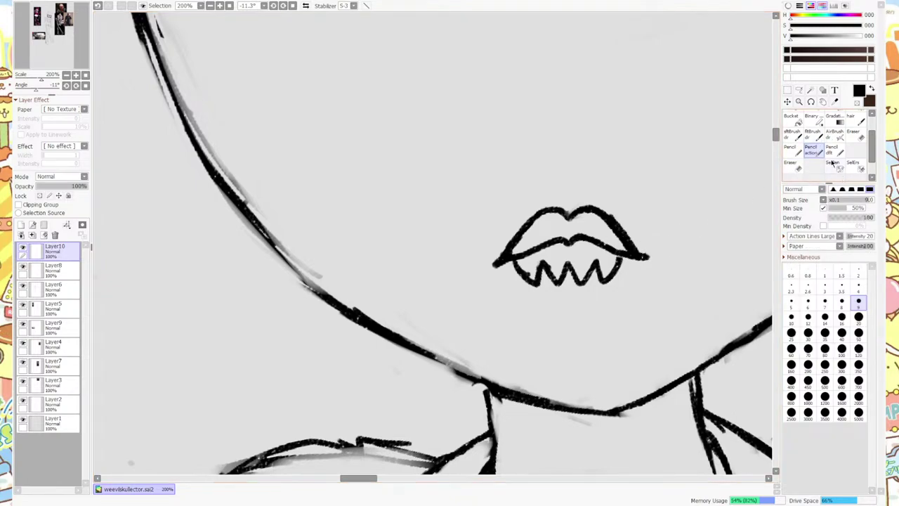
key("e")
left_click_drag(610, 211, 636, 238)
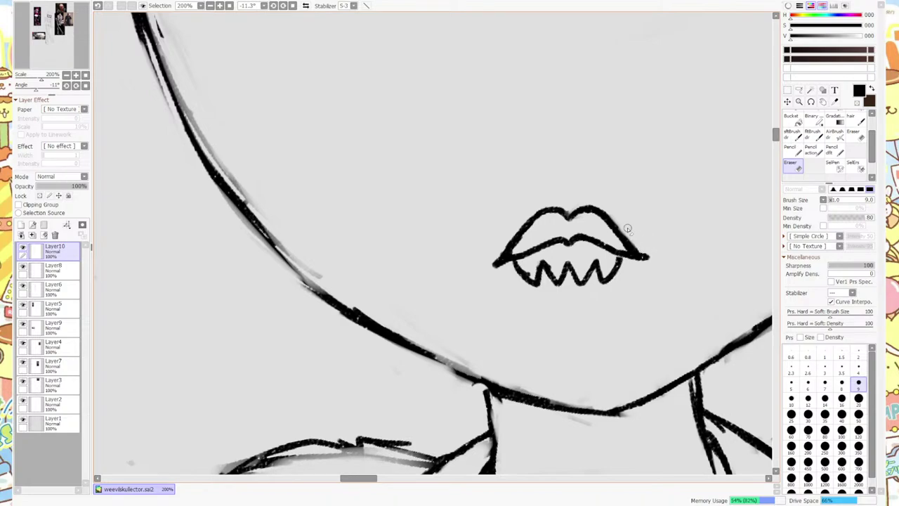
left_click(807, 150)
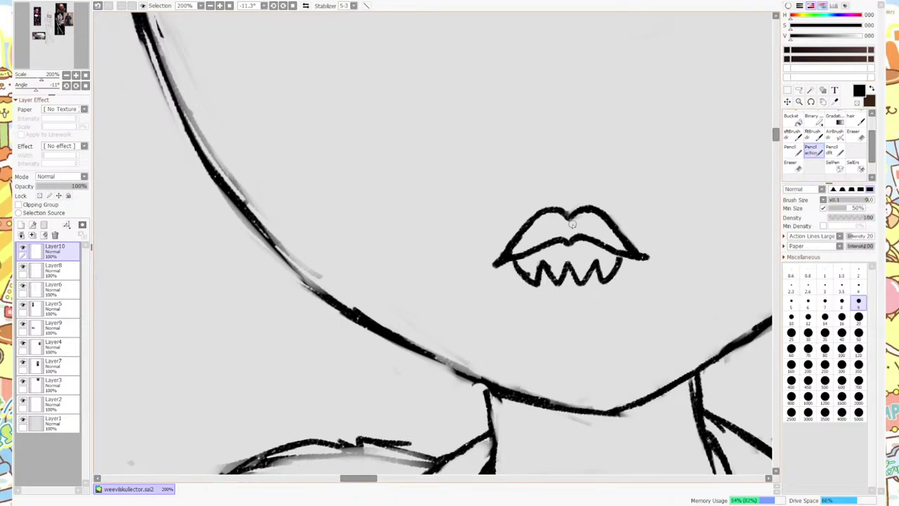
Mask the row of teeth with the selection pen at size 50 and resize it to fit closer under the upper lip.
left_click(832, 166)
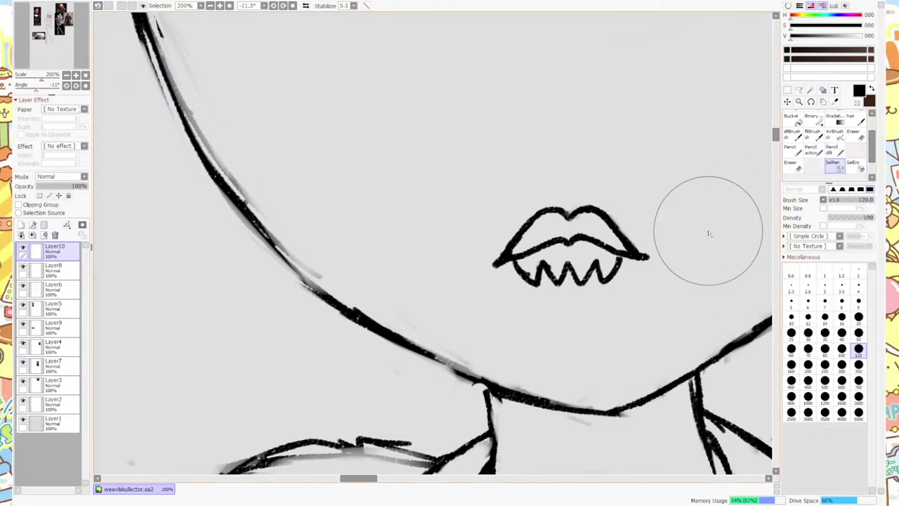
left_click(858, 333)
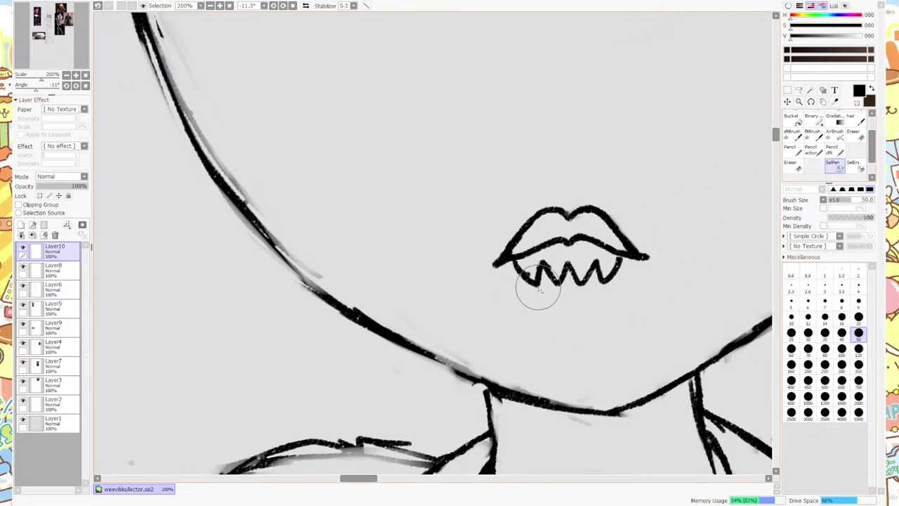
mouse_move(538, 287)
left_mouse_down()
mouse_move(548, 283)
mouse_move(608, 287)
mouse_move(577, 268)
left_mouse_up()
left_click(788, 90)
key("ctrl+d")
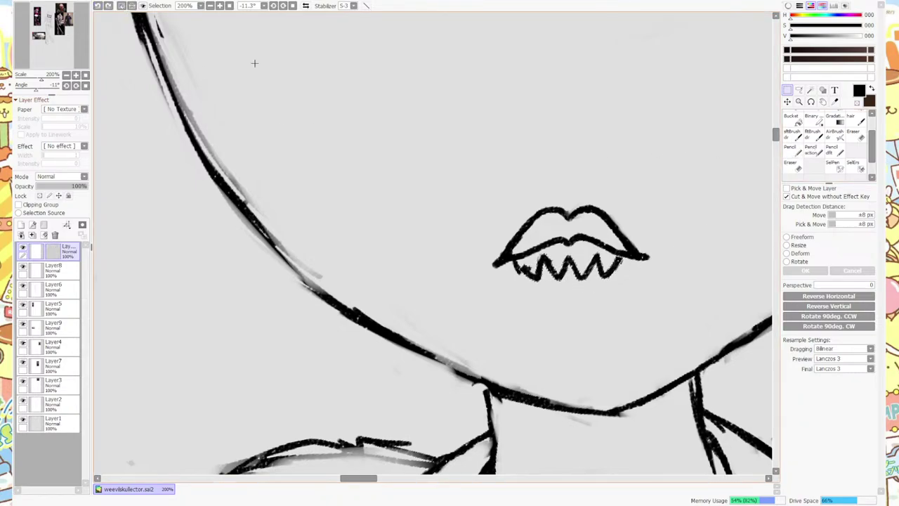
left_click(787, 244)
left_click_drag(541, 262, 553, 270)
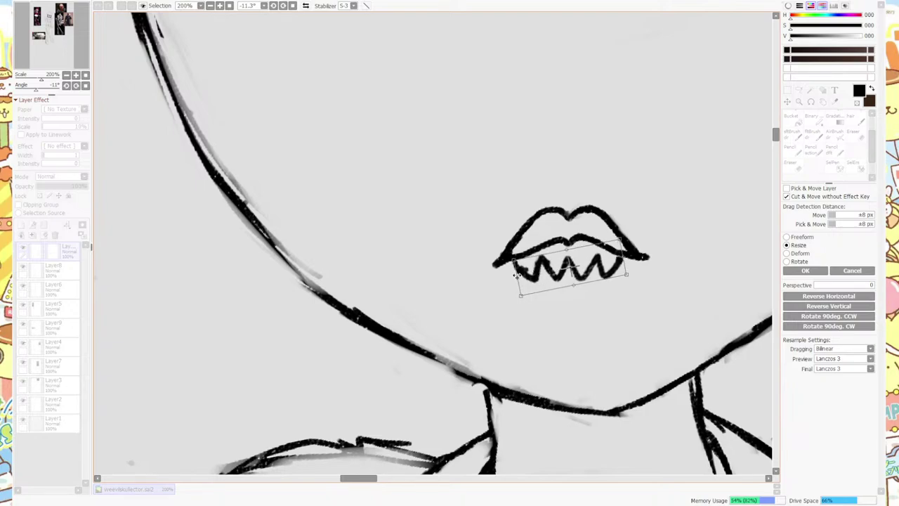
left_click(803, 271)
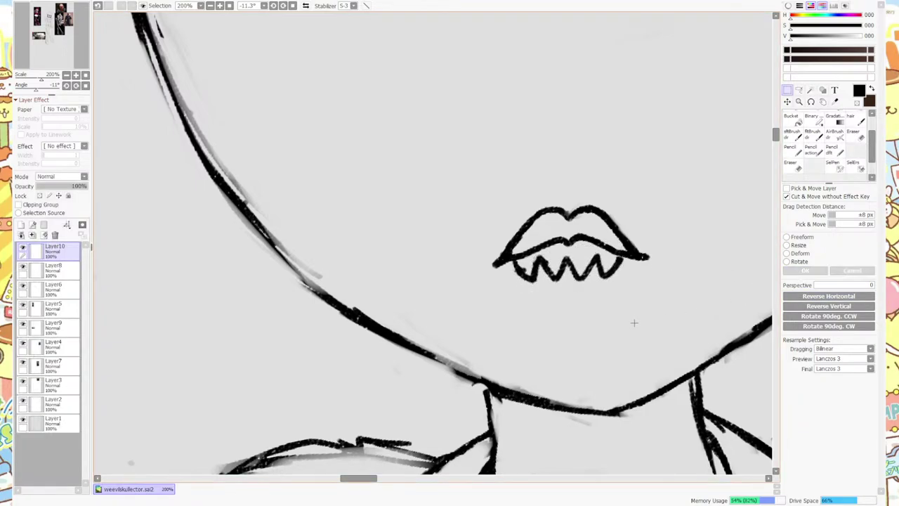
Examine the mouth's look on the full figure against the doll and masked-man reference images.
scroll(626, 332, "down", 10)
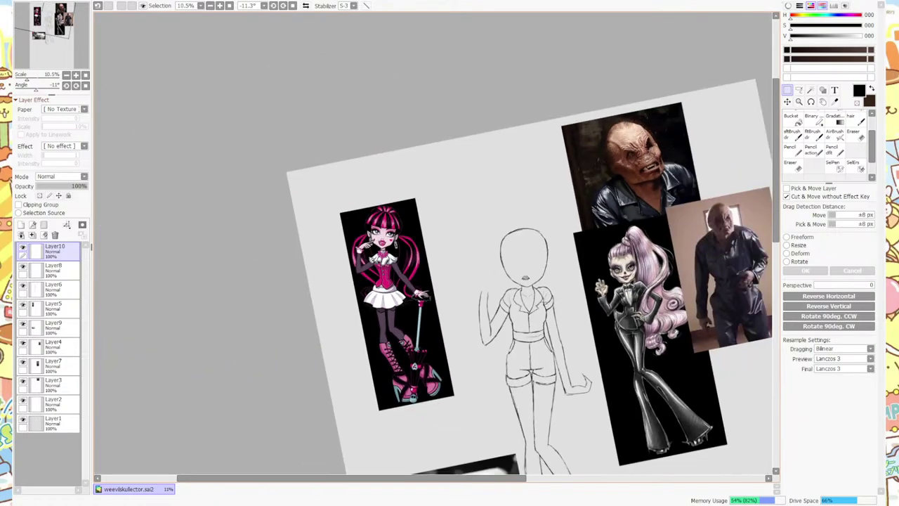
scroll(557, 336, "up", 10)
scroll(557, 336, "down", 8)
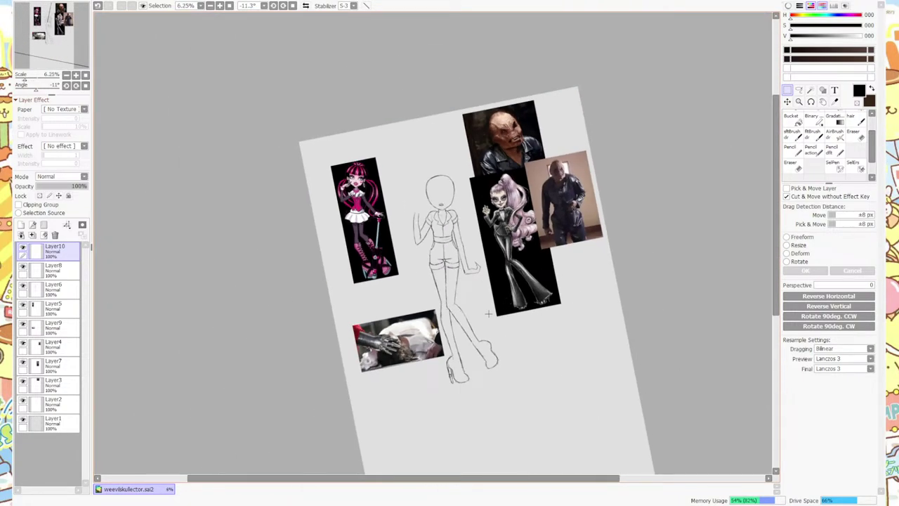
scroll(457, 198, "up", 6)
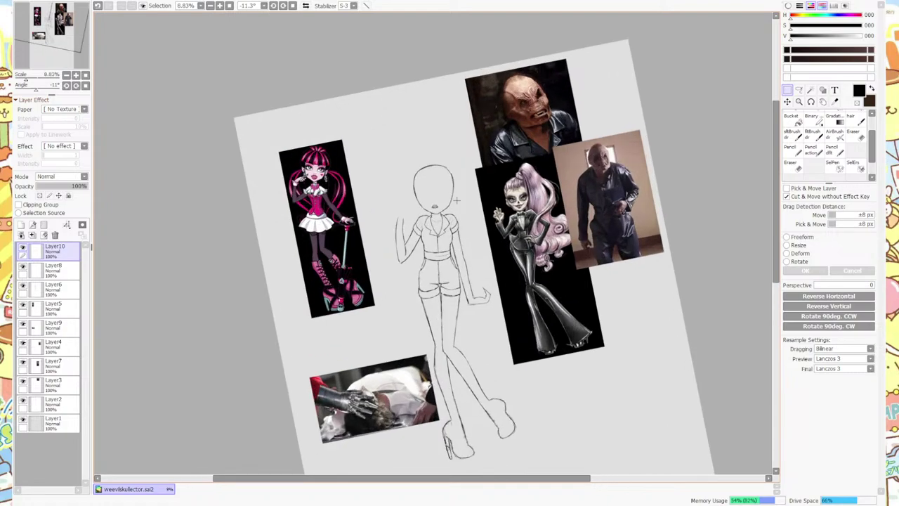
scroll(513, 120, "down", 2)
scroll(664, 320, "down", 2)
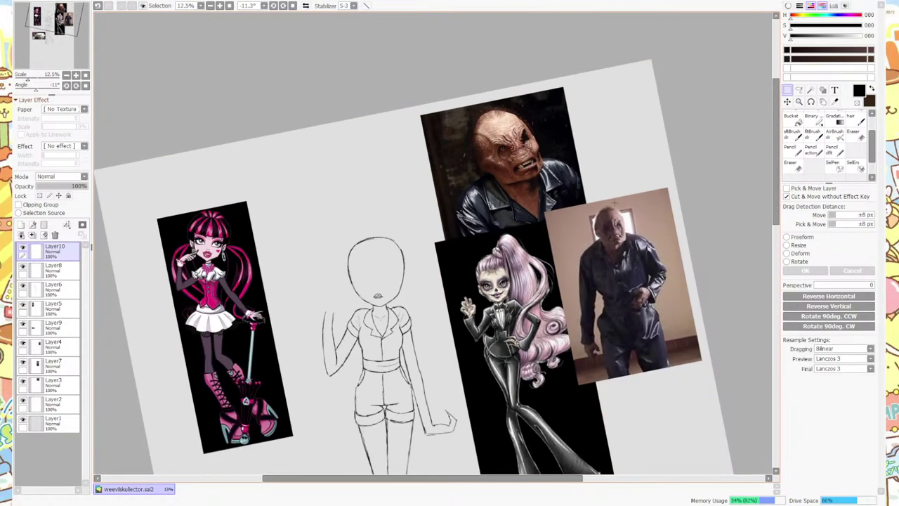
scroll(665, 319, "up", 2)
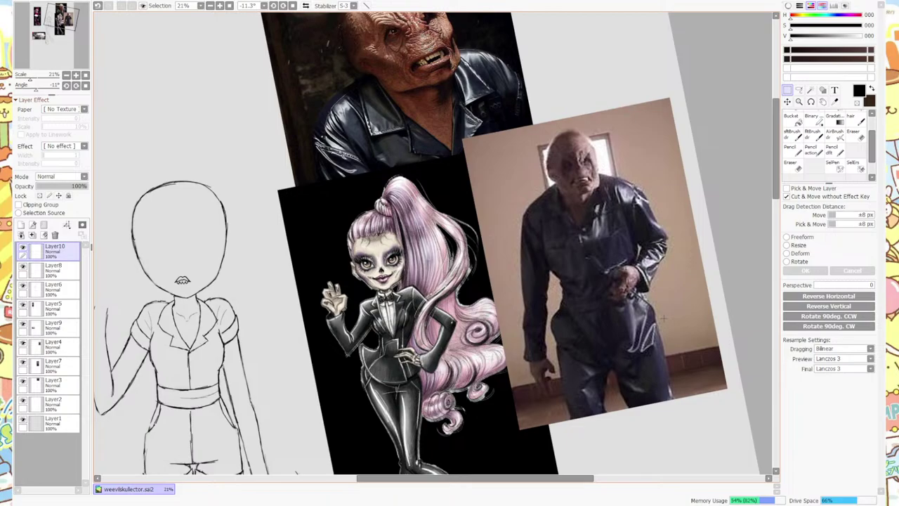
scroll(572, 316, "down", 3)
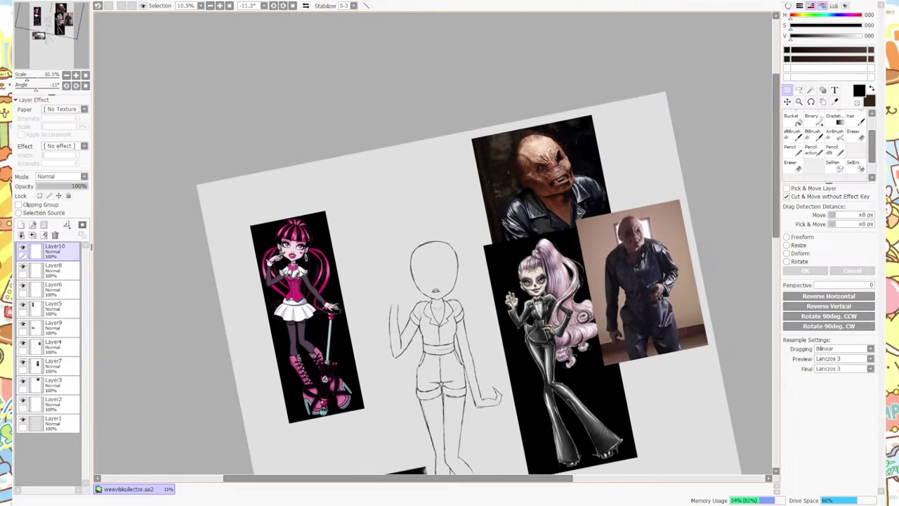
Draw a full lower lip with a slight centre dip beneath the teeth, connecting both mouth corners, using the action pencil.
scroll(451, 331, "up", 8)
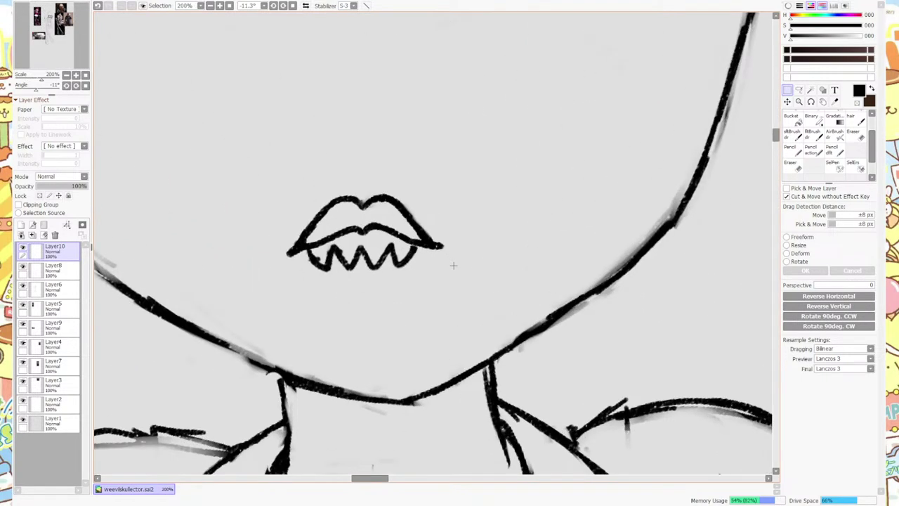
key("n")
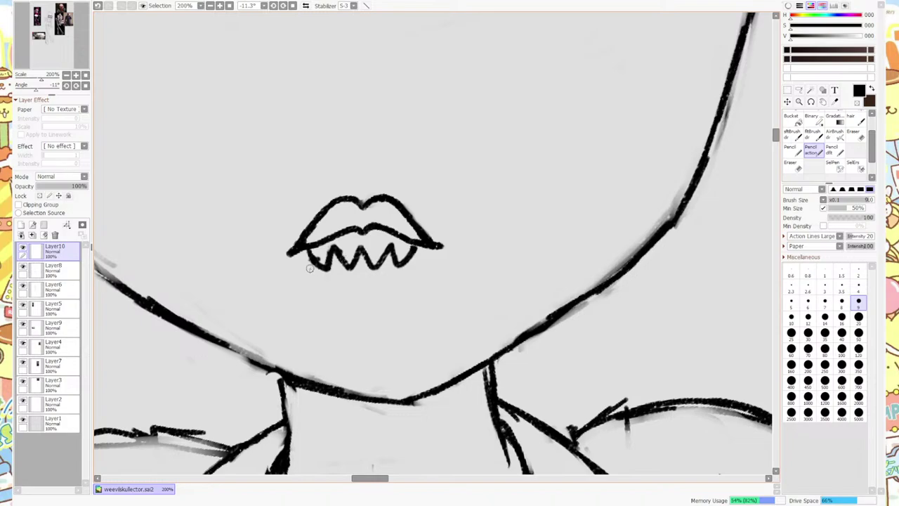
mouse_move(302, 254)
left_mouse_down()
mouse_move(342, 293)
mouse_move(390, 294)
mouse_move(408, 285)
mouse_move(425, 250)
left_mouse_up()
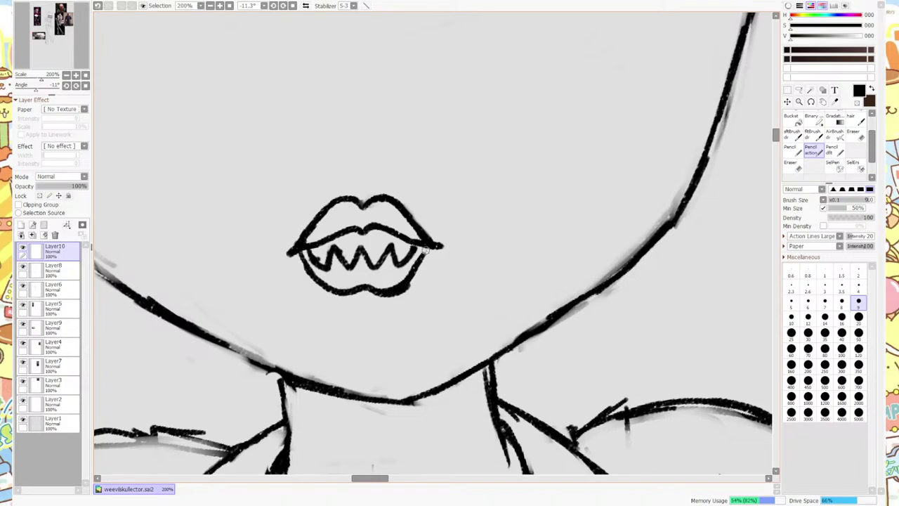
key("e")
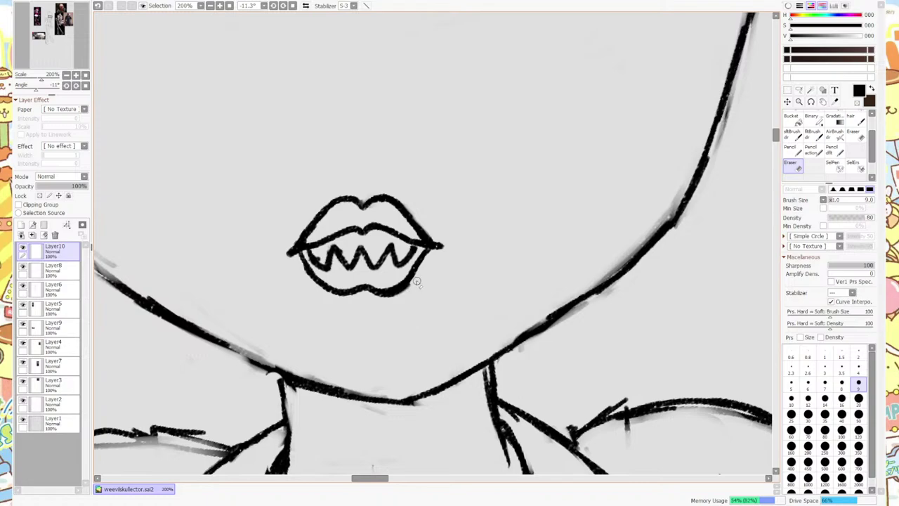
scroll(390, 306, "down", 8)
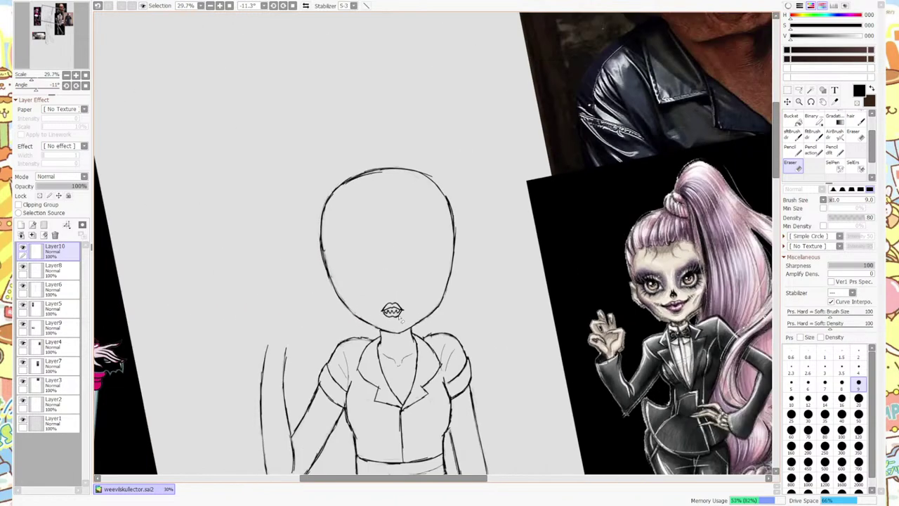
scroll(388, 327, "up", 2)
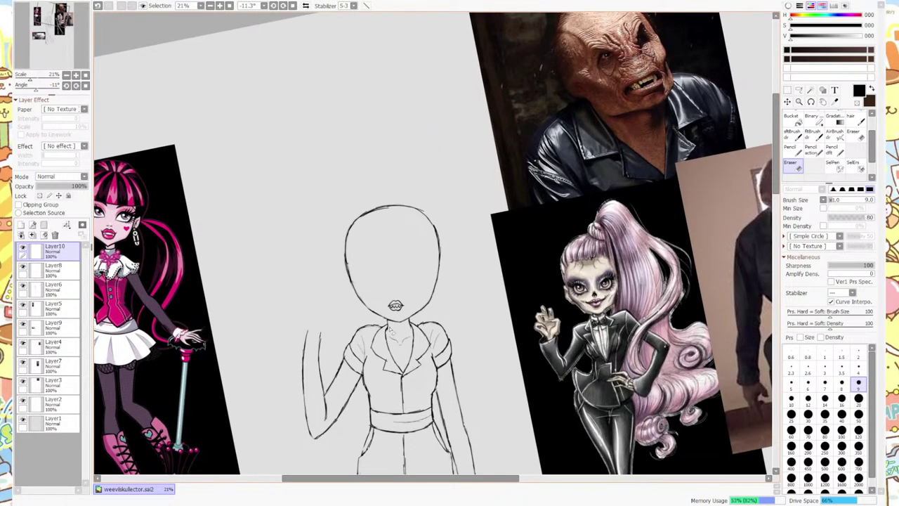
left_click(787, 90)
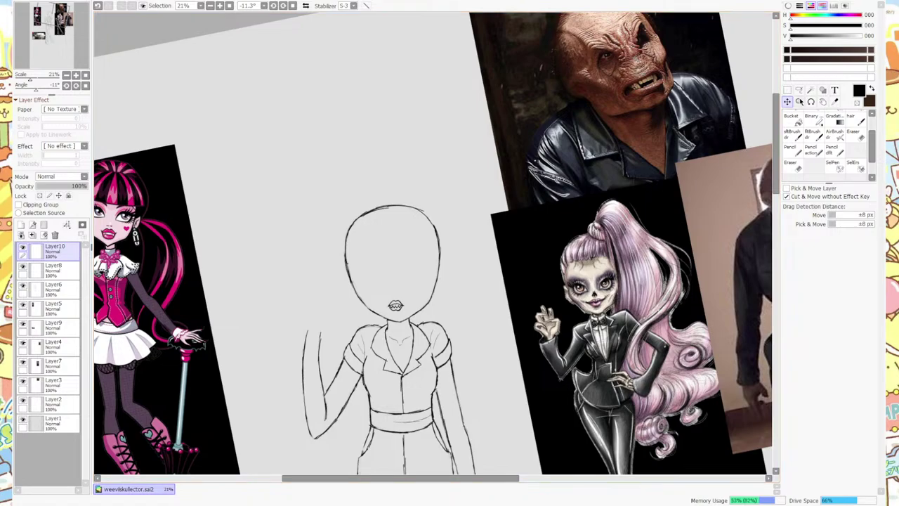
key("ctrl+d")
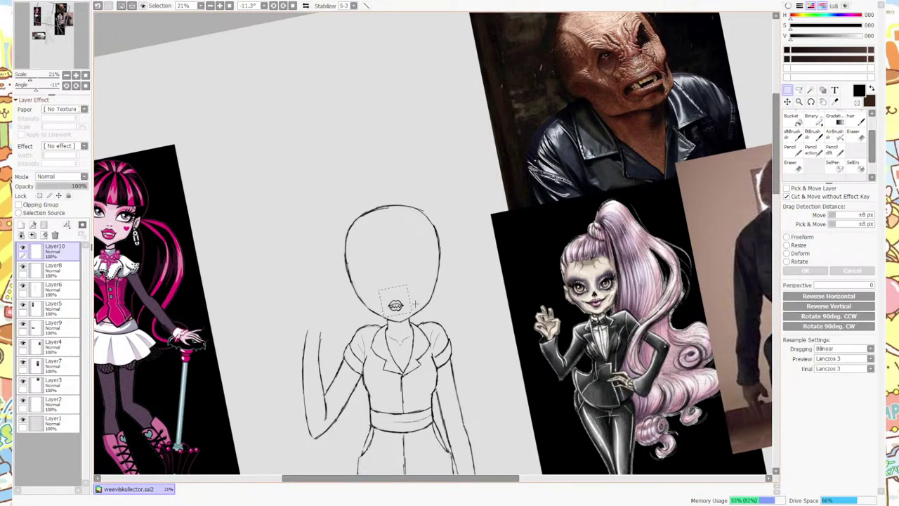
Erase the middle zigzag teeth and join the two outer fangs with a nearly straight line, using the action pencil.
scroll(394, 316, "up", 8)
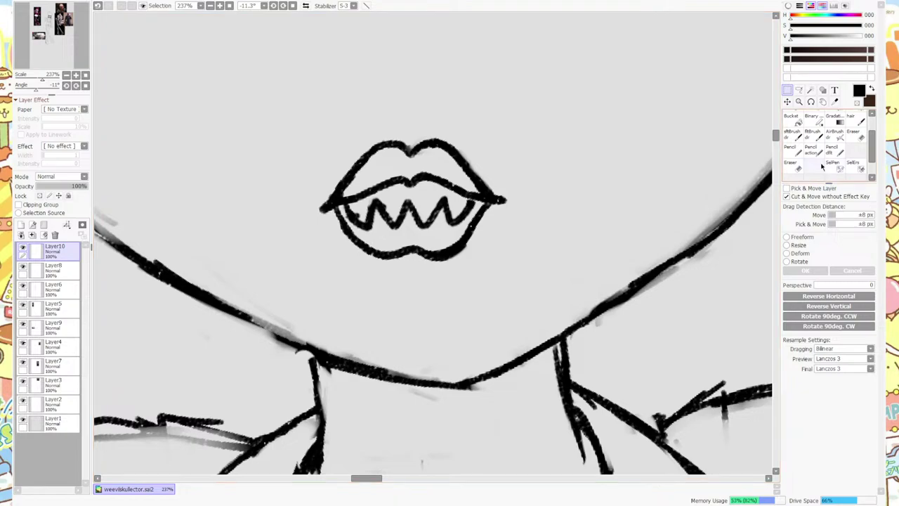
key("e")
mouse_move(400, 223)
left_mouse_down()
mouse_move(382, 198)
mouse_move(408, 197)
mouse_move(419, 235)
mouse_move(438, 191)
mouse_move(442, 198)
mouse_move(430, 230)
mouse_move(386, 223)
left_mouse_up()
key("b")
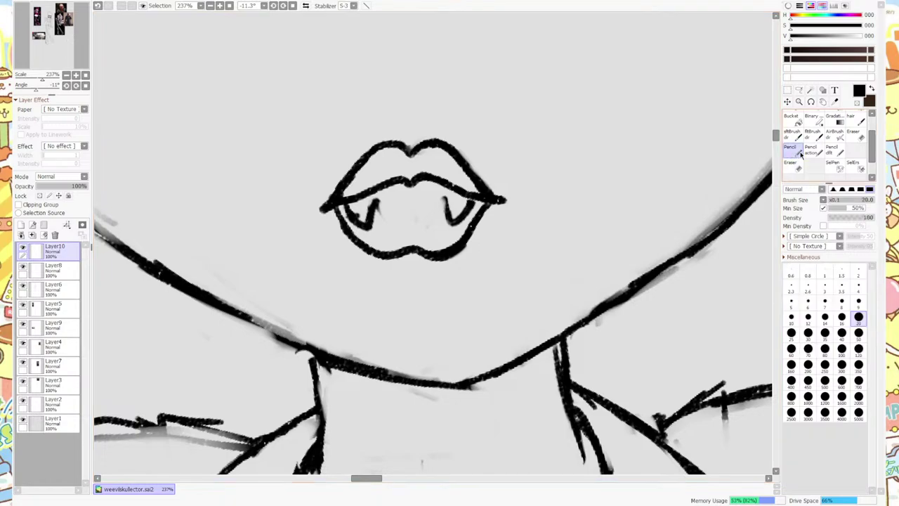
key("n")
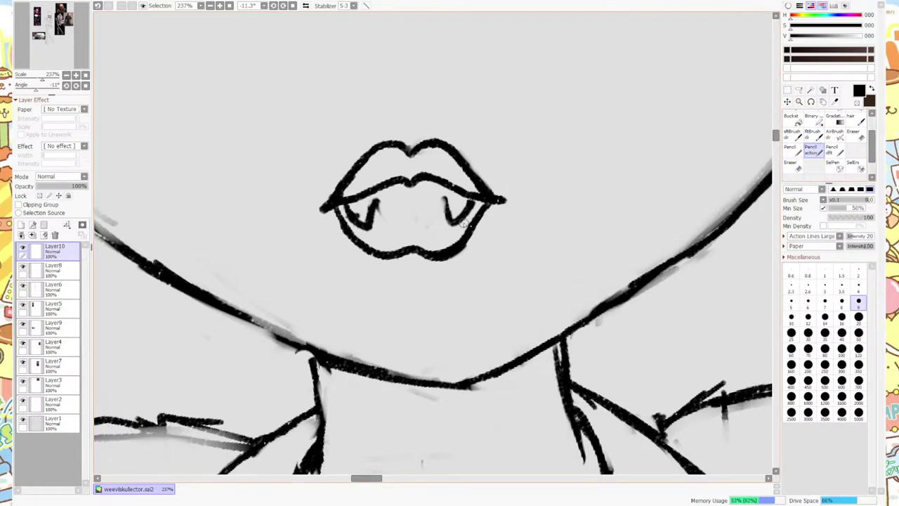
mouse_move(382, 203)
left_mouse_down()
mouse_move(448, 199)
mouse_move(451, 215)
left_mouse_up()
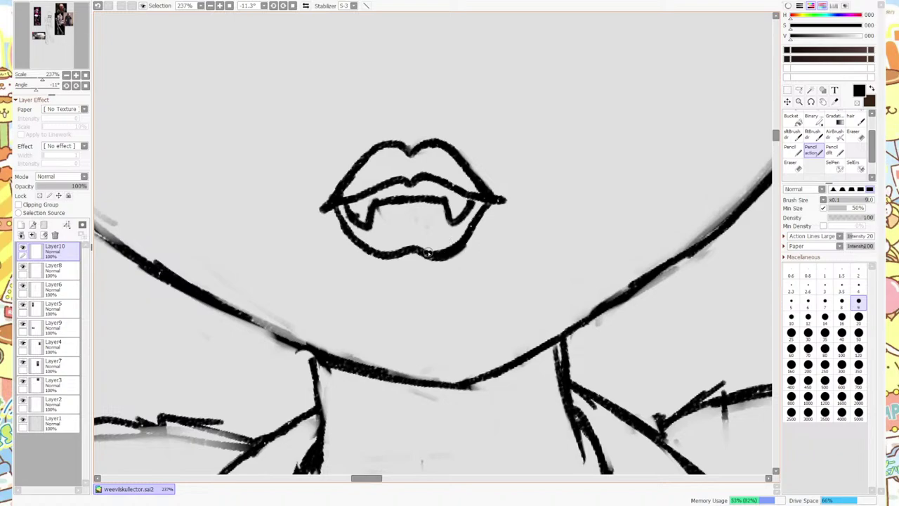
Refine the right half of the lower lip's underside into a smoother curve with the action pencil and Eraser.
left_click_drag(427, 253, 457, 245)
key("e")
left_click_drag(418, 268, 476, 246)
Select the whole fanged mouth and enlarge it with the Resize transform.
left_click(788, 90)
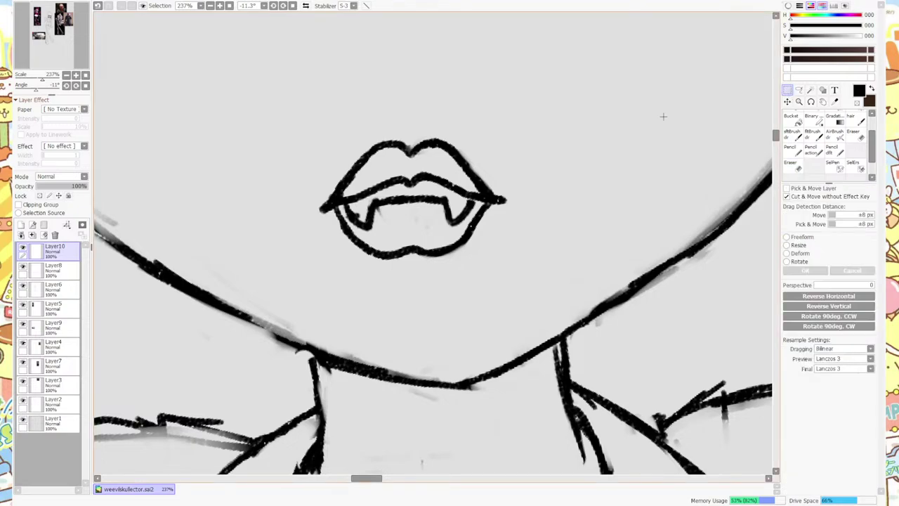
left_click_drag(313, 110, 553, 280)
left_click_drag(583, 251, 267, 110)
key("ctrl+t")
left_click(799, 245)
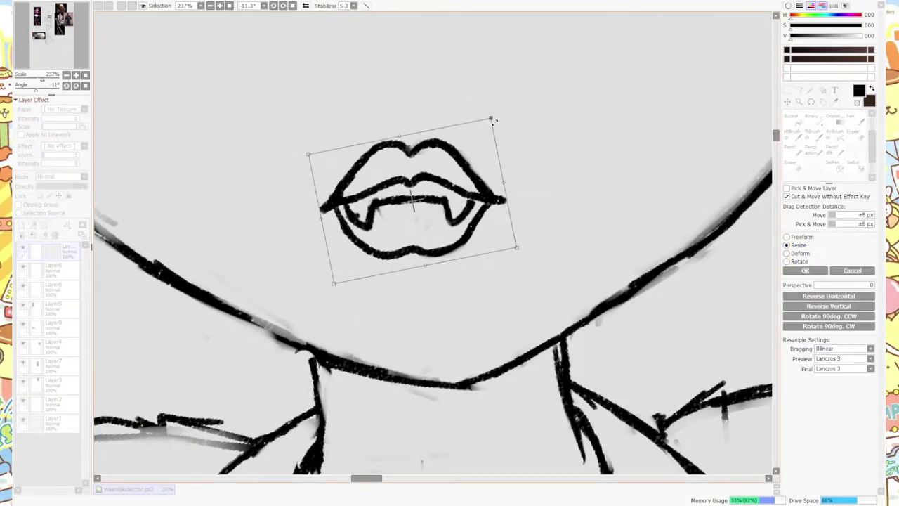
left_click_drag(490, 119, 555, 58)
left_click_drag(493, 165, 487, 177)
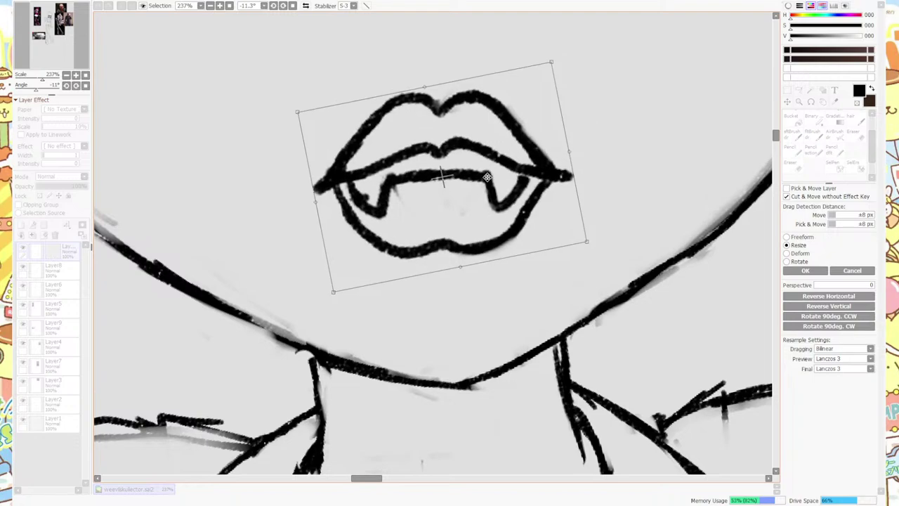
Rotate the enlarged mouth slightly, nudge it up above the chin and apply the transform.
scroll(464, 210, "down", 9)
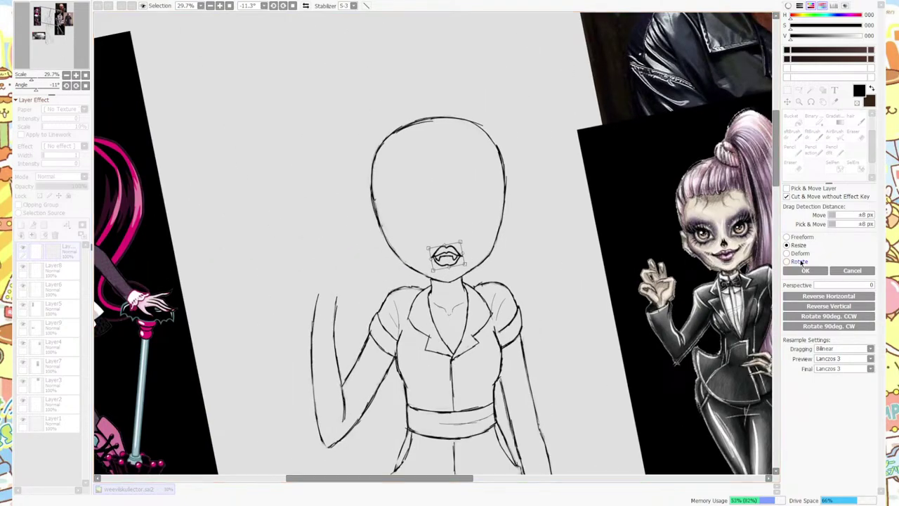
left_click(800, 261)
left_click_drag(478, 282, 481, 279)
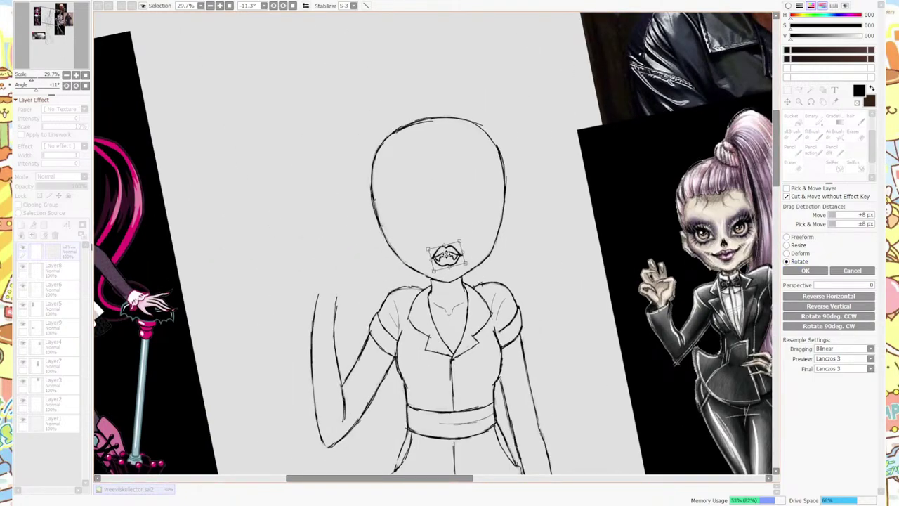
left_click_drag(447, 254, 445, 251)
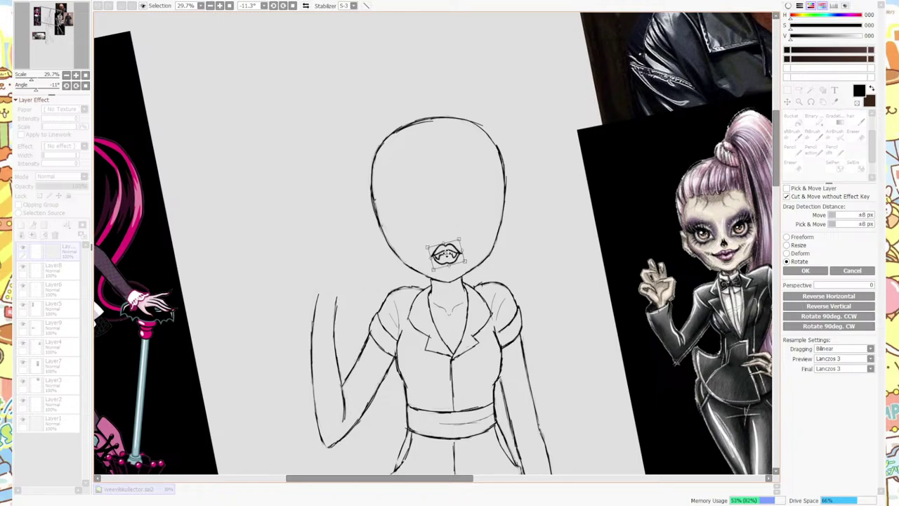
key("Return")
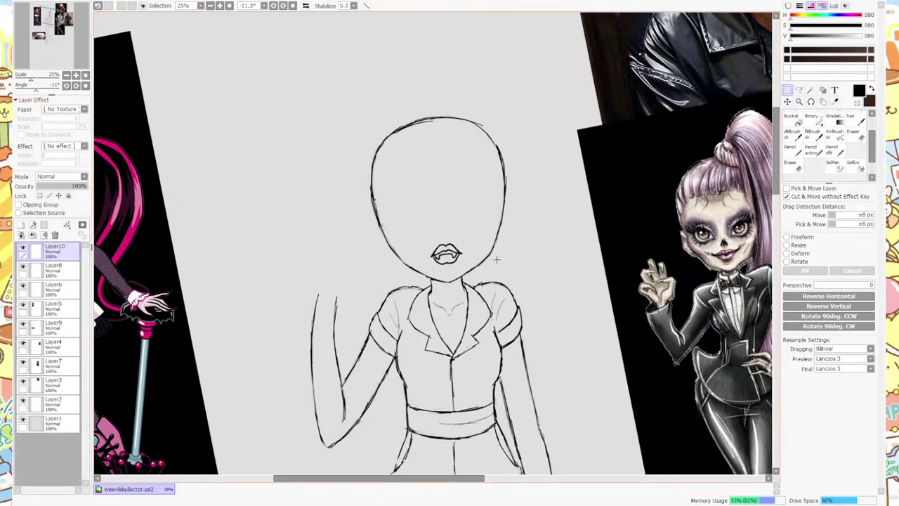
Examine the enlarged mouth on the figure against the doll and masked-man reference images.
scroll(492, 251, "down", 2)
scroll(495, 255, "up", 2)
scroll(495, 254, "down", 2)
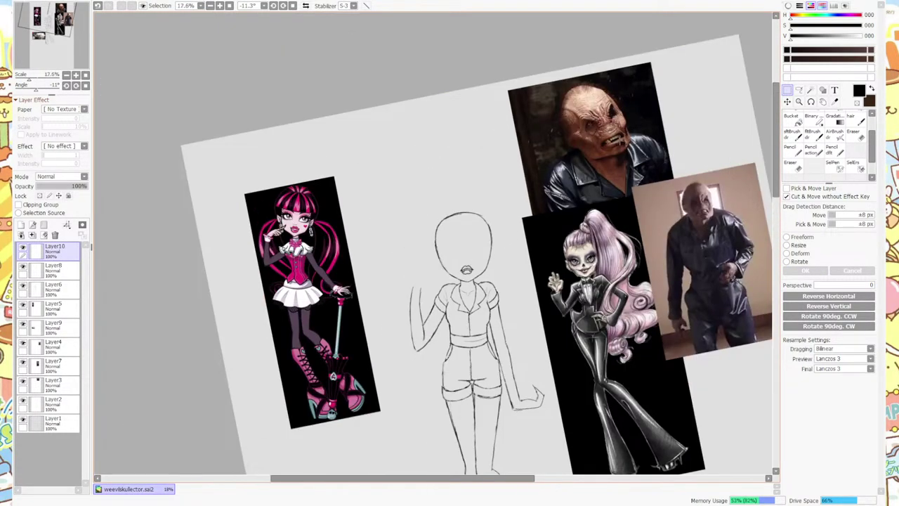
scroll(622, 174, "up", 3)
scroll(621, 174, "down", 3)
scroll(621, 174, "up", 3)
scroll(622, 174, "down", 5)
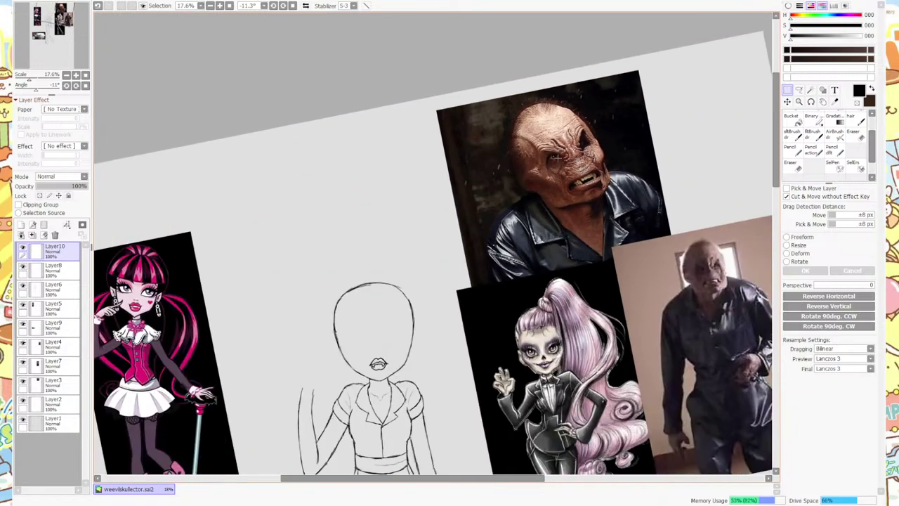
Move the masked-man close-up on Layer3 down beside the figure and hide the pink-haired skeleton doll reference on Layer7.
left_click(49, 347)
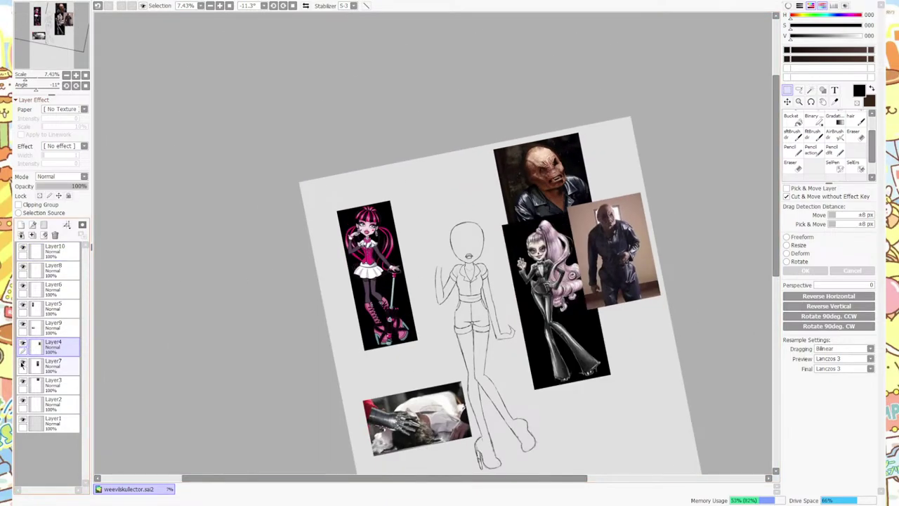
left_click(30, 384)
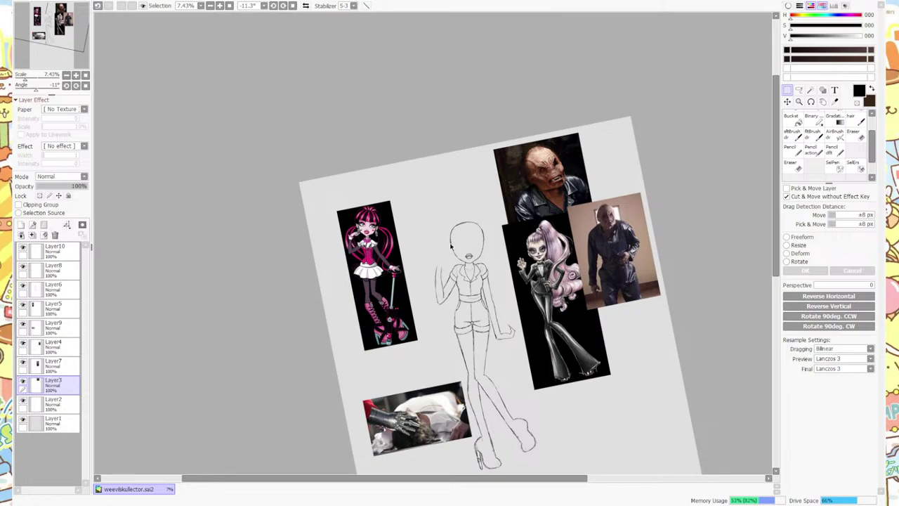
scroll(567, 192, "up", 3)
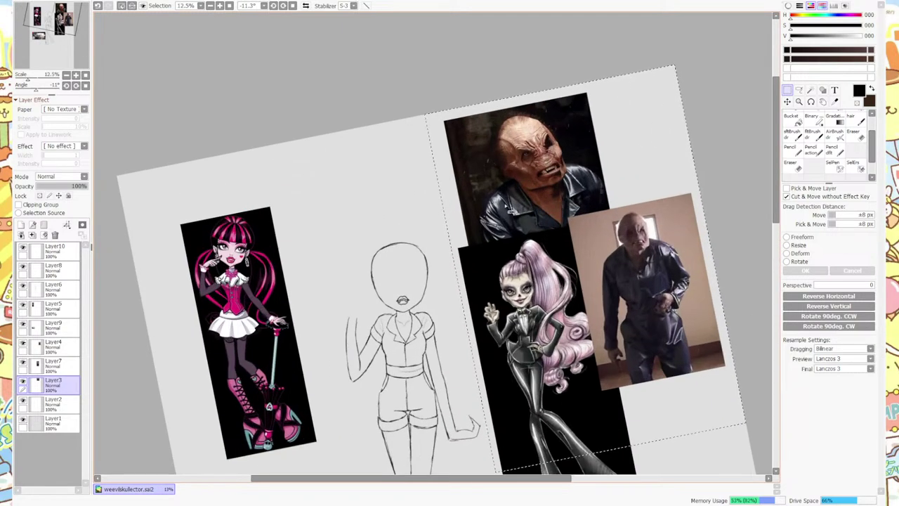
left_click_drag(509, 208, 496, 321)
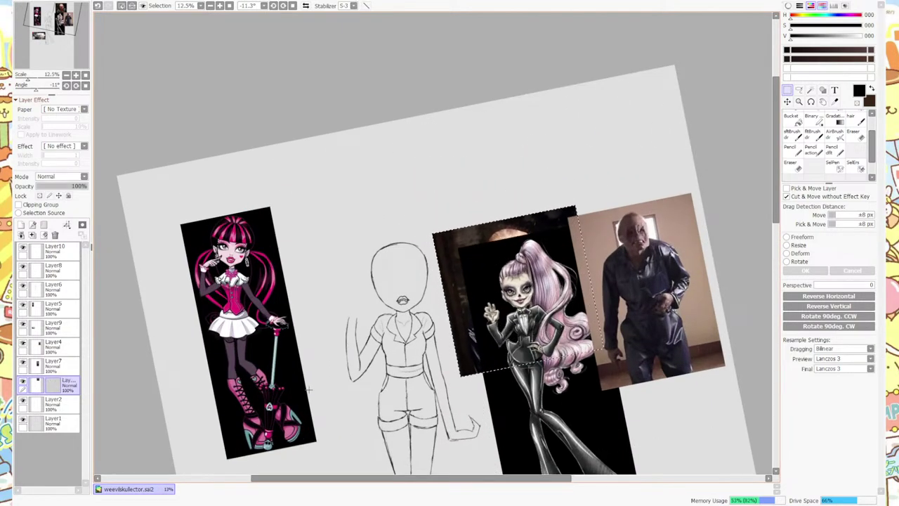
left_click(22, 363)
scroll(168, 347, "down", 2)
scroll(280, 176, "up", 4)
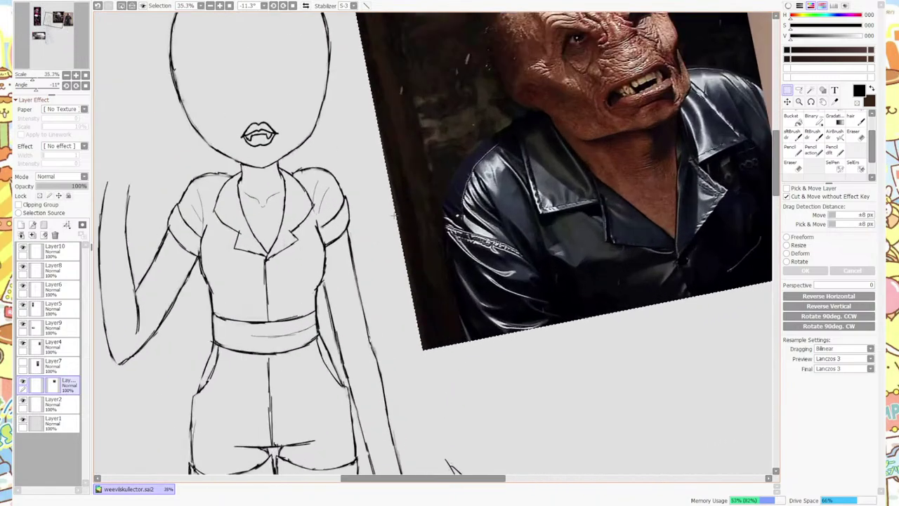
scroll(324, 107, "down", 2)
scroll(324, 107, "up", 1)
scroll(324, 107, "down", 2)
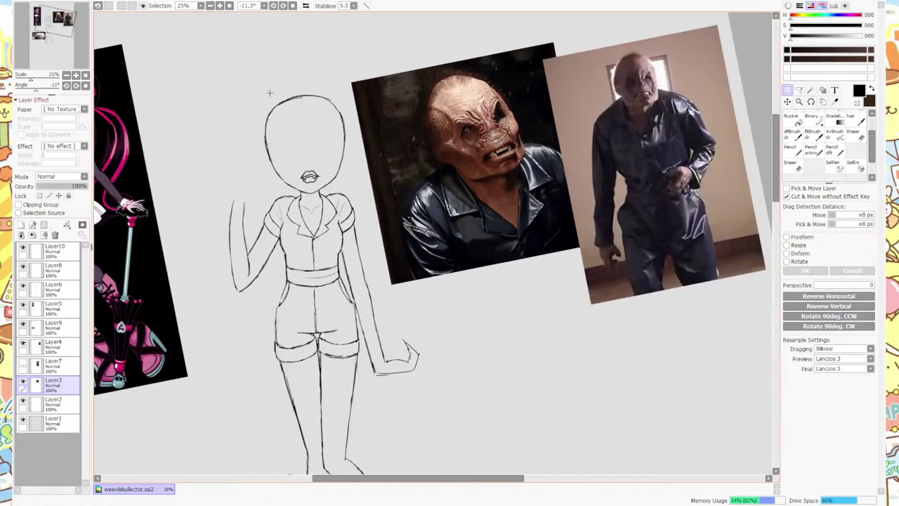
scroll(372, 154, "up", 4)
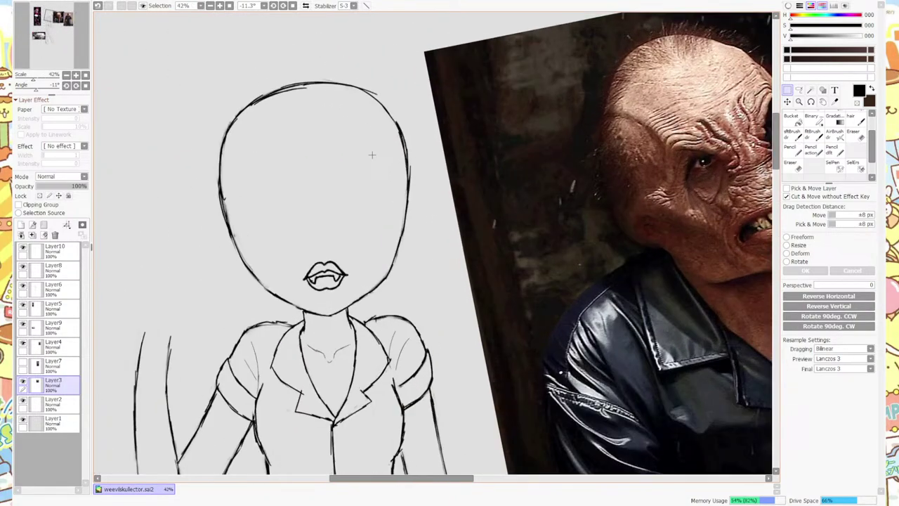
Straighten the canvas and sketch a pointed eye outline beside the pink-and-black-haired doll, using the action pencil at size 9.
left_click(813, 137)
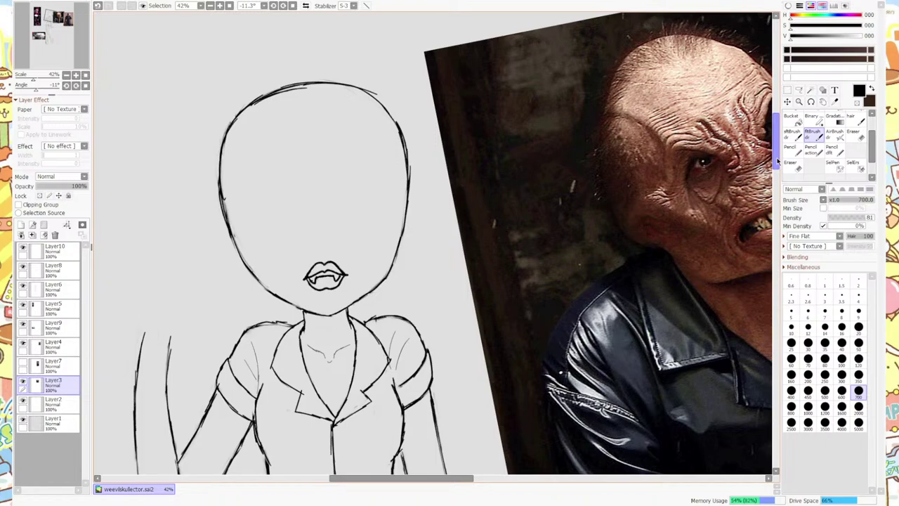
scroll(582, 140, "down", 5)
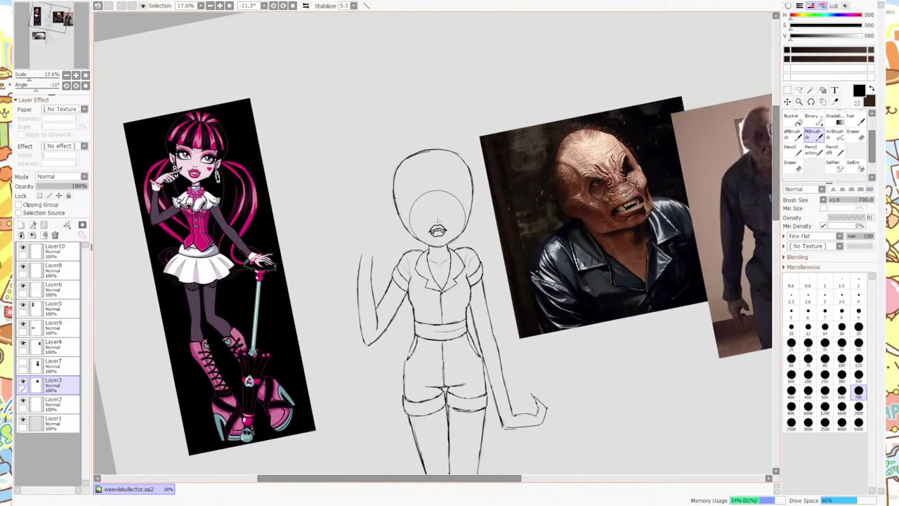
scroll(437, 218, "up", 5)
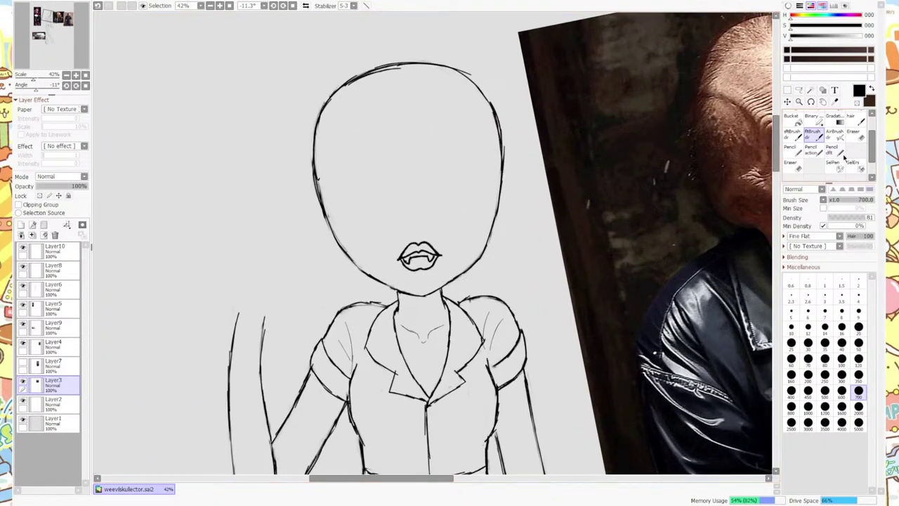
left_click(813, 149)
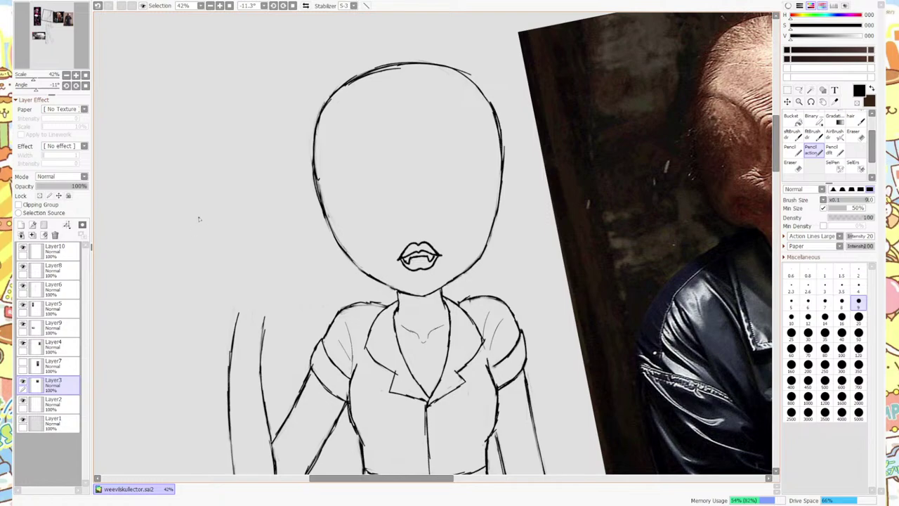
key("Home")
scroll(337, 85, "up", 8)
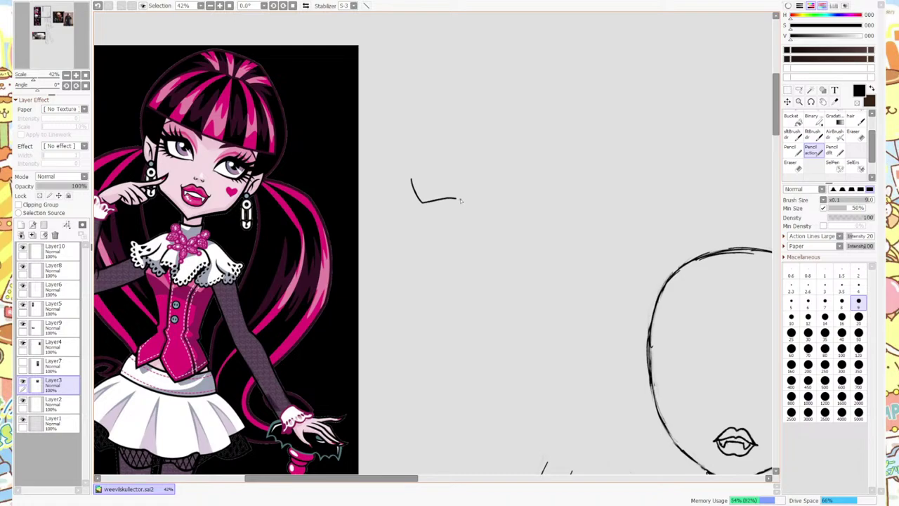
key("ctrl+z")
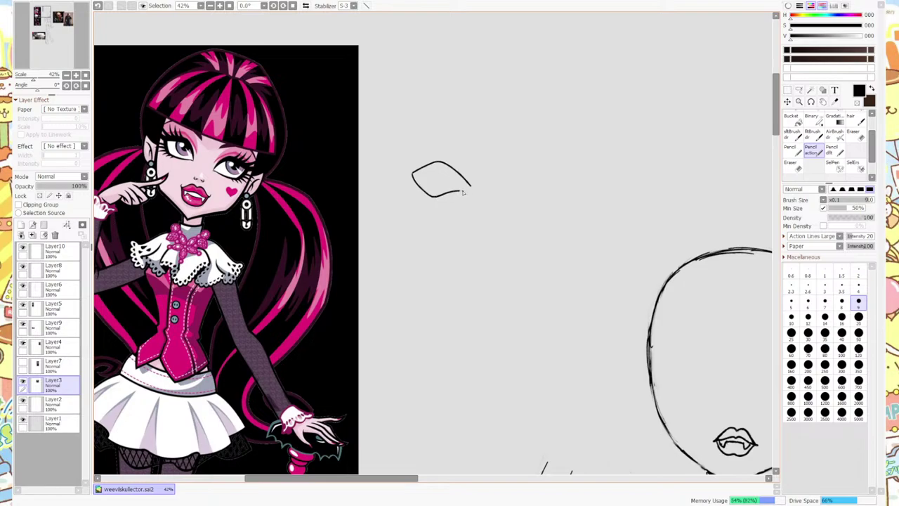
Erase and redraw the eye's pointed corner and lower lid, using the eraser at size 50 and the action pencil at size 9.
key("e")
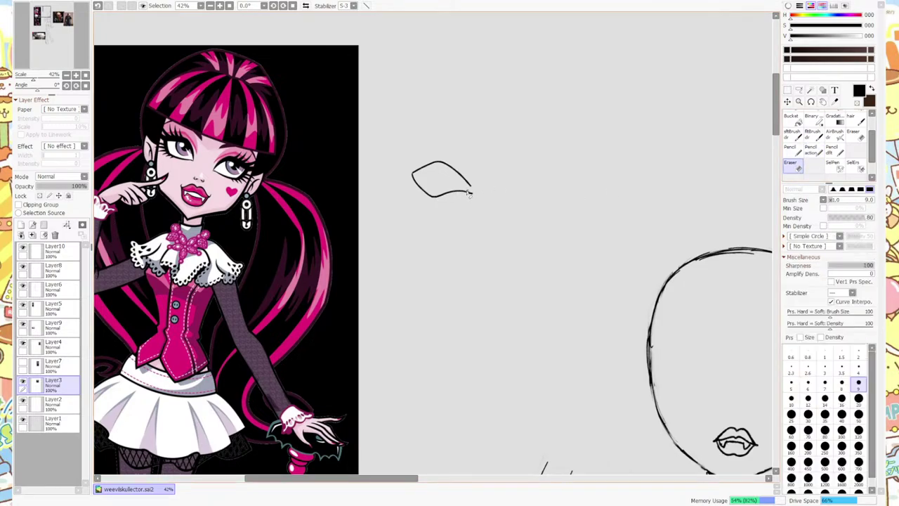
left_click(858, 414)
mouse_move(464, 196)
left_mouse_down()
mouse_move(436, 194)
mouse_move(468, 190)
left_mouse_up()
left_click(812, 148)
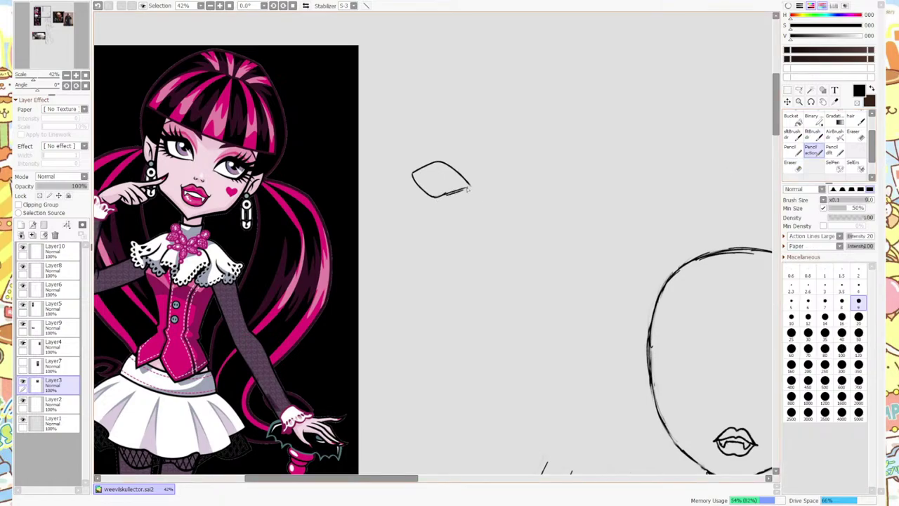
left_click(791, 165)
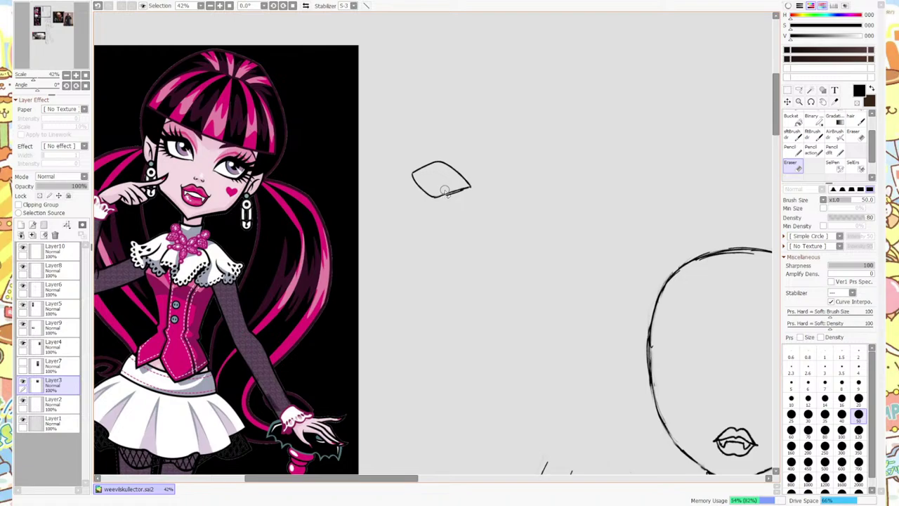
mouse_move(457, 191)
left_mouse_down()
mouse_move(471, 185)
mouse_move(454, 169)
left_mouse_up()
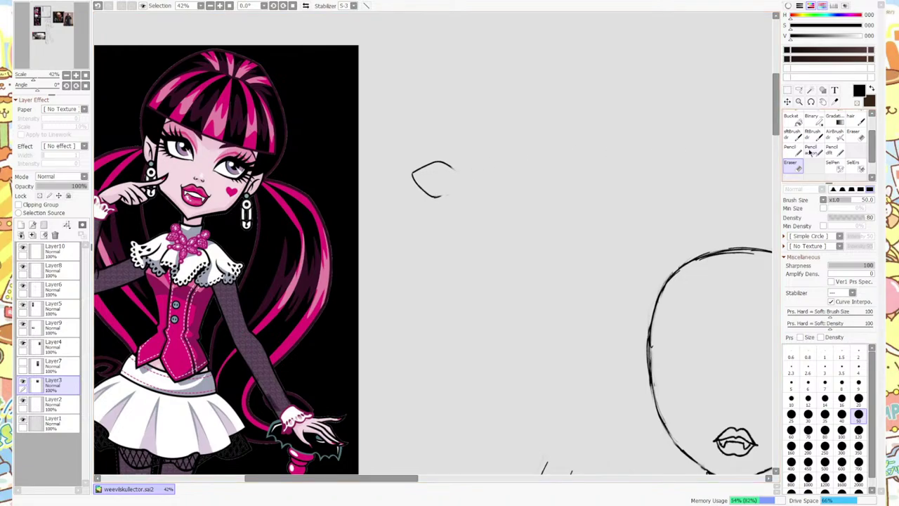
left_click(811, 151)
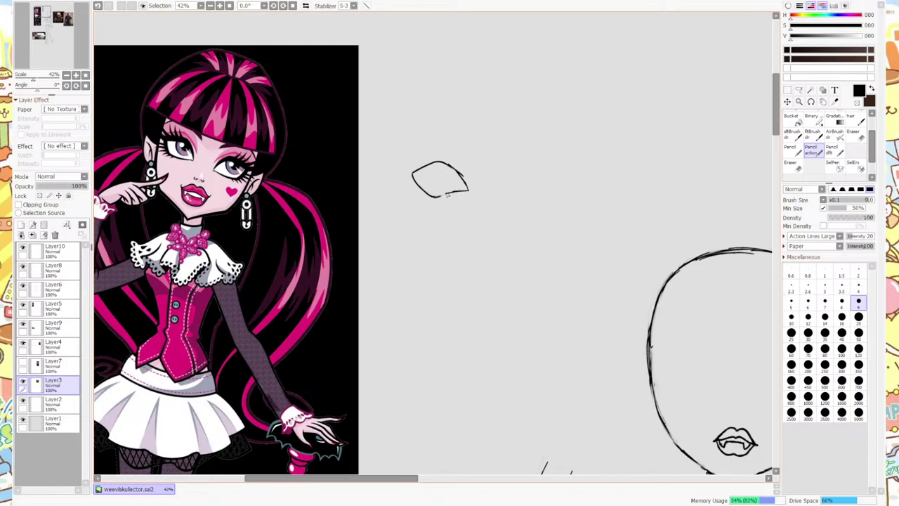
left_click(792, 161)
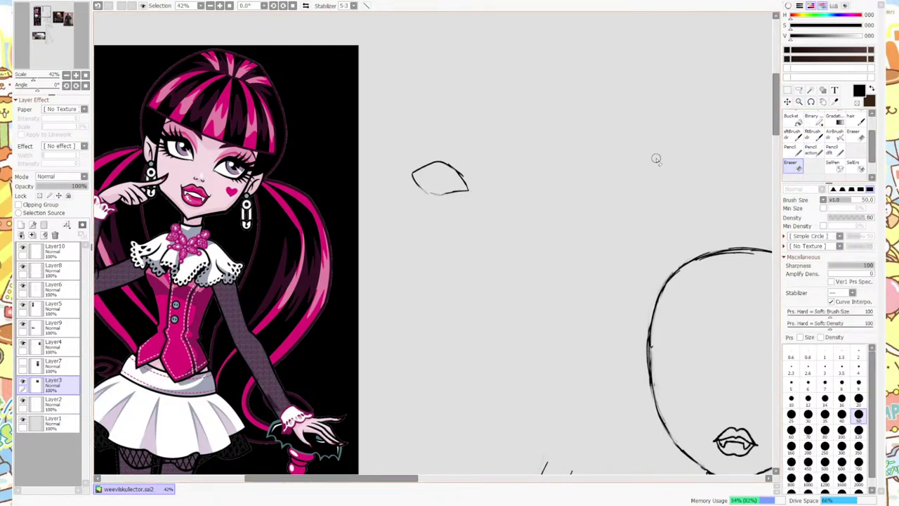
left_click(811, 152)
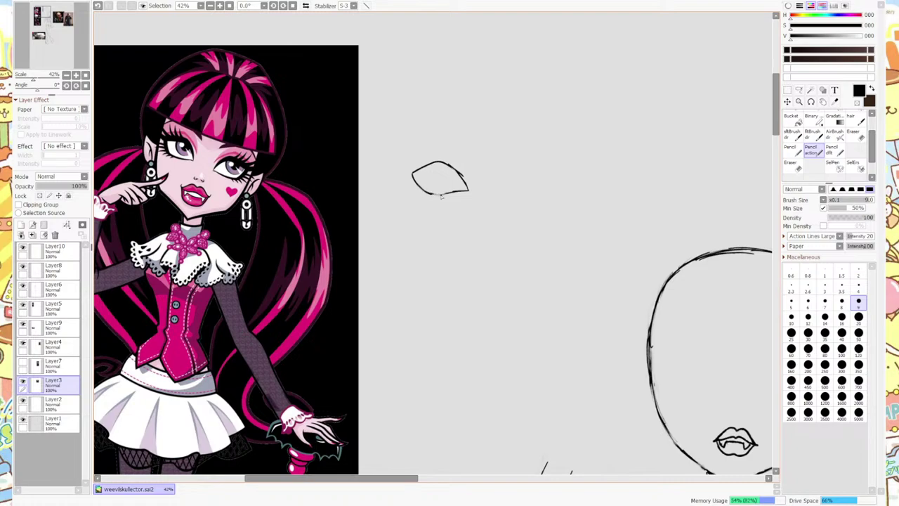
Duplicate the eye outline, place the copy beside the original, mirror it horizontally and merge it down into Layer3.
left_click(788, 90)
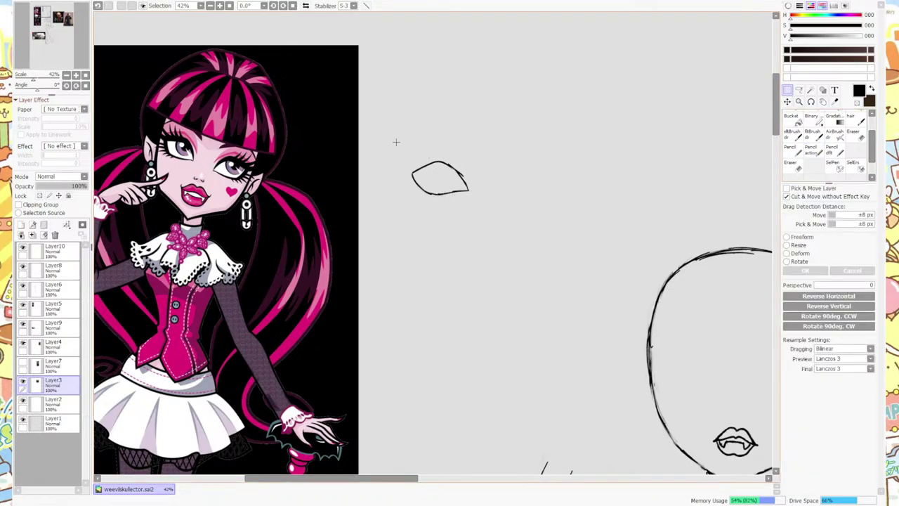
left_click_drag(397, 141, 524, 243)
key("ctrl+c")
key("ctrl+v")
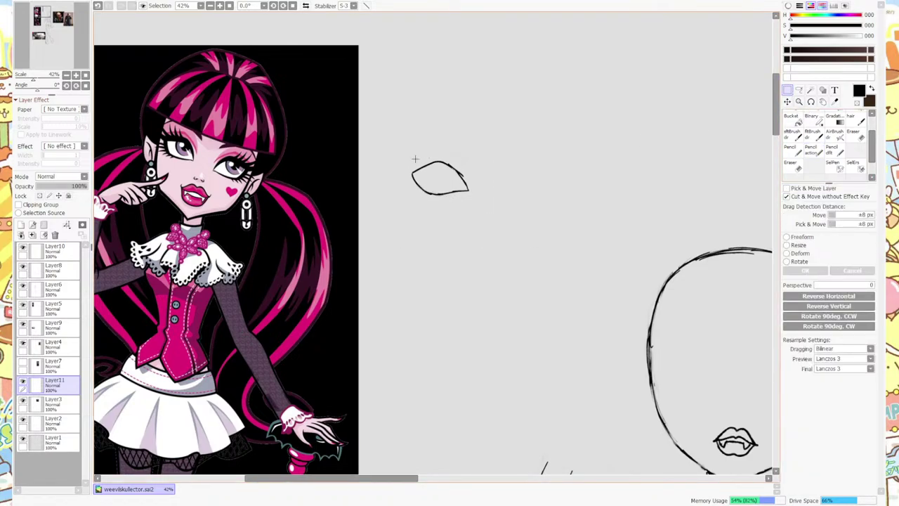
mouse_move(440, 182)
left_mouse_down()
mouse_move(519, 246)
mouse_move(511, 184)
mouse_move(535, 200)
left_mouse_up()
left_click(829, 295)
key("Return")
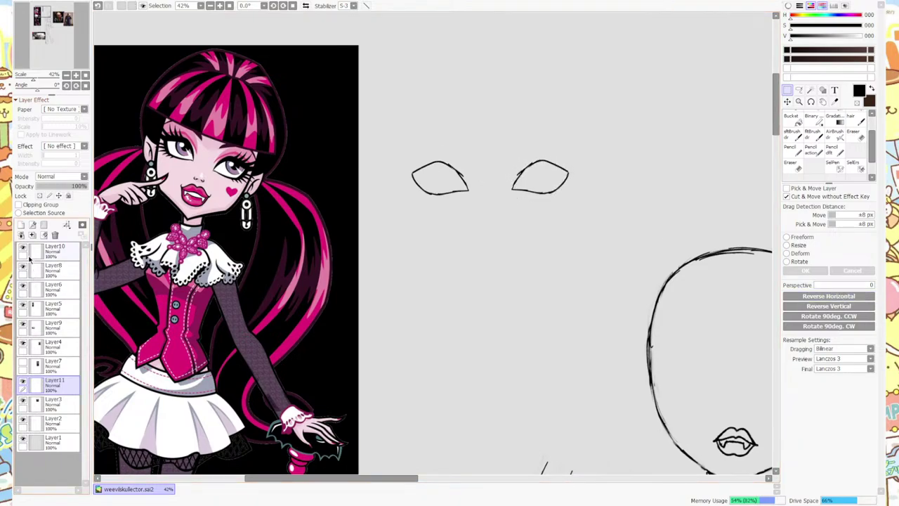
key("ctrl+e")
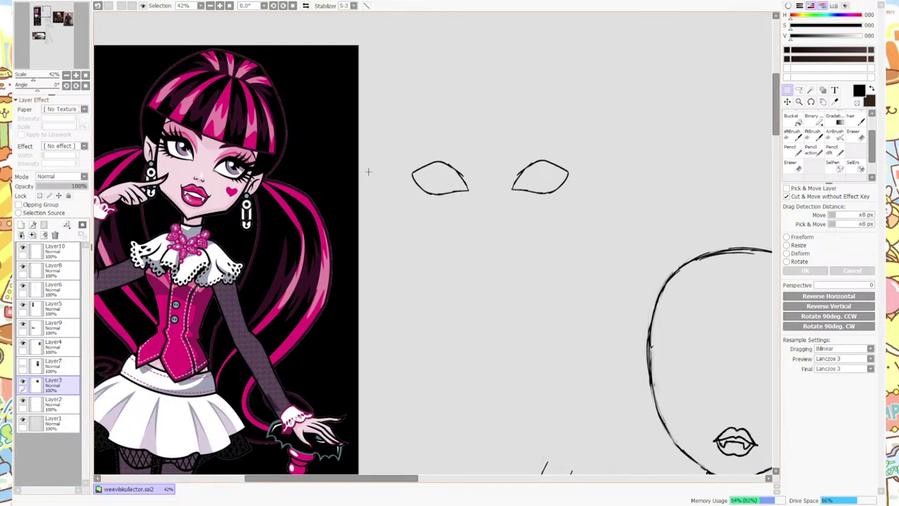
Cut both eyes from Layer3 and paste them onto a new layer above Layer10.
left_click_drag(393, 124, 618, 248)
key("ctrl+x")
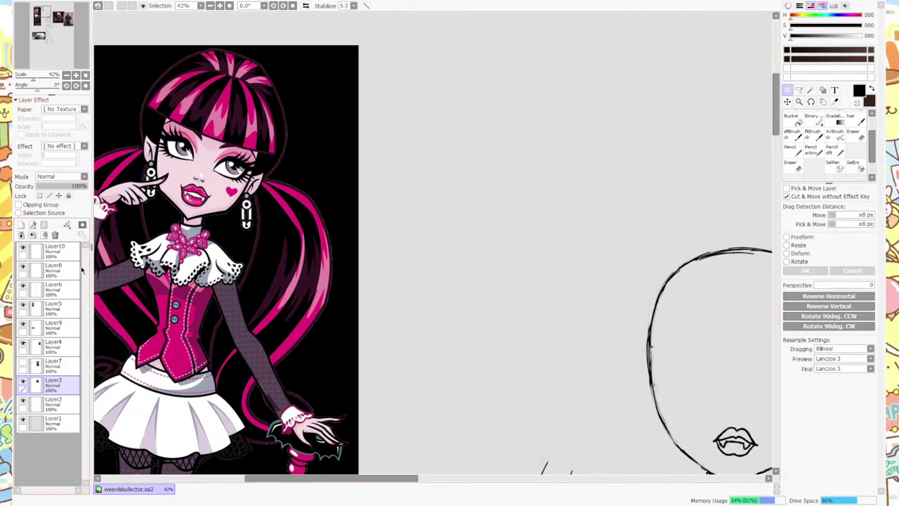
left_click(53, 251)
key("ctrl+v")
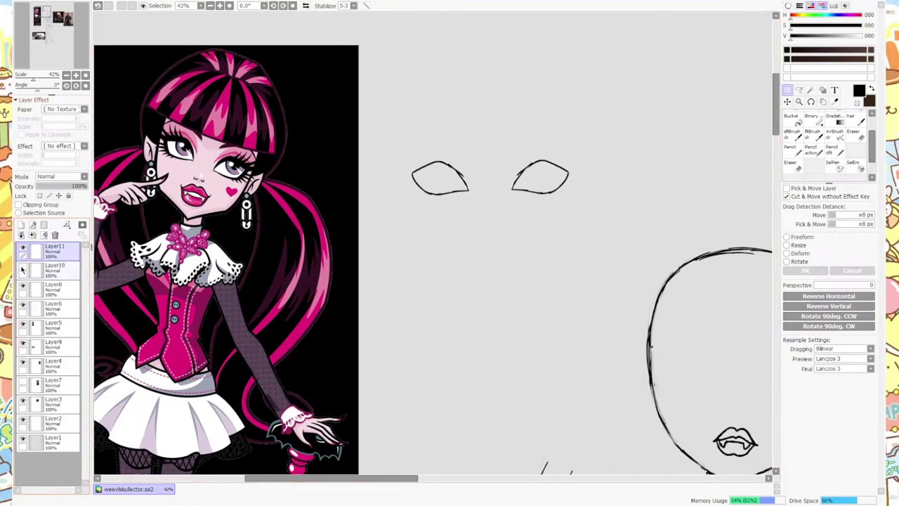
left_click(22, 270)
left_click(23, 269)
Move the pair of eyes onto the figure's face, rotate it clockwise to follow the head tilt and apply the transform.
left_click_drag(355, 117, 790, 446)
left_click_drag(407, 478, 500, 479)
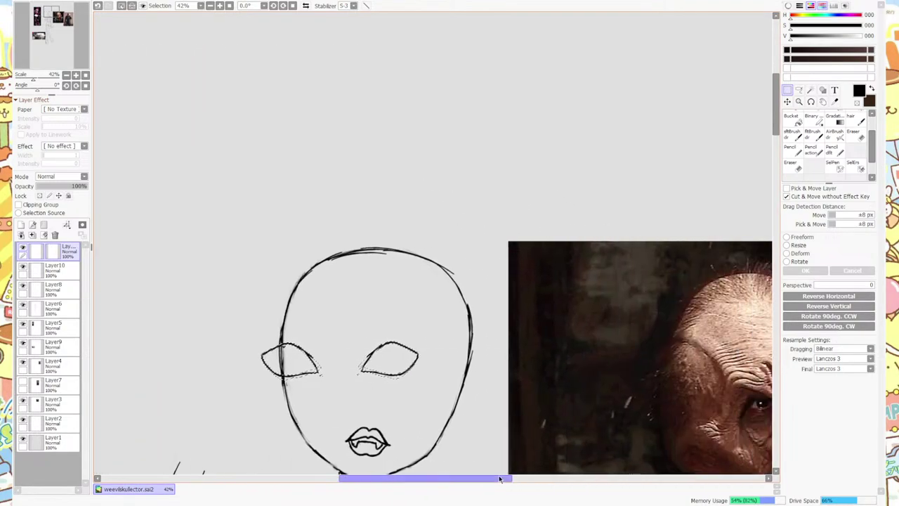
scroll(433, 274, "down", 5)
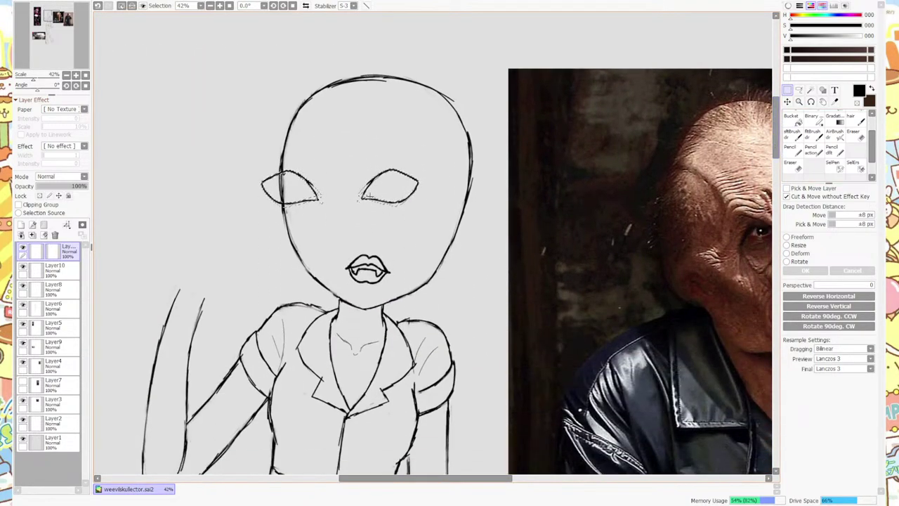
left_click_drag(366, 195, 424, 222)
left_click(799, 262)
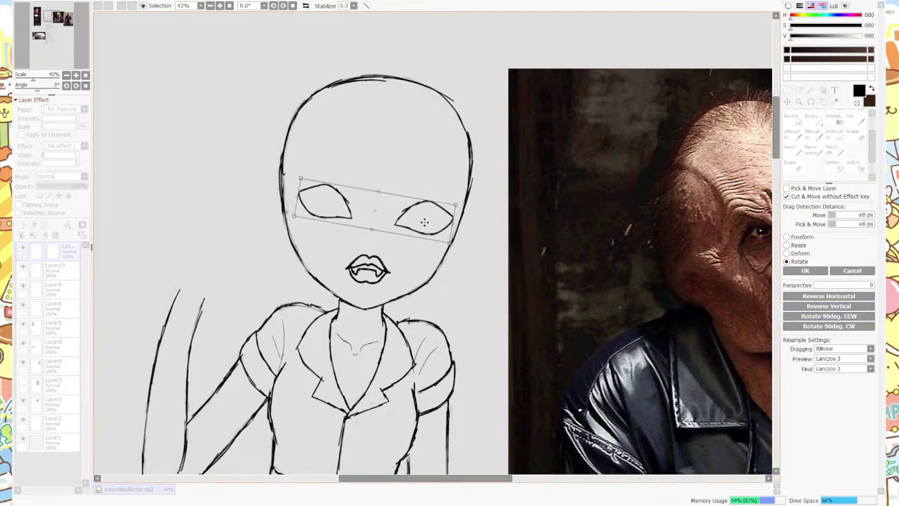
left_click(805, 270)
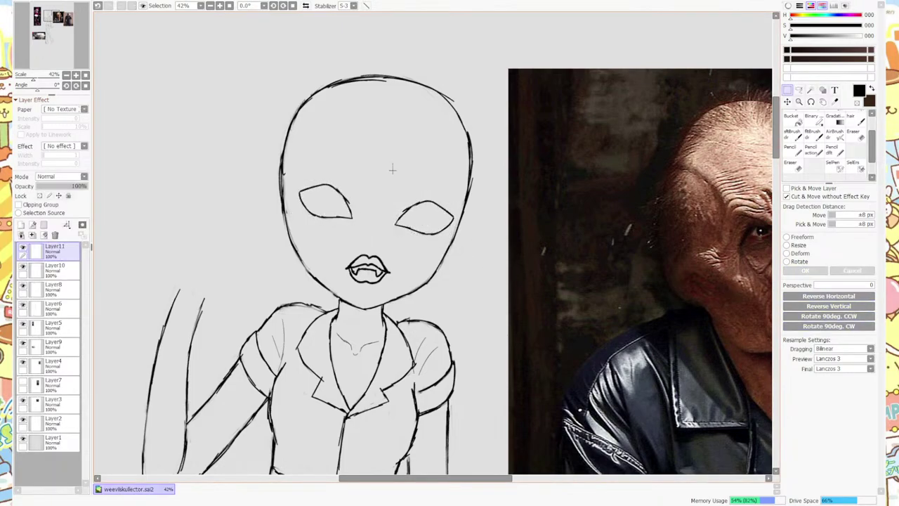
Move the right-hand eye closer to the other one and shift both eyes slightly to the right.
left_click_drag(392, 169, 510, 302)
left_click_drag(412, 198, 397, 194)
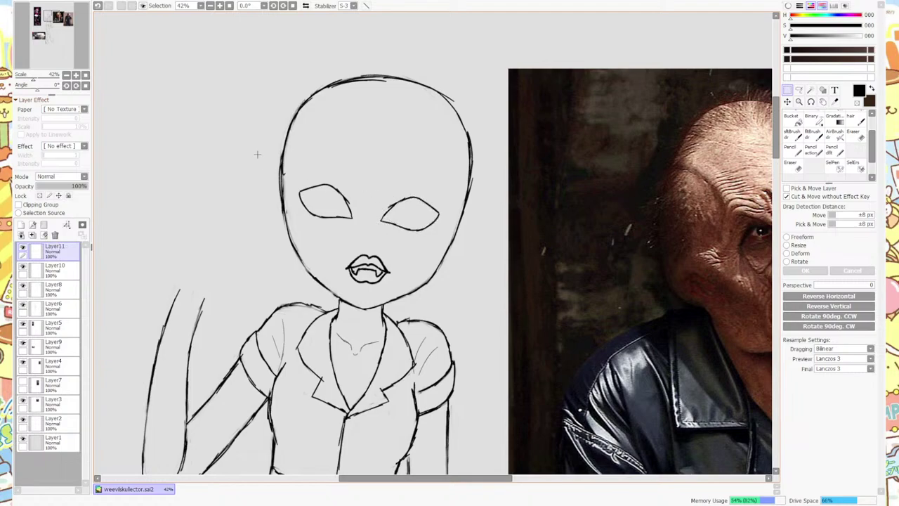
left_click_drag(257, 154, 515, 311)
left_click_drag(250, 134, 321, 190)
mouse_move(378, 216)
left_mouse_down()
mouse_move(385, 206)
mouse_move(387, 219)
left_mouse_up()
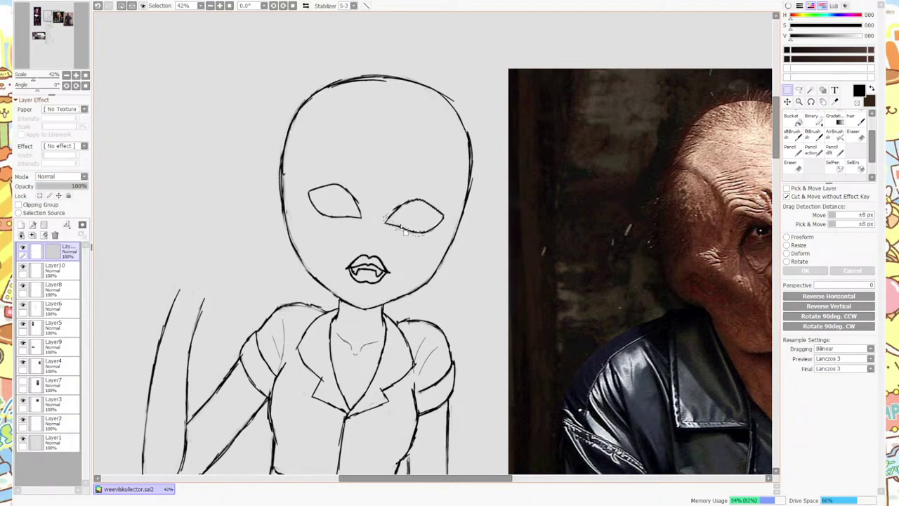
Rotate the pair of eyes slightly counter-clockwise, raise it a little and apply the transform.
left_click_drag(266, 139, 511, 323)
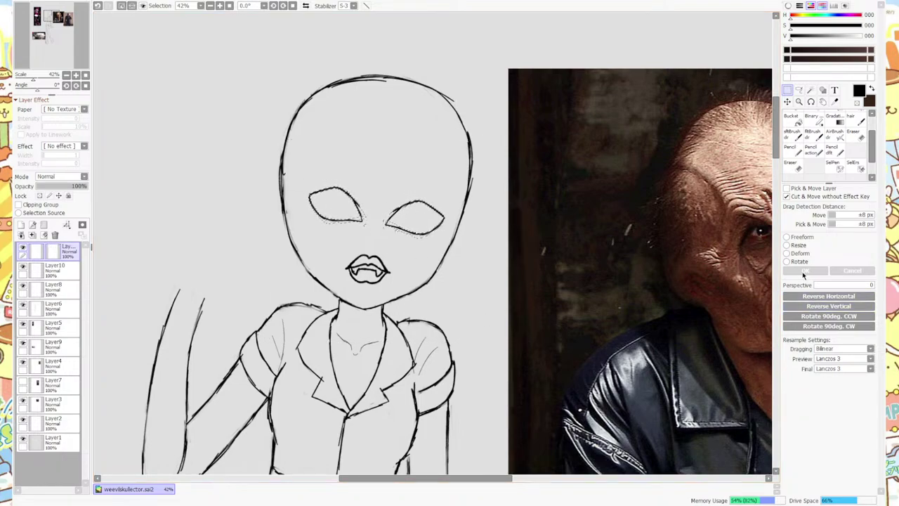
key("ctrl+t")
left_click_drag(418, 221, 405, 209)
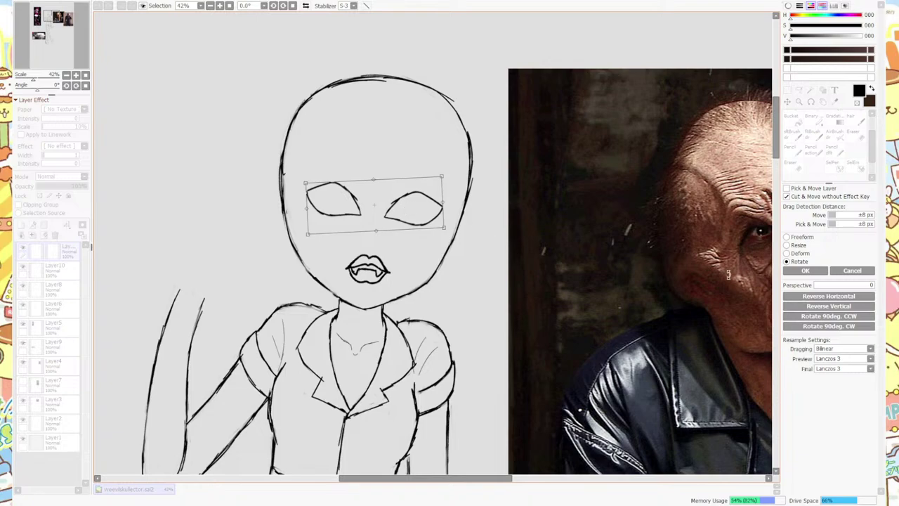
left_click(801, 271)
Nudge the right-hand eye outward, lower both eyes slightly and clear the selection.
left_click_drag(383, 166, 484, 288)
left_click_drag(272, 155, 541, 320)
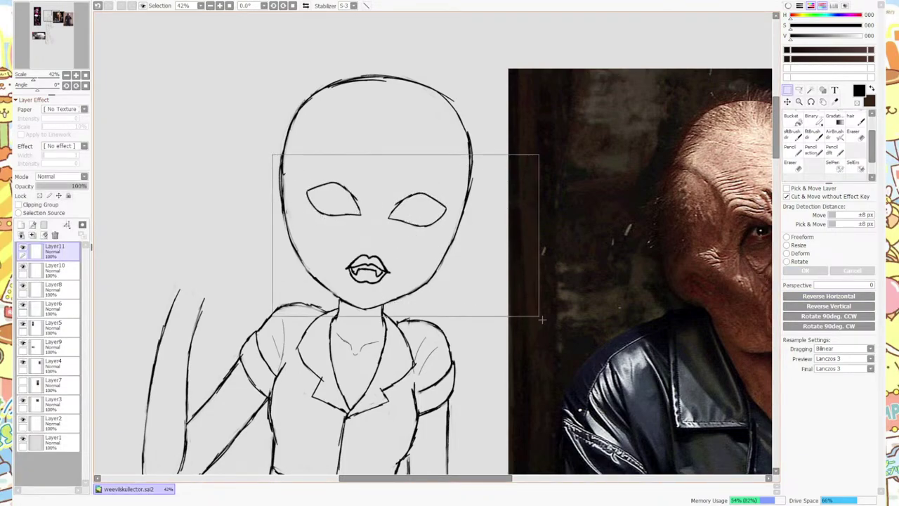
left_click_drag(394, 197, 397, 191)
key("ctrl+d")
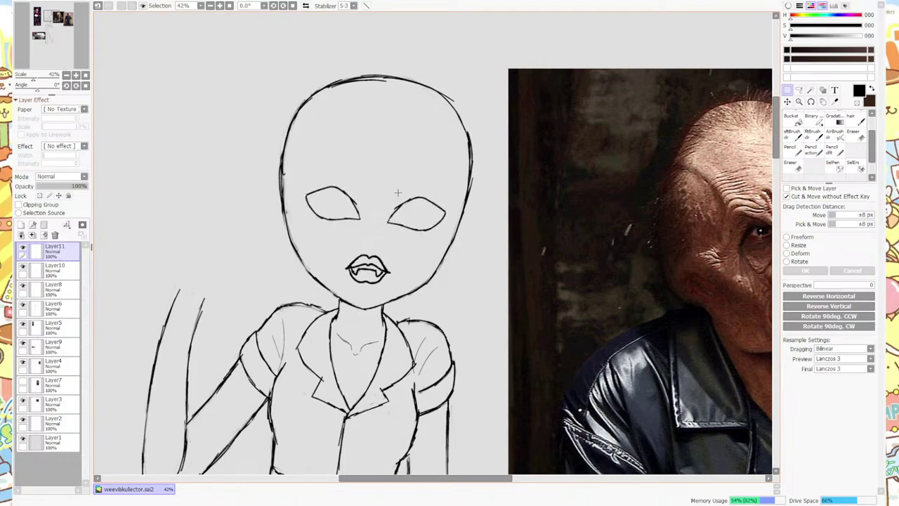
Sketch curved eyelid creases above both eyes with the action pencil at size 9, undoing and redrawing strokes that miss.
scroll(385, 222, "down", 3)
scroll(379, 218, "up", 4)
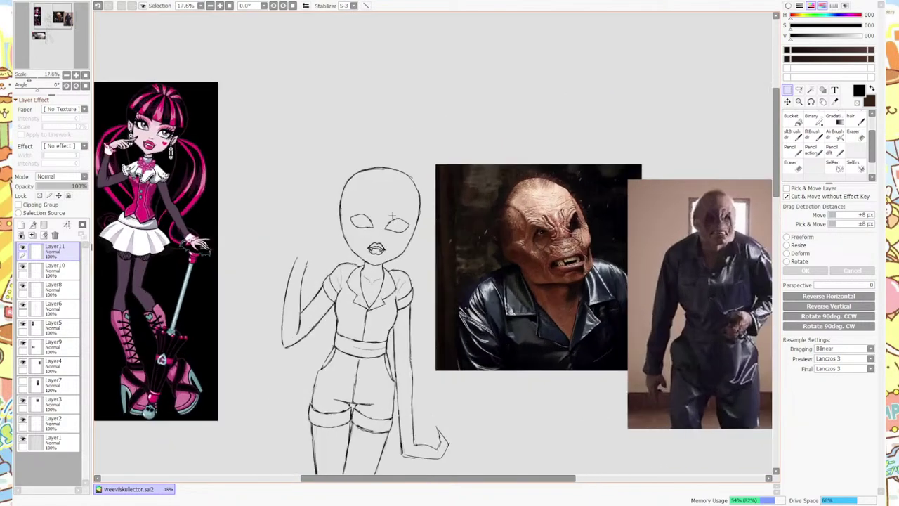
left_click(229, 6)
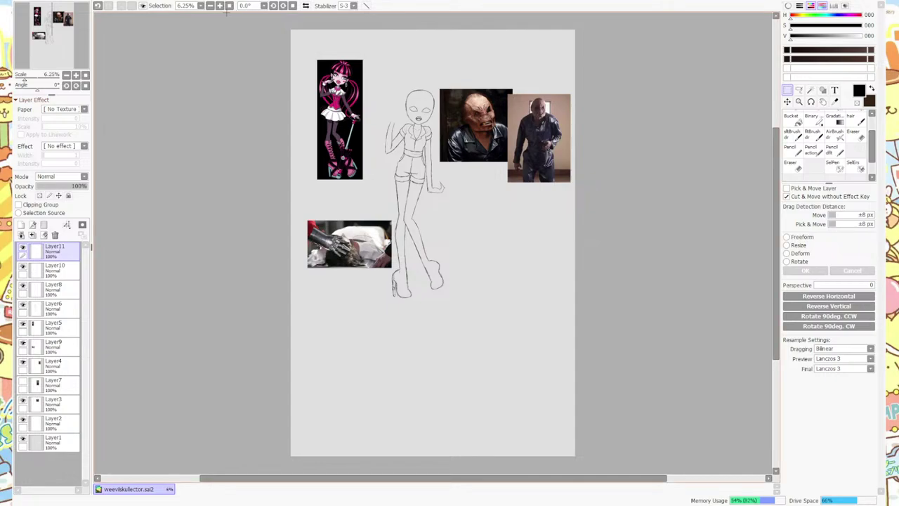
scroll(414, 87, "up", 3)
scroll(414, 88, "up", 4)
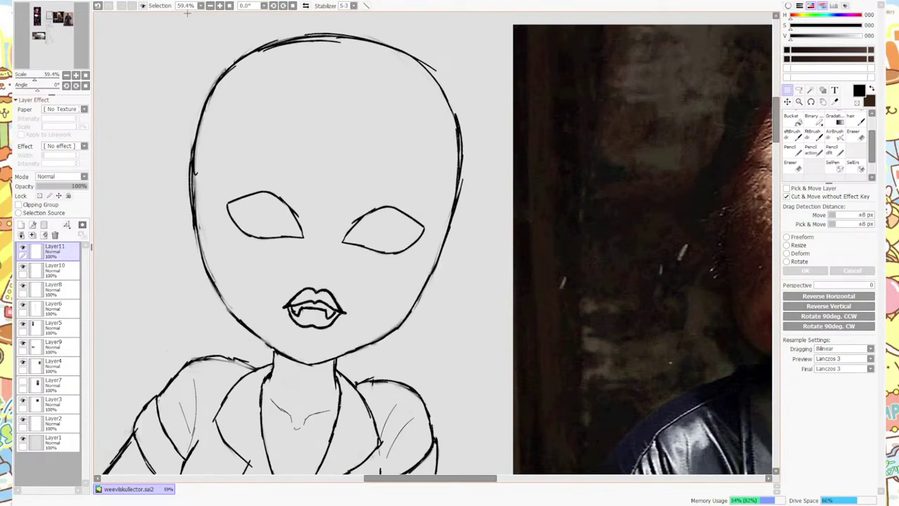
left_click(277, 6)
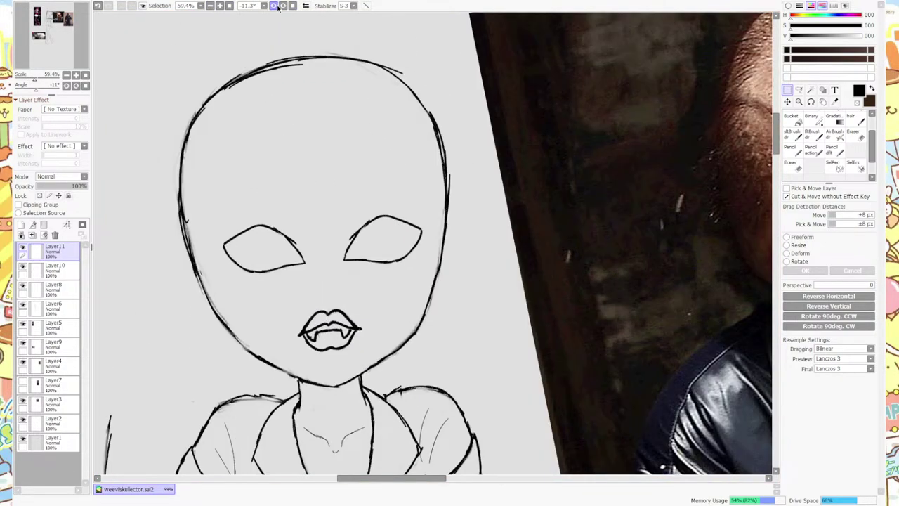
key("n")
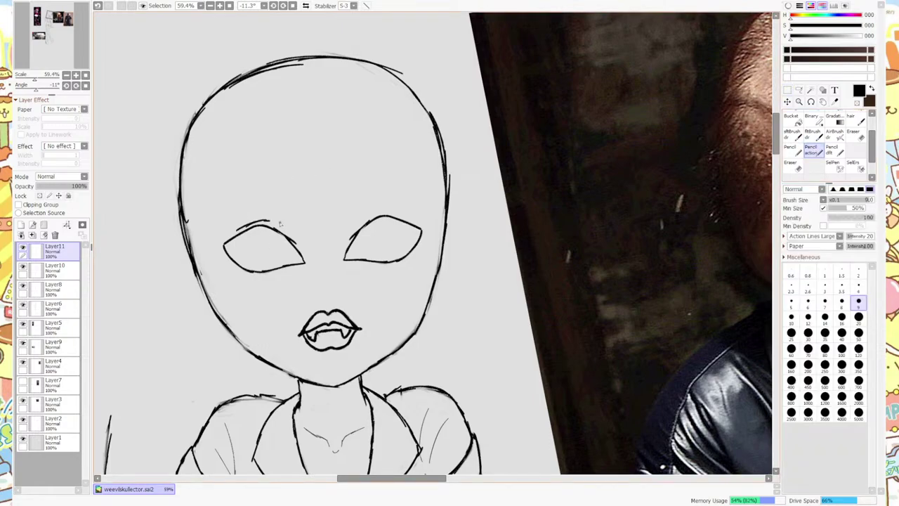
key("ctrl+z")
key("ctrl+z")
left_click_drag(271, 223, 288, 227)
key("ctrl+z")
key("ctrl+z")
left_click_drag(285, 227, 295, 236)
left_click_drag(349, 236, 369, 218)
key("ctrl+z")
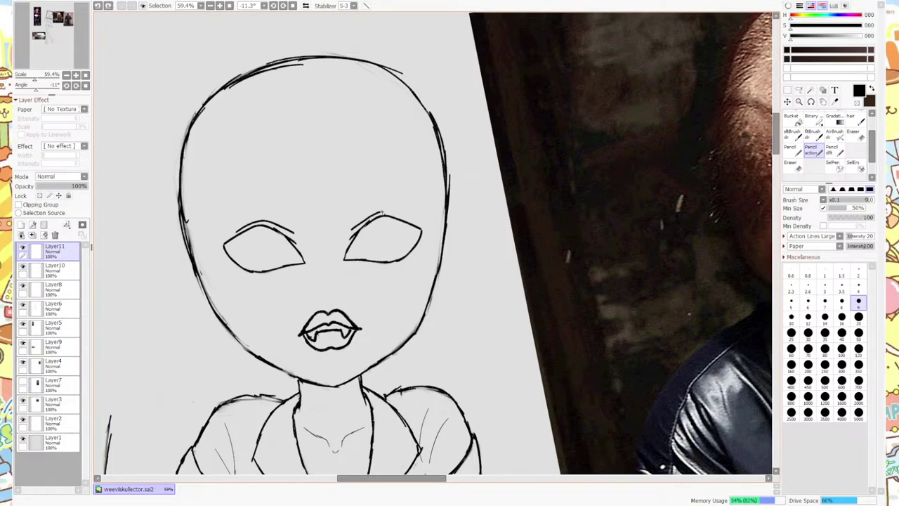
Add short lower-lid lines beneath the inner parts of both eyes with the action pencil.
scroll(406, 218, "down", 5)
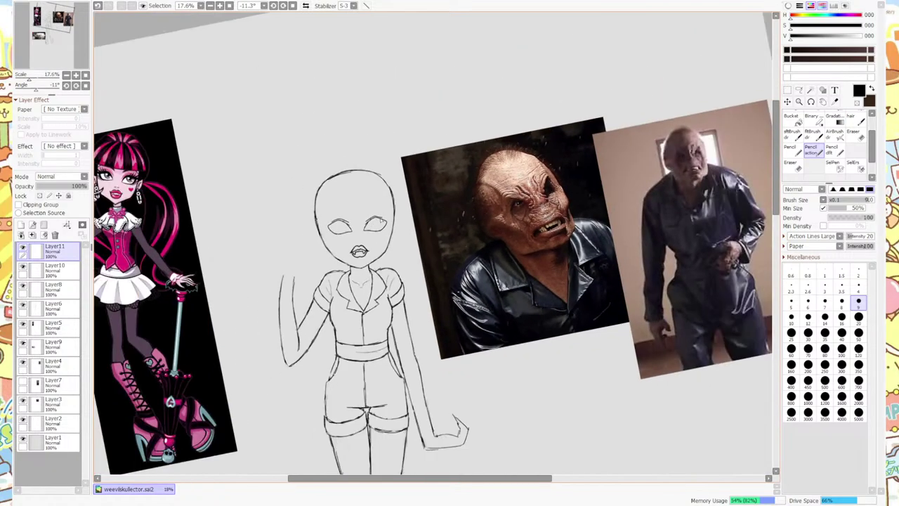
scroll(406, 218, "up", 2)
scroll(255, 270, "up", 6)
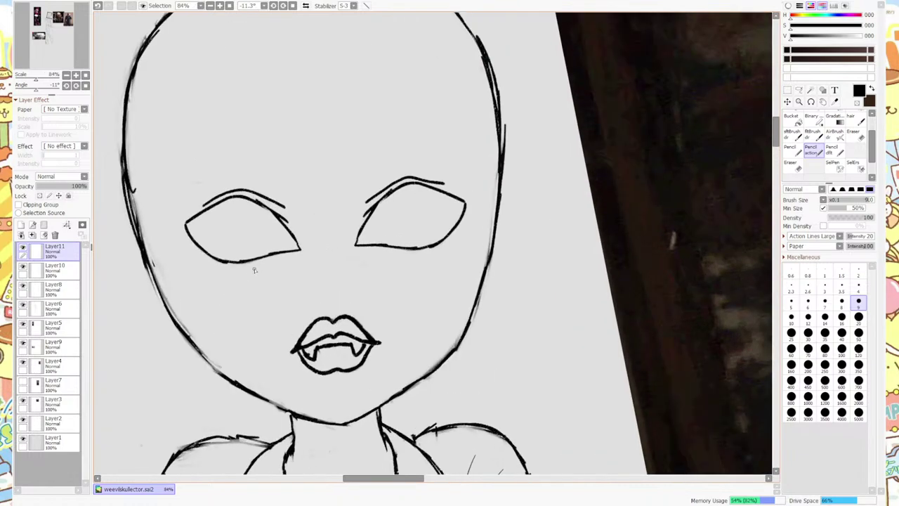
mouse_move(270, 263)
left_mouse_down()
mouse_move(243, 274)
mouse_move(281, 258)
left_mouse_up()
key("ctrl+z")
left_click_drag(389, 252, 394, 250)
Add a new layer and erase the right-hand eye with its lid lines from the layer below.
scroll(295, 233, "down", 4)
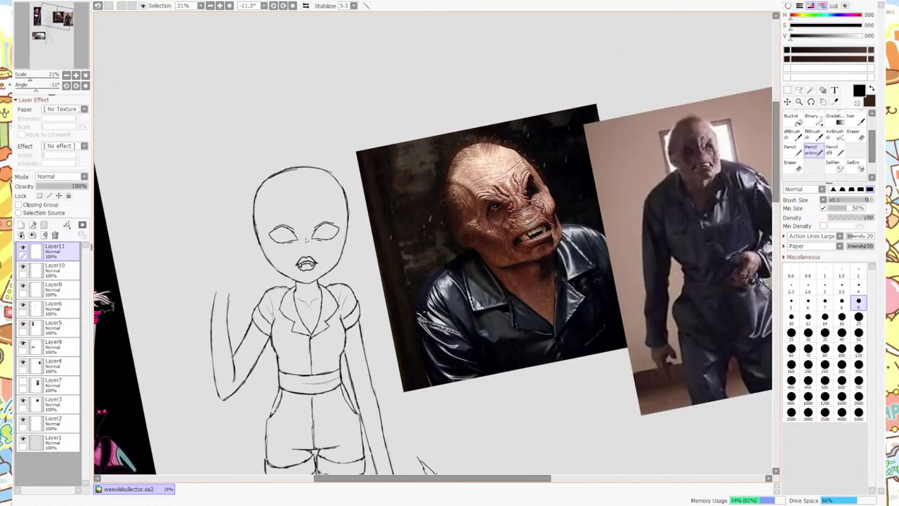
scroll(306, 232, "up", 1)
left_click(22, 225)
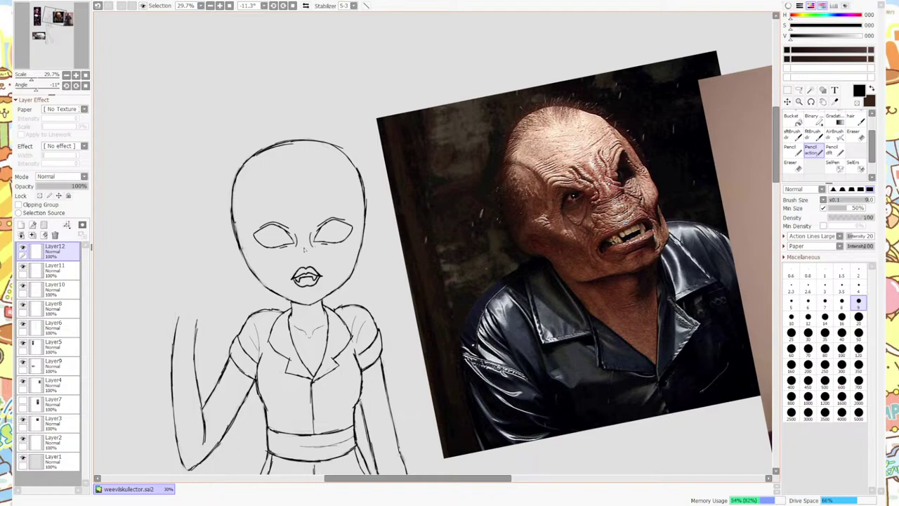
key("ctrl+z")
key("e")
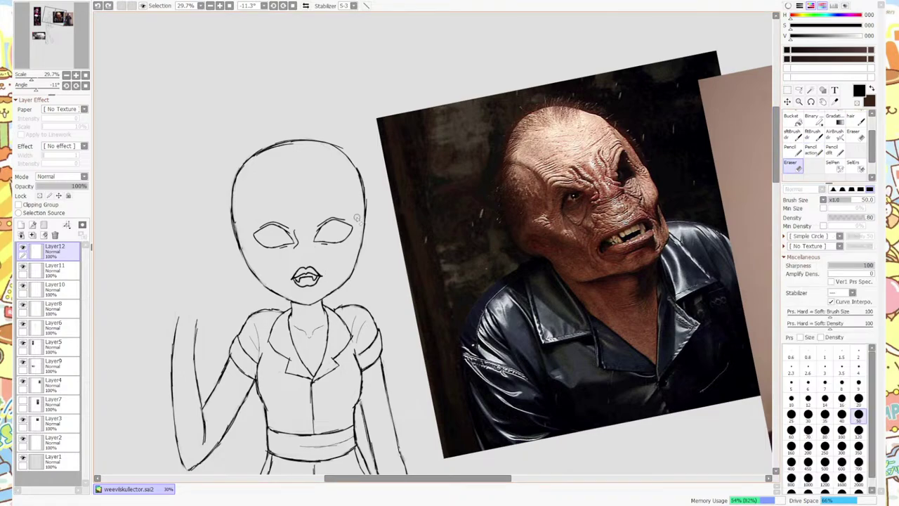
key("Down")
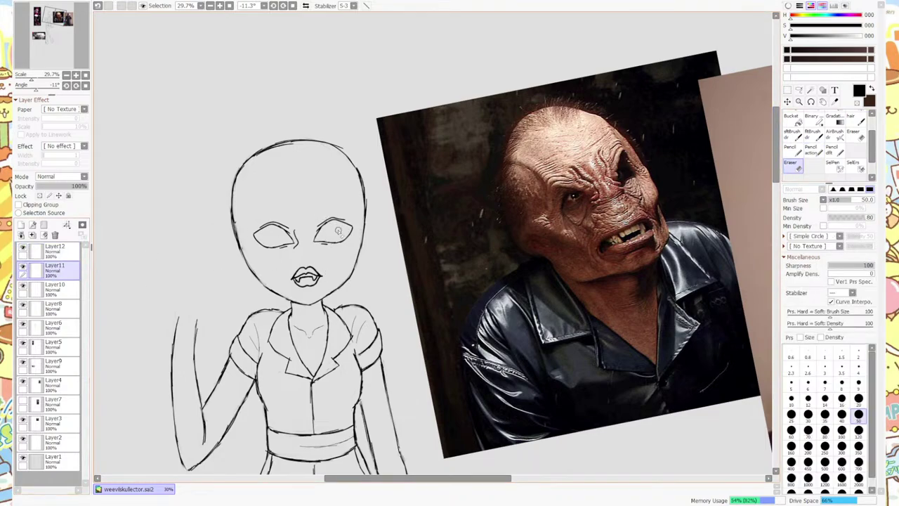
mouse_move(314, 251)
left_mouse_down()
mouse_move(346, 209)
mouse_move(354, 228)
mouse_move(346, 247)
mouse_move(316, 244)
mouse_move(356, 231)
left_mouse_up()
key("Up")
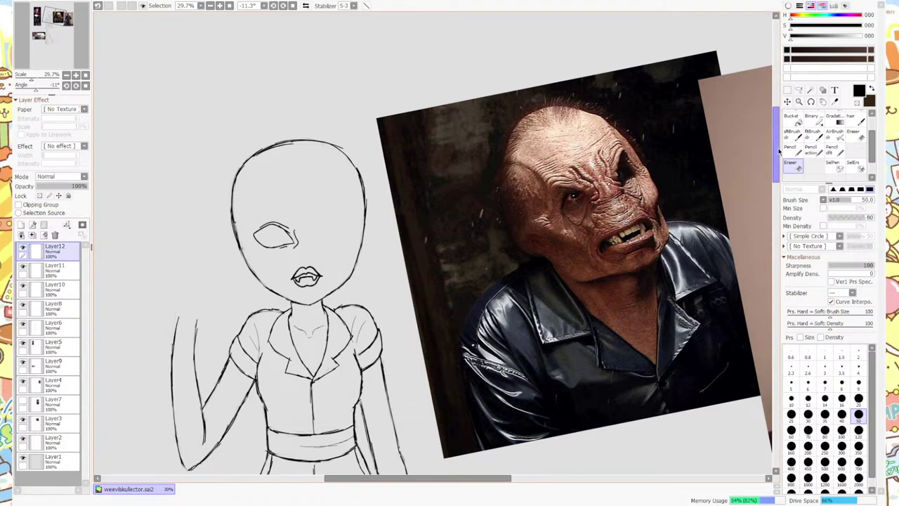
Draw brow-furrow and nose wrinkle lines beside the remaining eye with the action pencil at size 9, redrawing strokes that miss.
left_click(807, 149)
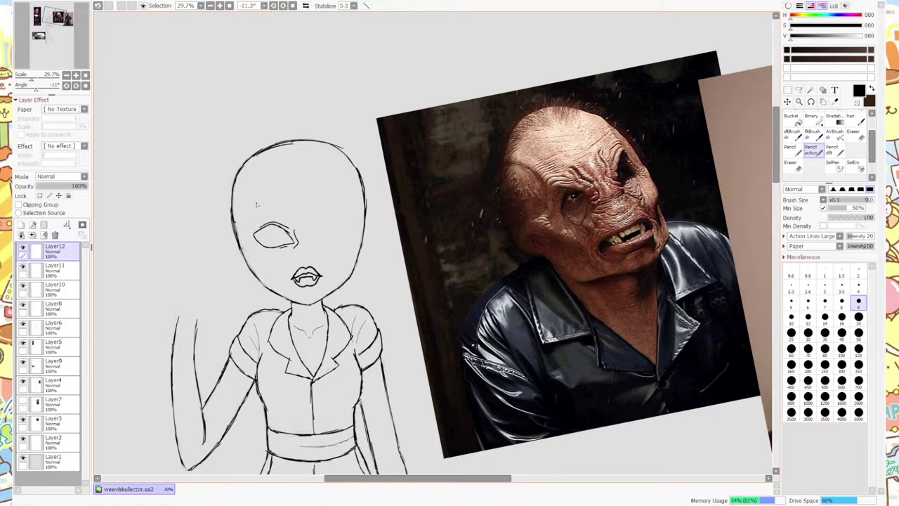
scroll(256, 205, "up", 3)
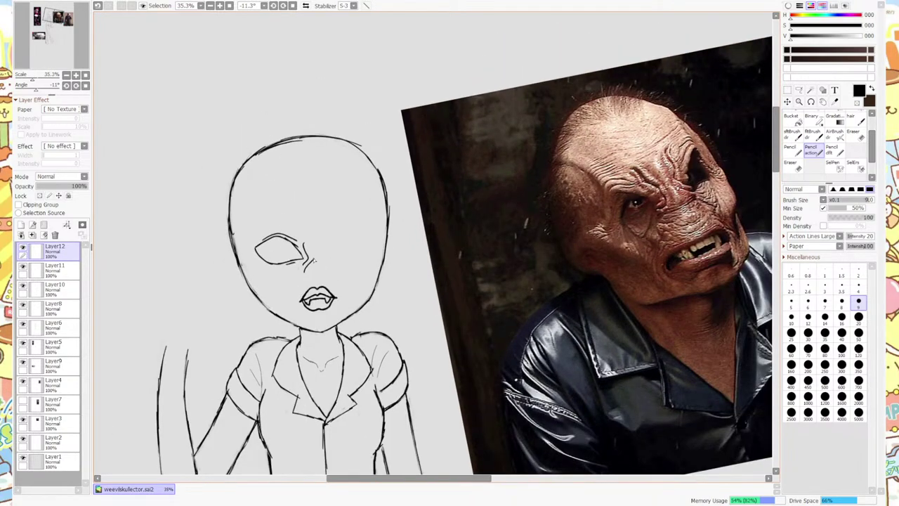
key("ctrl+z")
left_click_drag(308, 261, 304, 272)
key("m")
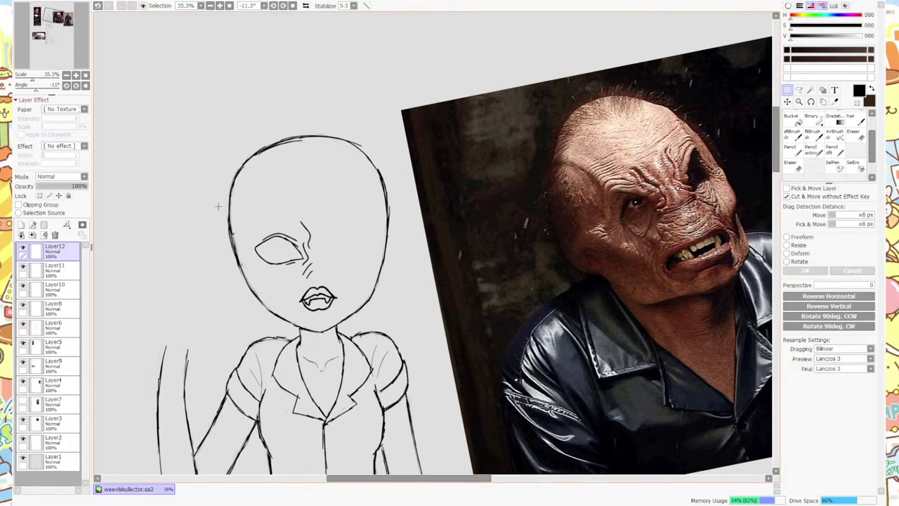
left_click_drag(215, 202, 380, 307)
key("ctrl+d")
key("n")
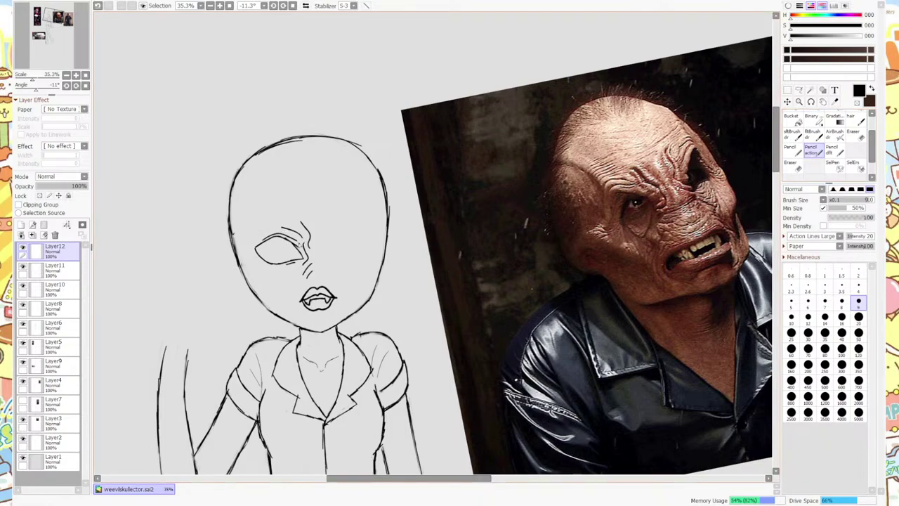
key("m")
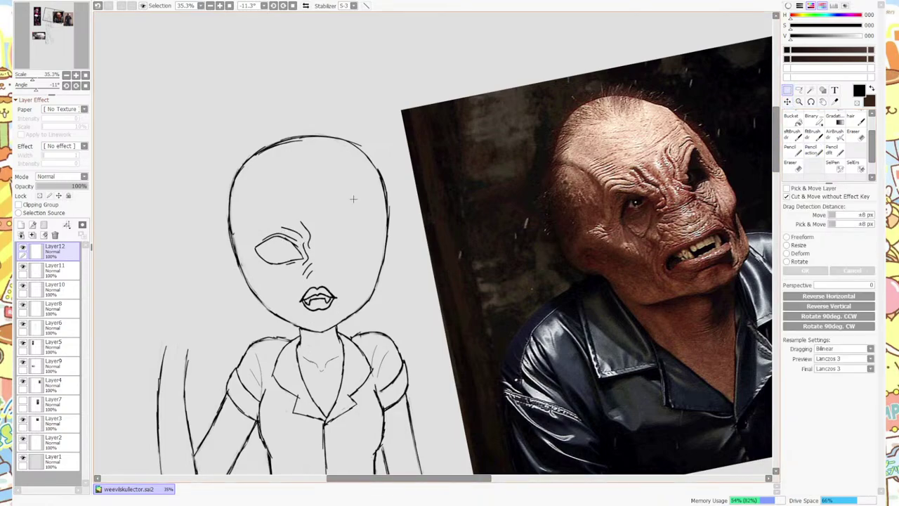
mouse_move(207, 198)
left_mouse_down()
mouse_move(382, 344)
mouse_move(376, 313)
left_mouse_up()
key("ctrl+d")
key("Delete")
left_click(97, 6)
left_click(98, 6)
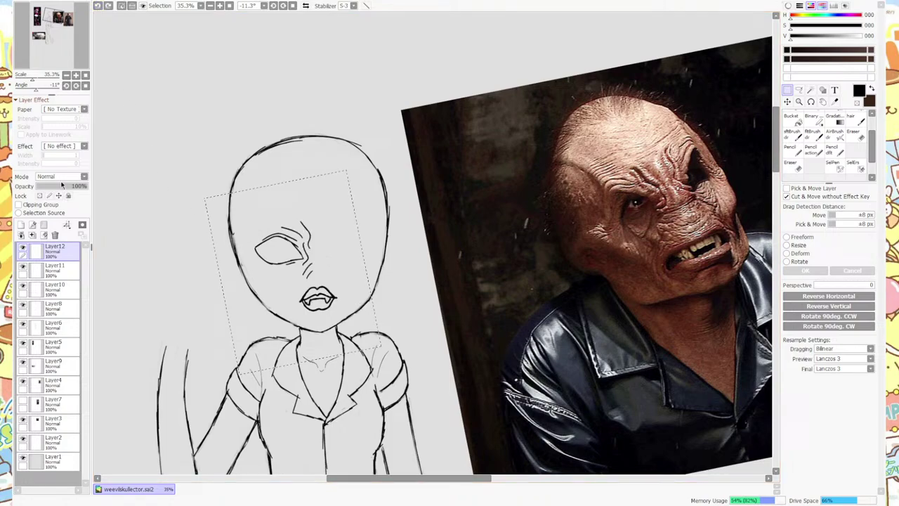
Merge the wrinkle layer into the eye layer, then paste a horizontally flipped copy of the eye and wrinkles.
left_click(33, 234)
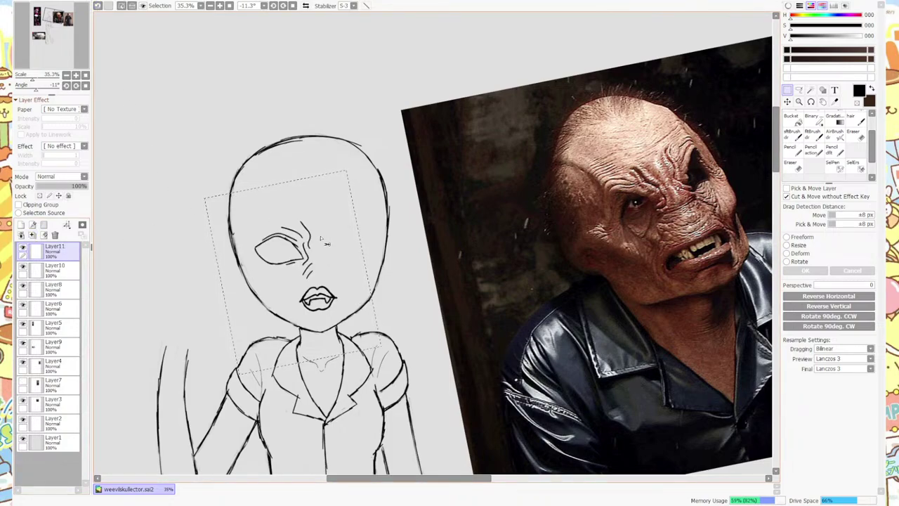
key("ctrl+z")
key("ctrl+d")
left_click_drag(203, 144, 362, 383)
key("ctrl+c")
key("ctrl+v")
left_click(828, 295)
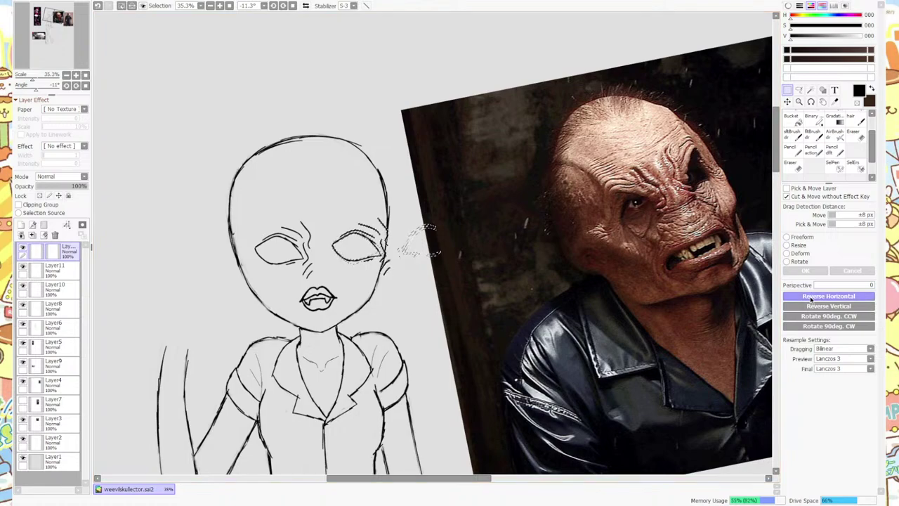
Move and rotate the flipped eye and wrinkles into place on the other half of the face and apply the transform.
mouse_move(351, 253)
left_mouse_down()
mouse_move(421, 231)
mouse_move(360, 244)
left_mouse_up()
key("ctrl+t")
left_click_drag(397, 281, 346, 254)
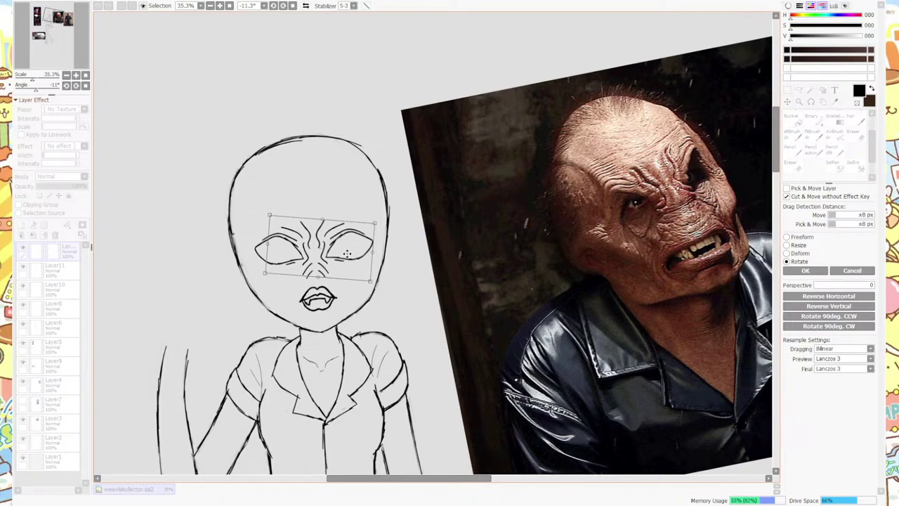
left_click(796, 272)
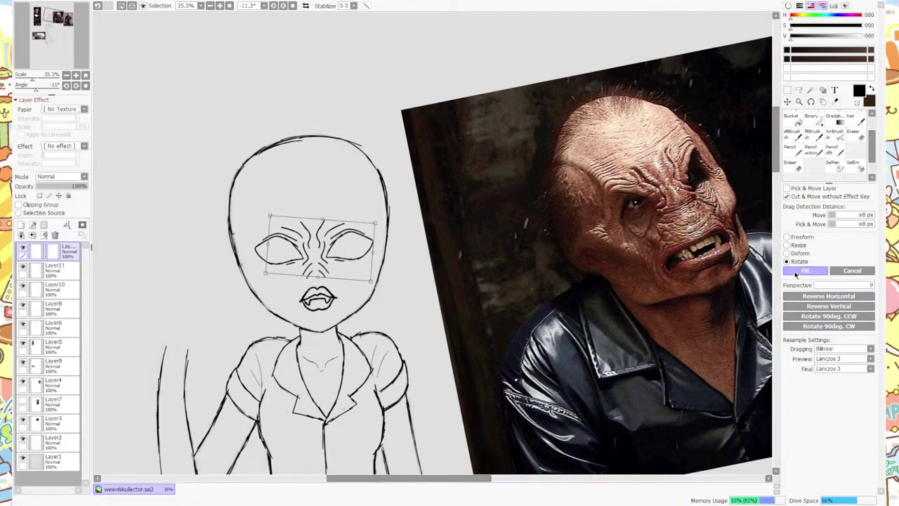
Try to join the two upper nose wrinkles into one arch with the action pencil.
left_click(790, 147)
scroll(331, 250, "up", 9)
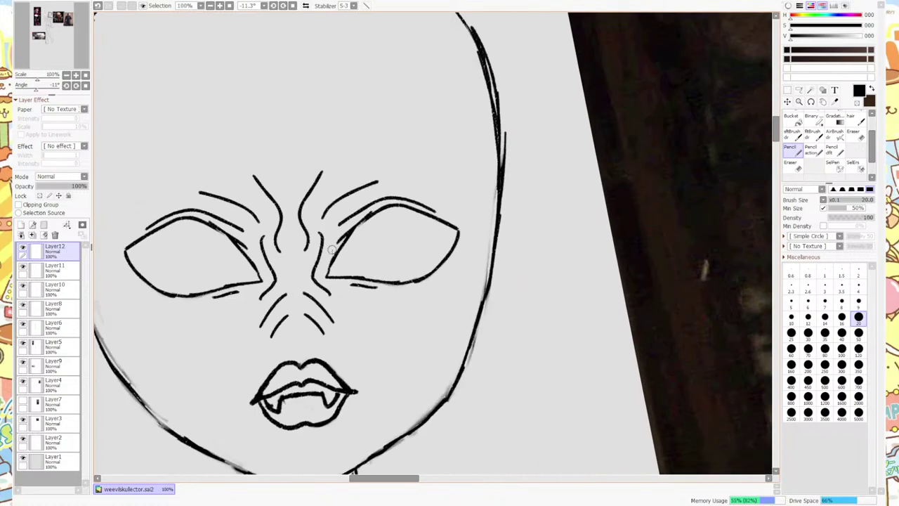
scroll(332, 249, "up", 3)
key("n")
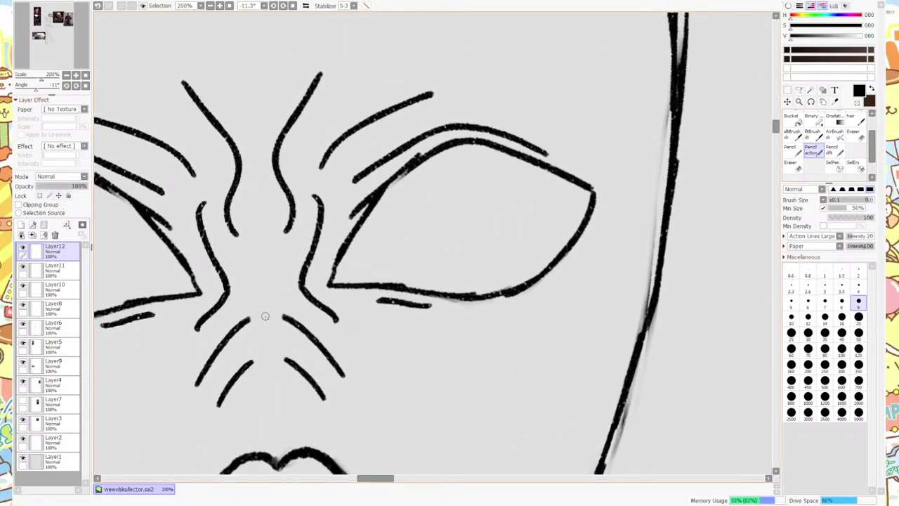
mouse_move(243, 321)
left_mouse_down()
mouse_move(271, 314)
mouse_move(291, 326)
left_mouse_up()
scroll(269, 257, "down", 11)
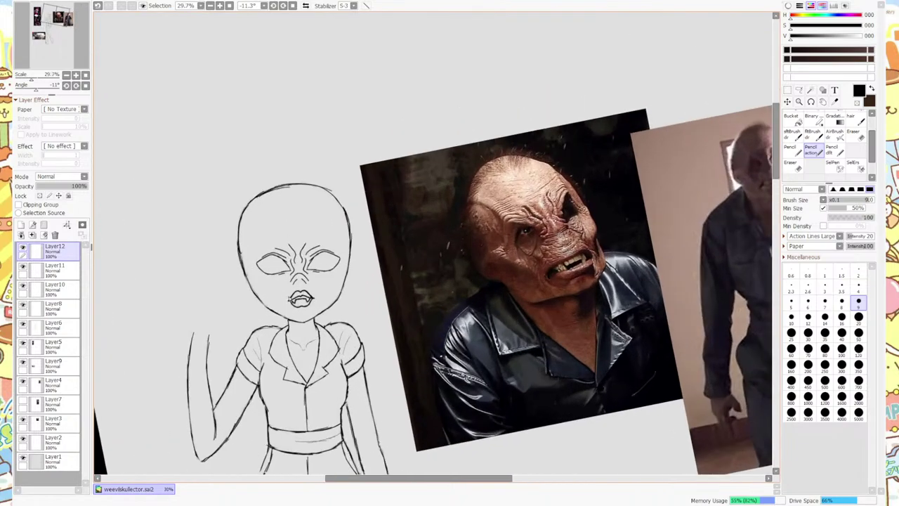
scroll(289, 298, "up", 3)
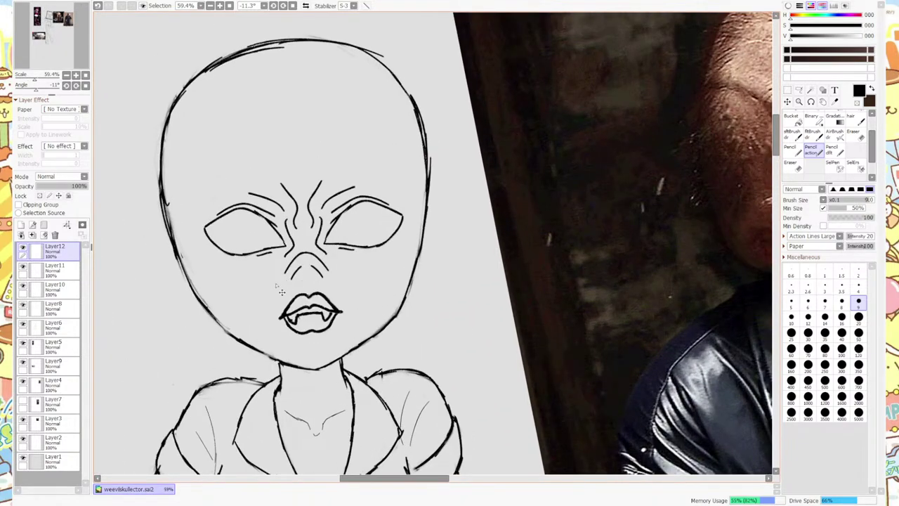
key("ctrl+v")
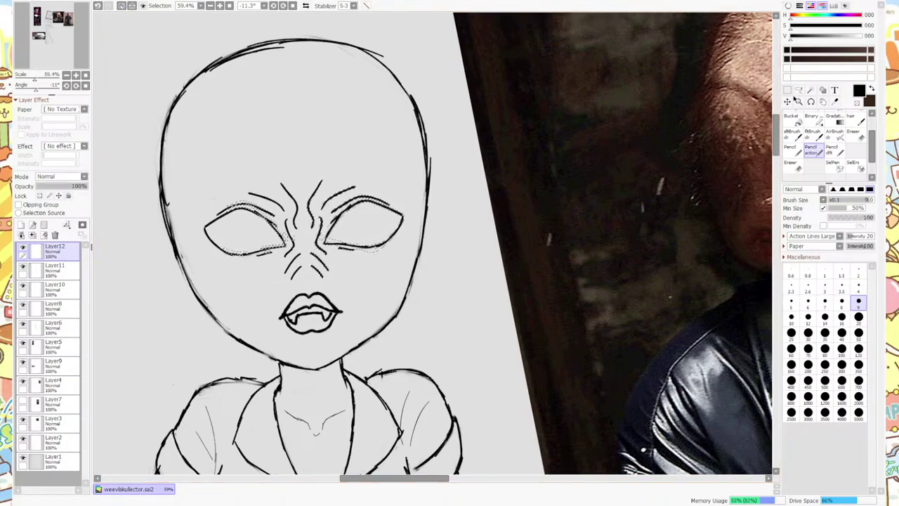
key("ctrl+t")
Try small hooked nostrils beneath the lower nose wrinkles, comparing the face with the reference images.
scroll(403, 241, "down", 10)
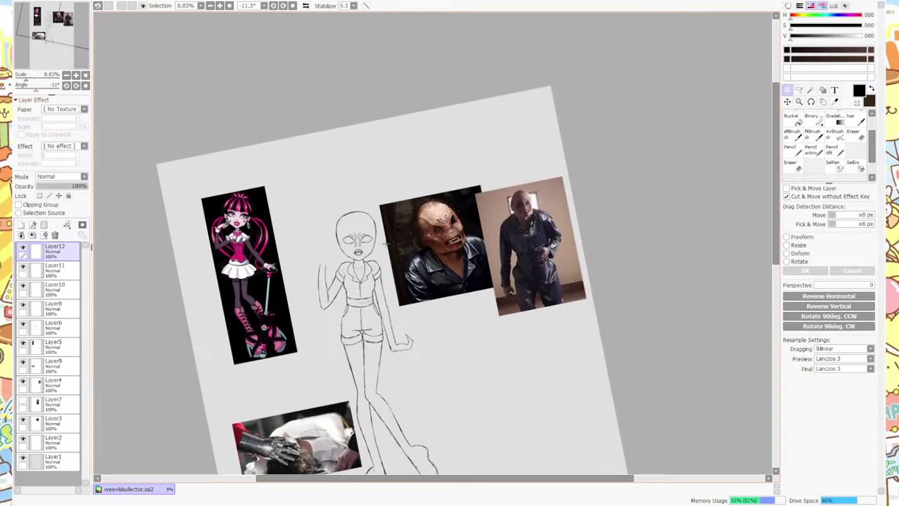
scroll(279, 254, "up", 5)
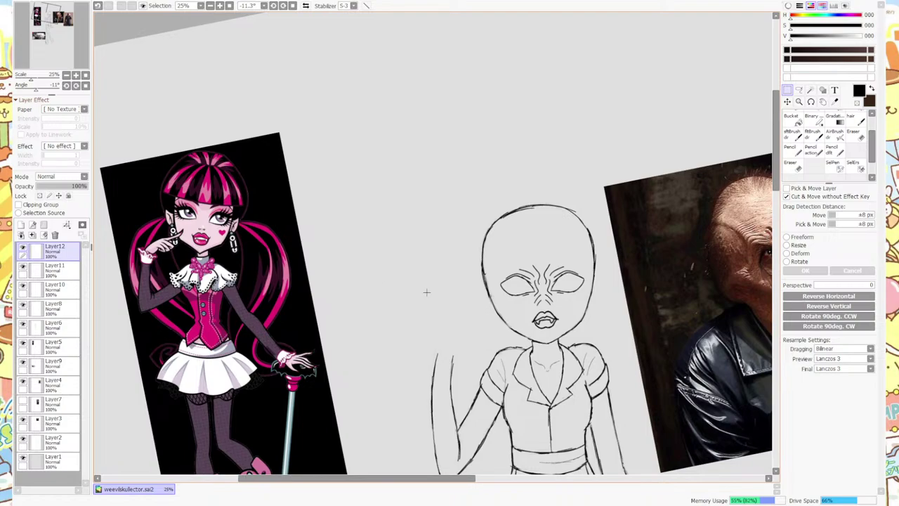
scroll(564, 324, "up", 4)
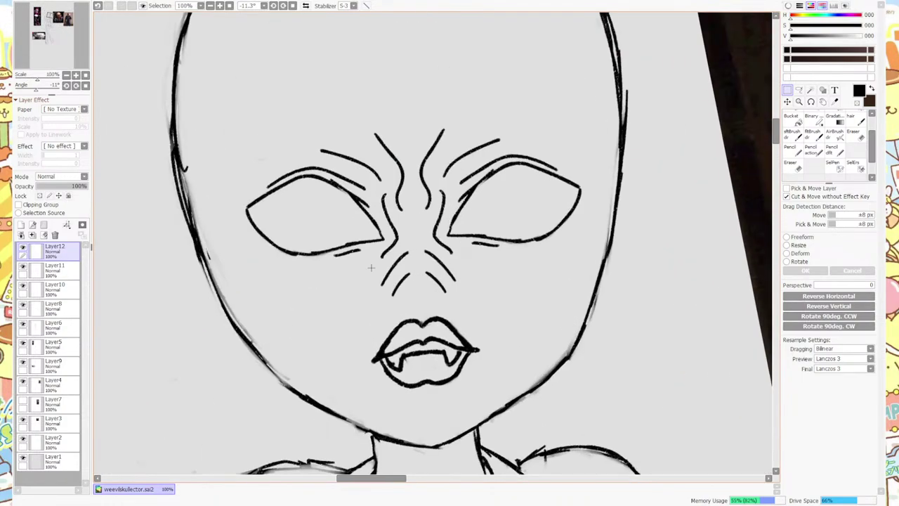
key("Return")
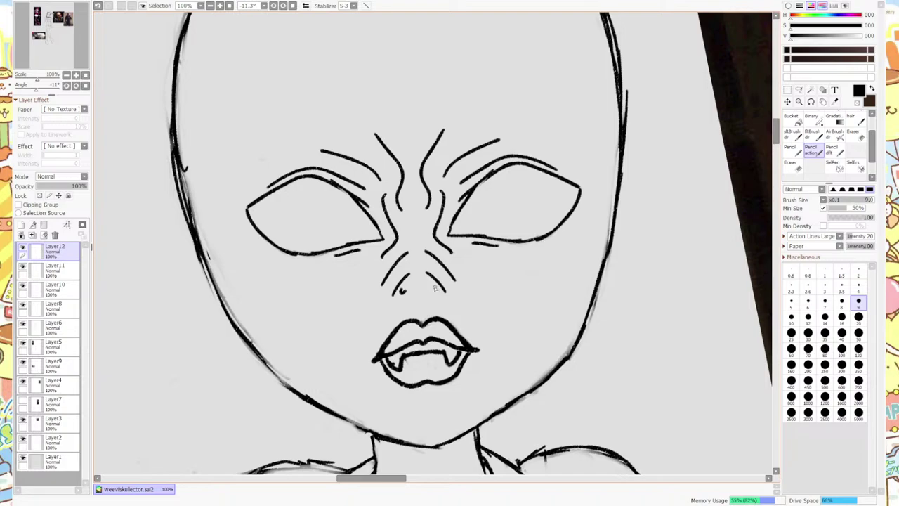
scroll(420, 311, "down", 5)
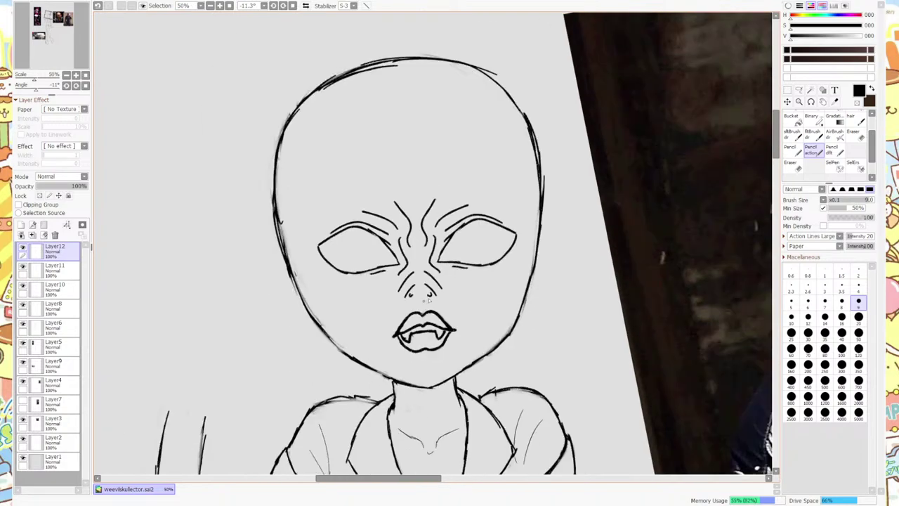
scroll(424, 299, "up", 5)
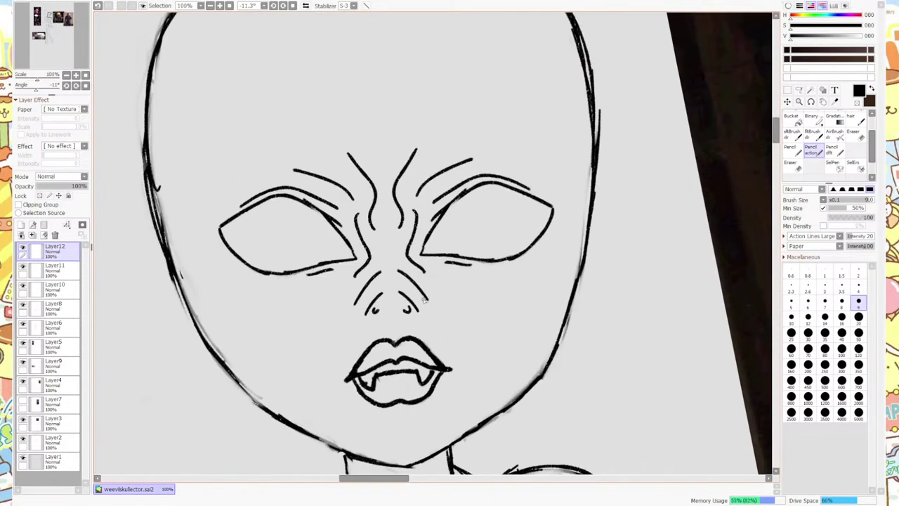
scroll(419, 298, "down", 5)
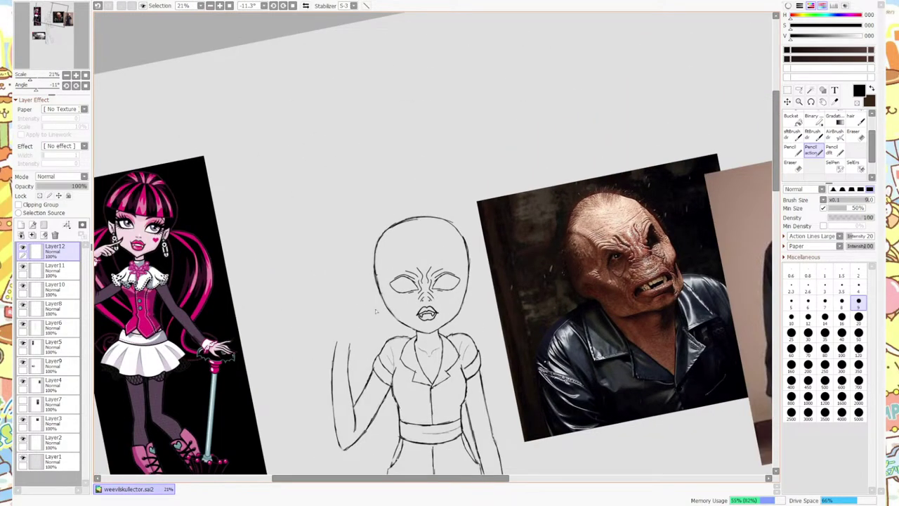
scroll(109, 178, "up", 3)
scroll(154, 140, "down", 3)
scroll(281, 175, "up", 6)
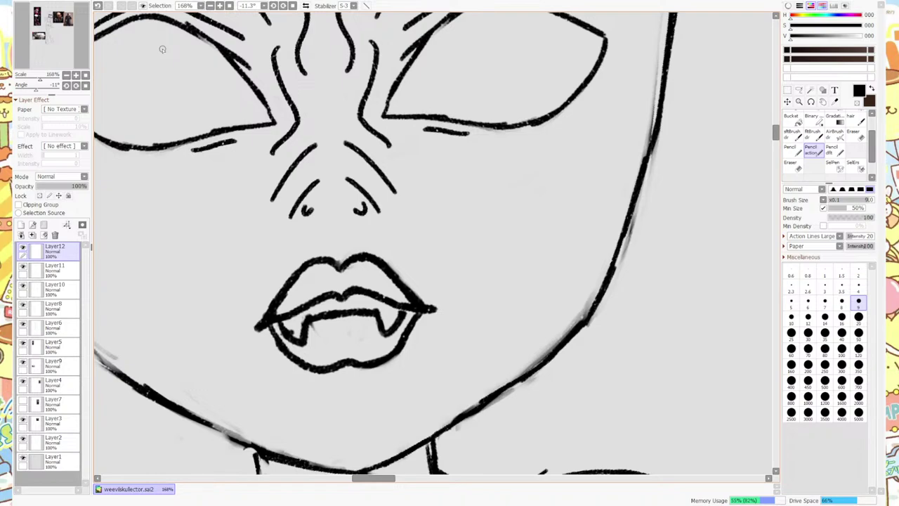
key("ctrl+z")
key("ctrl+z")
Draw two curved nostrils with short inner marks below the nose wrinkles, undoing and redrawing strokes that miss.
left_click_drag(316, 208, 359, 201)
key("ctrl+z")
key("ctrl+z")
key("ctrl+z")
mouse_move(310, 187)
left_mouse_down()
mouse_move(309, 216)
mouse_move(319, 210)
left_mouse_up()
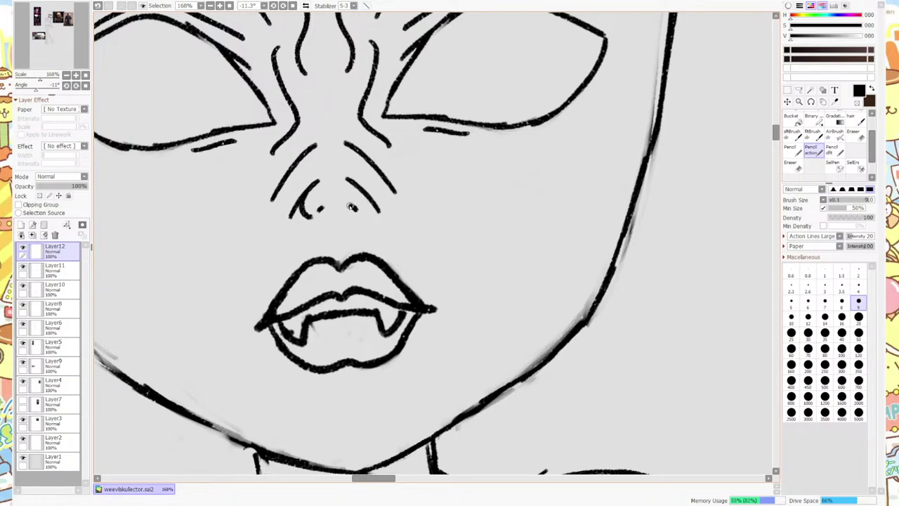
key("ctrl+z")
key("ctrl+z")
mouse_move(319, 208)
left_mouse_down()
mouse_move(356, 212)
mouse_move(363, 195)
mouse_move(367, 208)
left_mouse_up()
key("ctrl+z")
scroll(367, 222, "down", 10)
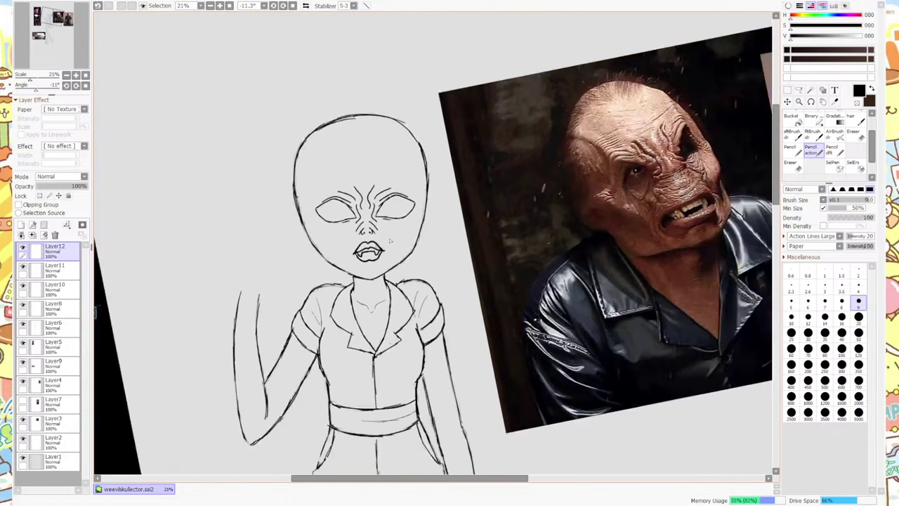
scroll(371, 223, "up", 10)
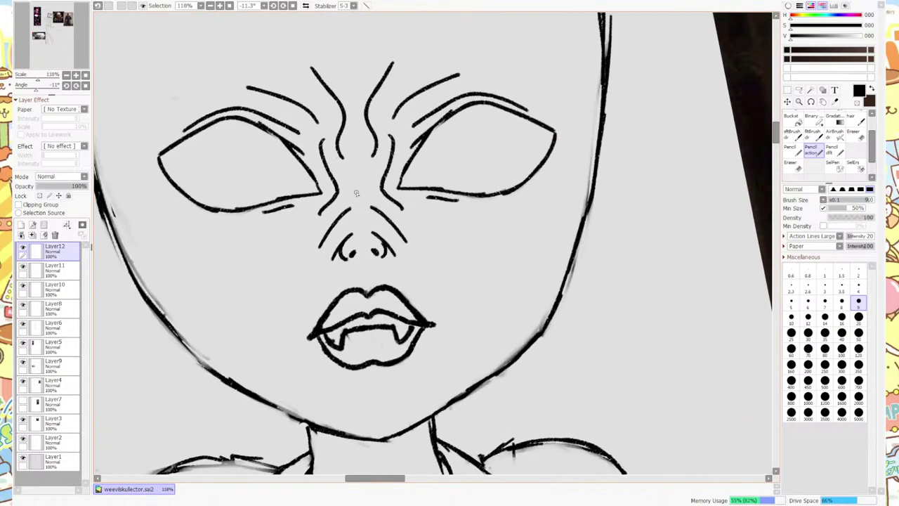
Try to sketch a round iris with an inner pupil circle in the left-hand eye using the action pencil.
scroll(371, 223, "down", 8)
scroll(358, 232, "up", 6)
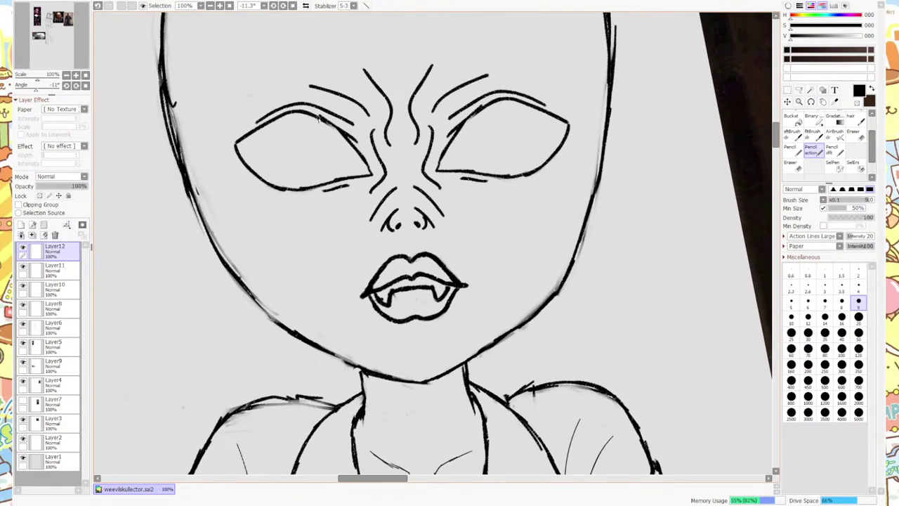
mouse_move(318, 119)
left_mouse_down()
mouse_move(296, 132)
mouse_move(318, 179)
left_mouse_up()
key("ctrl+z")
mouse_move(262, 140)
left_mouse_down()
mouse_move(294, 174)
mouse_move(323, 159)
mouse_move(327, 138)
left_mouse_up()
key("ctrl+z")
mouse_move(270, 127)
left_mouse_down()
mouse_move(330, 162)
mouse_move(330, 128)
mouse_move(297, 155)
mouse_move(323, 130)
mouse_move(296, 174)
mouse_move(333, 149)
mouse_move(324, 127)
mouse_move(288, 155)
mouse_move(320, 128)
mouse_move(309, 114)
left_mouse_up()
key("ctrl+z")
key("ctrl+z")
key("ctrl+z")
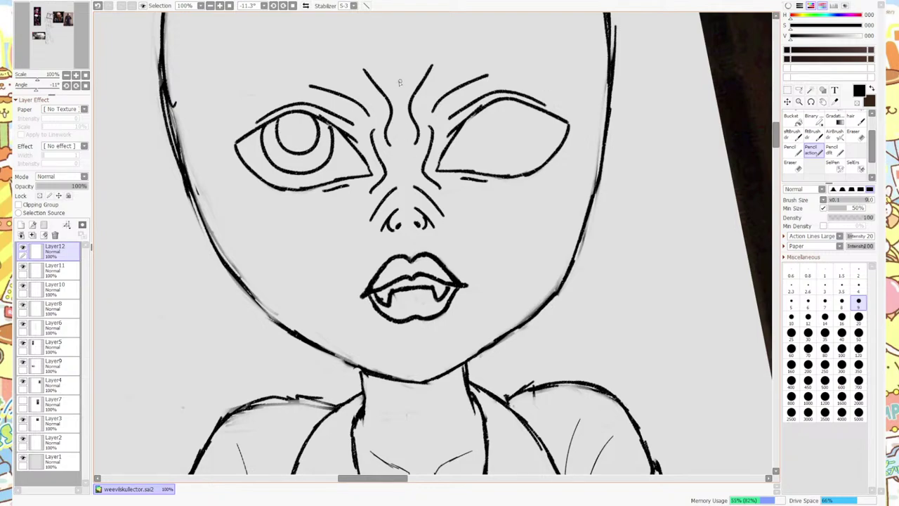
key("ctrl+z")
key("ctrl+z")
key("ctrl+z")
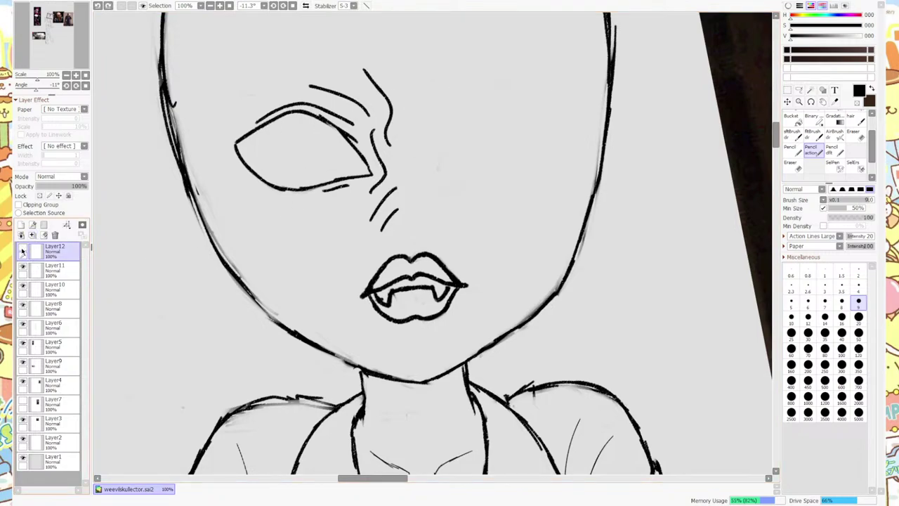
key("ctrl+y")
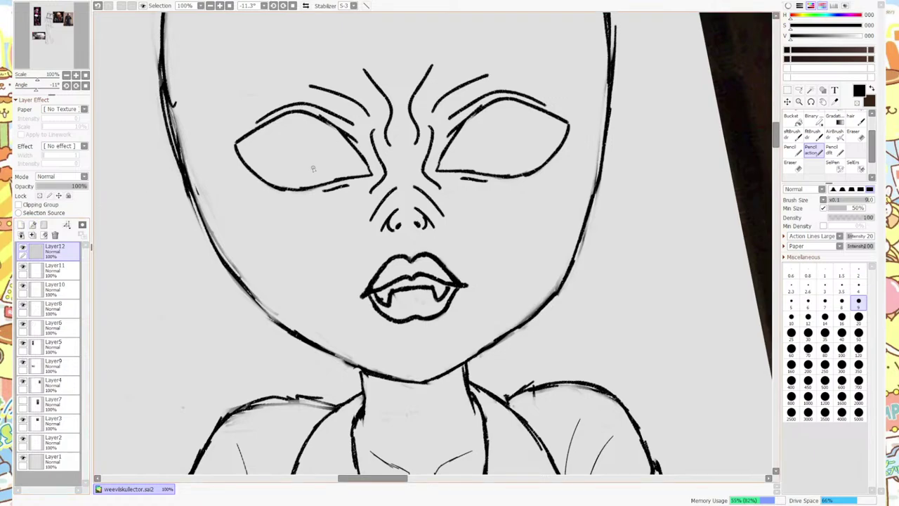
Try another freehand iris circle over the left-hand eye.
mouse_move(261, 143)
left_mouse_down()
mouse_move(281, 169)
mouse_move(271, 167)
mouse_move(298, 76)
mouse_move(309, 174)
mouse_move(278, 169)
left_mouse_up()
key("ctrl+z")
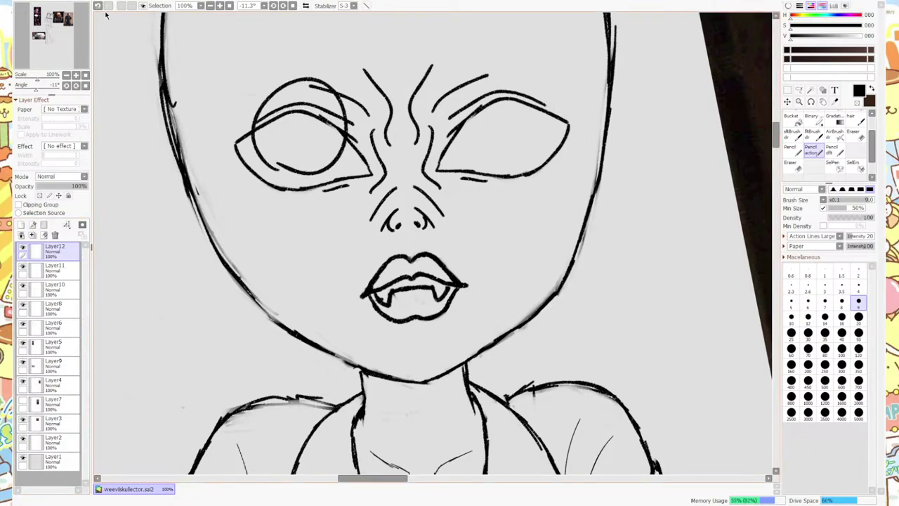
key("ctrl+z")
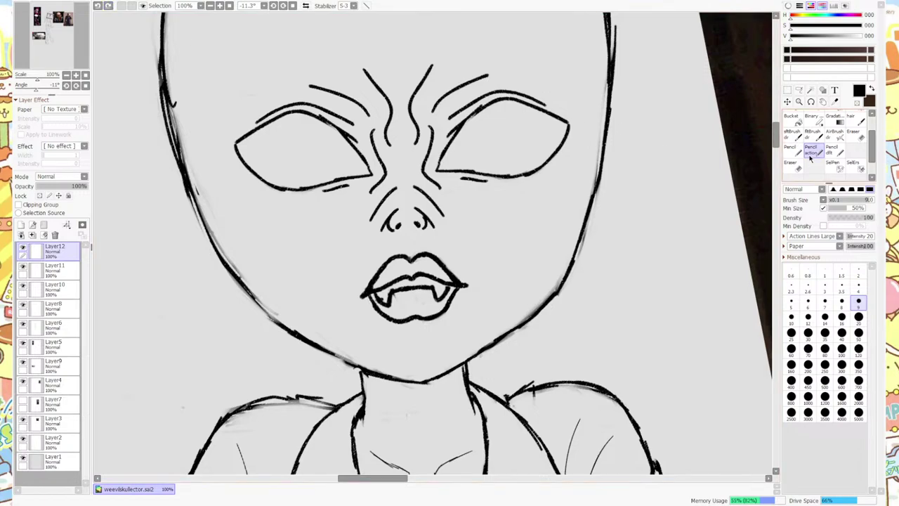
Lower the upper lid and crease lines of both eyes slightly on Layer11 using a Deform transform.
left_click(788, 91)
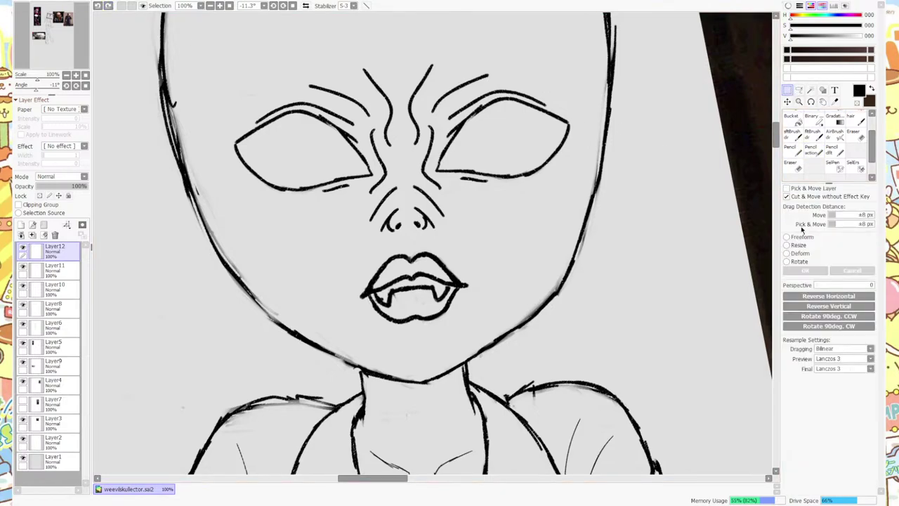
left_click(811, 151)
left_click(842, 169)
mouse_move(238, 135)
left_mouse_down()
mouse_move(311, 104)
mouse_move(348, 130)
mouse_move(376, 172)
left_mouse_up()
left_click(858, 317)
mouse_move(437, 167)
left_mouse_down()
mouse_move(471, 115)
mouse_move(456, 109)
mouse_move(496, 99)
mouse_move(466, 116)
mouse_move(473, 101)
mouse_move(497, 106)
mouse_move(492, 95)
mouse_move(516, 91)
mouse_move(573, 119)
left_mouse_up()
key("ctrl+t")
left_click(799, 254)
left_click(56, 270)
key("ctrl+t")
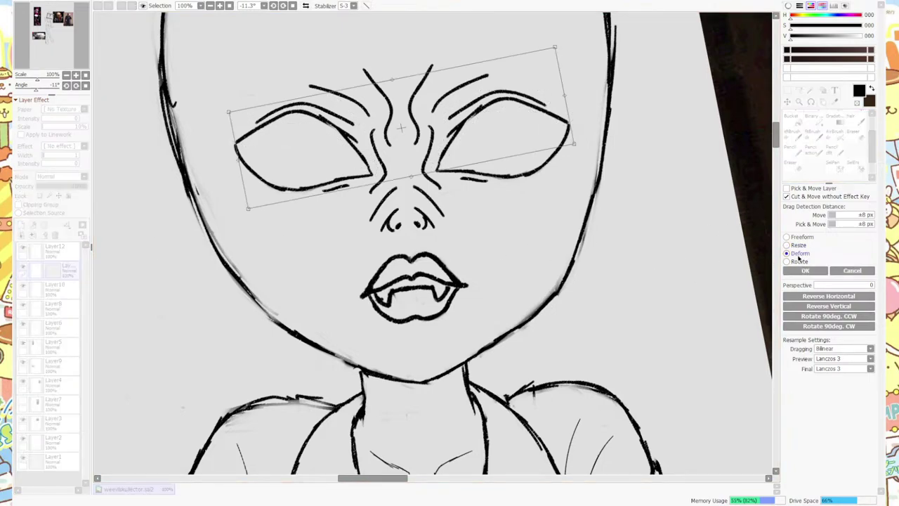
left_click_drag(563, 60, 567, 75)
left_click_drag(229, 112, 233, 118)
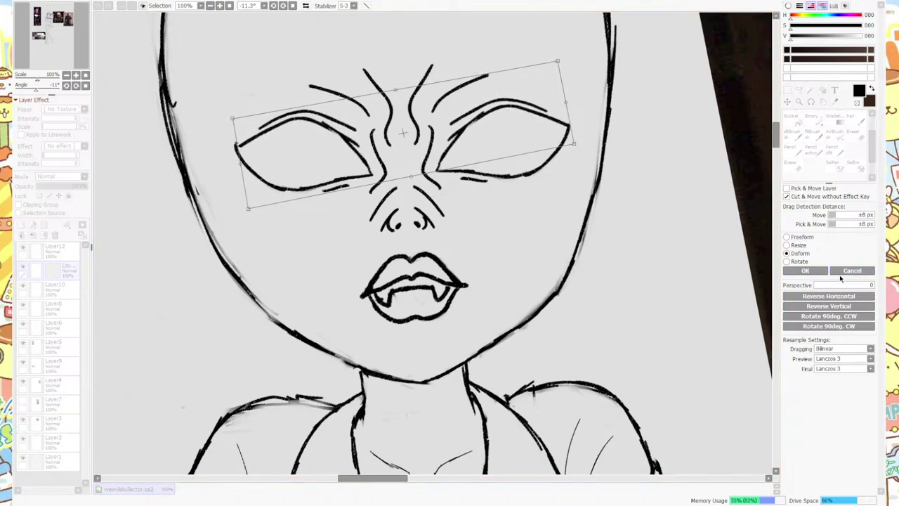
left_click(805, 270)
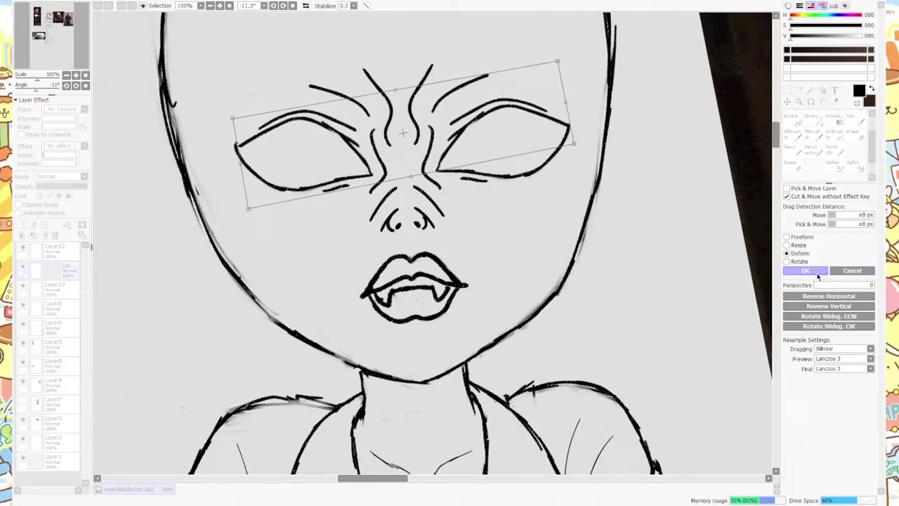
Draw a round iris circle in the left-hand eye on Layer12 with the action pencil, undoing unsatisfactory circles.
left_click(47, 250)
left_click(811, 151)
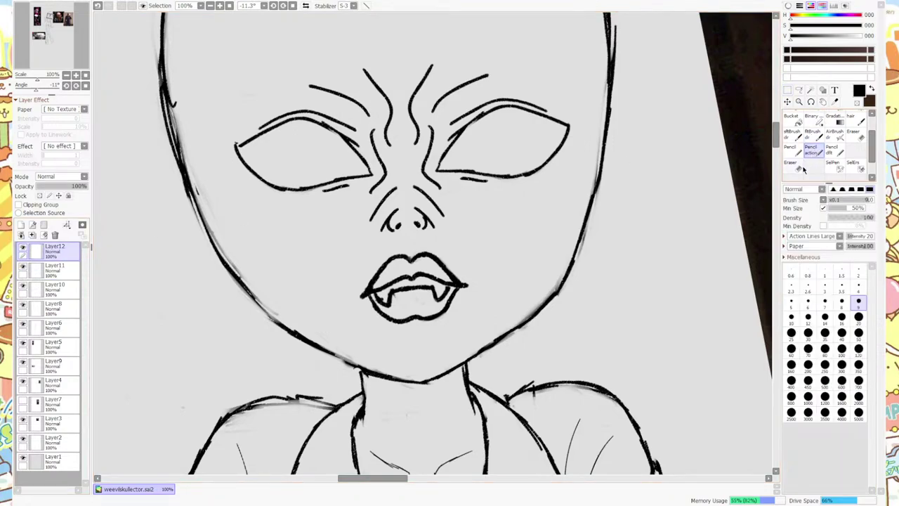
left_click_drag(258, 122, 290, 168)
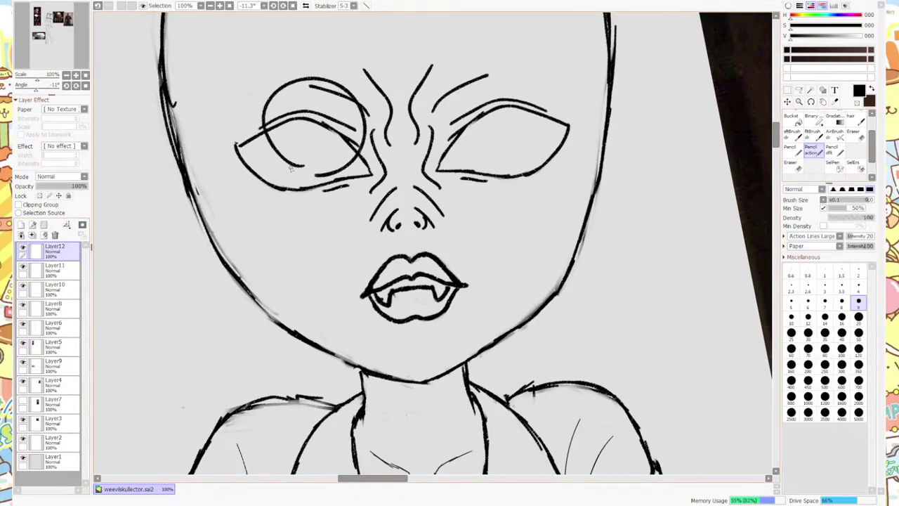
key("ctrl+z")
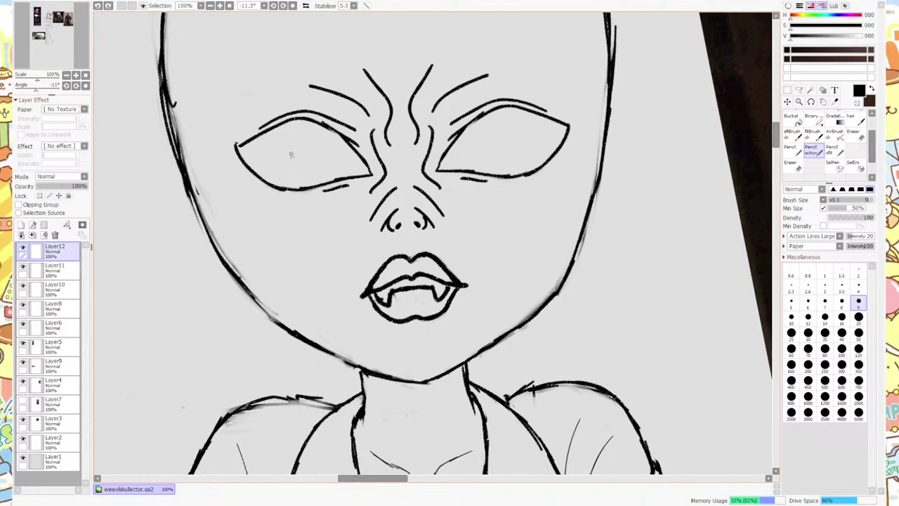
mouse_move(265, 133)
left_mouse_down()
mouse_move(346, 111)
mouse_move(297, 177)
mouse_move(267, 143)
mouse_move(340, 95)
mouse_move(365, 172)
left_mouse_up()
key("ctrl+z")
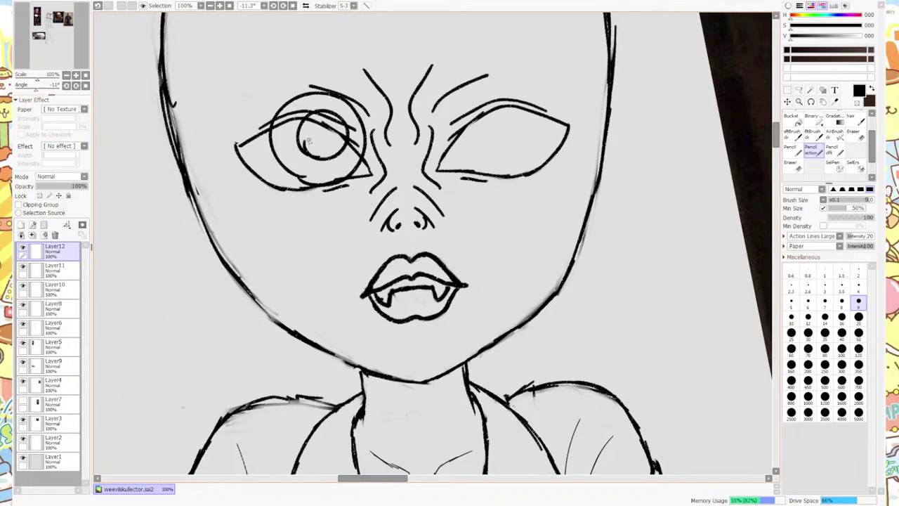
key("ctrl+z")
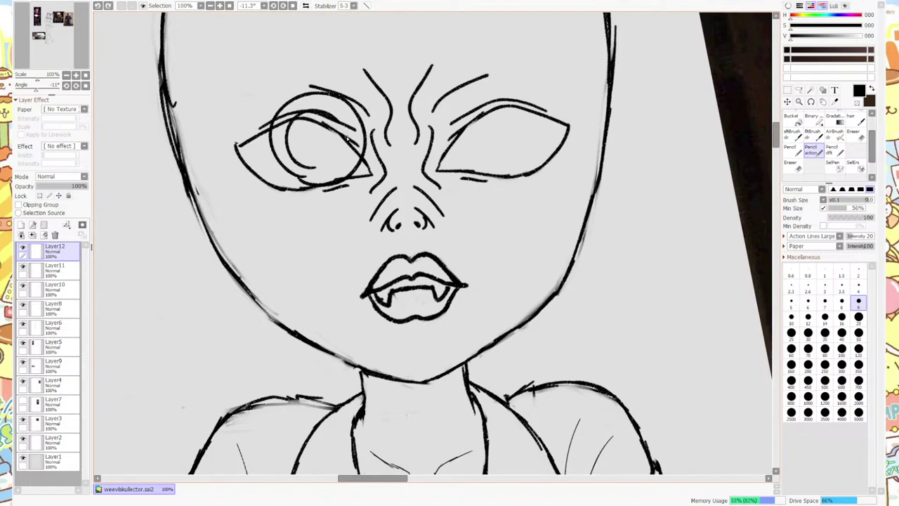
key("ctrl+z")
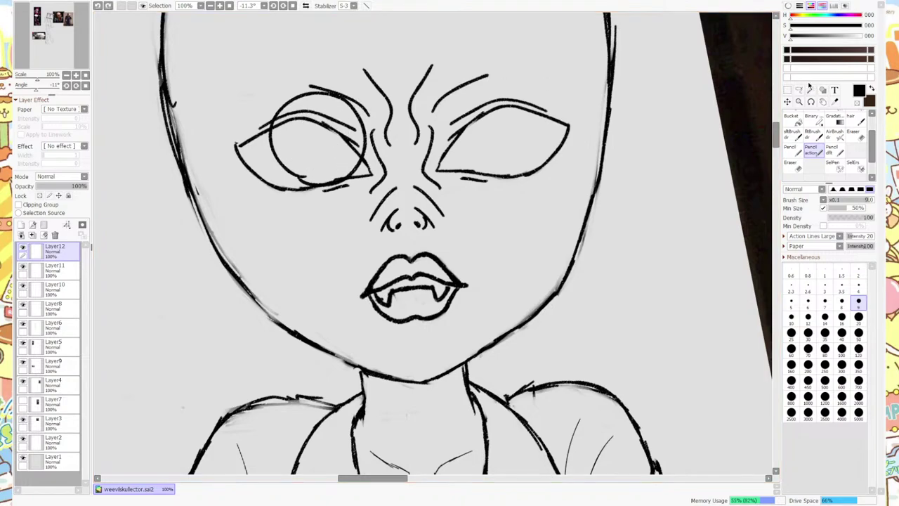
Select the iris circle and flip it vertically so that its rough gap sits above the upper eyelid.
left_click(787, 89)
left_click(811, 150)
key("ctrl+t")
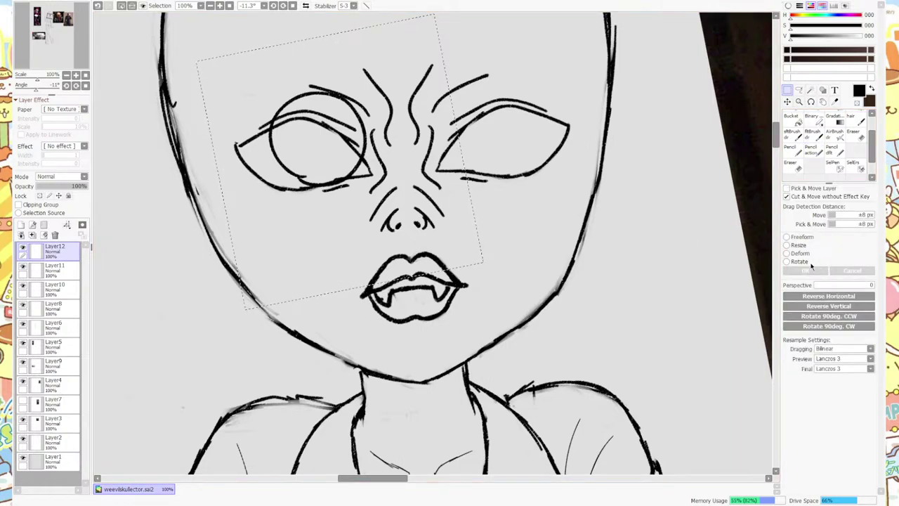
left_click_drag(373, 78, 383, 119)
left_click(805, 270)
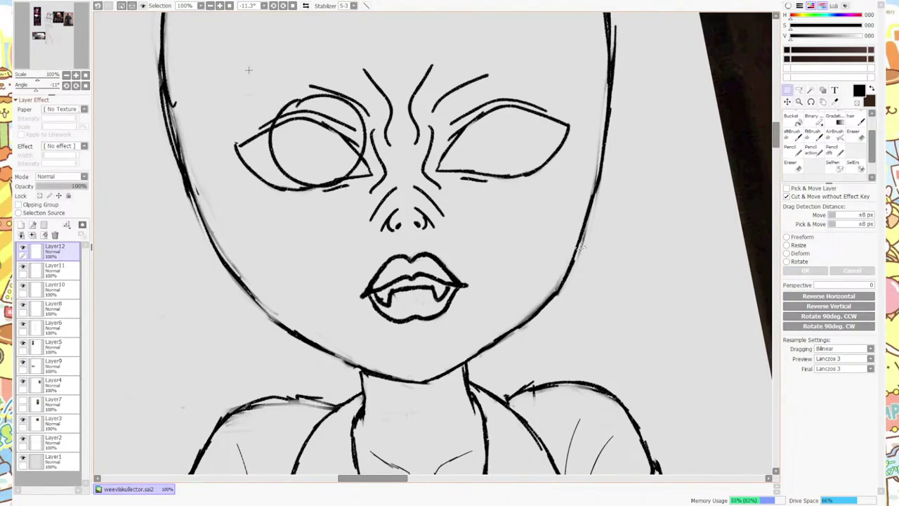
Add a smaller copy of the iris circle inside it as the pupil, merge it into Layer12, and shift both towards the outer upper eyelid.
key("ctrl+c")
key("ctrl+v")
left_click_drag(335, 169, 314, 155)
key("ctrl+t")
left_click(806, 270)
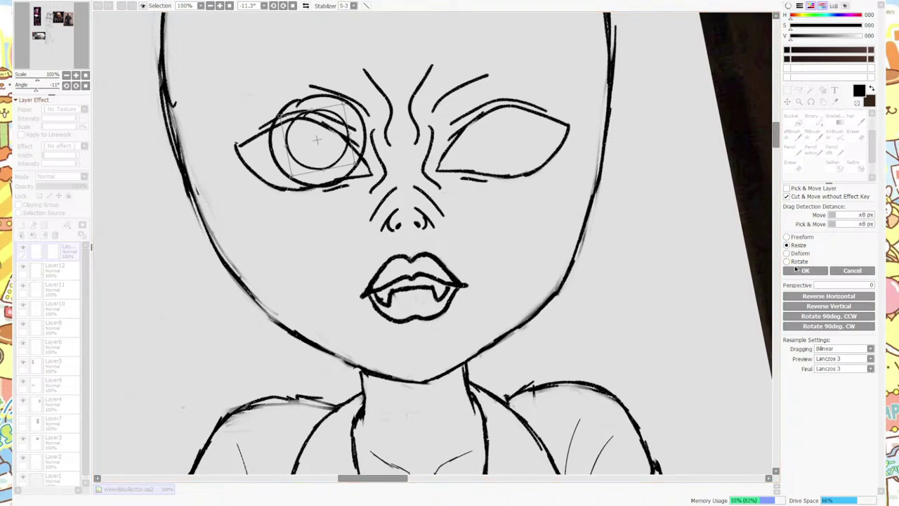
left_click(32, 235)
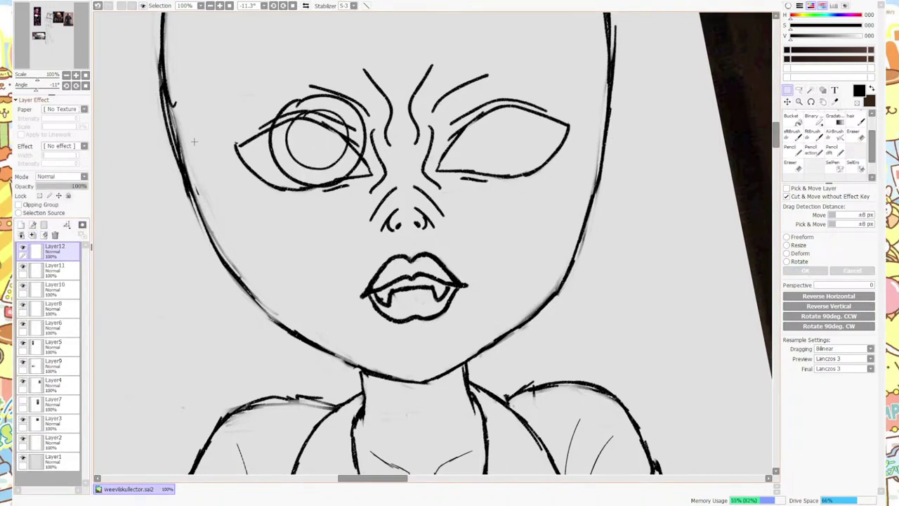
left_click_drag(194, 141, 182, 129)
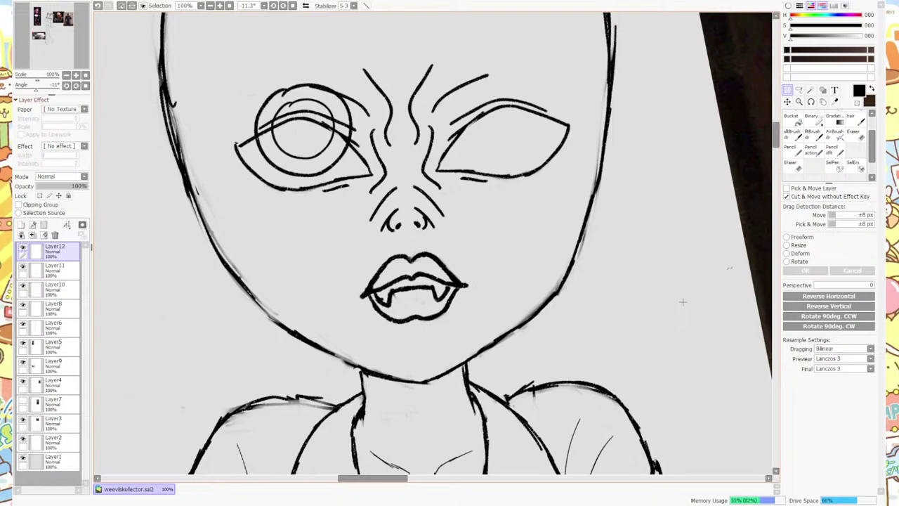
Try erasing the parts of the iris and pupil circles that extend above the left-hand eye's upper lid.
key("e")
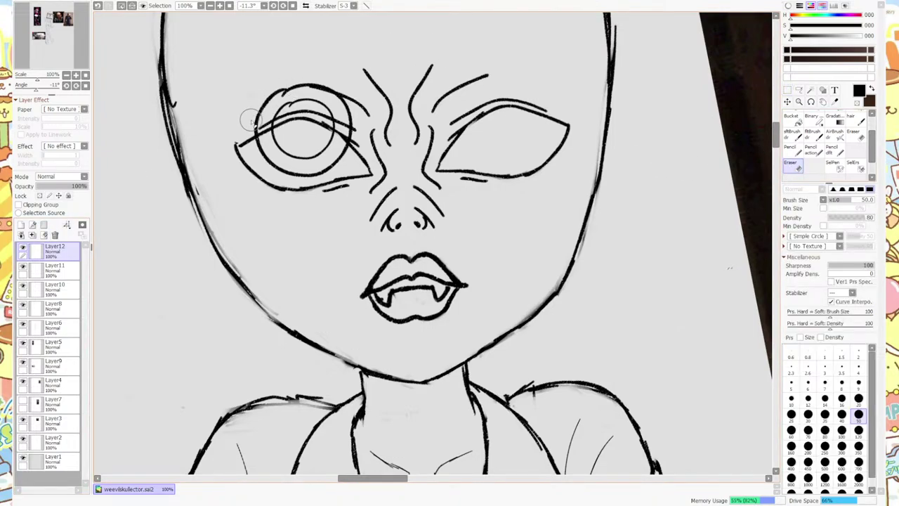
left_click(788, 89)
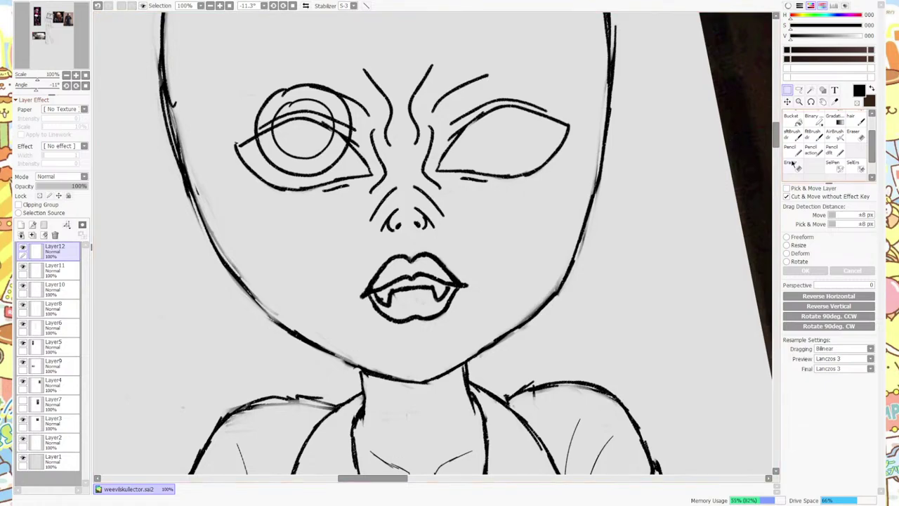
key("e")
mouse_move(316, 78)
left_mouse_down()
mouse_move(281, 103)
mouse_move(284, 85)
mouse_move(309, 93)
mouse_move(299, 97)
mouse_move(368, 129)
left_mouse_up()
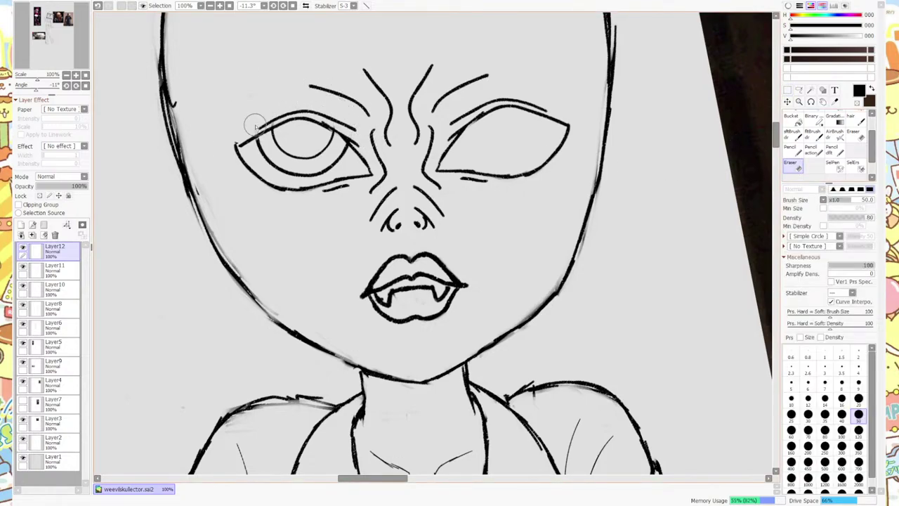
Compare the face with the reference images and undo the last erasure on the iris.
scroll(358, 127, "down", 6)
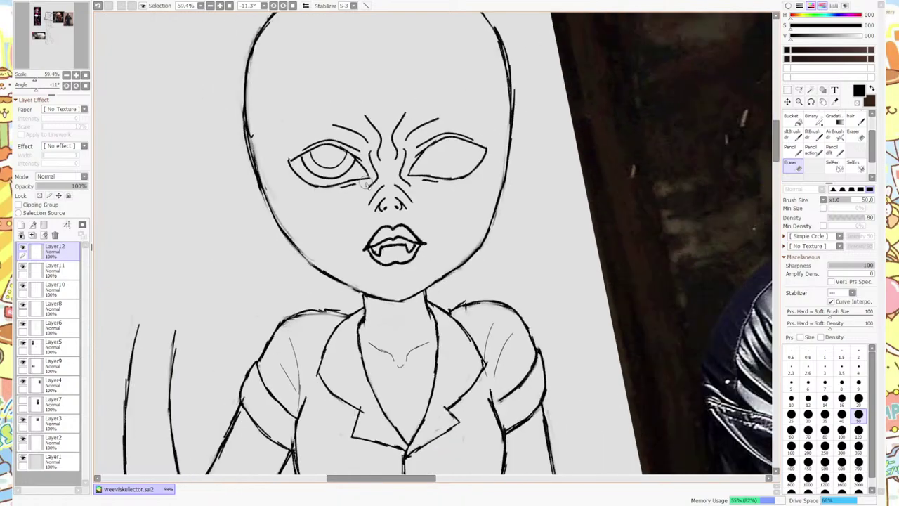
scroll(285, 199, "up", 2)
scroll(285, 199, "down", 2)
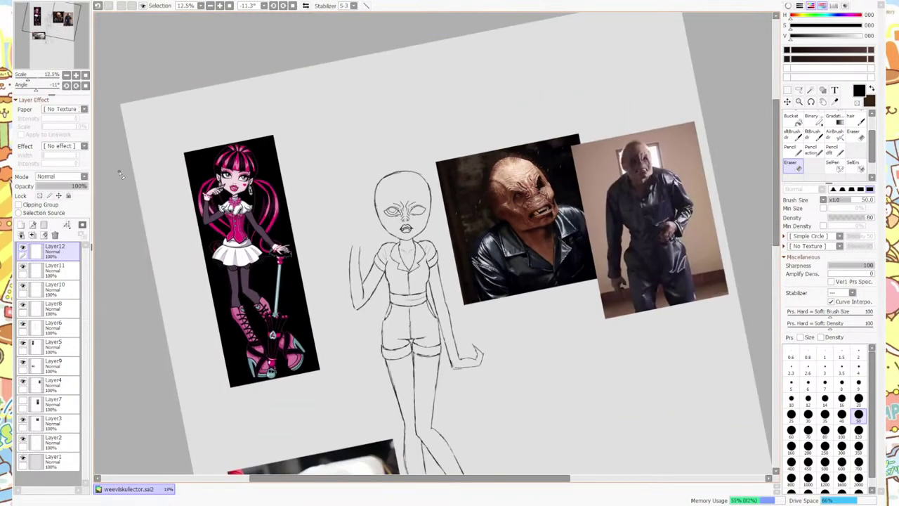
scroll(211, 192, "up", 5)
scroll(253, 183, "down", 3)
left_click_drag(617, 262, 240, 190)
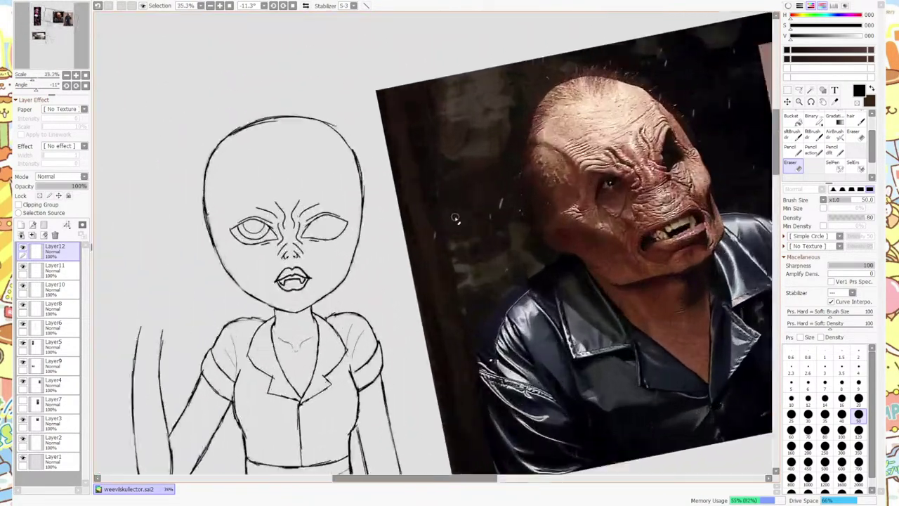
scroll(181, 217, "up", 6)
left_click(98, 6)
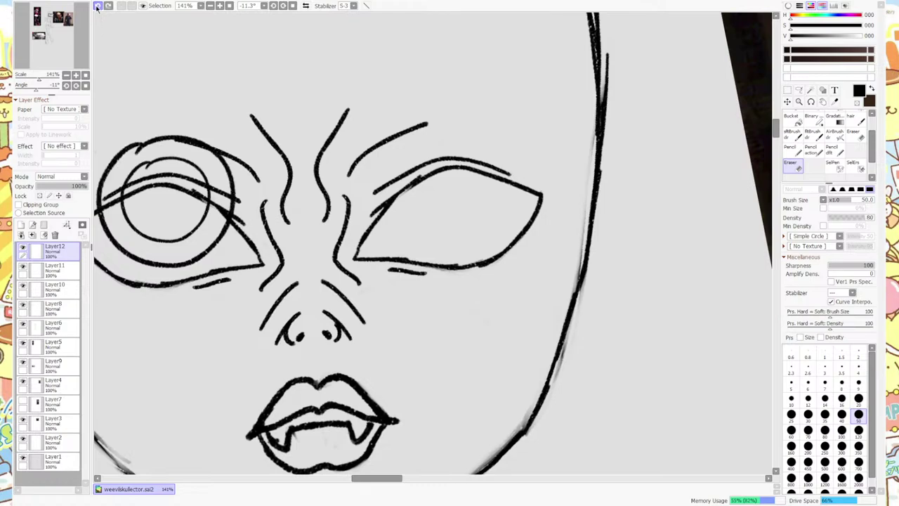
scroll(307, 80, "down", 5)
scroll(473, 106, "up", 5)
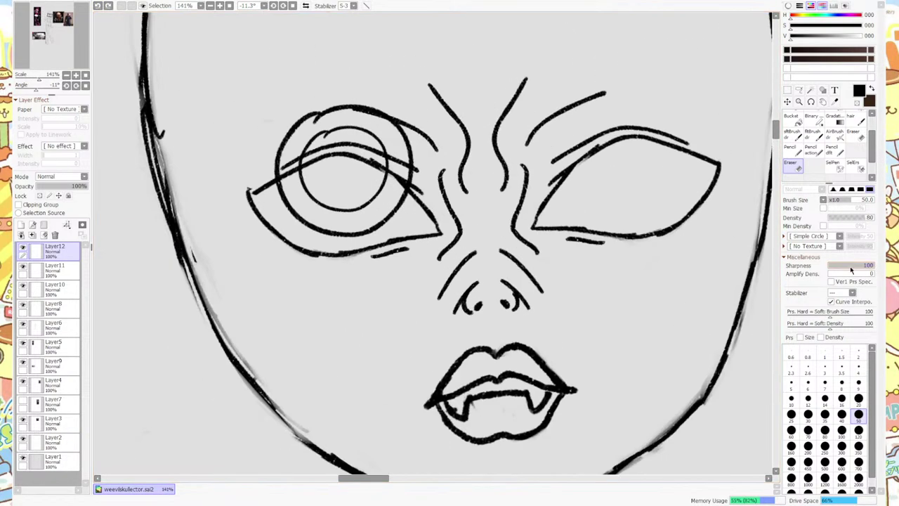
Shrink and centre the iris and pupil in the left-hand eye, and erase the parts above the upper lid.
left_click(787, 91)
key("ctrl+t")
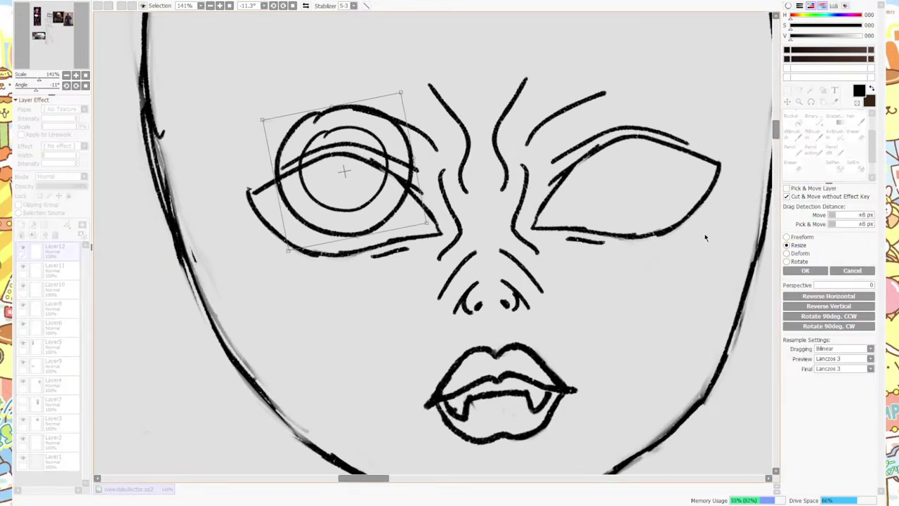
mouse_move(406, 94)
left_mouse_down()
mouse_move(366, 125)
mouse_move(398, 121)
mouse_move(389, 125)
left_mouse_up()
left_click_drag(305, 193, 317, 186)
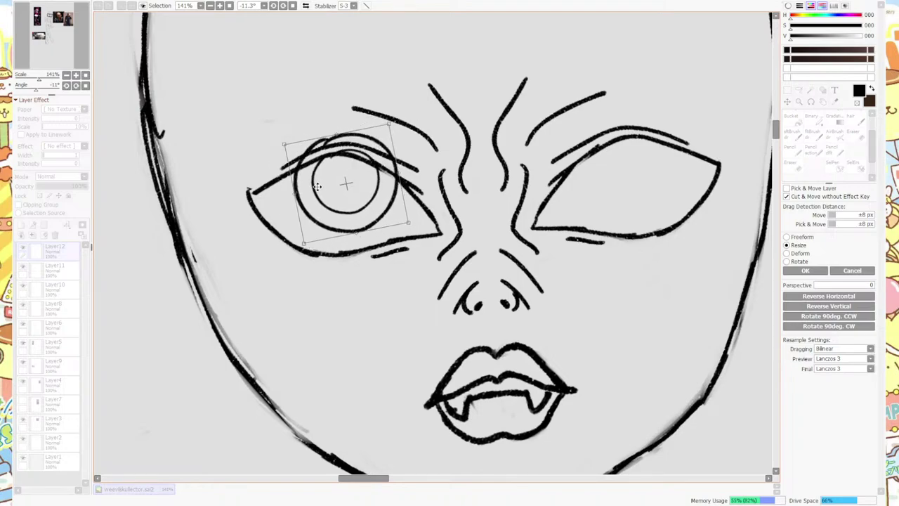
left_click(804, 271)
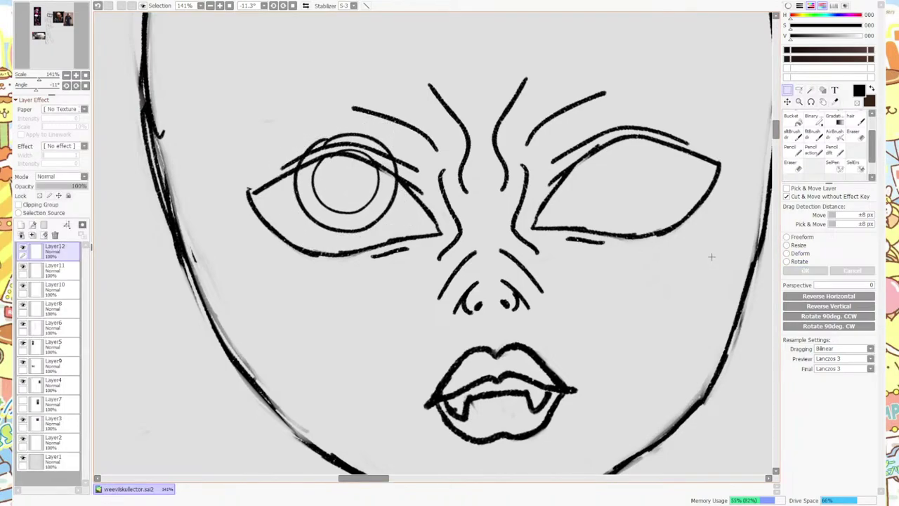
left_click(791, 165)
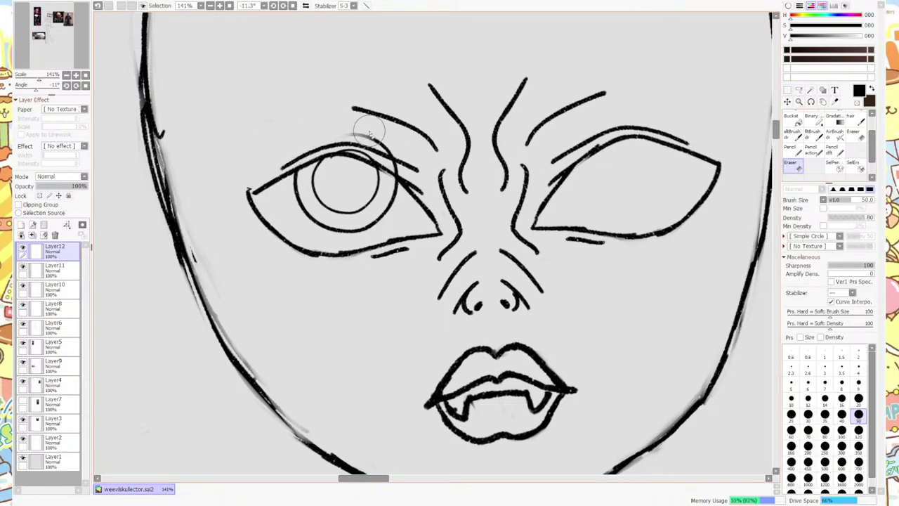
mouse_move(368, 133)
left_mouse_down()
mouse_move(394, 148)
mouse_move(345, 133)
mouse_move(400, 161)
mouse_move(340, 136)
mouse_move(364, 143)
left_mouse_up()
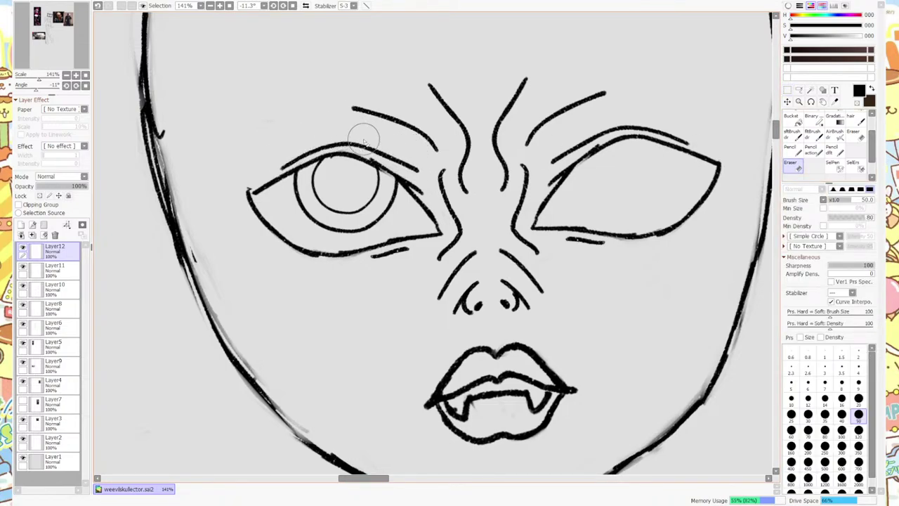
Copy the iris and pupil from the left-hand eye into the right-hand eye and flip the copy horizontally.
left_click(788, 92)
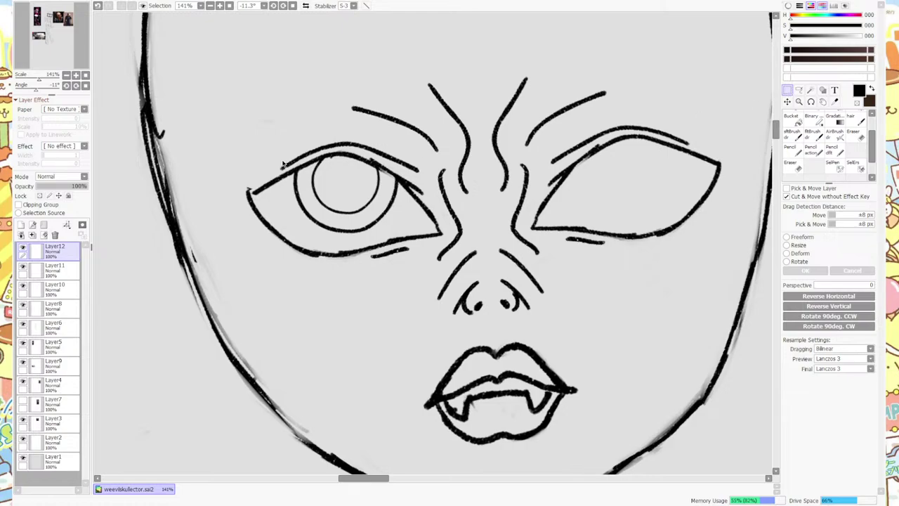
left_click_drag(237, 111, 457, 288)
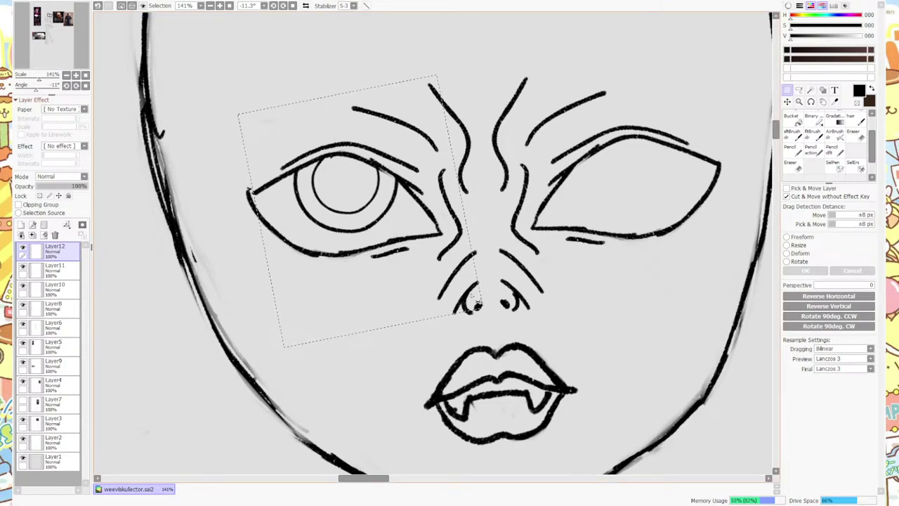
key("ctrl+c")
key("ctrl+v")
left_click_drag(217, 70, 501, 59)
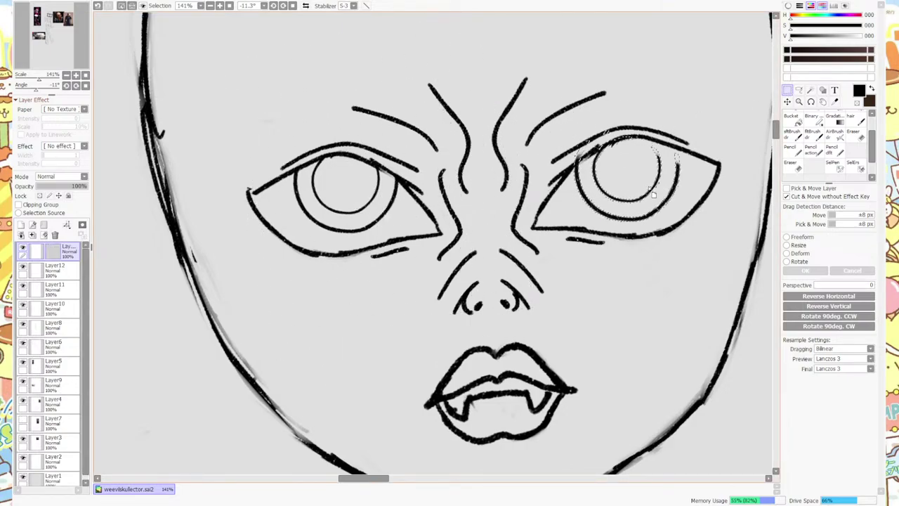
left_click(829, 296)
left_click(829, 296)
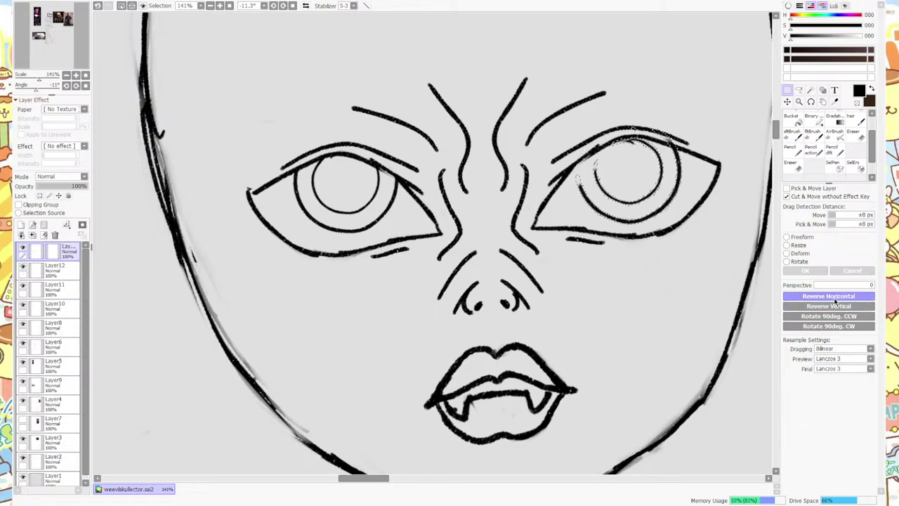
Move and rotate the flipped iris and pupil to fit under the right-hand eye's upper lid.
left_click_drag(652, 227, 672, 225)
left_click(786, 260)
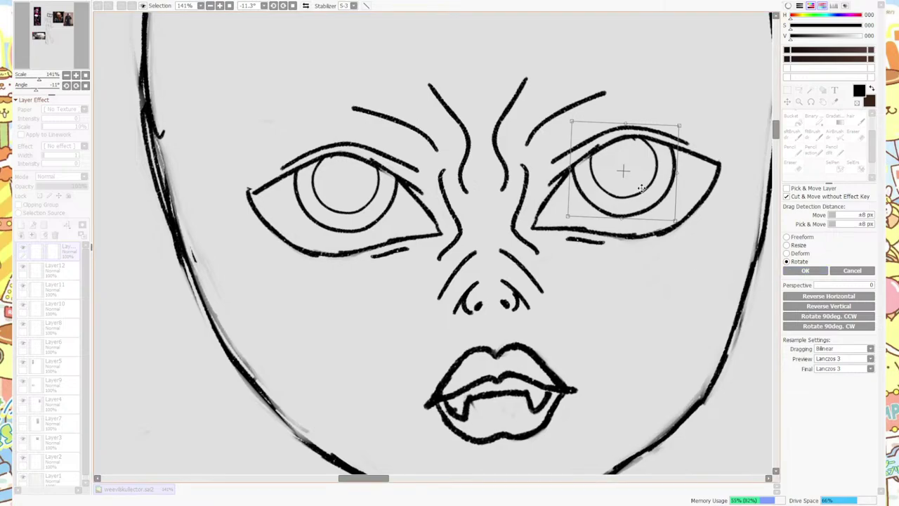
left_click_drag(644, 190, 665, 184)
left_click(805, 271)
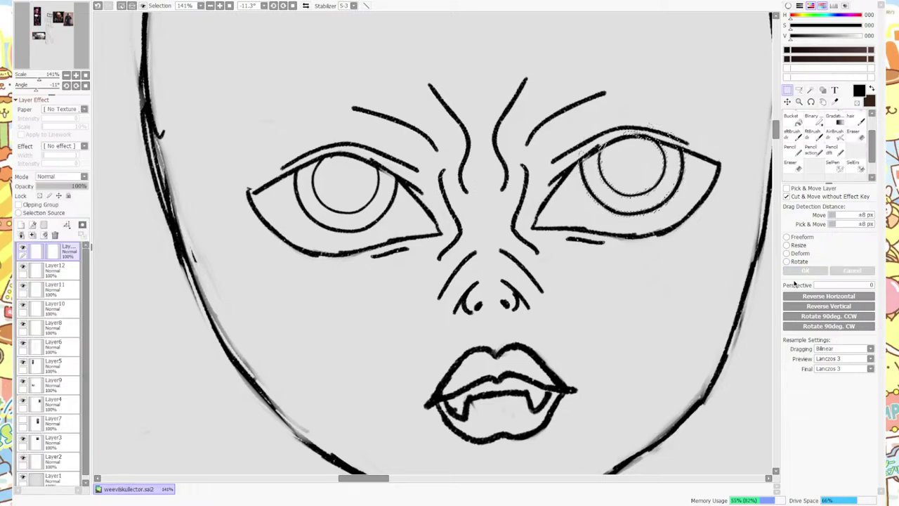
scroll(435, 244, "down", 6)
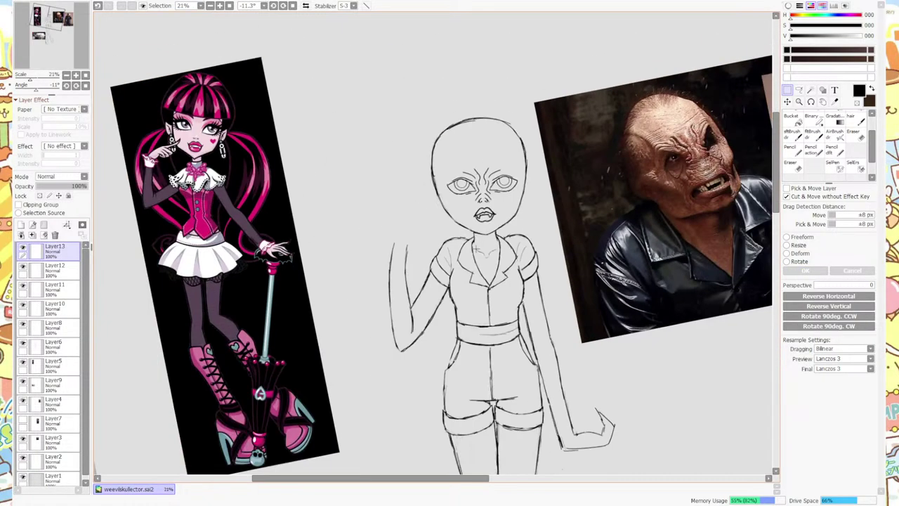
scroll(485, 202, "up", 6)
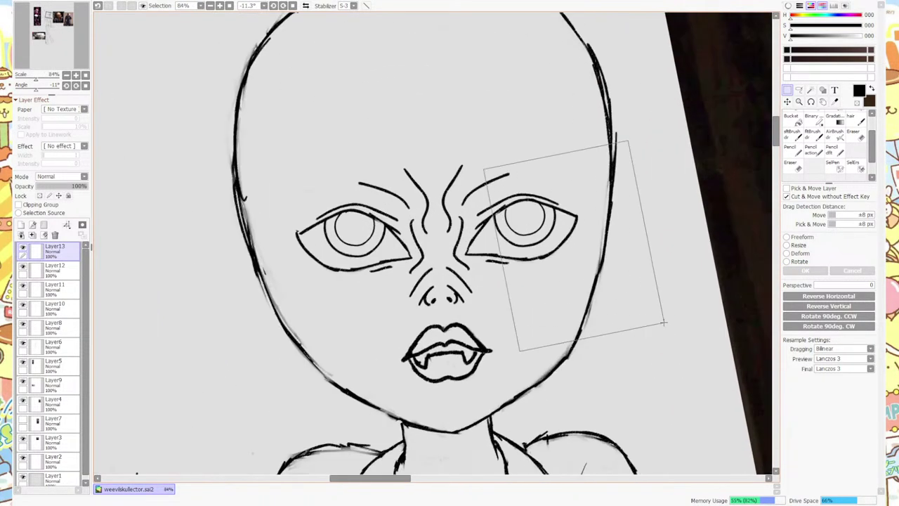
Nudge the irises and pupils of both eyes into place and merge the copied pair into Layer12.
left_click_drag(538, 241, 529, 244)
key("ctrl+d")
scroll(330, 248, "up", 3)
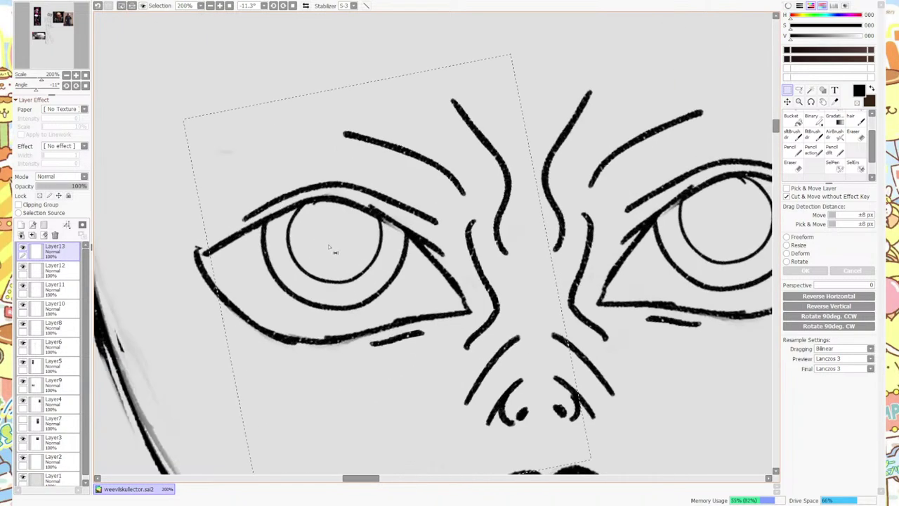
left_click(31, 237)
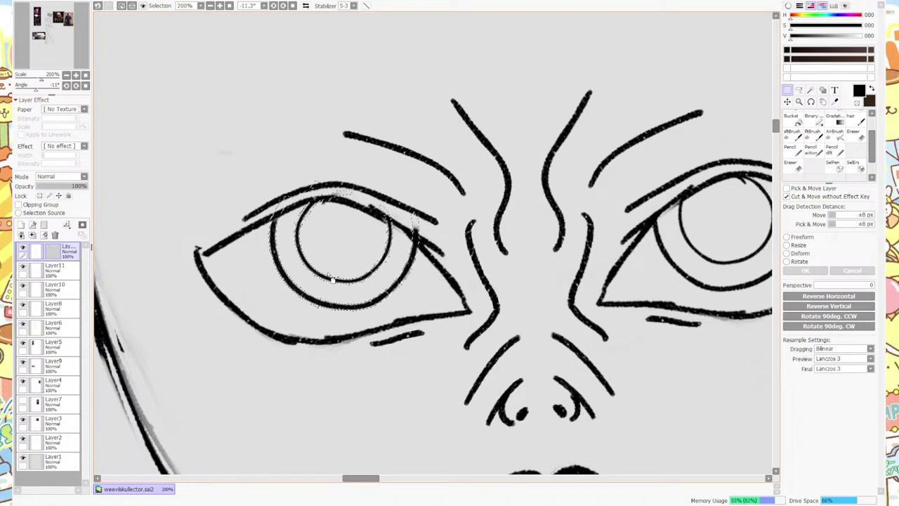
Compare the face with the reference images and merge the iris layer into Layer11.
scroll(354, 168, "down", 8)
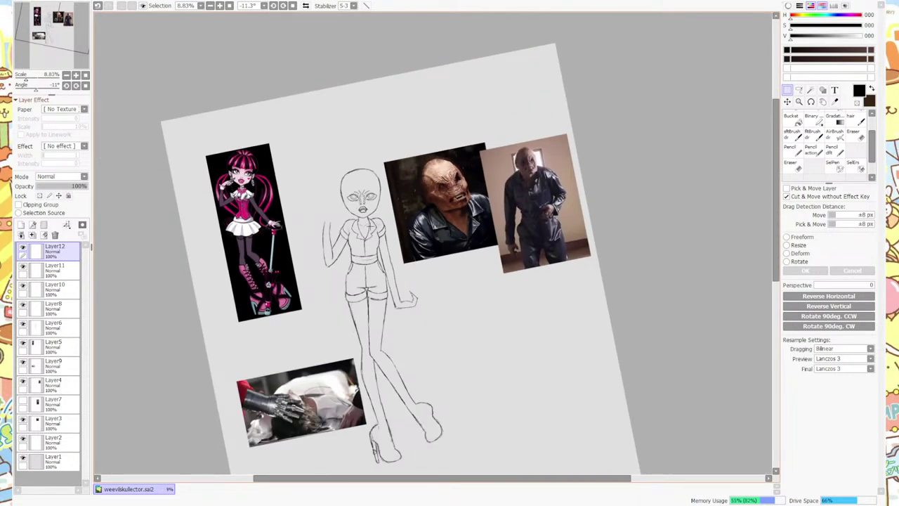
scroll(362, 200, "up", 3)
scroll(356, 167, "up", 1)
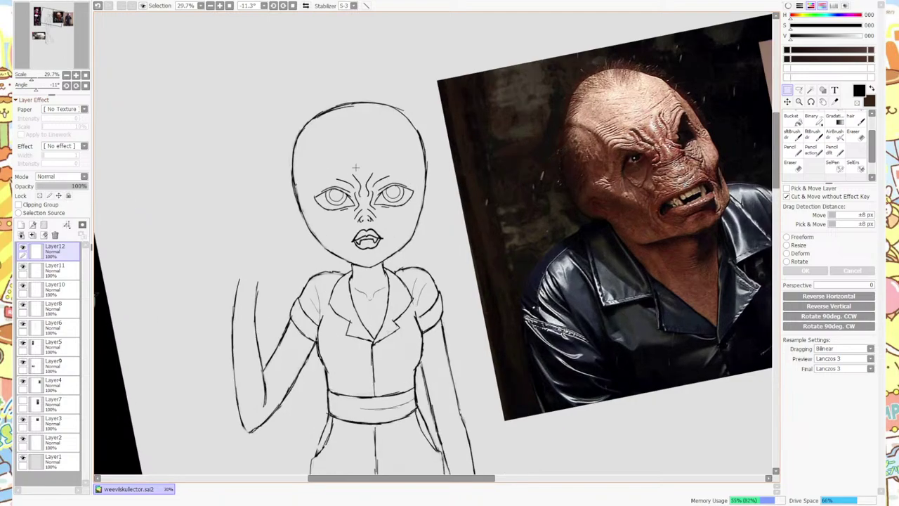
scroll(349, 154, "up", 1)
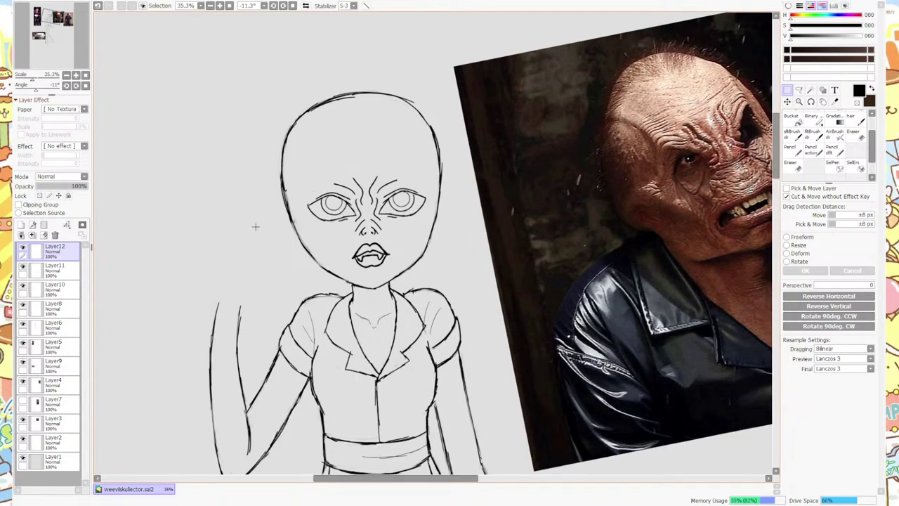
left_click(55, 234)
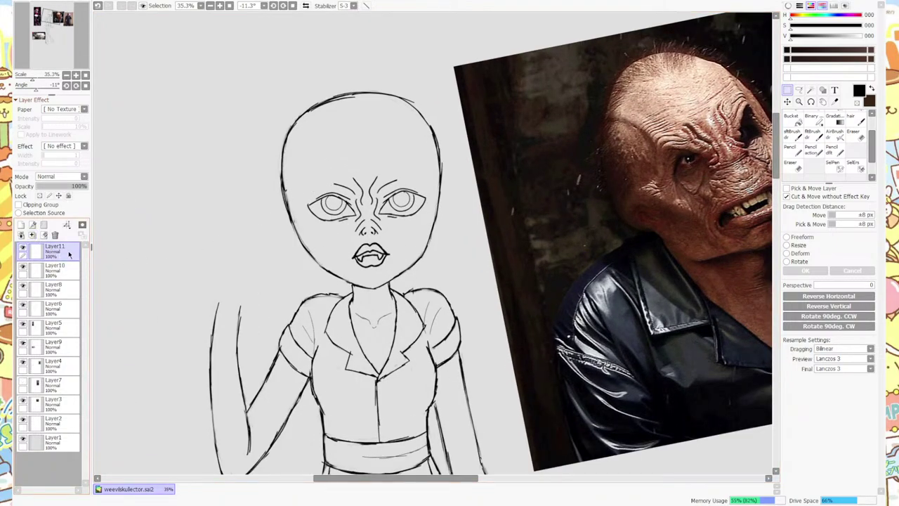
Undo the trial eyebrow stroke and erase the old brow lines above both eyes.
left_click(811, 150)
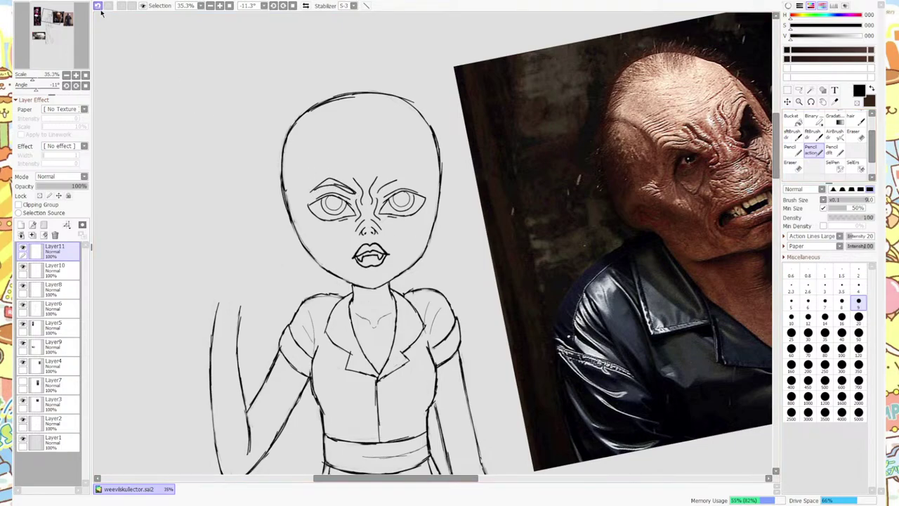
key("ctrl+z")
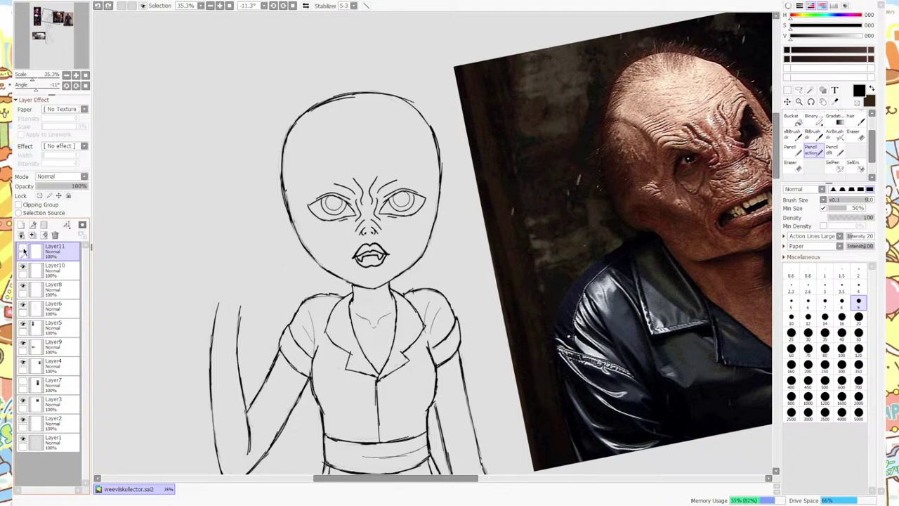
key("e")
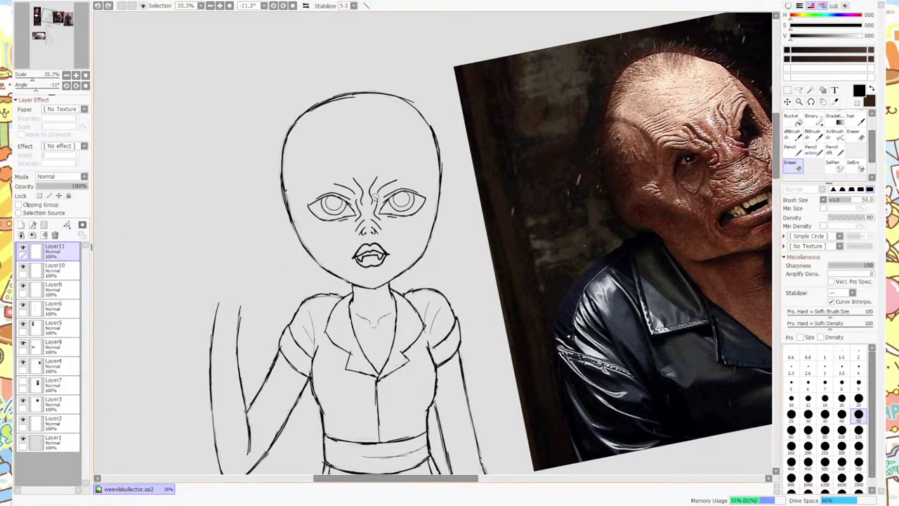
scroll(349, 187, "up", 2)
scroll(349, 187, "up", 3)
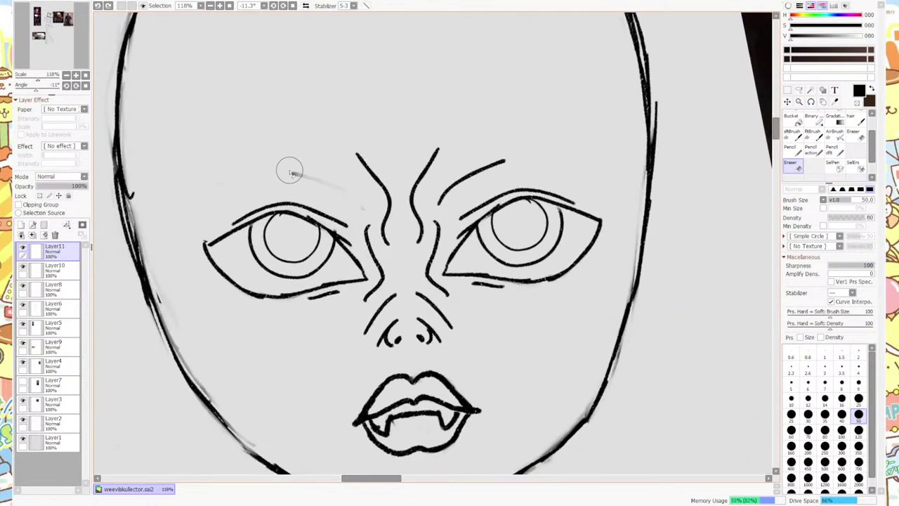
left_click_drag(431, 201, 504, 160)
Draw an arched, closed eyebrow outline above the left-hand eye and redraw its outer end as a clean point.
key("n")
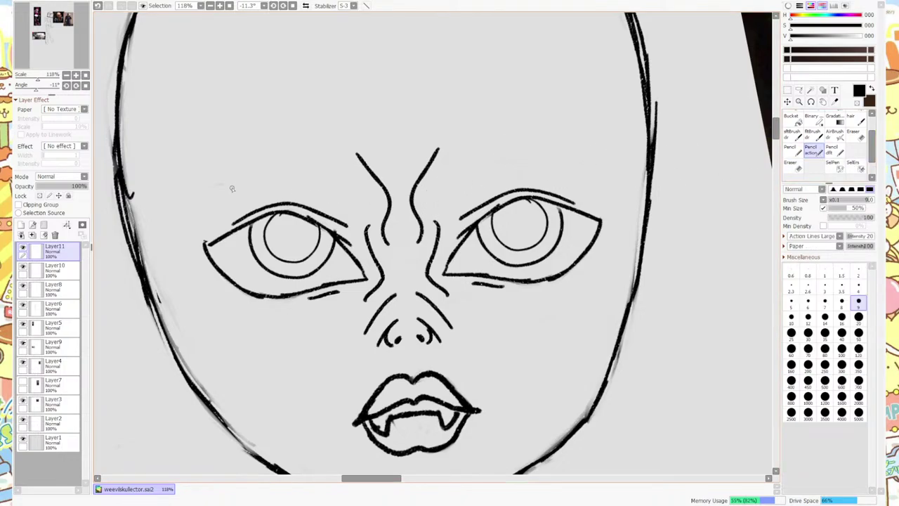
mouse_move(226, 187)
left_mouse_down()
mouse_move(298, 159)
mouse_move(343, 191)
mouse_move(338, 207)
mouse_move(249, 186)
left_mouse_up()
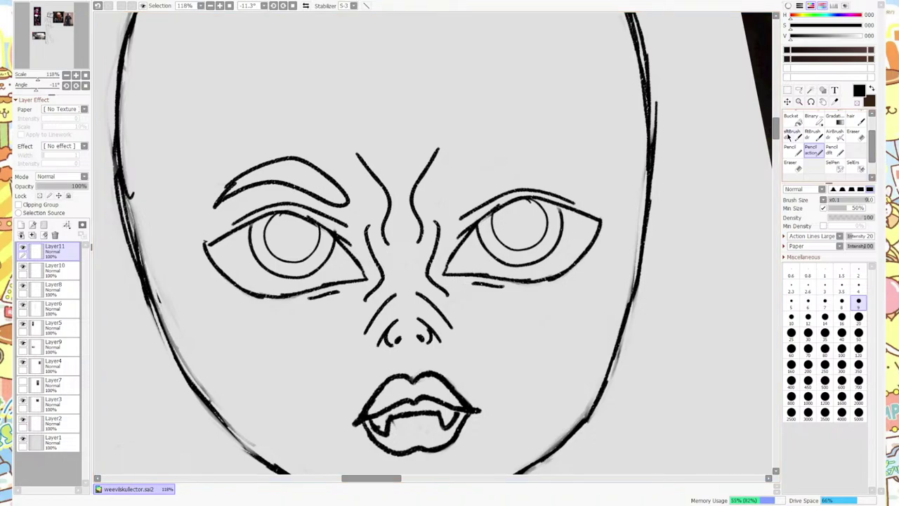
left_click(793, 163)
mouse_move(241, 190)
left_mouse_down()
mouse_move(222, 178)
mouse_move(196, 199)
left_mouse_up()
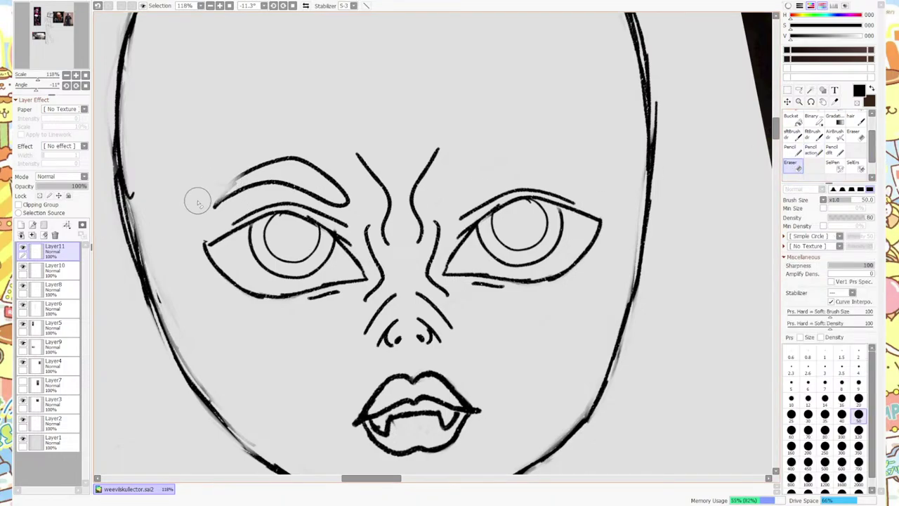
left_click(811, 148)
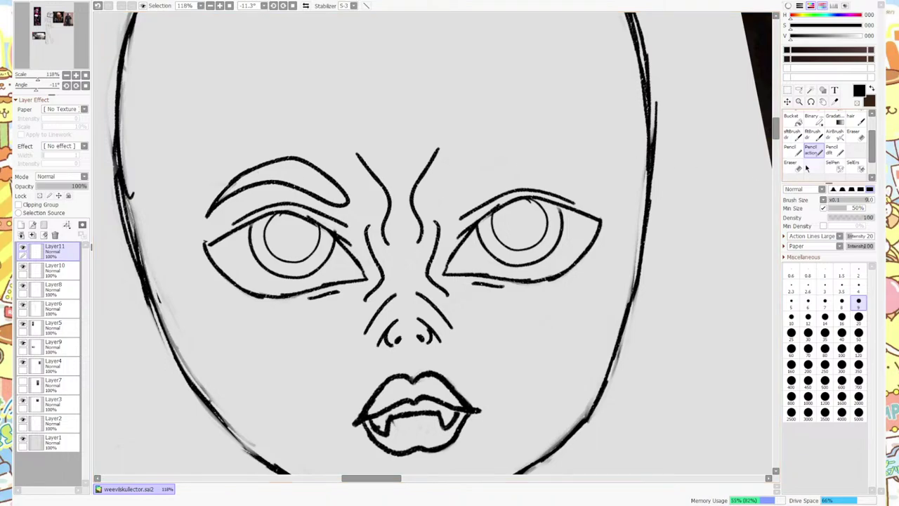
Select the left-hand eyebrow with the selection pen at size 50 and copy it onto a new layer.
left_click(792, 162)
left_click(853, 163)
left_click(833, 163)
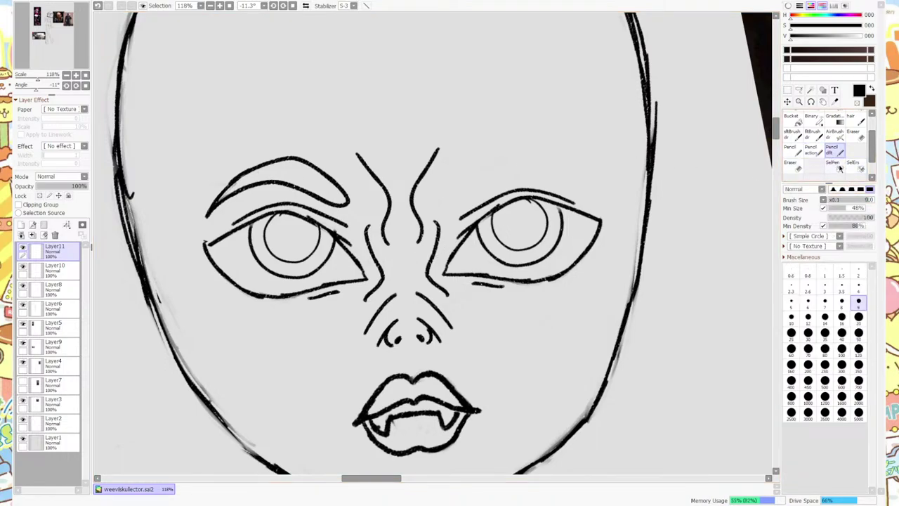
left_click(859, 317)
left_click(858, 301)
left_click(858, 333)
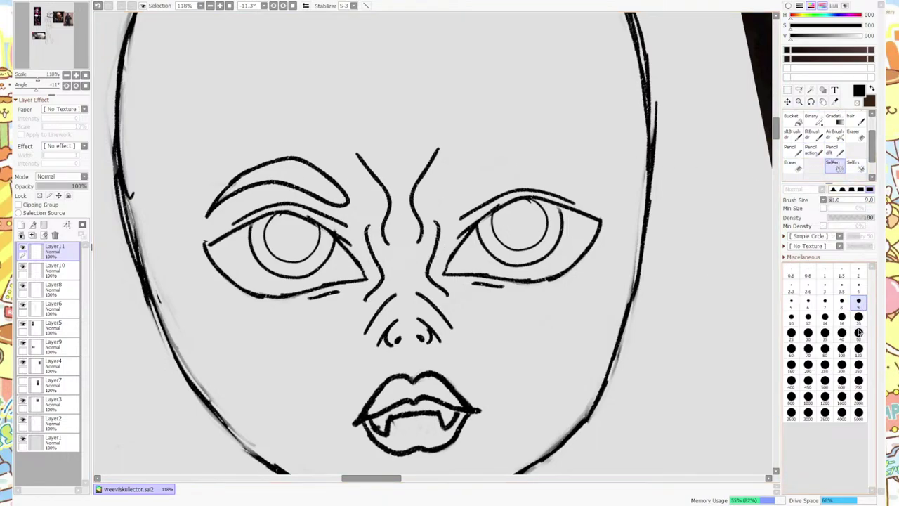
mouse_move(348, 193)
left_mouse_down()
mouse_move(303, 178)
mouse_move(313, 163)
mouse_move(278, 164)
mouse_move(218, 205)
mouse_move(218, 193)
mouse_move(279, 174)
left_mouse_up()
key("ctrl+c")
key("ctrl+v")
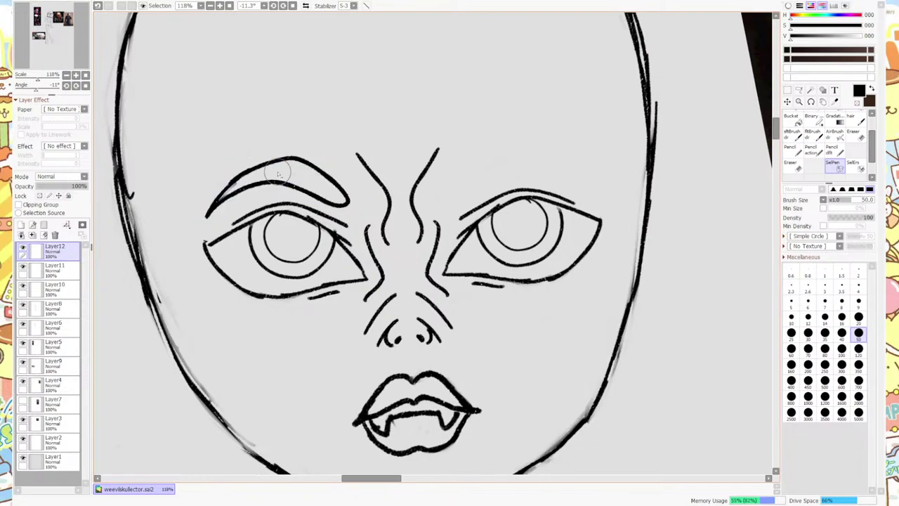
Flip the eyebrow copy horizontally, then move and rotate it into place above the right-hand eye.
left_click(788, 91)
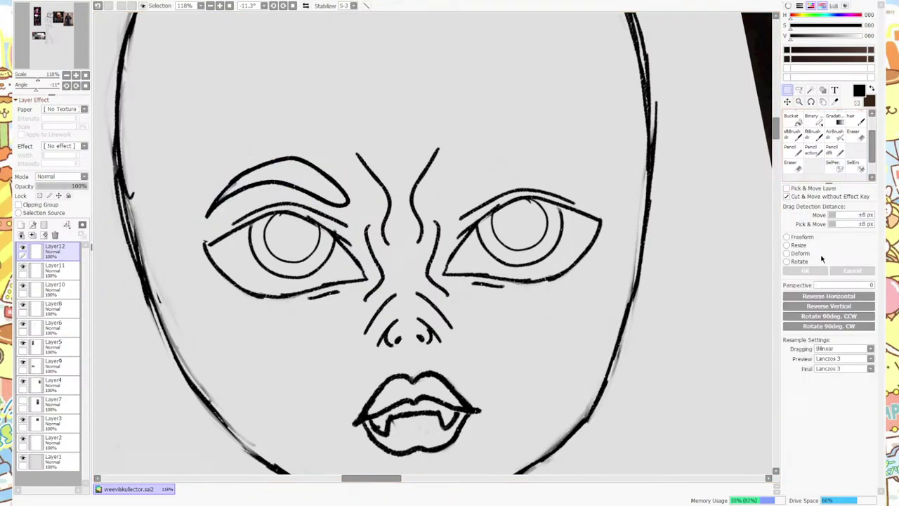
left_click(804, 296)
key("ctrl+t")
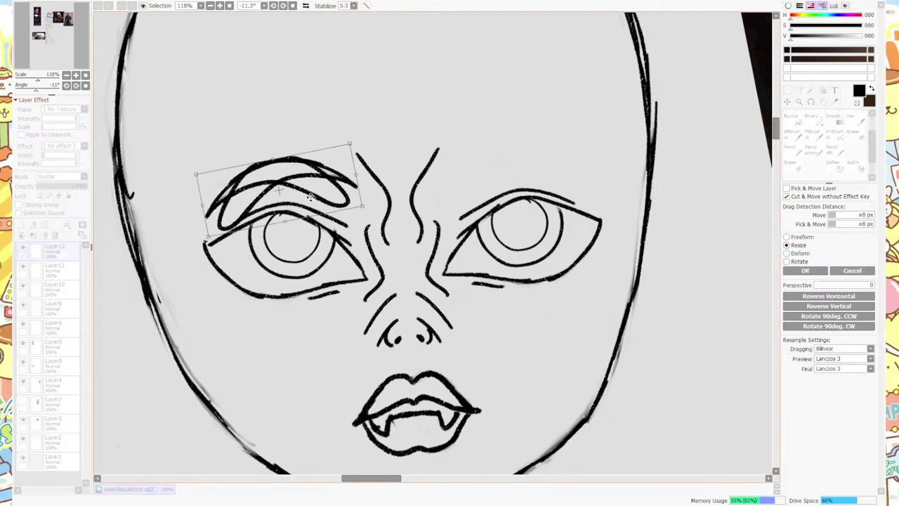
left_click_drag(311, 196, 516, 176)
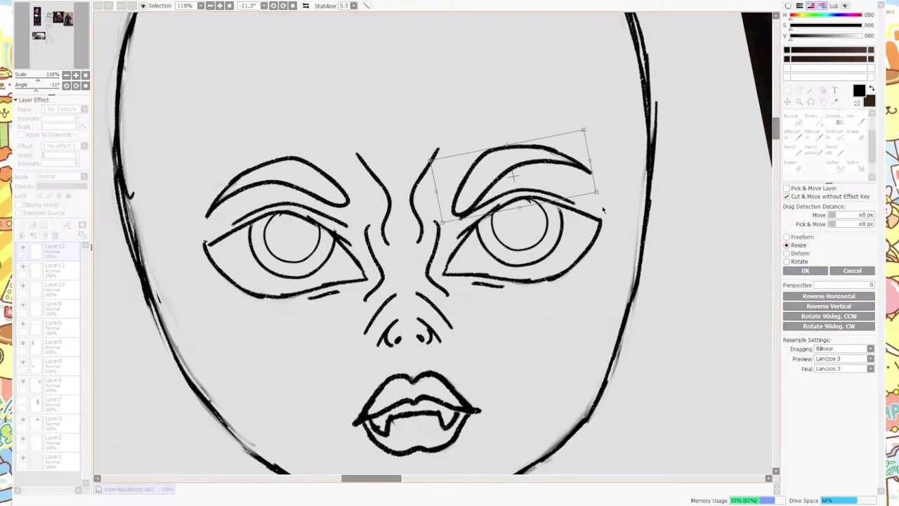
left_click_drag(612, 240, 611, 232)
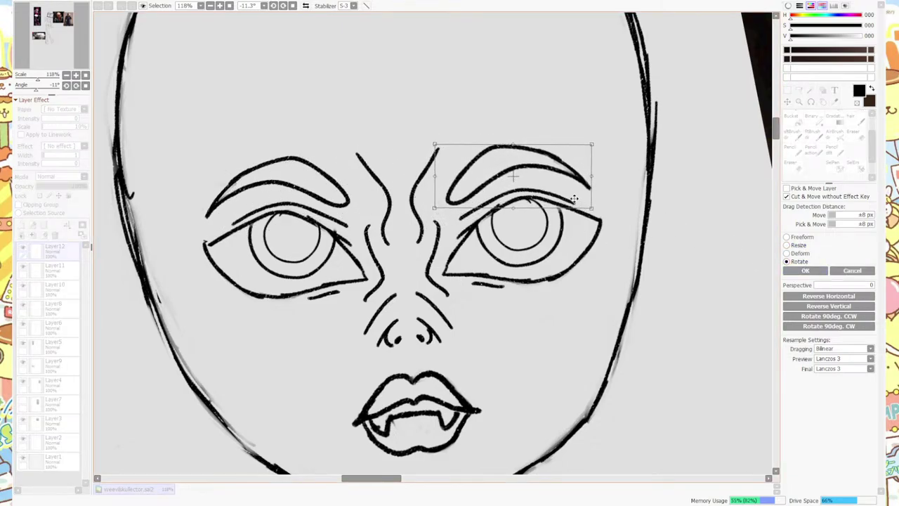
left_click_drag(574, 199, 606, 209)
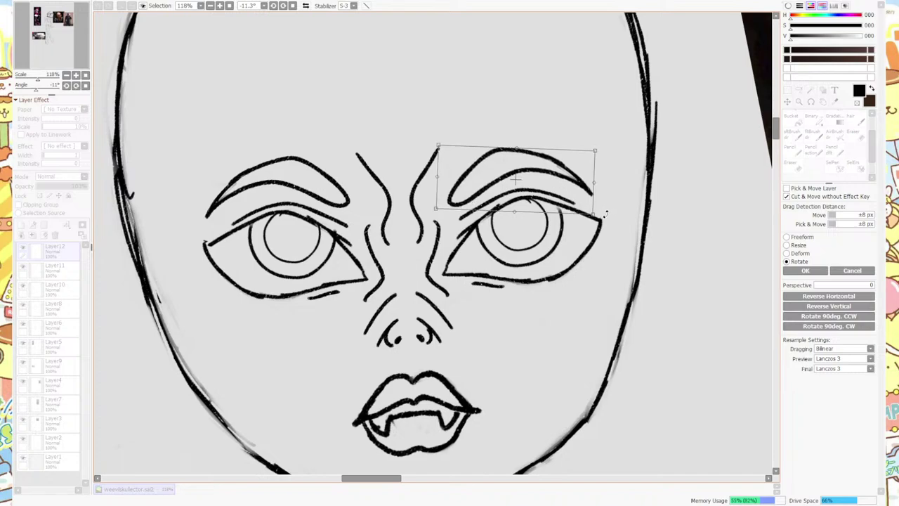
left_click_drag(554, 172, 559, 170)
left_click_drag(612, 200, 564, 184)
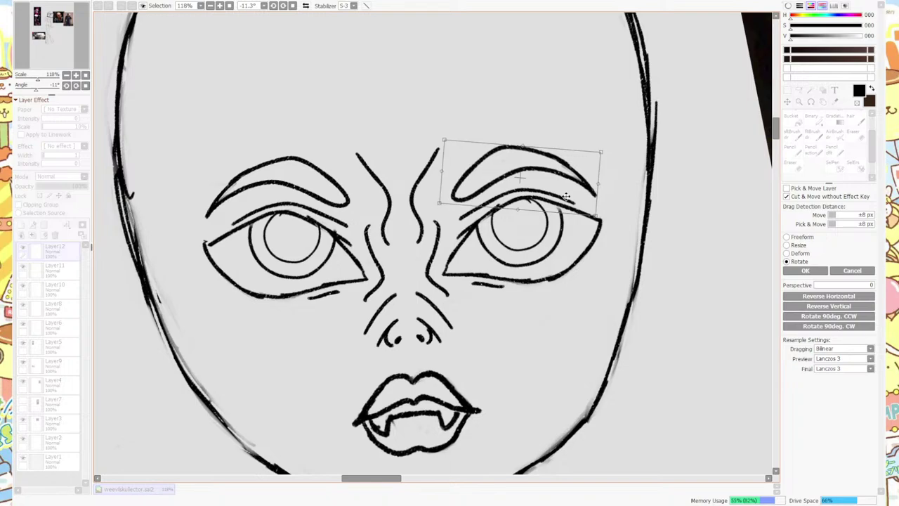
left_click(806, 270)
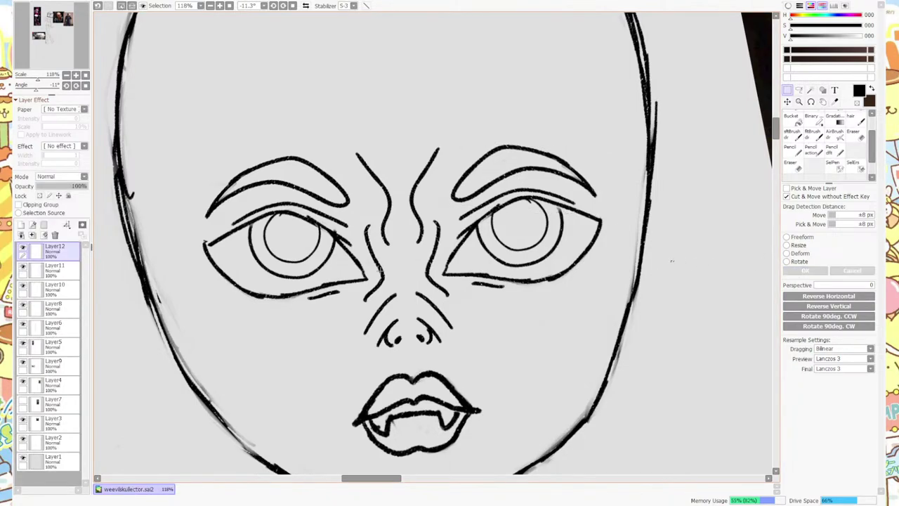
Merge the copied eyebrow into Layer11 and check the face by toggling that layer's visibility.
scroll(417, 265, "down", 6)
scroll(417, 265, "up", 2)
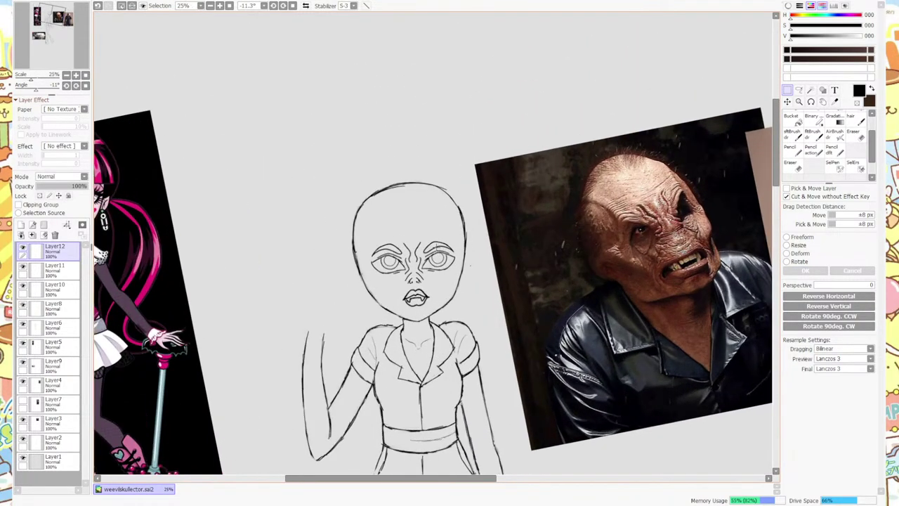
scroll(470, 265, "up", 1)
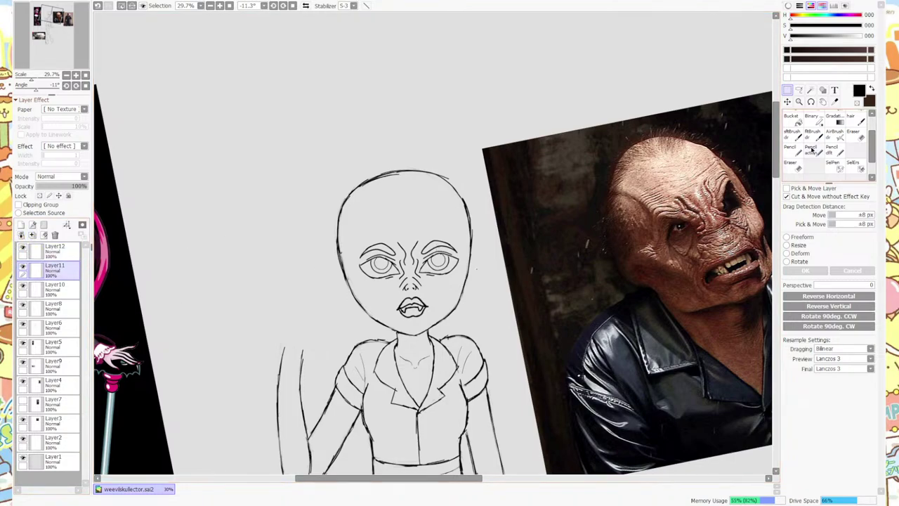
left_click(33, 235)
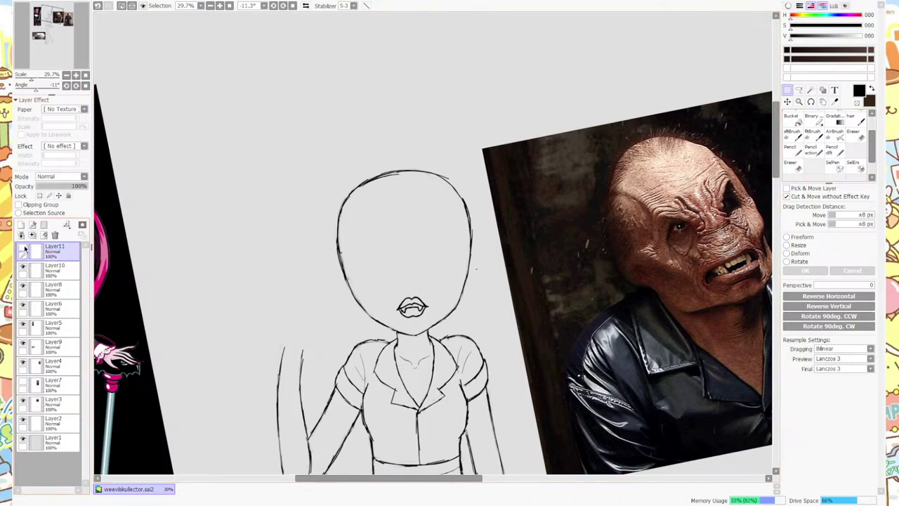
left_click(23, 251)
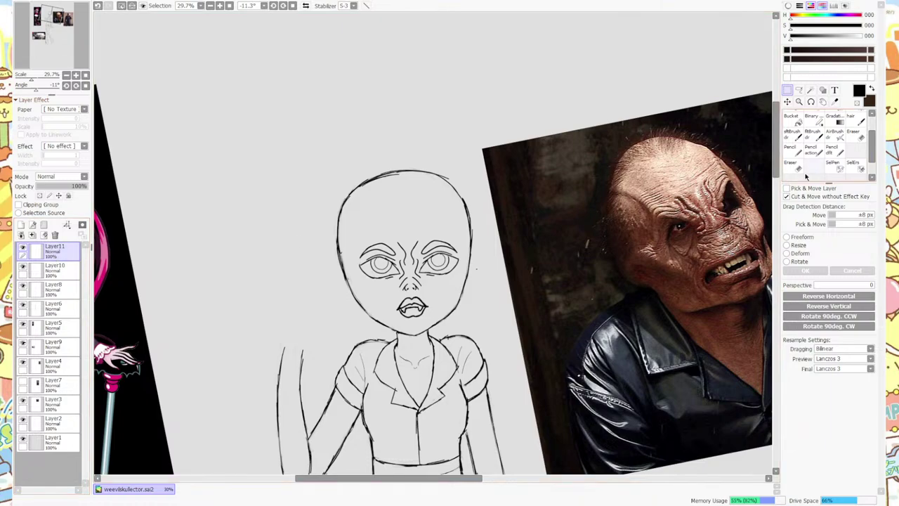
Draw curved contour lines at both temples and on both cheeks with the action pencil at size 9.
left_click(811, 149)
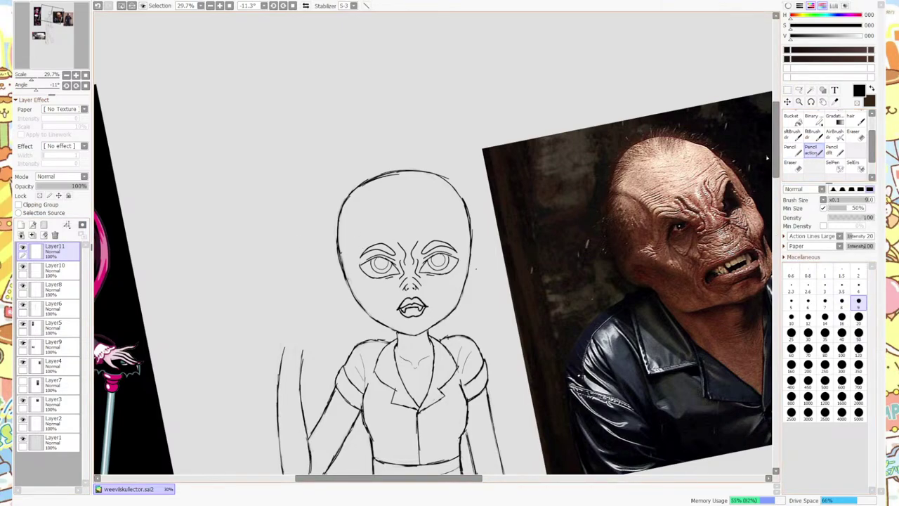
left_click(787, 90)
key("n")
left_click(787, 90)
key("n")
scroll(464, 316, "up", 2)
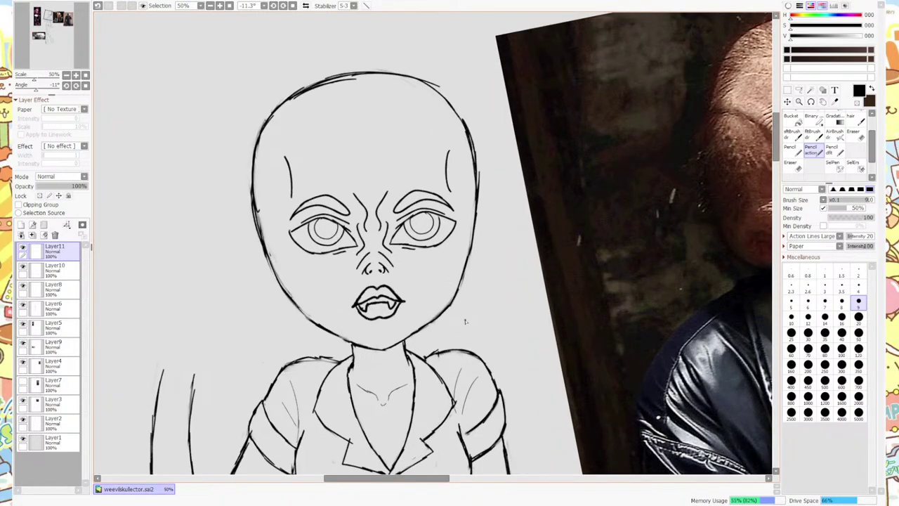
left_click_drag(303, 276, 319, 308)
left_click_drag(437, 295, 445, 270)
scroll(418, 291, "down", 5)
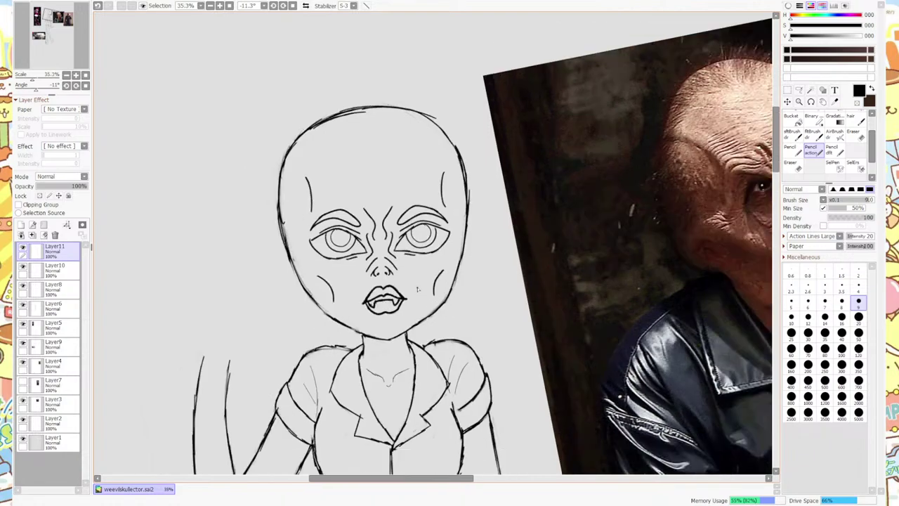
Thicken the upper lid line of the left-hand eye into a solid black band with the action pencil at size 9.
scroll(433, 278, "up", 4)
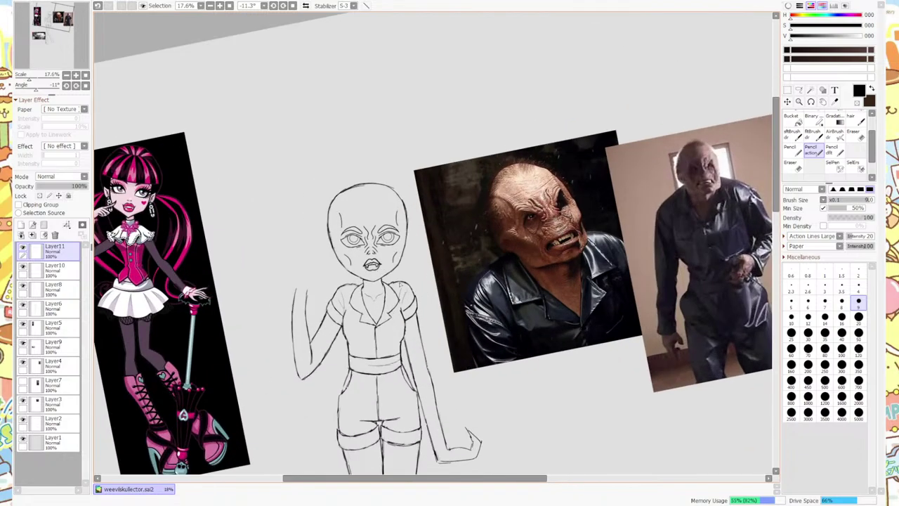
scroll(276, 231, "down", 3)
scroll(393, 219, "up", 5)
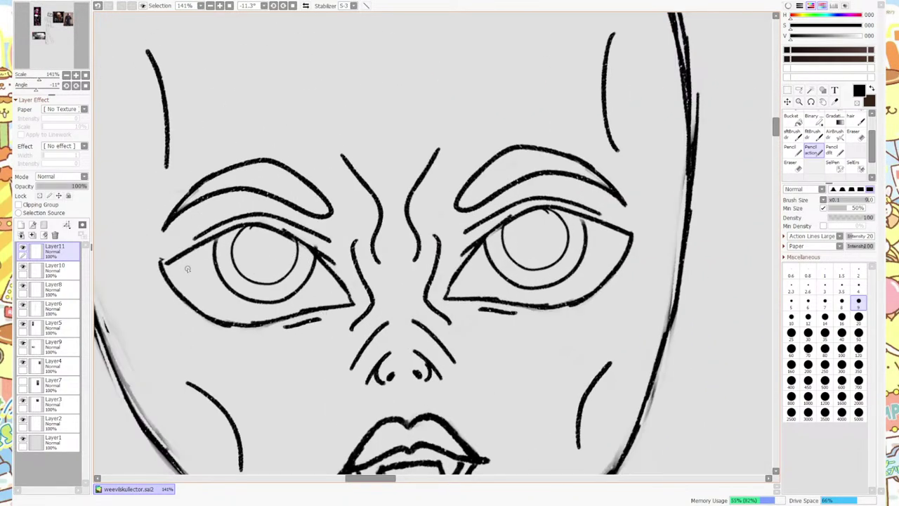
left_click_drag(163, 264, 269, 230)
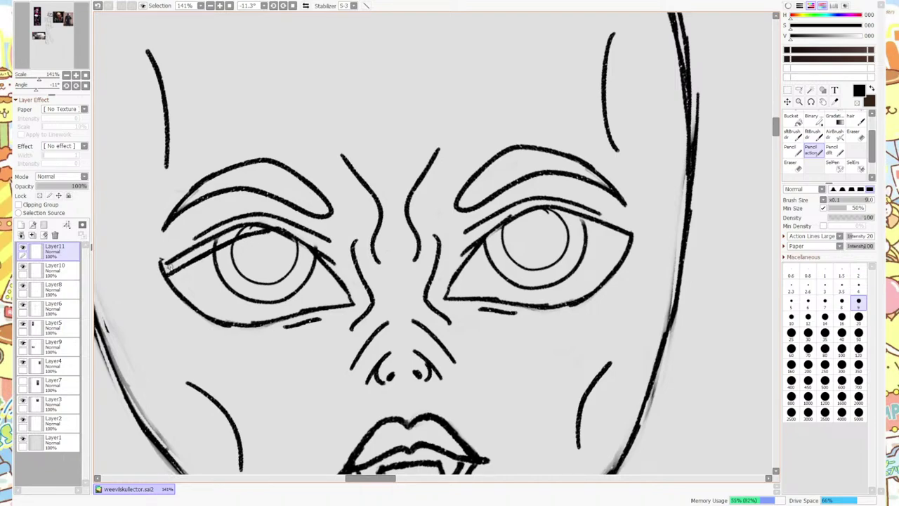
mouse_move(162, 266)
left_mouse_down()
mouse_move(247, 233)
mouse_move(221, 236)
mouse_move(266, 229)
mouse_move(252, 232)
mouse_move(297, 236)
mouse_move(262, 235)
mouse_move(303, 249)
mouse_move(278, 237)
mouse_move(347, 294)
mouse_move(285, 243)
mouse_move(324, 270)
mouse_move(298, 243)
mouse_move(260, 231)
mouse_move(325, 268)
mouse_move(241, 239)
left_mouse_up()
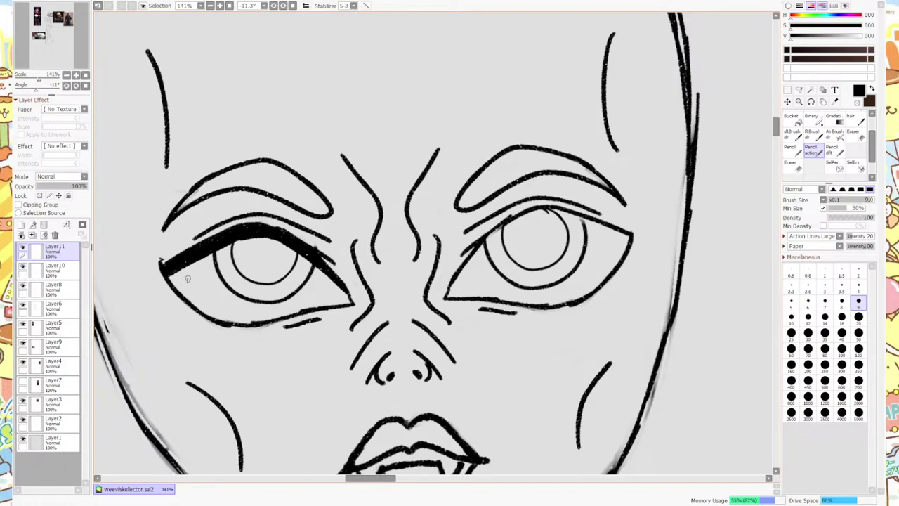
left_click_drag(171, 279, 247, 239)
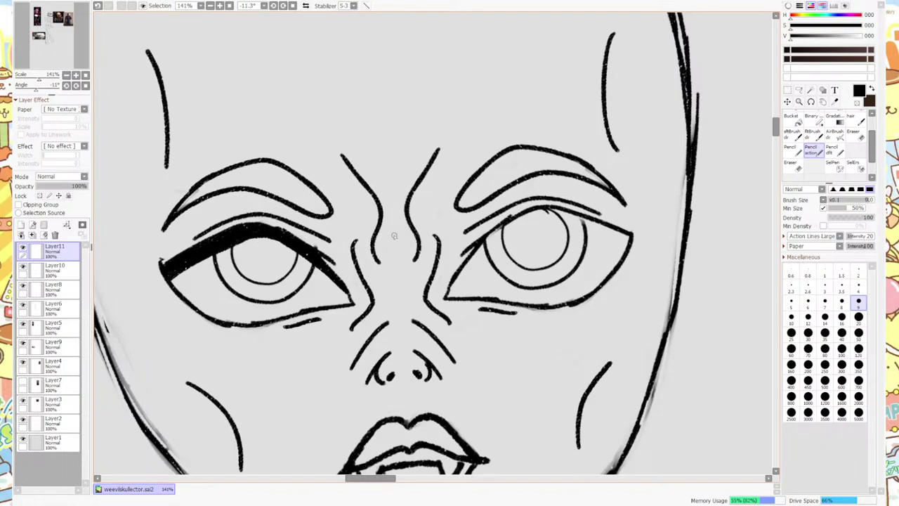
Thicken the upper lid line of the right-hand eye to match, from the inner corner to the outer corner.
mouse_move(538, 213)
left_mouse_down()
mouse_move(565, 214)
mouse_move(606, 234)
mouse_move(534, 212)
mouse_move(598, 226)
mouse_move(586, 223)
mouse_move(611, 235)
mouse_move(585, 227)
mouse_move(630, 251)
mouse_move(593, 224)
mouse_move(625, 242)
left_mouse_up()
key("e")
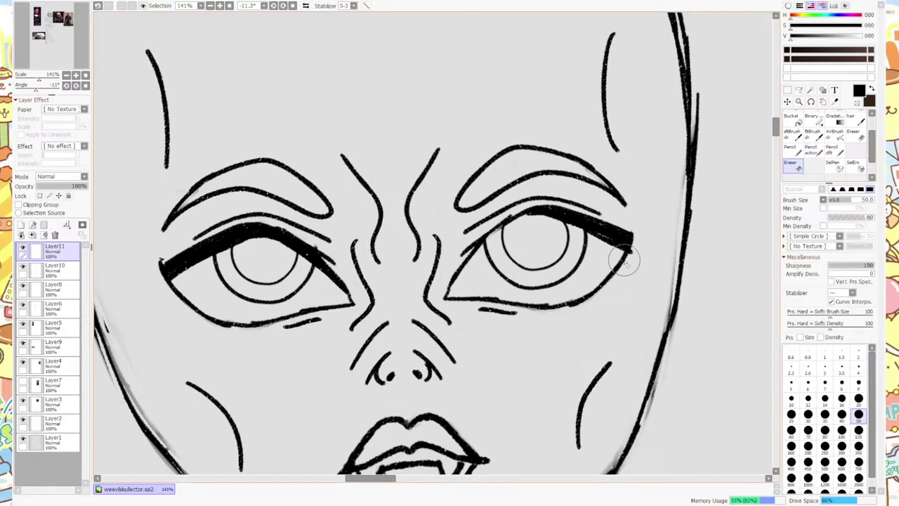
key("n")
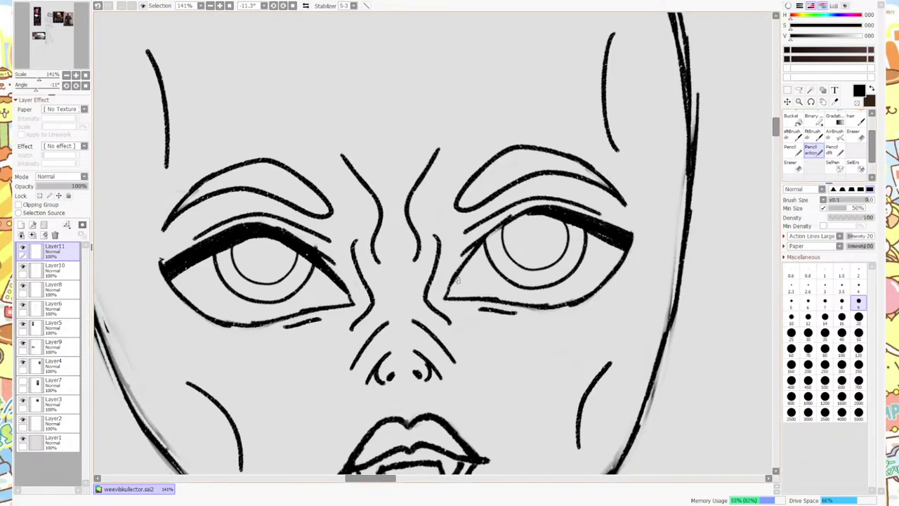
mouse_move(456, 281)
left_mouse_down()
mouse_move(526, 219)
mouse_move(500, 232)
mouse_move(548, 211)
left_mouse_up()
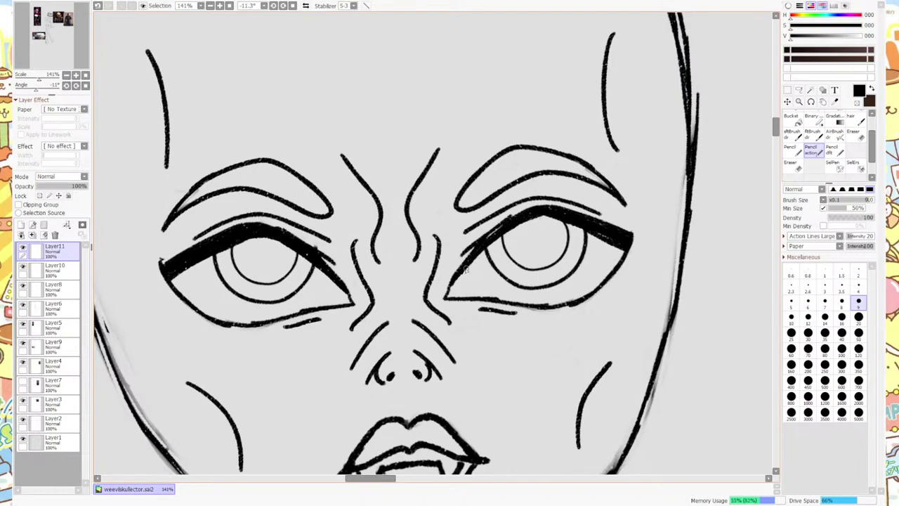
mouse_move(465, 269)
left_mouse_down()
mouse_move(547, 214)
mouse_move(526, 222)
mouse_move(551, 215)
mouse_move(539, 216)
mouse_move(618, 245)
left_mouse_up()
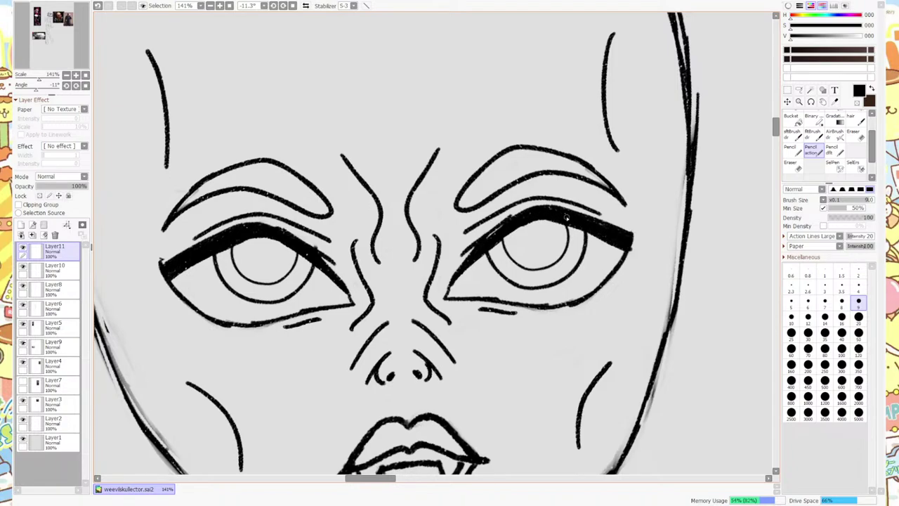
Thicken the outer part of the lower lid lines on both eyes.
scroll(566, 218, "down", 6)
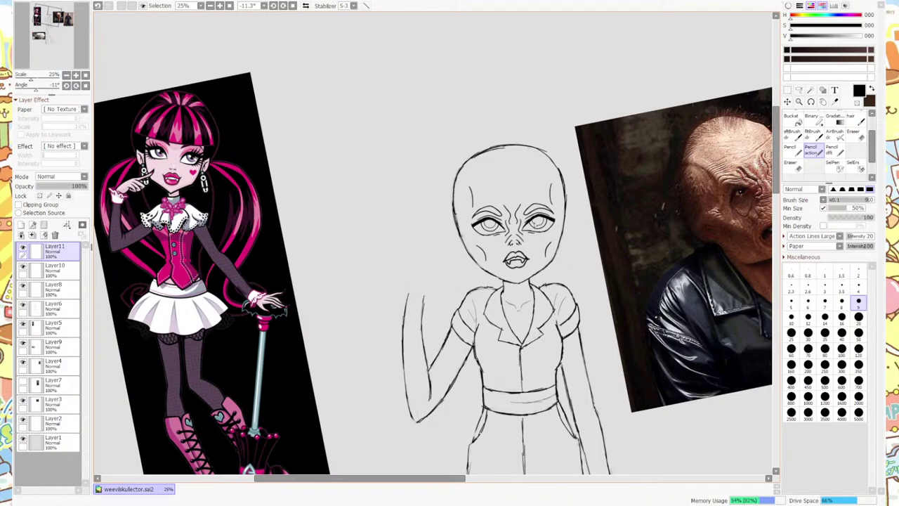
scroll(535, 221, "up", 5)
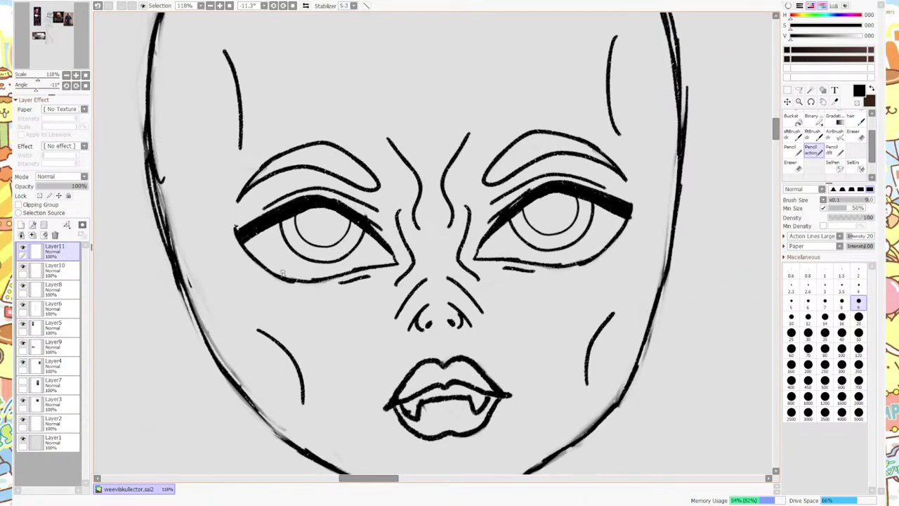
left_click_drag(285, 278, 251, 243)
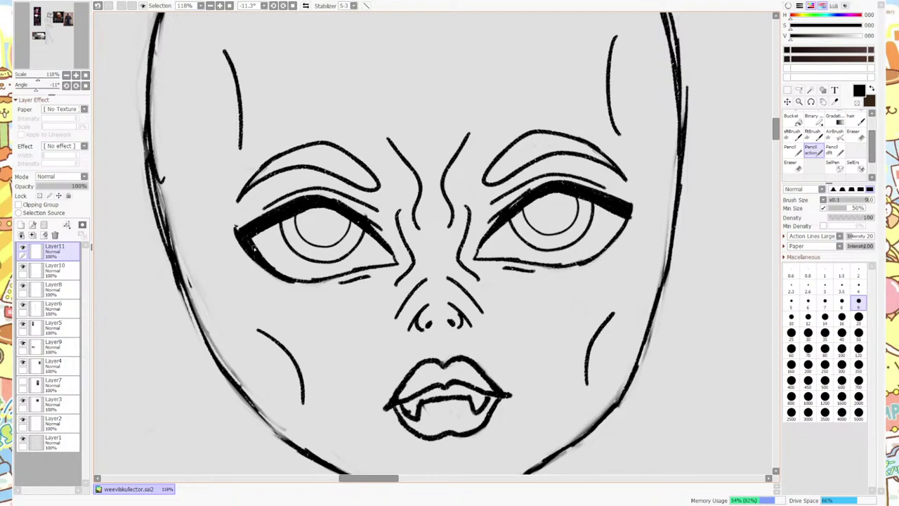
left_click_drag(605, 250, 621, 222)
mouse_move(595, 253)
left_mouse_down()
mouse_move(620, 210)
mouse_move(603, 244)
left_mouse_up()
Undo the trial lash at the outer corner of the left-hand eye and add a new layer above Layer11.
left_click_drag(242, 239, 213, 227)
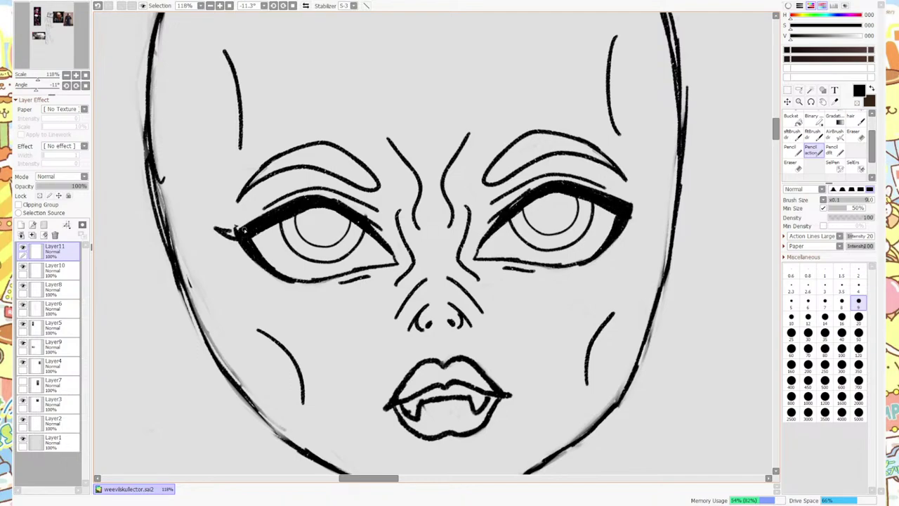
key("ctrl+z")
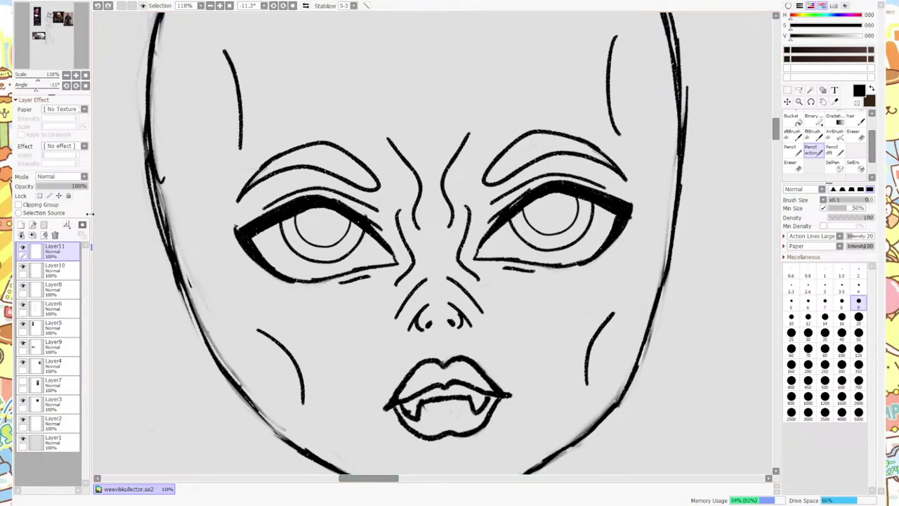
left_click(20, 225)
mouse_move(245, 236)
left_mouse_down()
mouse_move(219, 216)
mouse_move(260, 224)
mouse_move(246, 214)
mouse_move(273, 216)
left_mouse_up()
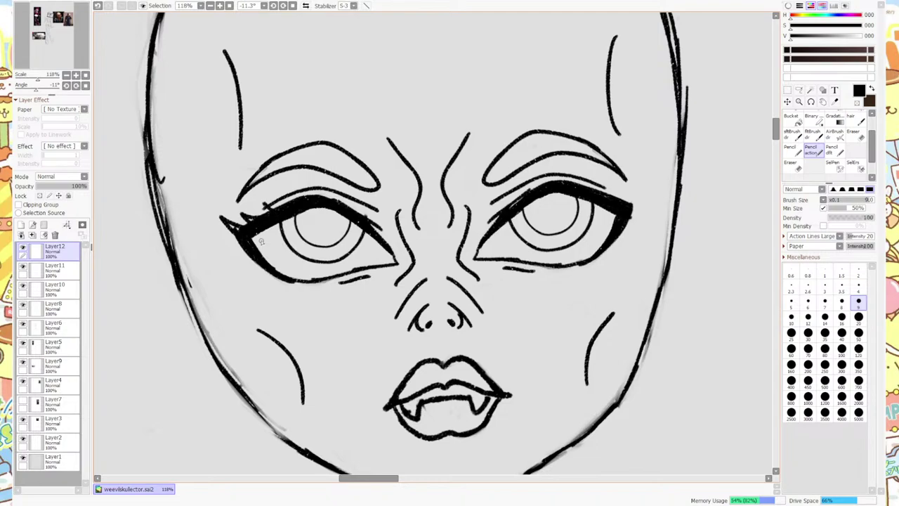
scroll(264, 246, "down", 10)
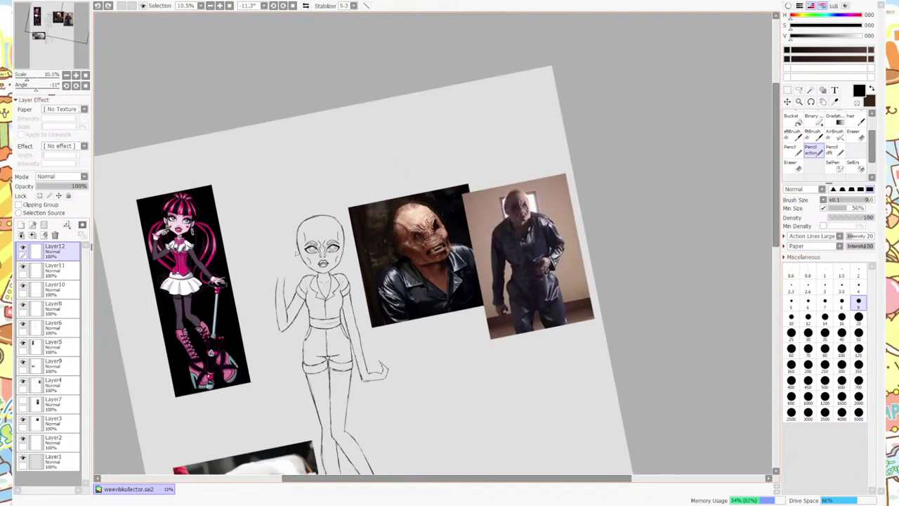
scroll(201, 199, "up", 5)
scroll(202, 199, "down", 3)
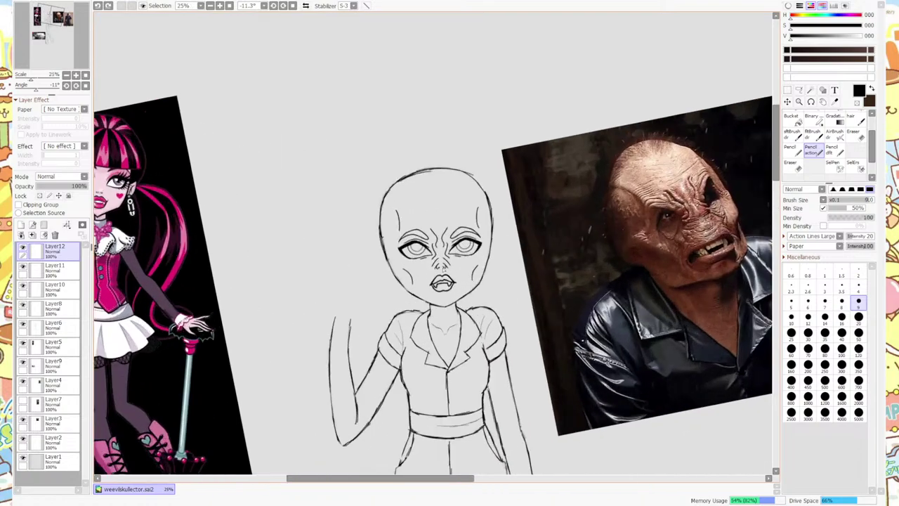
Draw spiky upper and lower eyelashes around the outer corner of the left-hand eye on Layer12.
scroll(199, 183, "up", 6)
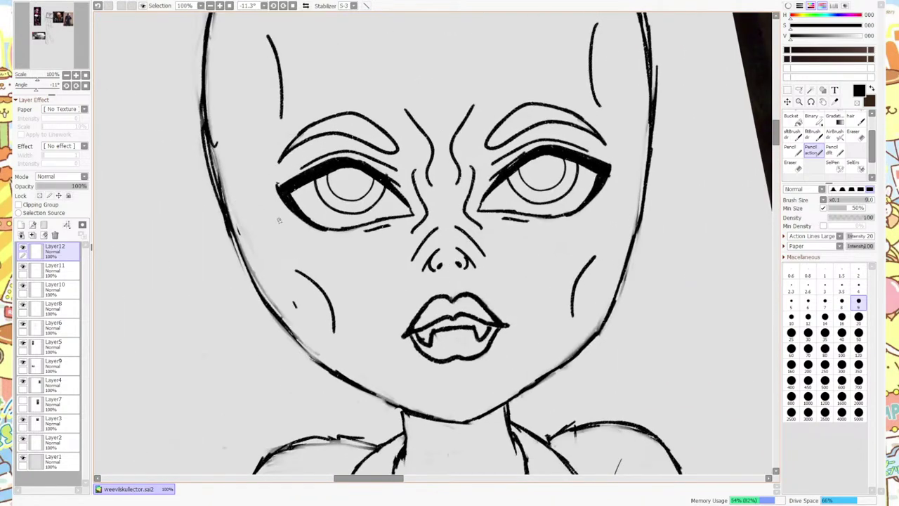
mouse_move(281, 188)
left_mouse_down()
mouse_move(258, 170)
mouse_move(298, 184)
mouse_move(281, 171)
mouse_move(304, 175)
mouse_move(315, 170)
mouse_move(297, 165)
mouse_move(323, 164)
left_mouse_up()
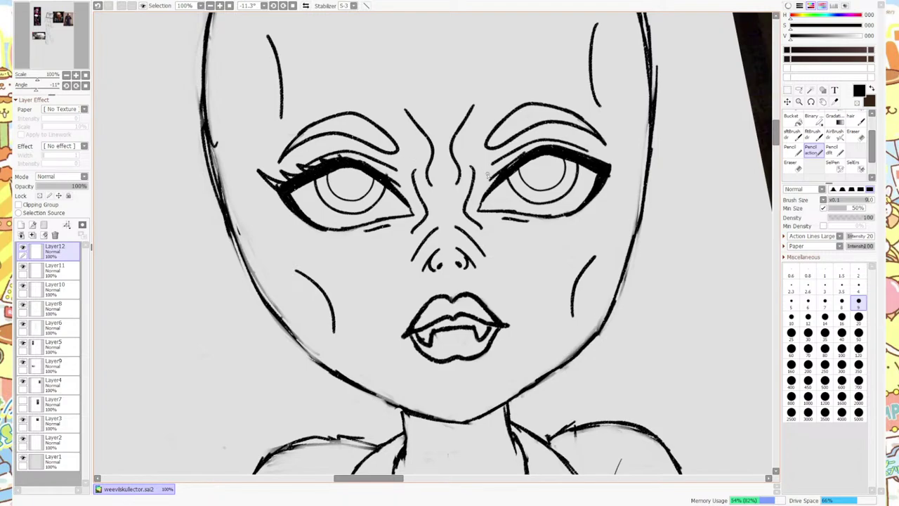
mouse_move(285, 197)
left_mouse_down()
mouse_move(269, 211)
mouse_move(314, 228)
left_mouse_up()
left_click_drag(288, 193, 263, 176)
mouse_move(281, 184)
left_mouse_down()
mouse_move(263, 176)
mouse_move(301, 169)
left_mouse_up()
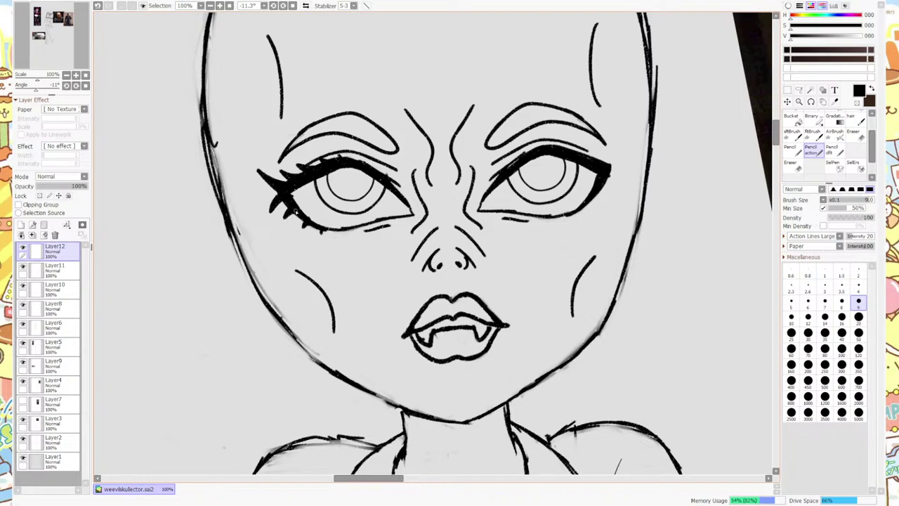
Copy the left-hand eyelashes onto a new layer, move the copy to the right-hand eye and flip it horizontally.
left_click(787, 90)
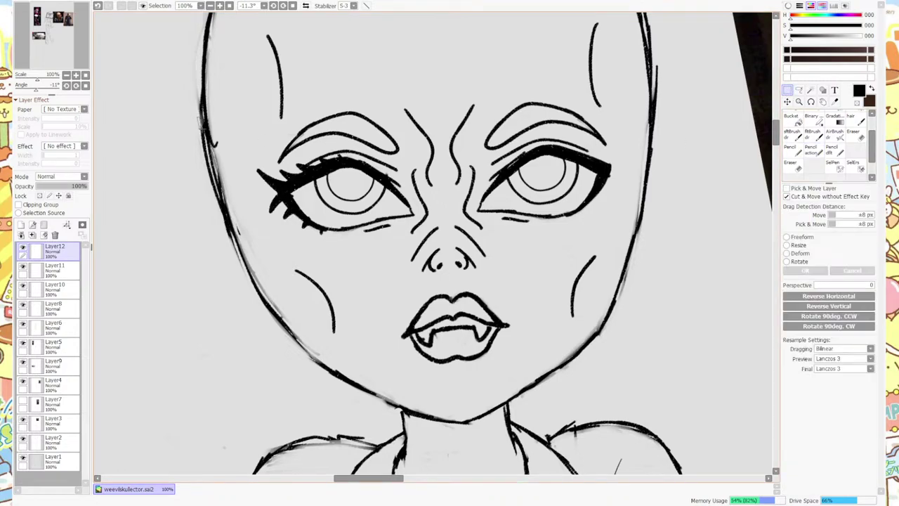
key("ctrl+shift+n")
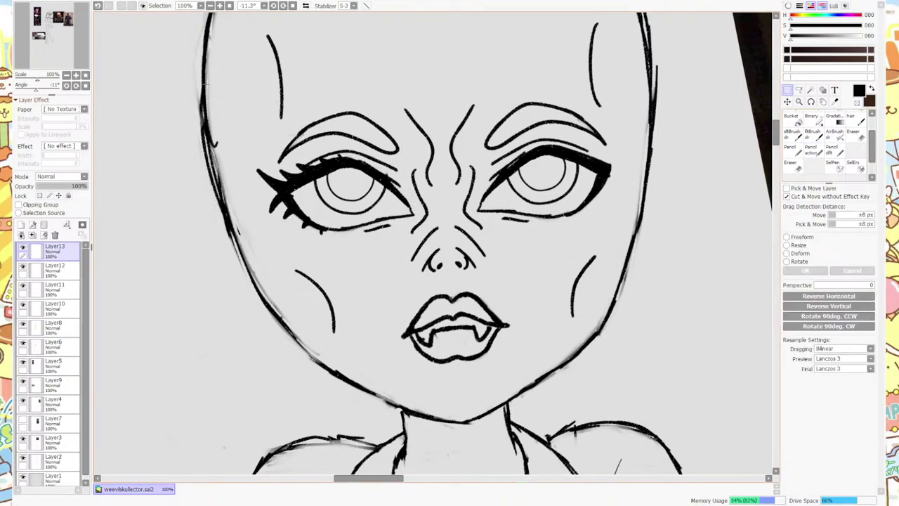
key("ctrl+v")
left_click_drag(351, 175, 547, 172)
left_click(849, 299)
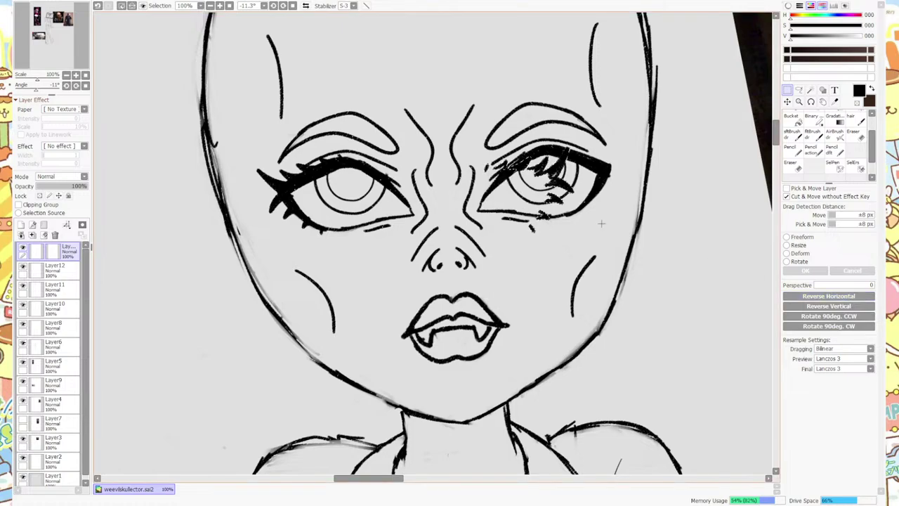
Move and rotate the flipped eyelashes to fit the outer corner of the right-hand eye.
left_click_drag(601, 224, 651, 206)
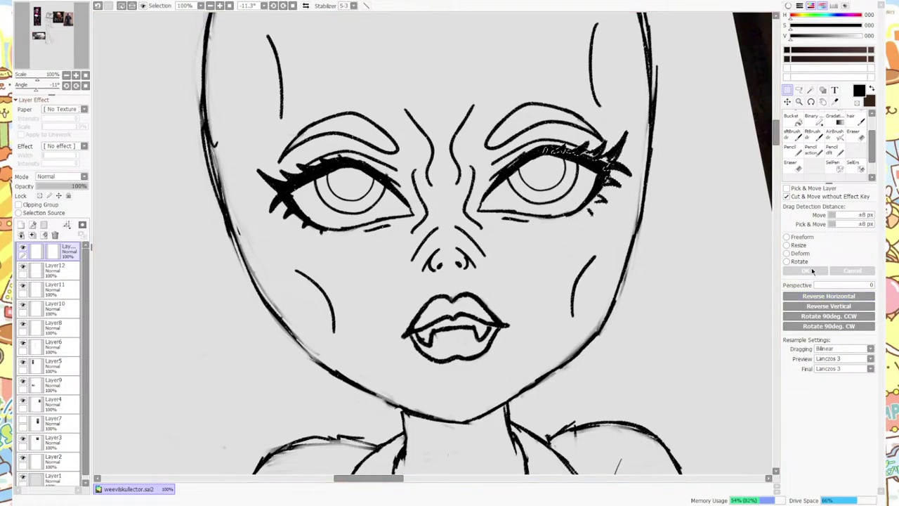
left_click(799, 261)
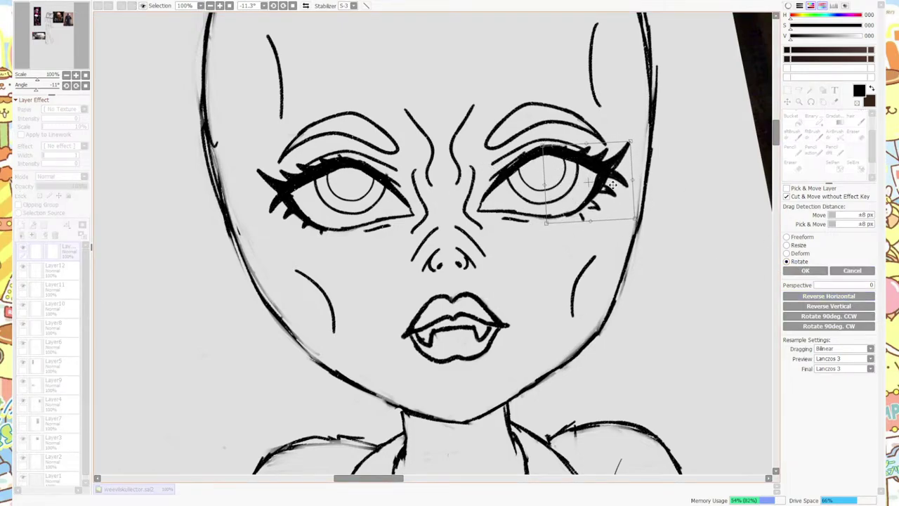
left_click_drag(612, 184, 617, 201)
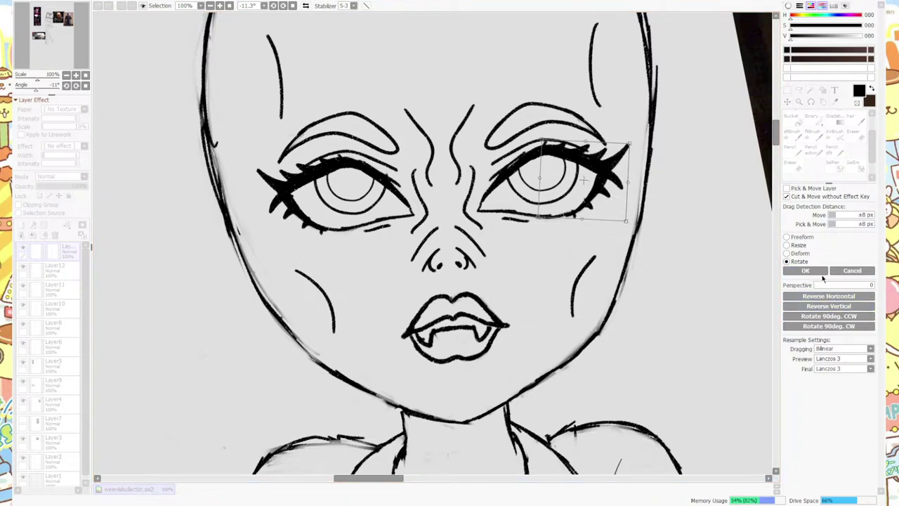
left_click(804, 271)
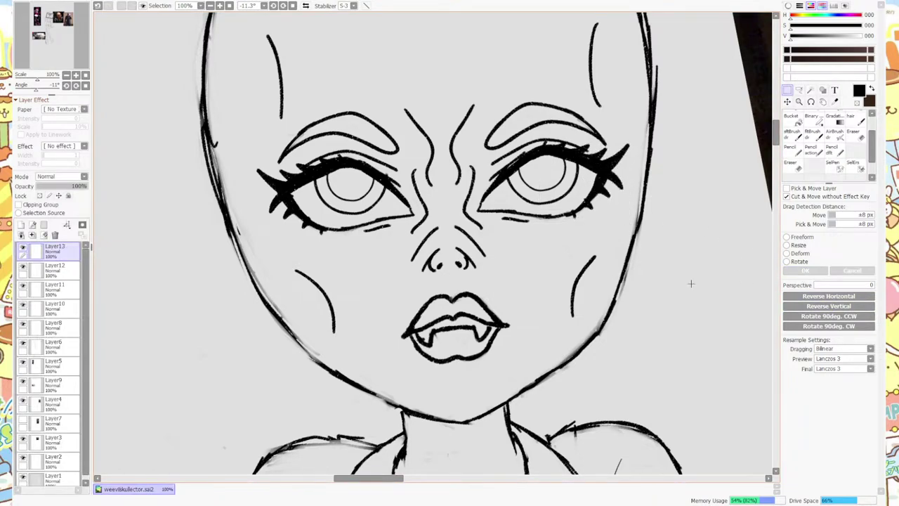
Examine the face and the full figure against the surrounding reference images.
scroll(685, 281, "down", 7)
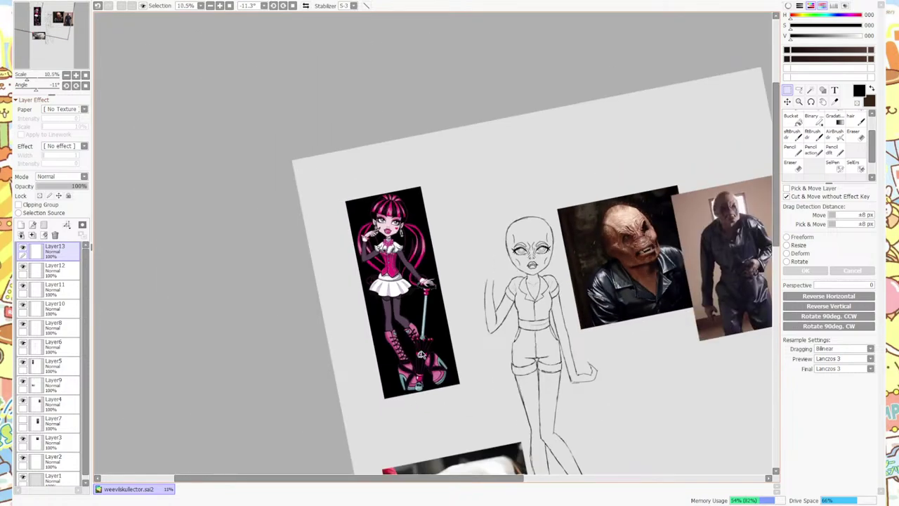
scroll(440, 343, "down", 3)
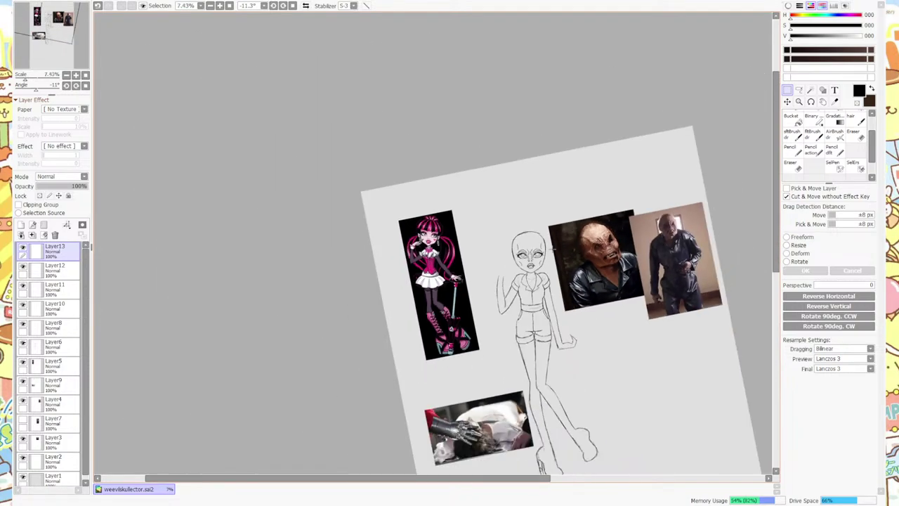
scroll(441, 344, "up", 6)
scroll(440, 343, "down", 4)
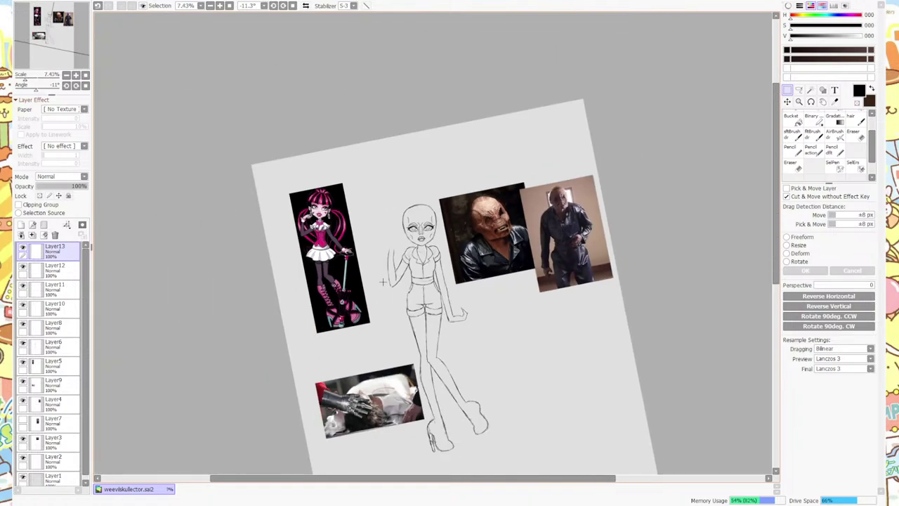
scroll(445, 161, "down", 2)
scroll(444, 161, "up", 4)
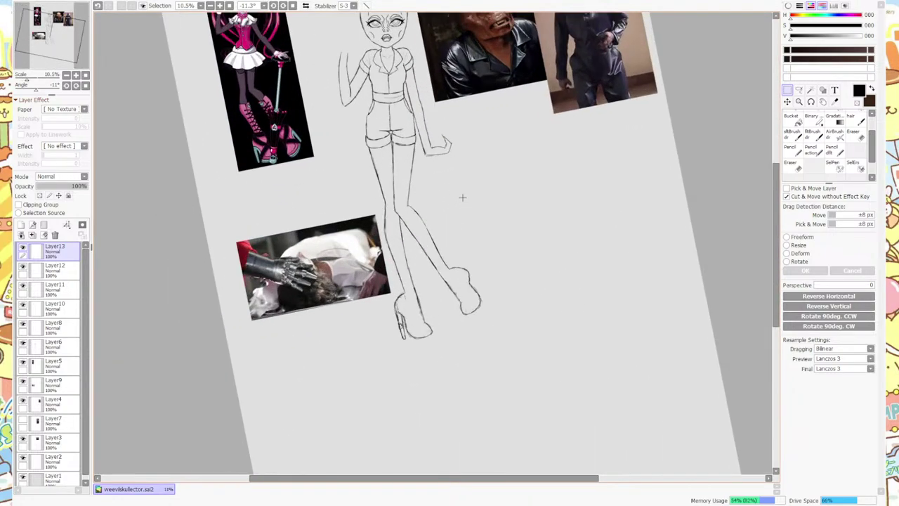
scroll(445, 161, "down", 2)
scroll(444, 161, "up", 4)
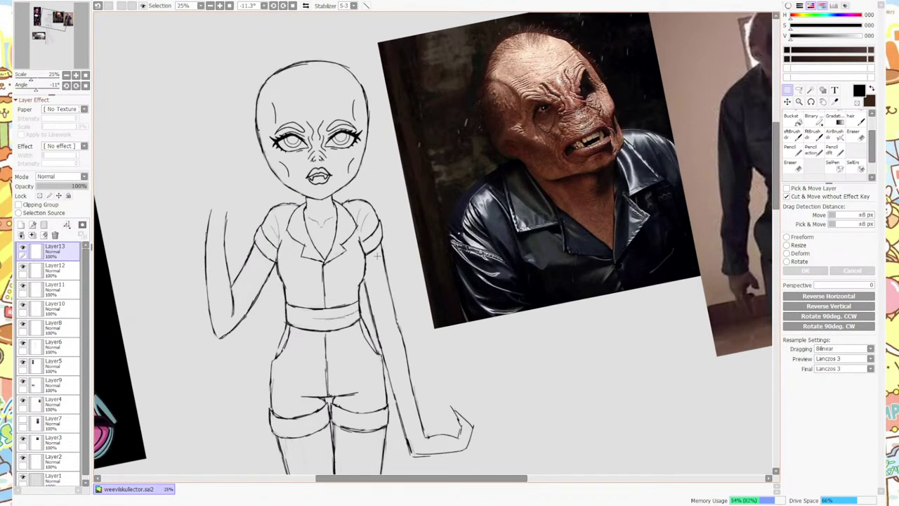
scroll(377, 257, "down", 2)
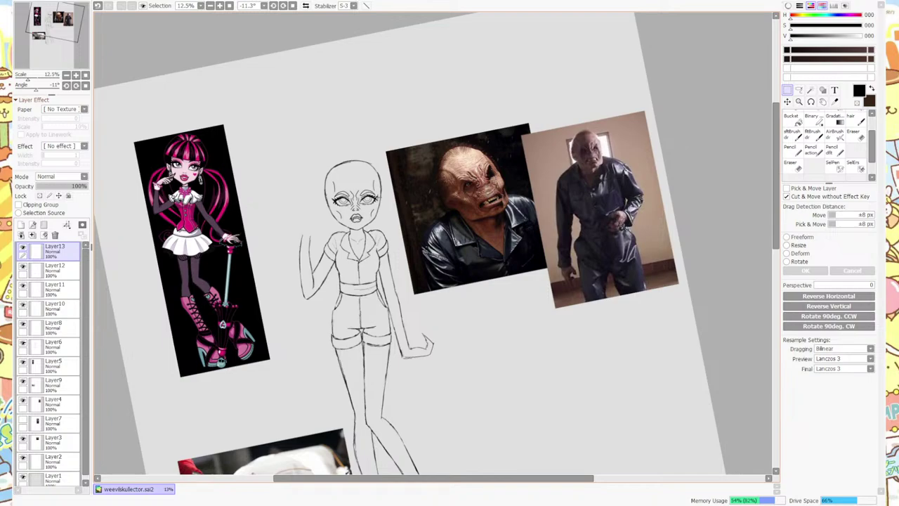
scroll(432, 246, "down", 4)
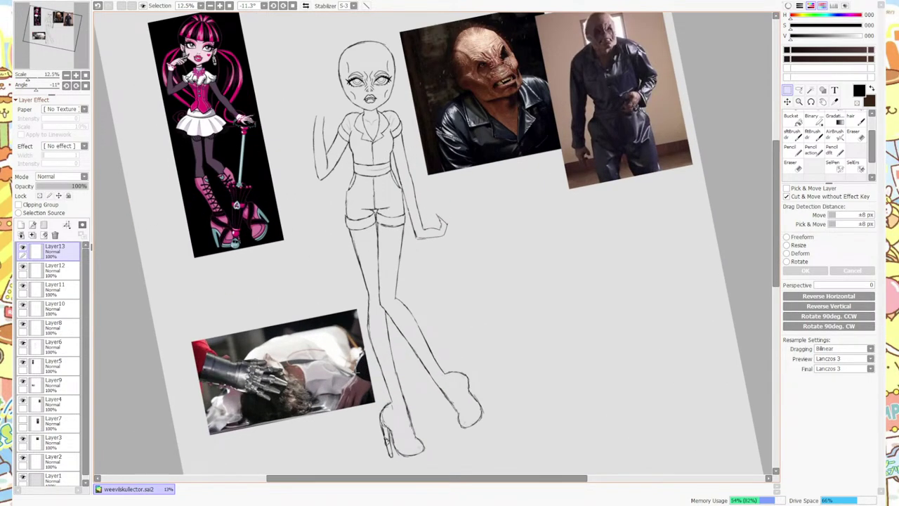